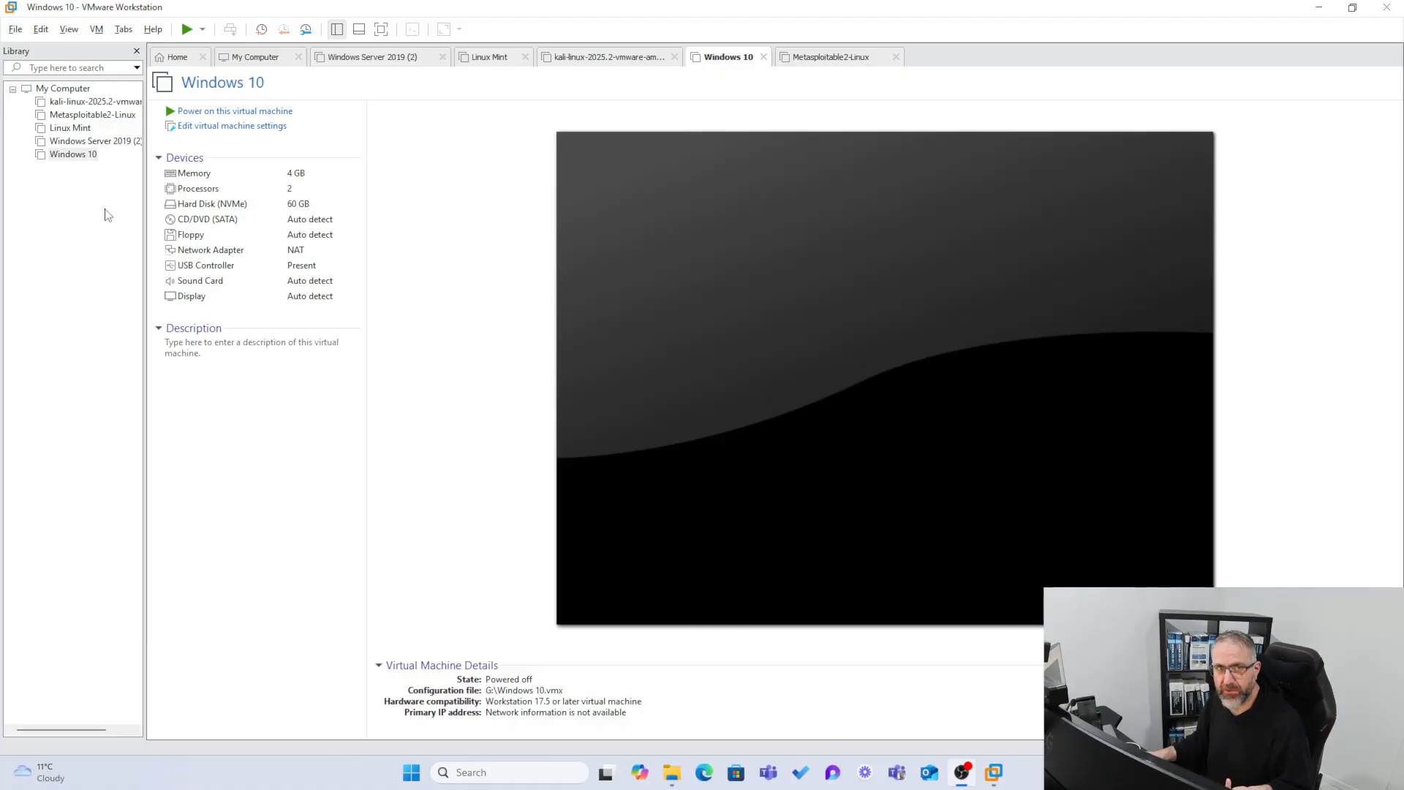
Confirm the Windows Server 2019 (2) VM's network adapter is Bridged, then cancel its settings unchanged.
{"action": "right_click", "coordinate": [64, 143]}
{"action": "left_click", "coordinate": [147, 114]}
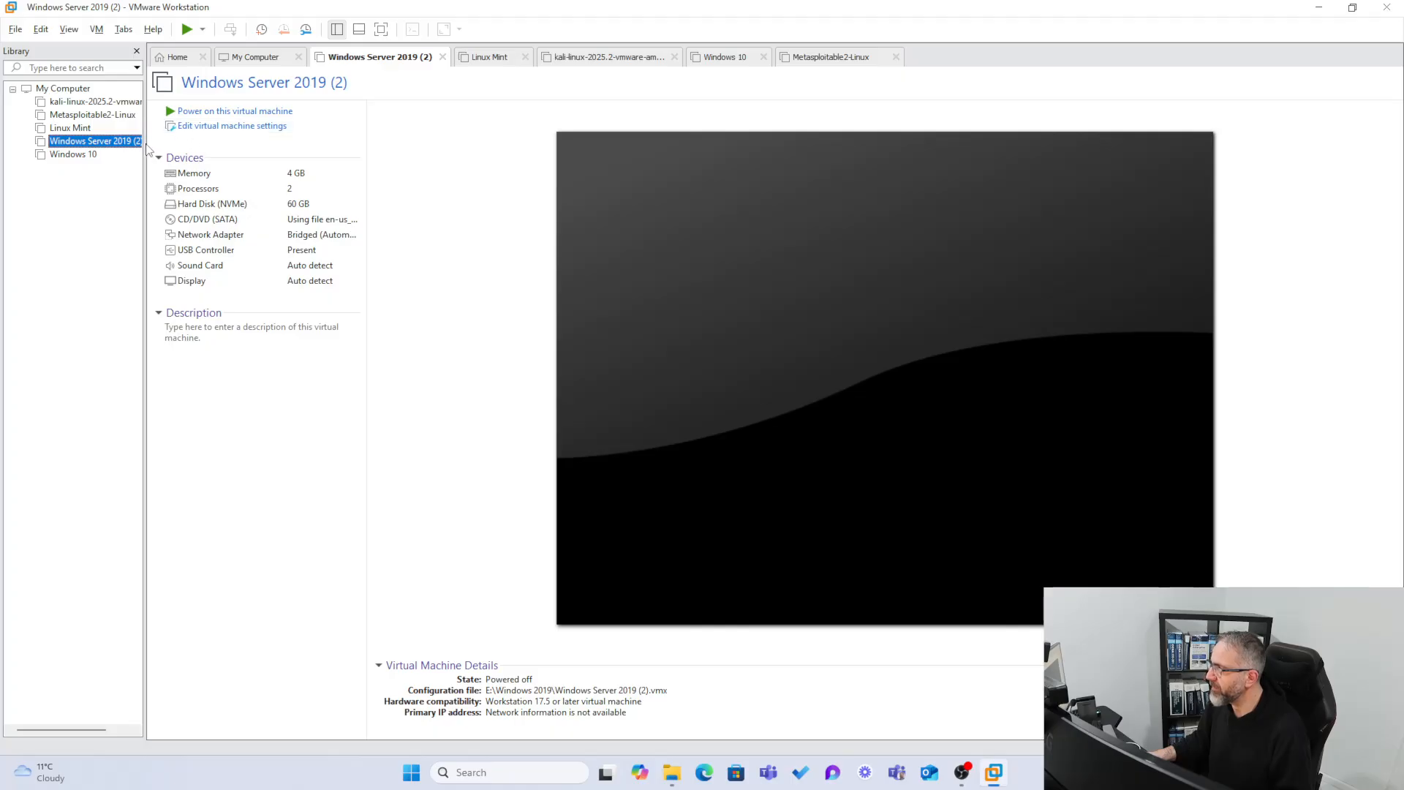
{"action": "left_click_drag", "start_coordinate": [148, 150], "coordinate": [254, 144]}
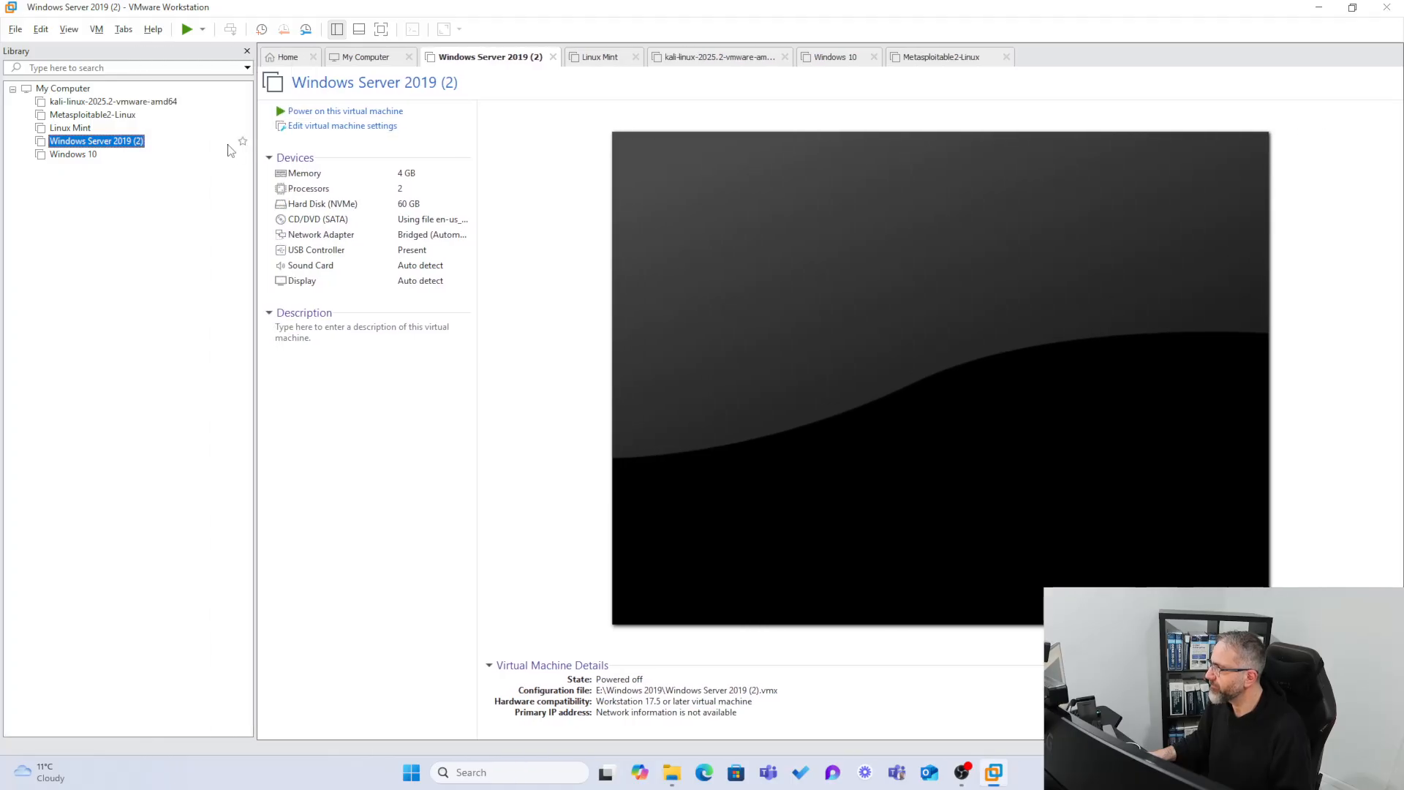
{"action": "right_click", "coordinate": [109, 150]}
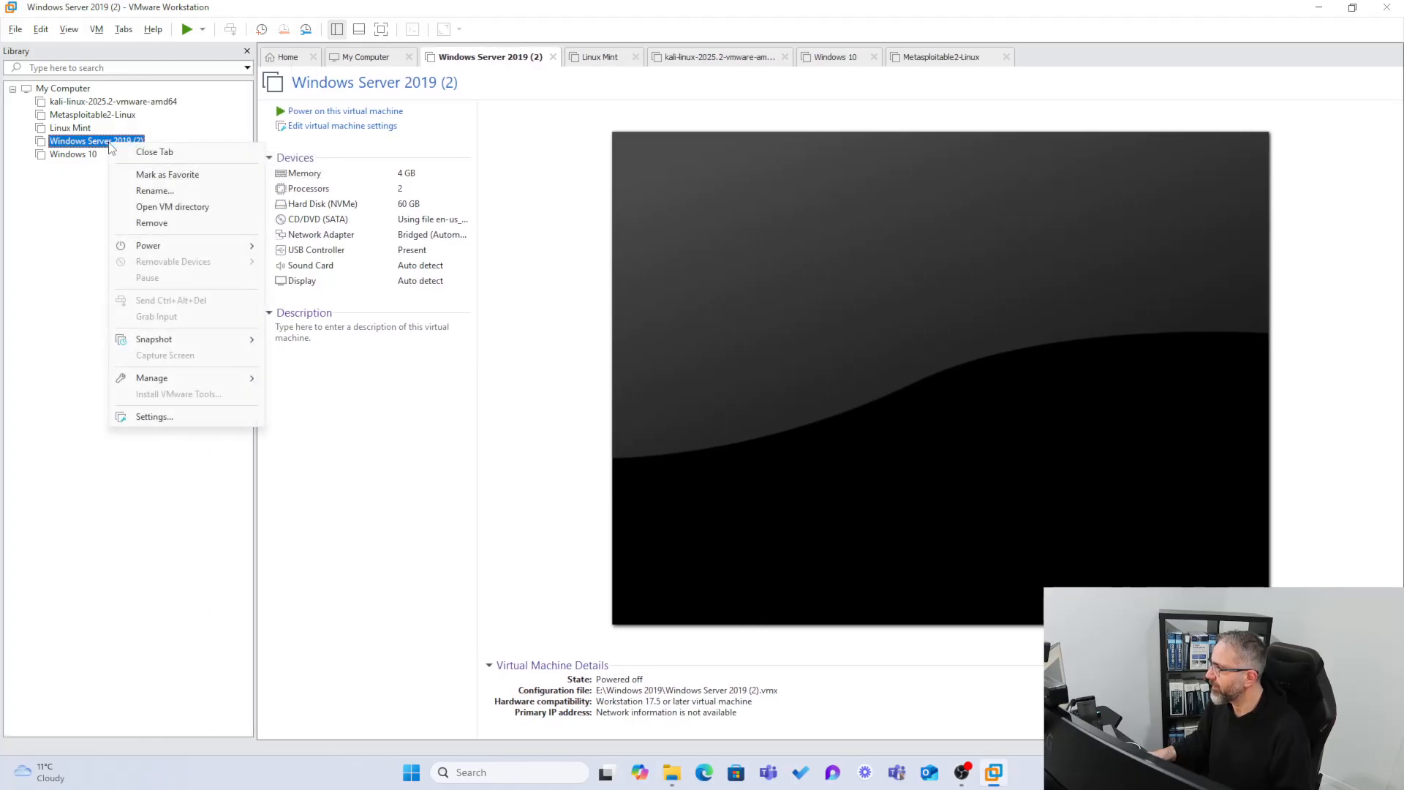
{"action": "left_click", "coordinate": [168, 421]}
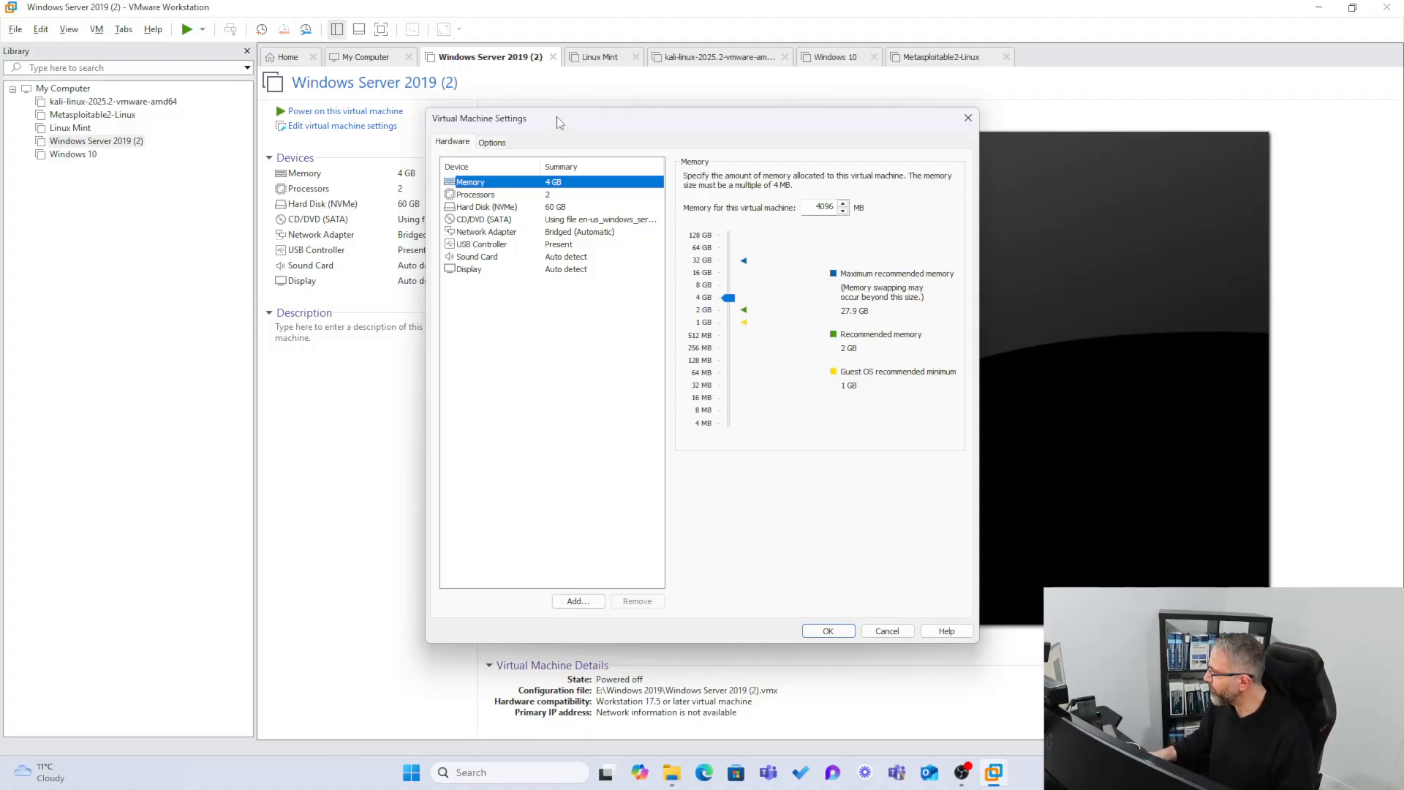
{"action": "left_click_drag", "start_coordinate": [559, 123], "coordinate": [439, 100]}
{"action": "left_click", "coordinate": [365, 211]}
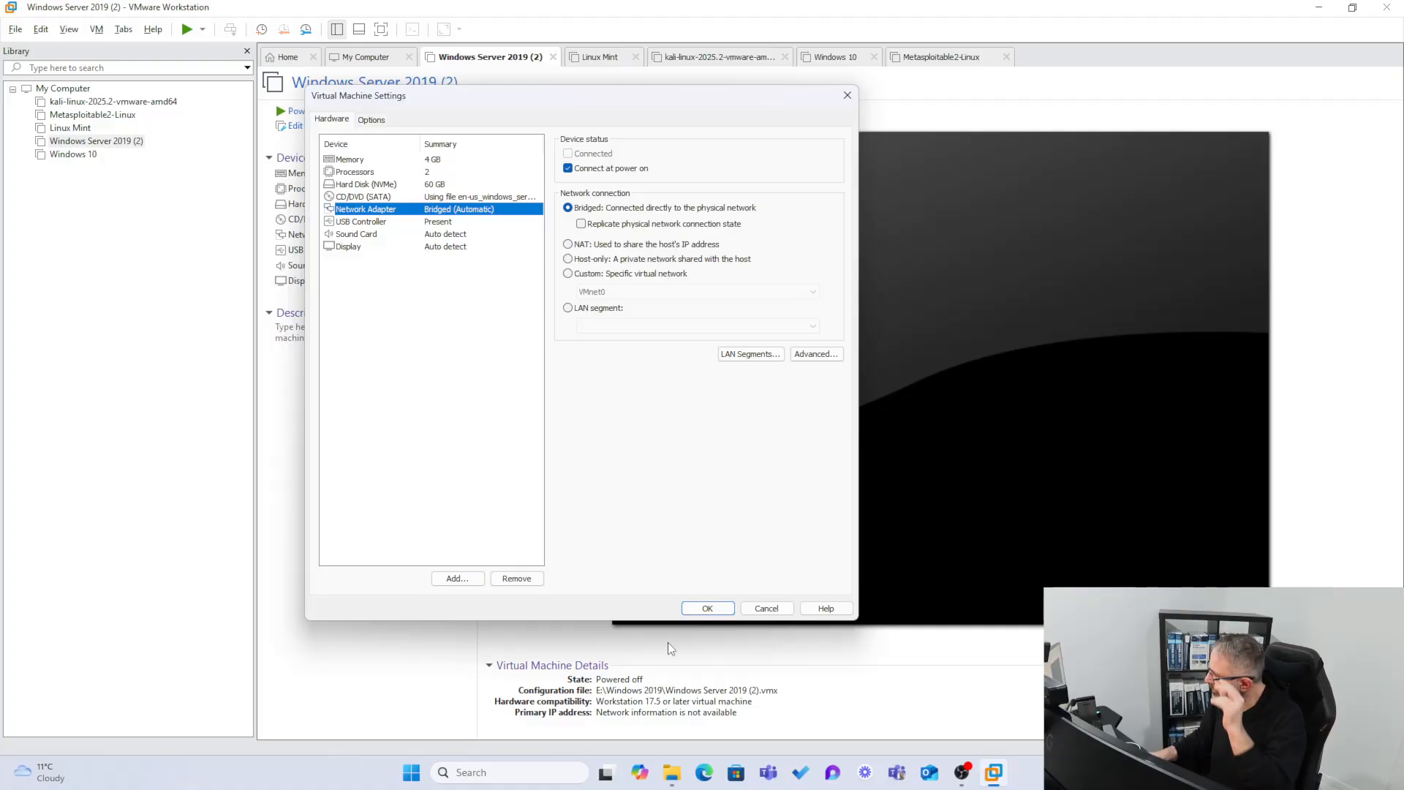
{"action": "left_click", "coordinate": [767, 608]}
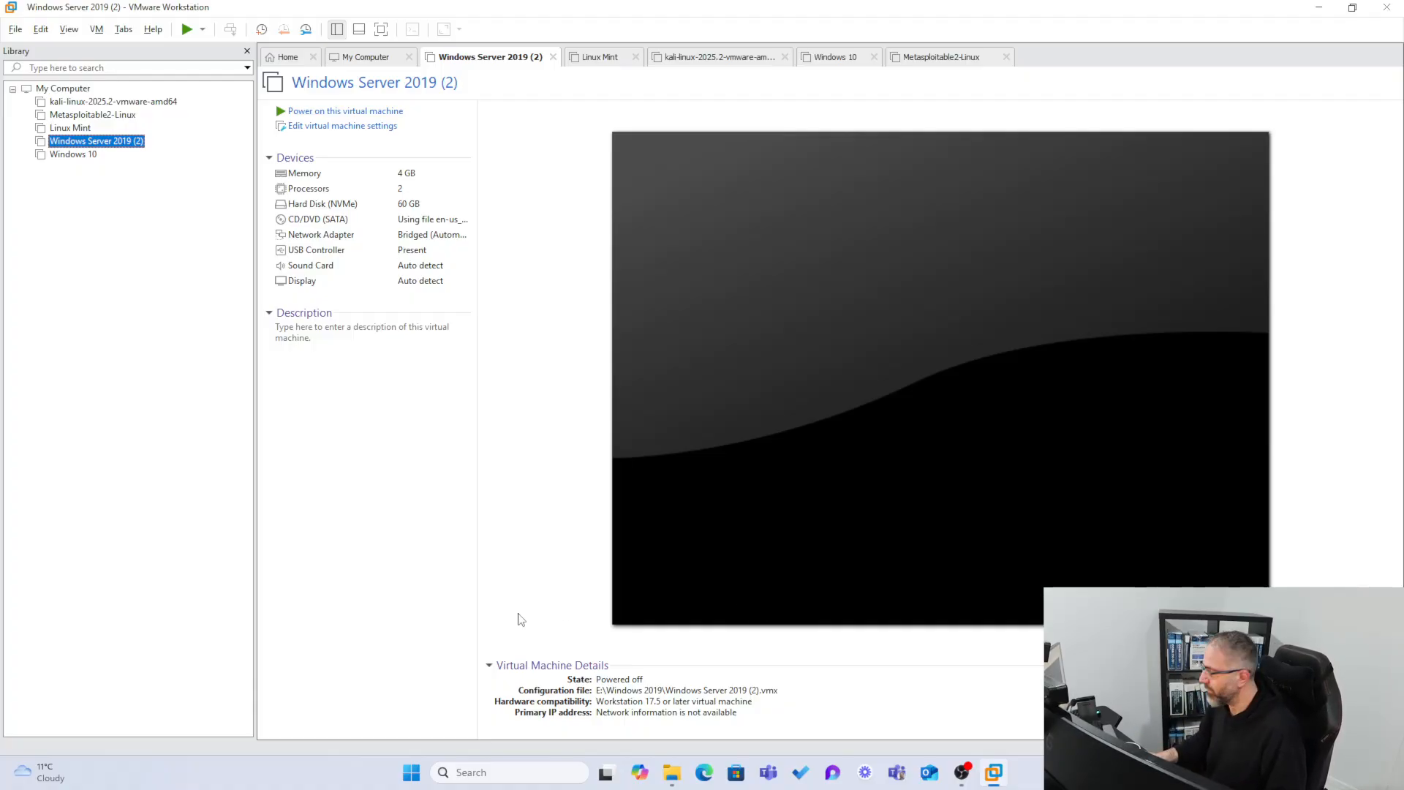
Switch the Windows 10 VM's network adapter from NAT to Bridged, replicating the physical connection state.
{"action": "right_click", "coordinate": [76, 155]}
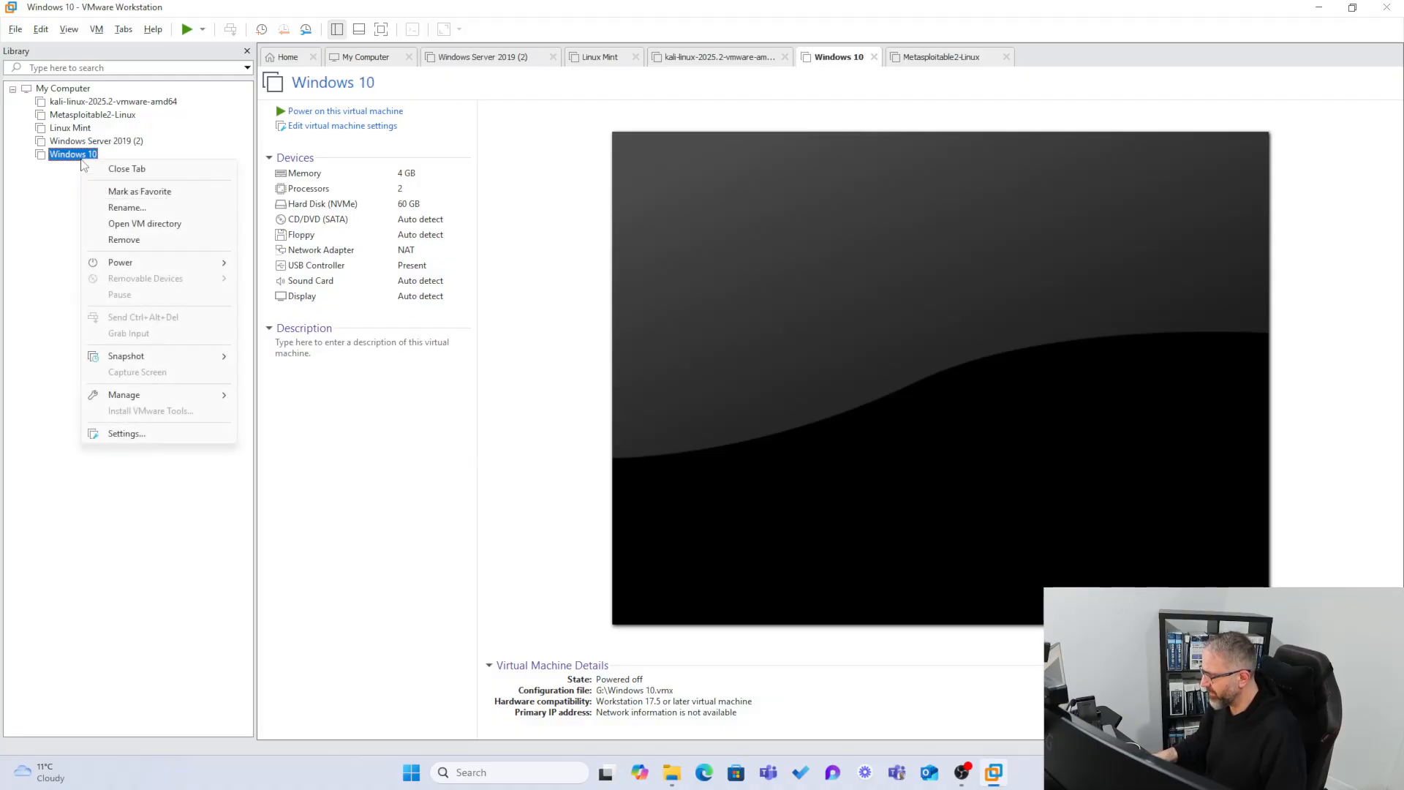
{"action": "left_click", "coordinate": [126, 434]}
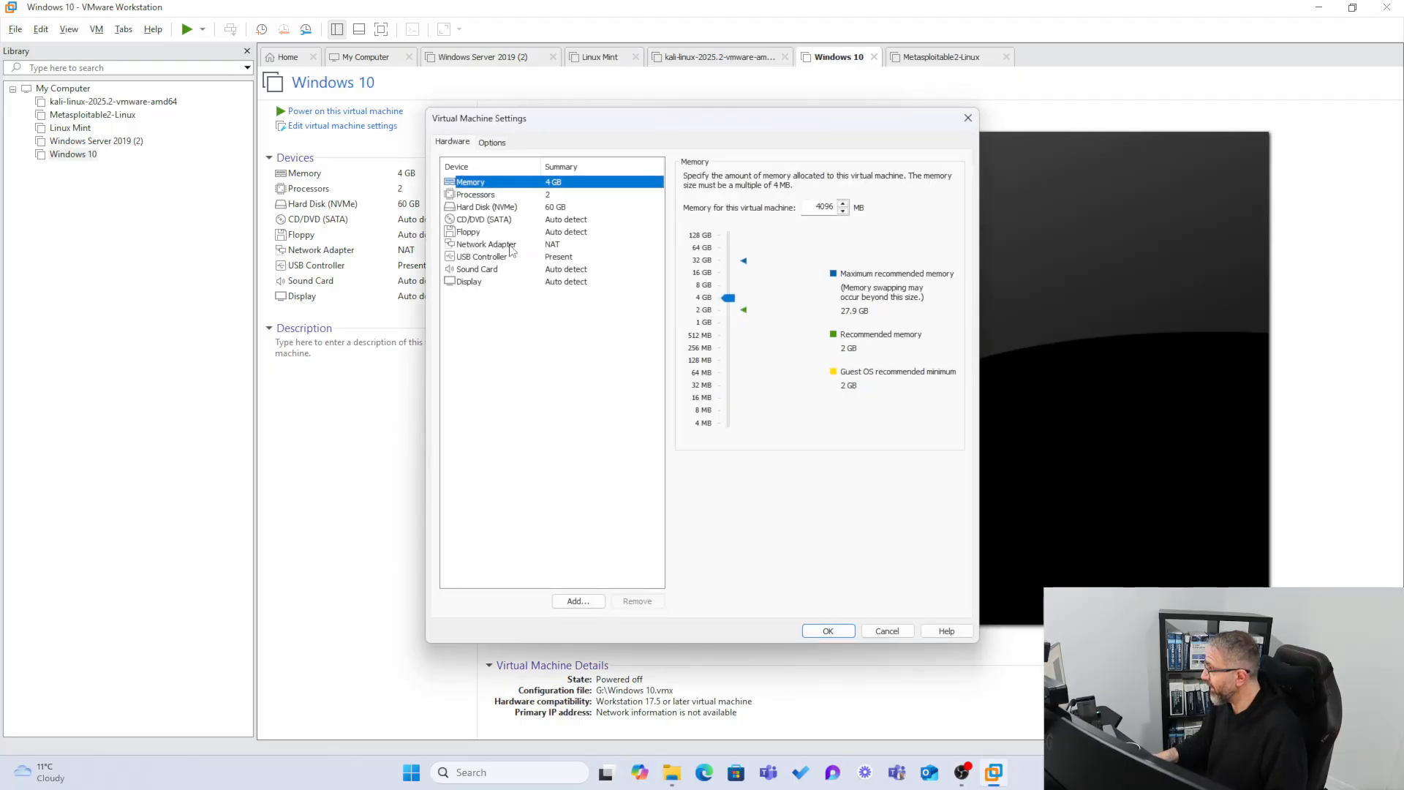
{"action": "left_click", "coordinate": [506, 249]}
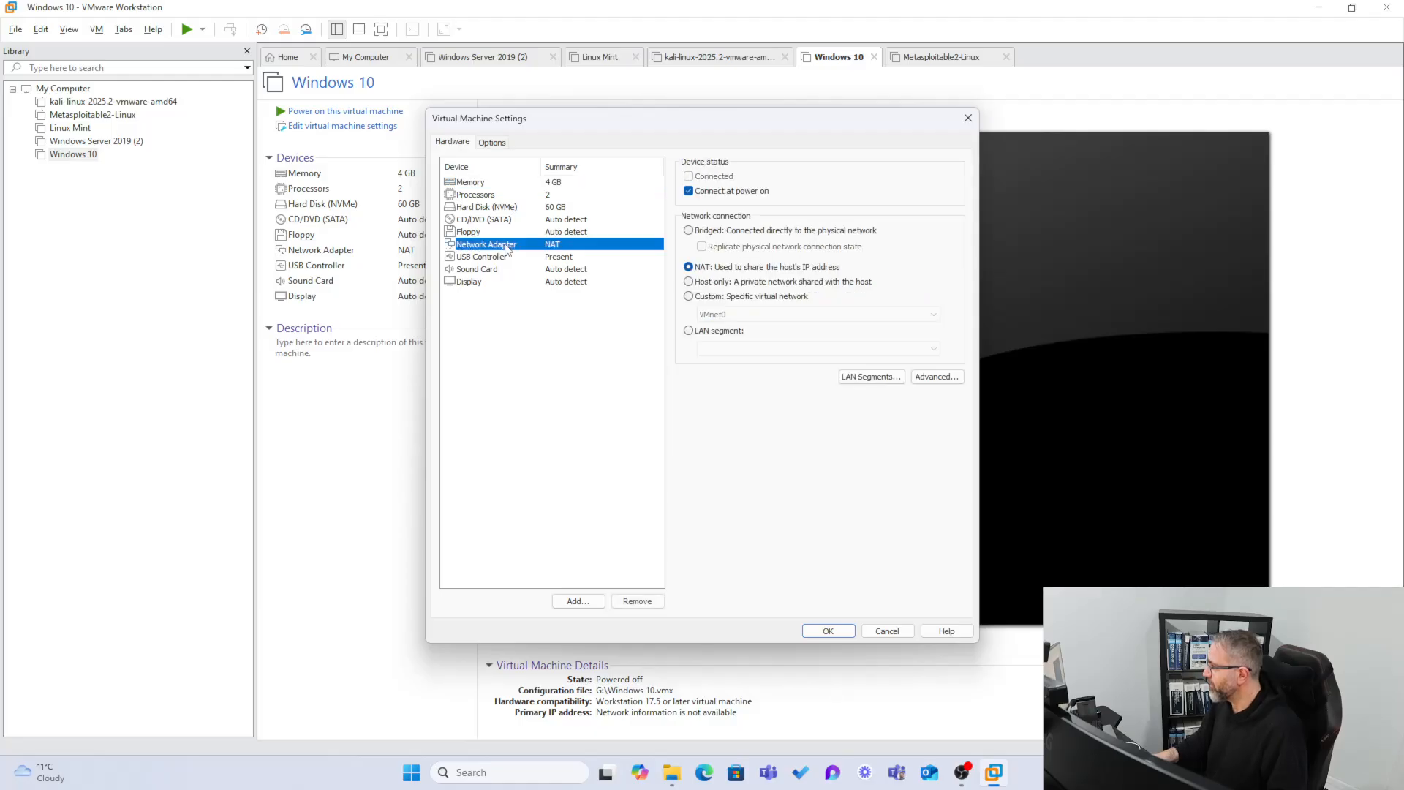
{"action": "left_click", "coordinate": [687, 231]}
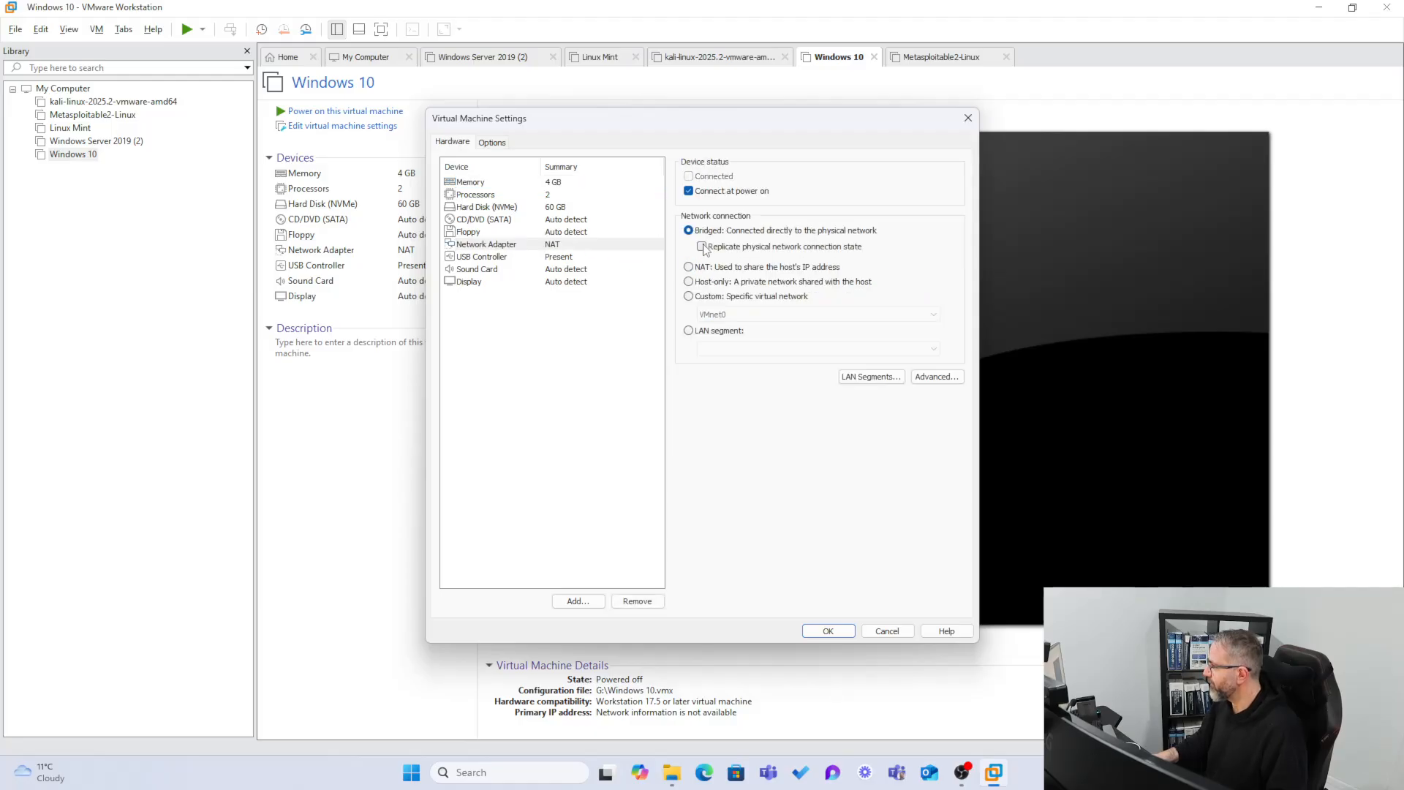
{"action": "left_click", "coordinate": [702, 247]}
Enable replicate physical network connection state on the Windows Server 2019 (2) adapter and save.
{"action": "right_click", "coordinate": [78, 146]}
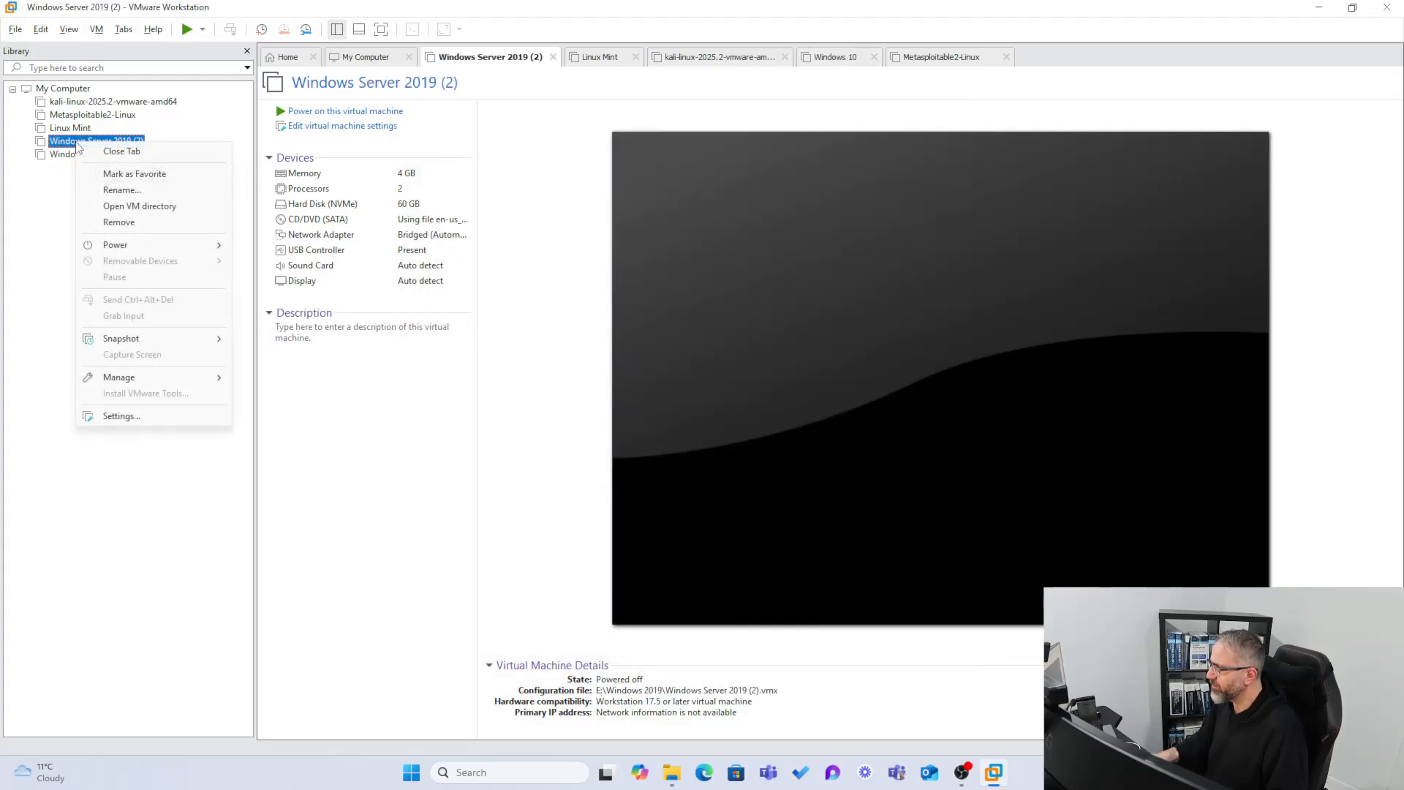
{"action": "left_click", "coordinate": [188, 416]}
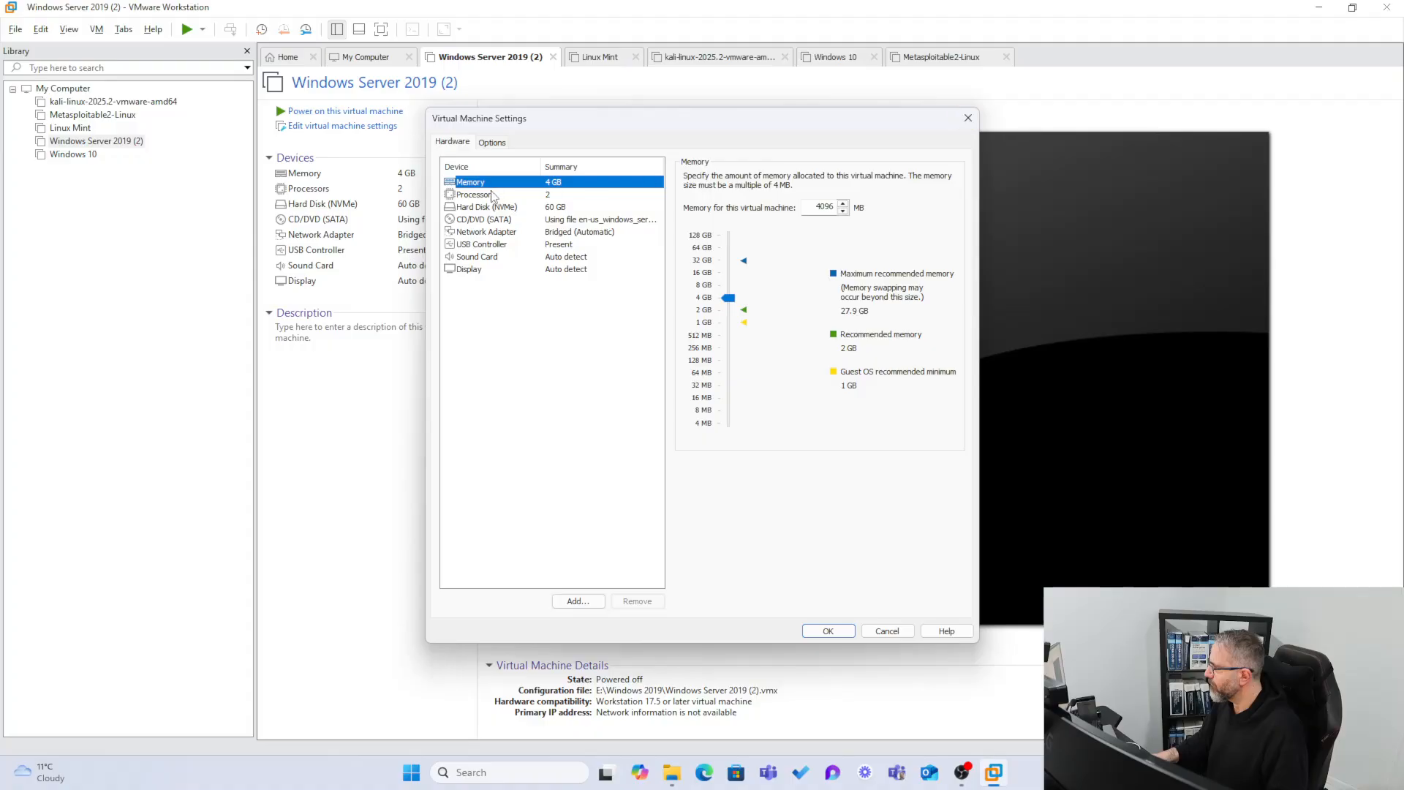
{"action": "left_click", "coordinate": [484, 232]}
{"action": "left_click", "coordinate": [705, 250]}
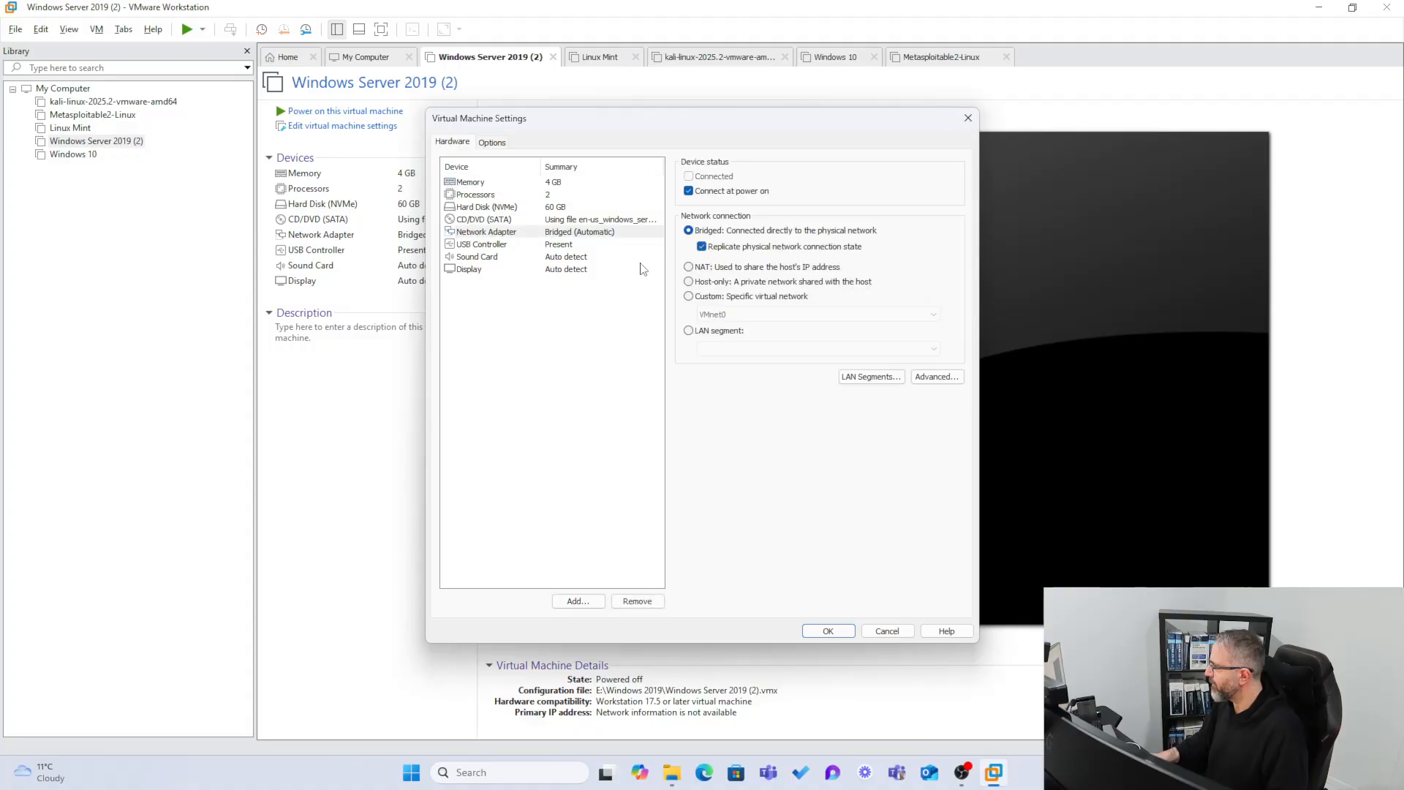
{"action": "left_click", "coordinate": [828, 631]}
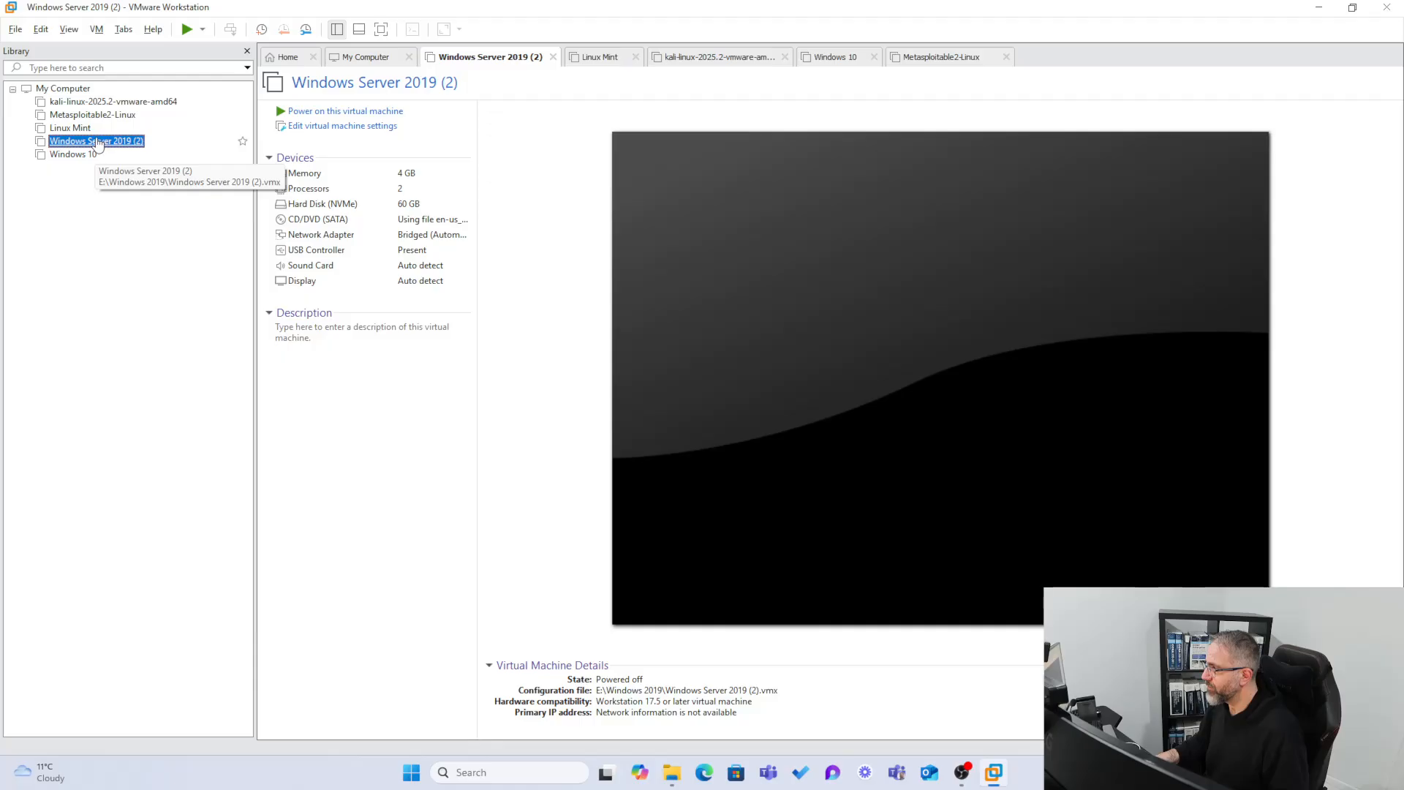
Power on Windows Server 2019 (2) and Windows 10, answering Yes to the missing floppy0 prompt.
{"action": "left_click", "coordinate": [183, 34]}
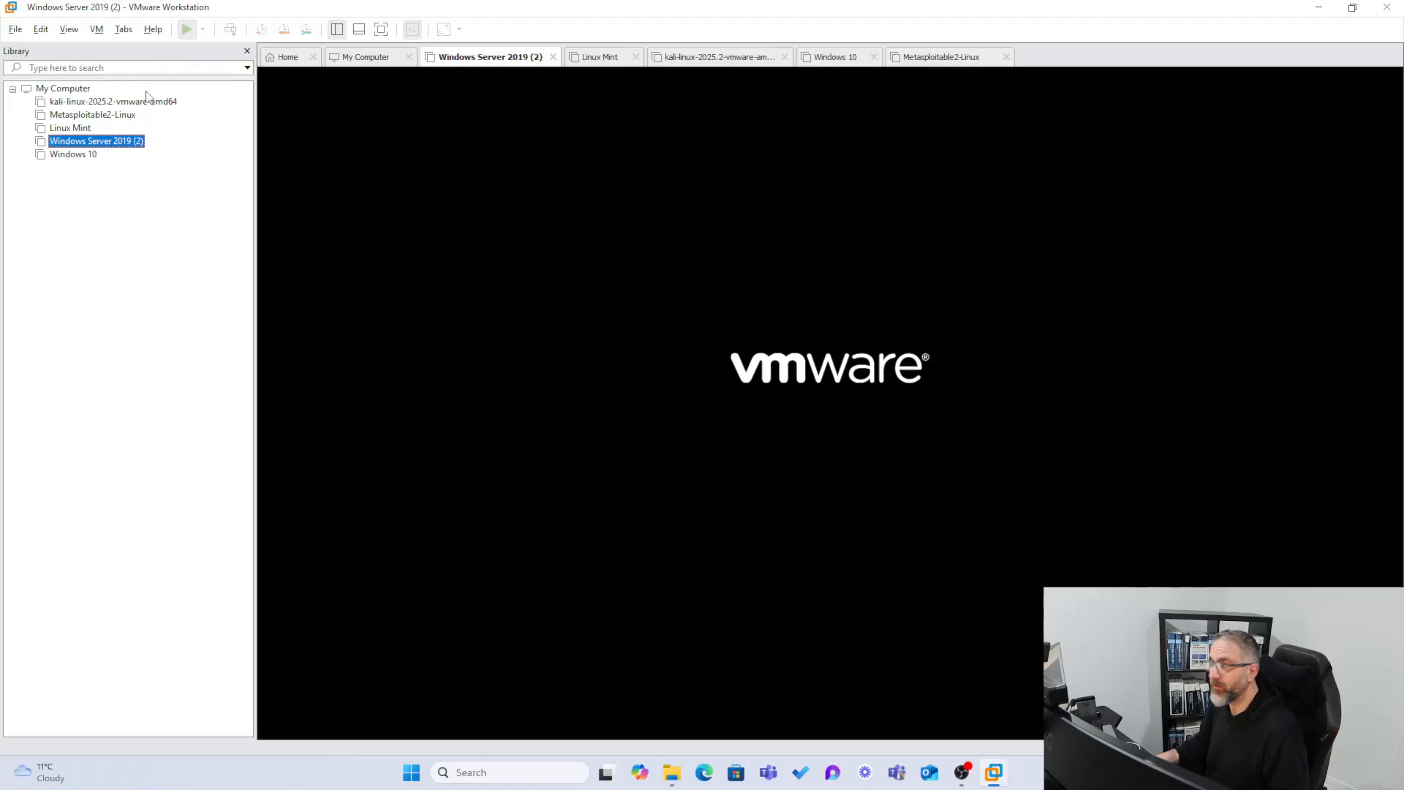
{"action": "left_click", "coordinate": [73, 154]}
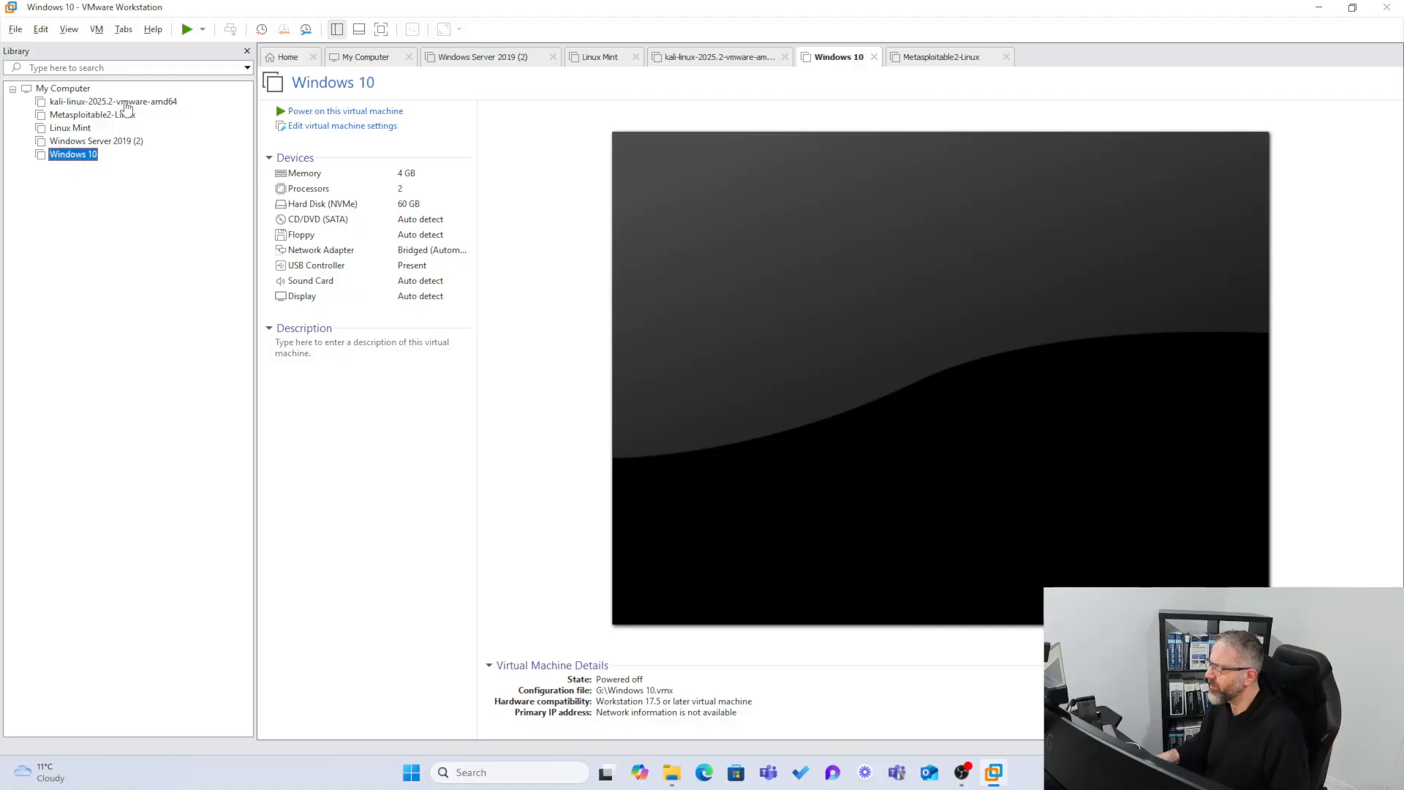
{"action": "left_click", "coordinate": [296, 111]}
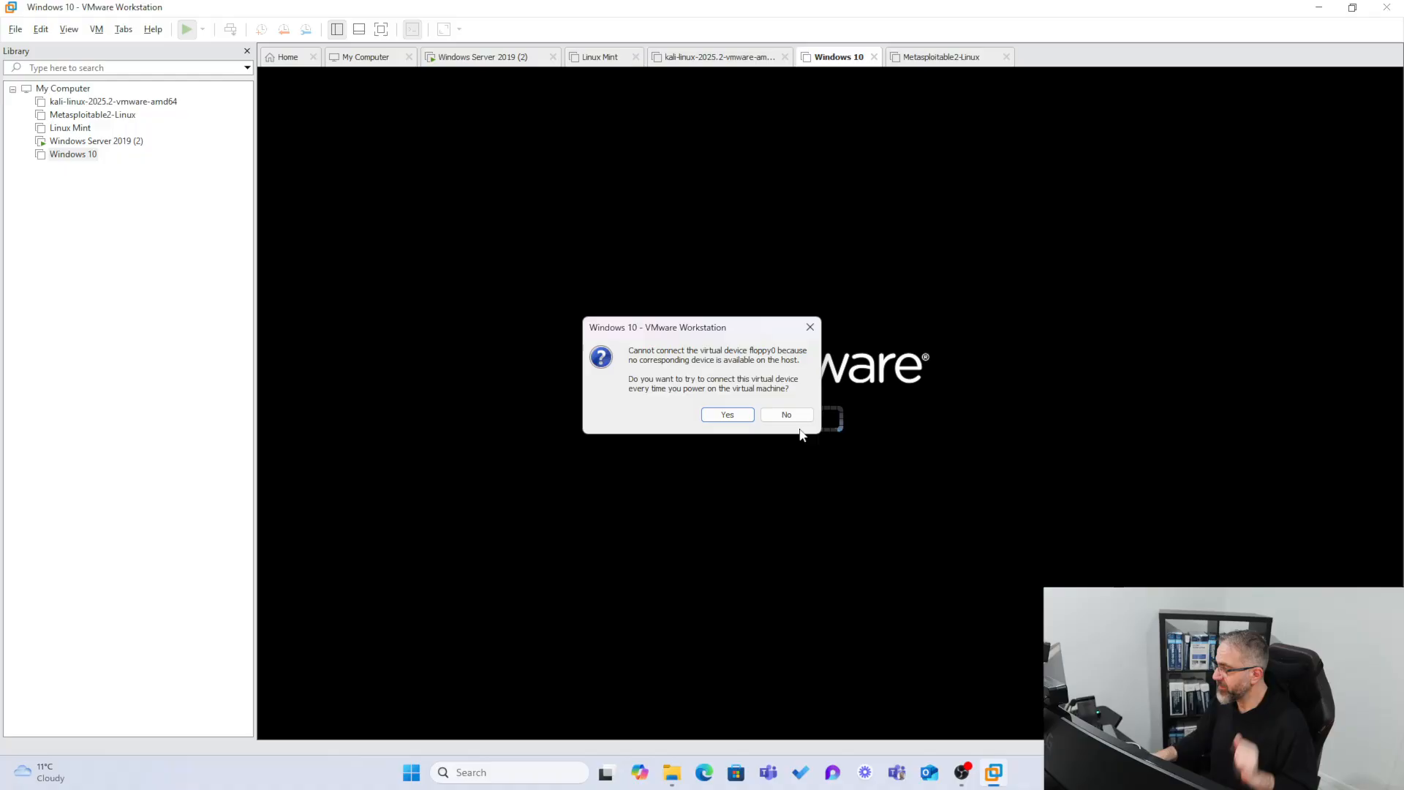
{"action": "left_click", "coordinate": [728, 414]}
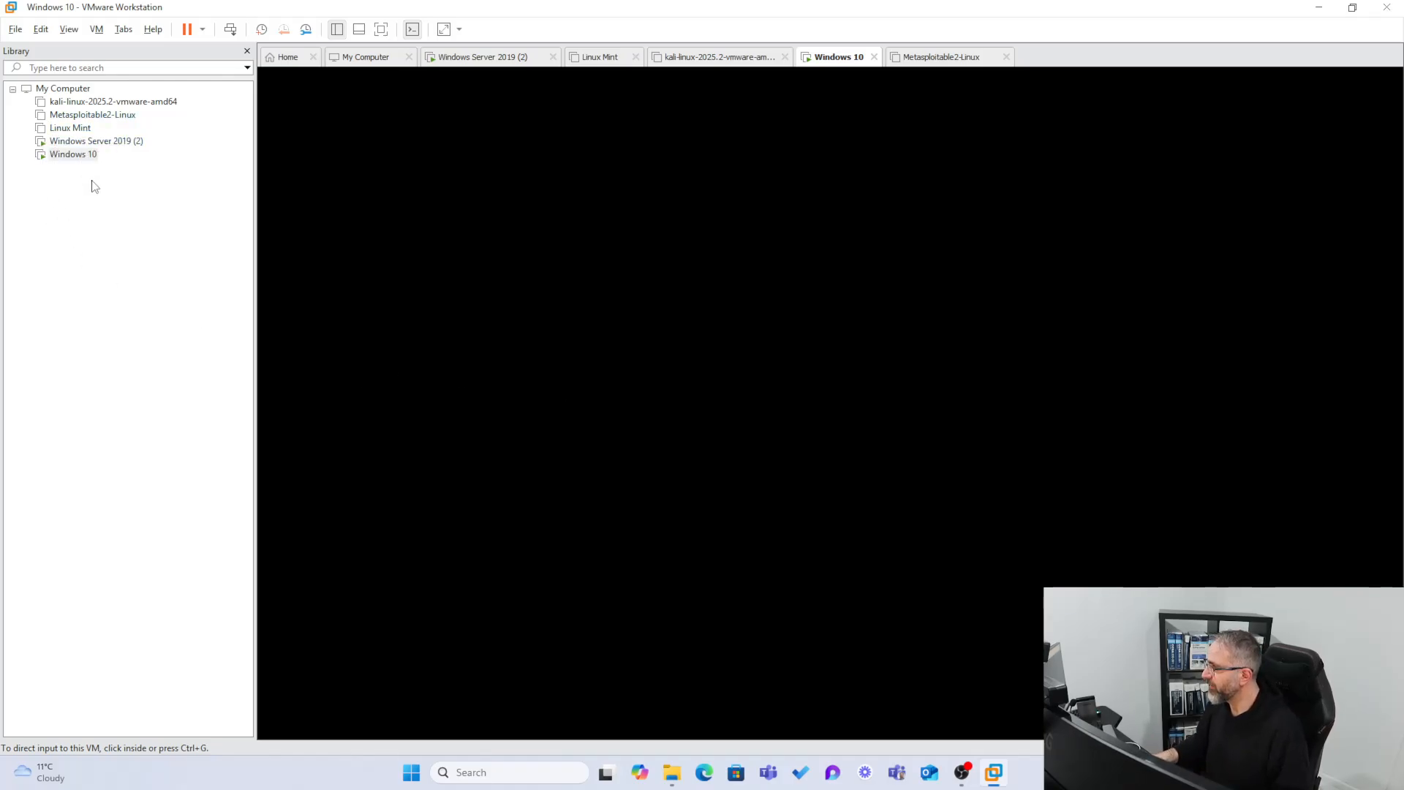
Sign in to the server VM as Administrator with the account password.
{"action": "left_click", "coordinate": [65, 142]}
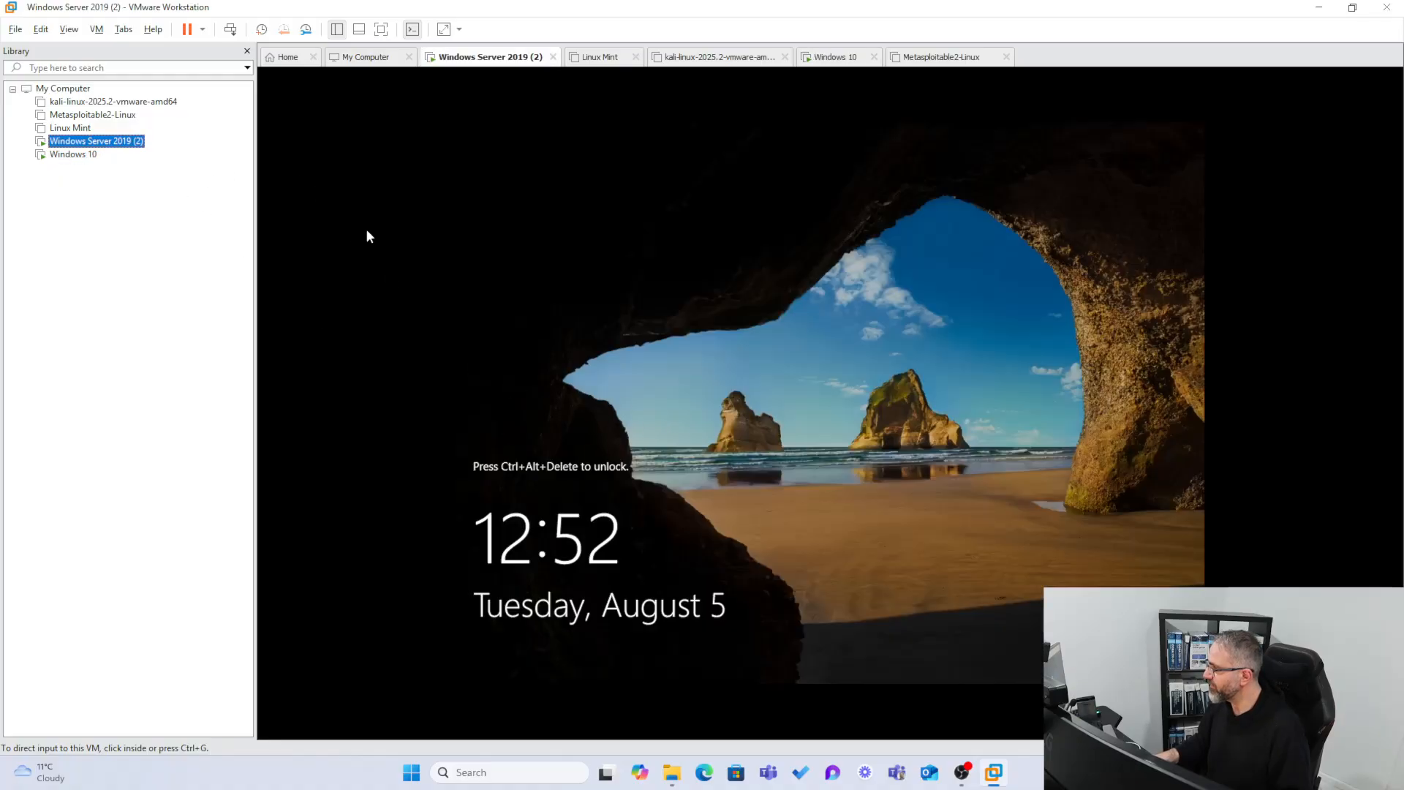
{"action": "left_click", "coordinate": [230, 33]}
{"action": "left_click", "coordinate": [738, 462]}
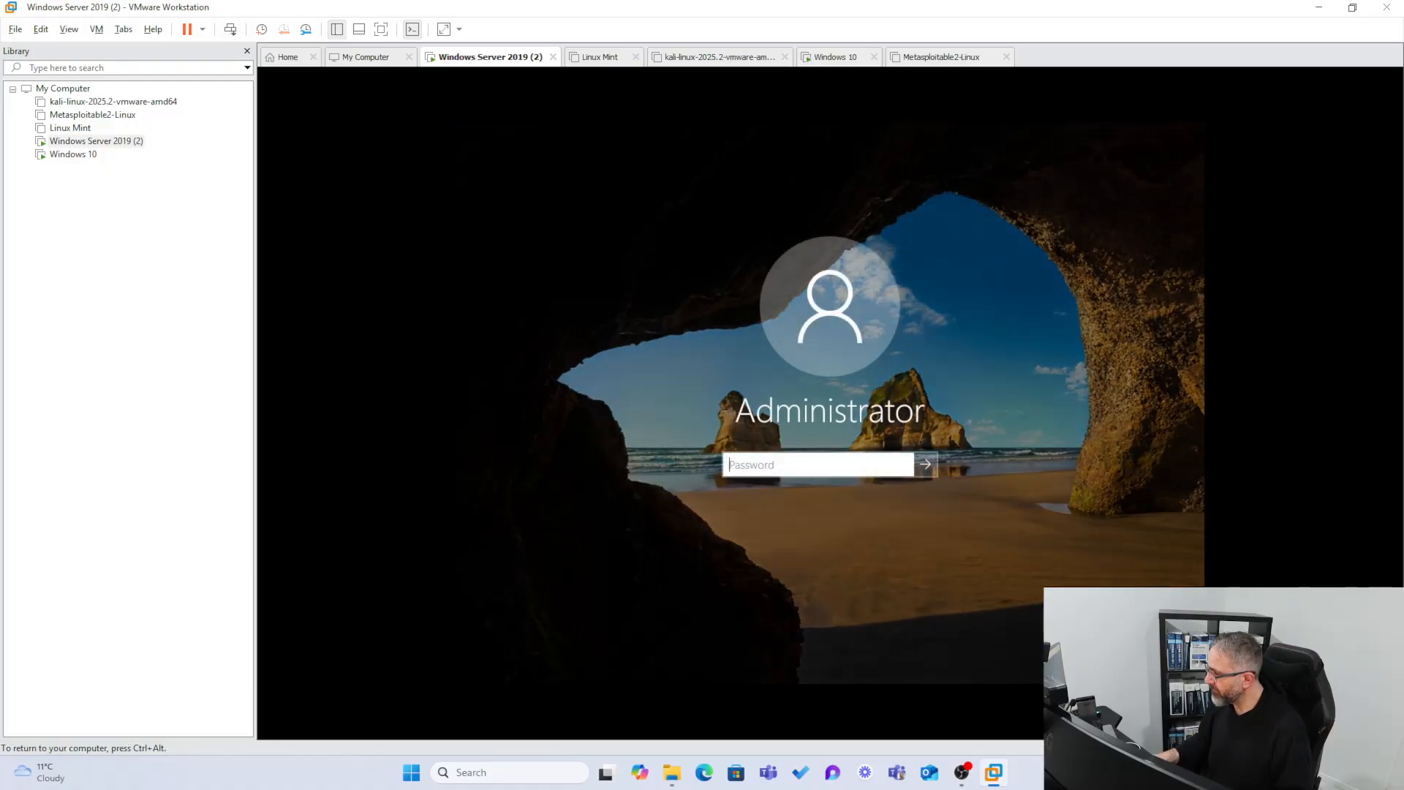
{"action": "type", "text": "P"}
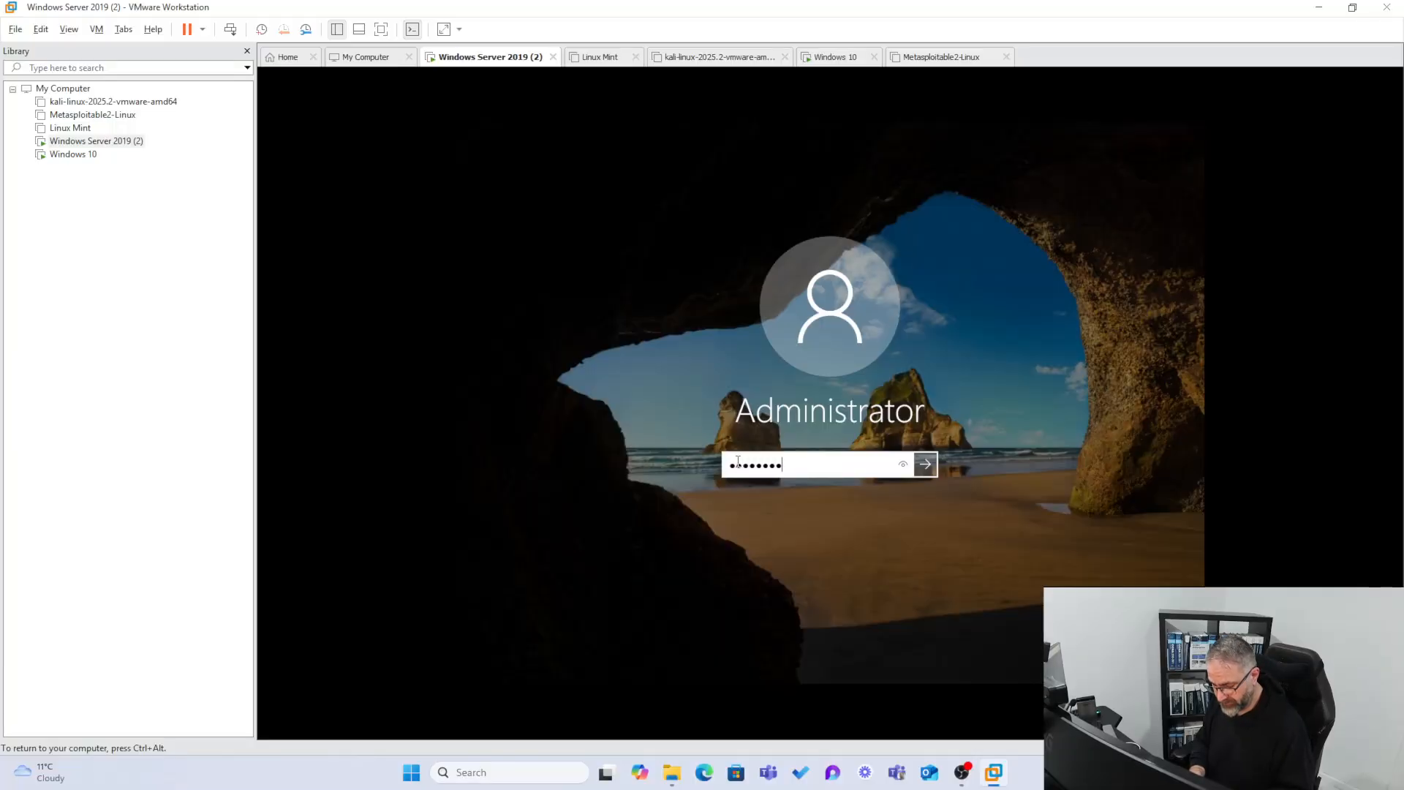
{"action": "key", "text": "Return"}
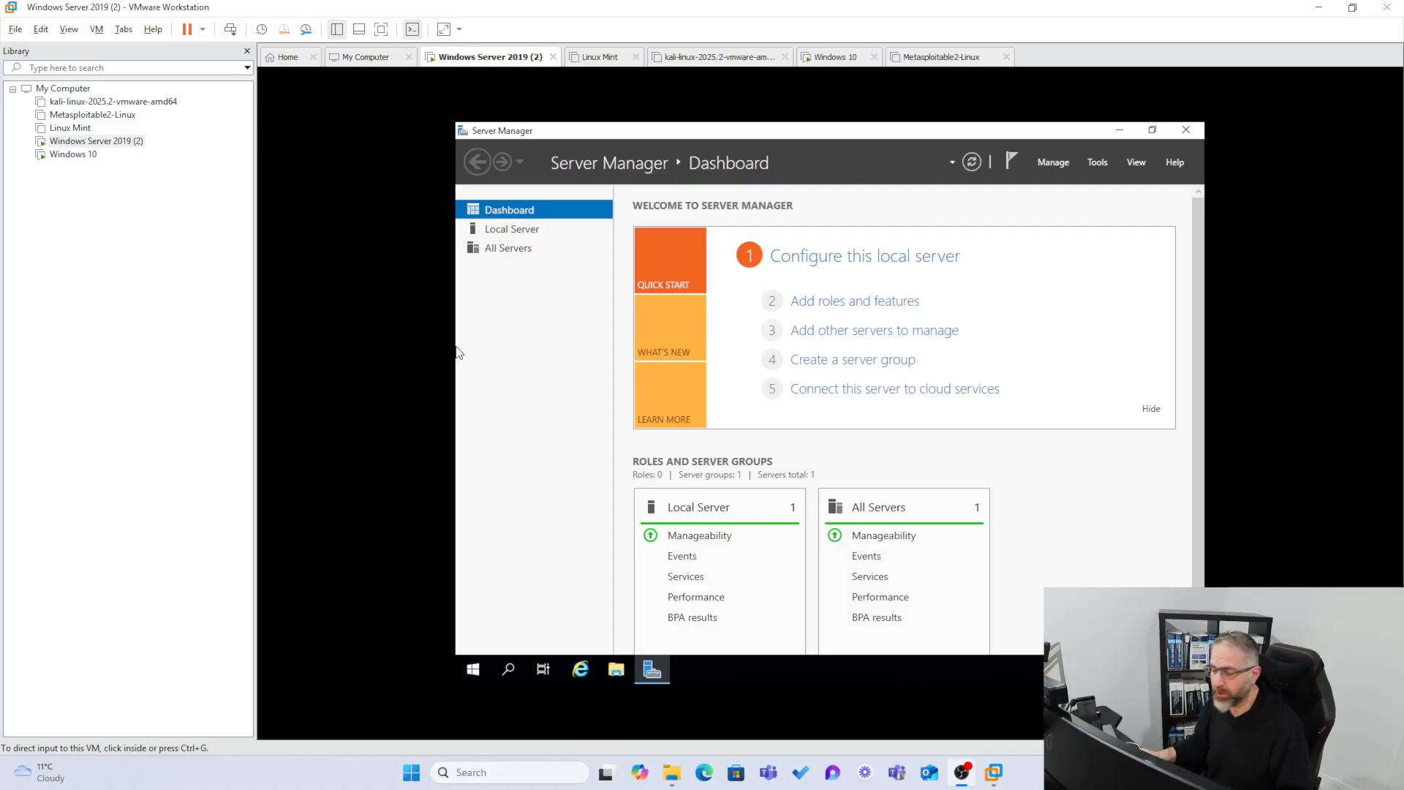
Check on the booting Windows 10 VM and review its settings without making changes.
{"action": "left_click", "coordinate": [73, 154]}
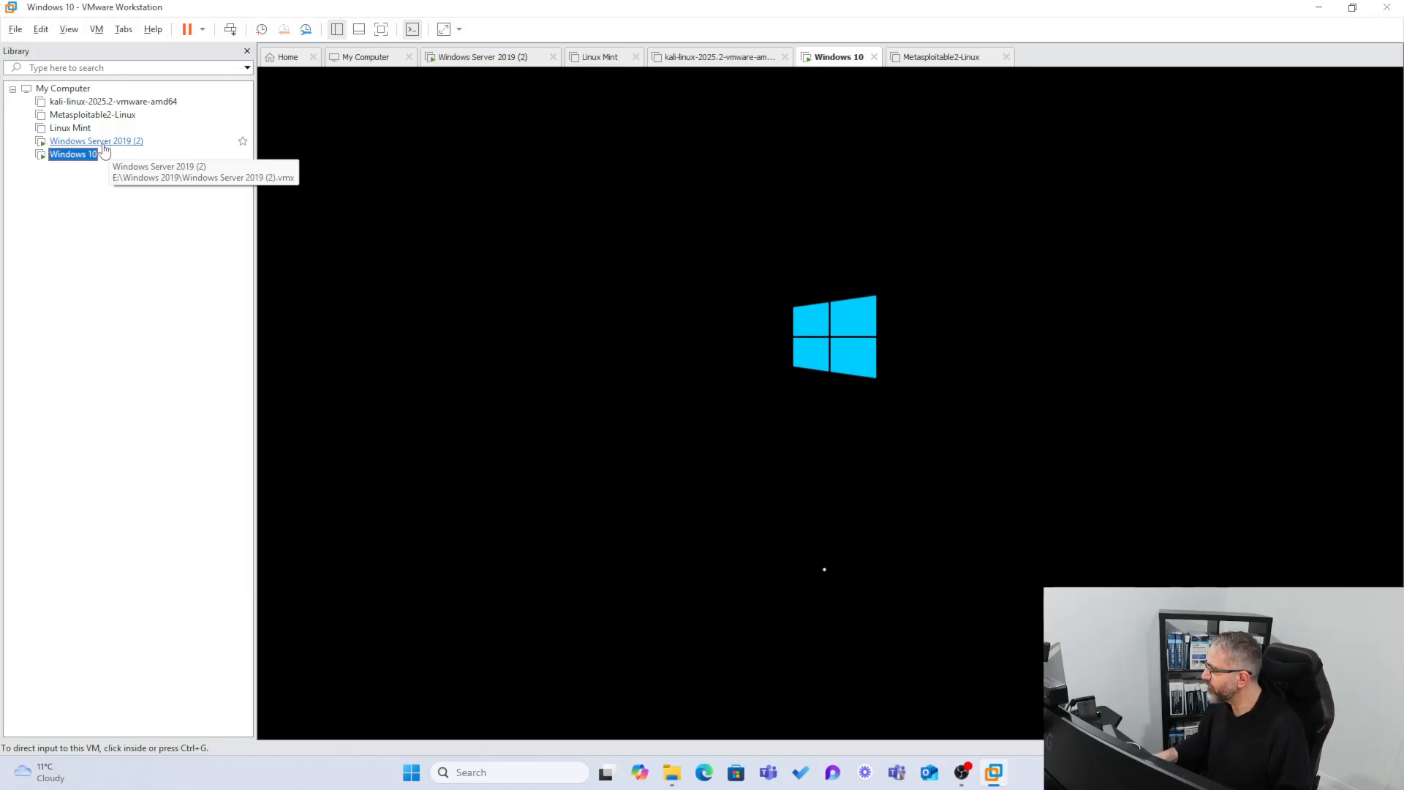
{"action": "right_click", "coordinate": [74, 155]}
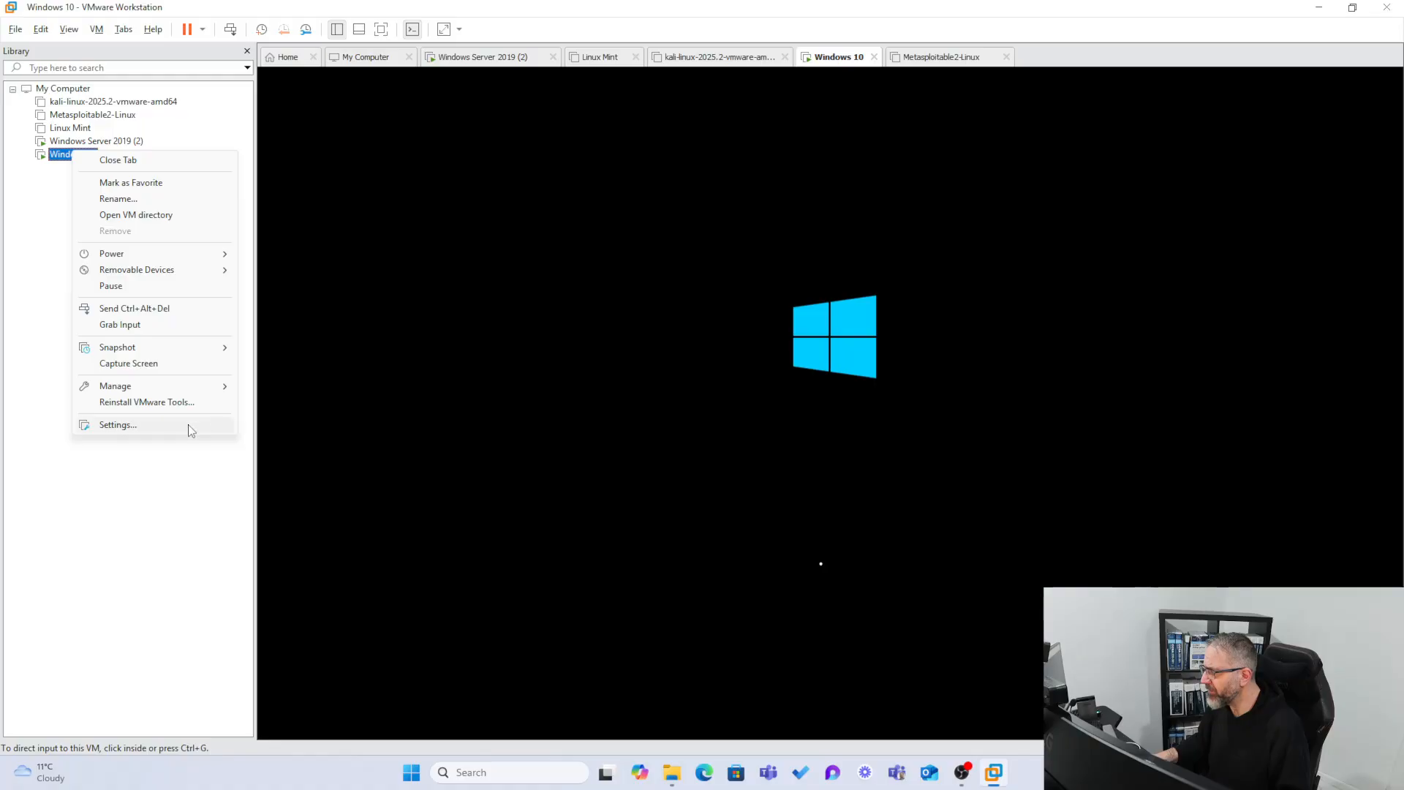
{"action": "left_click", "coordinate": [167, 428]}
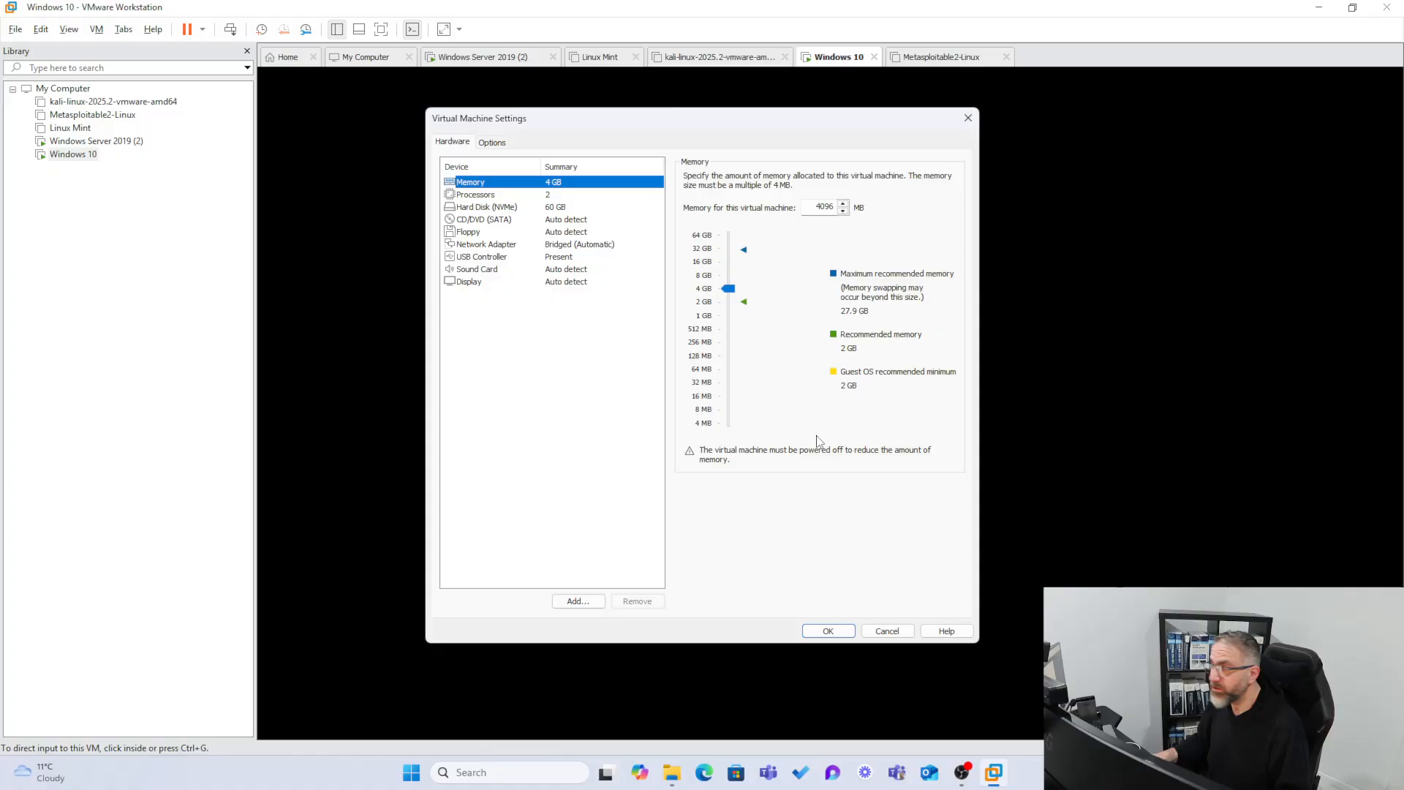
{"action": "left_click", "coordinate": [887, 630]}
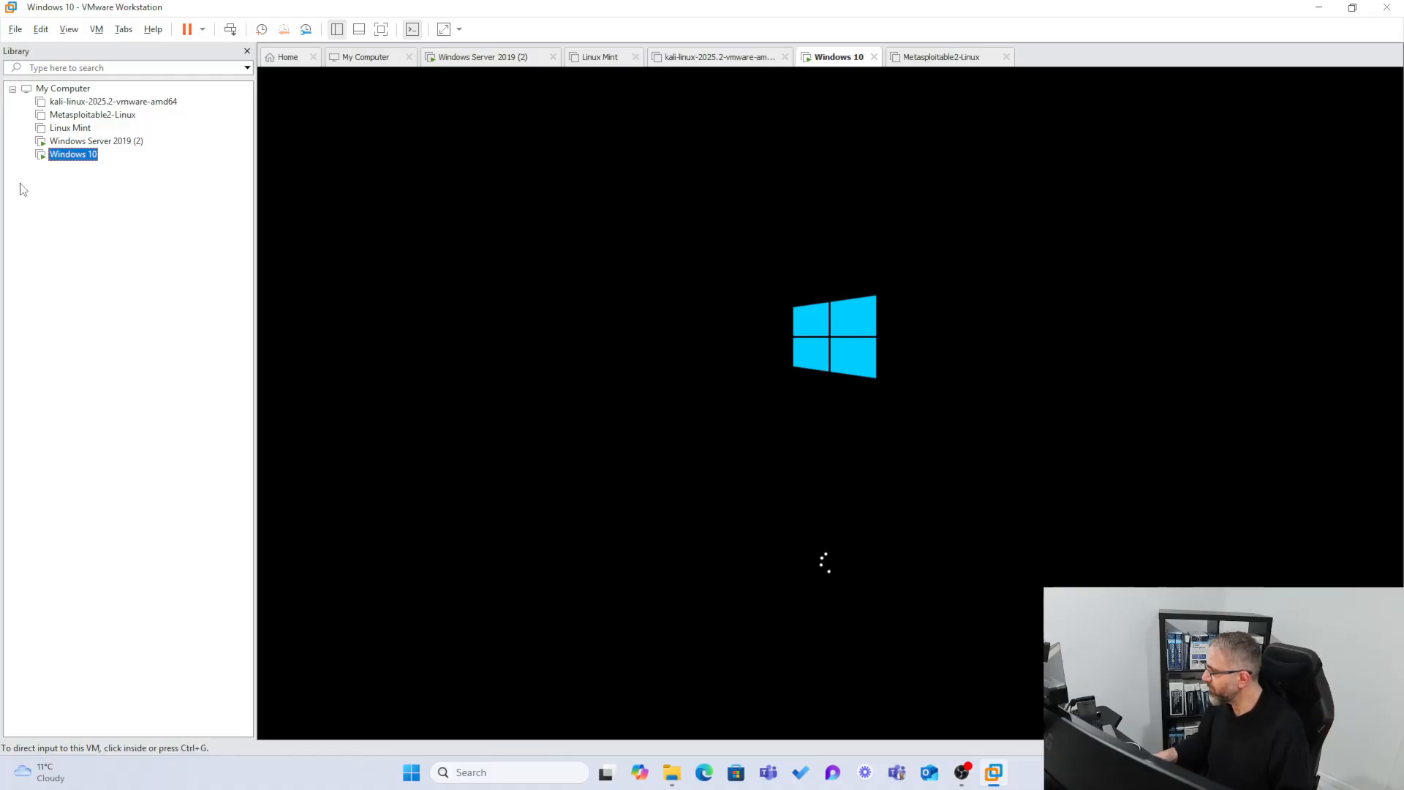
Return to the server VM and minimize Server Manager to show its desktop.
{"action": "left_click", "coordinate": [121, 142]}
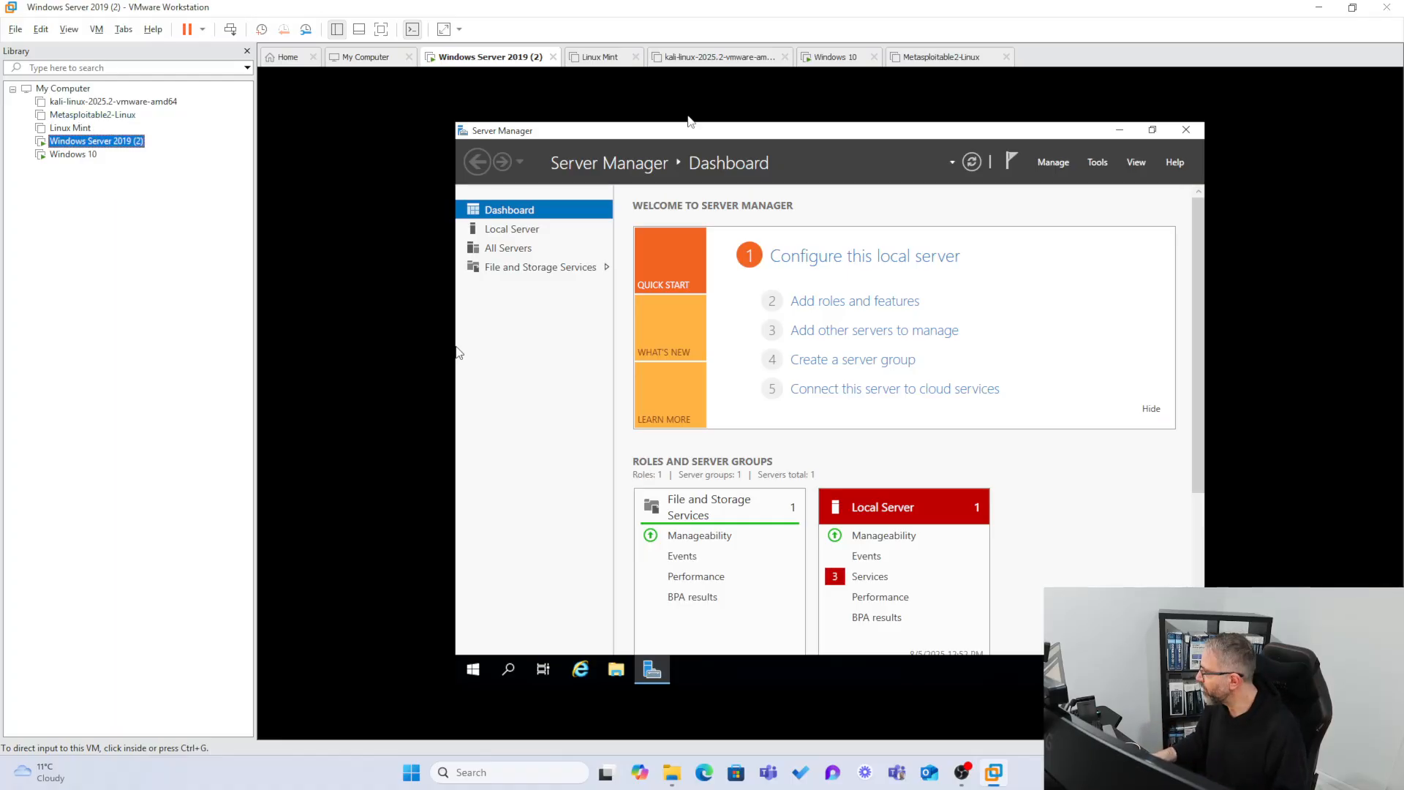
{"action": "left_click", "coordinate": [73, 154]}
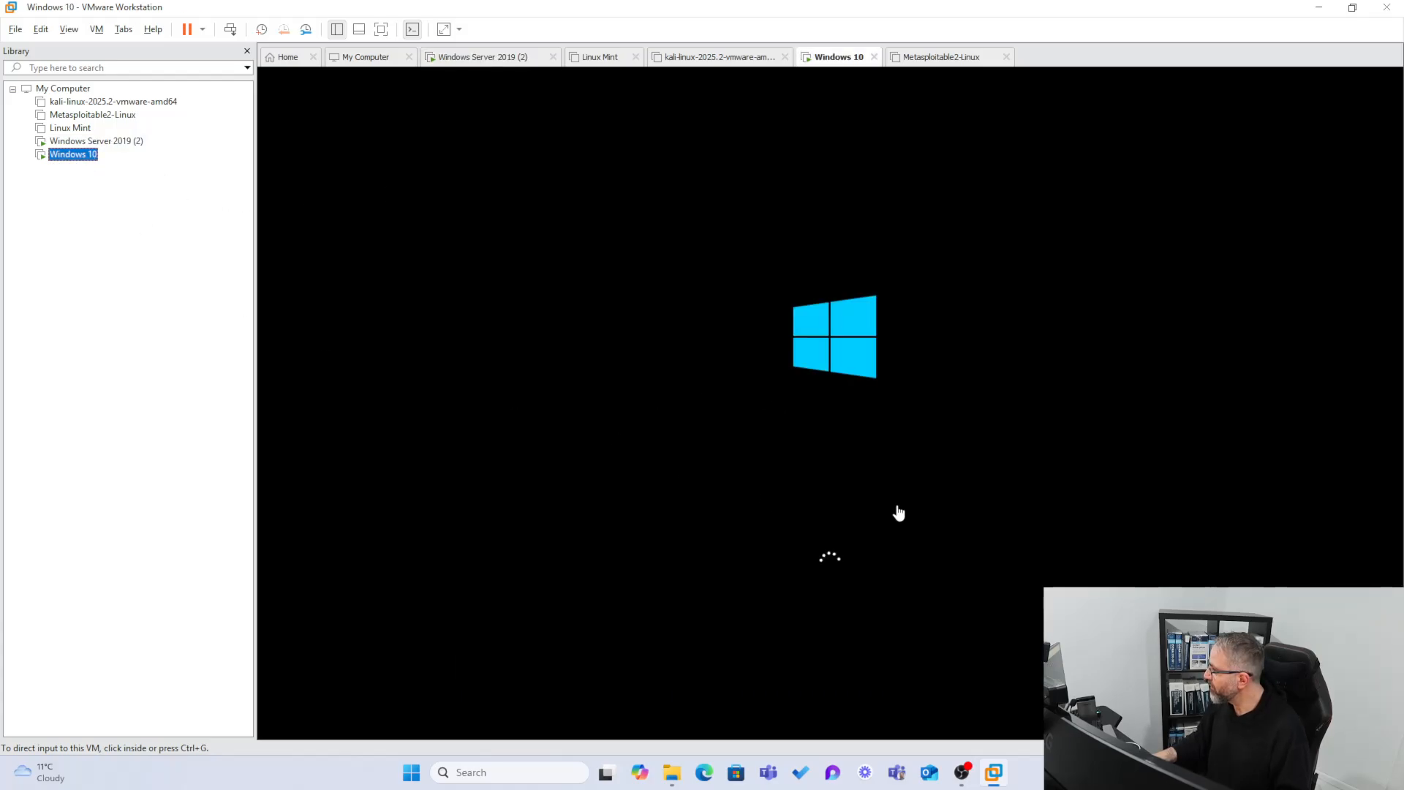
{"action": "left_click", "coordinate": [74, 143]}
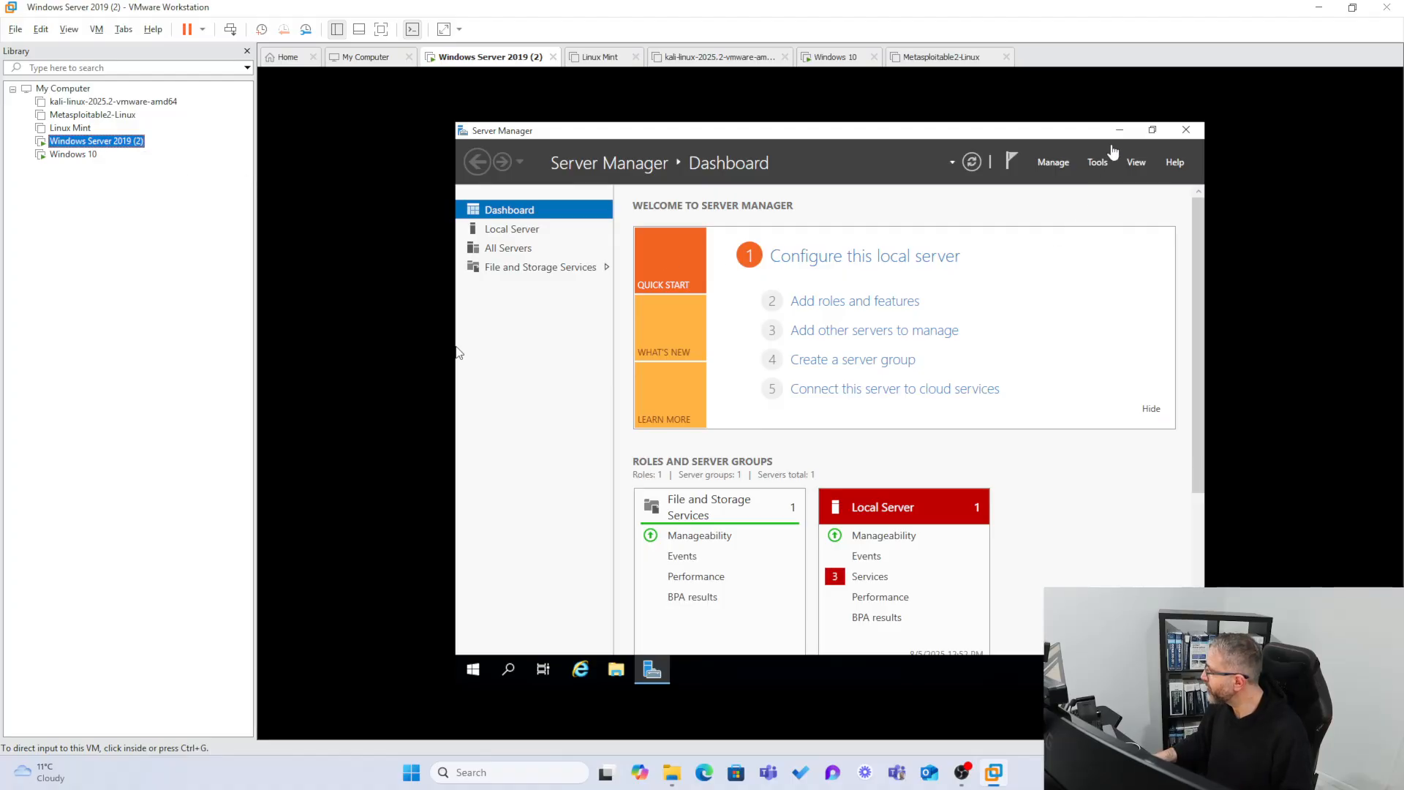
{"action": "left_click", "coordinate": [1121, 134]}
{"action": "left_click", "coordinate": [1121, 136]}
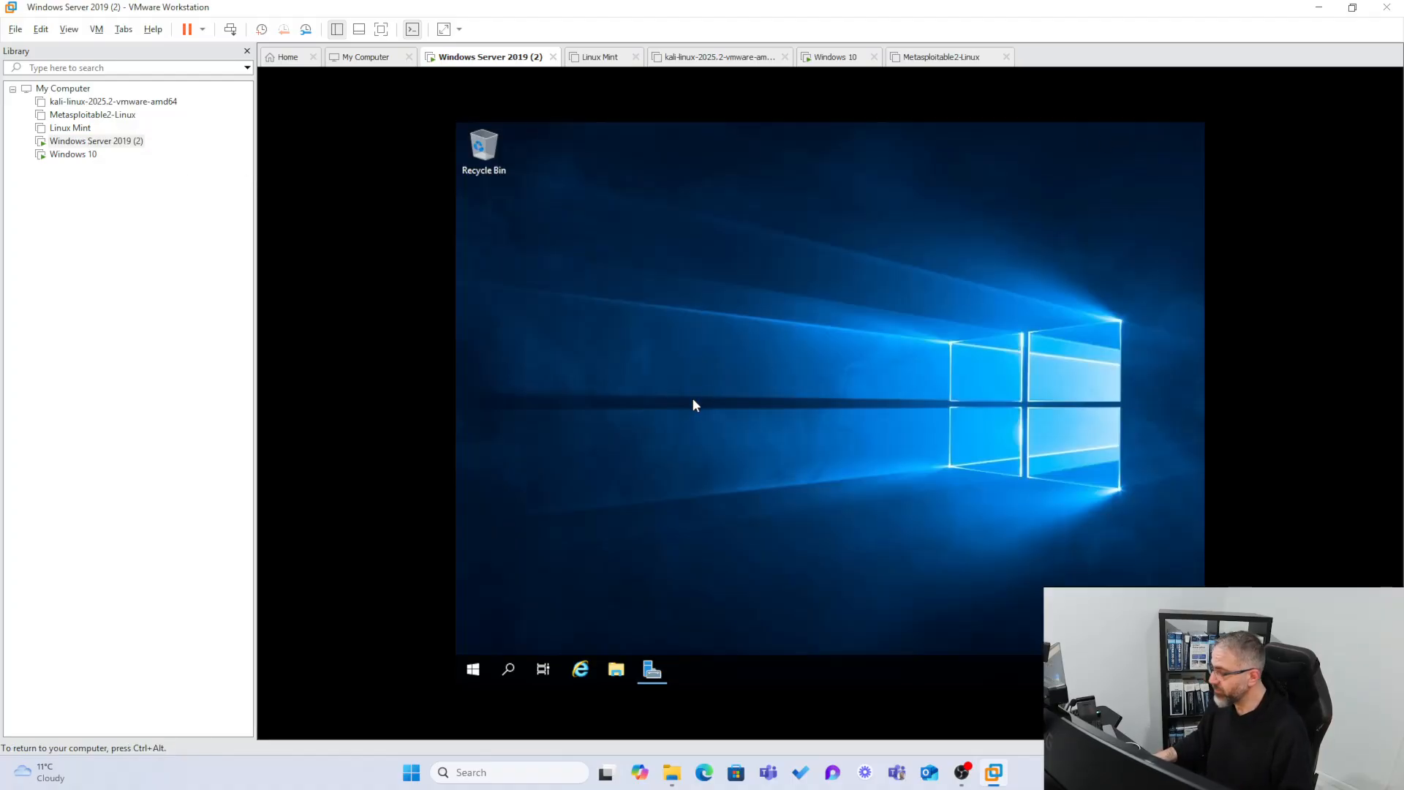
Create a folder named Shares on the server's Local Disk (C:).
{"action": "left_click", "coordinate": [615, 674]}
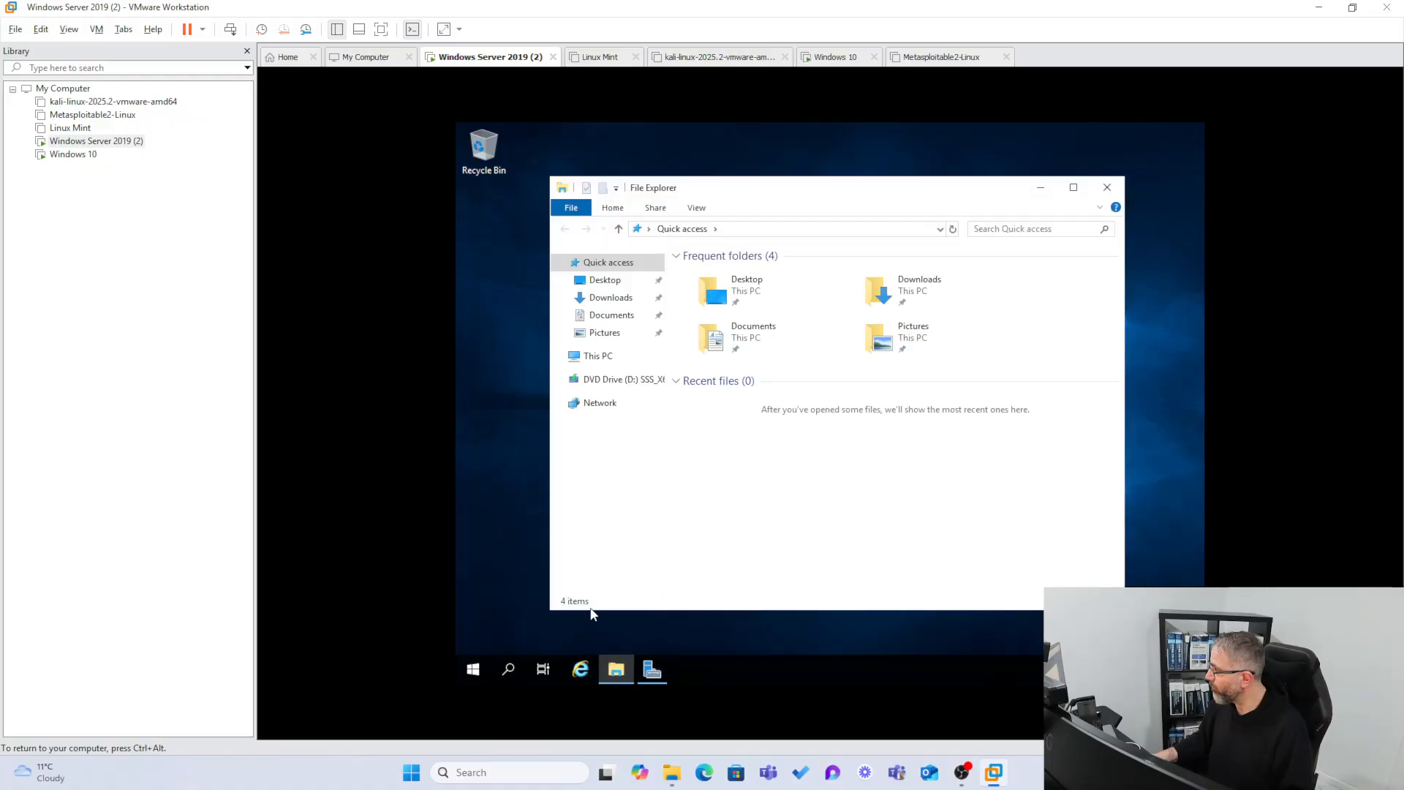
{"action": "left_click", "coordinate": [594, 363]}
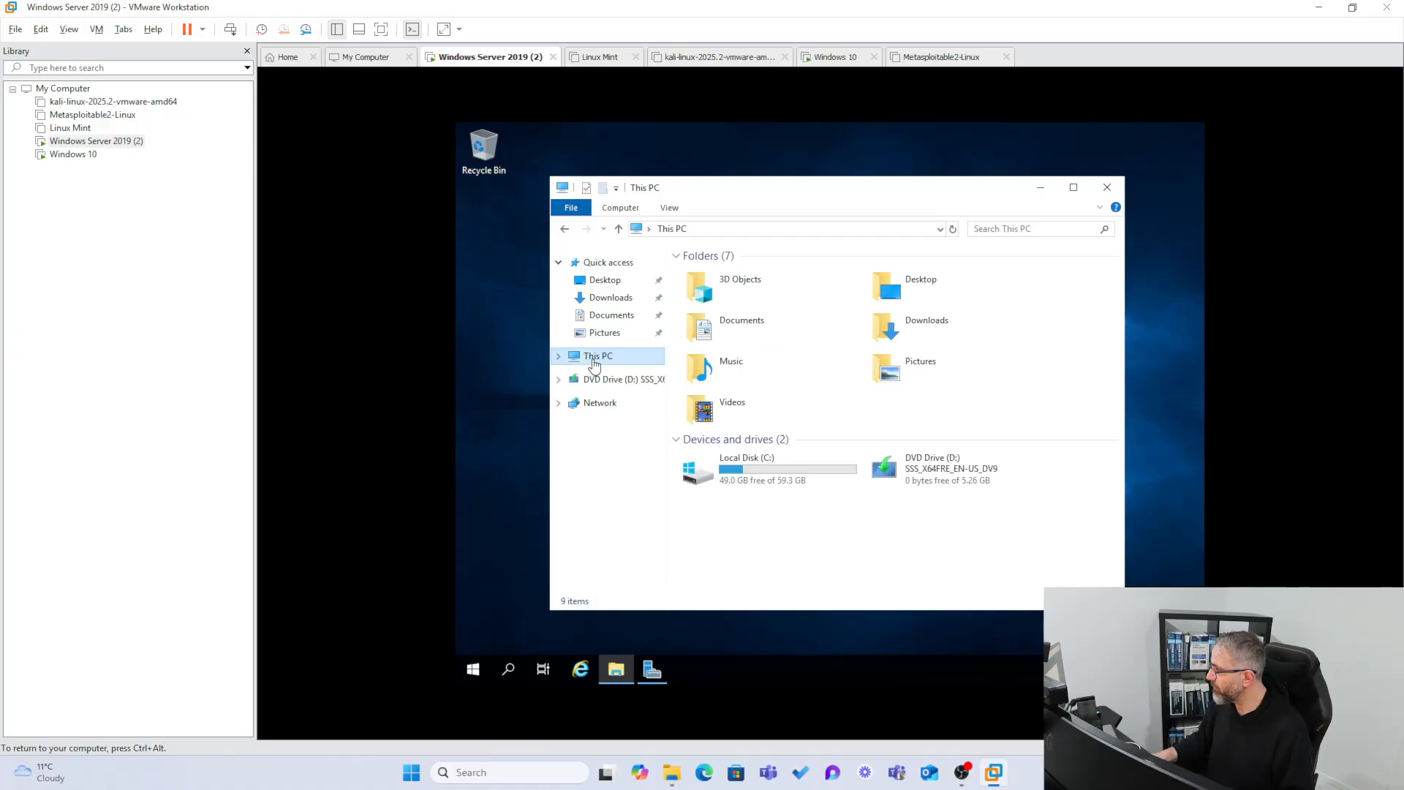
{"action": "double_click", "coordinate": [742, 464]}
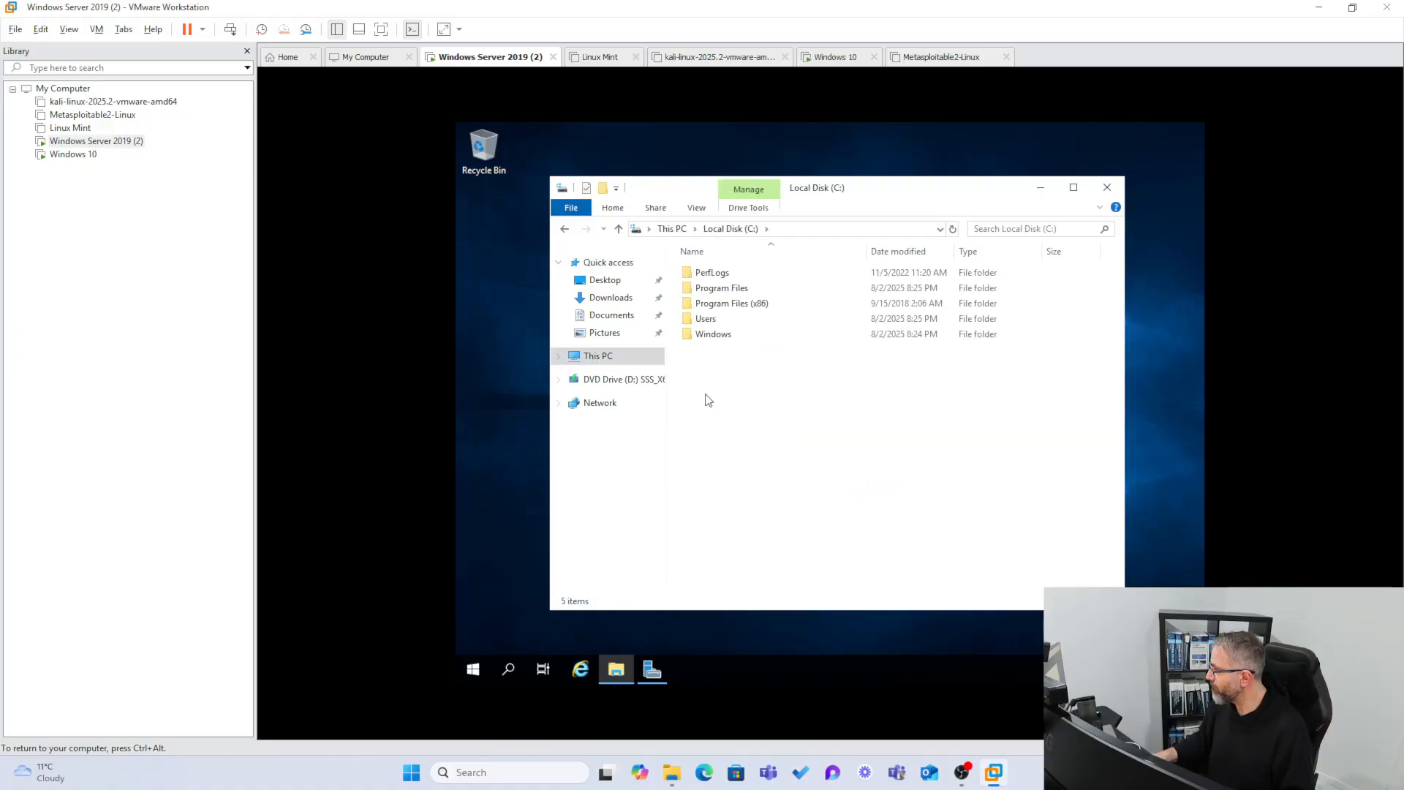
{"action": "right_click", "coordinate": [691, 370]}
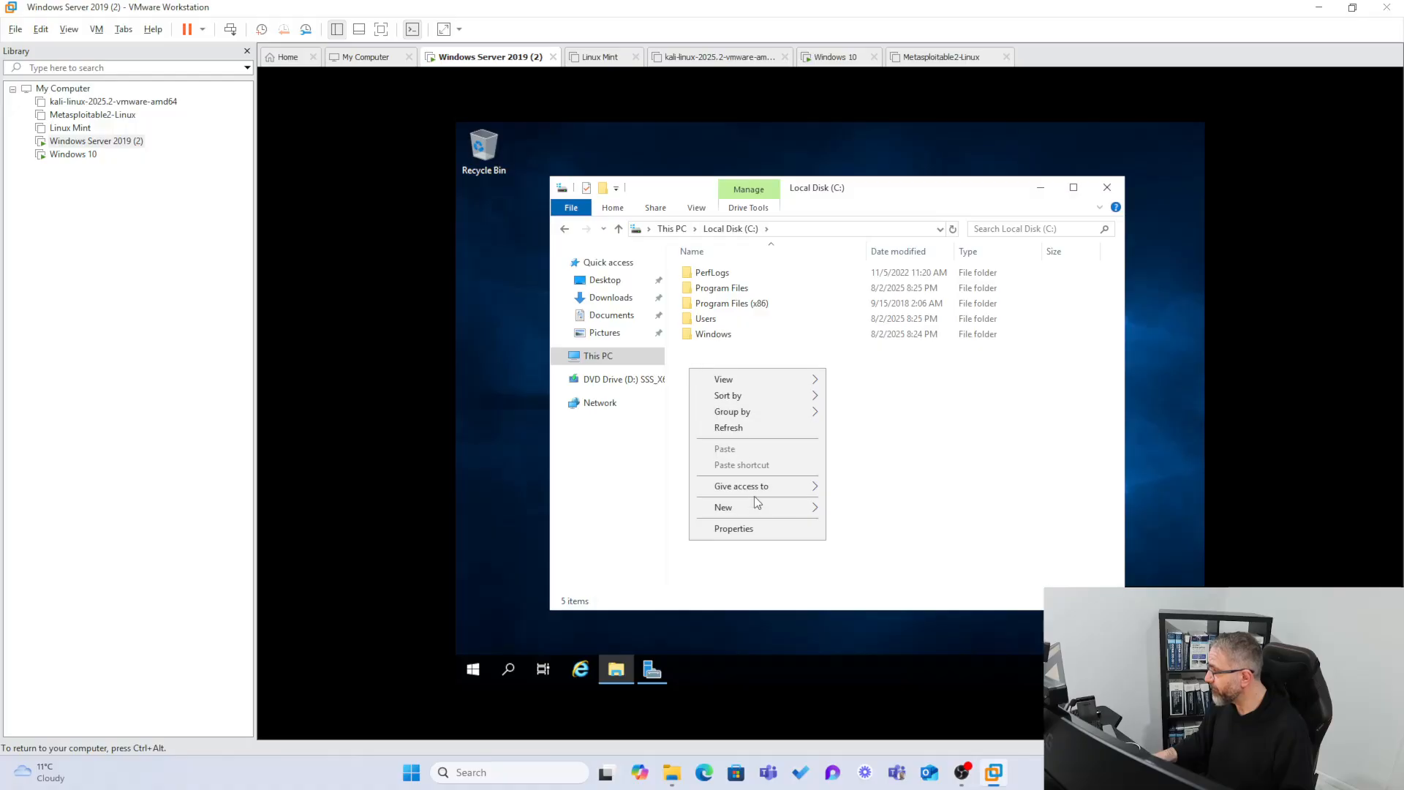
{"action": "mouse_move", "coordinate": [755, 507]}
{"action": "left_click", "coordinate": [841, 509]}
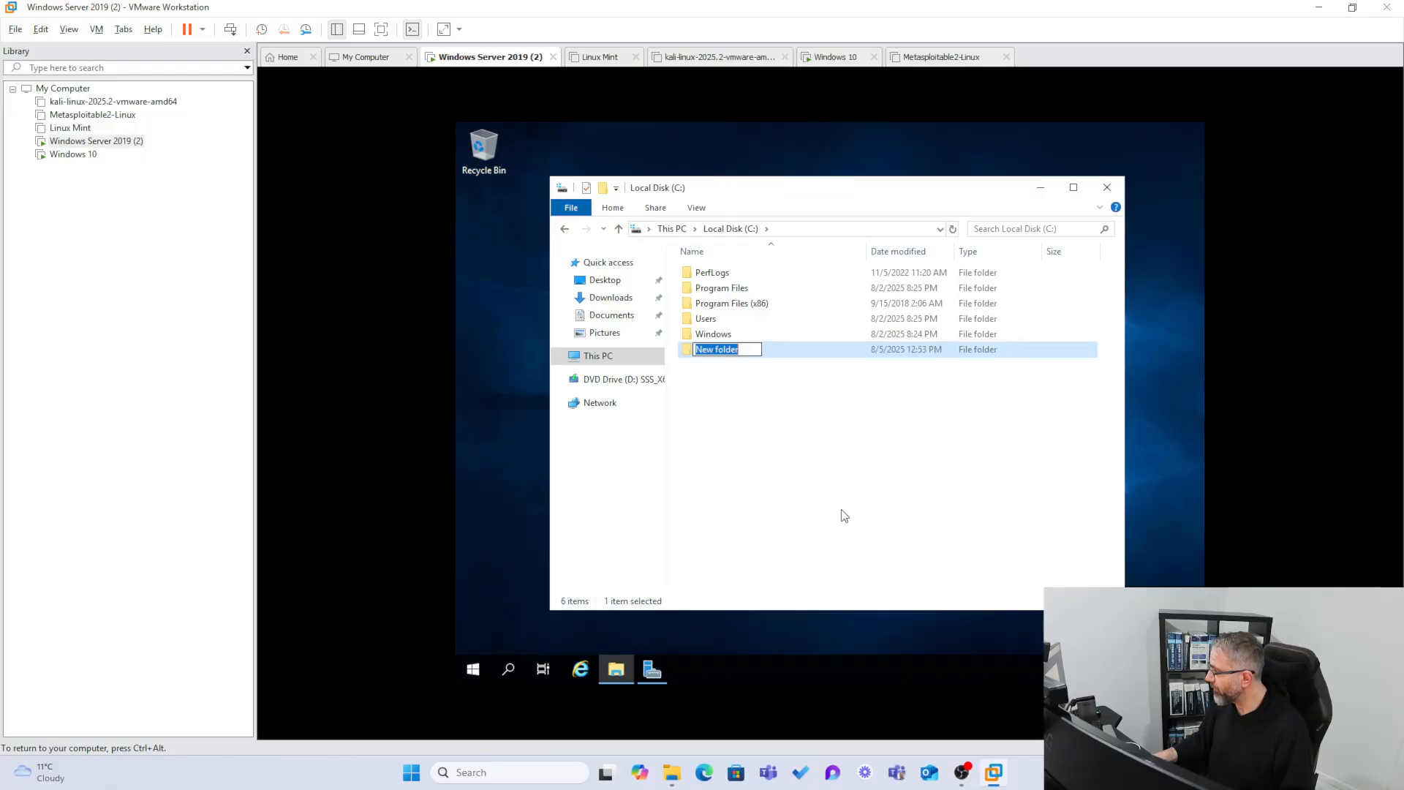
{"action": "type", "text": "Shares"}
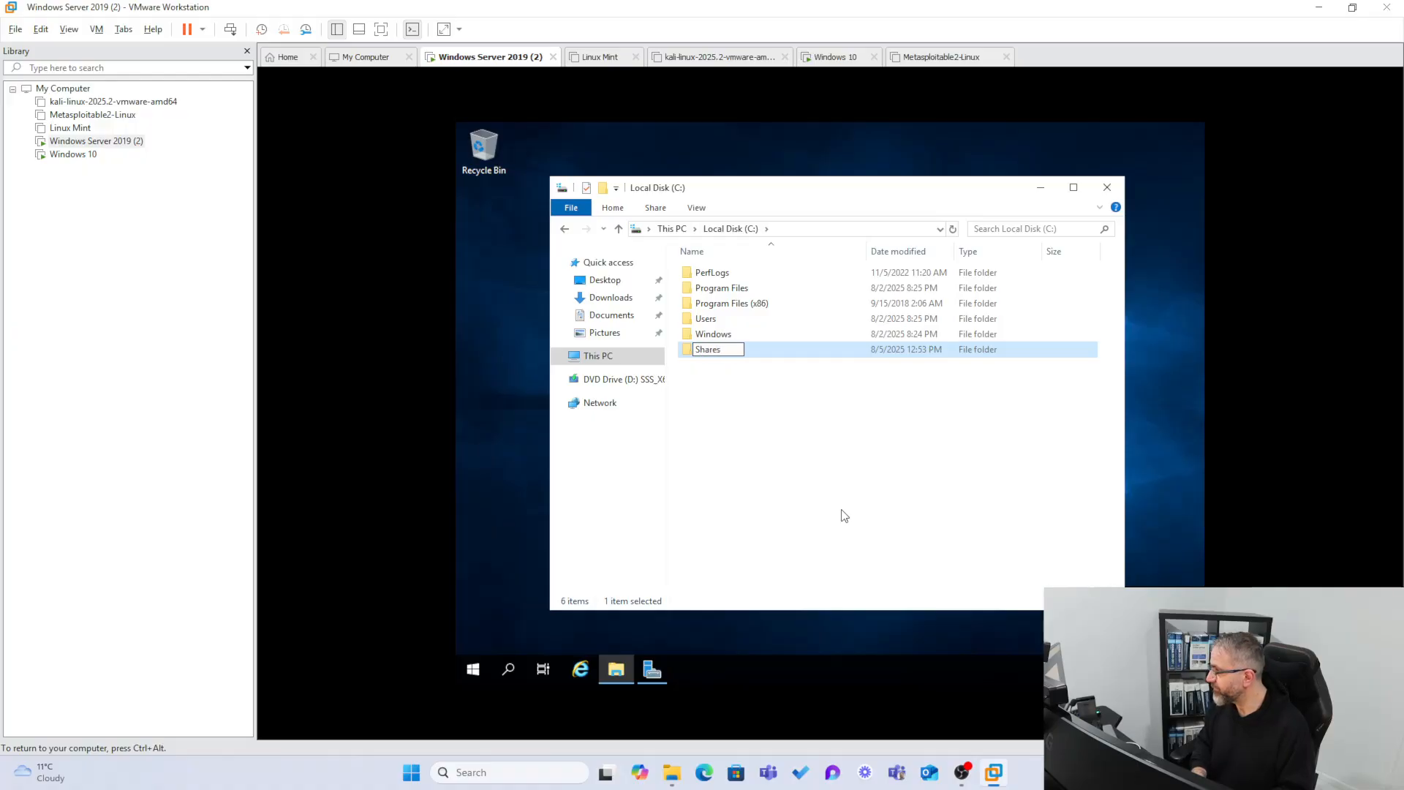
{"action": "key", "text": "Return"}
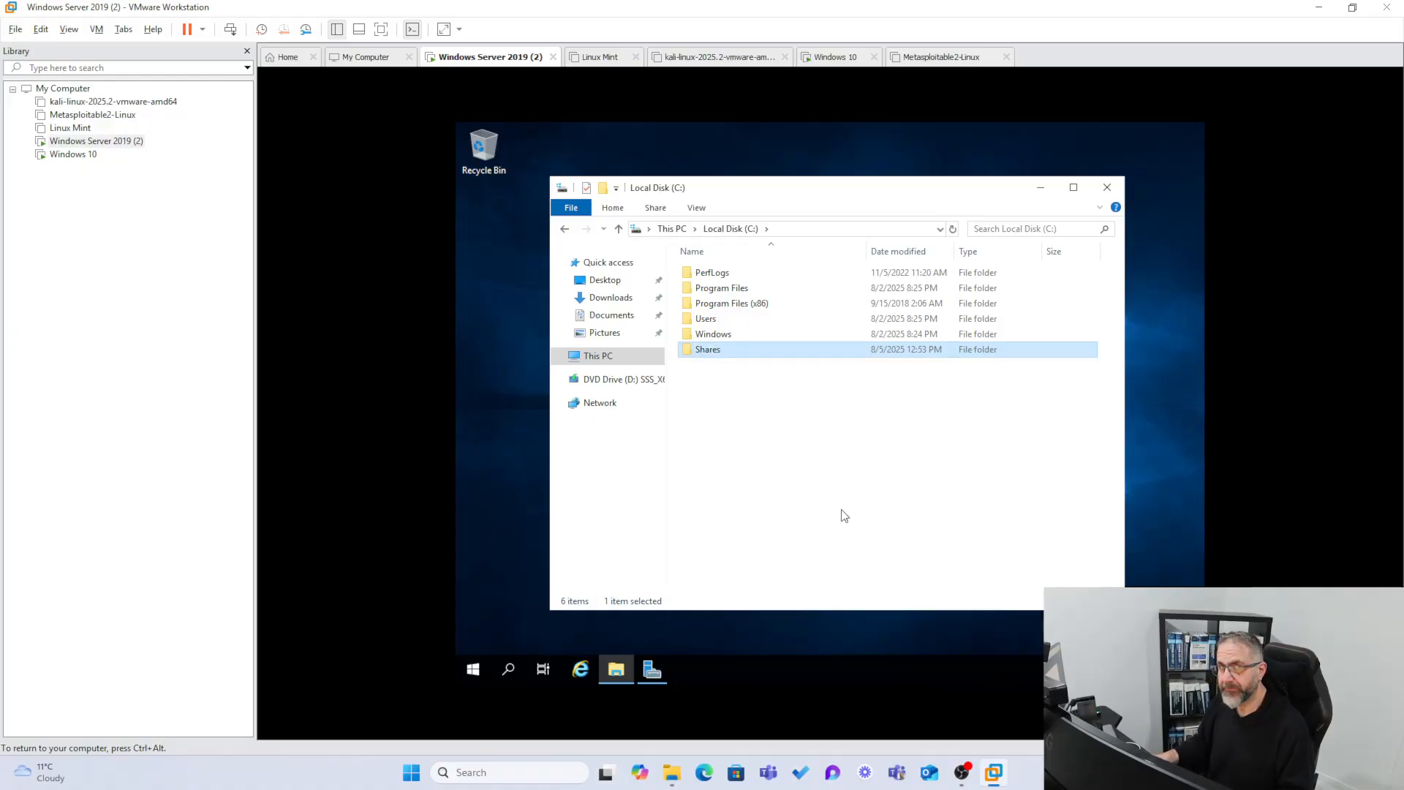
Create a new text document inside the Shares folder.
{"action": "double_click", "coordinate": [705, 353]}
{"action": "right_click", "coordinate": [708, 296]}
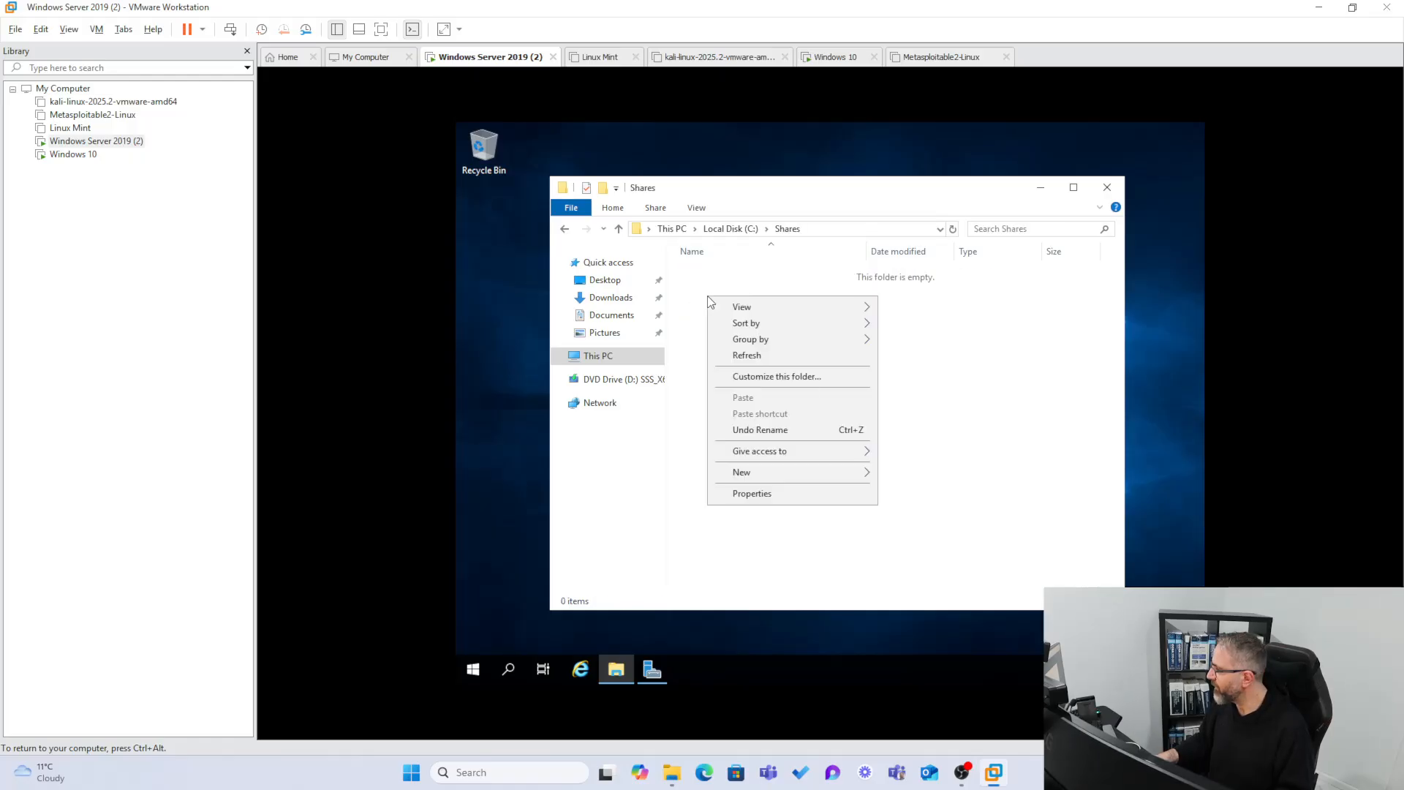
{"action": "mouse_move", "coordinate": [770, 476]}
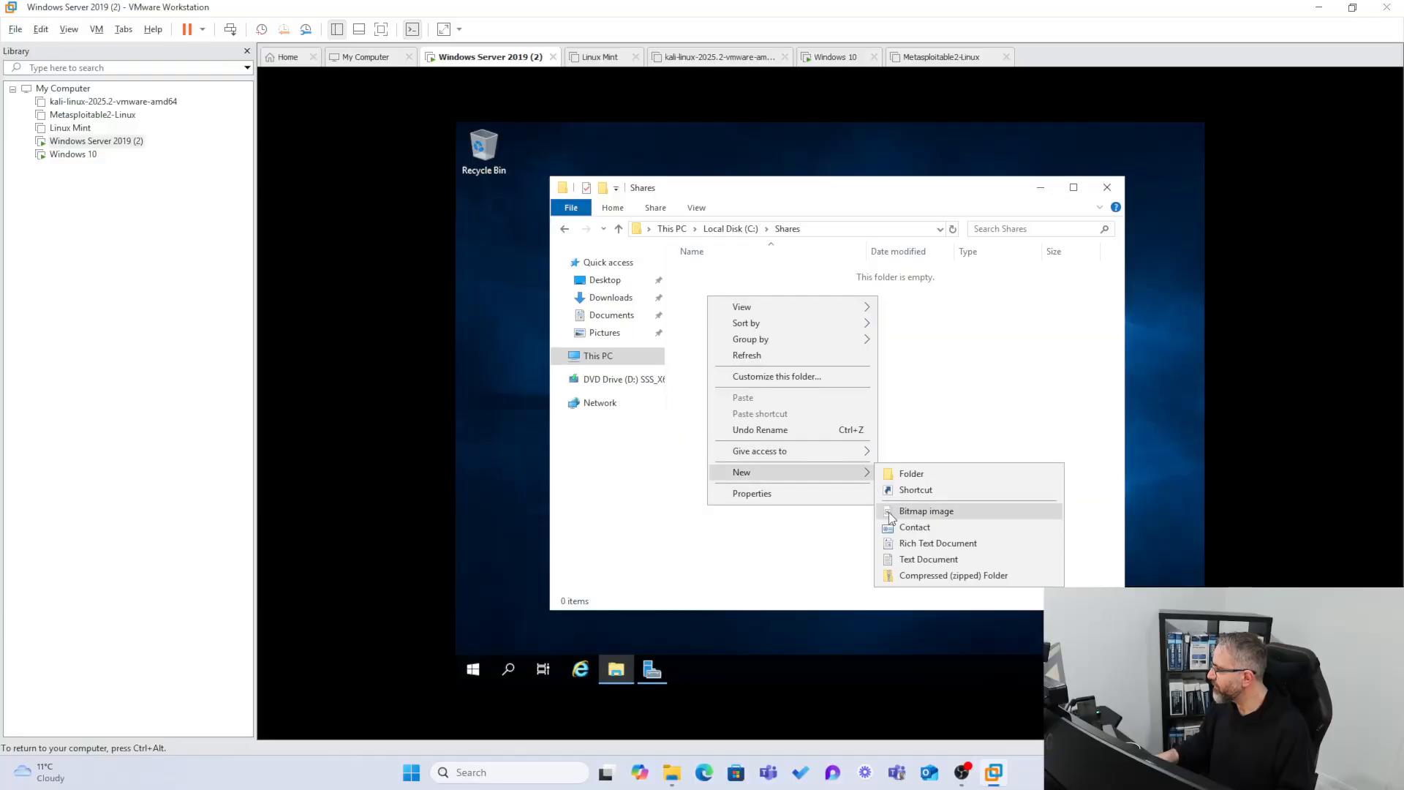
{"action": "left_click", "coordinate": [922, 559]}
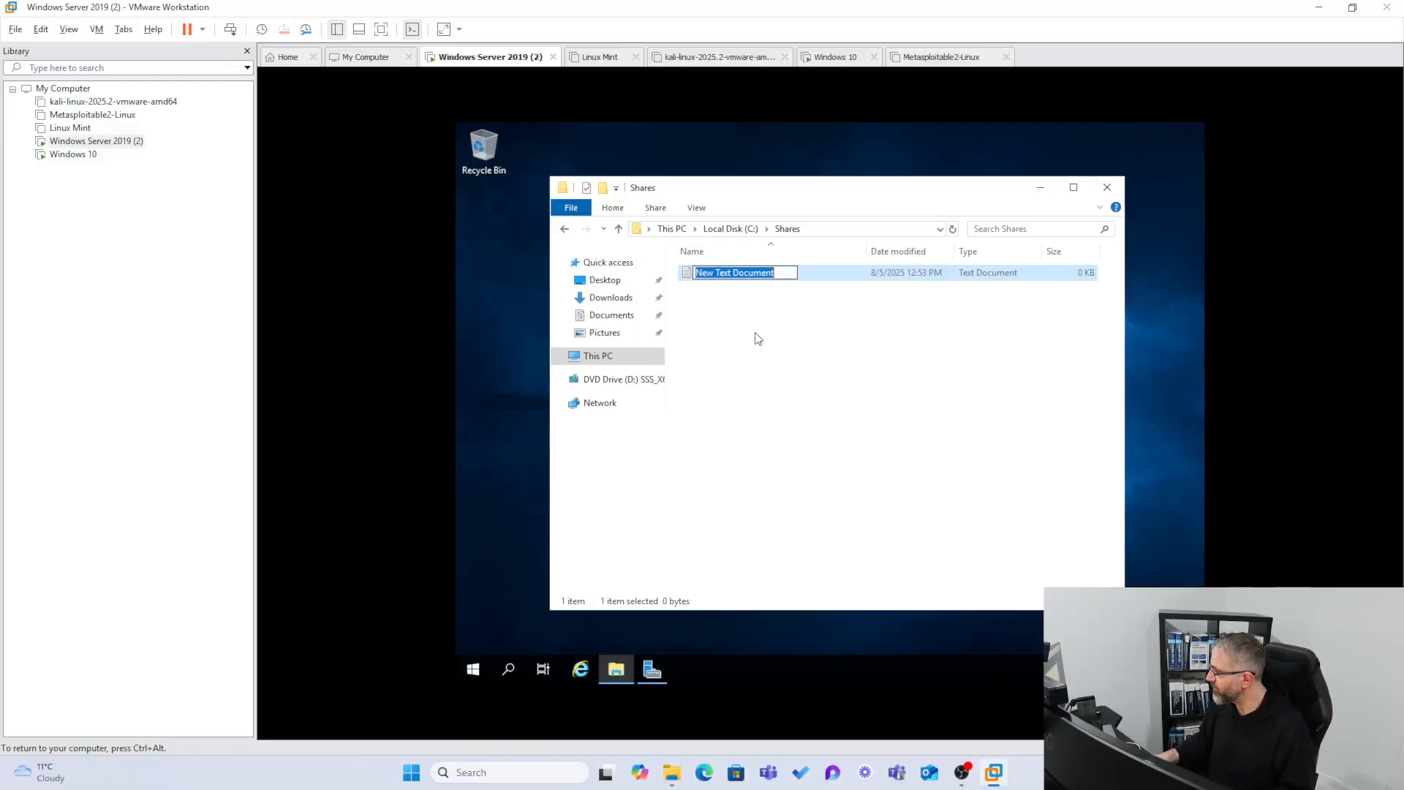
Name the file TestingFile and type TestFile as its first line.
{"action": "type", "text": "Test"}
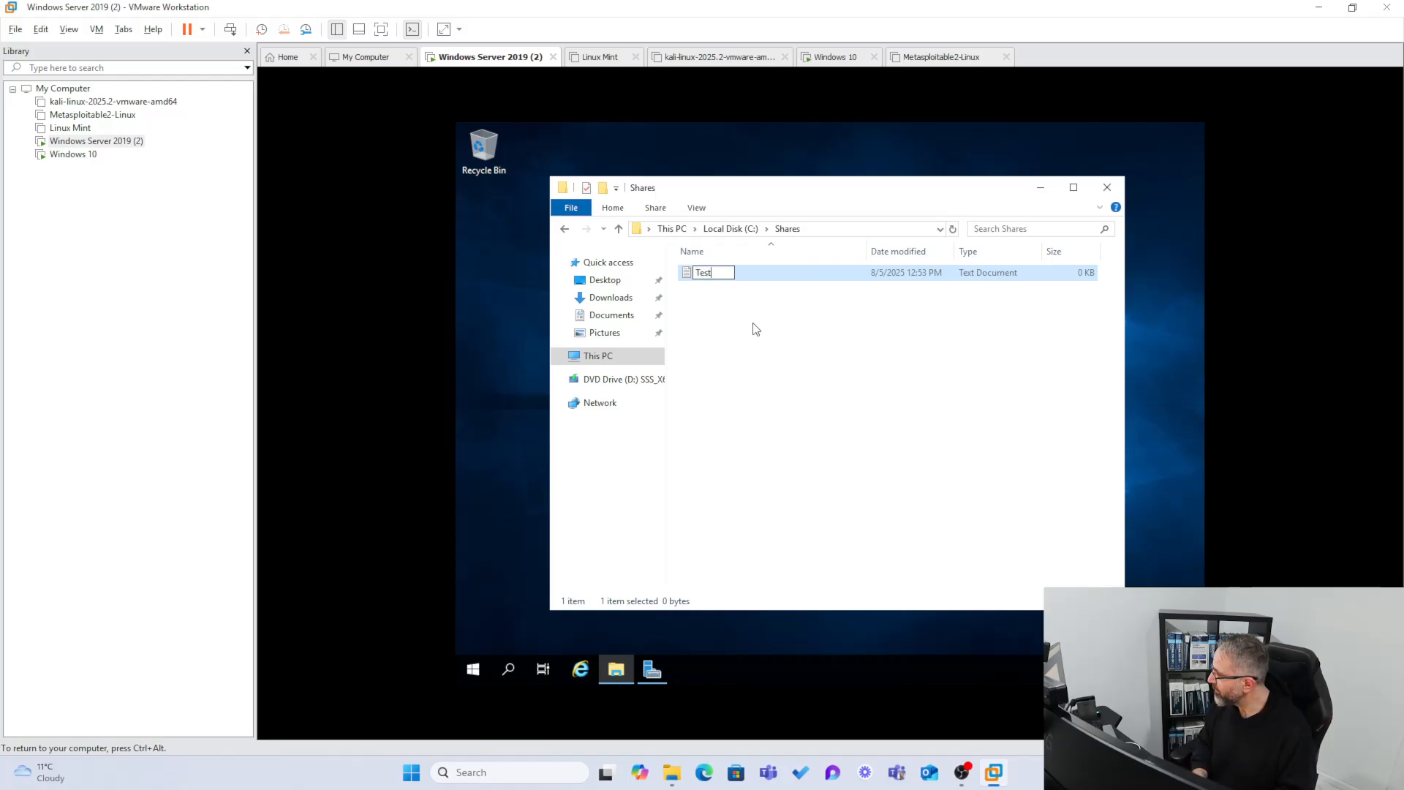
{"action": "type", "text": "ingFile"}
{"action": "key", "text": "Return"}
{"action": "key", "text": "Return"}
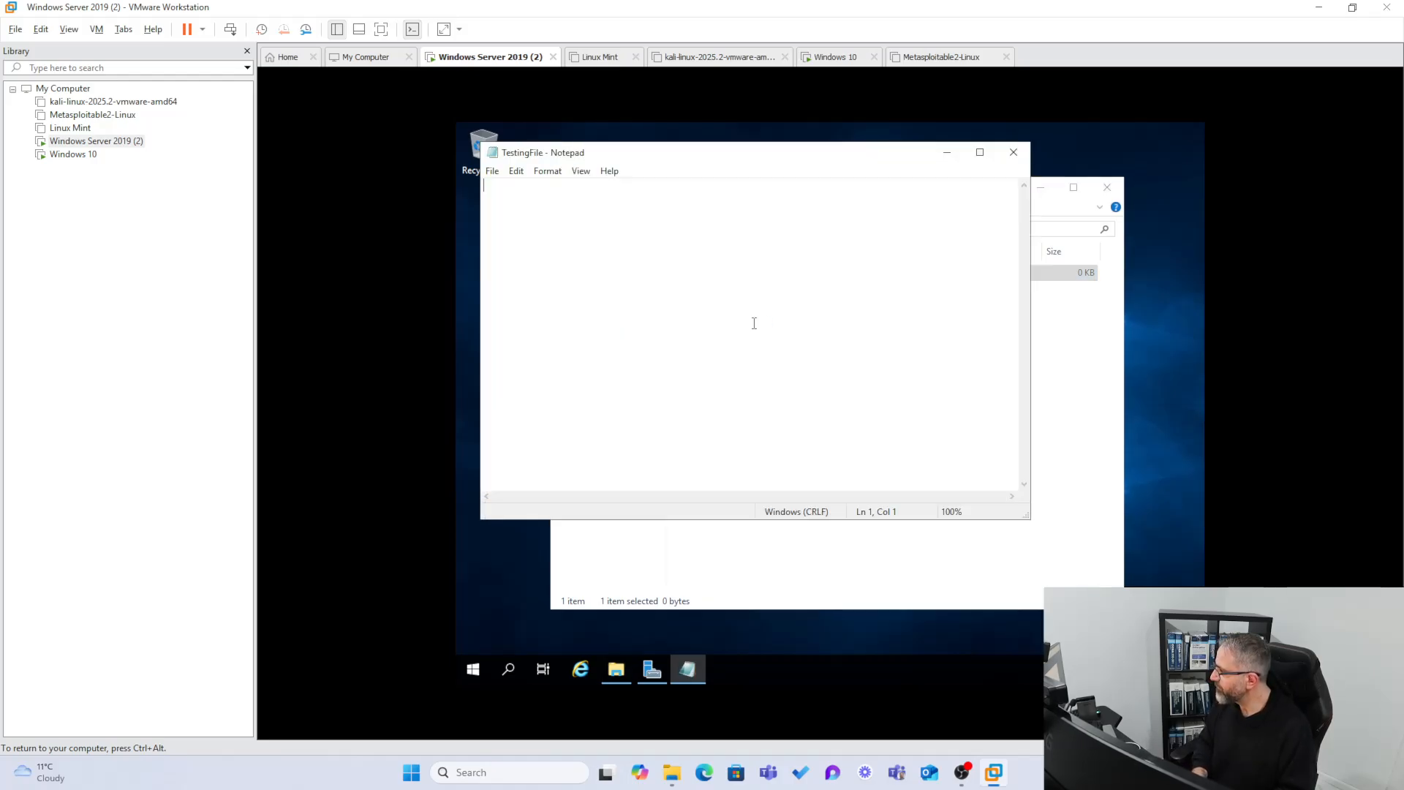
{"action": "type", "text": "Test"}
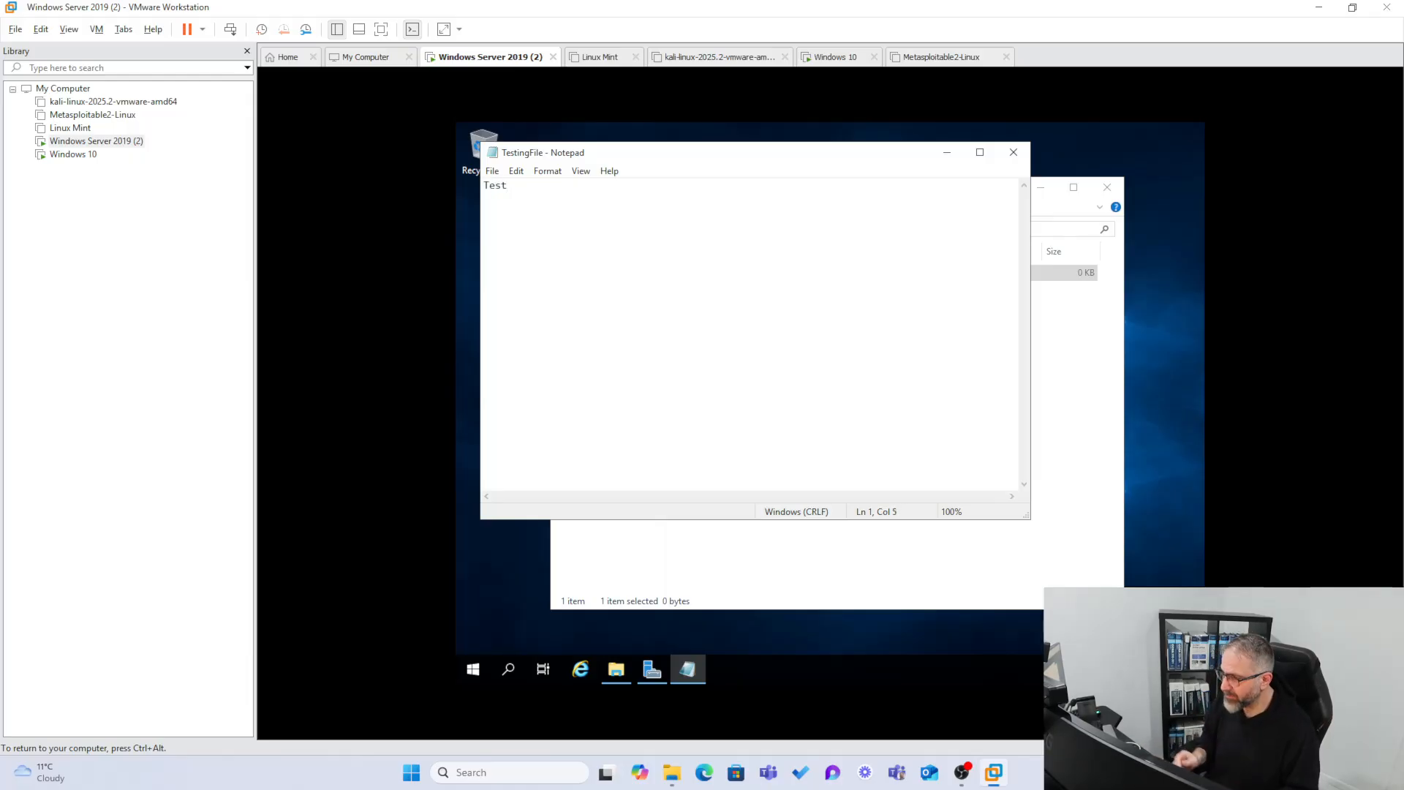
{"action": "type", "text": "File"}
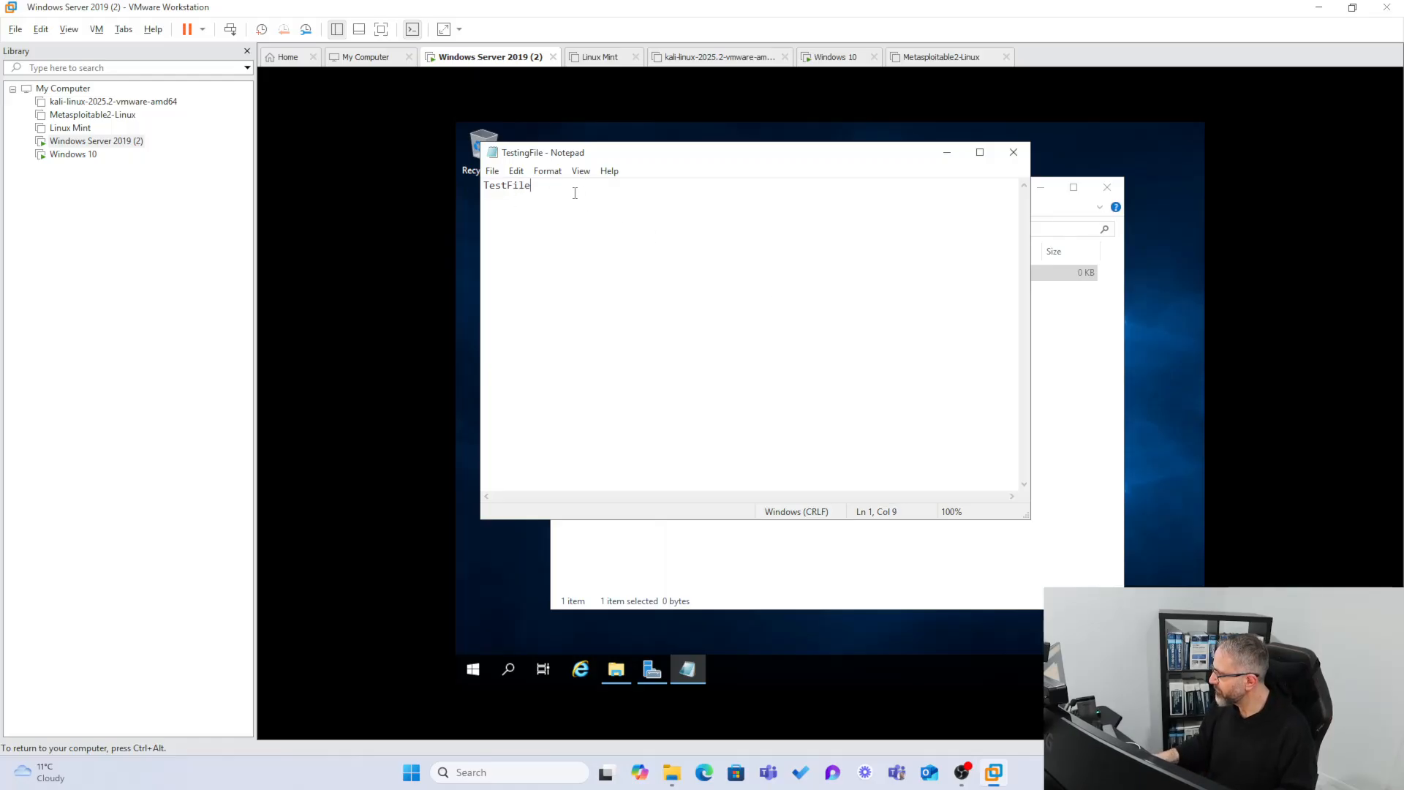
Repeat TestFile across eight lines, save the file and close Notepad.
{"action": "key", "text": "ctrl+a"}
{"action": "key", "text": "ctrl+c"}
{"action": "left_click", "coordinate": [632, 193]}
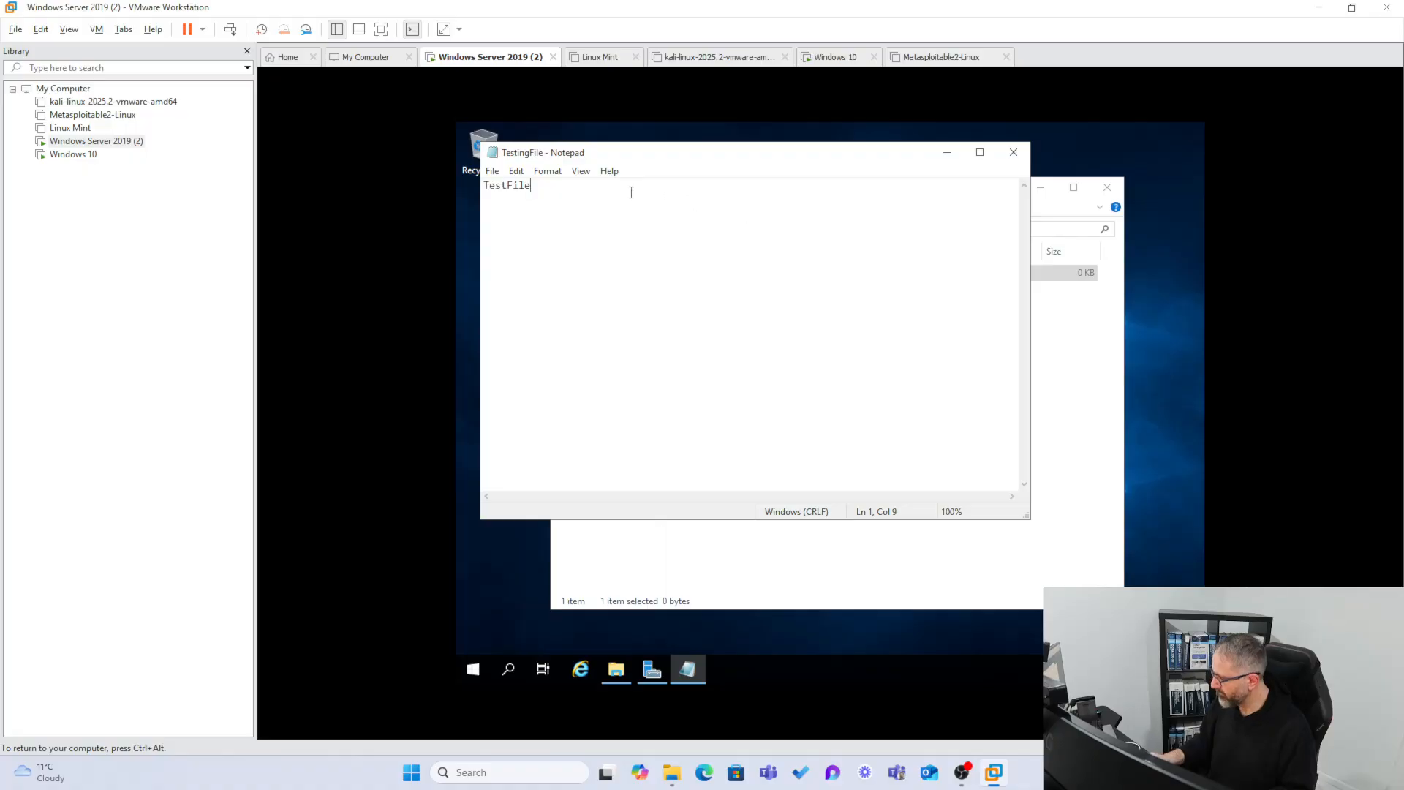
{"action": "key", "text": "ctrl+v"}
{"action": "key", "text": "Return"}
{"action": "key", "text": "ctrl+v"}
{"action": "key", "text": "Return"}
{"action": "key", "text": "ctrl+v"}
{"action": "key", "text": "Return"}
{"action": "key", "text": "ctrl+v"}
{"action": "key", "text": "Return"}
{"action": "key", "text": "ctrl+v"}
{"action": "key", "text": "Return"}
{"action": "key", "text": "ctrl+v"}
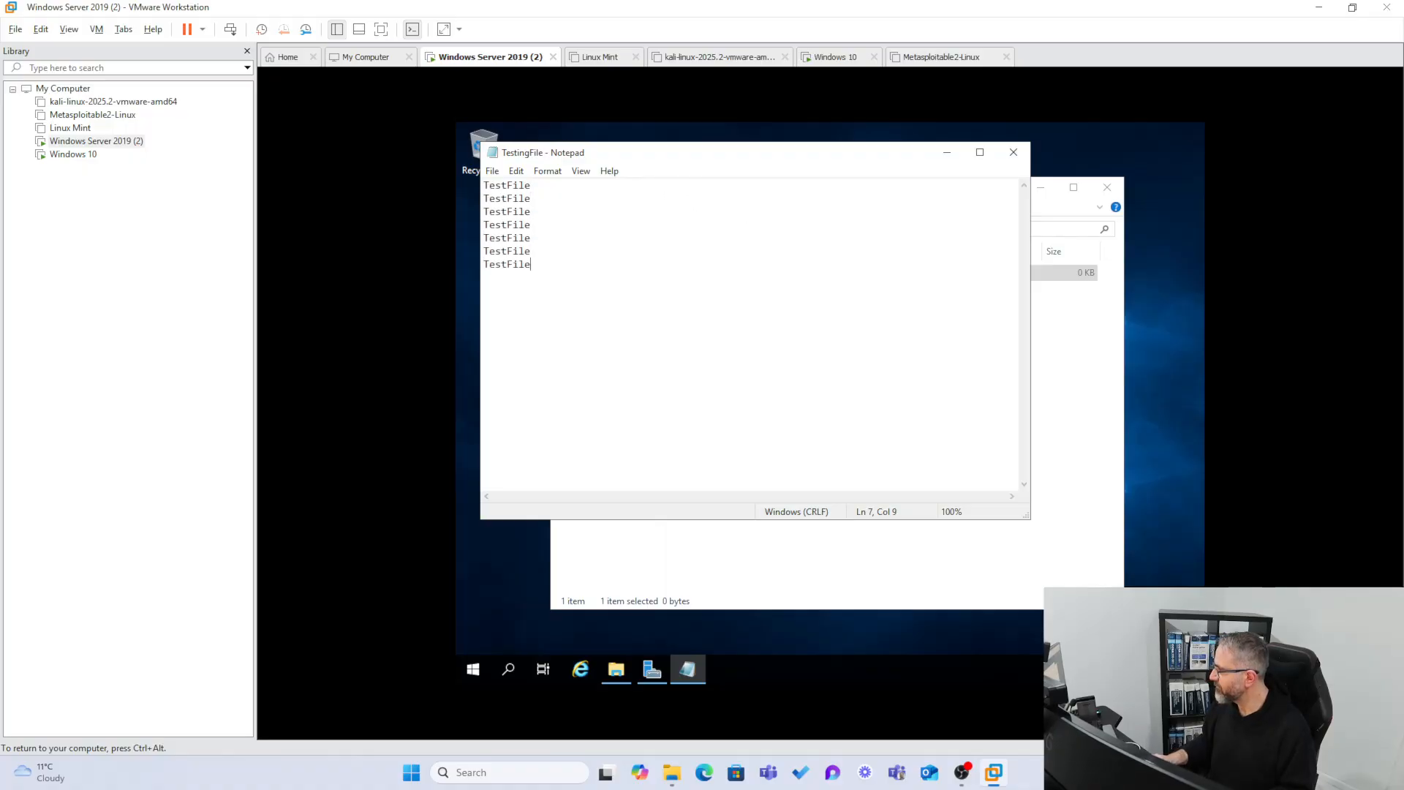
{"action": "key", "text": "Return"}
{"action": "key", "text": "ctrl+v"}
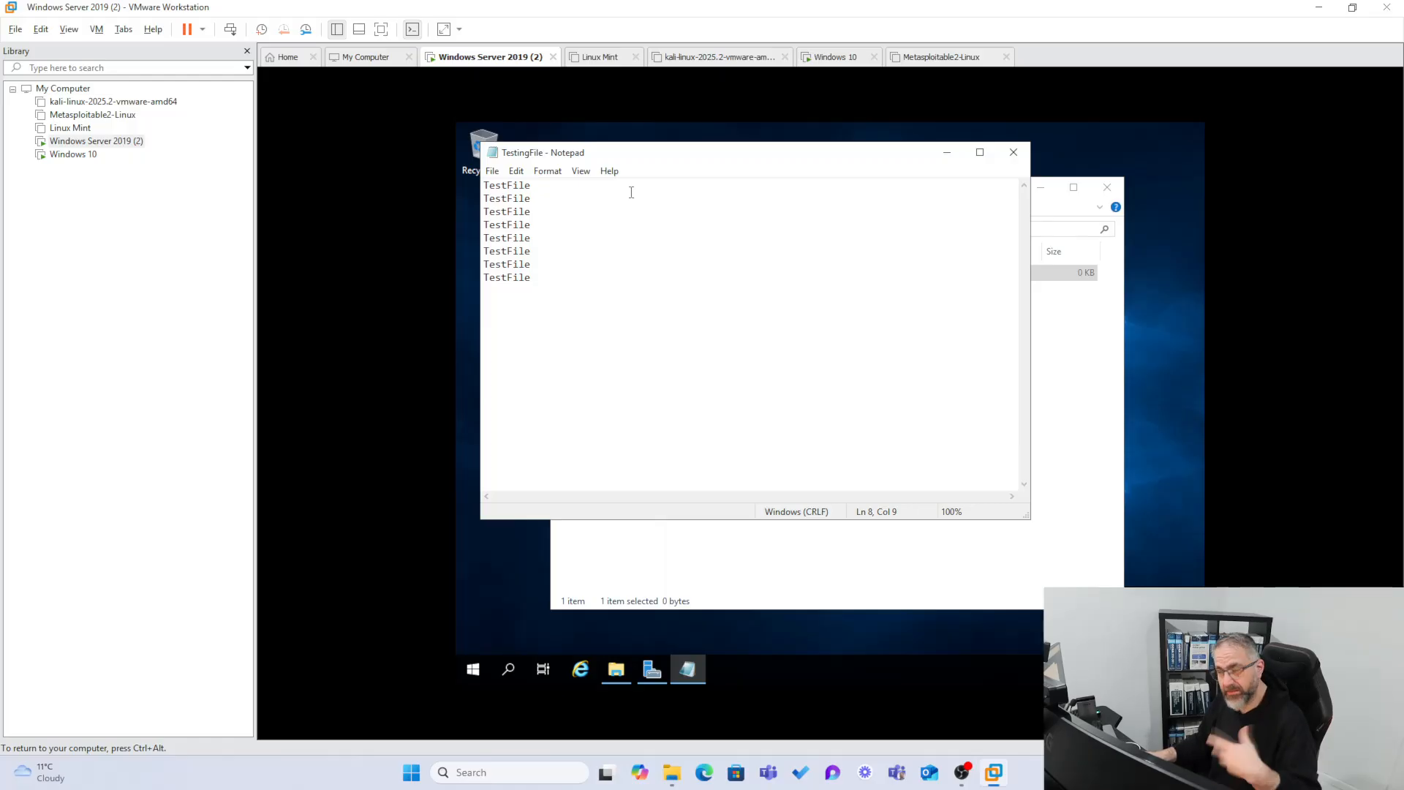
{"action": "key", "text": "ctrl+s"}
{"action": "left_click", "coordinate": [1013, 152]}
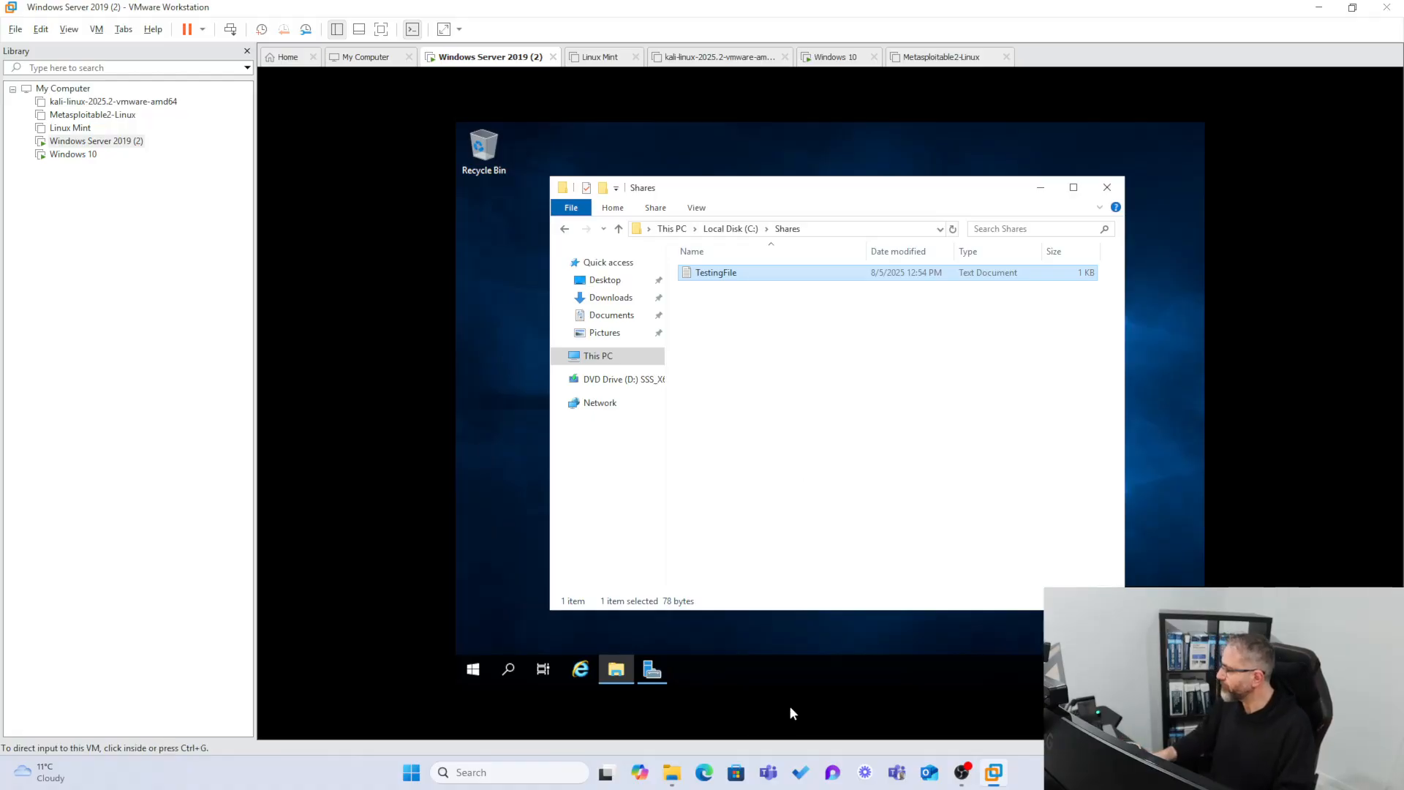
{"action": "left_click", "coordinate": [73, 154]}
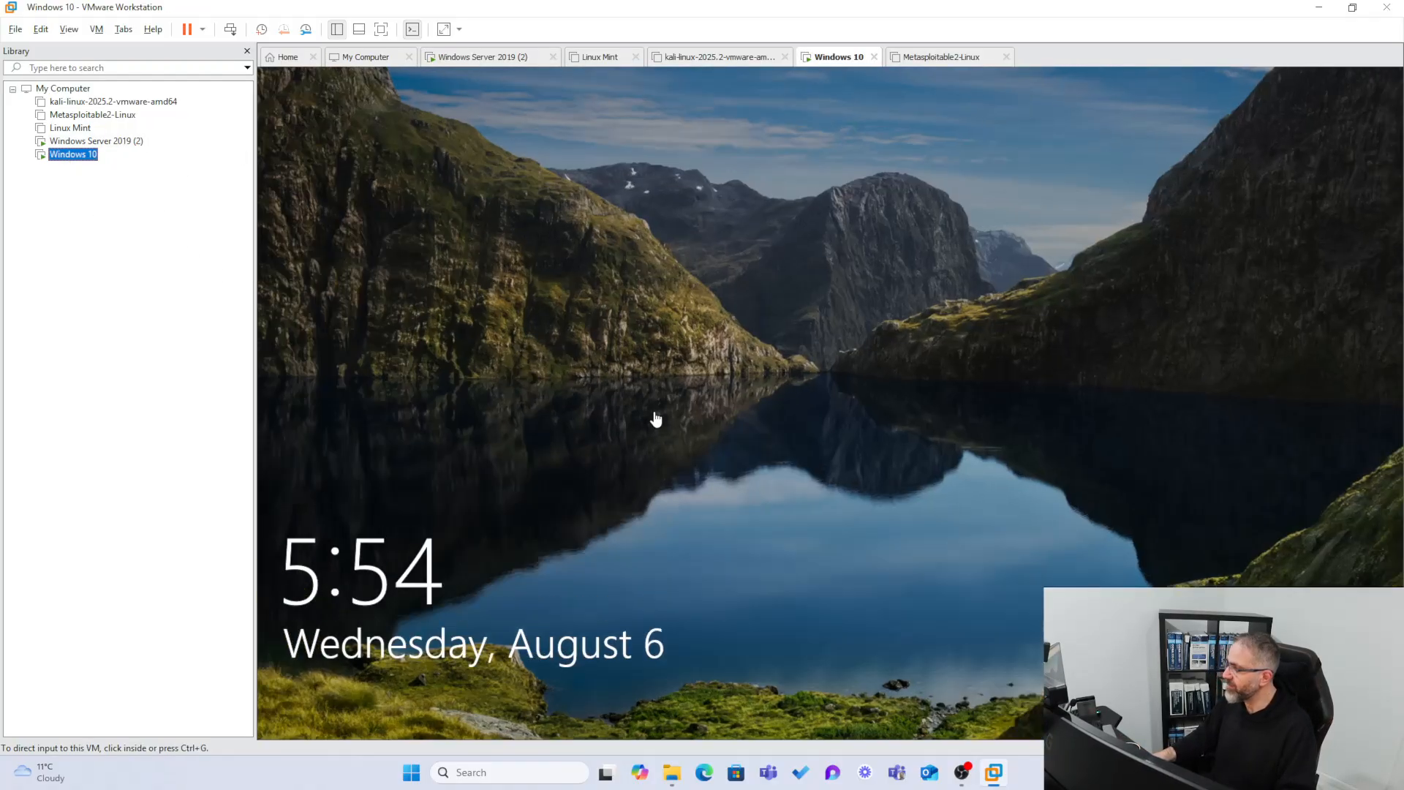
{"action": "left_click", "coordinate": [616, 415]}
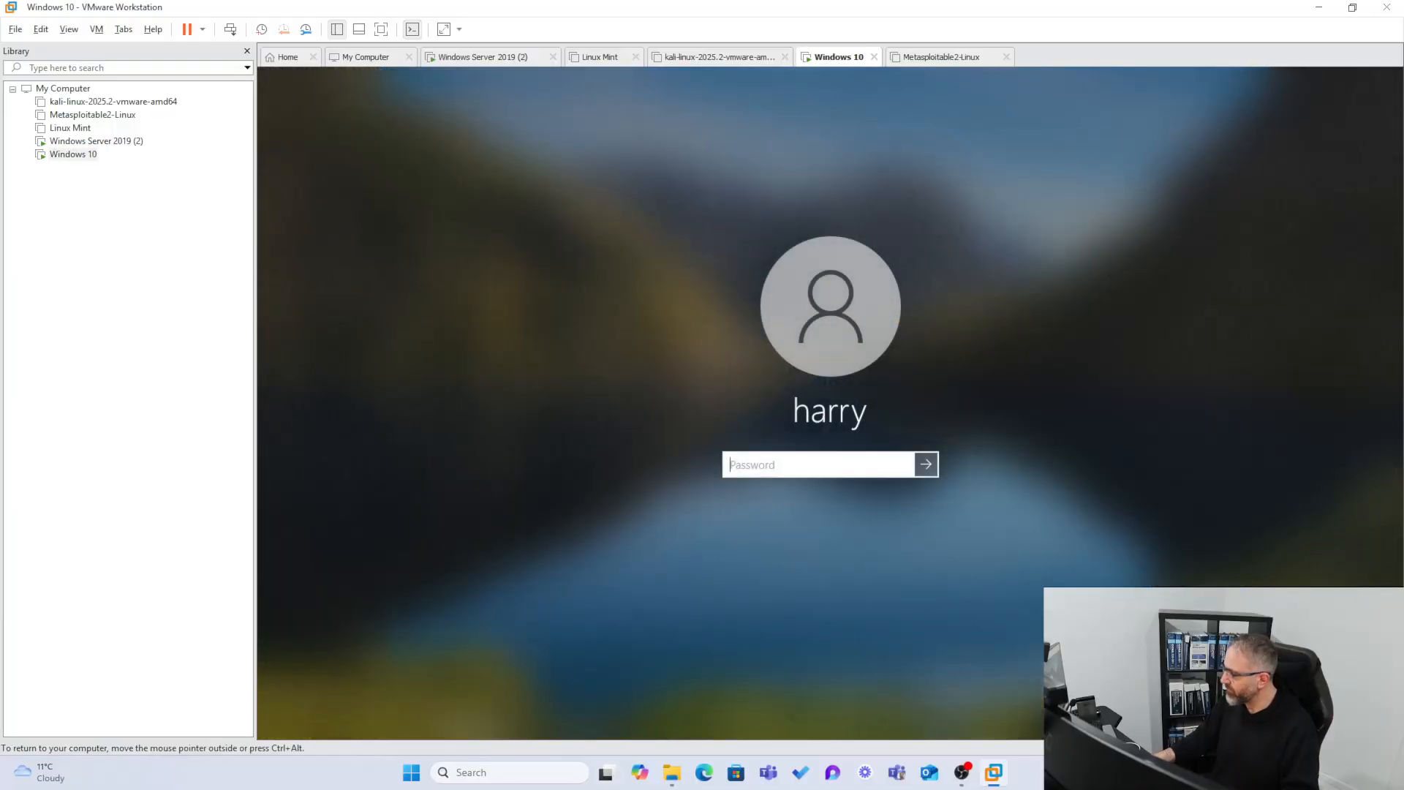
{"action": "type", "text": "*********"}
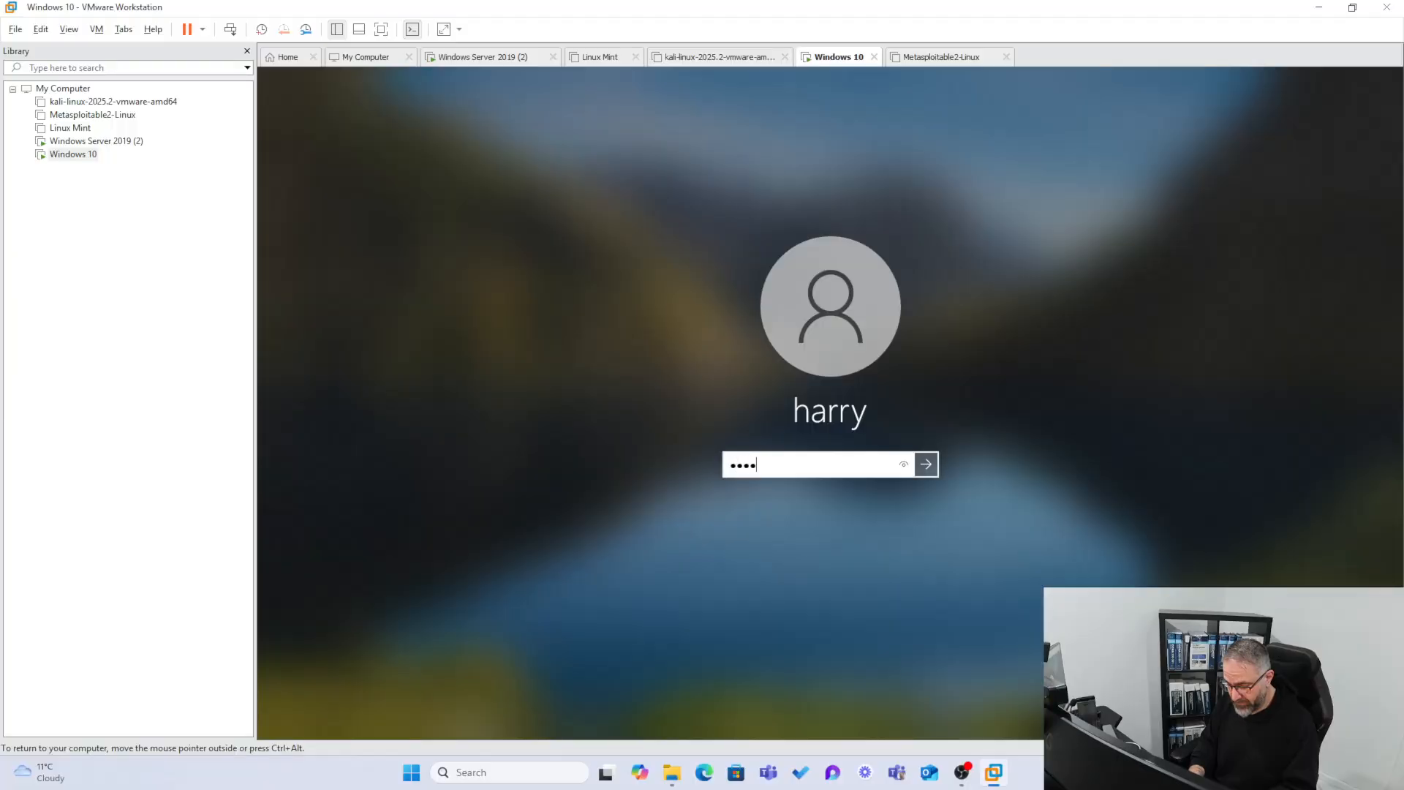
{"action": "key", "text": "Return"}
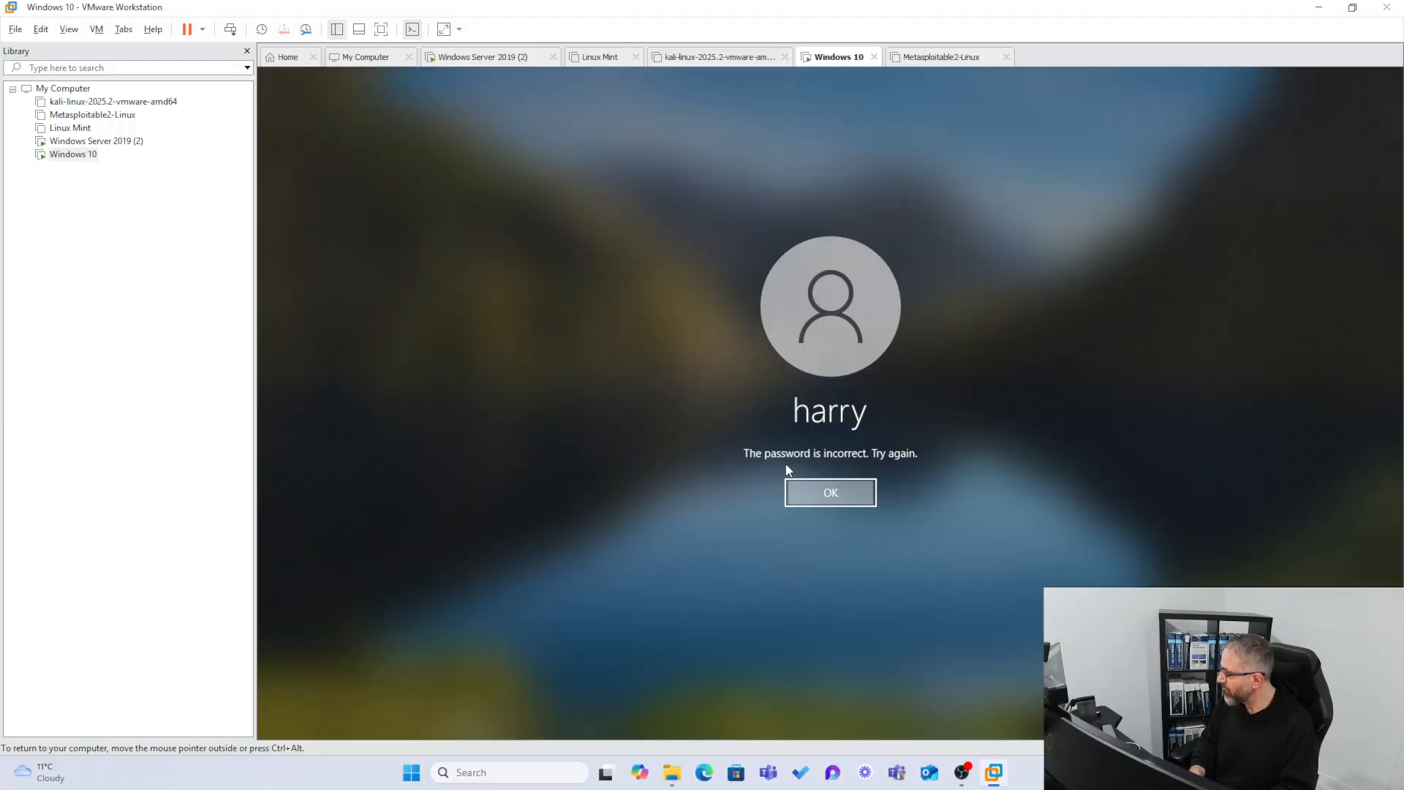
{"action": "key", "text": "Return"}
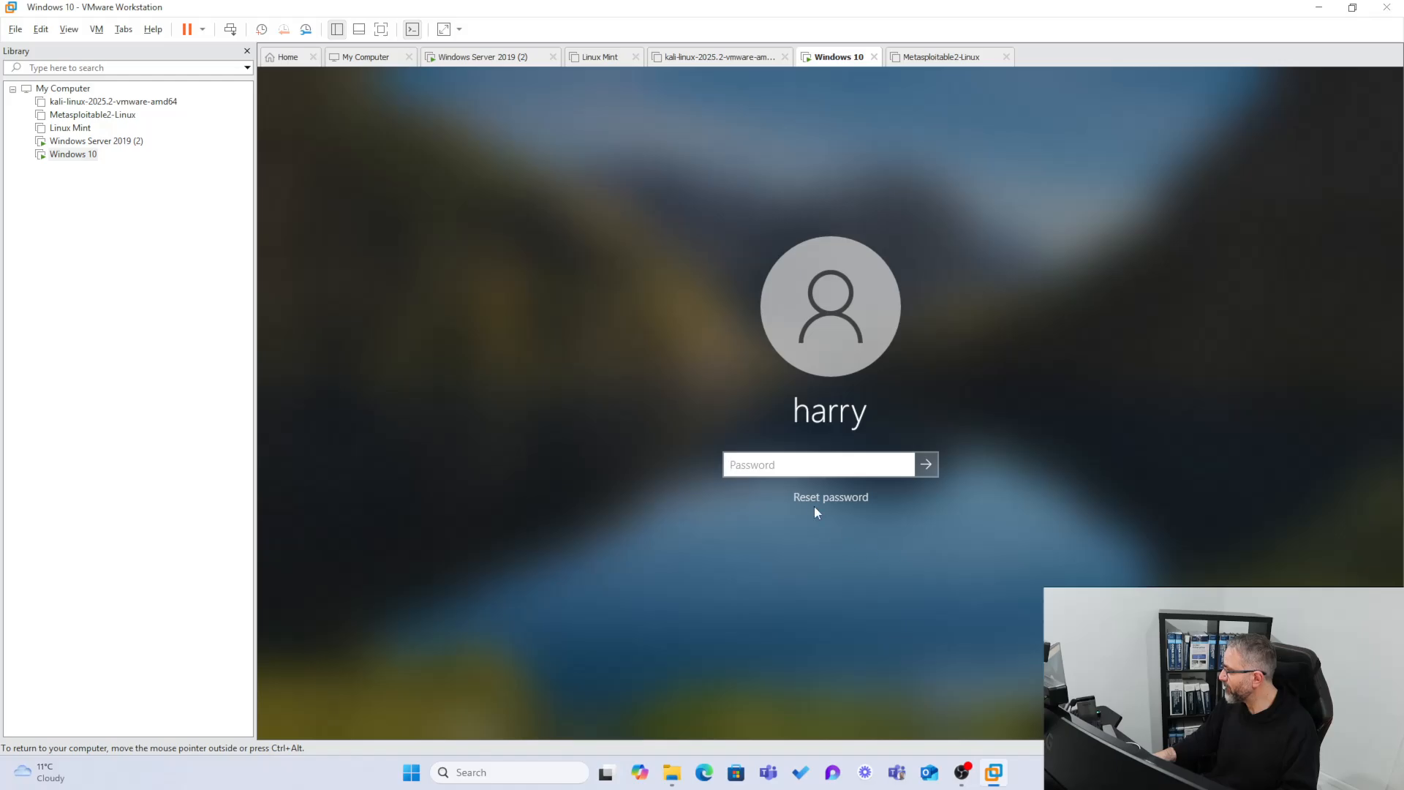
{"action": "key", "text": "ctrl+alt"}
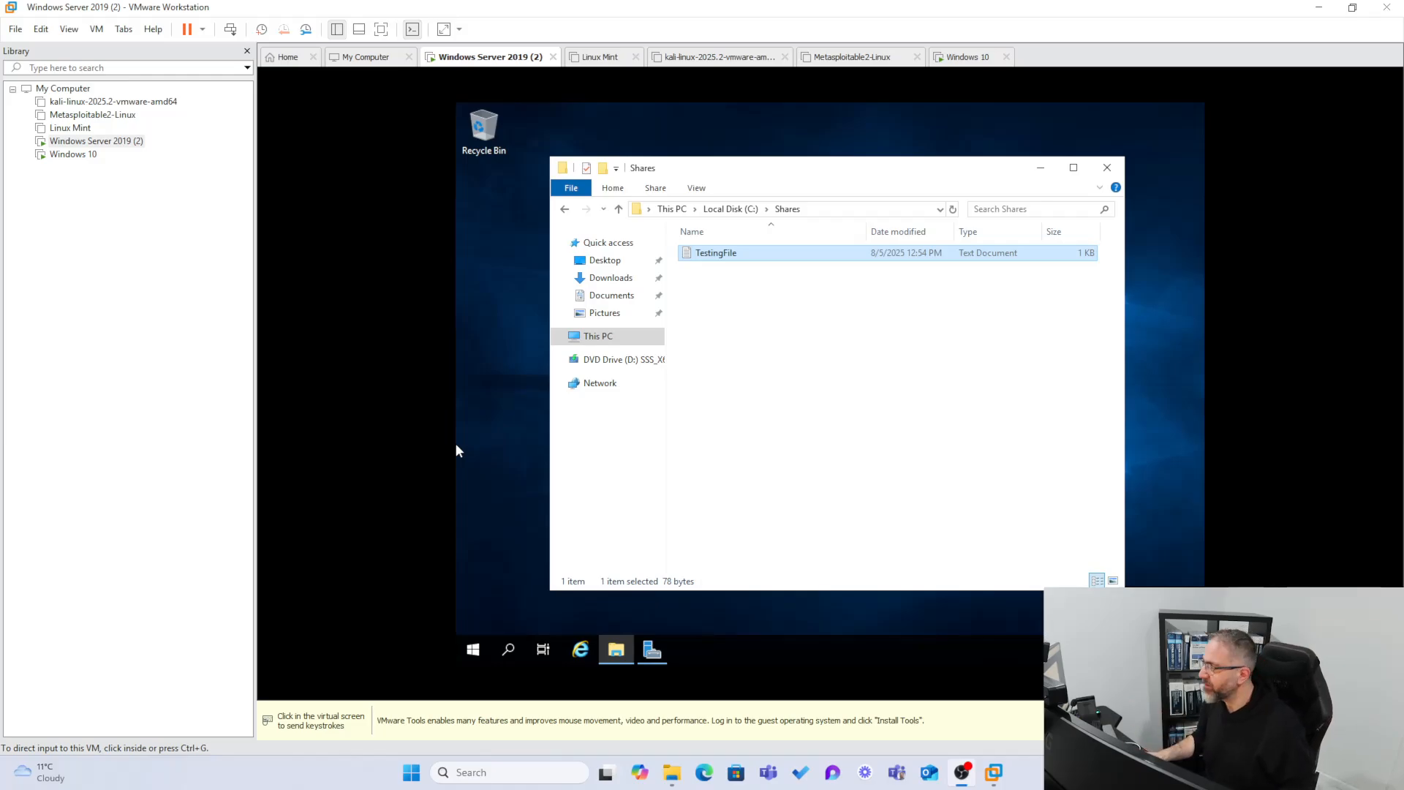
Switch back to the server VM and go up from Shares to Local Disk (C:).
{"action": "left_click", "coordinate": [70, 154]}
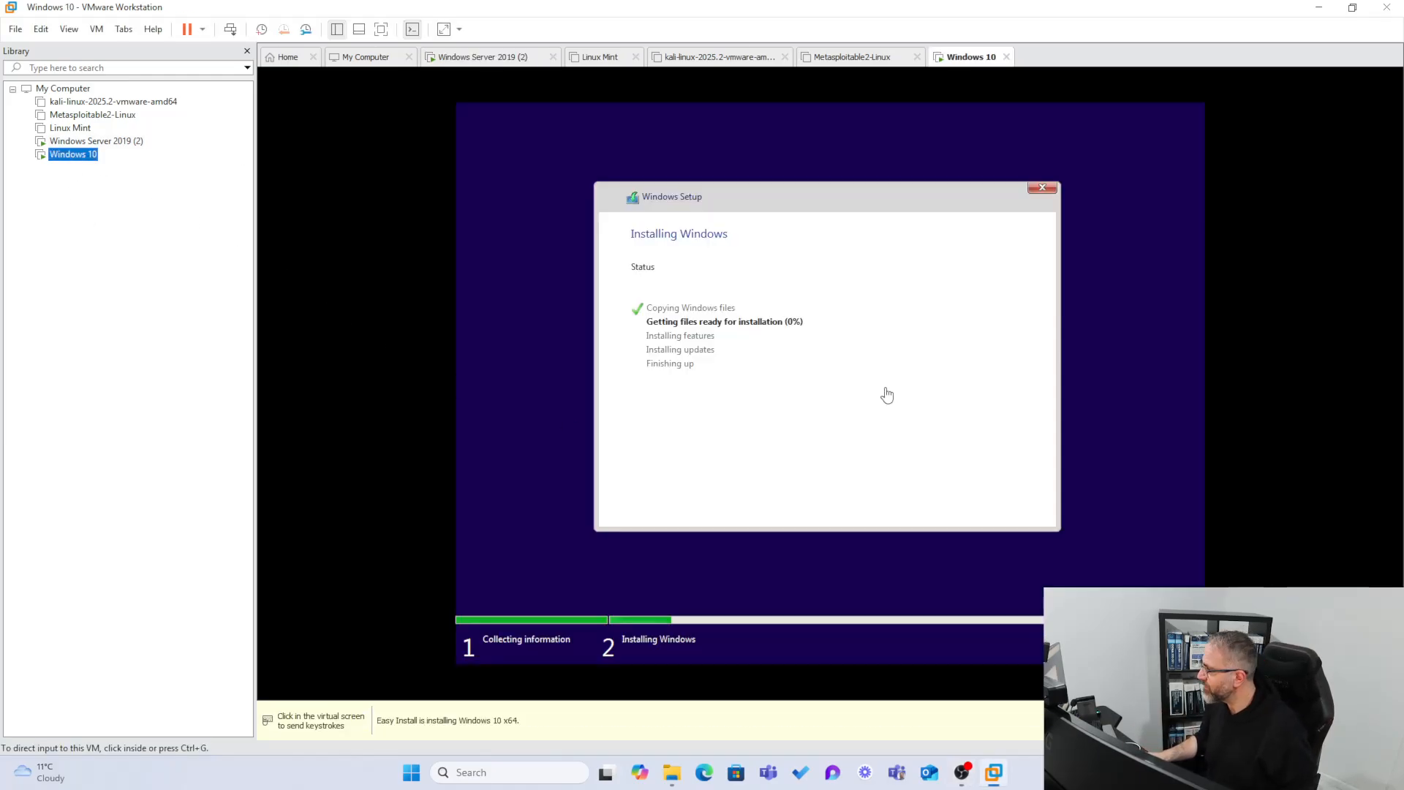
{"action": "left_click", "coordinate": [82, 142]}
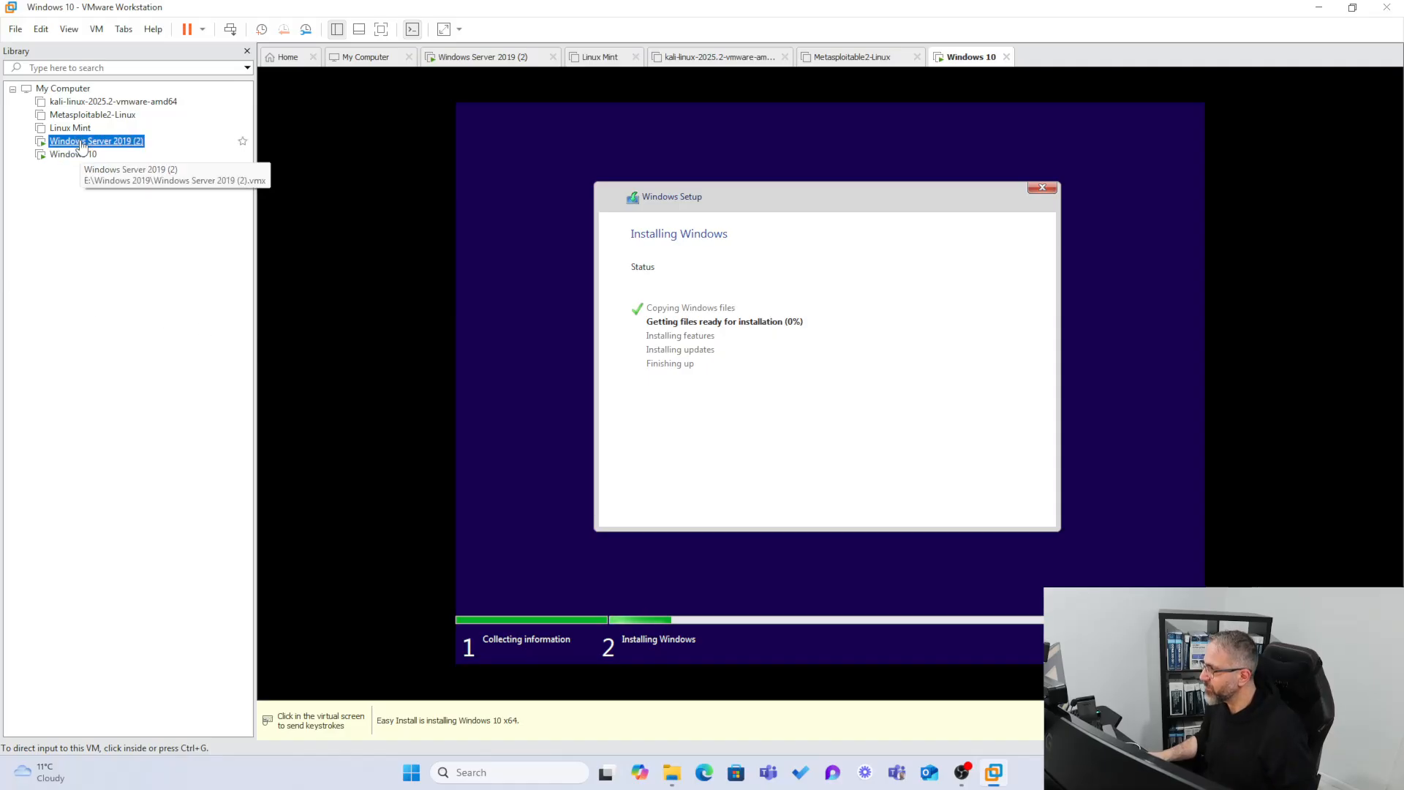
{"action": "left_click", "coordinate": [621, 212]}
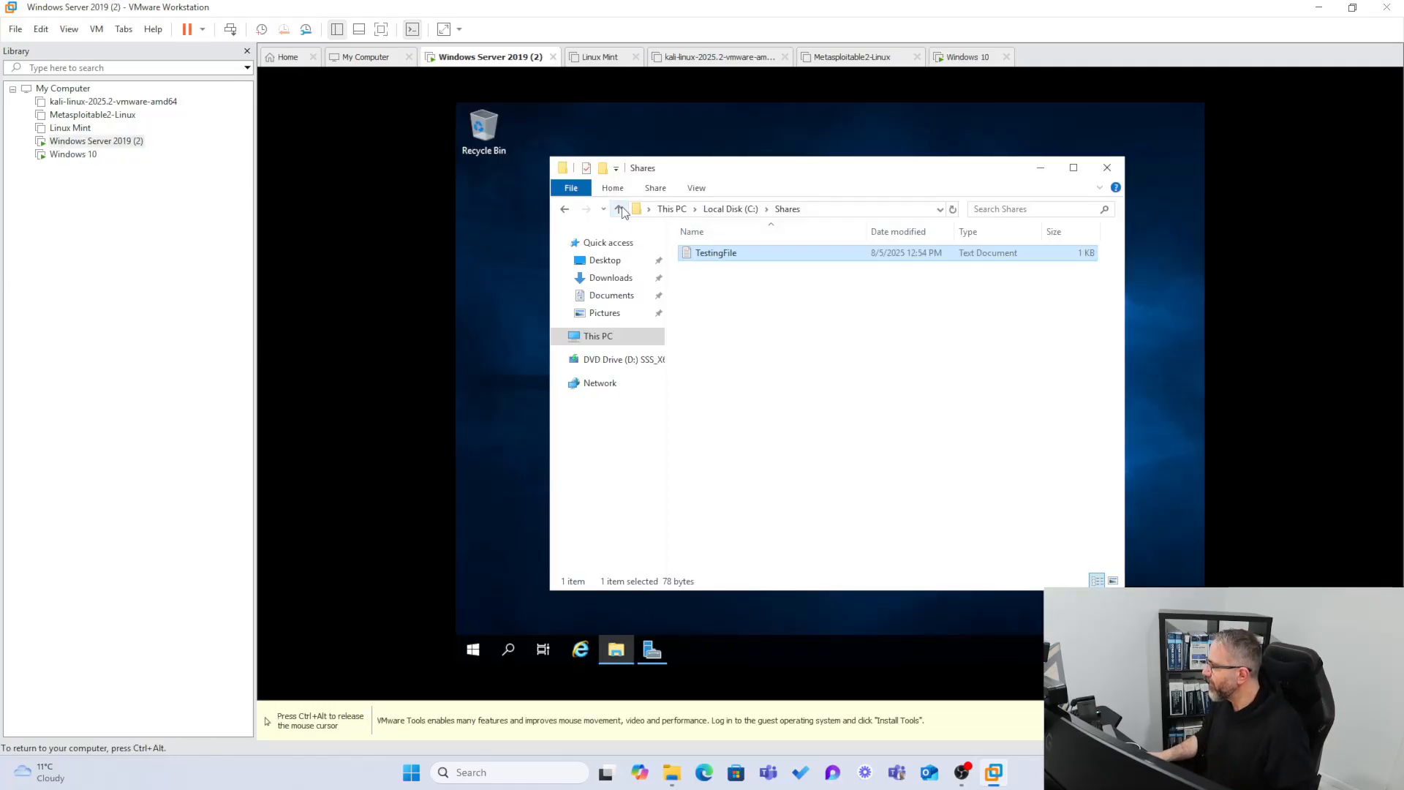
{"action": "left_click", "coordinate": [619, 211]}
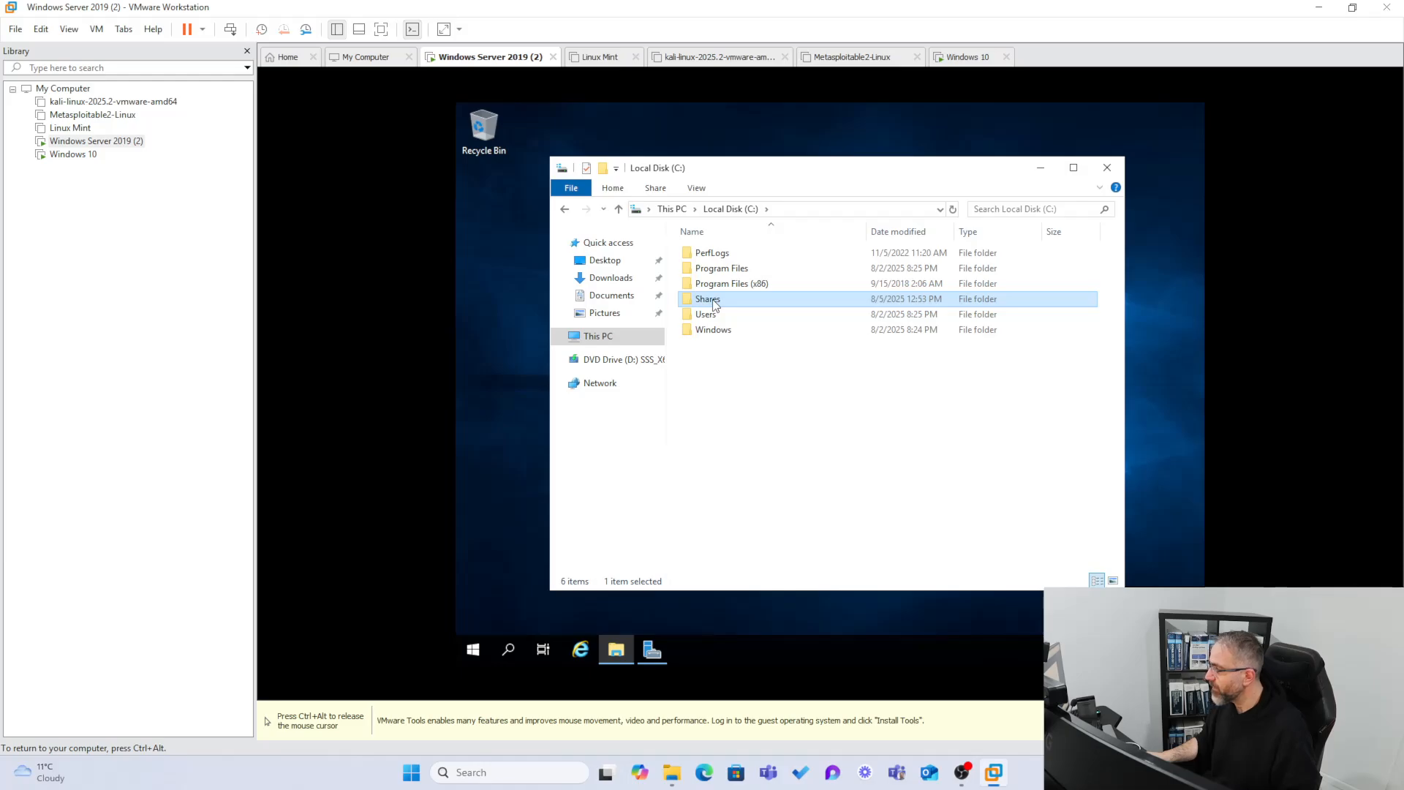
Open the Shares folder's Properties and launch Advanced Sharing from the Sharing tab.
{"action": "right_click", "coordinate": [714, 304]}
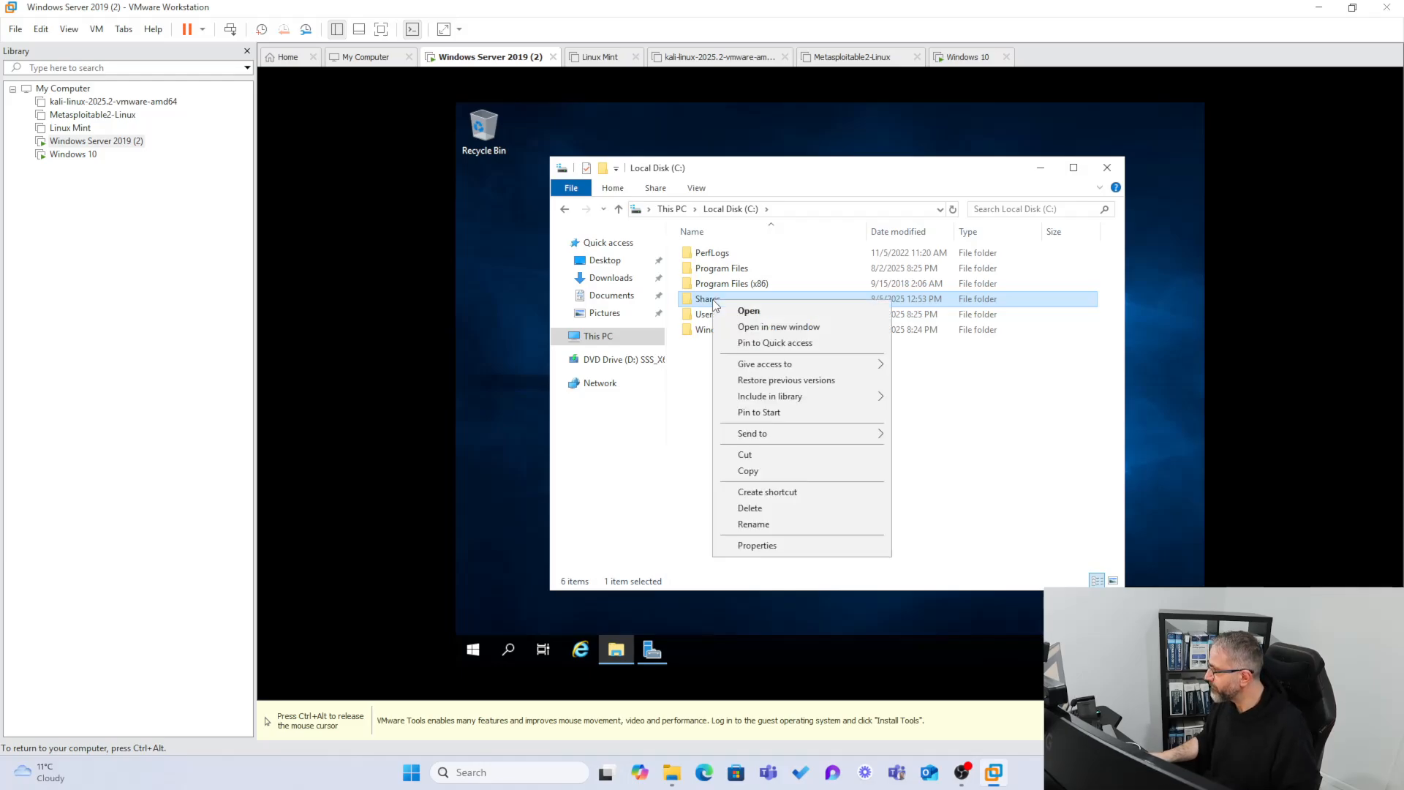
{"action": "left_click", "coordinate": [760, 545]}
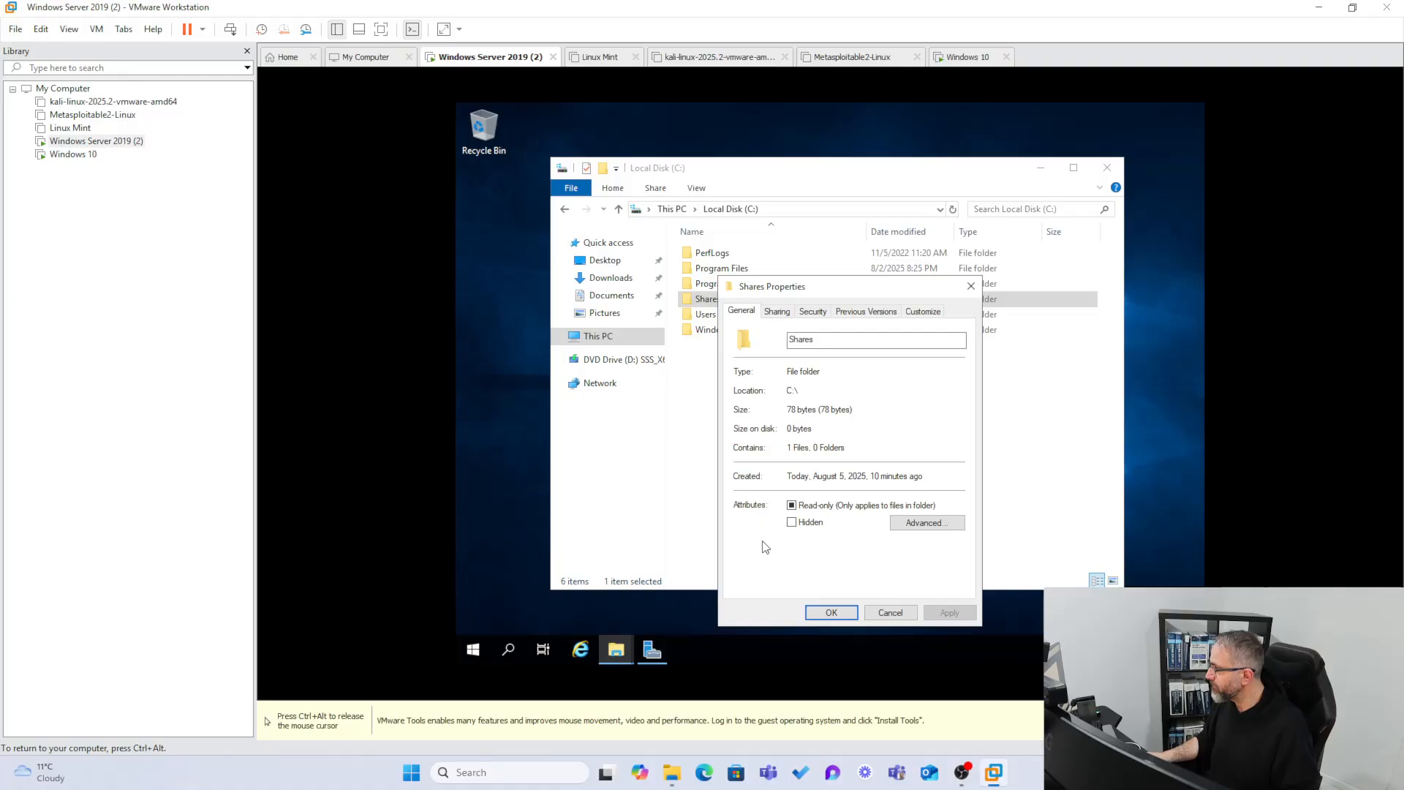
{"action": "left_click_drag", "start_coordinate": [806, 290], "coordinate": [684, 211]}
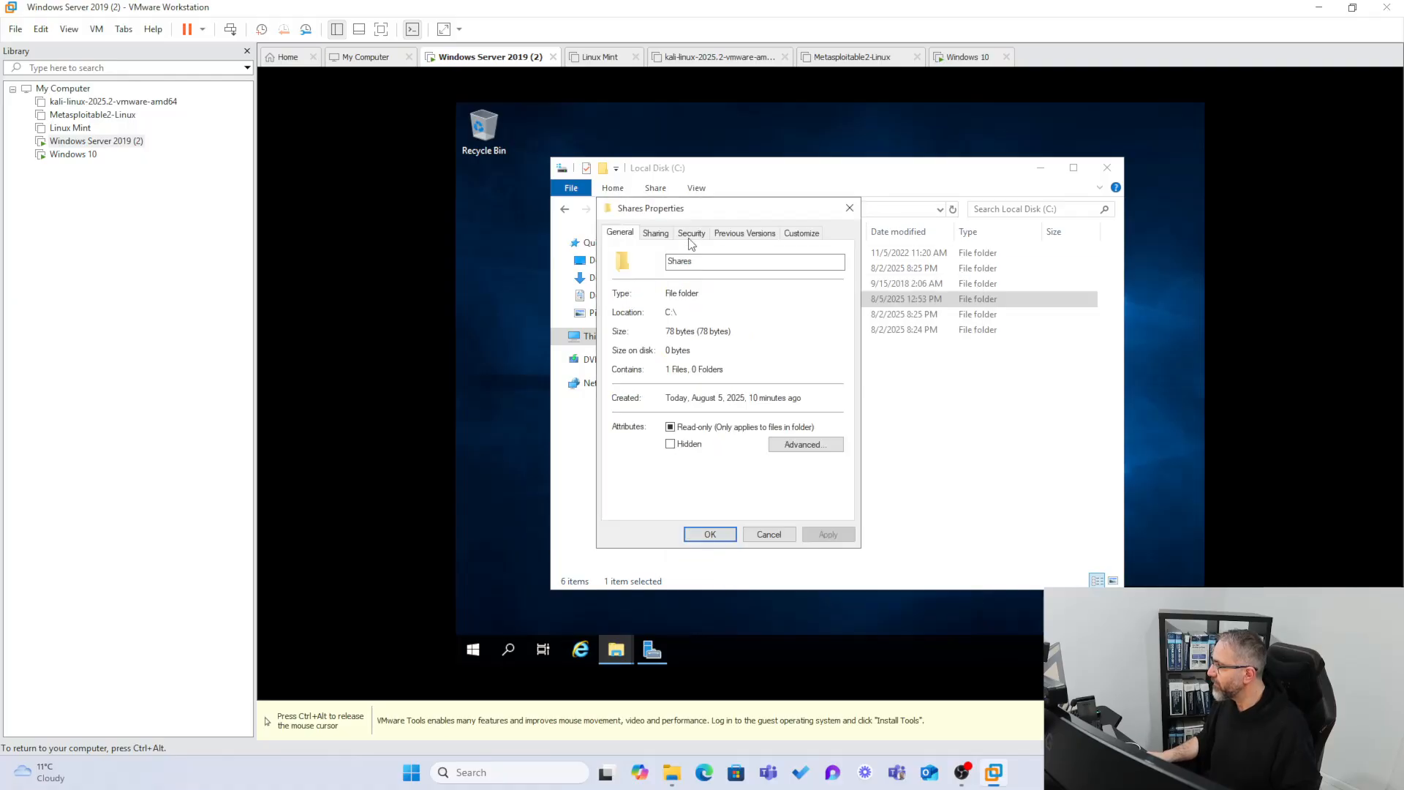
{"action": "left_click", "coordinate": [657, 234]}
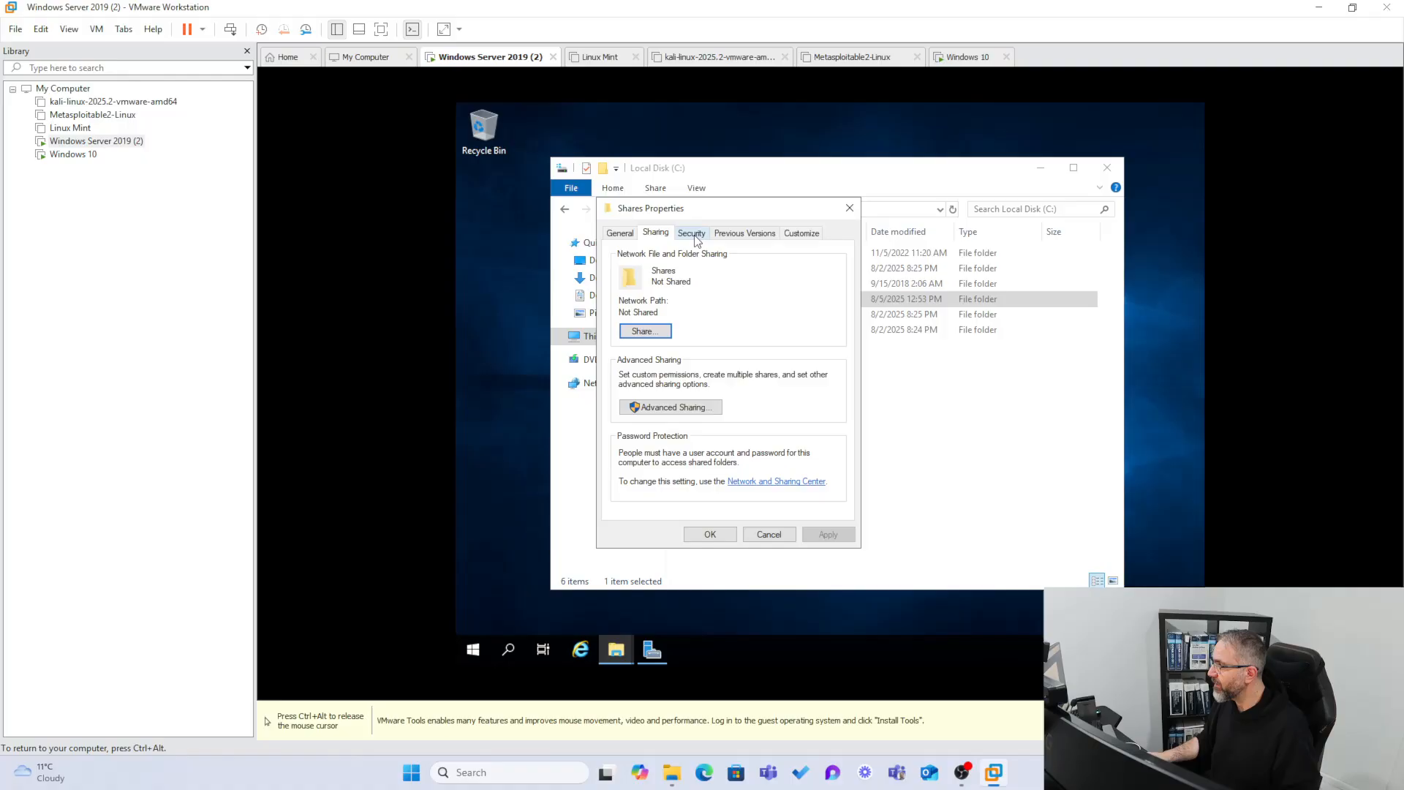
{"action": "left_click", "coordinate": [691, 234]}
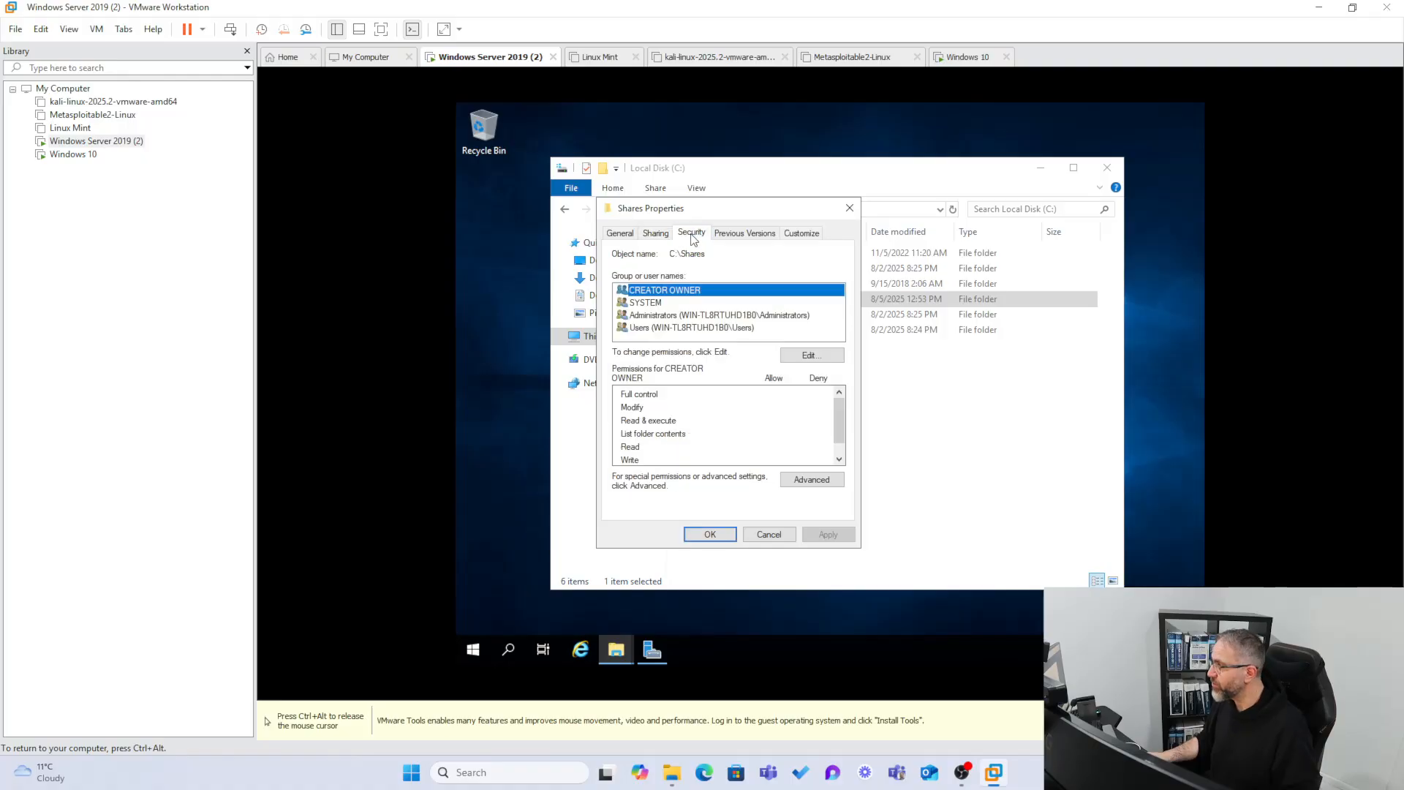
{"action": "left_click", "coordinate": [646, 236]}
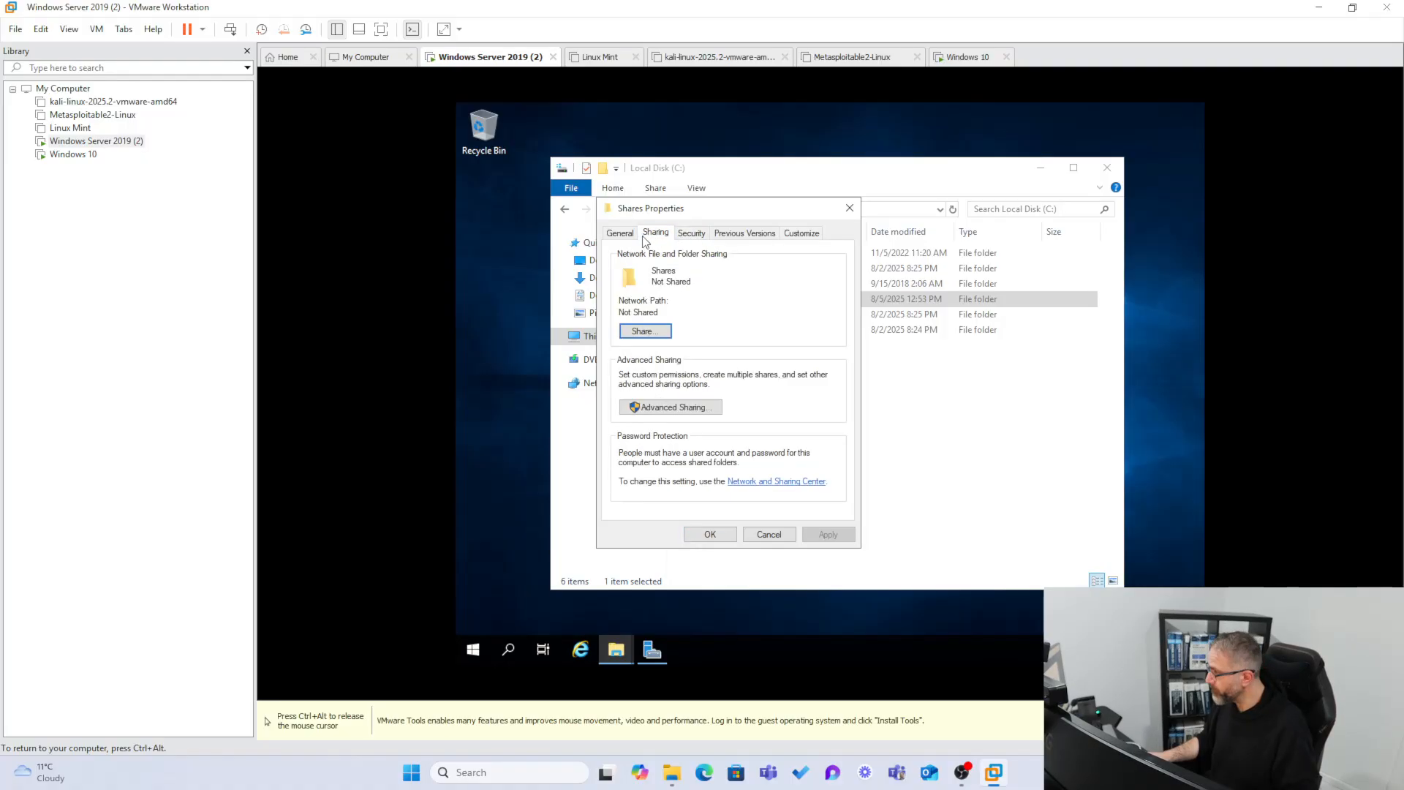
{"action": "left_click", "coordinate": [672, 409]}
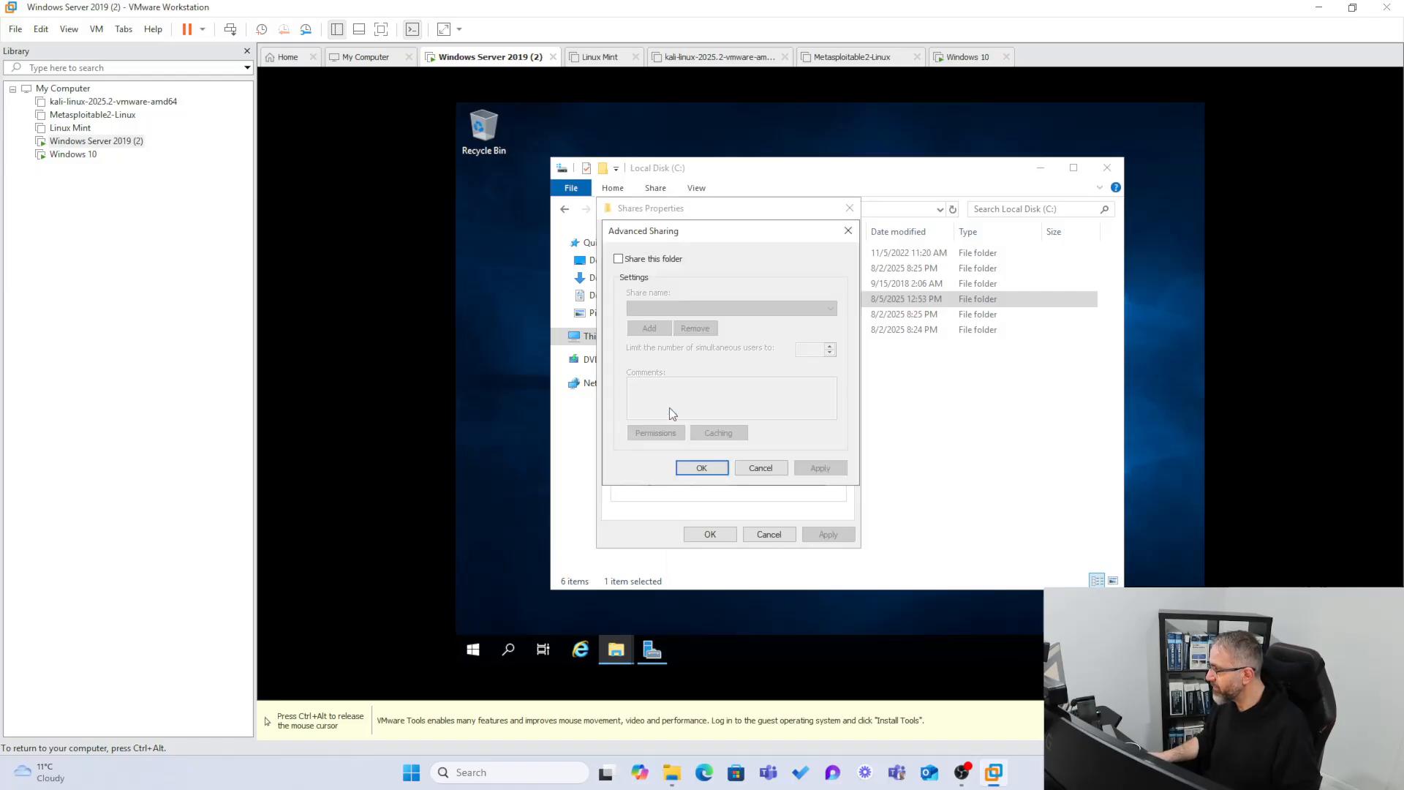
Tick Share this folder and set the simultaneous user limit to 10.
{"action": "left_click", "coordinate": [618, 259]}
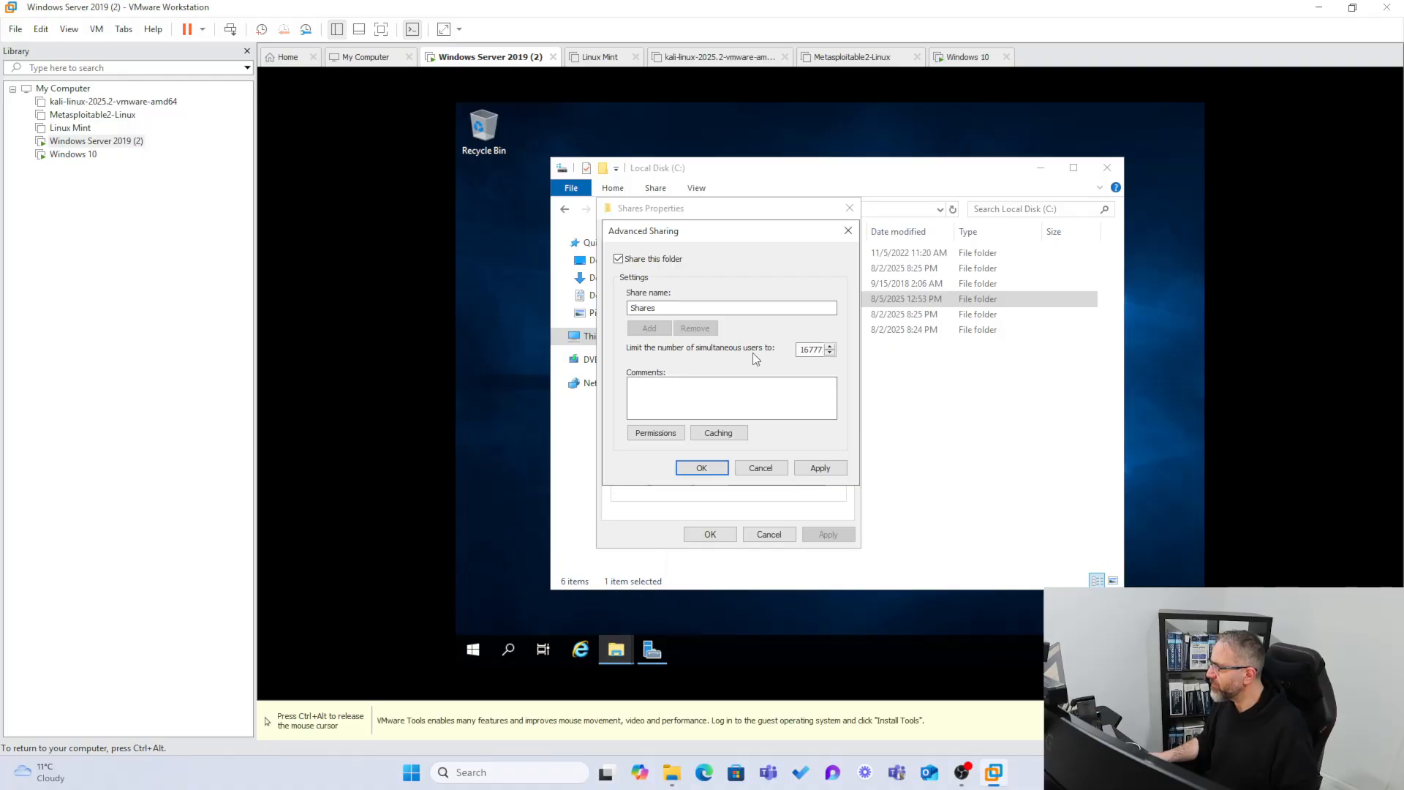
{"action": "left_click_drag", "start_coordinate": [801, 351], "coordinate": [830, 351]}
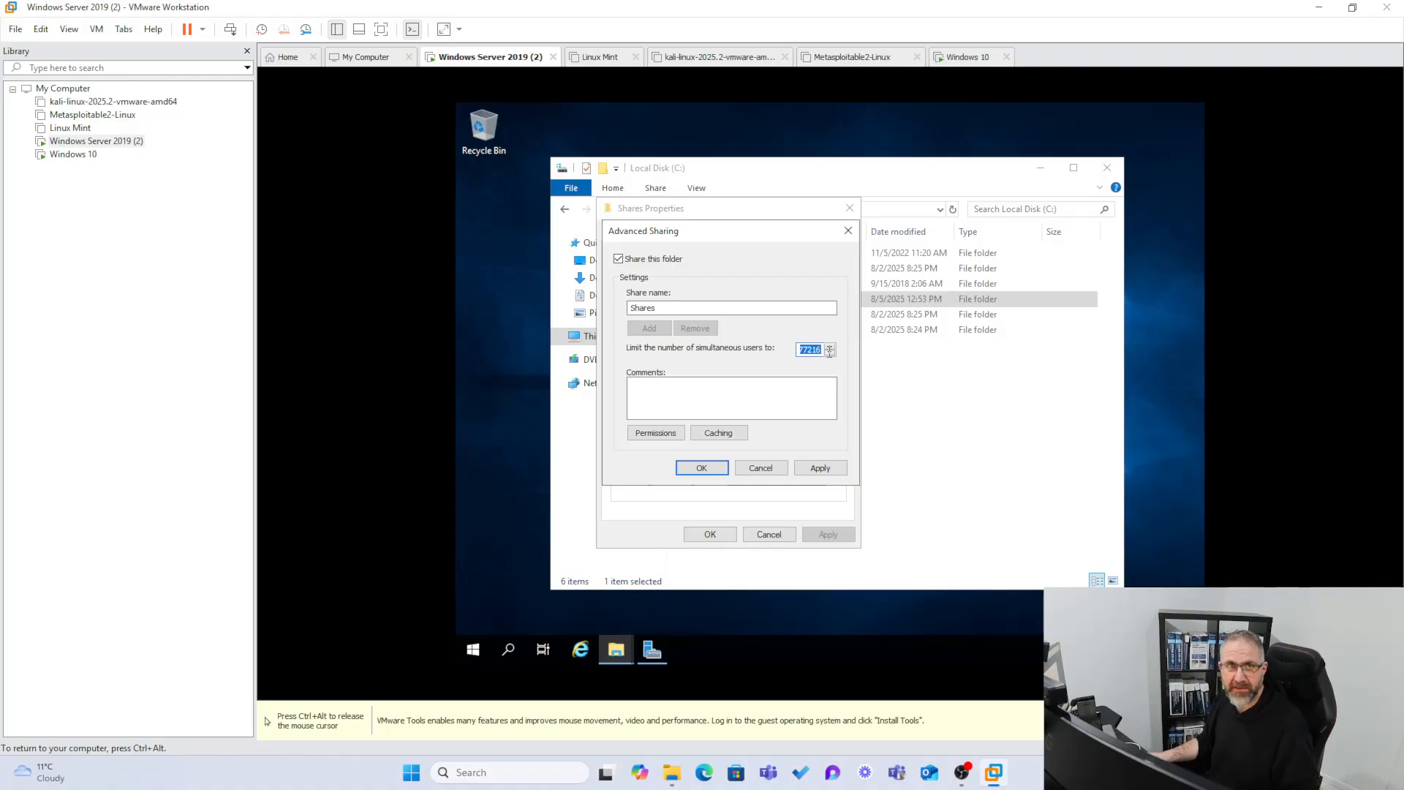
{"action": "key", "text": "Left"}
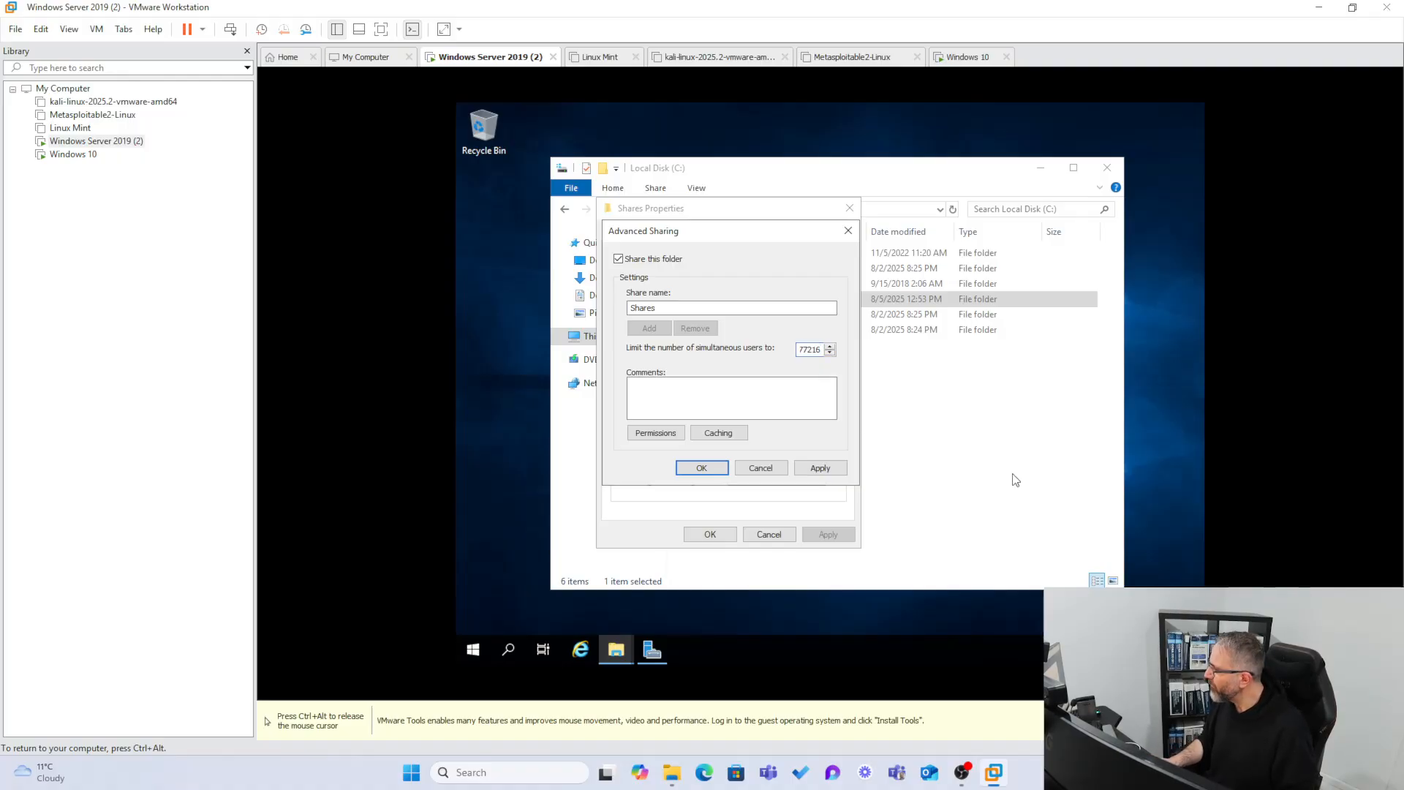
{"action": "double_click", "coordinate": [809, 351]}
{"action": "type", "text": "10"}
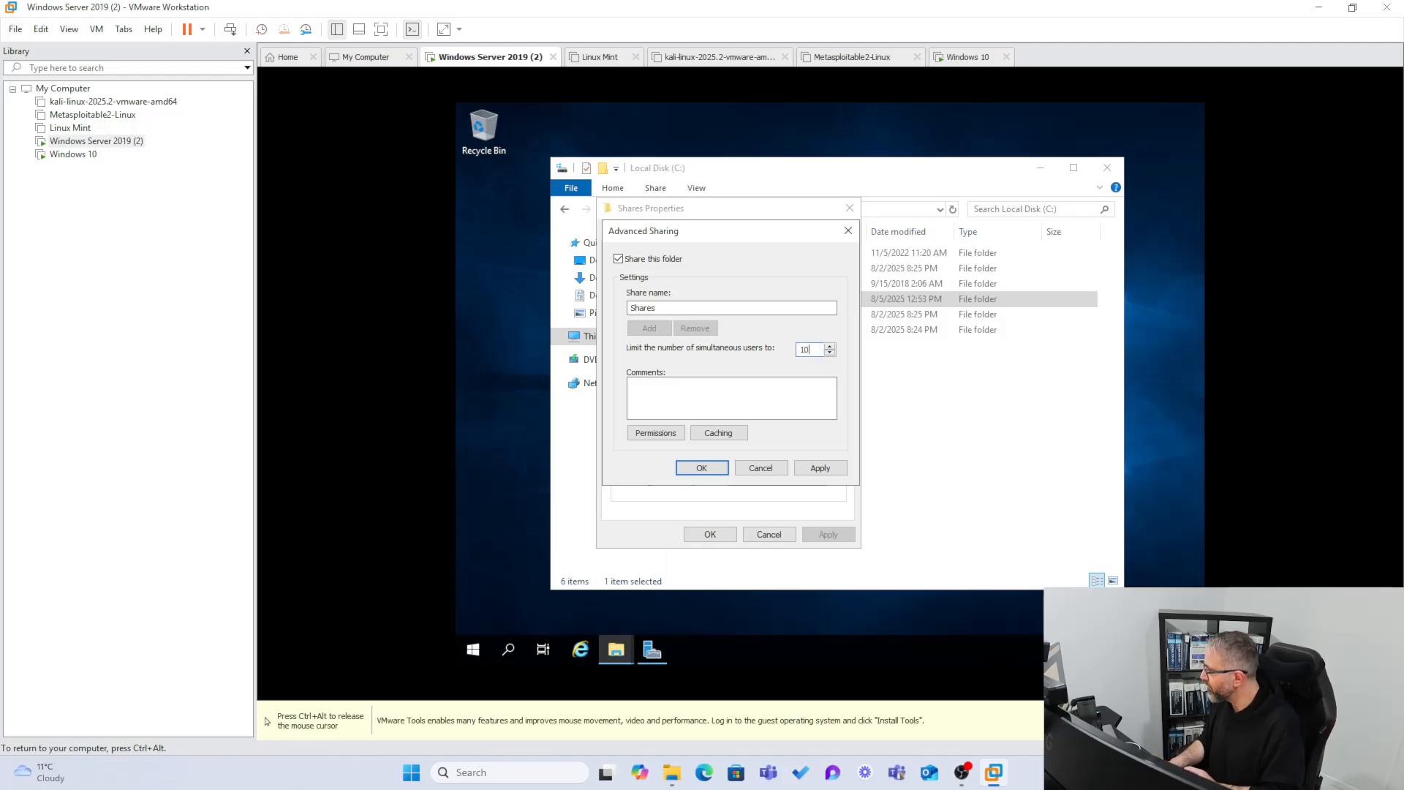
{"action": "left_click", "coordinate": [797, 402]}
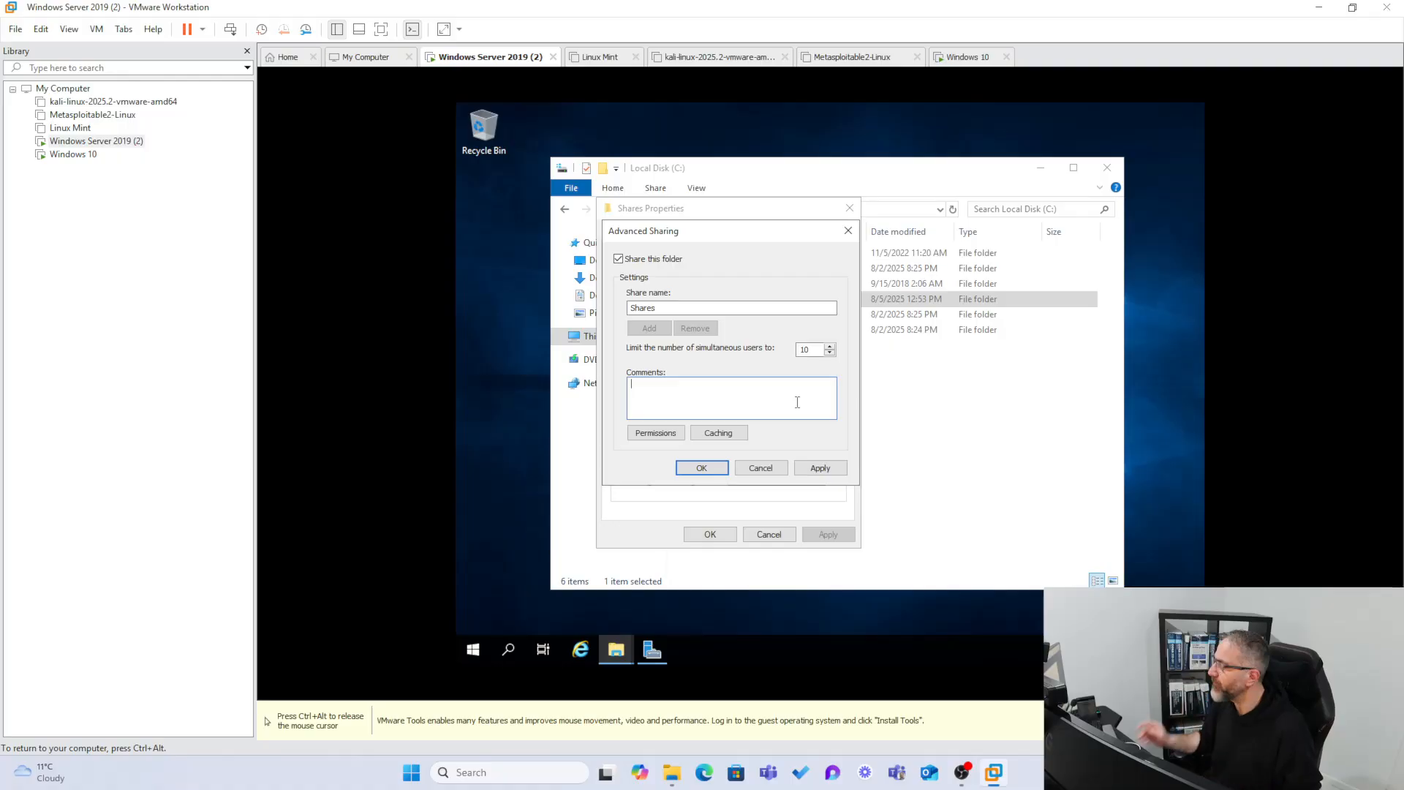
Allow Everyone Full Control in the share permissions, then apply and close Advanced Sharing.
{"action": "left_click", "coordinate": [663, 436]}
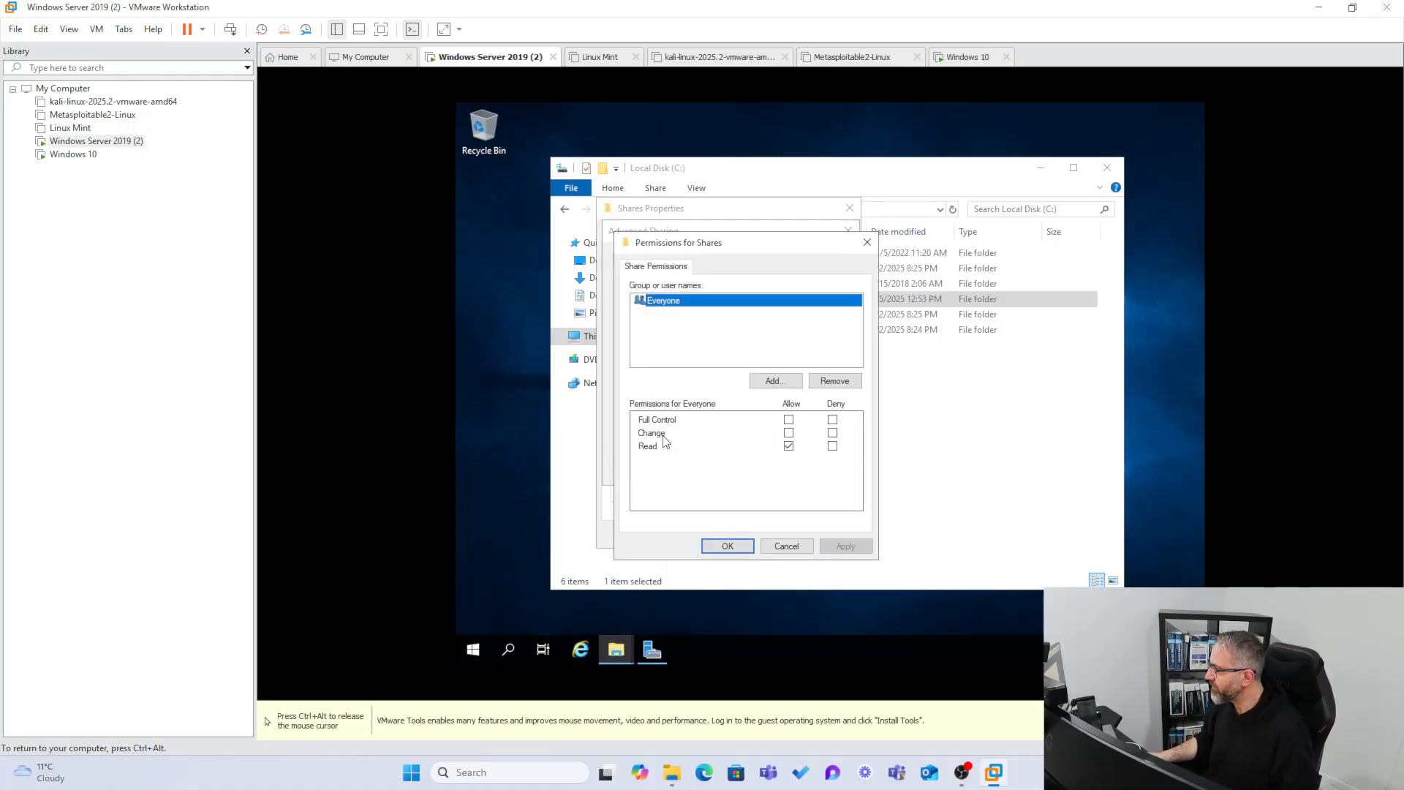
{"action": "left_click", "coordinate": [789, 420]}
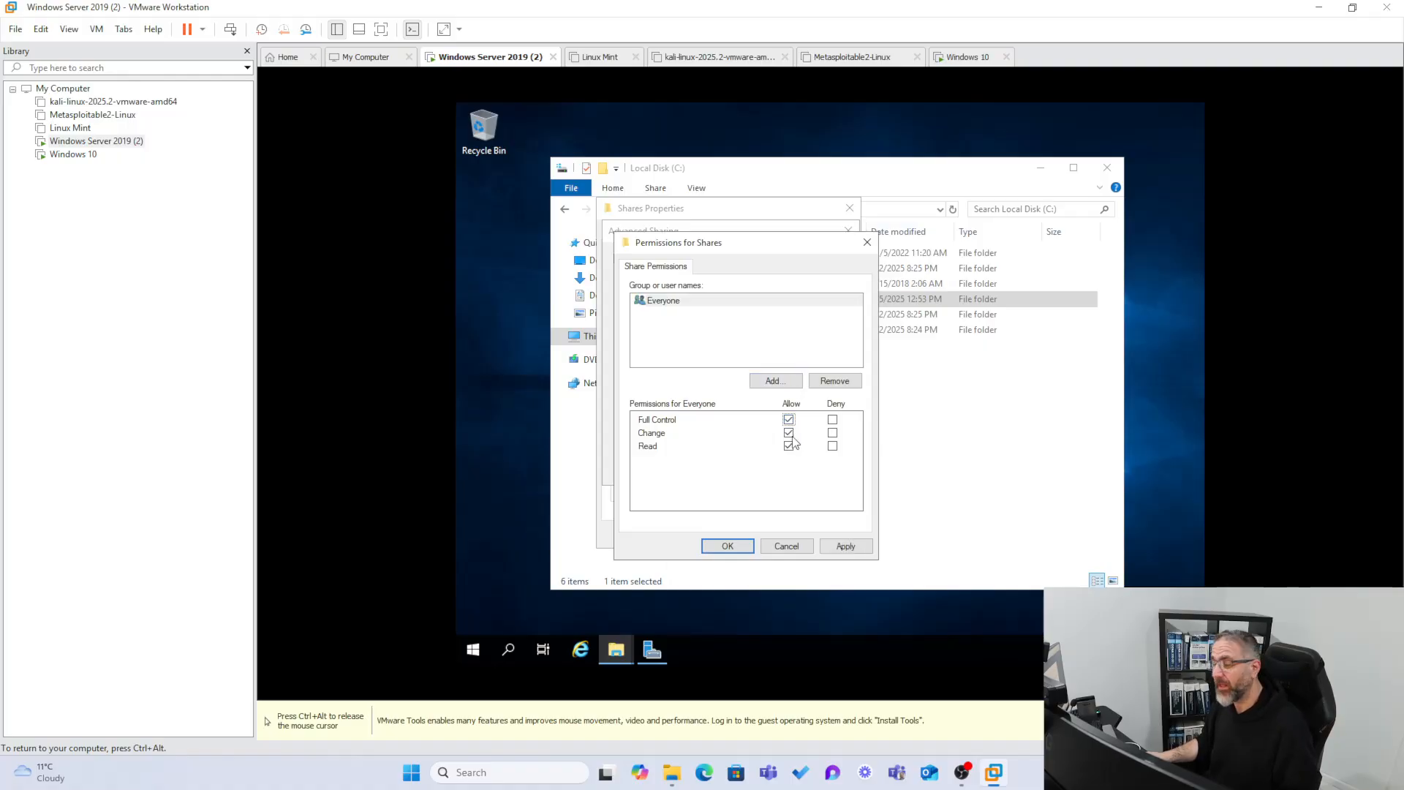
{"action": "left_click", "coordinate": [667, 305]}
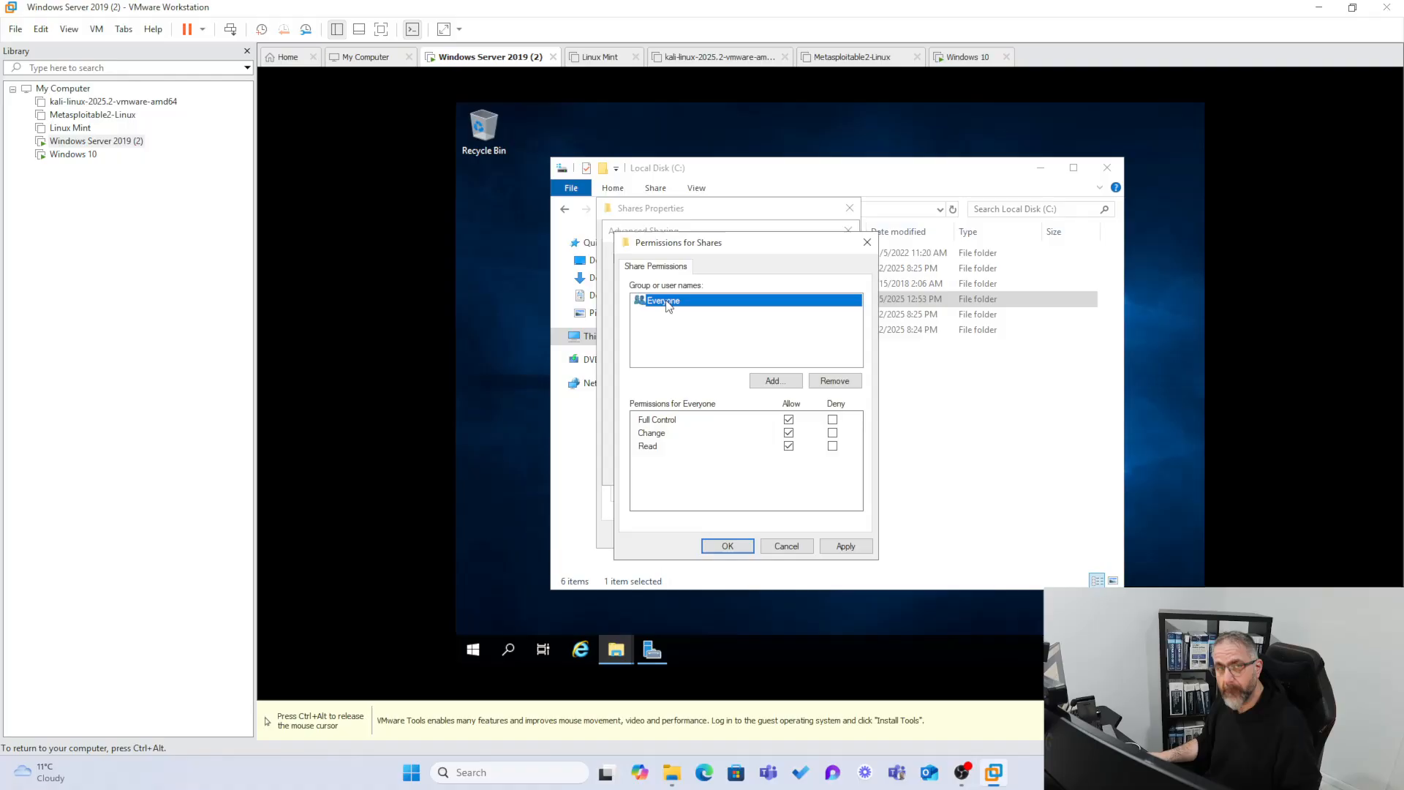
{"action": "left_click", "coordinate": [739, 545]}
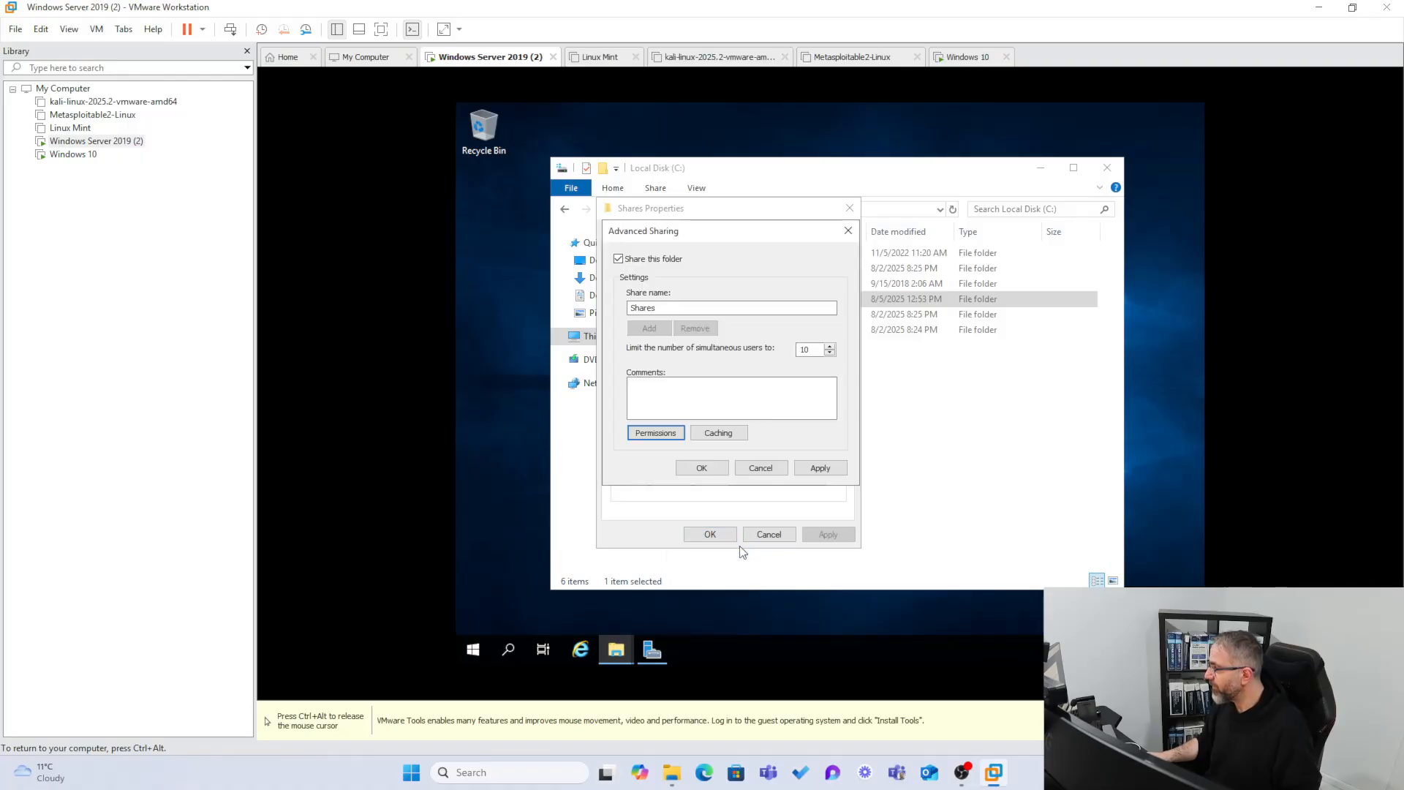
{"action": "left_click", "coordinate": [819, 468]}
{"action": "left_click", "coordinate": [703, 469]}
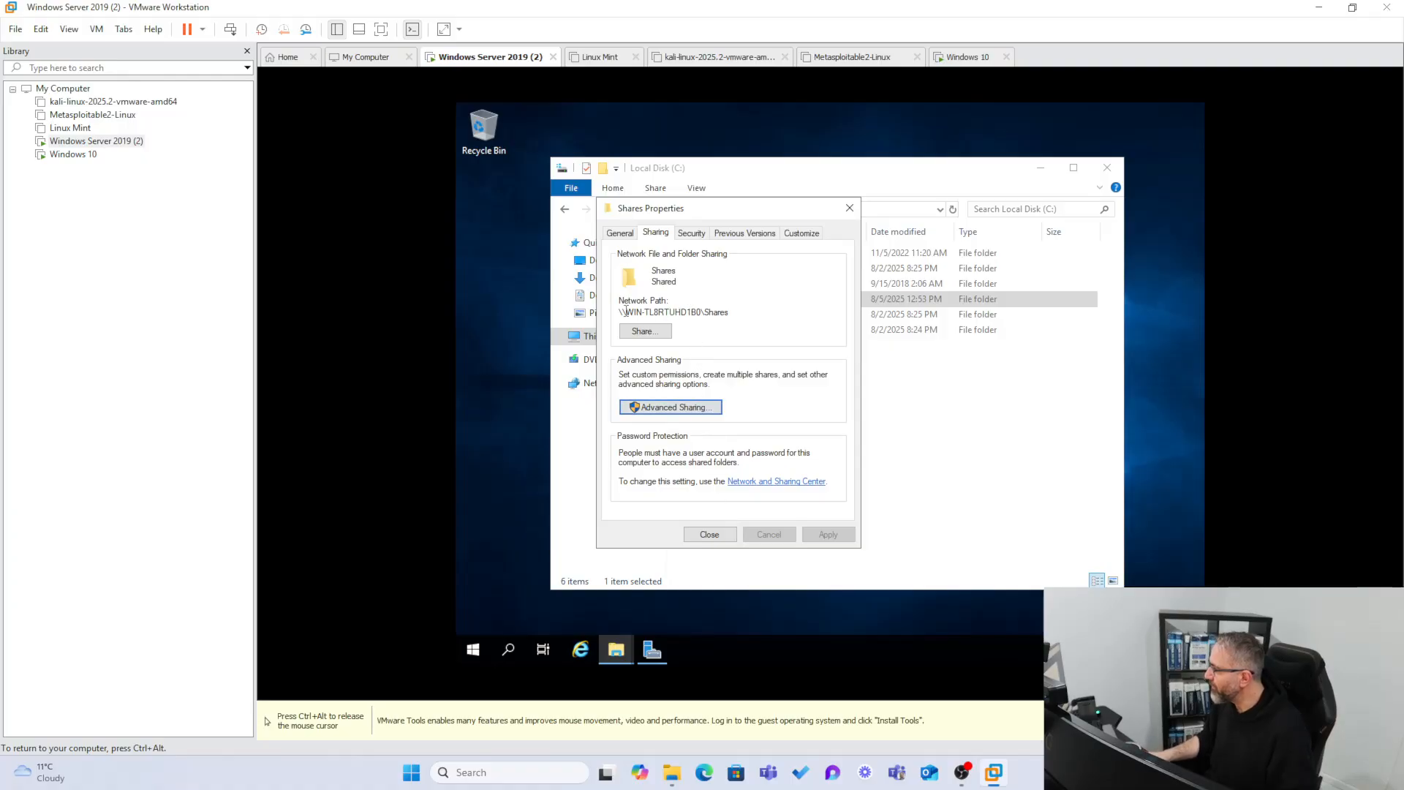
Highlight the Shares folder's network path in the Sharing tab, then close its Properties dialog.
{"action": "left_click_drag", "start_coordinate": [623, 309], "coordinate": [716, 307]}
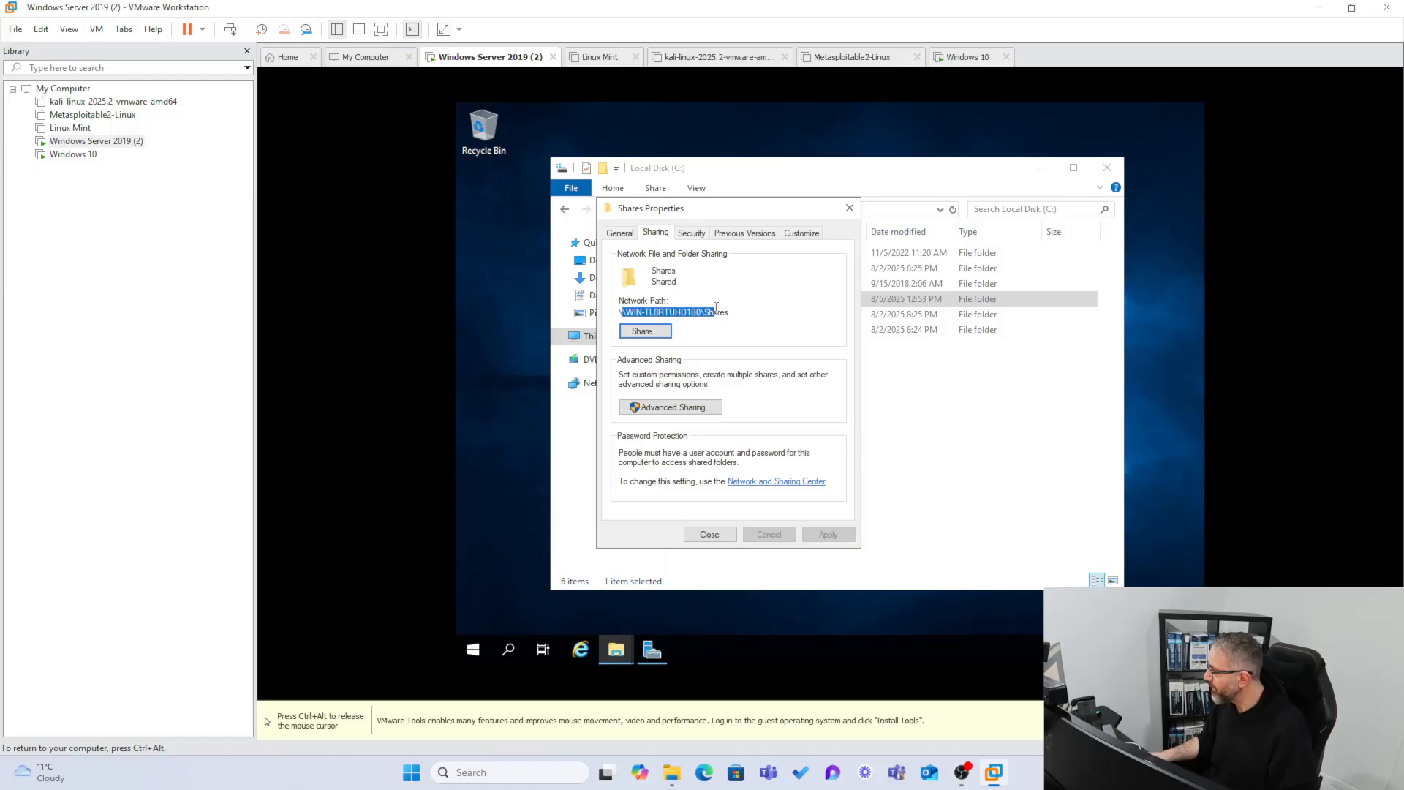
{"action": "left_click", "coordinate": [674, 312]}
{"action": "left_click_drag", "start_coordinate": [646, 311], "coordinate": [617, 308]}
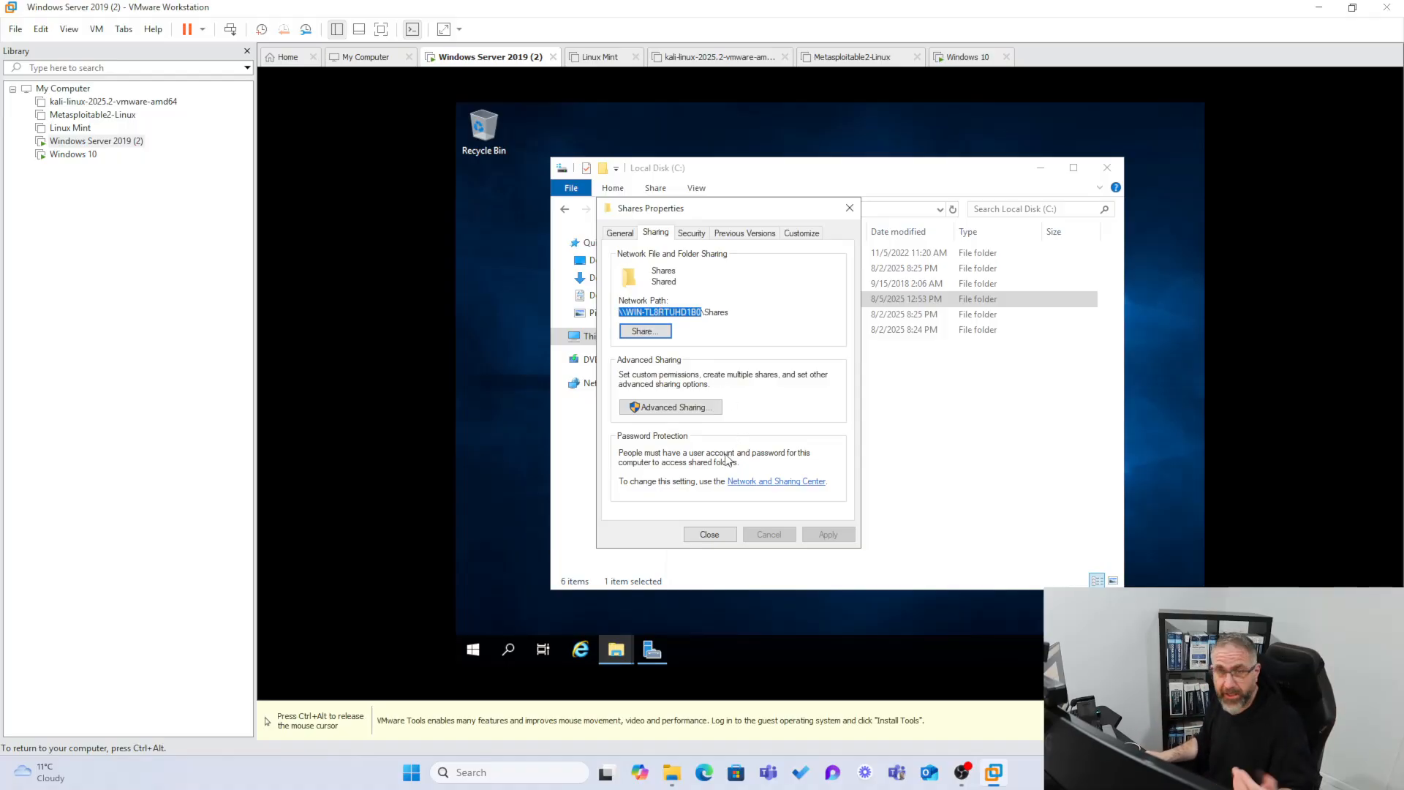
{"action": "left_click", "coordinate": [713, 536]}
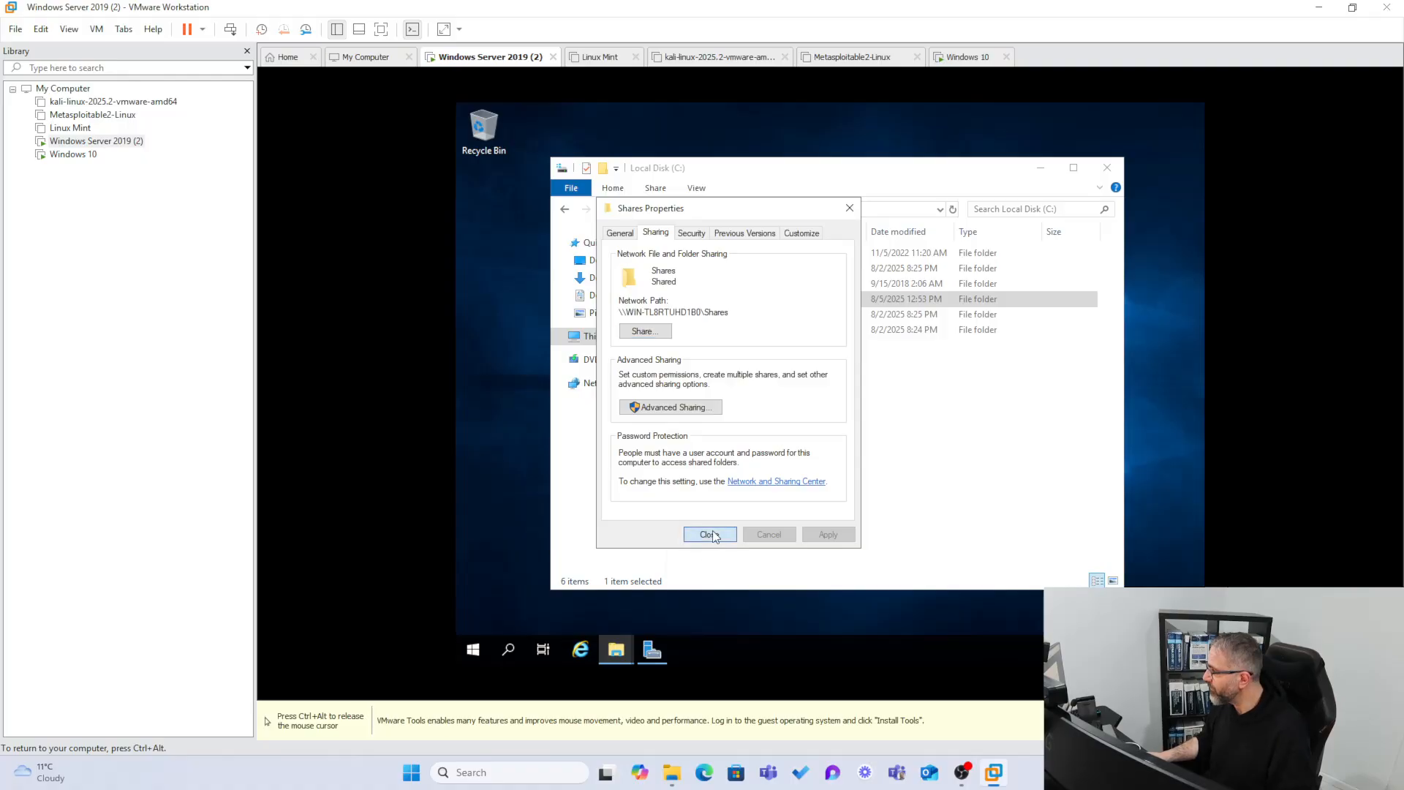
{"action": "left_click", "coordinate": [713, 536]}
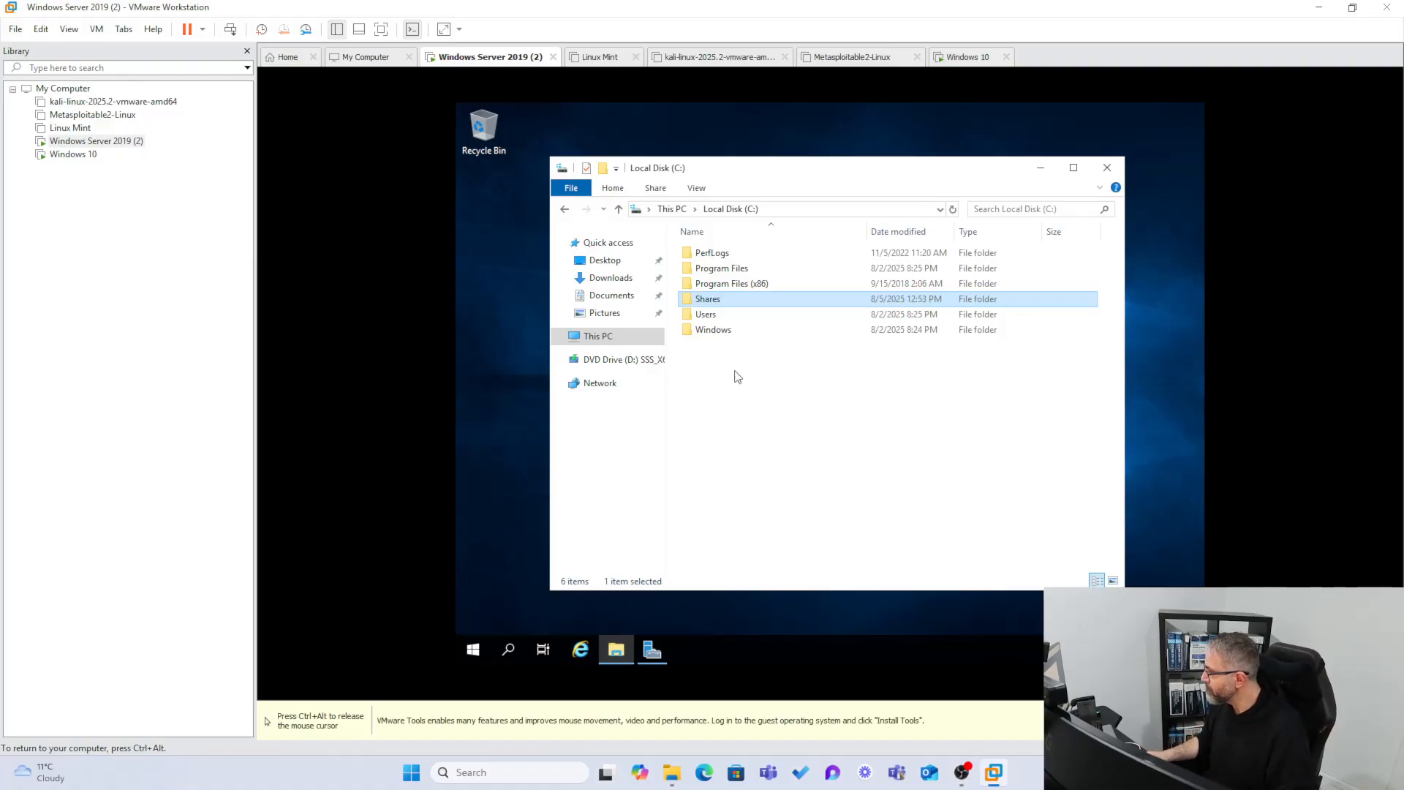
Open Settings from the Start button's context menu and scroll through the server's device specifications.
{"action": "right_click", "coordinate": [472, 655]}
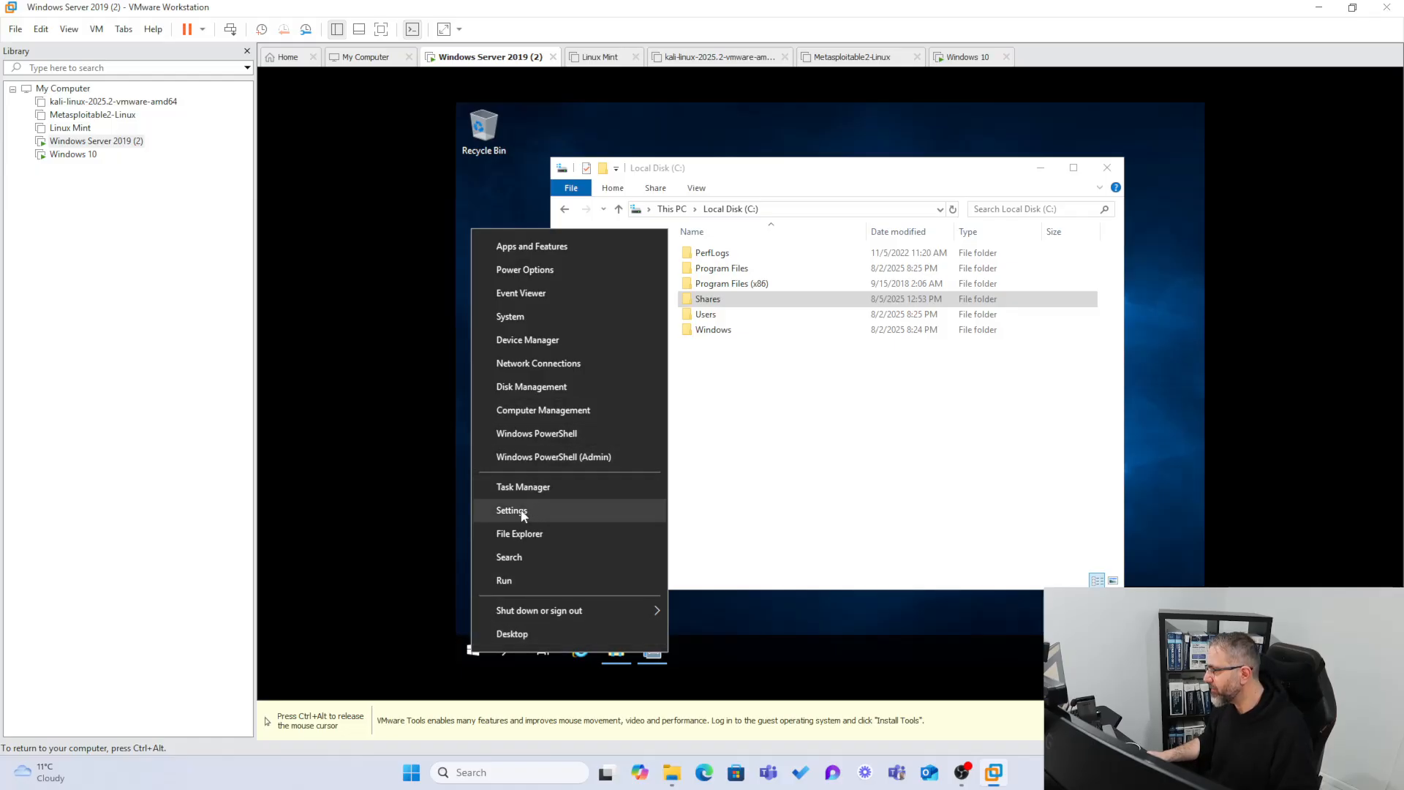
{"action": "left_click", "coordinate": [522, 315]}
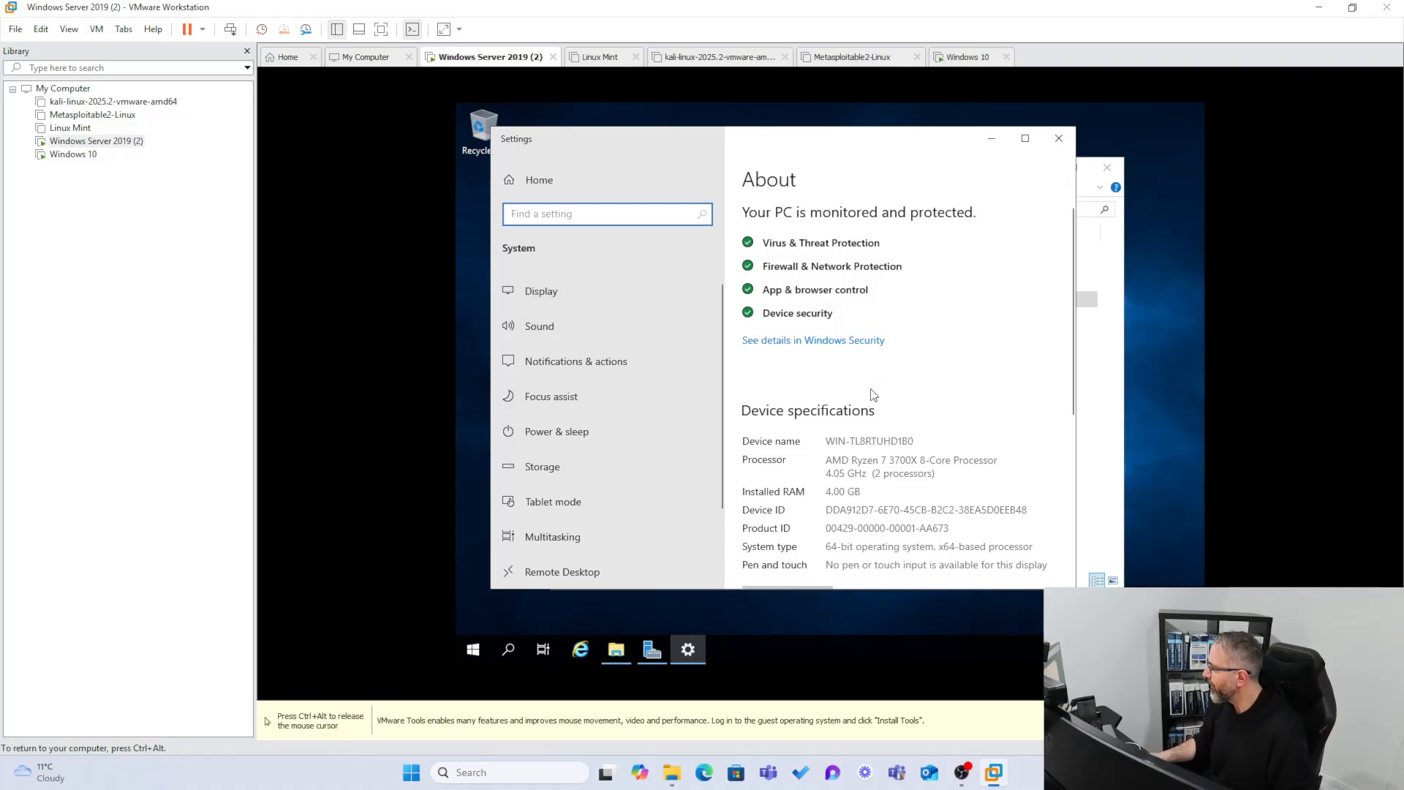
{"action": "scroll", "coordinate": [865, 428], "scroll_direction": "down", "scroll_amount": 1}
{"action": "scroll", "coordinate": [865, 428], "scroll_direction": "down", "scroll_amount": 1}
Rename the server PC to Win19ADUC.
{"action": "left_click_drag", "start_coordinate": [909, 371], "coordinate": [824, 371]}
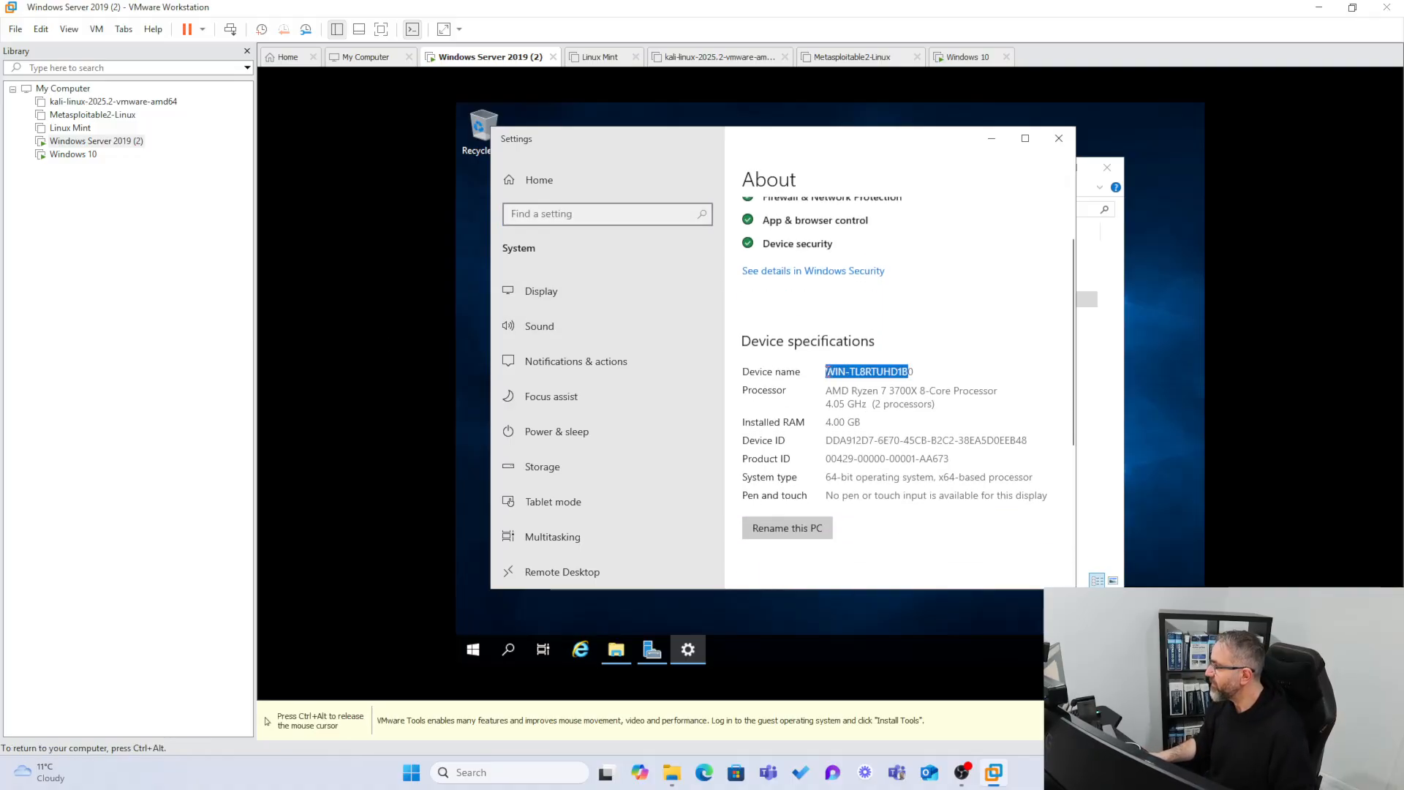
{"action": "left_click", "coordinate": [915, 566]}
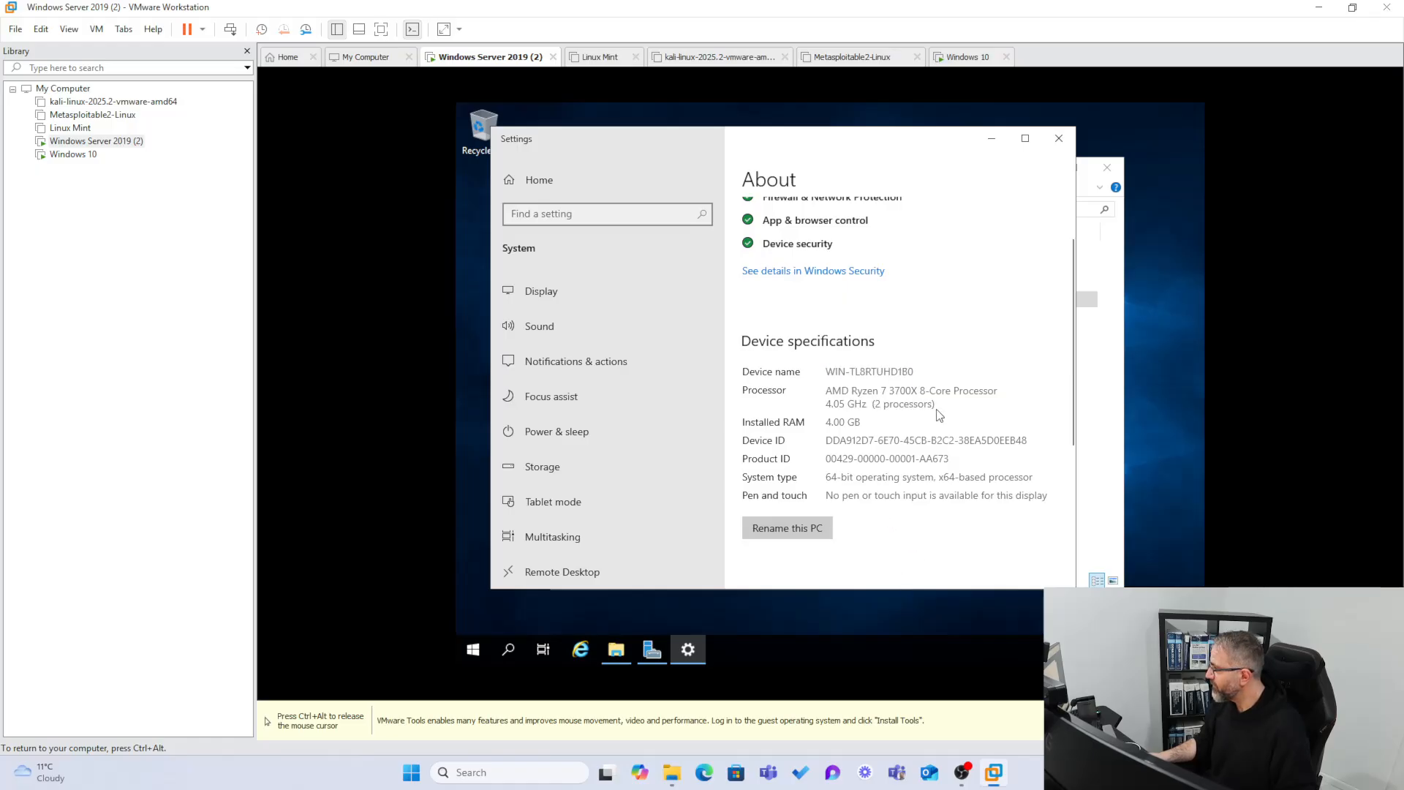
{"action": "left_click", "coordinate": [782, 531]}
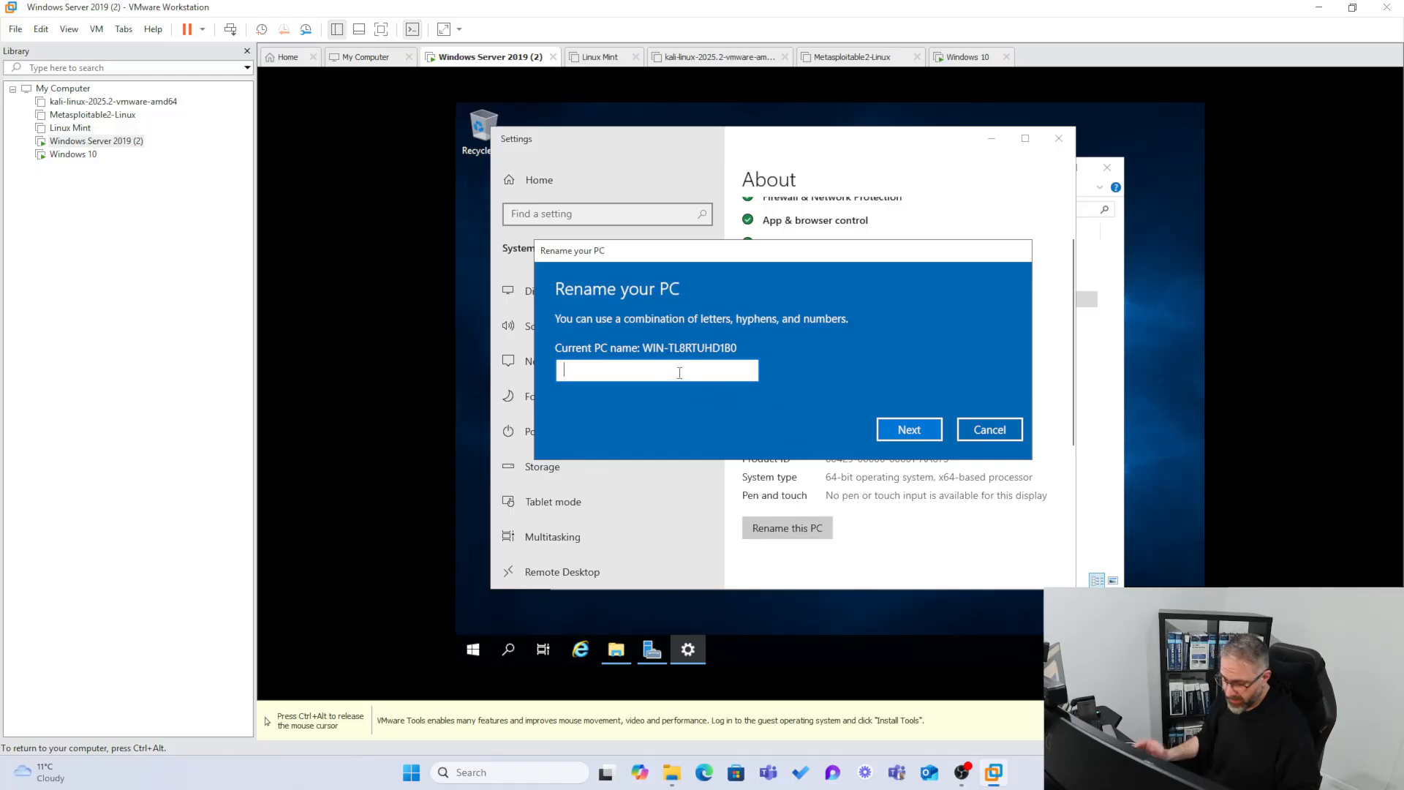
{"action": "type", "text": "Win"}
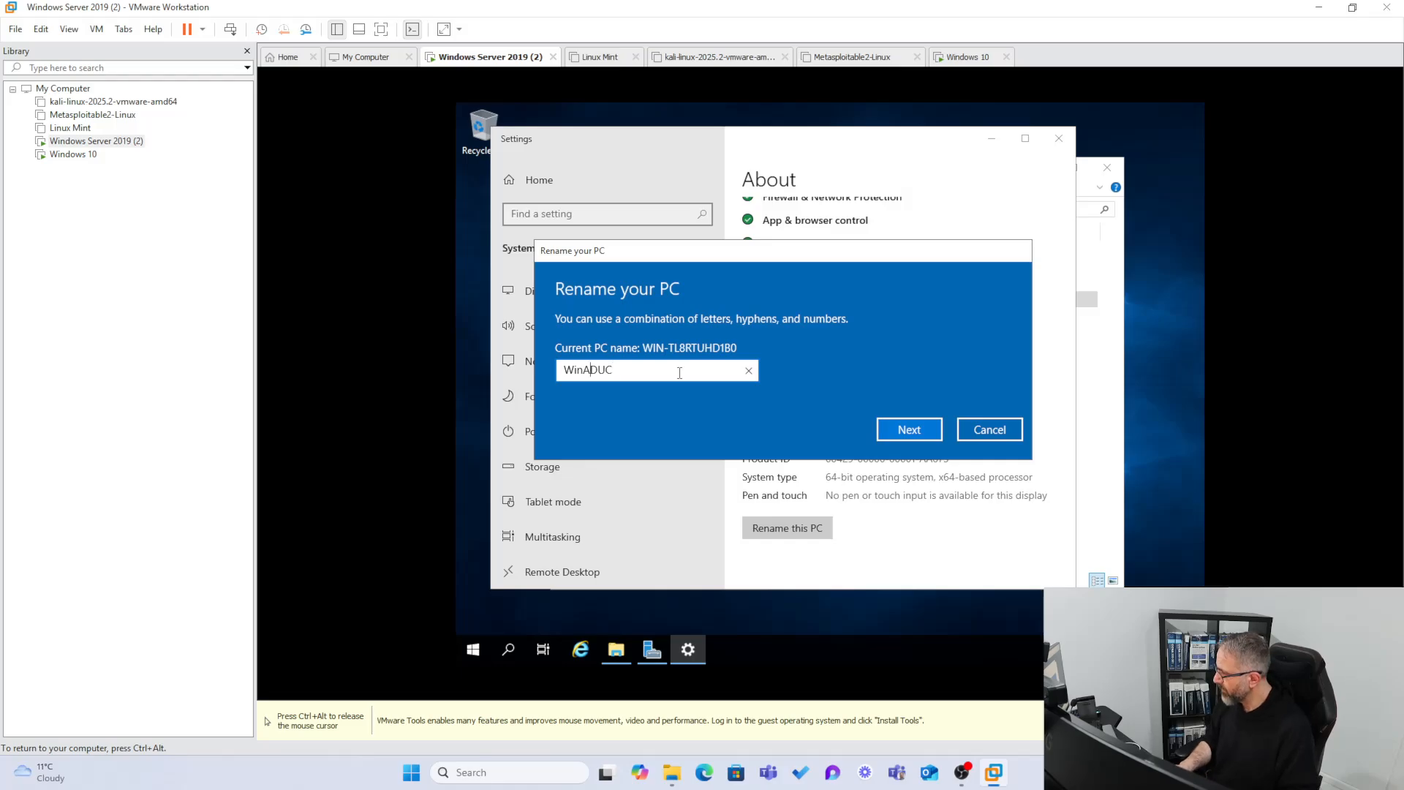
{"action": "type", "text": "19"}
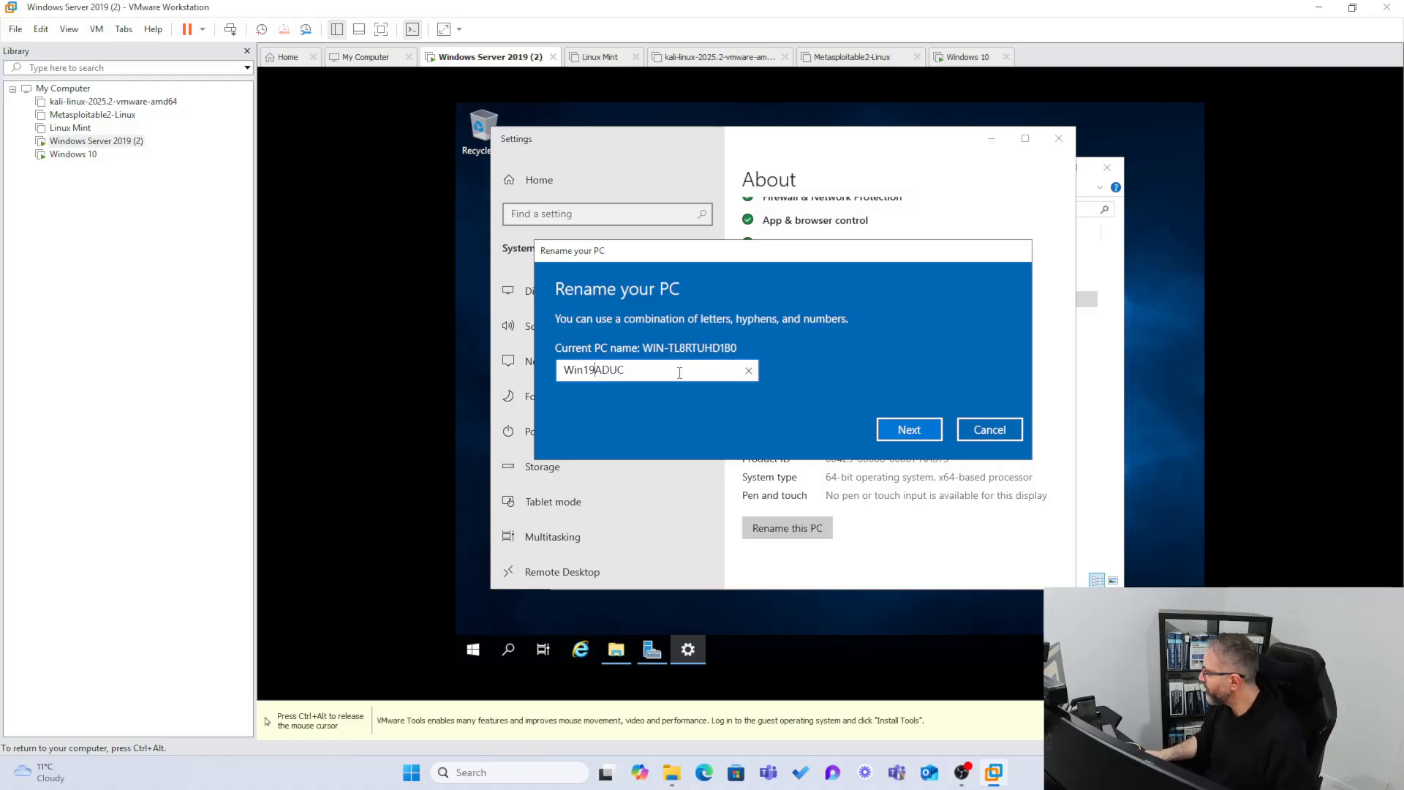
{"action": "left_click", "coordinate": [912, 429]}
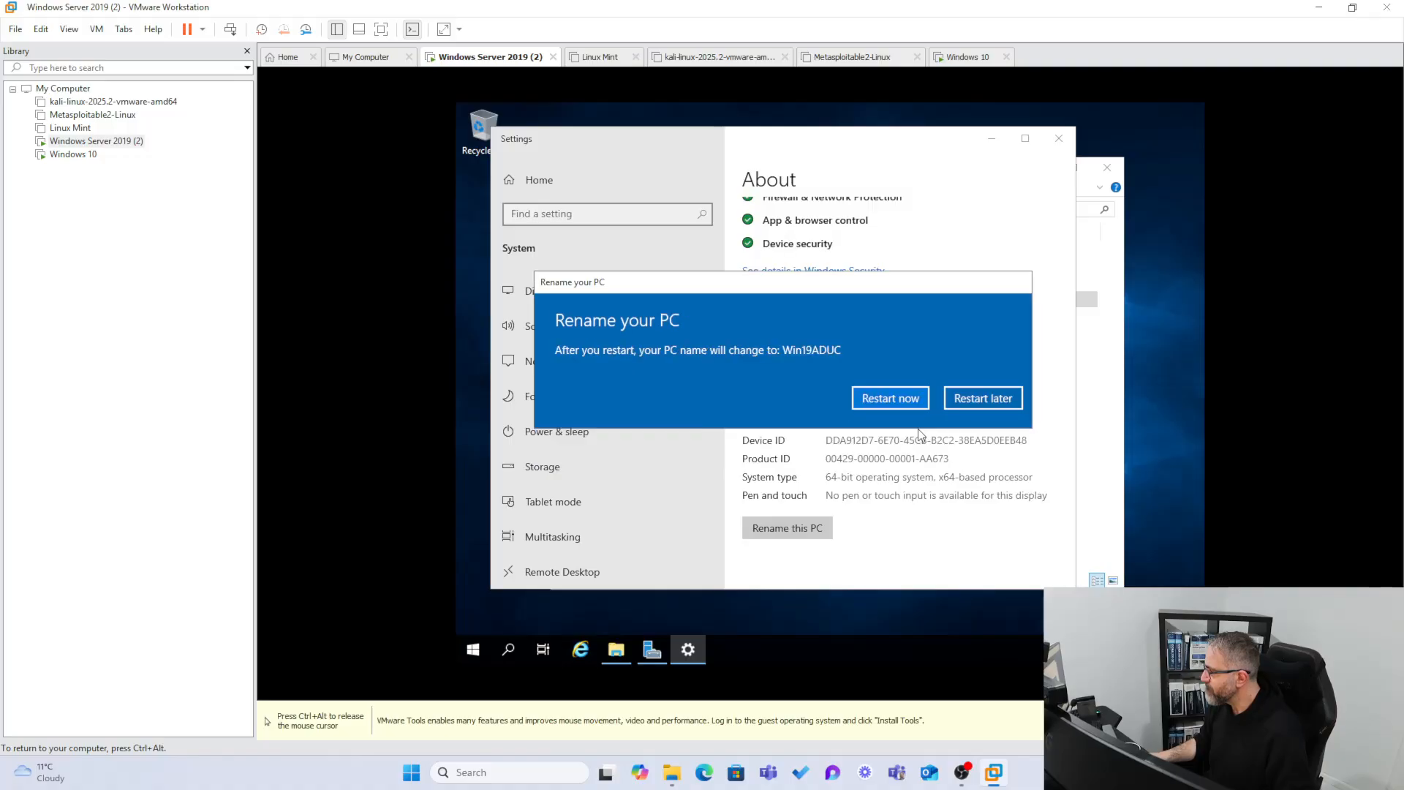
Restart the server now, confirming the shutdown with the default reason.
{"action": "left_click", "coordinate": [890, 398]}
{"action": "key", "text": "ctrl+alt"}
{"action": "left_click", "coordinate": [309, 124]}
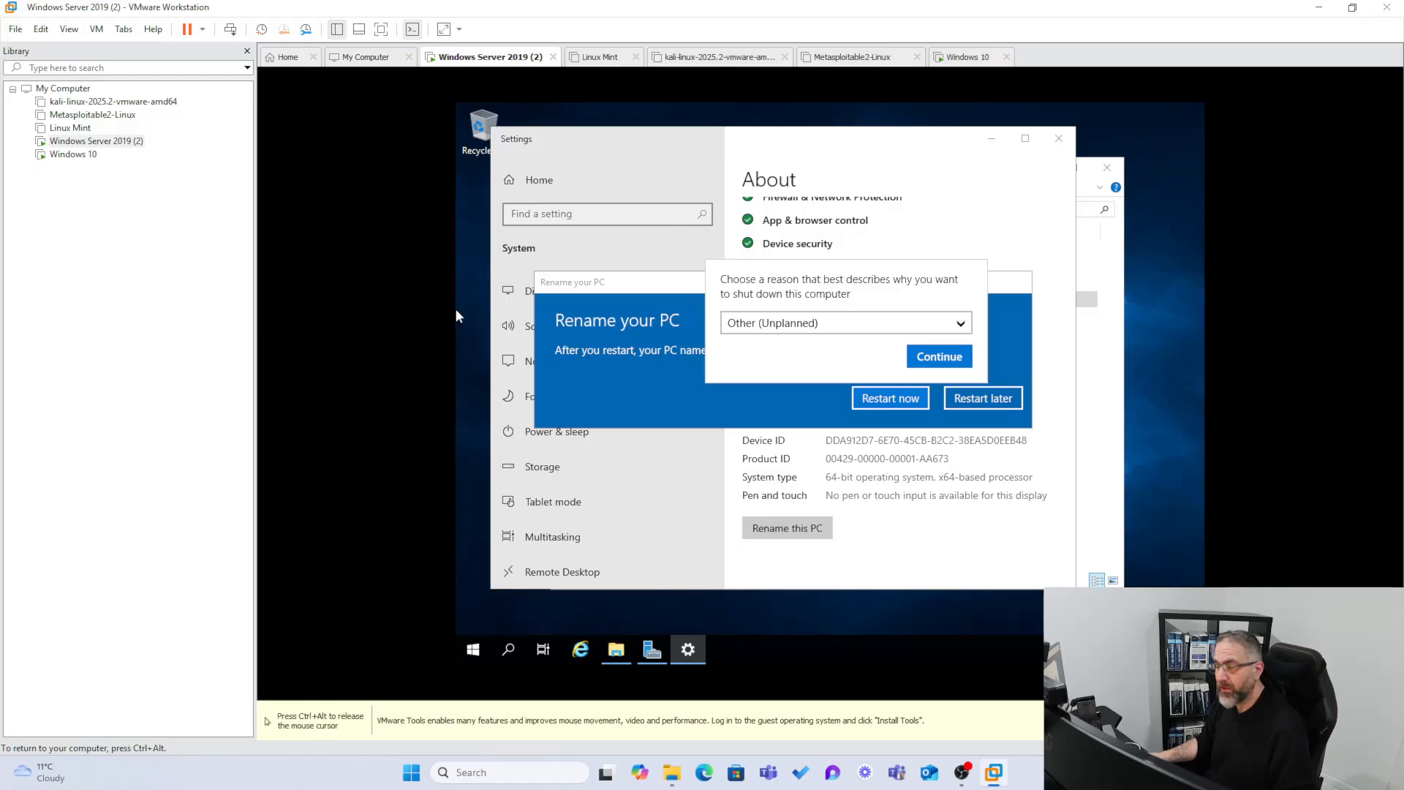
{"action": "key", "text": "ctrl+alt"}
{"action": "left_click", "coordinate": [318, 158]}
{"action": "left_click", "coordinate": [919, 355]}
{"action": "key", "text": "ctrl+alt"}
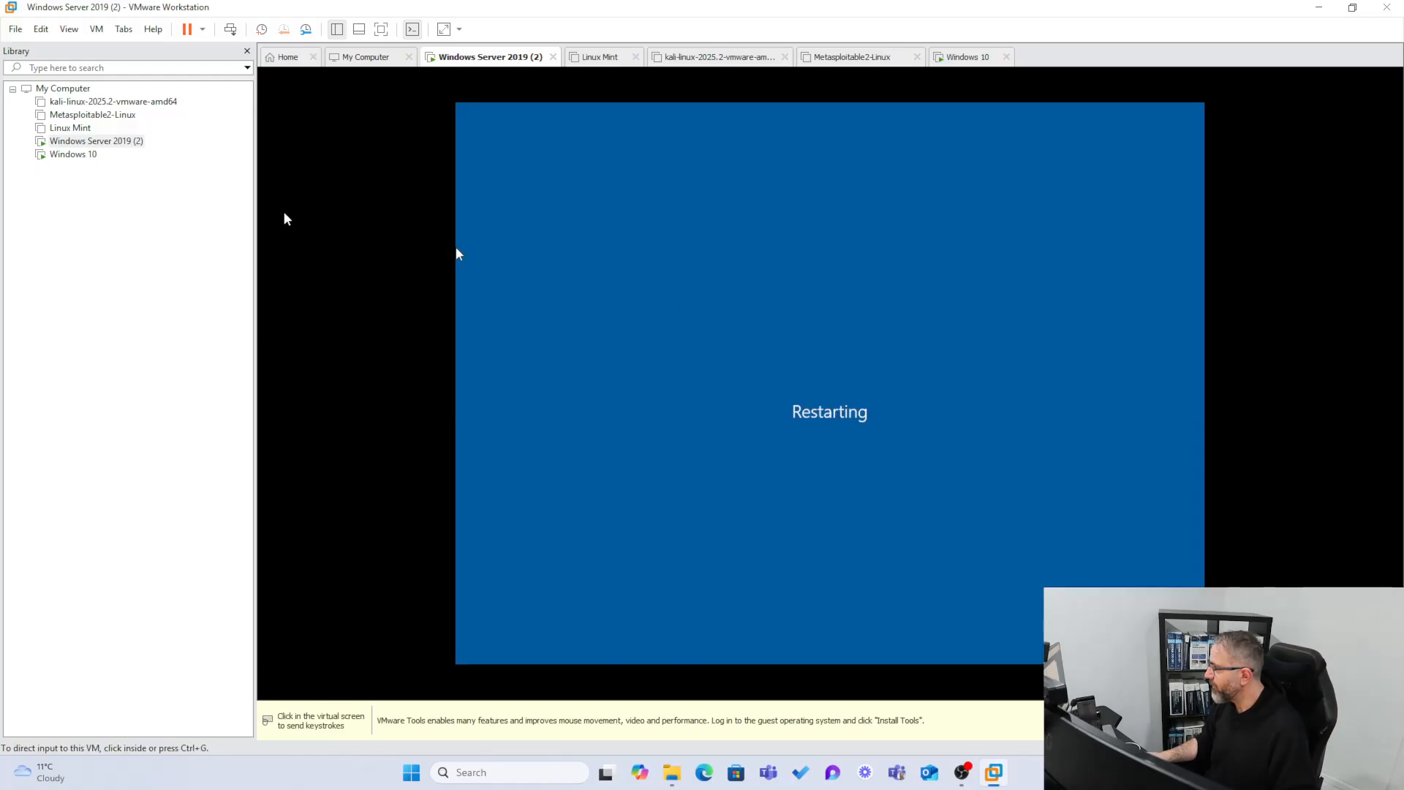
Sign in to the rebooted Windows Server 2019 VM as Administrator with its password.
{"action": "left_click", "coordinate": [73, 155]}
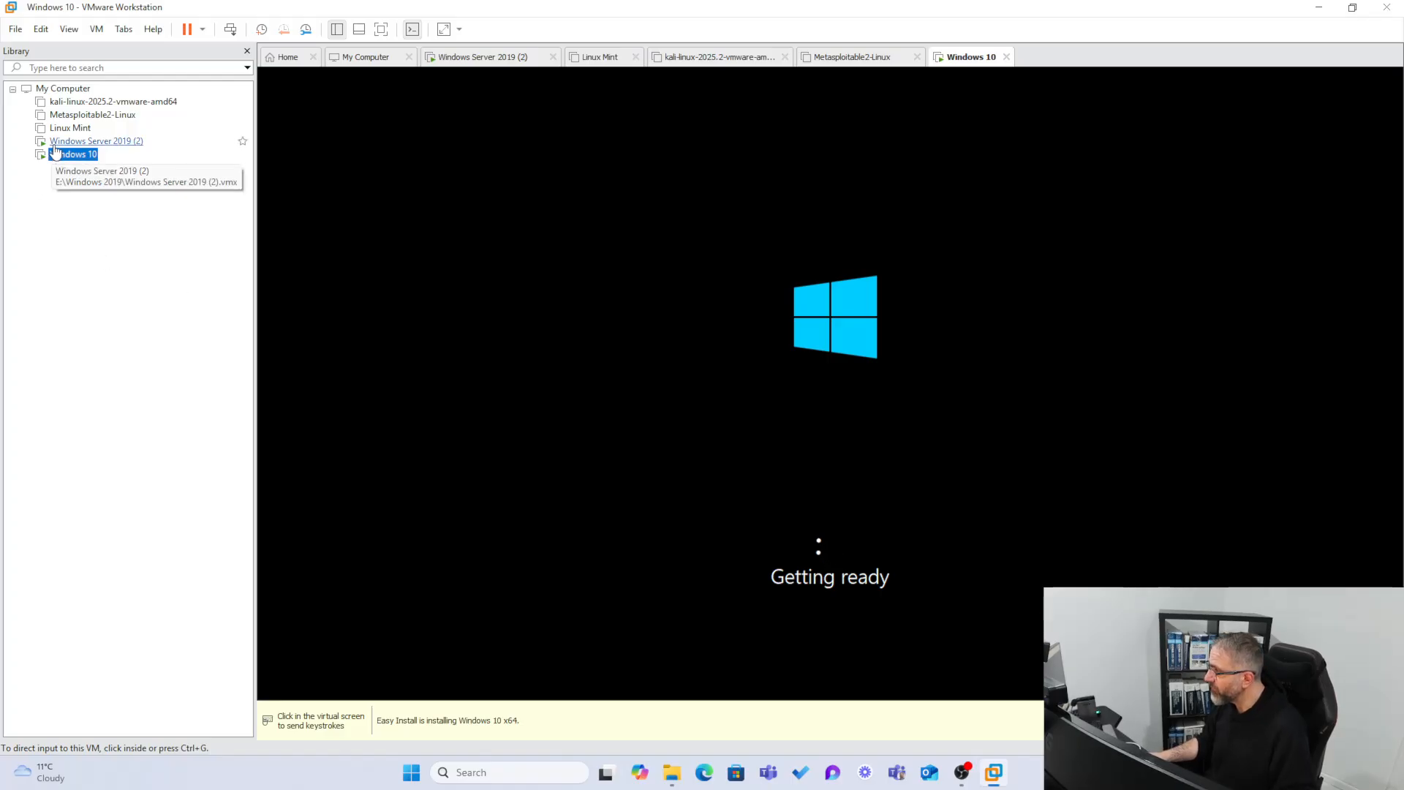
{"action": "left_click", "coordinate": [57, 143]}
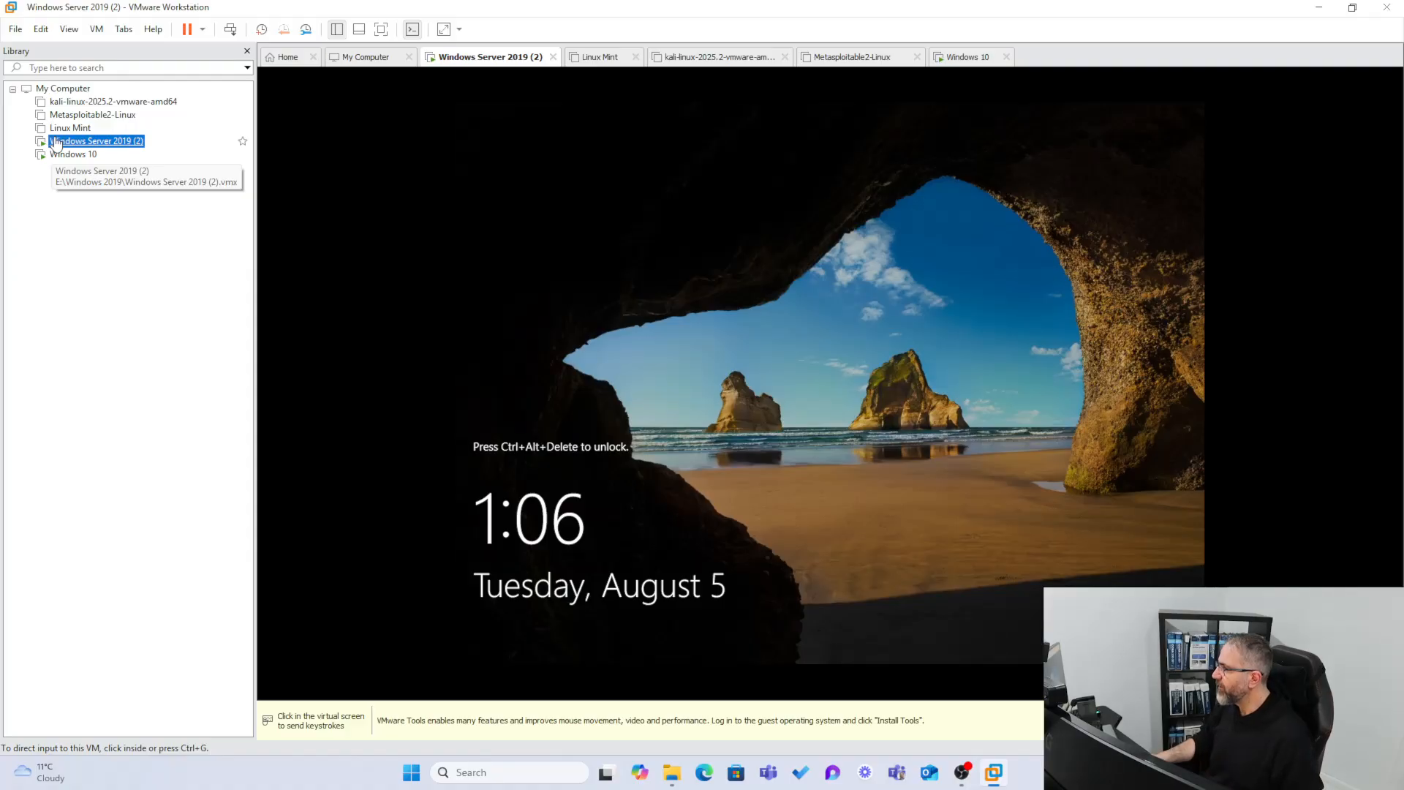
{"action": "left_click", "coordinate": [226, 36]}
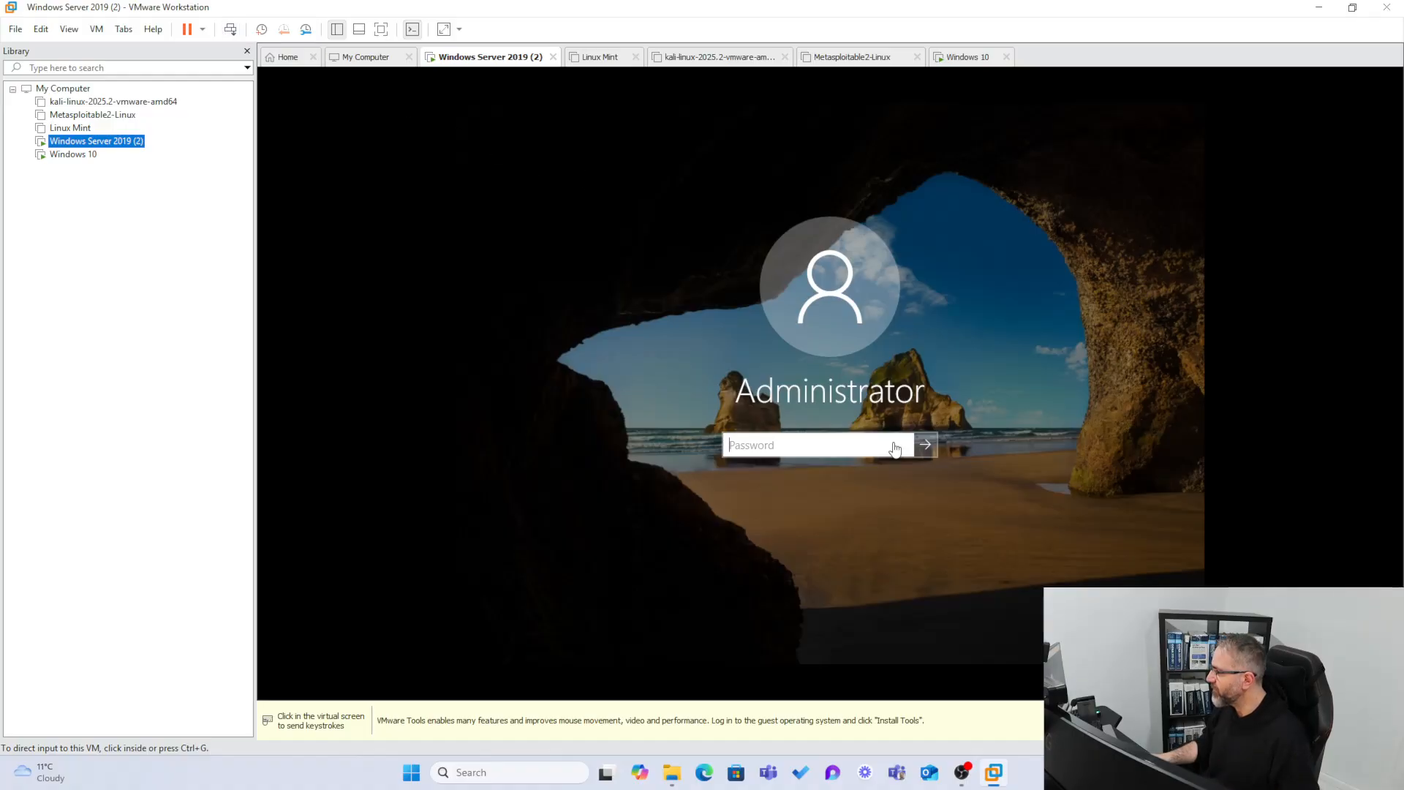
{"action": "left_click", "coordinate": [807, 442]}
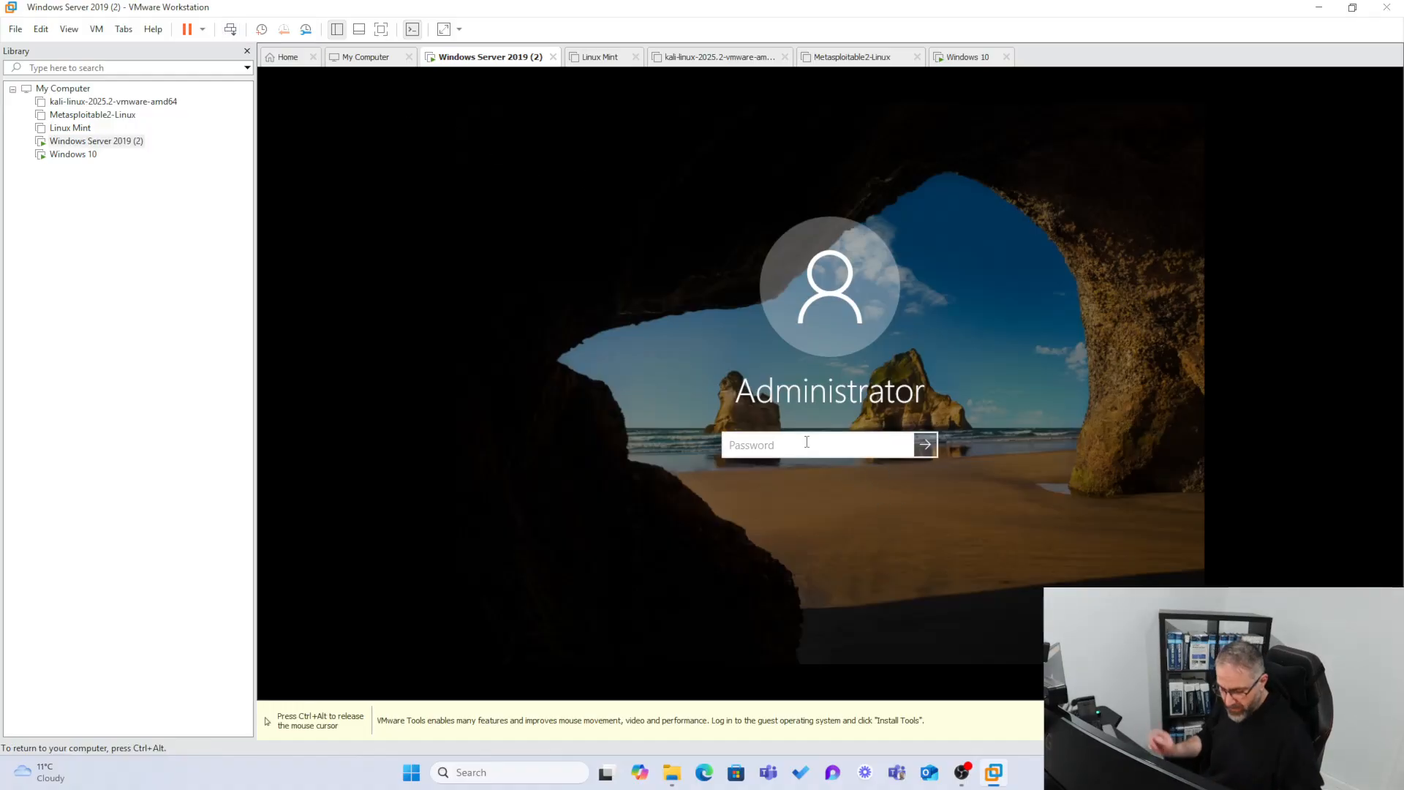
{"action": "type", "text": "••••••••"}
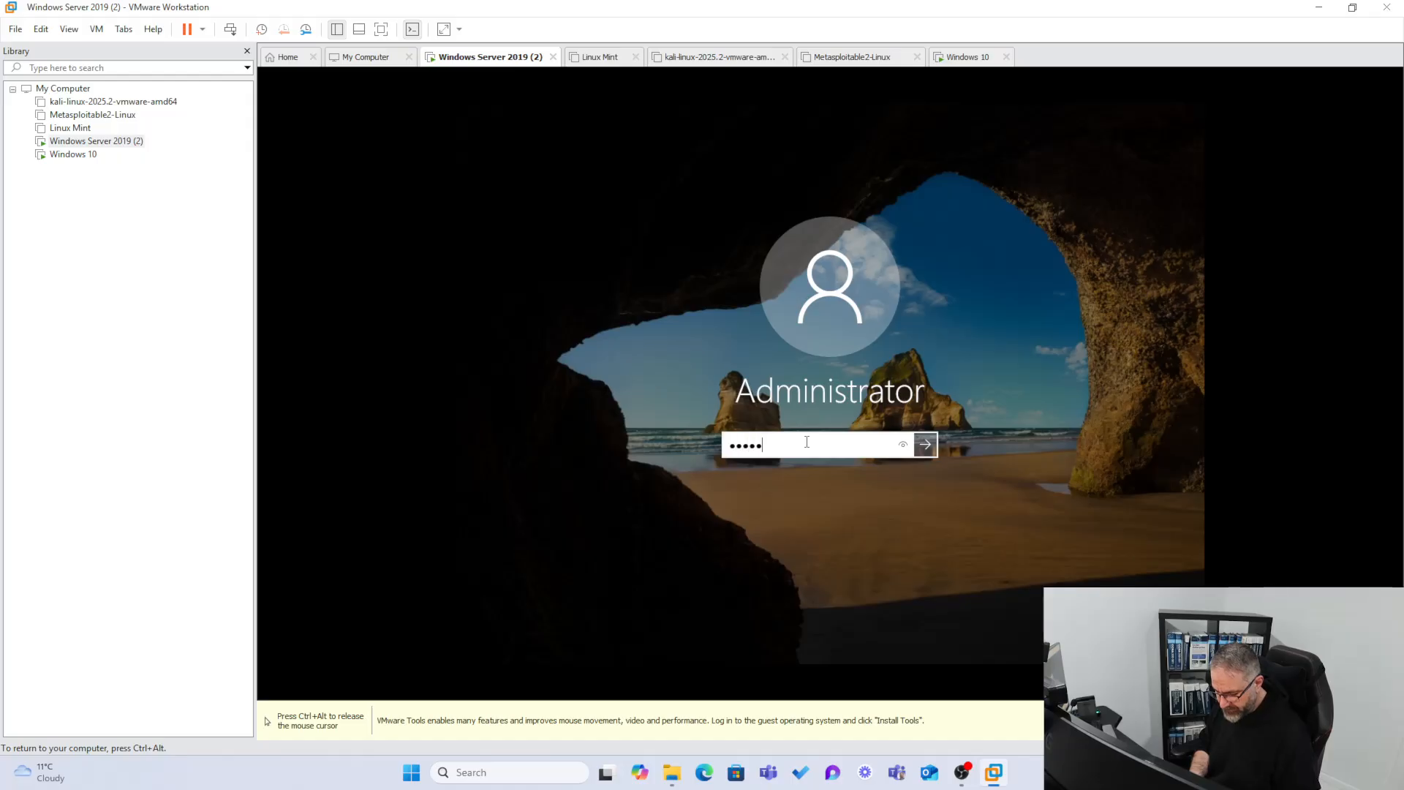
{"action": "key", "text": "Return"}
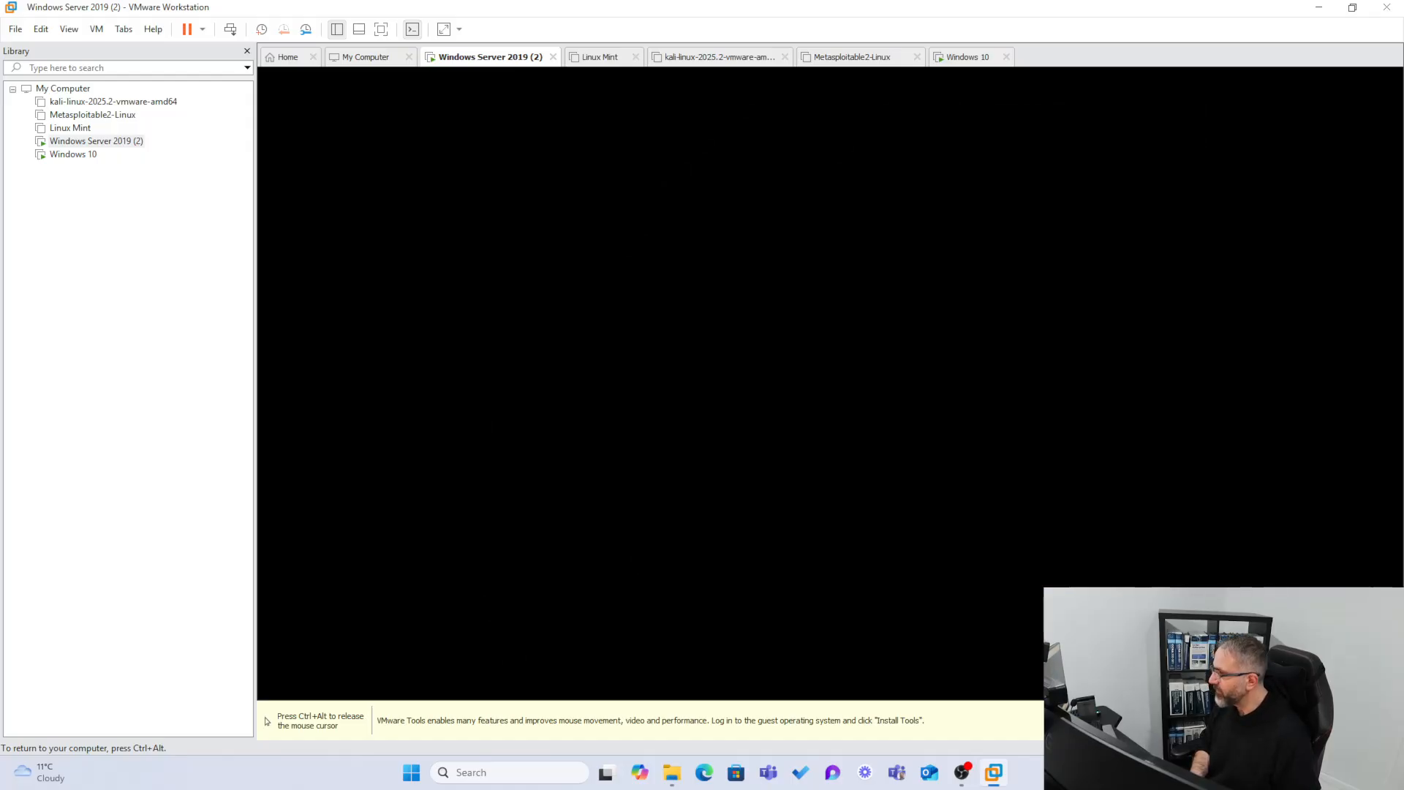
{"action": "key", "text": "ctrl+alt"}
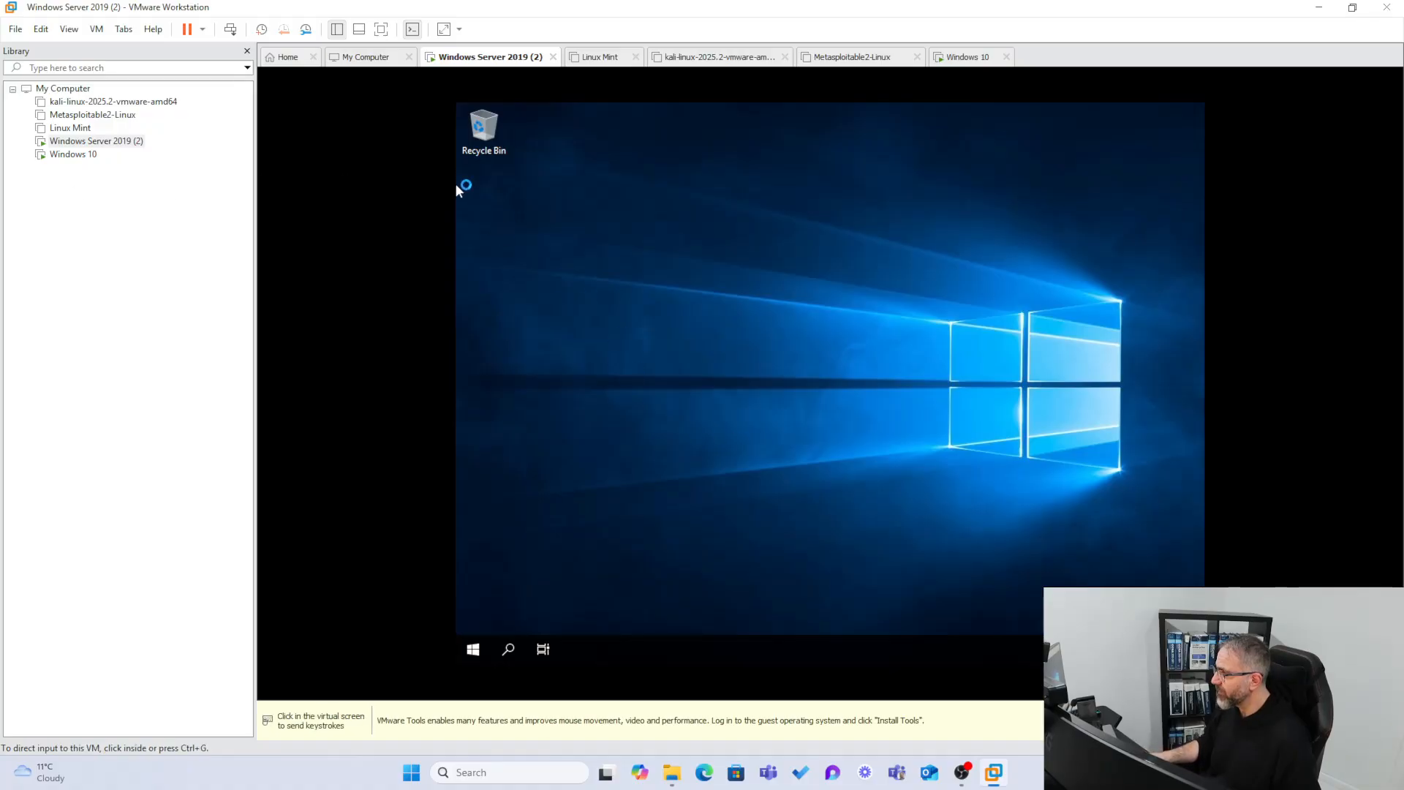
After checking the Windows 10 VM, minimize Server Manager on the server and open File Explorer.
{"action": "left_click", "coordinate": [63, 156]}
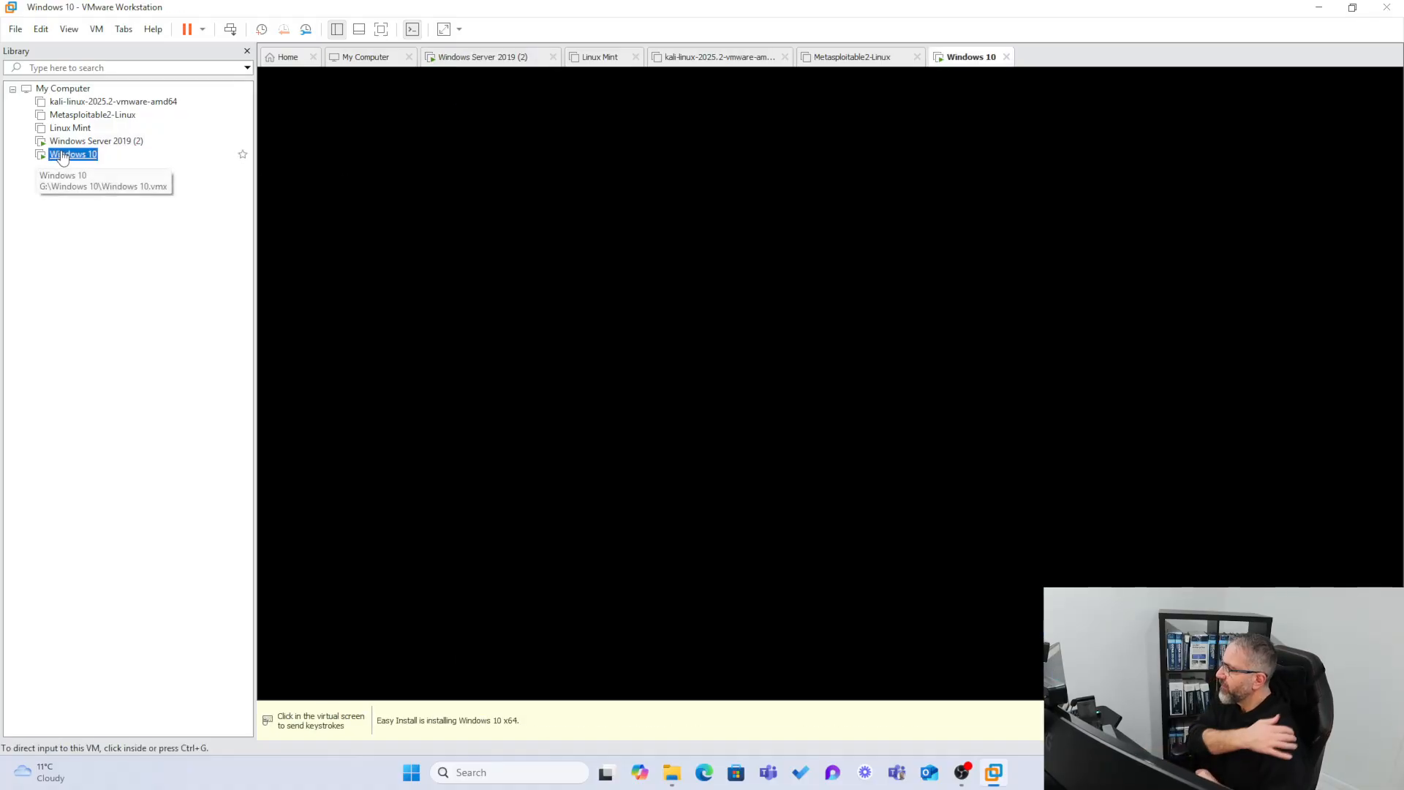
{"action": "left_click", "coordinate": [109, 142]}
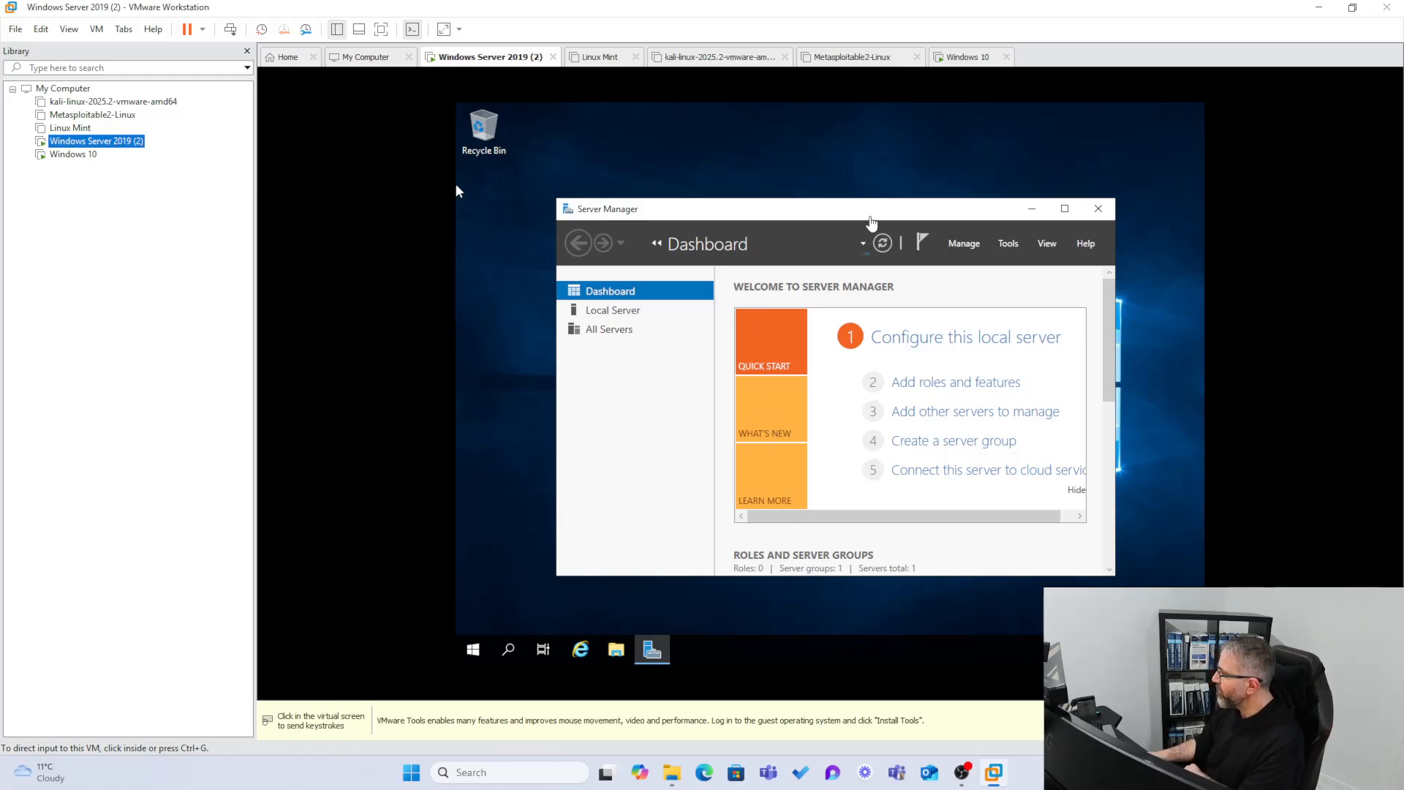
{"action": "left_click", "coordinate": [865, 192]}
{"action": "left_click_drag", "start_coordinate": [871, 211], "coordinate": [848, 149]}
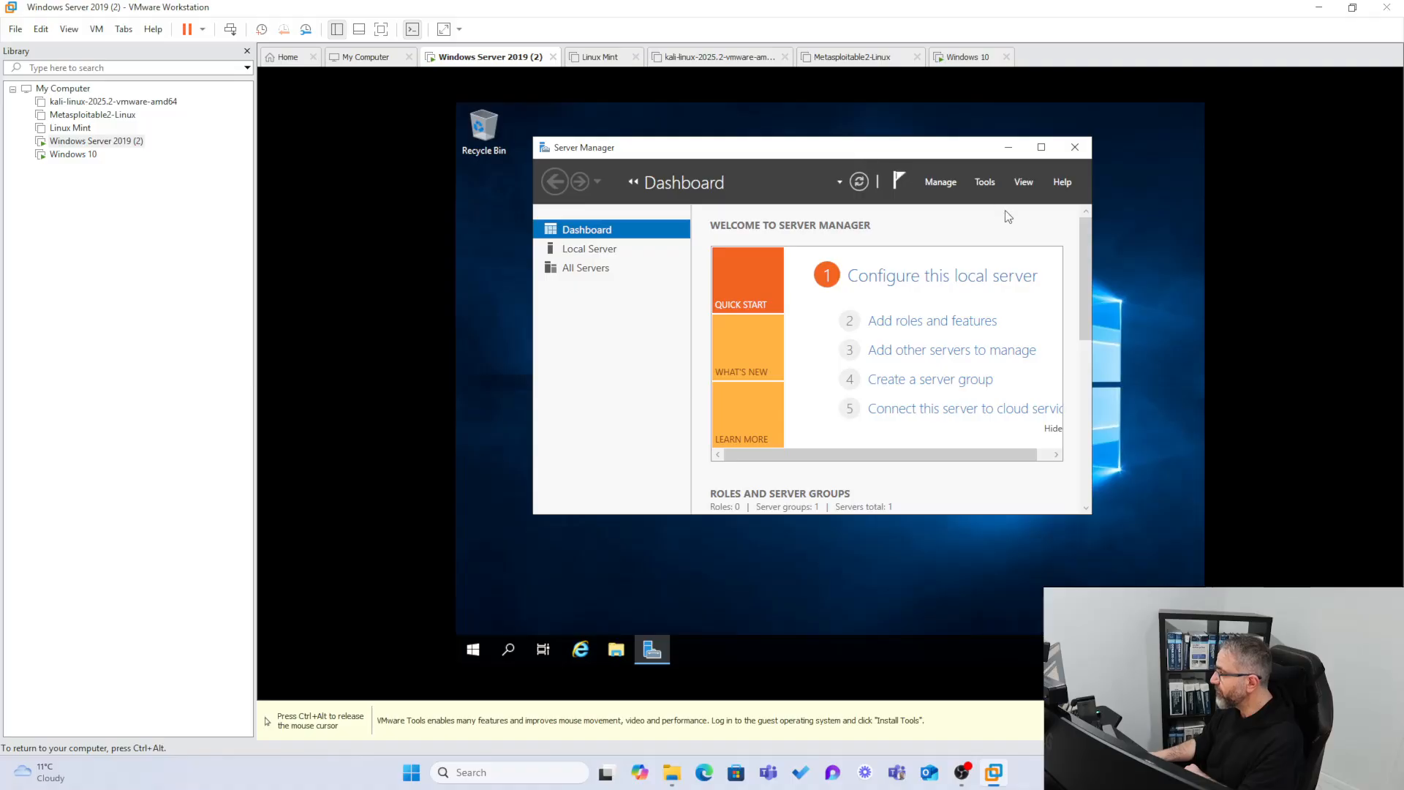
{"action": "left_click", "coordinate": [1008, 148]}
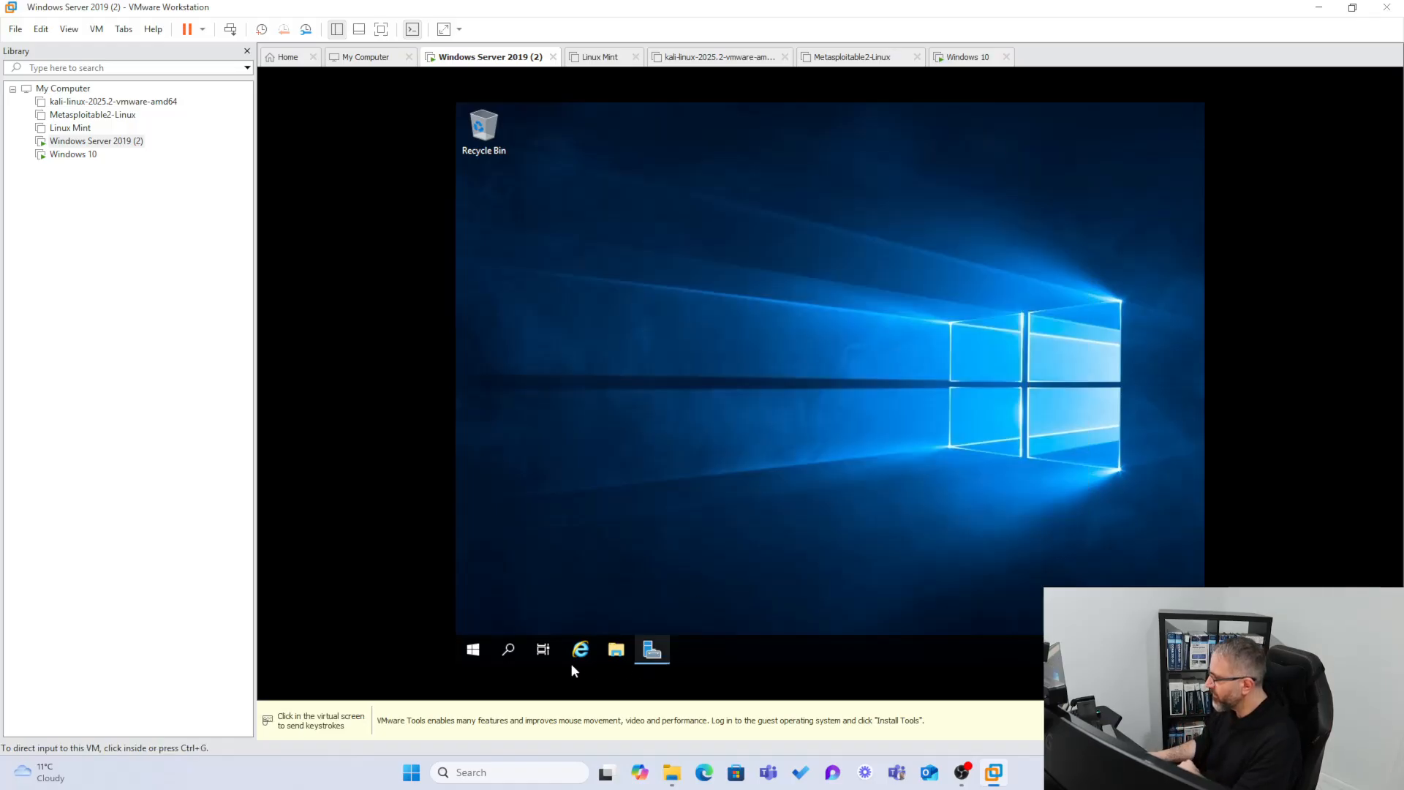
{"action": "mouse_move", "coordinate": [653, 650]}
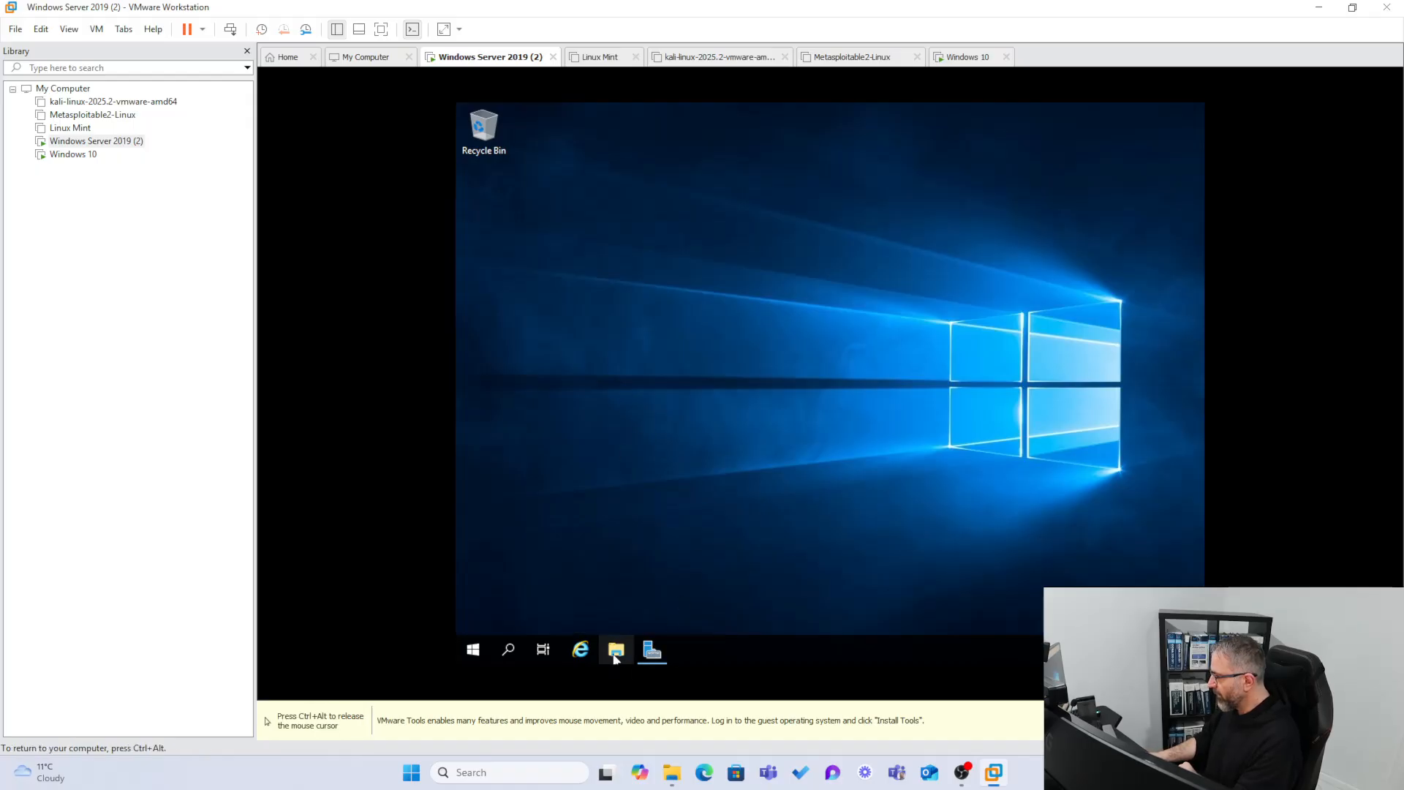
{"action": "left_click", "coordinate": [615, 658]}
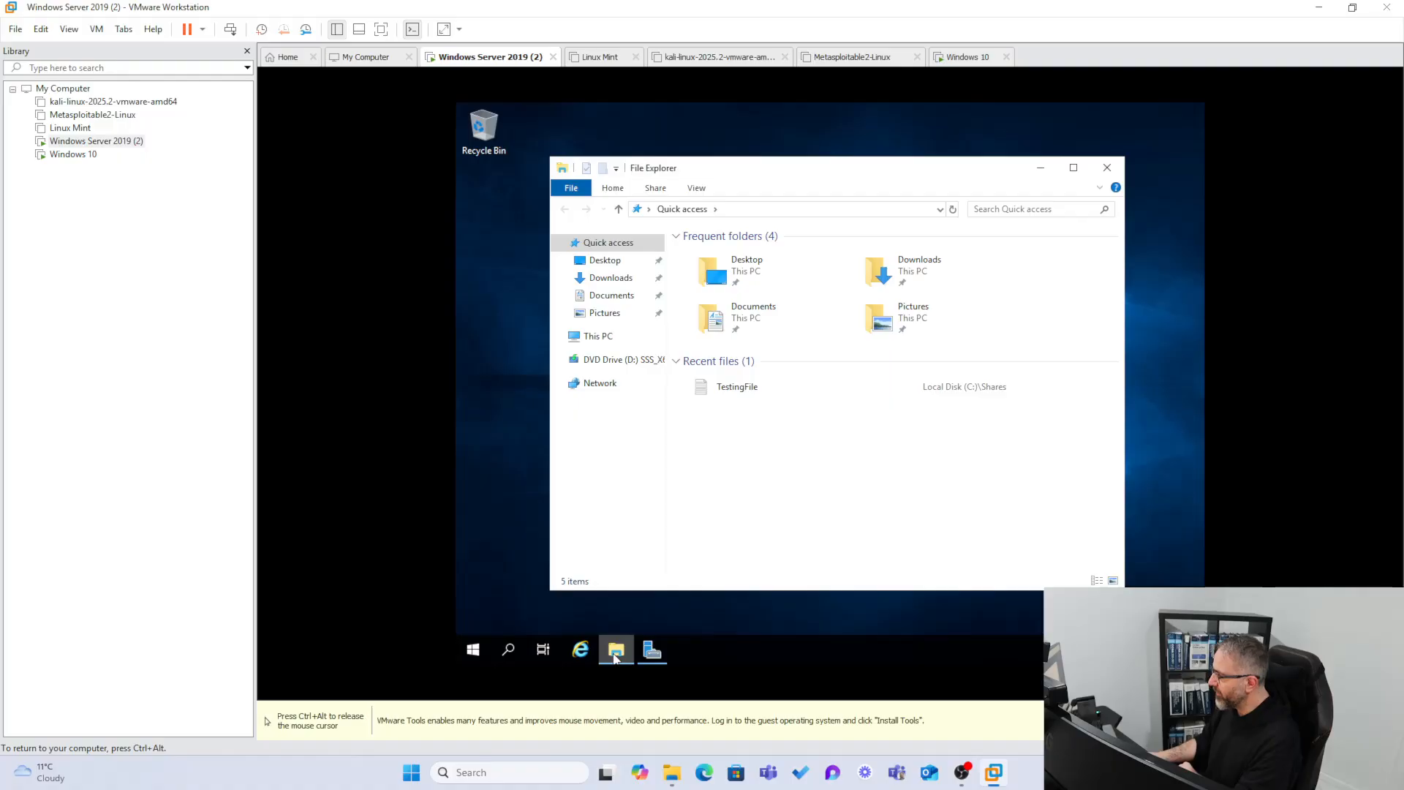
Browse to Local Disk (C:) and open the Shares folder's Sharing properties.
{"action": "left_click", "coordinate": [587, 338]}
{"action": "double_click", "coordinate": [704, 448]}
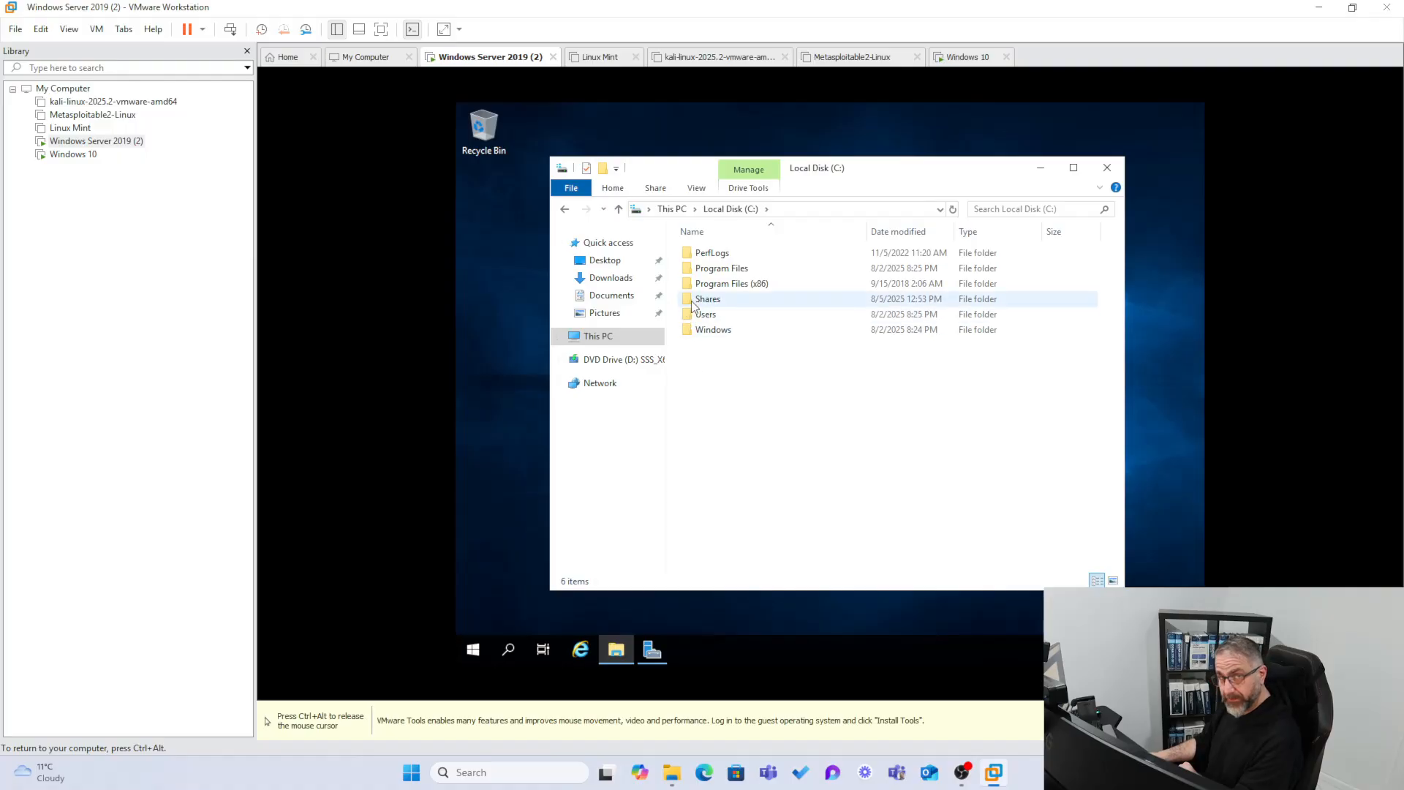
{"action": "right_click", "coordinate": [692, 301]}
{"action": "left_click", "coordinate": [756, 547]}
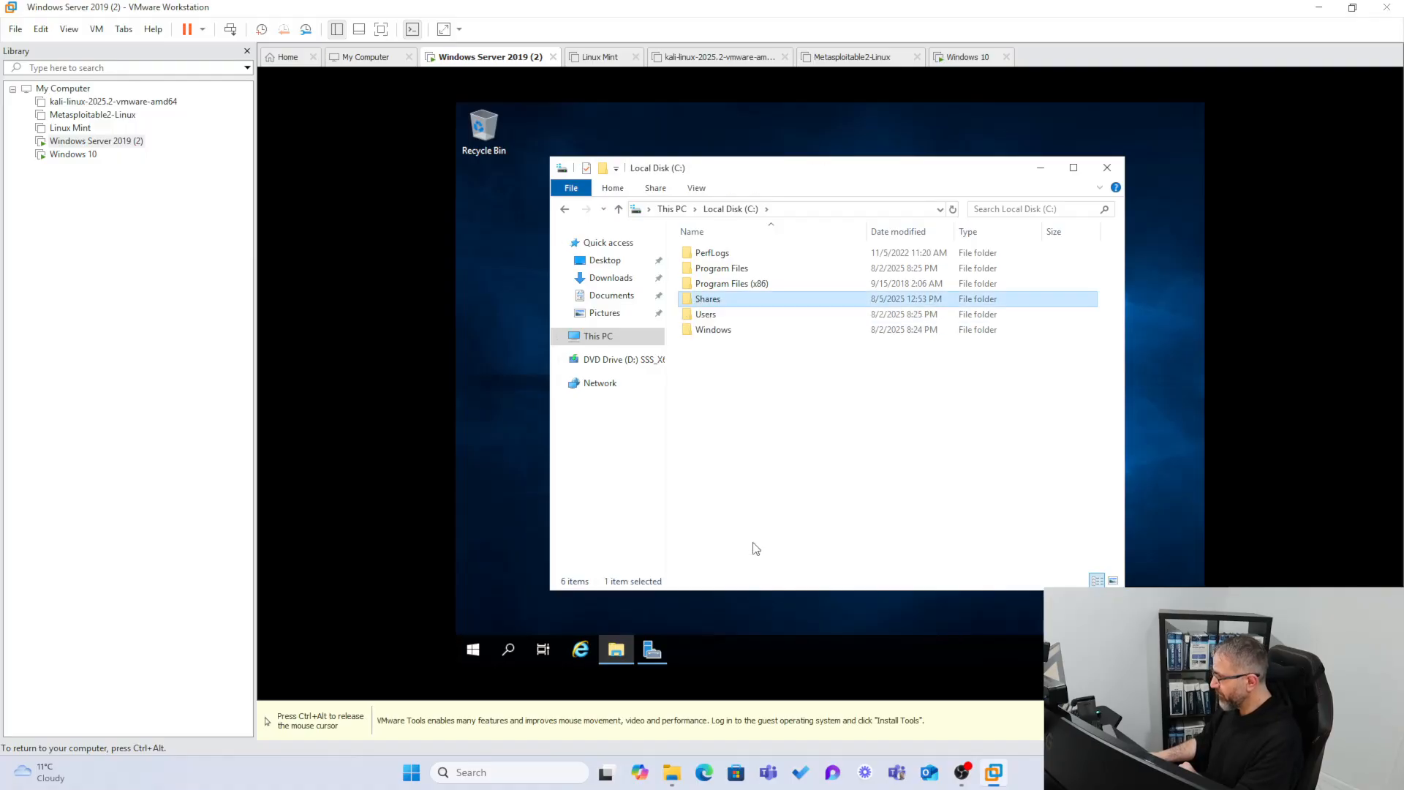
{"action": "left_click", "coordinate": [752, 315]}
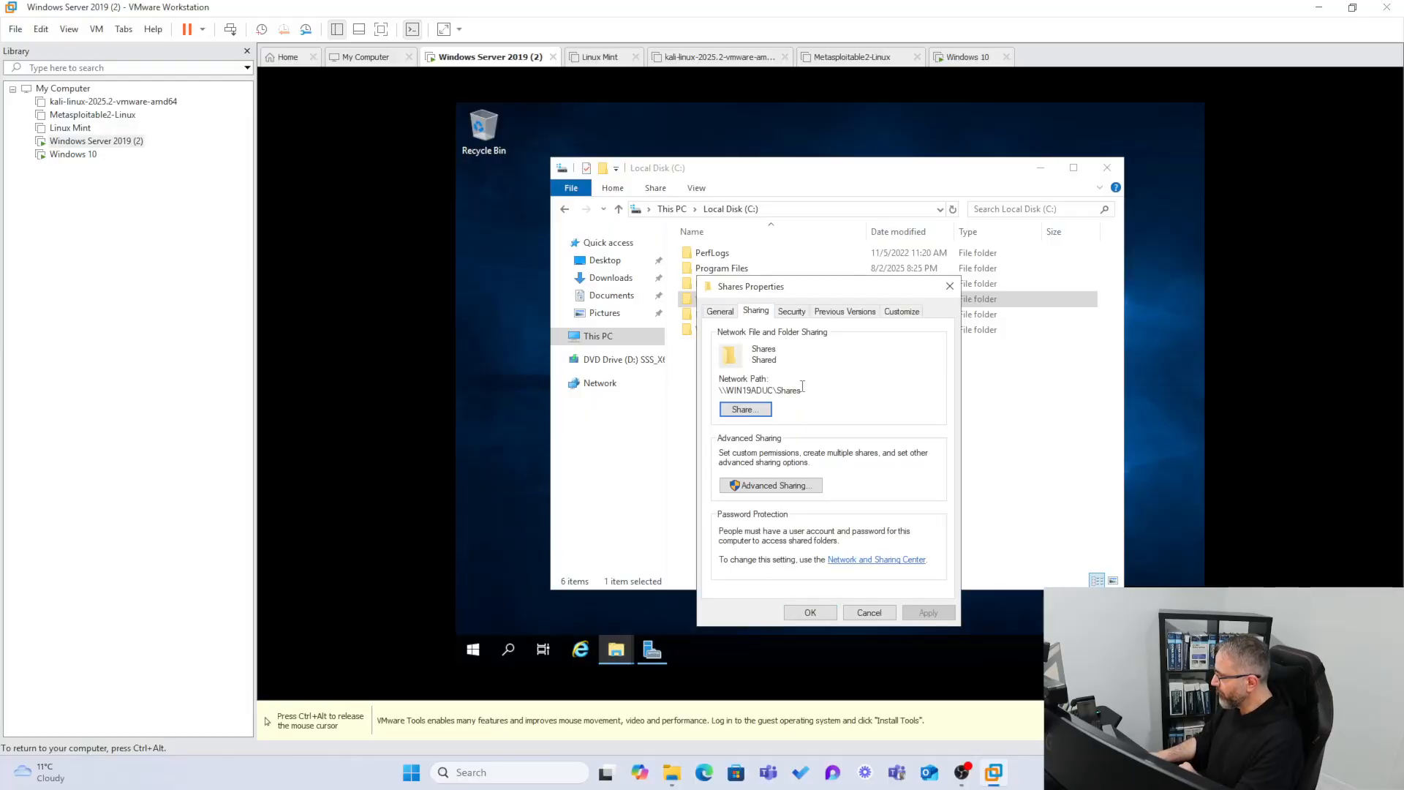
Copy the network path \\WIN19ADUC\Shares and bring up Notepad on the host.
{"action": "left_click_drag", "start_coordinate": [806, 393], "coordinate": [705, 389]}
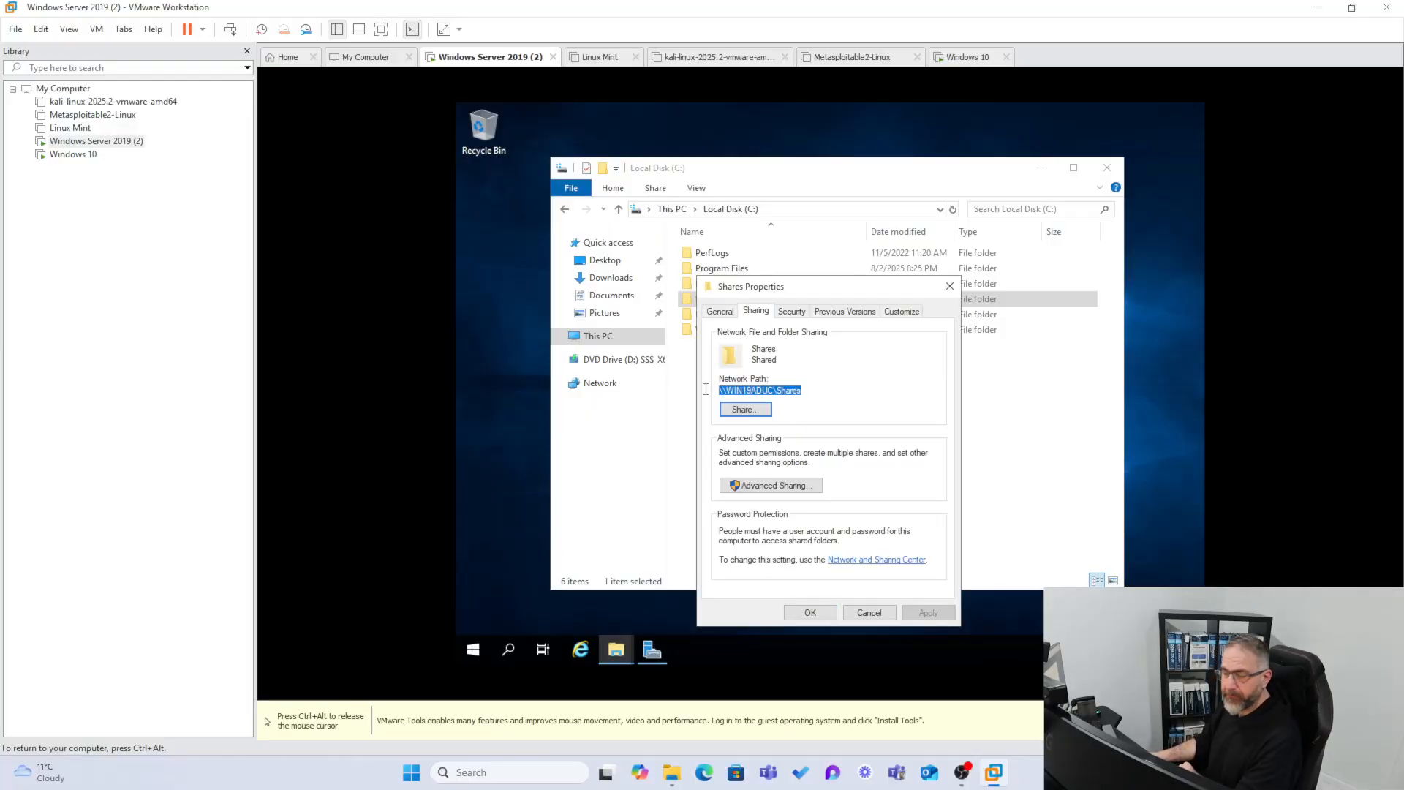
{"action": "right_click", "coordinate": [752, 390]}
{"action": "left_click", "coordinate": [775, 434]}
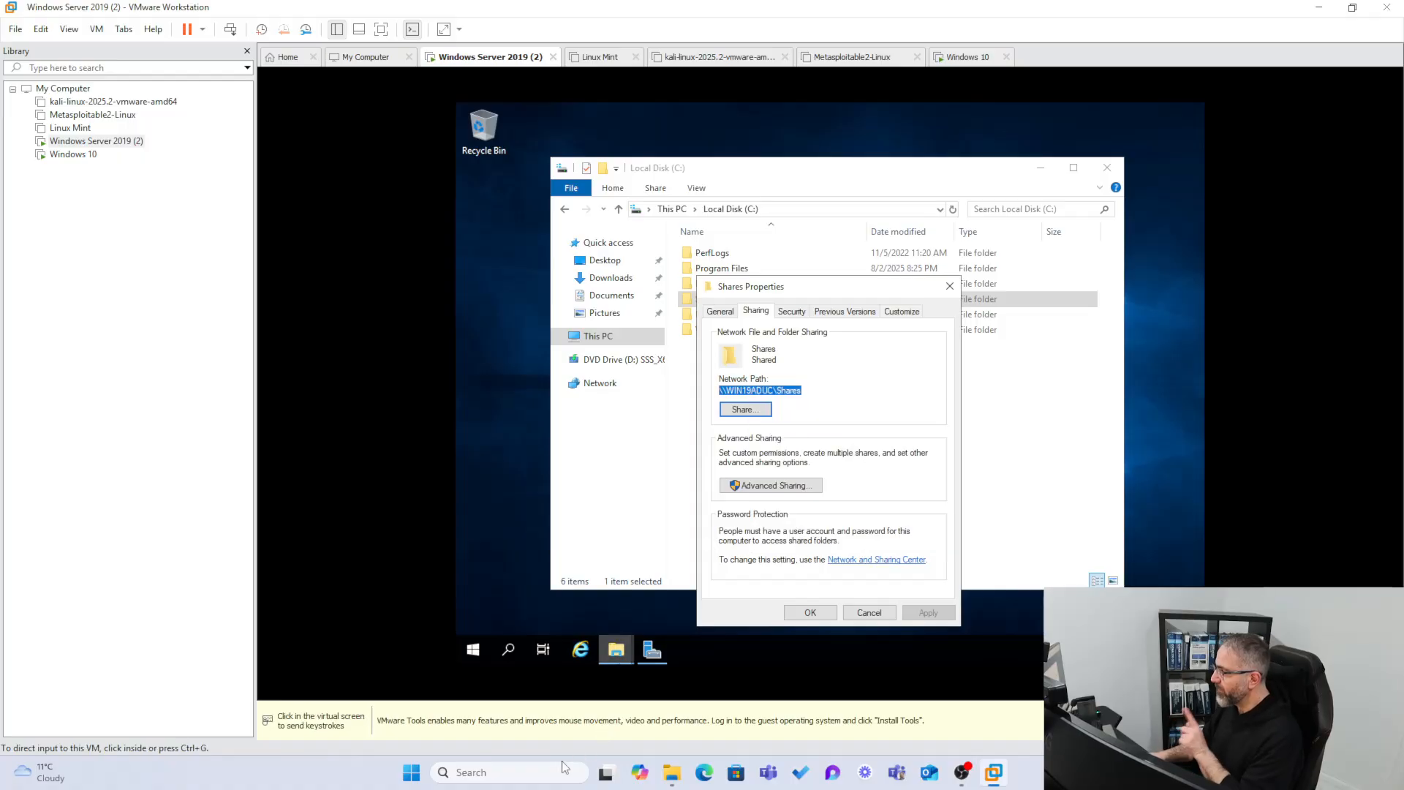
{"action": "mouse_move", "coordinate": [616, 650]}
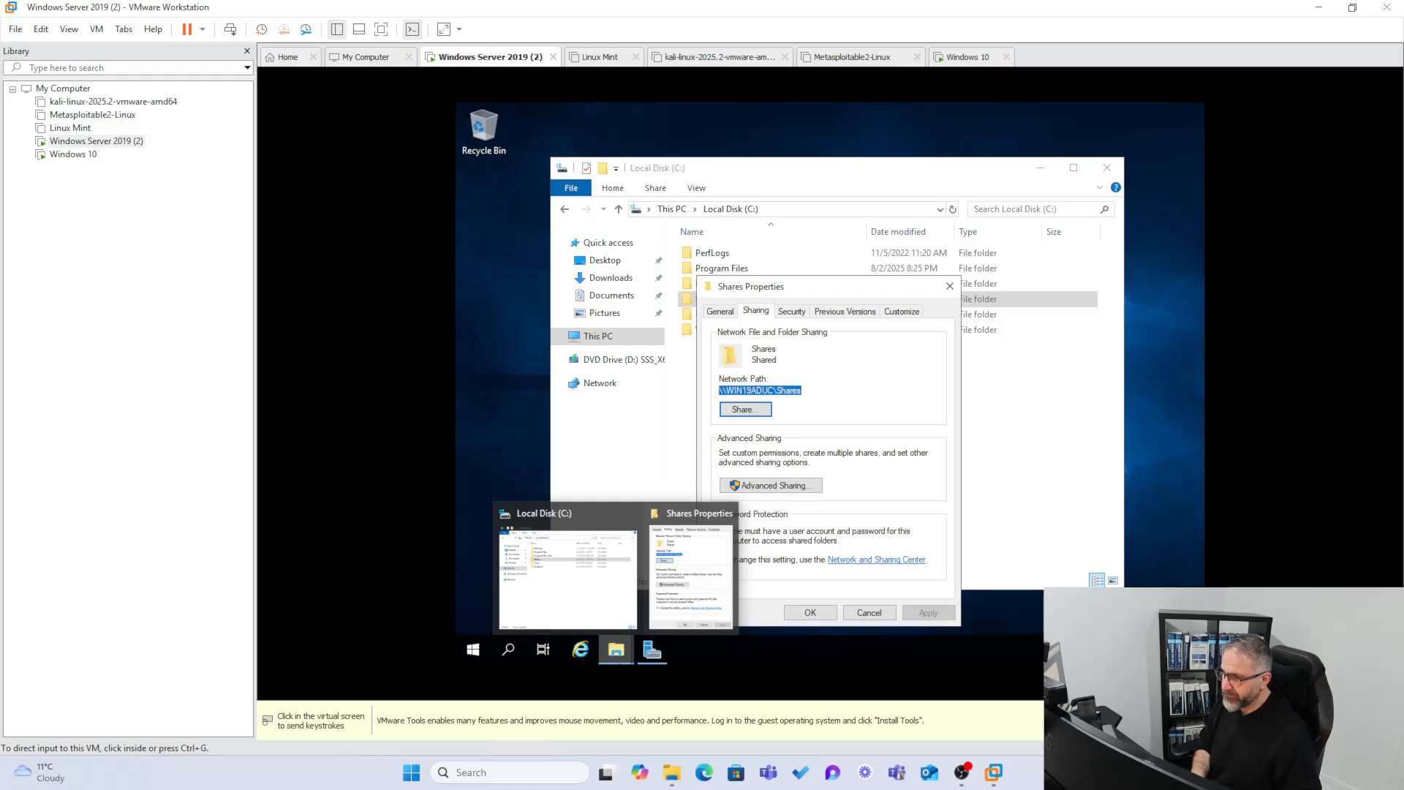
{"action": "key", "text": "Return"}
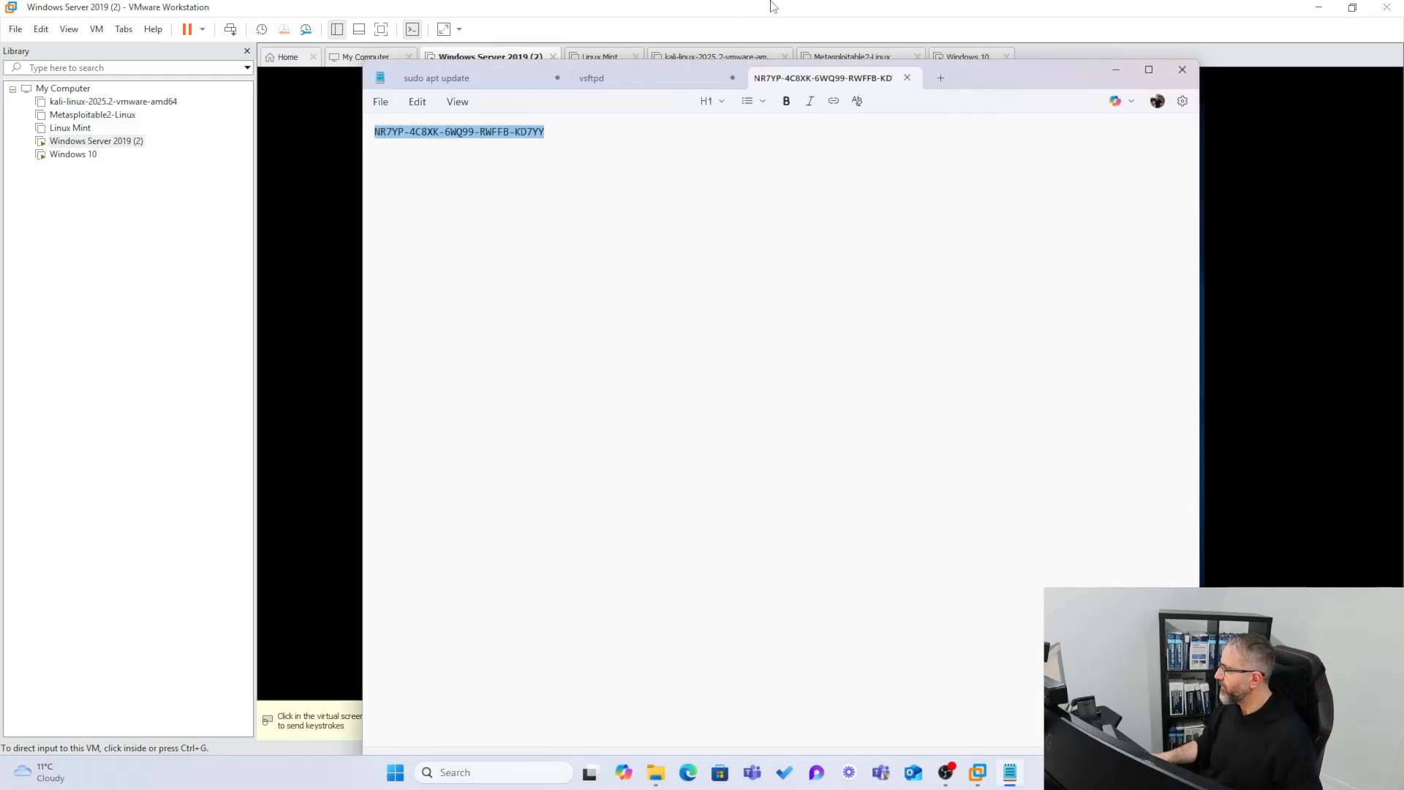
Paste the clipboard into a new Notepad tab and compare it with the existing notes.
{"action": "left_click", "coordinate": [939, 79]}
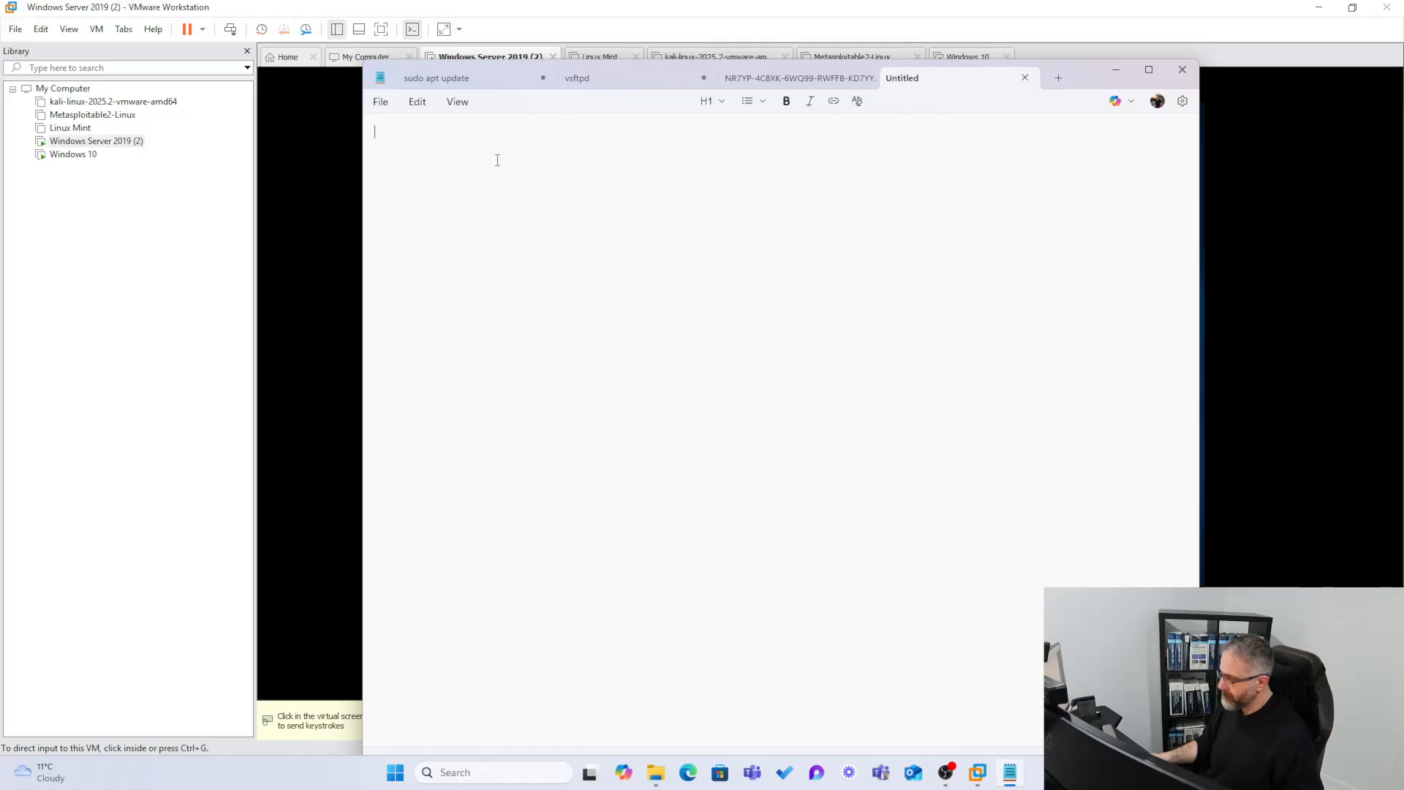
{"action": "key", "text": "ctrl+v"}
{"action": "left_click", "coordinate": [437, 77]}
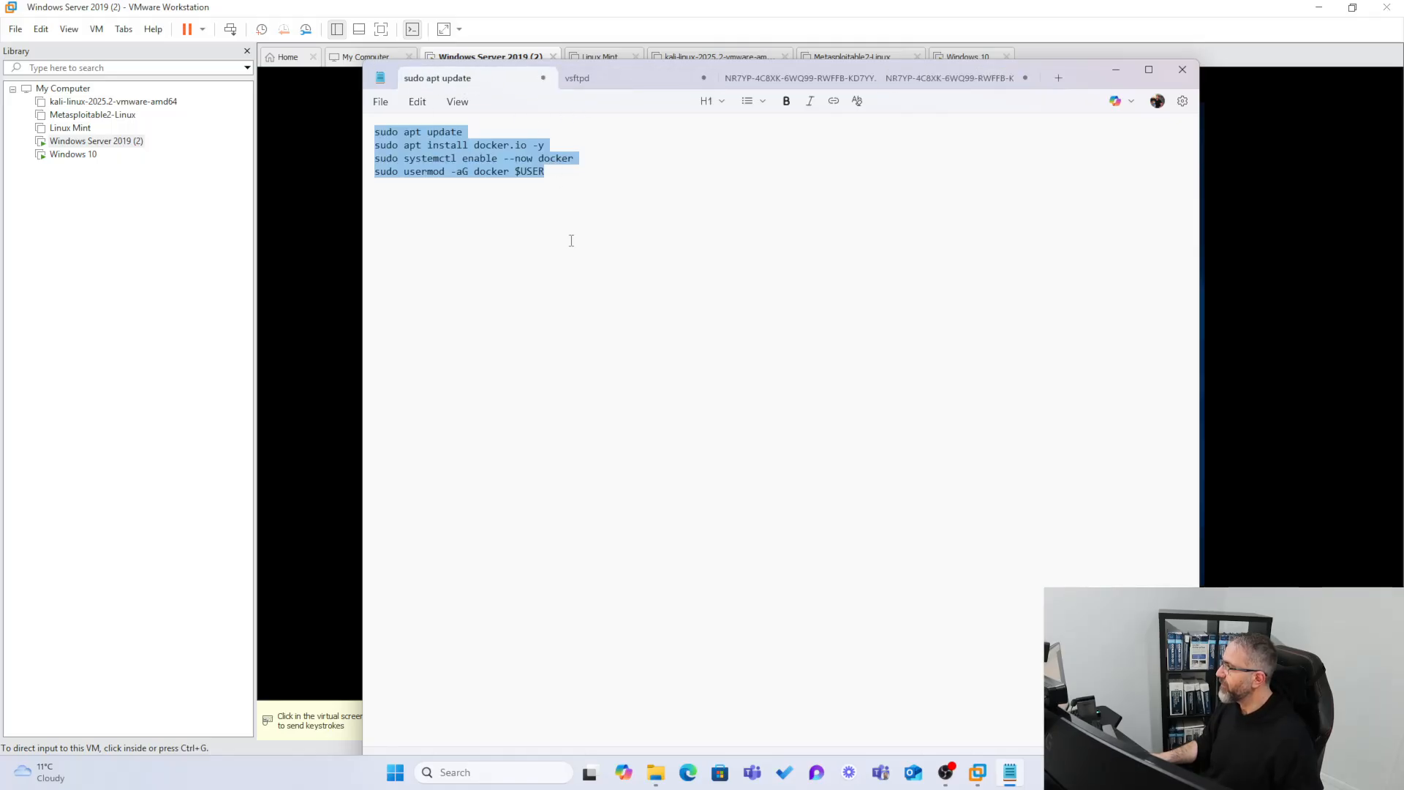
{"action": "left_click", "coordinate": [596, 82]}
{"action": "left_click", "coordinate": [747, 73]}
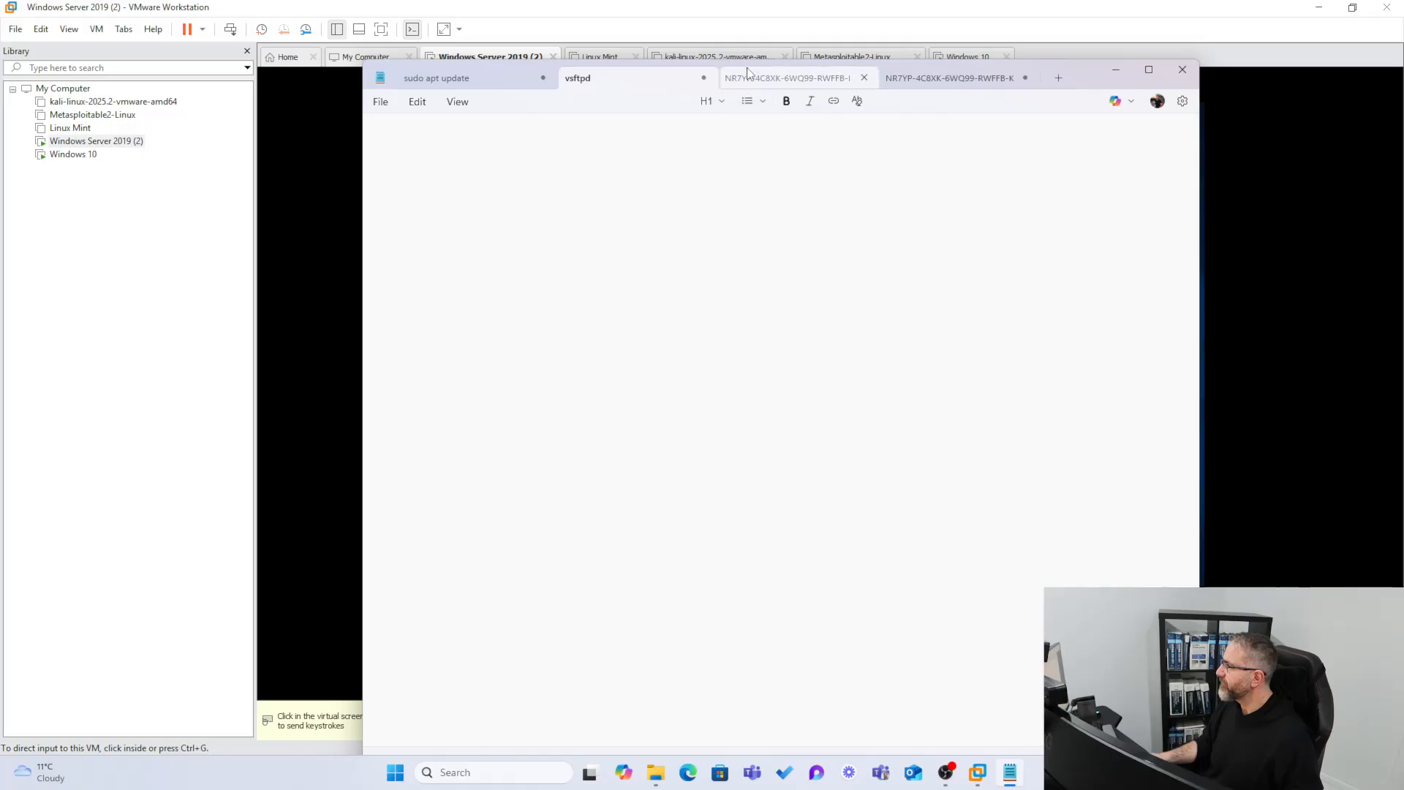
{"action": "left_click", "coordinate": [998, 82]}
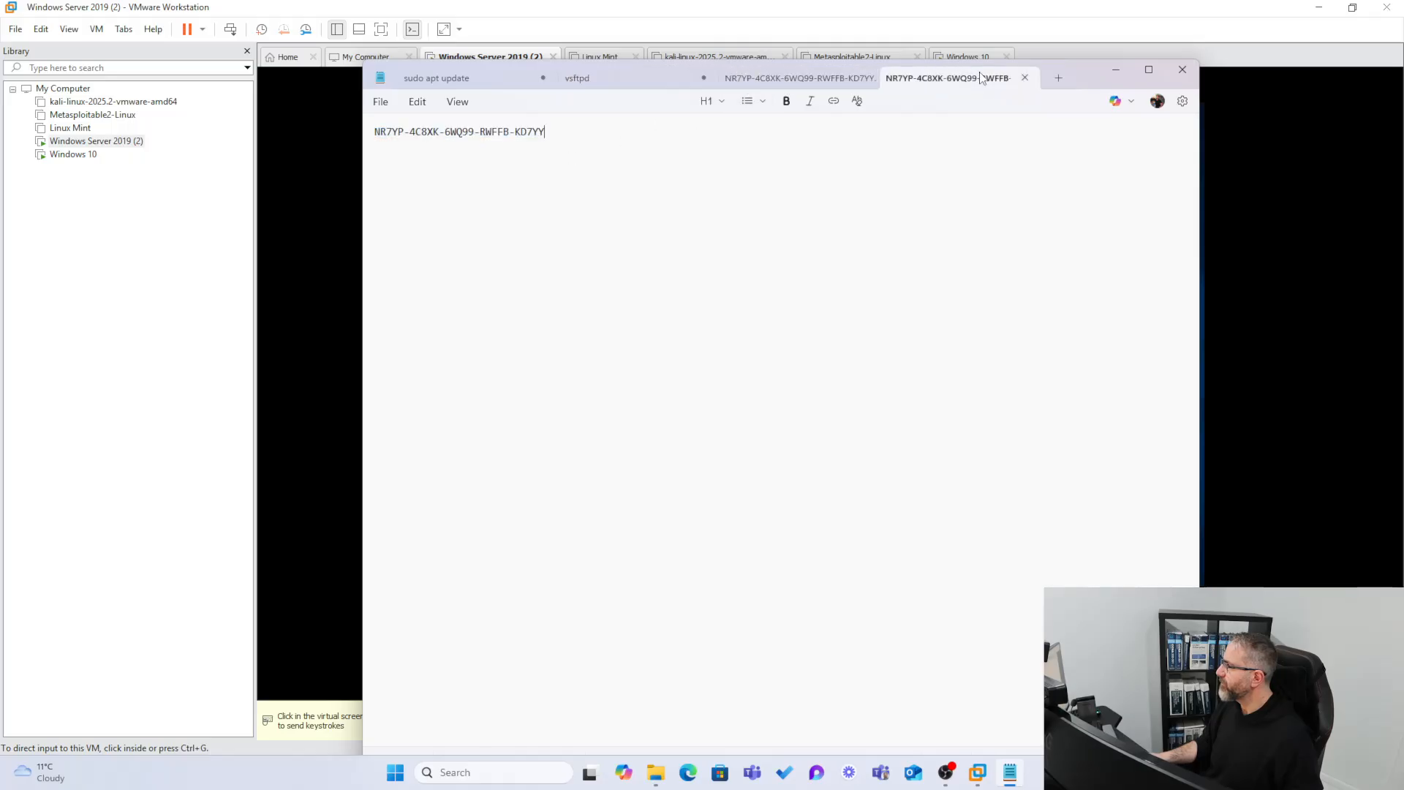
Discard the pasted tab without saving, leave an empty Untitled tab and minimize Notepad.
{"action": "left_click", "coordinate": [1024, 77]}
{"action": "left_click", "coordinate": [810, 460]}
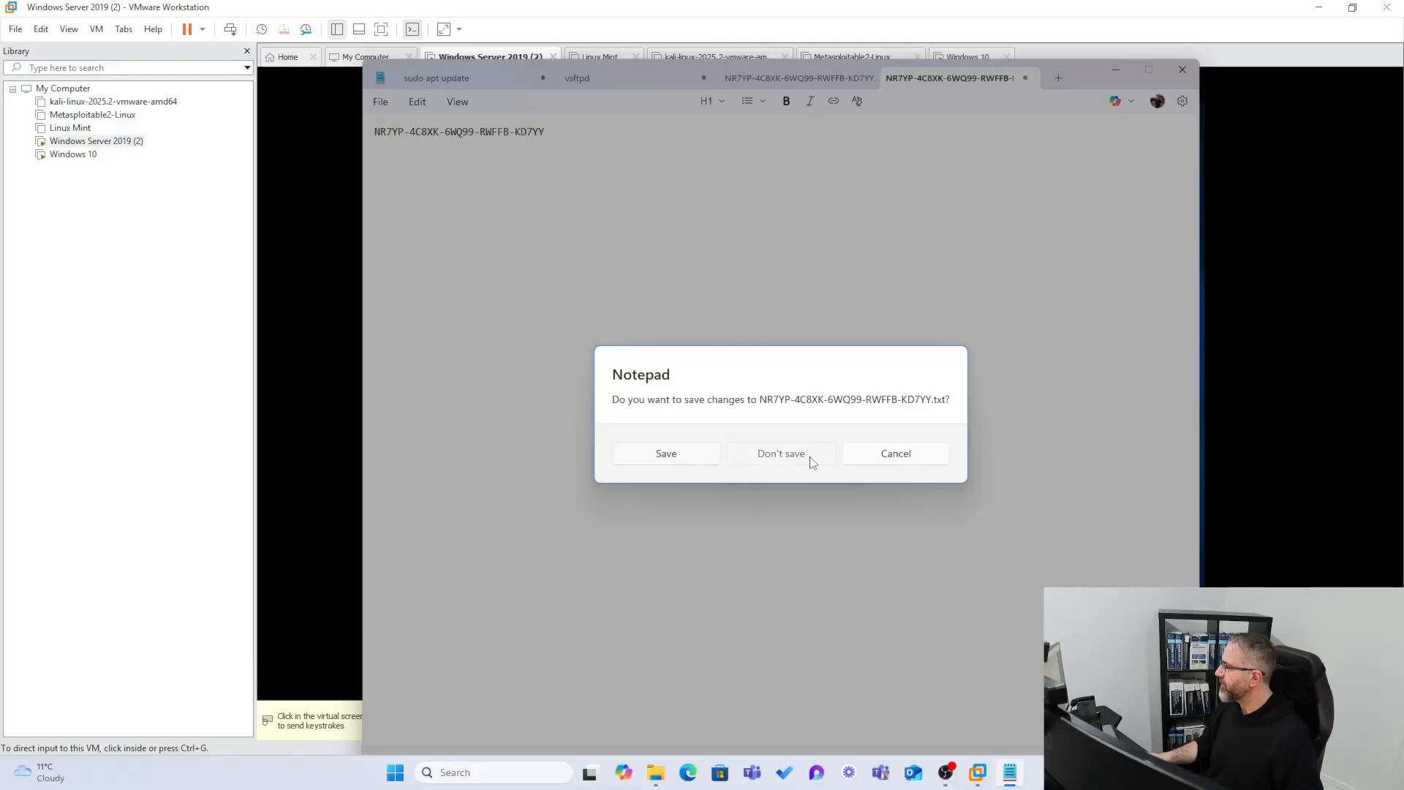
{"action": "left_click", "coordinate": [940, 78]}
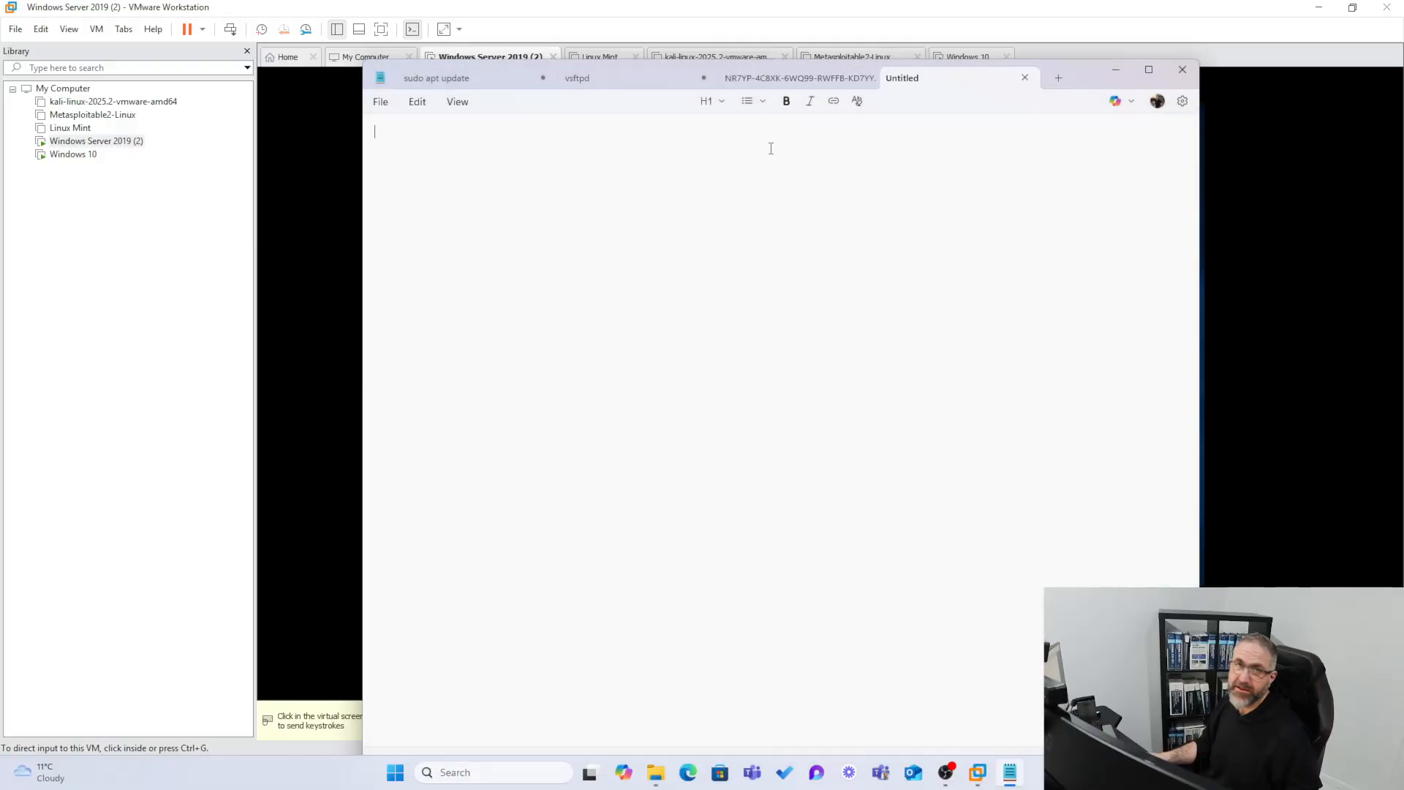
{"action": "left_click", "coordinate": [1116, 70]}
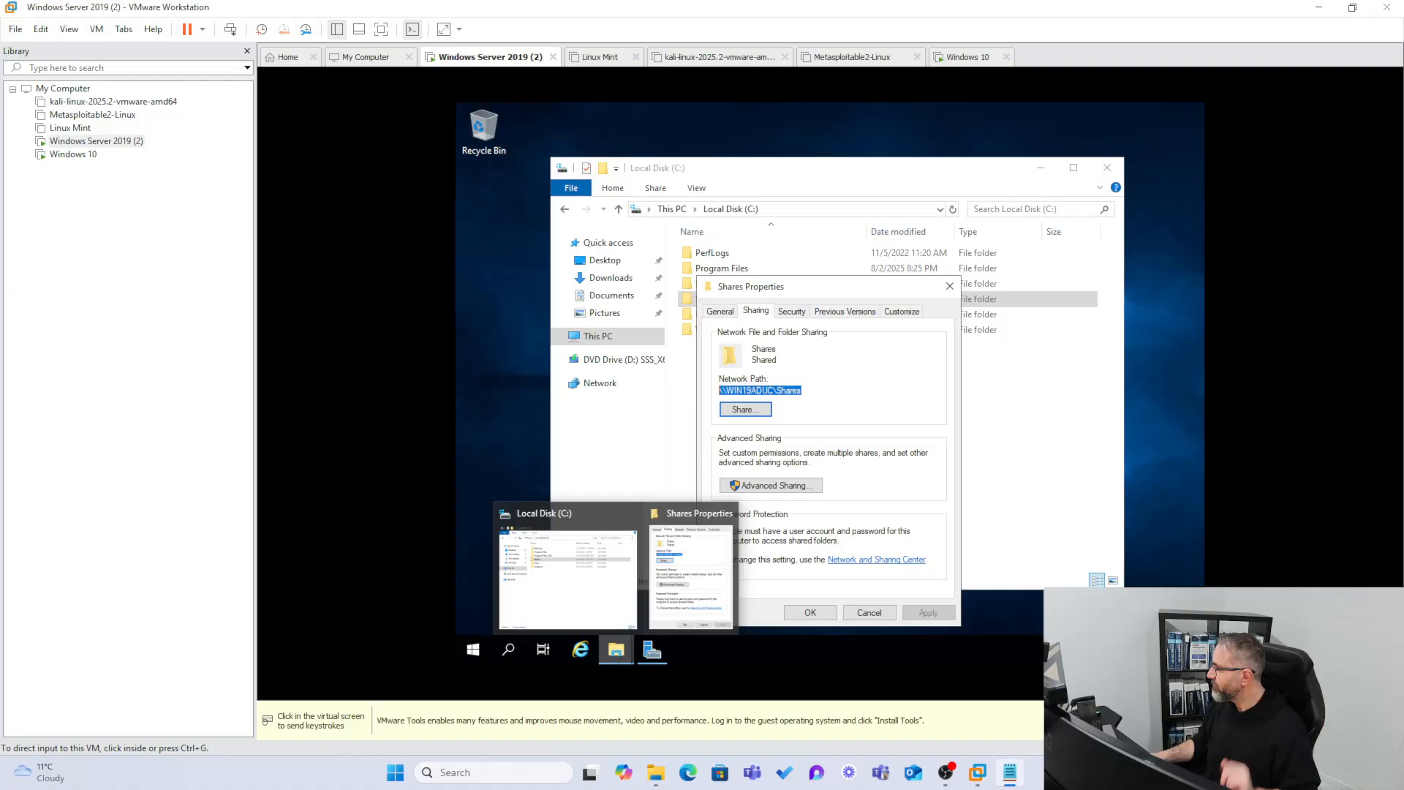
Move the Shares Properties dialog up-left and show its Security tab permissions.
{"action": "left_click", "coordinate": [804, 285]}
{"action": "left_click_drag", "start_coordinate": [804, 285], "coordinate": [700, 192]}
{"action": "key", "text": "ctrl+alt"}
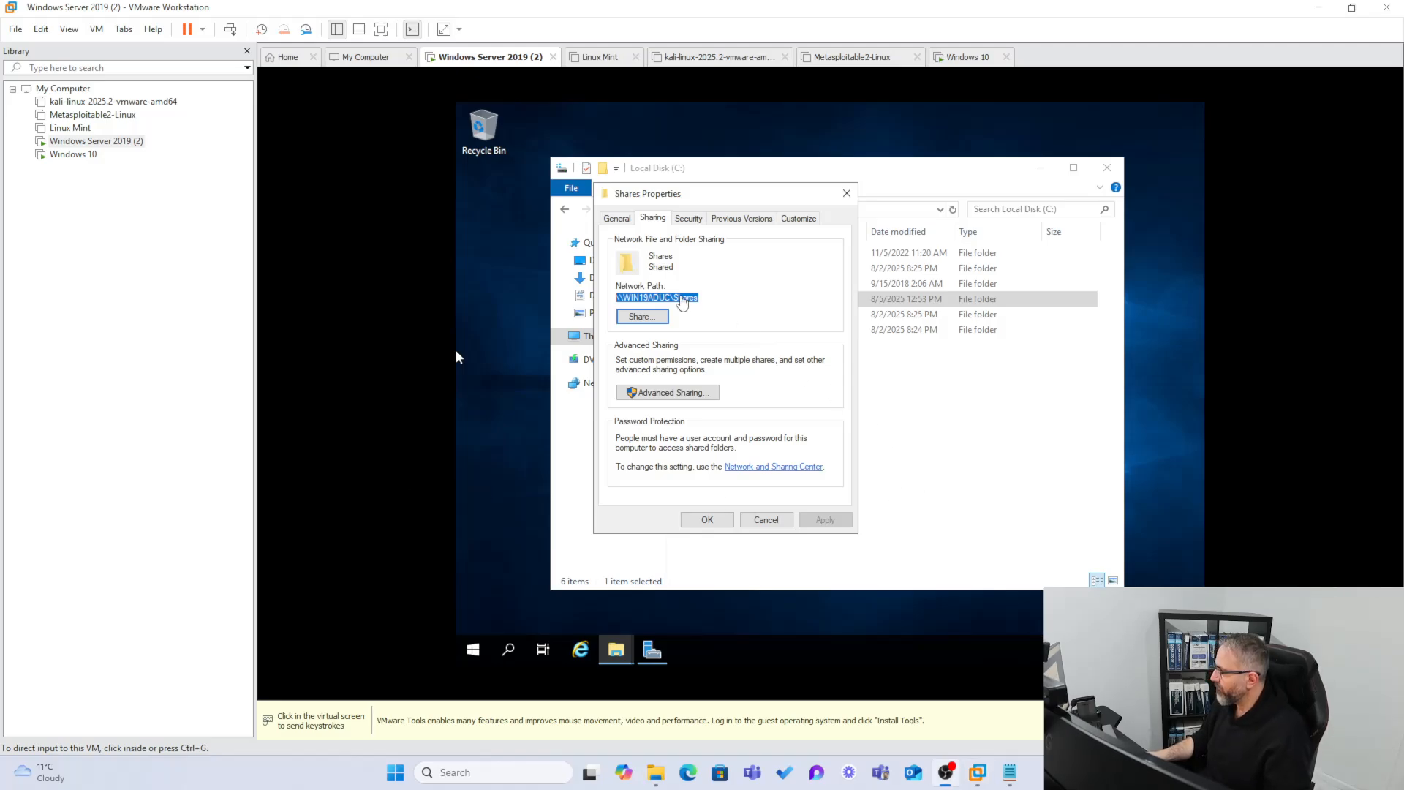
{"action": "left_click", "coordinate": [688, 218]}
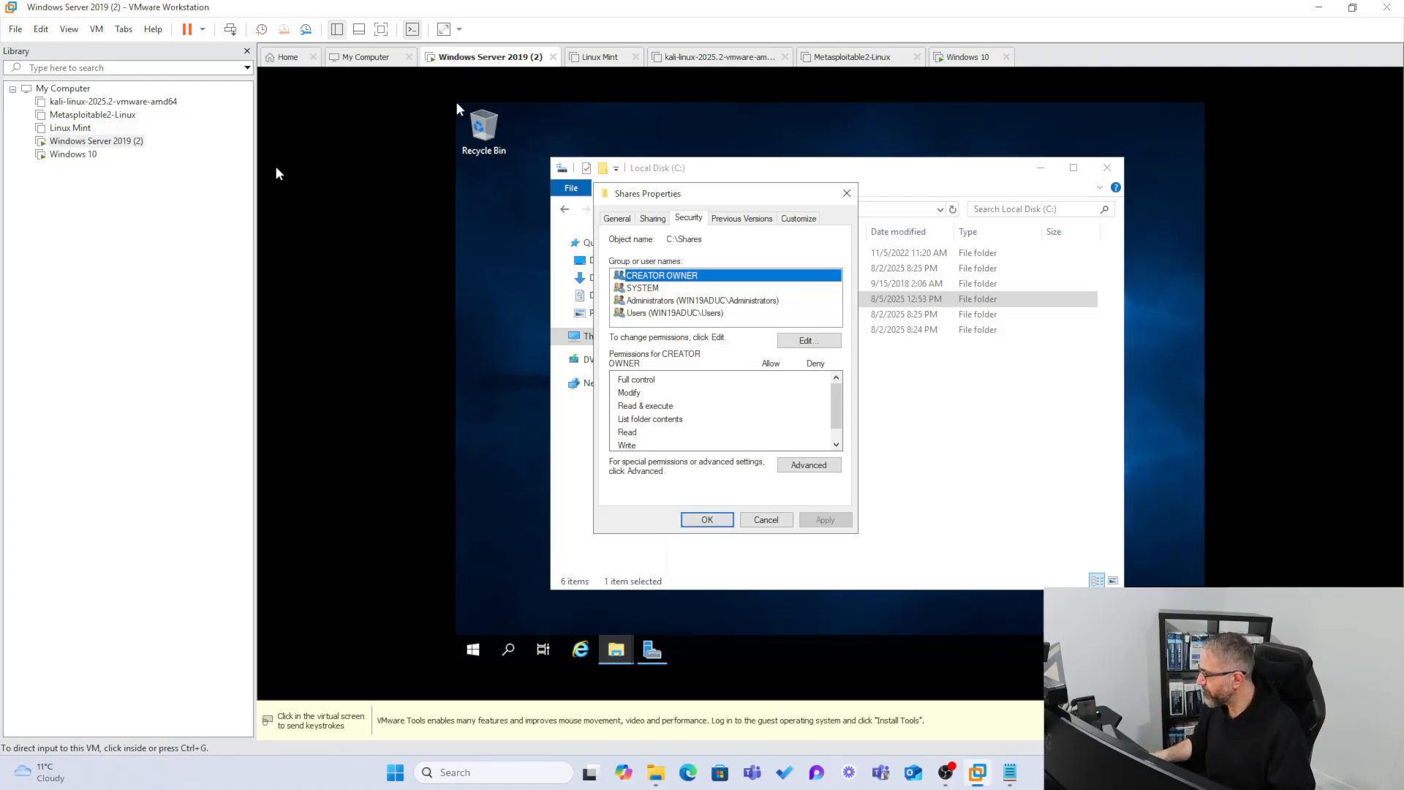
Open Computer Management from the Start context menu and select Local Users and Groups > Users.
{"action": "right_click", "coordinate": [471, 651]}
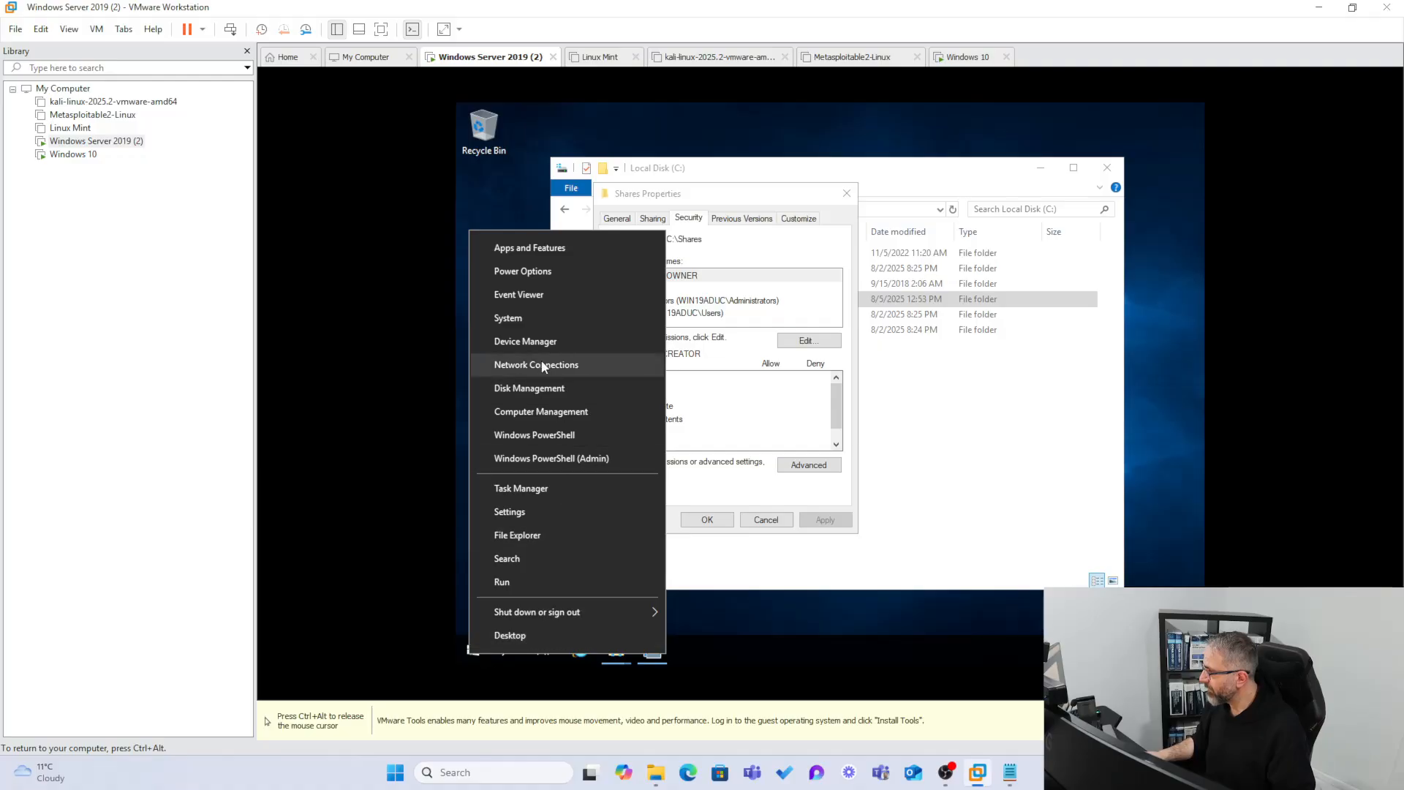
{"action": "left_click", "coordinate": [532, 414]}
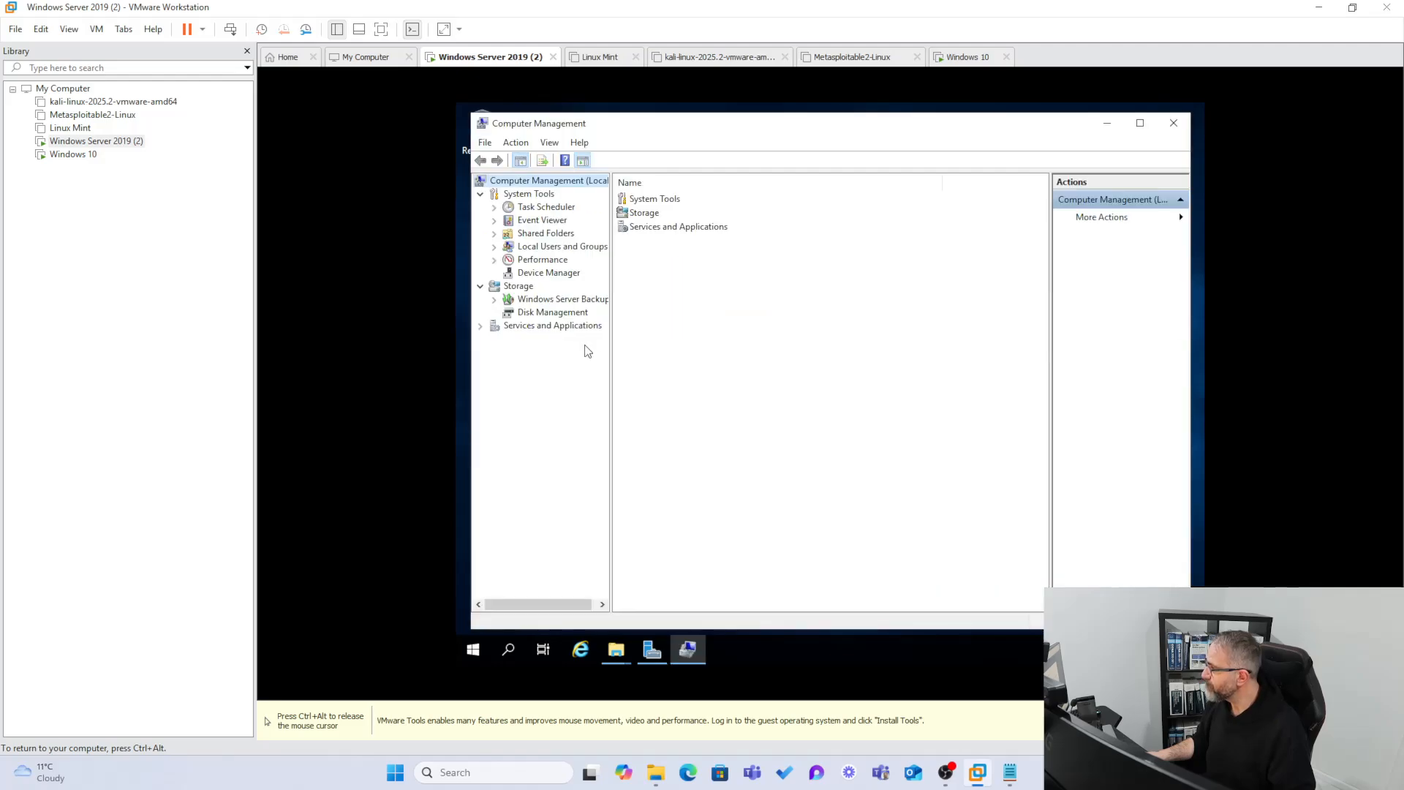
{"action": "left_click", "coordinate": [541, 249]}
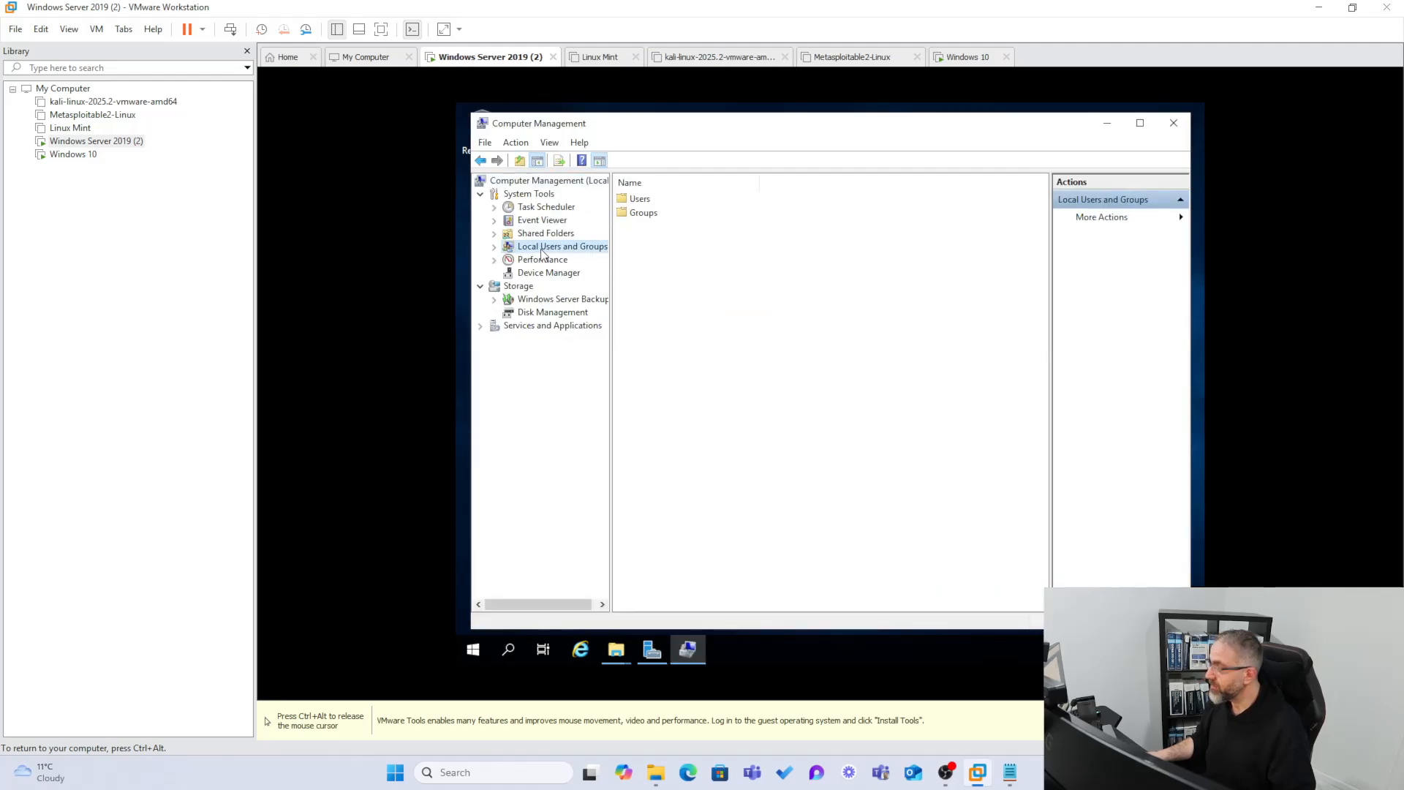
{"action": "left_click", "coordinate": [623, 202]}
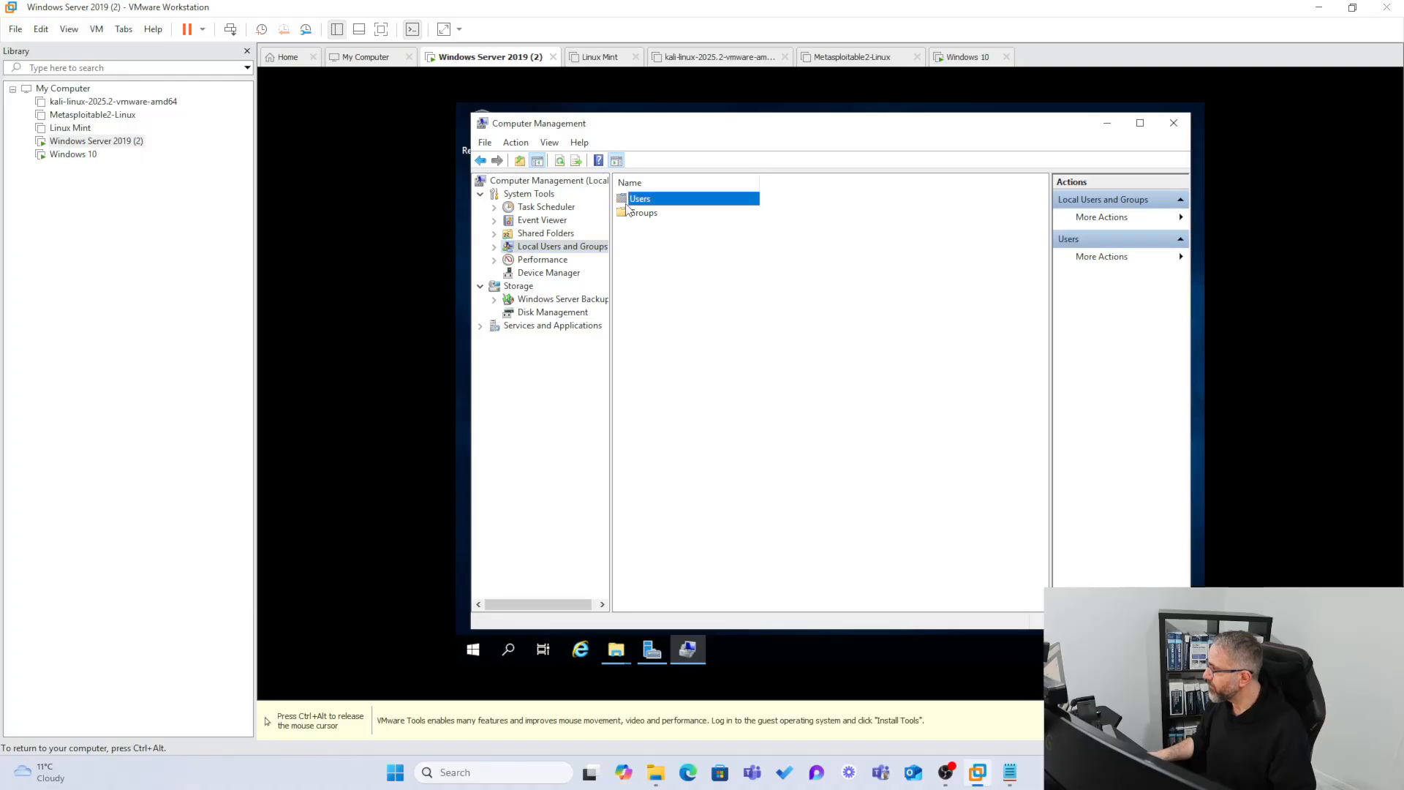
Start a new local user and enter its user name and full name.
{"action": "double_click", "coordinate": [631, 203]}
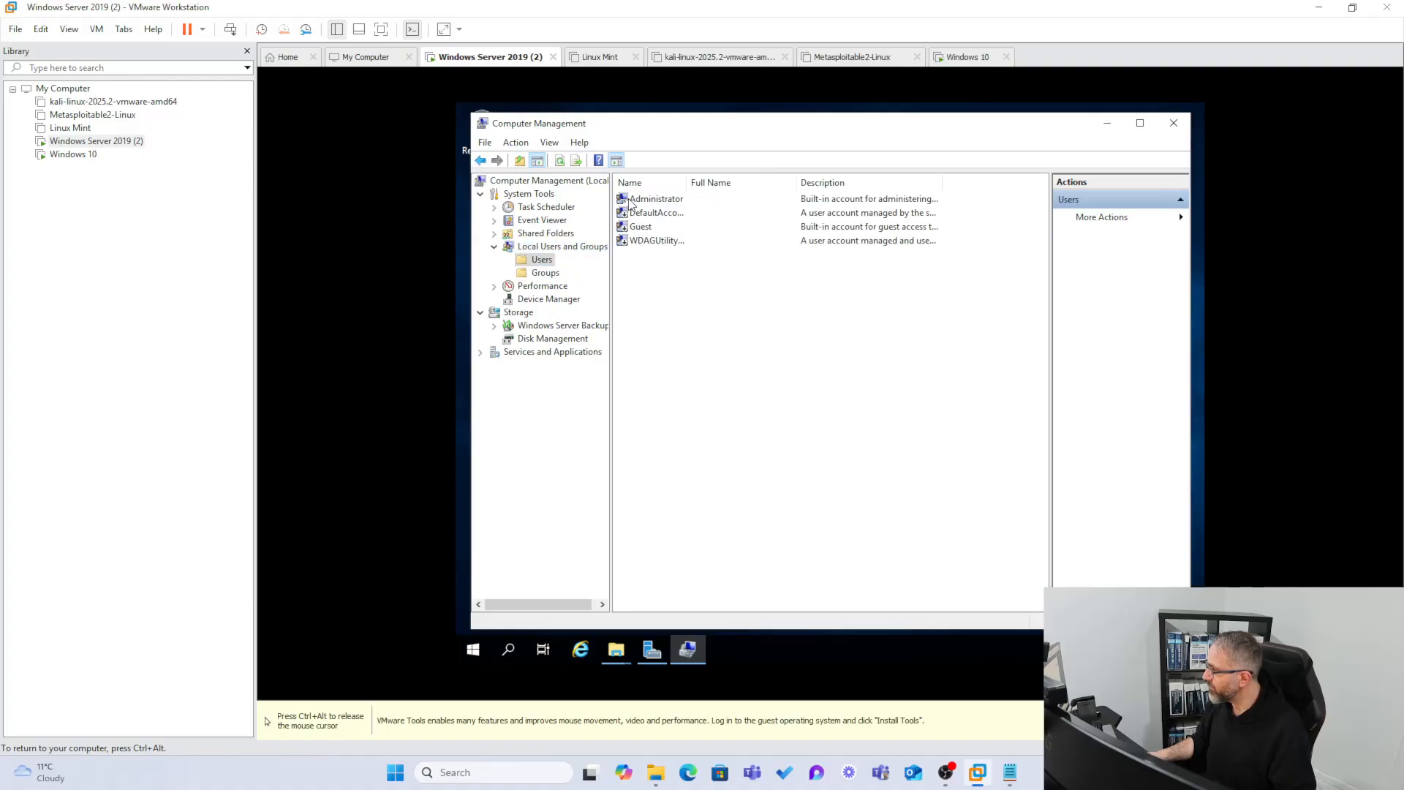
{"action": "right_click", "coordinate": [636, 279]}
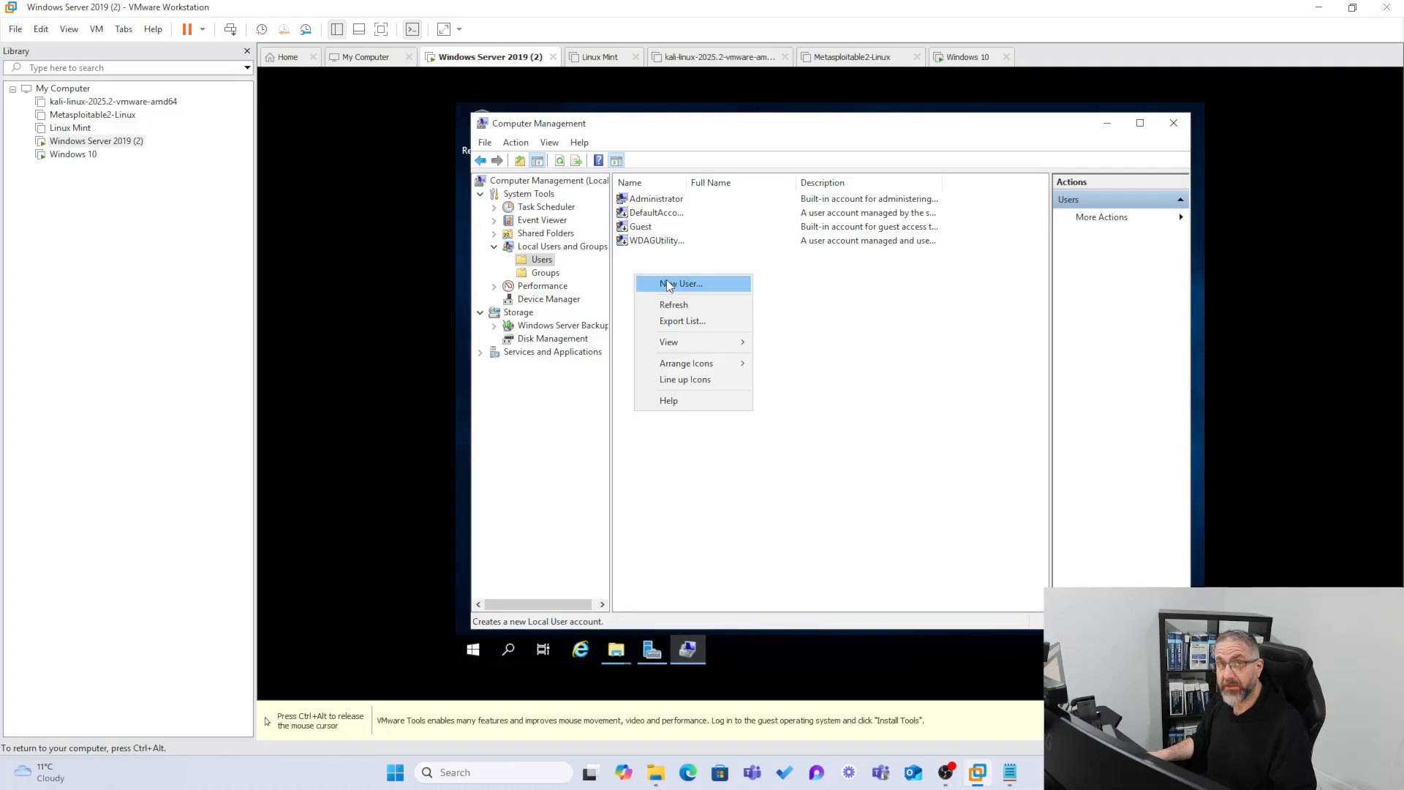
{"action": "left_click", "coordinate": [666, 283]}
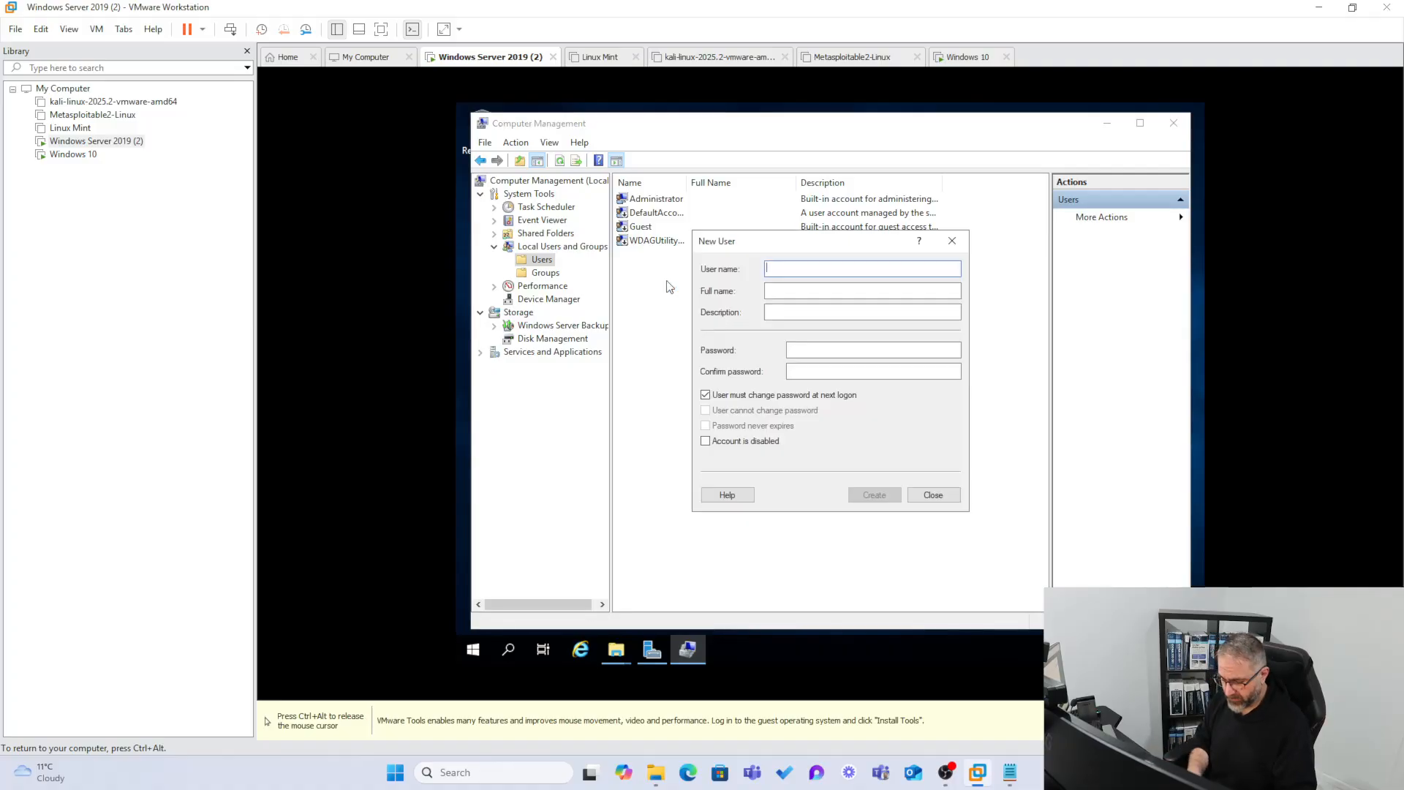
{"action": "type", "text": "Harry"}
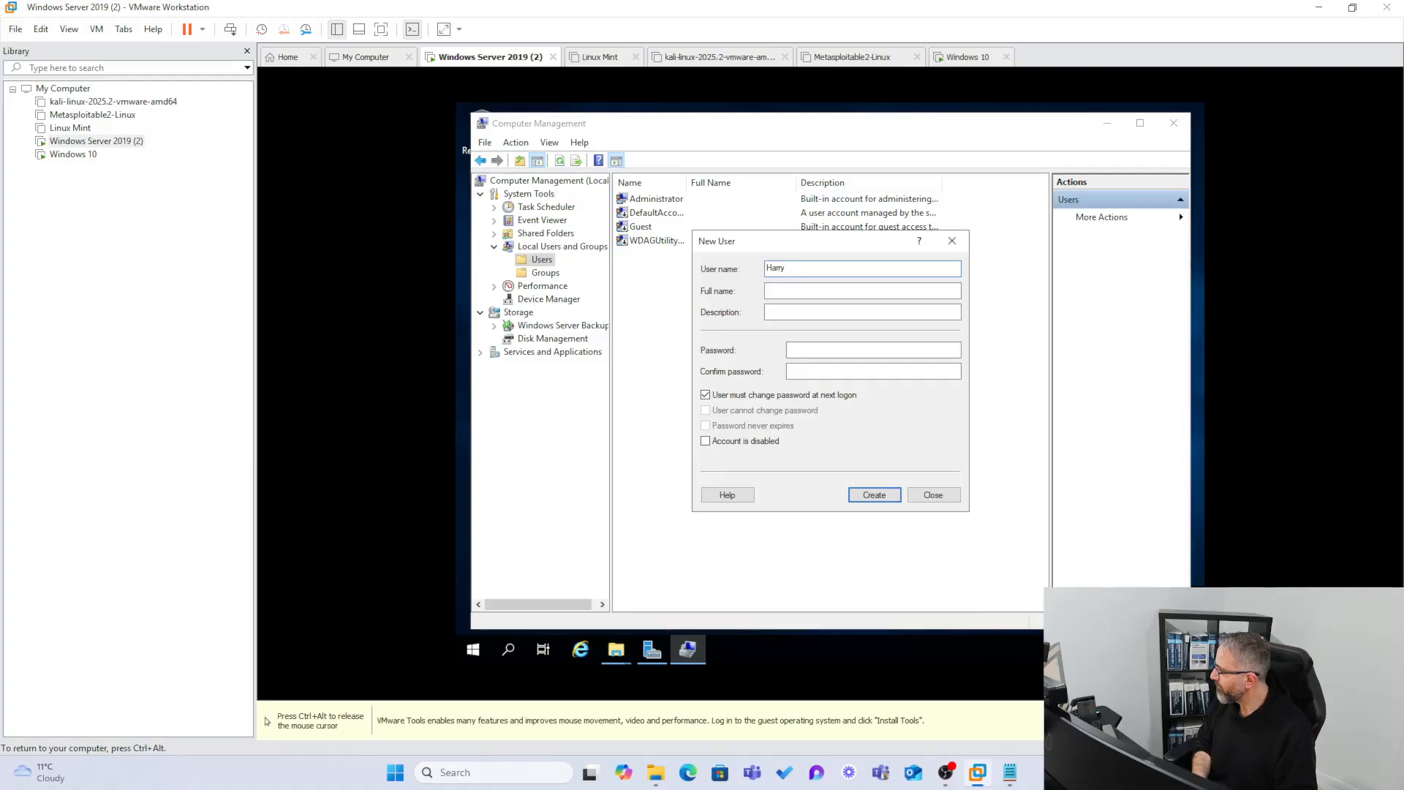
{"action": "type", "text": "a"}
{"action": "key", "text": "BackSpace"}
{"action": "key", "text": "BackSpace"}
{"action": "type", "text": "harry"}
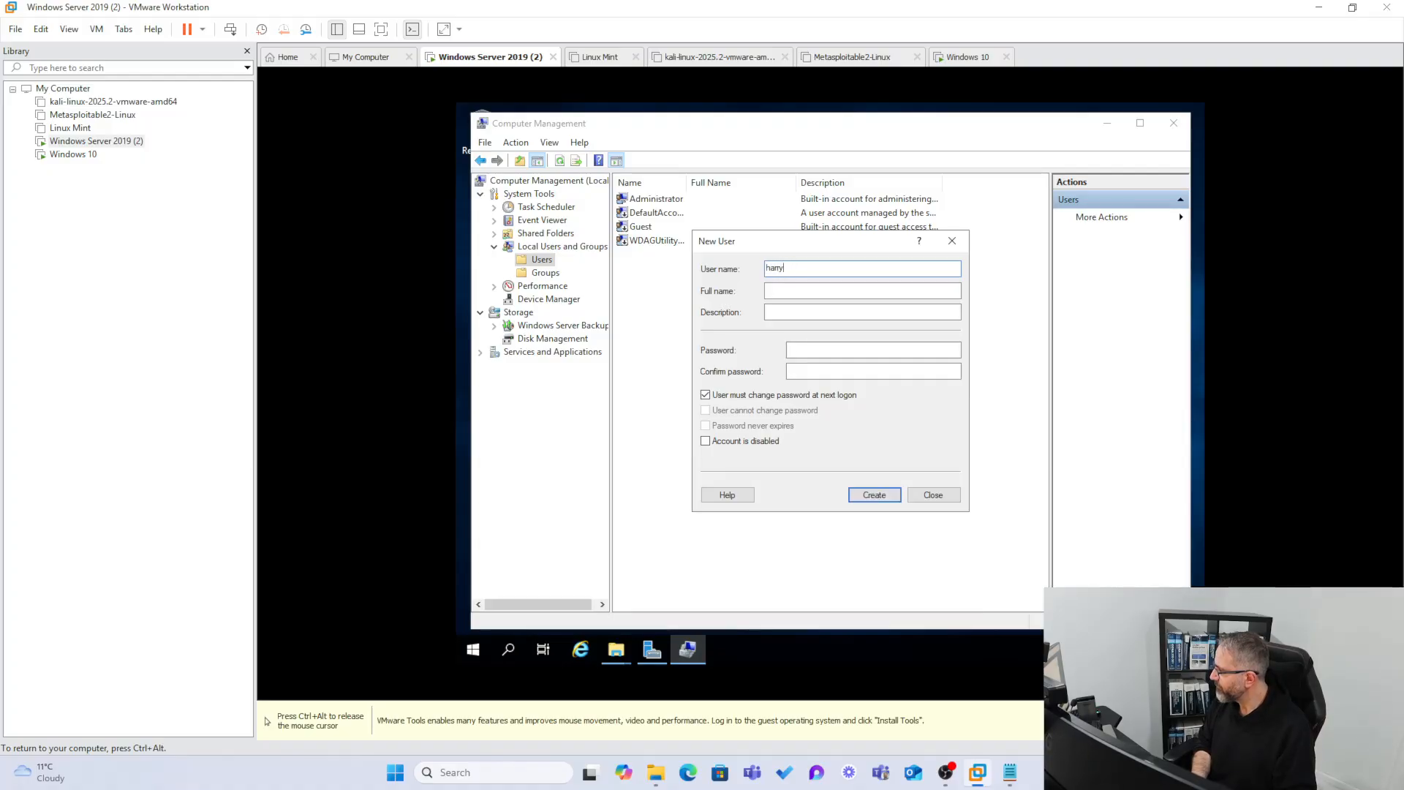
{"action": "type", "text": "Harry"}
{"action": "key", "text": "Tab"}
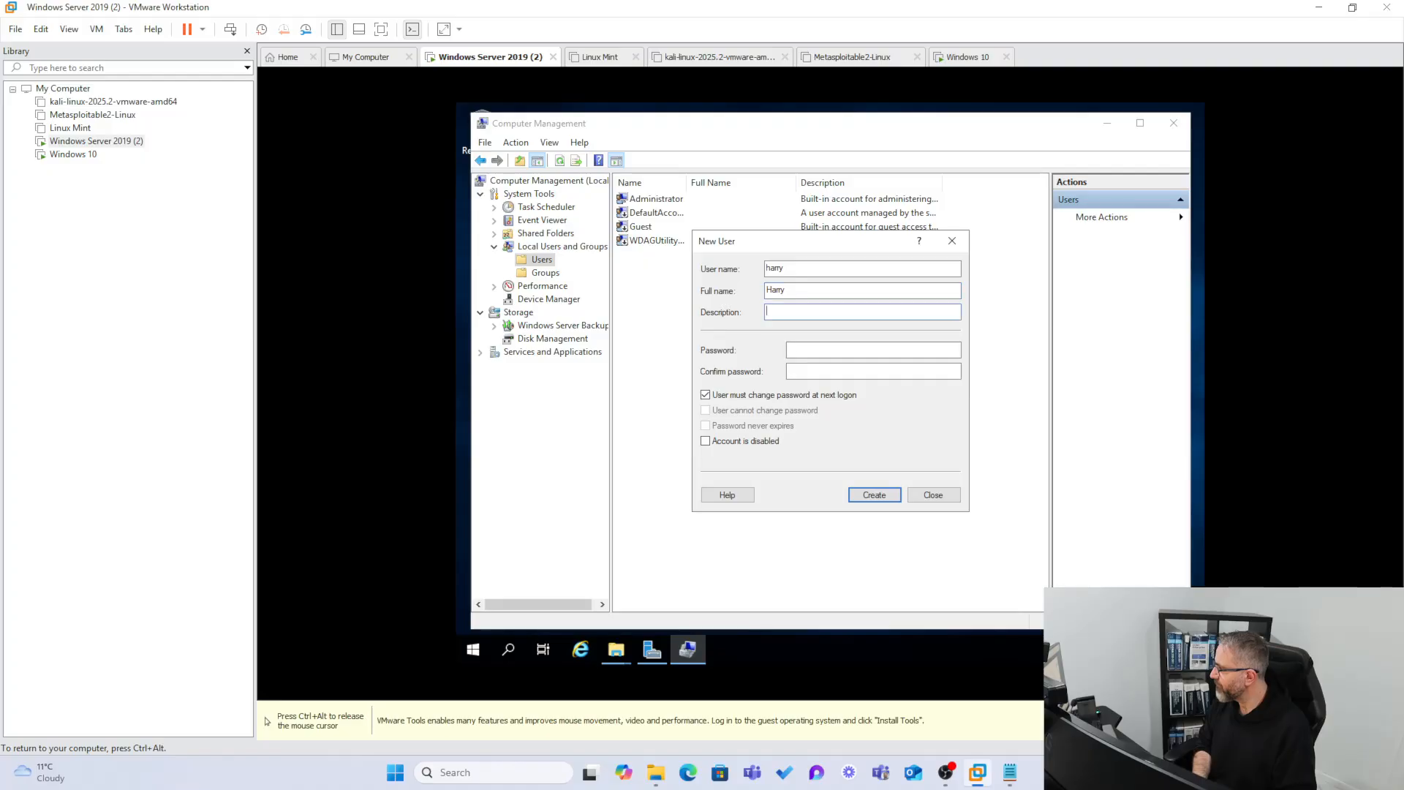
Turn off 'User must change password at next logon', set the password twice and create the account.
{"action": "left_click", "coordinate": [704, 395]}
{"action": "left_click", "coordinate": [805, 351]}
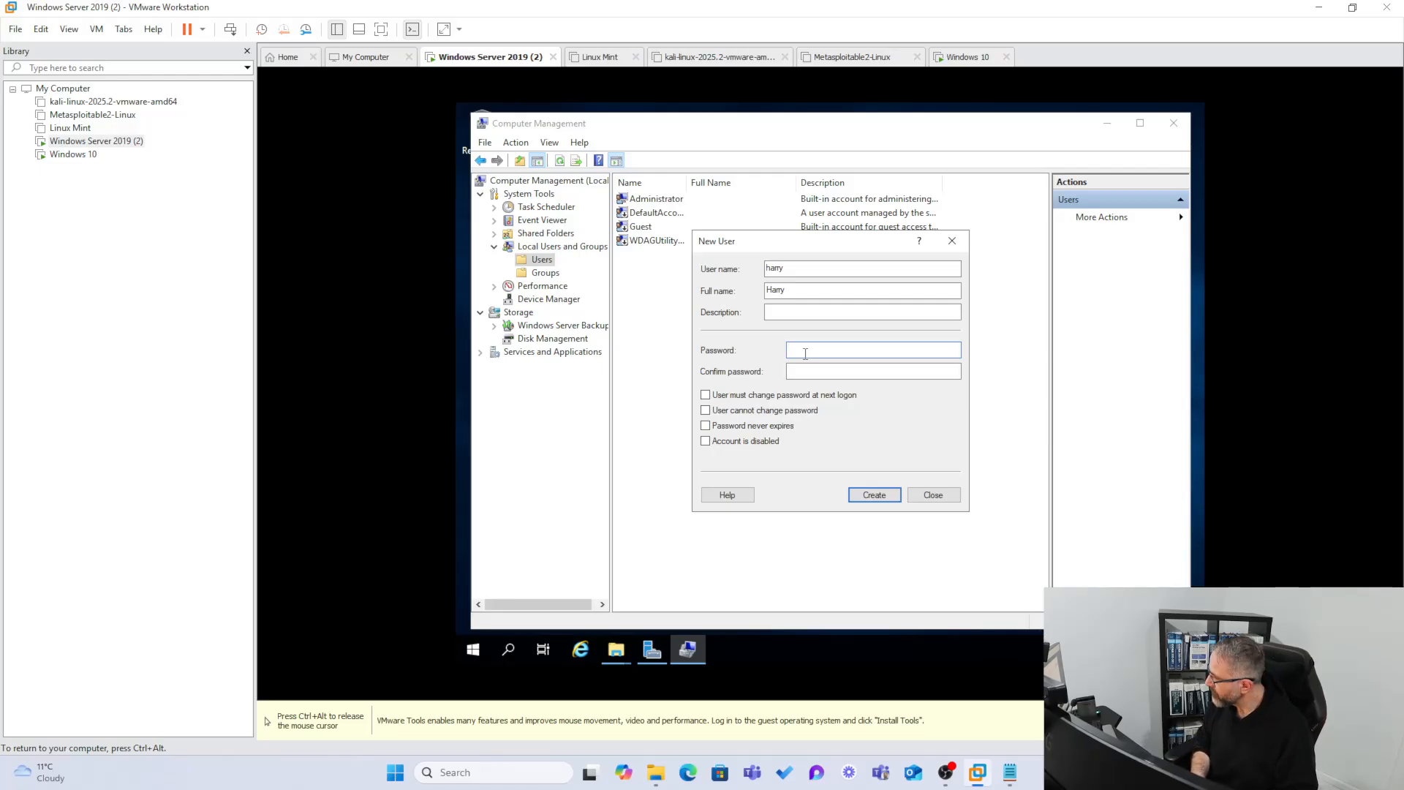
{"action": "type", "text": "••••••••"}
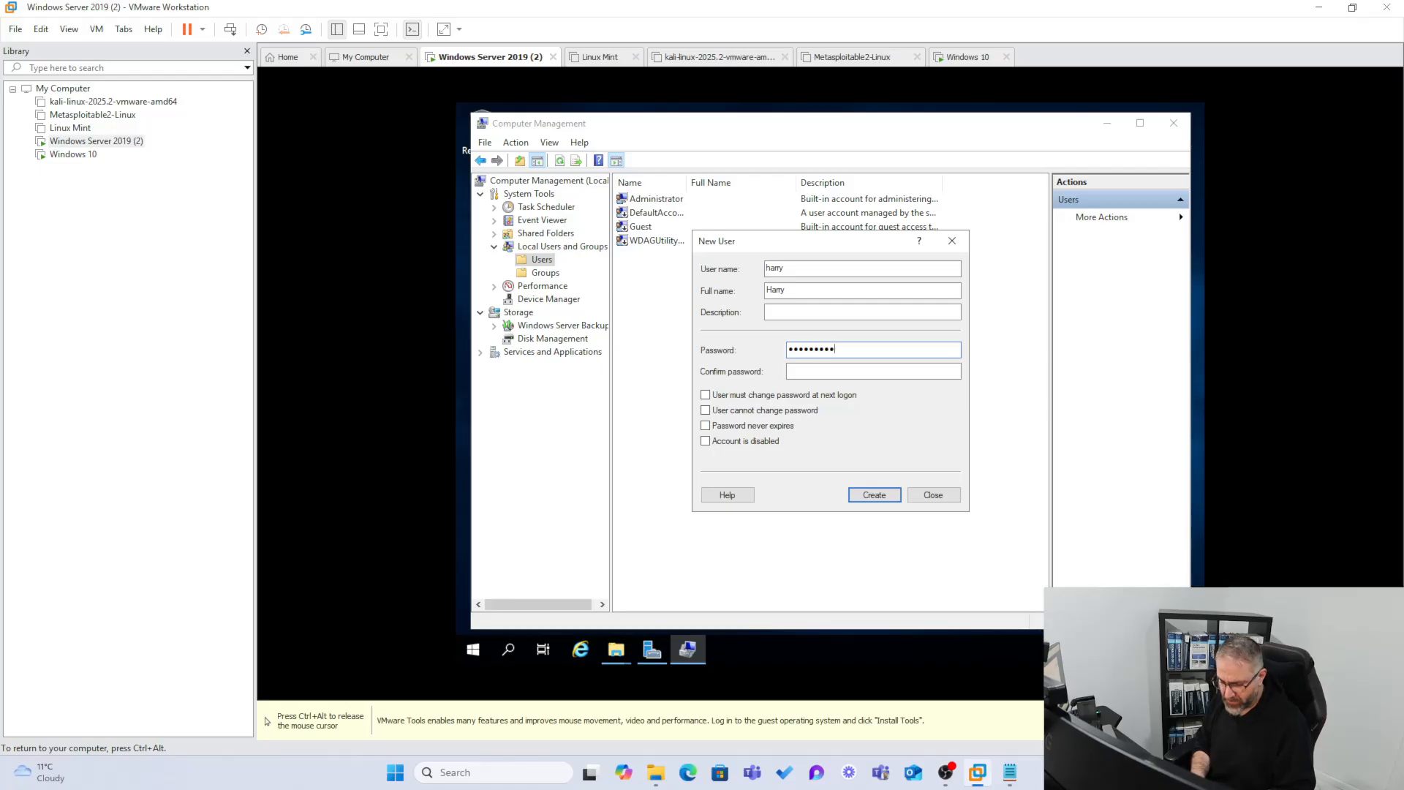
{"action": "key", "text": "Tab"}
{"action": "type", "text": "••••"}
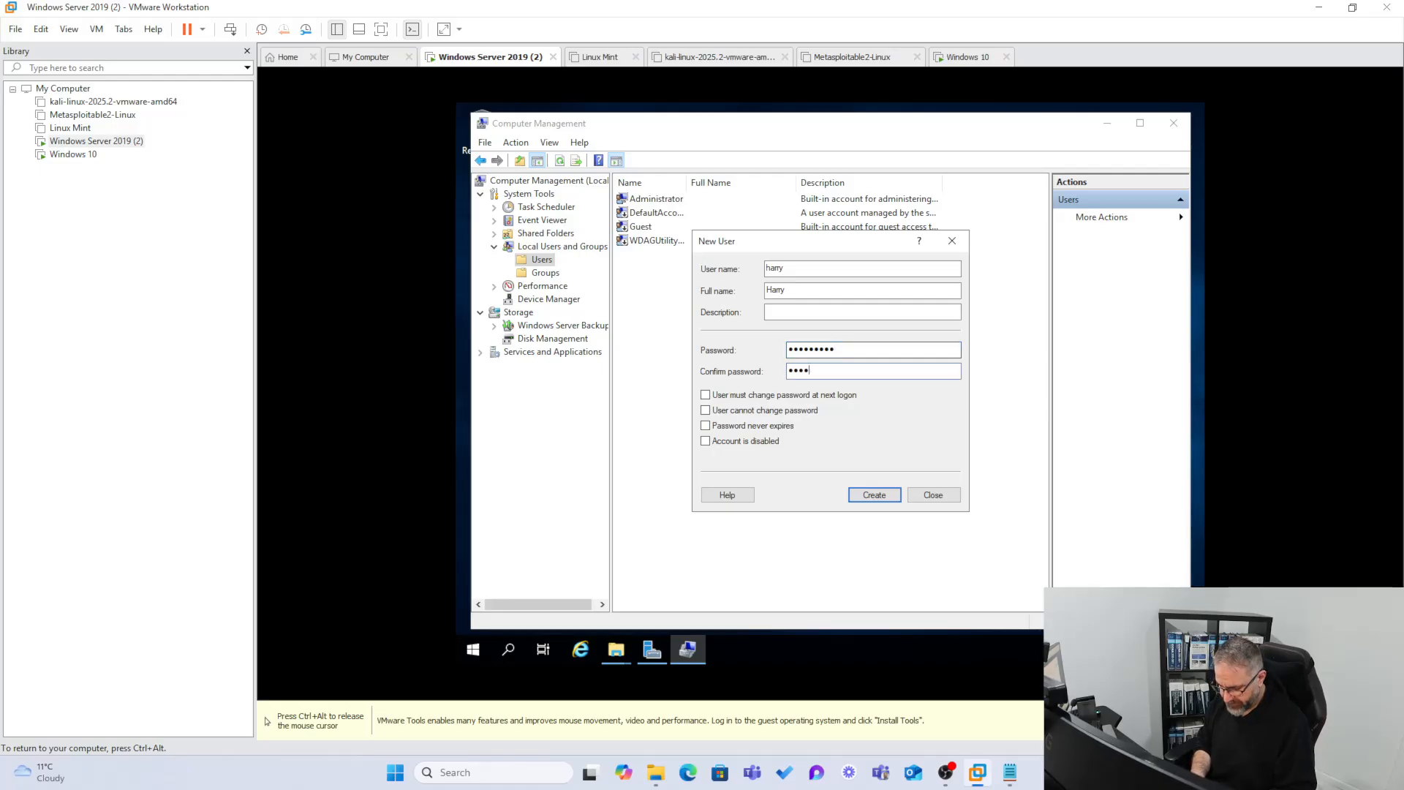
{"action": "type", "text": "•••••"}
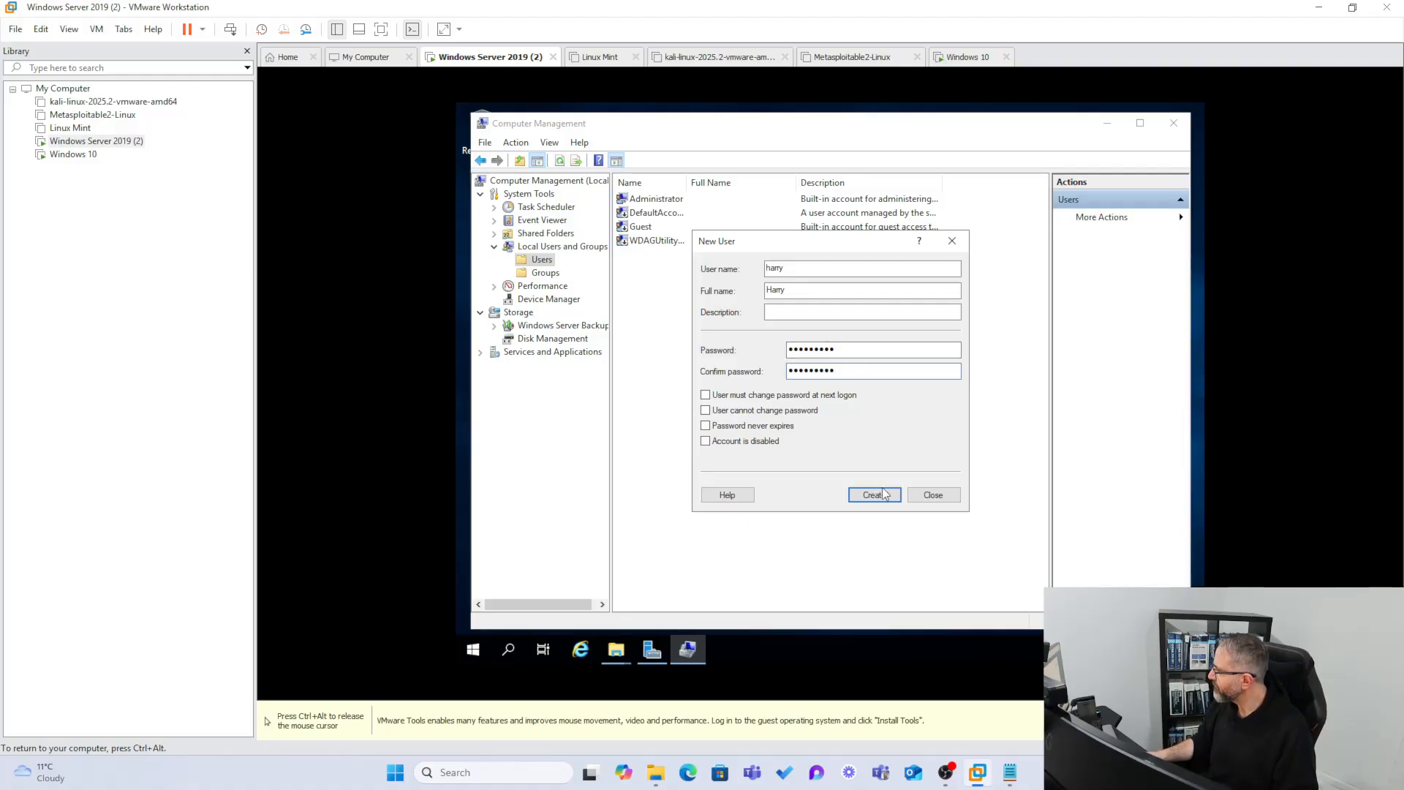
{"action": "left_click", "coordinate": [884, 495]}
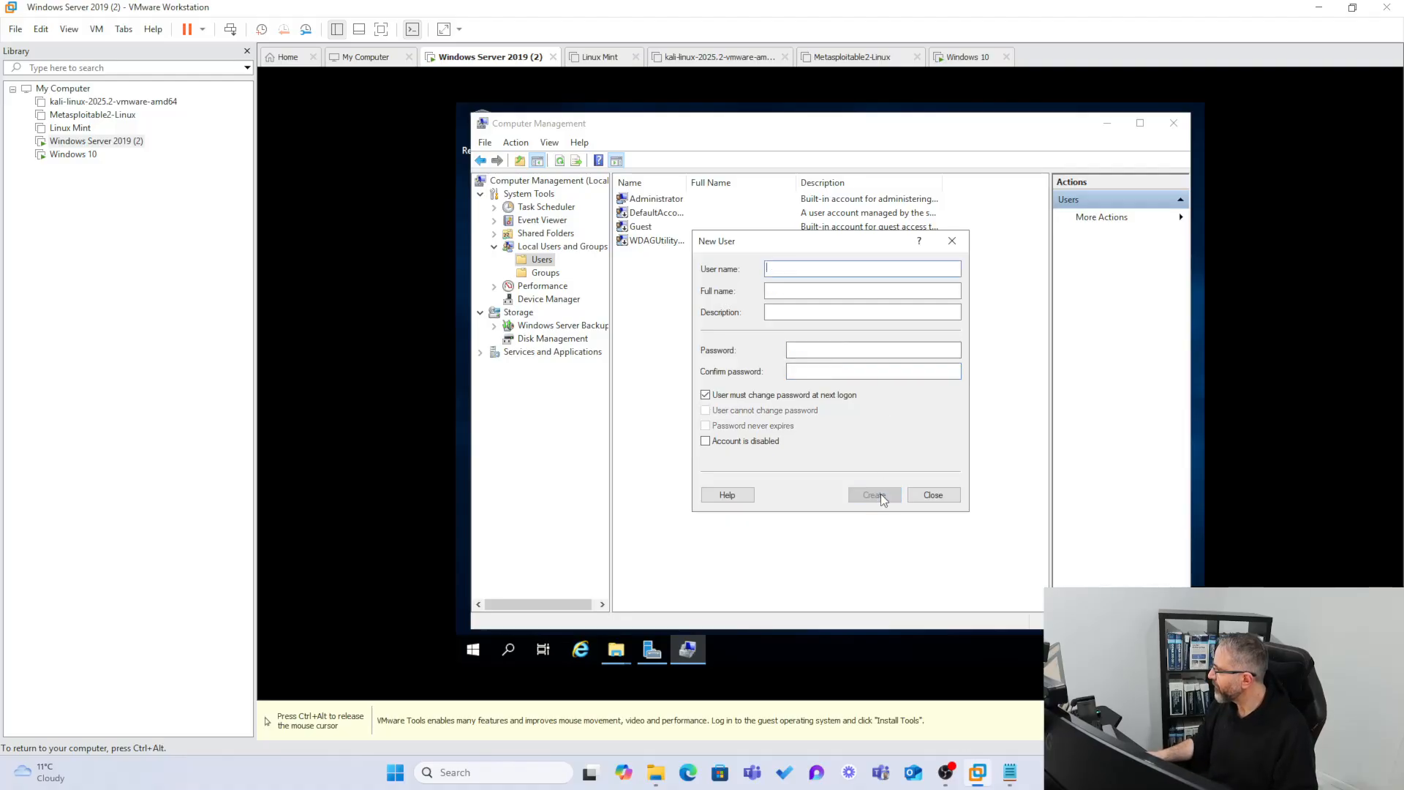
{"action": "left_click", "coordinate": [933, 495]}
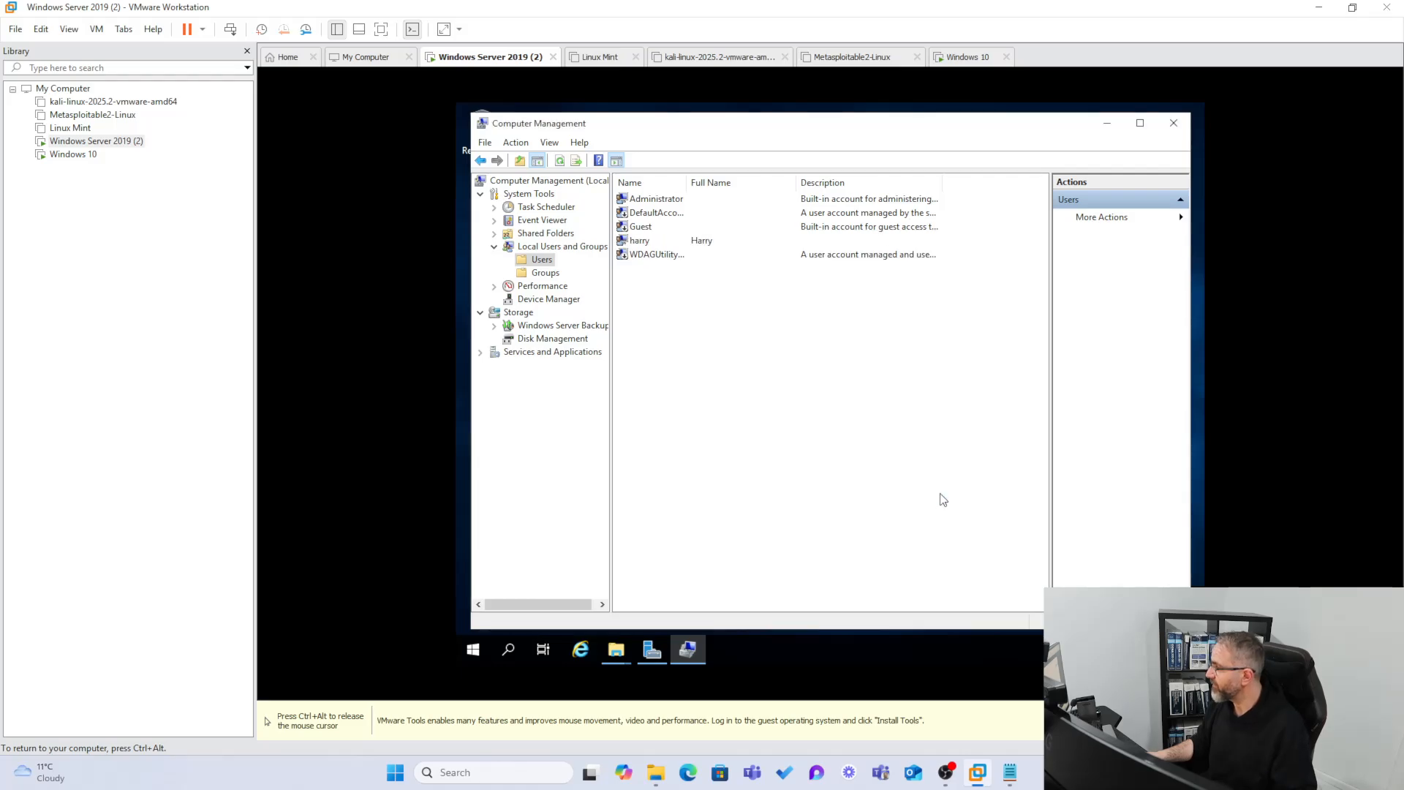
Add the new user account to the Shares folder's permission list.
{"action": "left_click", "coordinate": [639, 243]}
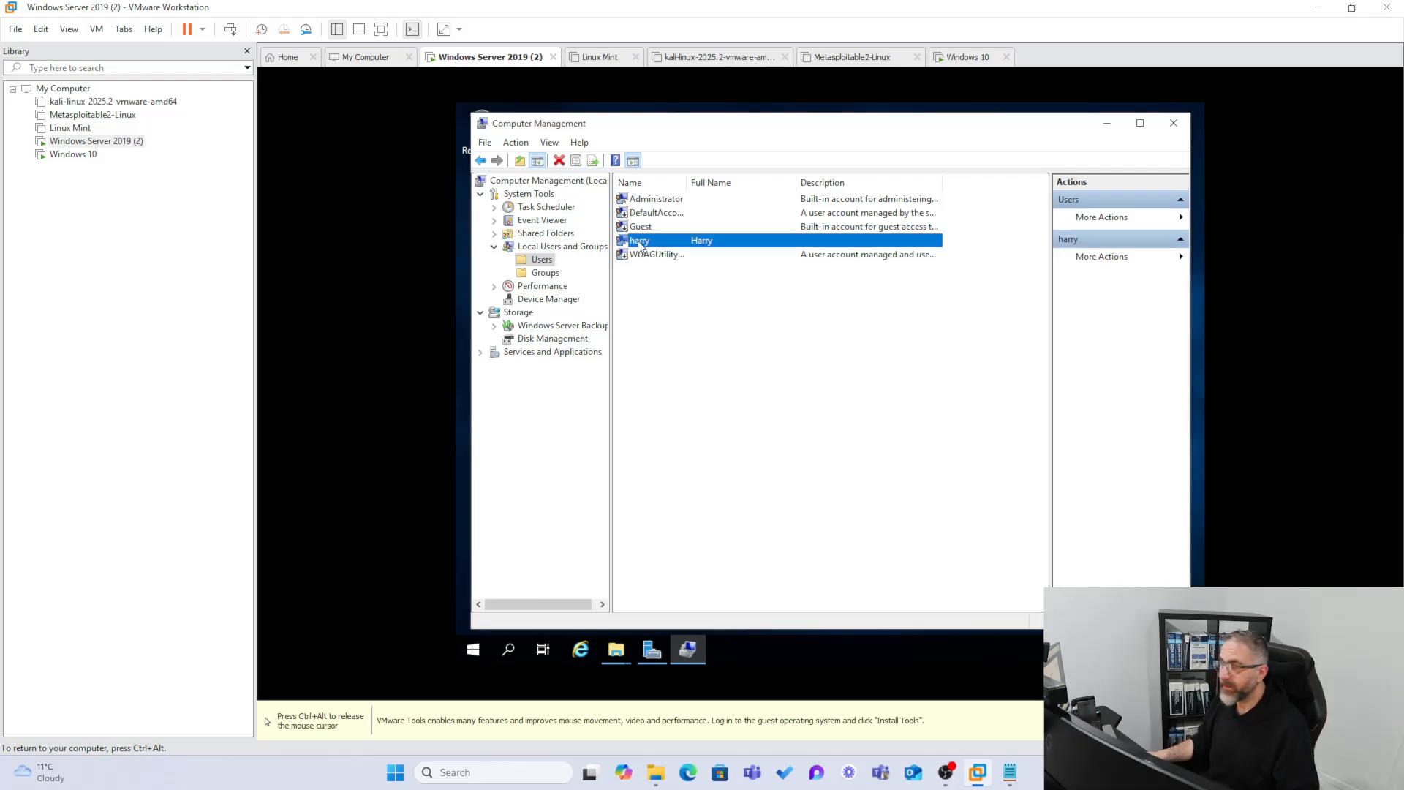
{"action": "mouse_move", "coordinate": [618, 654]}
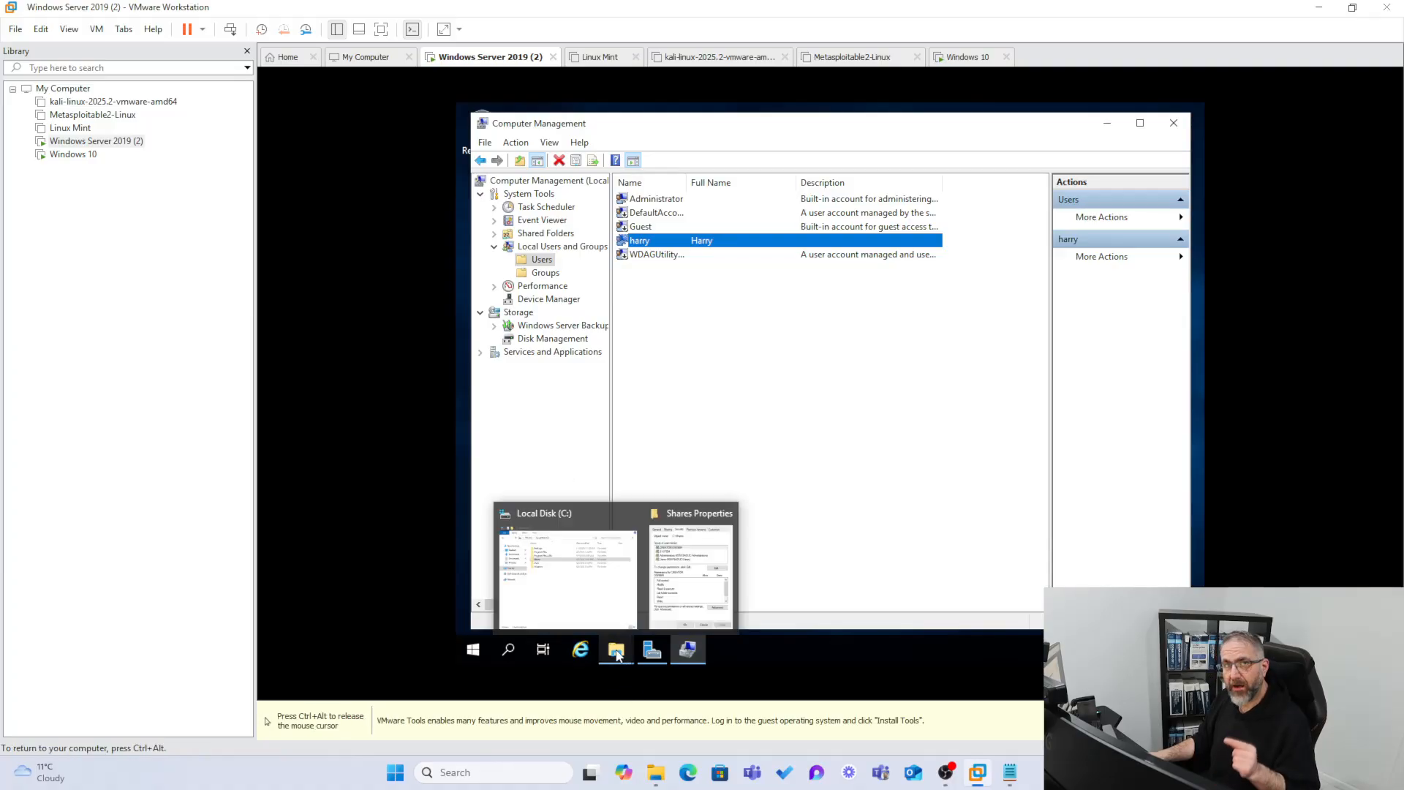
{"action": "left_click", "coordinate": [670, 564]}
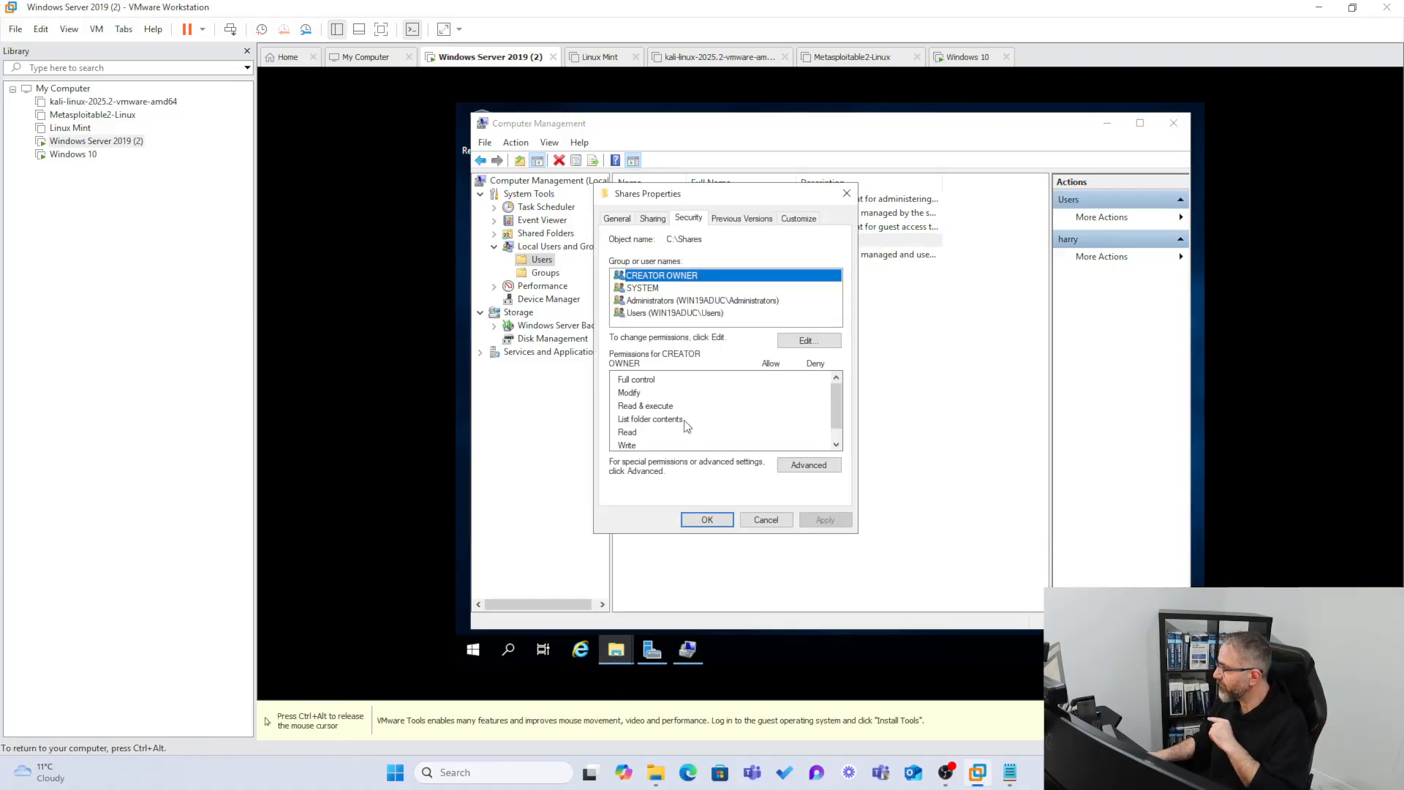
{"action": "left_click", "coordinate": [817, 347]}
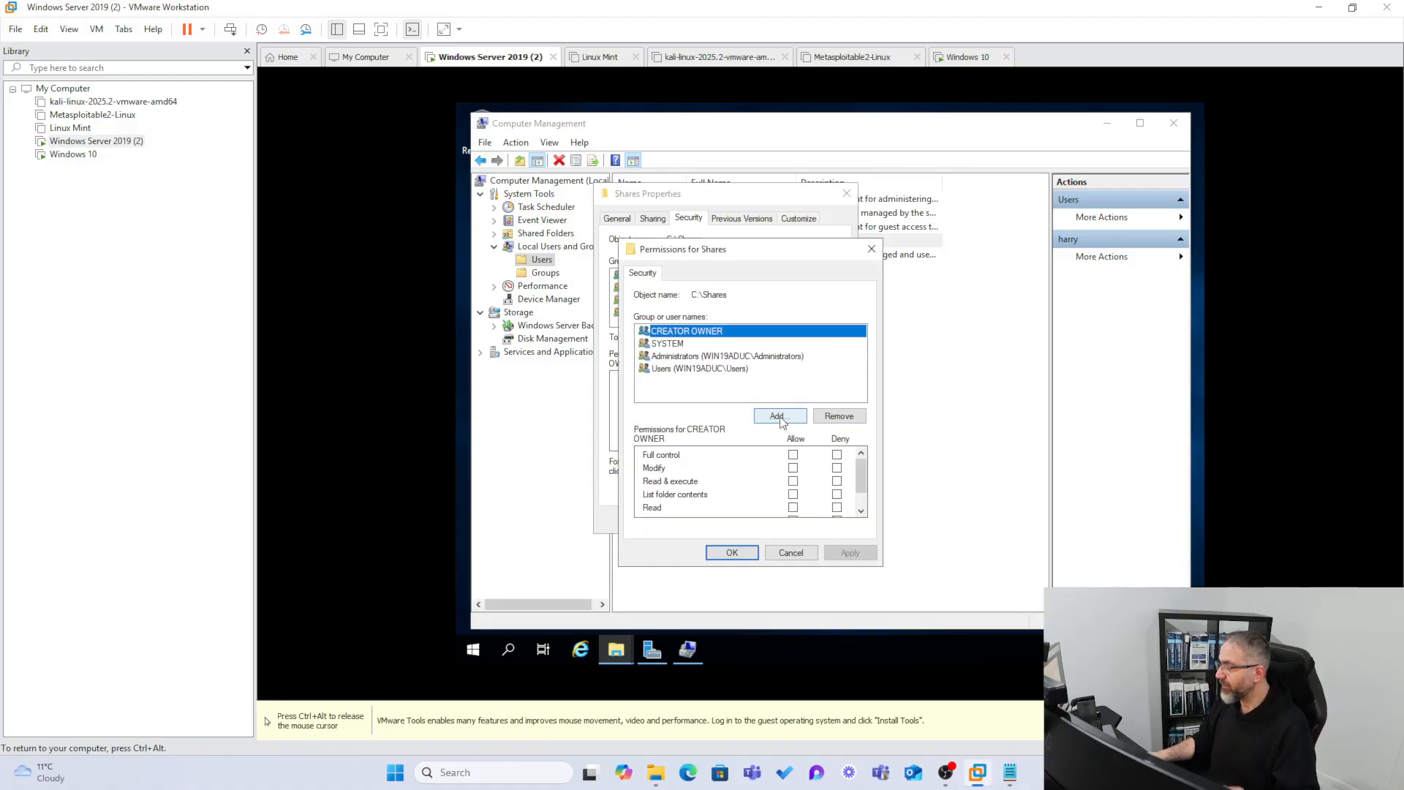
{"action": "left_click", "coordinate": [778, 416]}
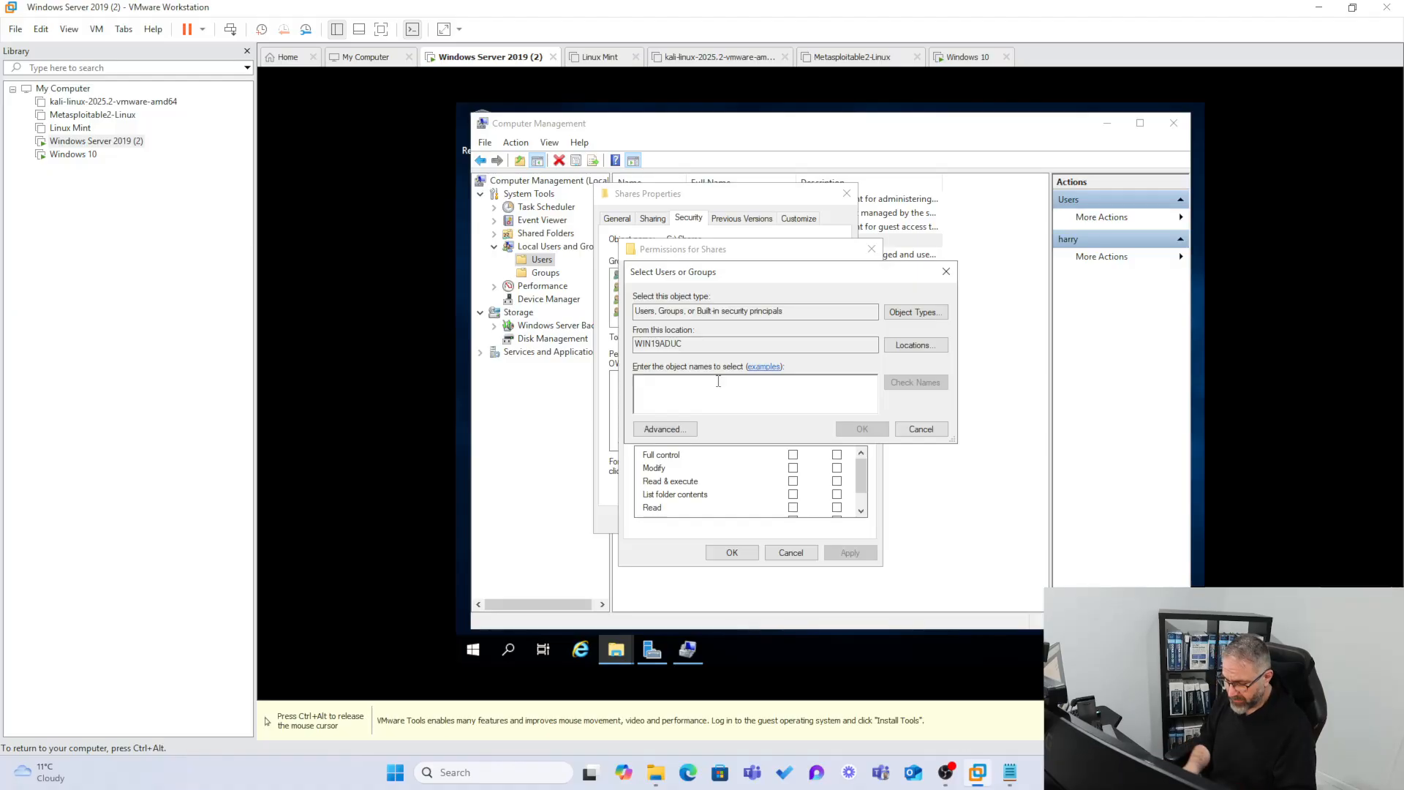
{"action": "type", "text": "harry"}
{"action": "left_click", "coordinate": [893, 386]}
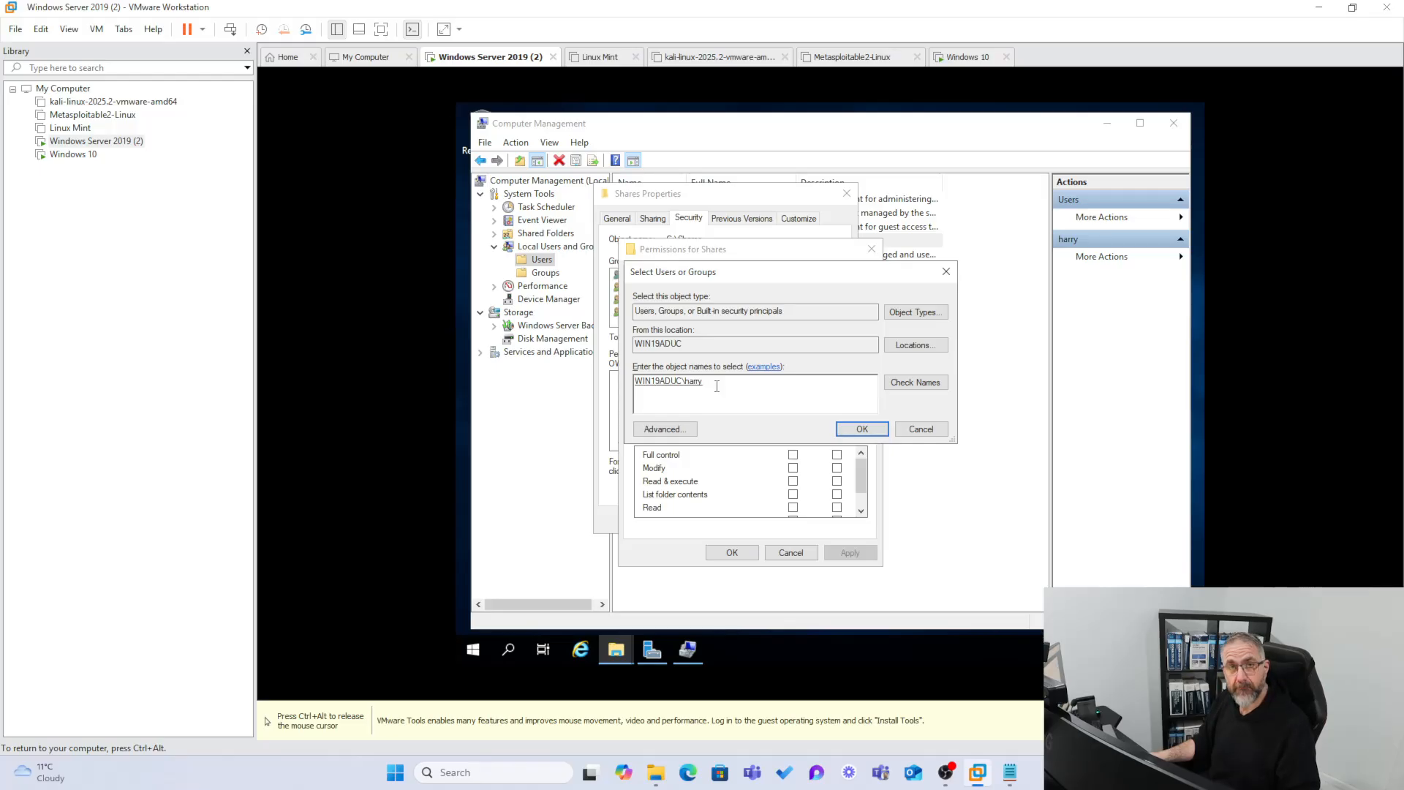
{"action": "left_click", "coordinate": [859, 429]}
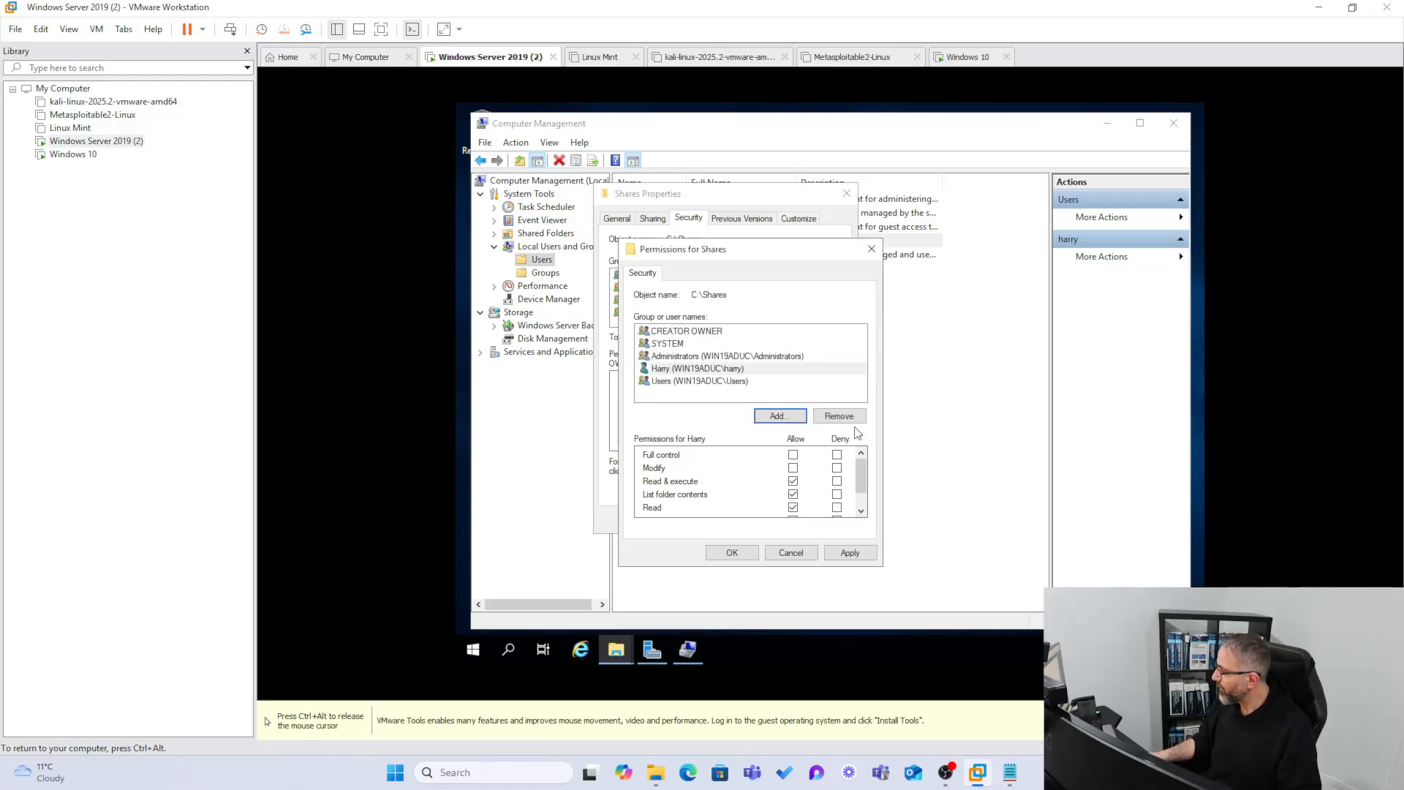
Allow the new user Full control on Shares and save the permission changes.
{"action": "left_click", "coordinate": [793, 455]}
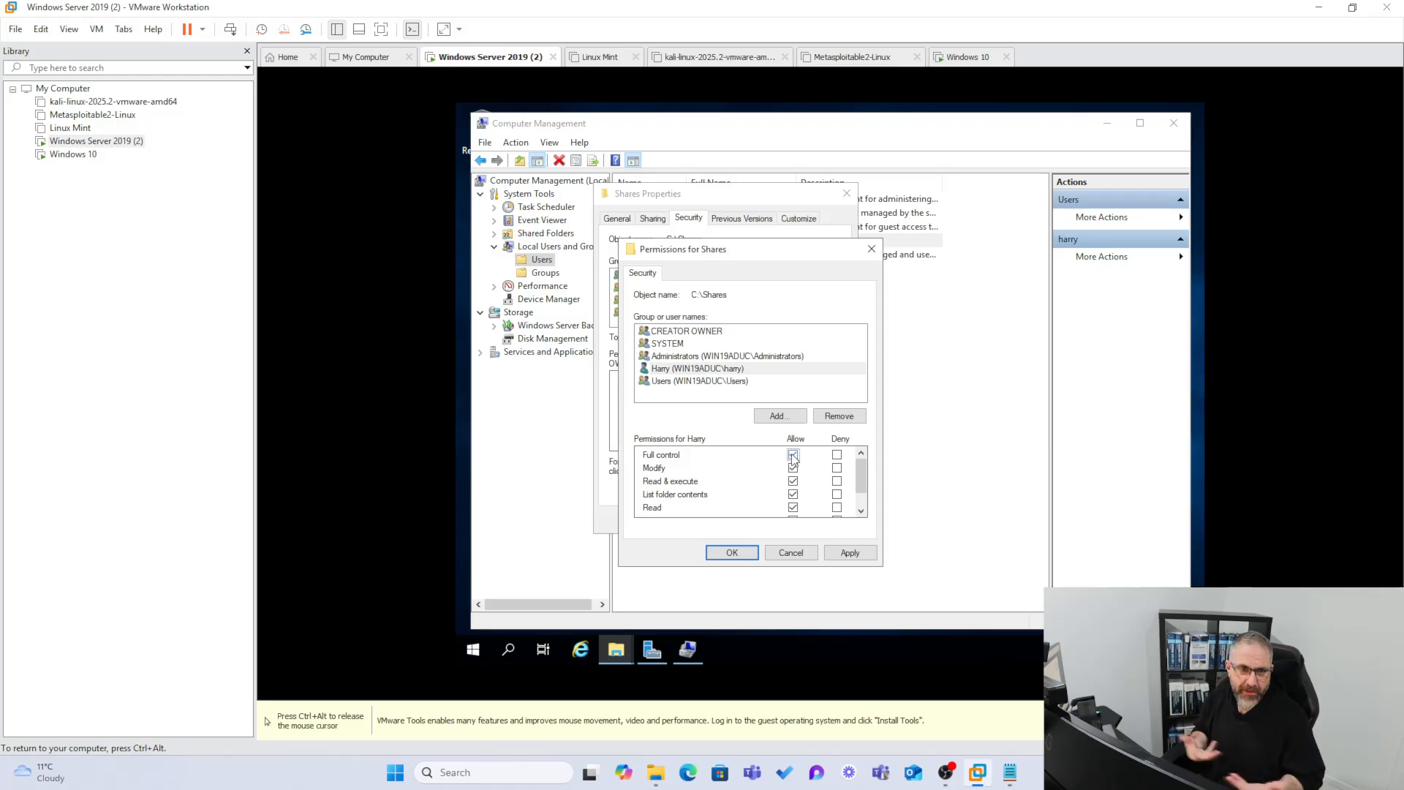
{"action": "left_click", "coordinate": [794, 454]}
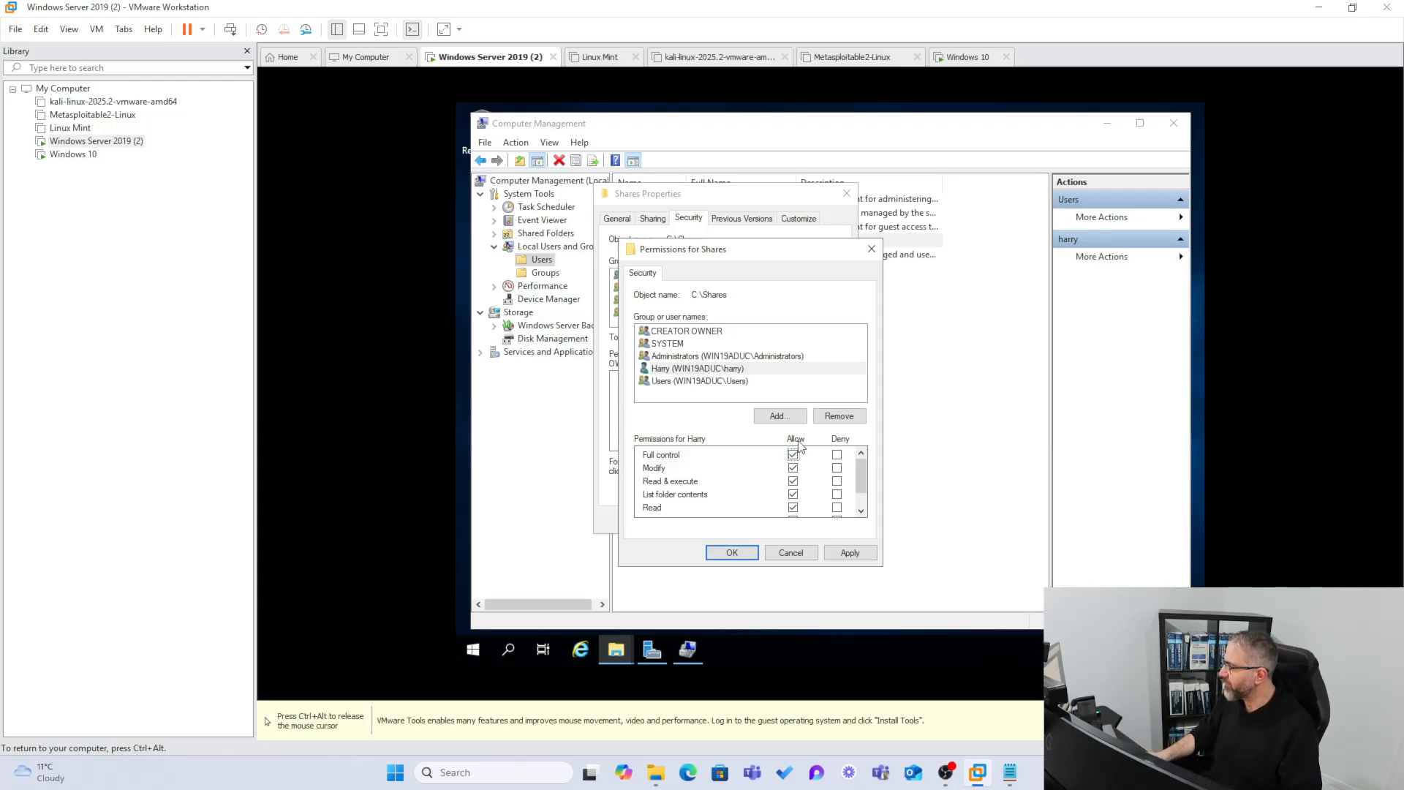
{"action": "left_click", "coordinate": [850, 553]}
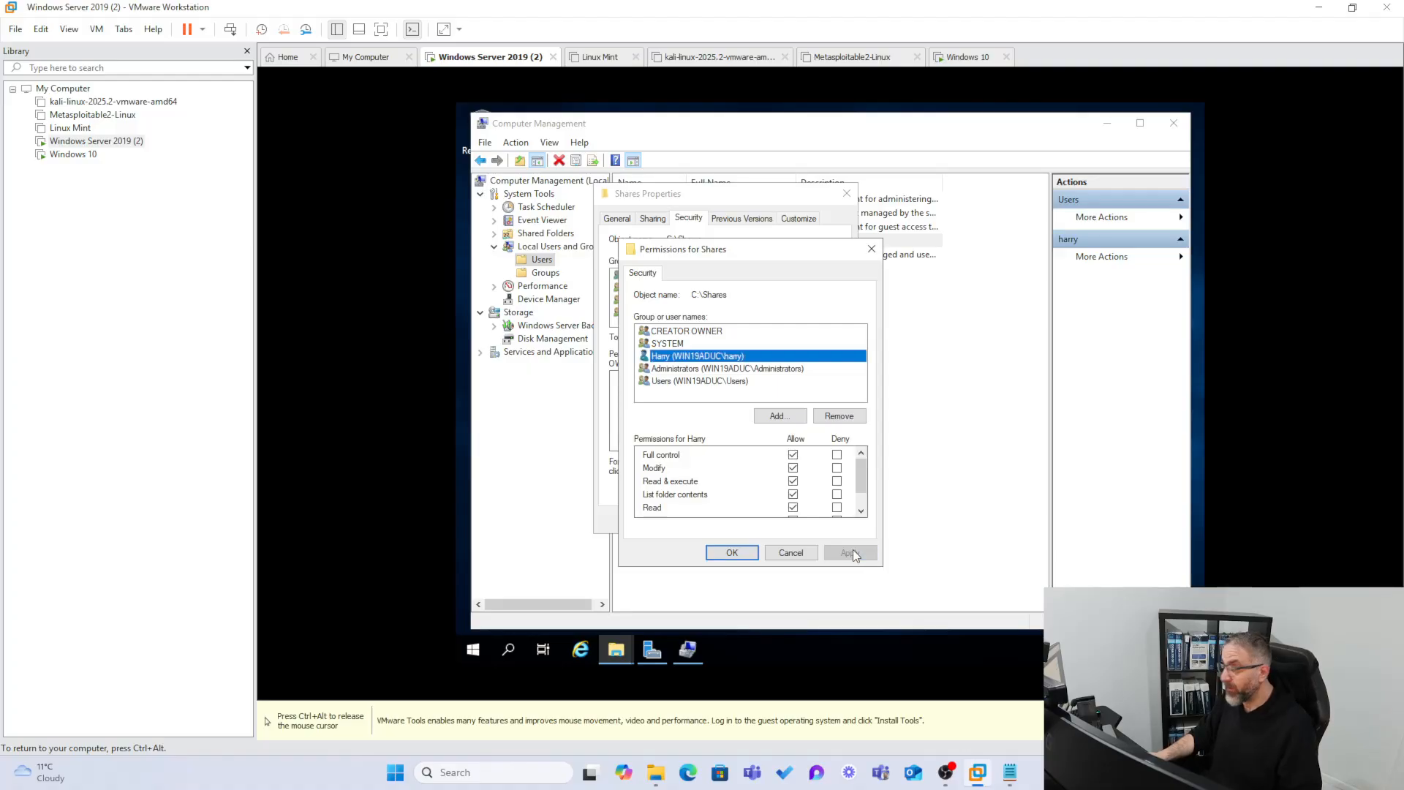
{"action": "left_click", "coordinate": [732, 554]}
{"action": "left_click", "coordinate": [721, 521]}
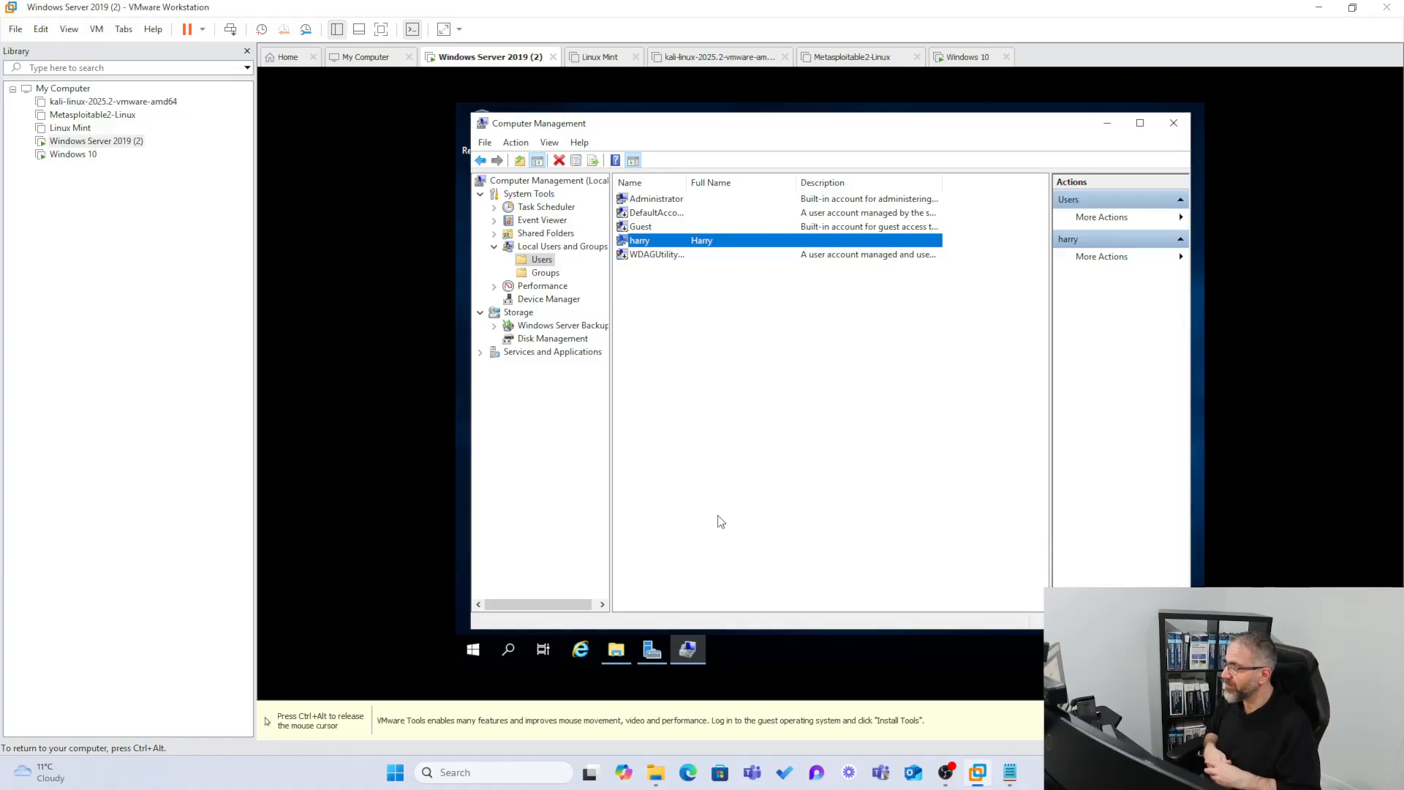
{"action": "key", "text": "ctrl+alt"}
Answer Yes to Windows 10's network discoverability prompt, then return to Windows Server 2019.
{"action": "left_click", "coordinate": [83, 156]}
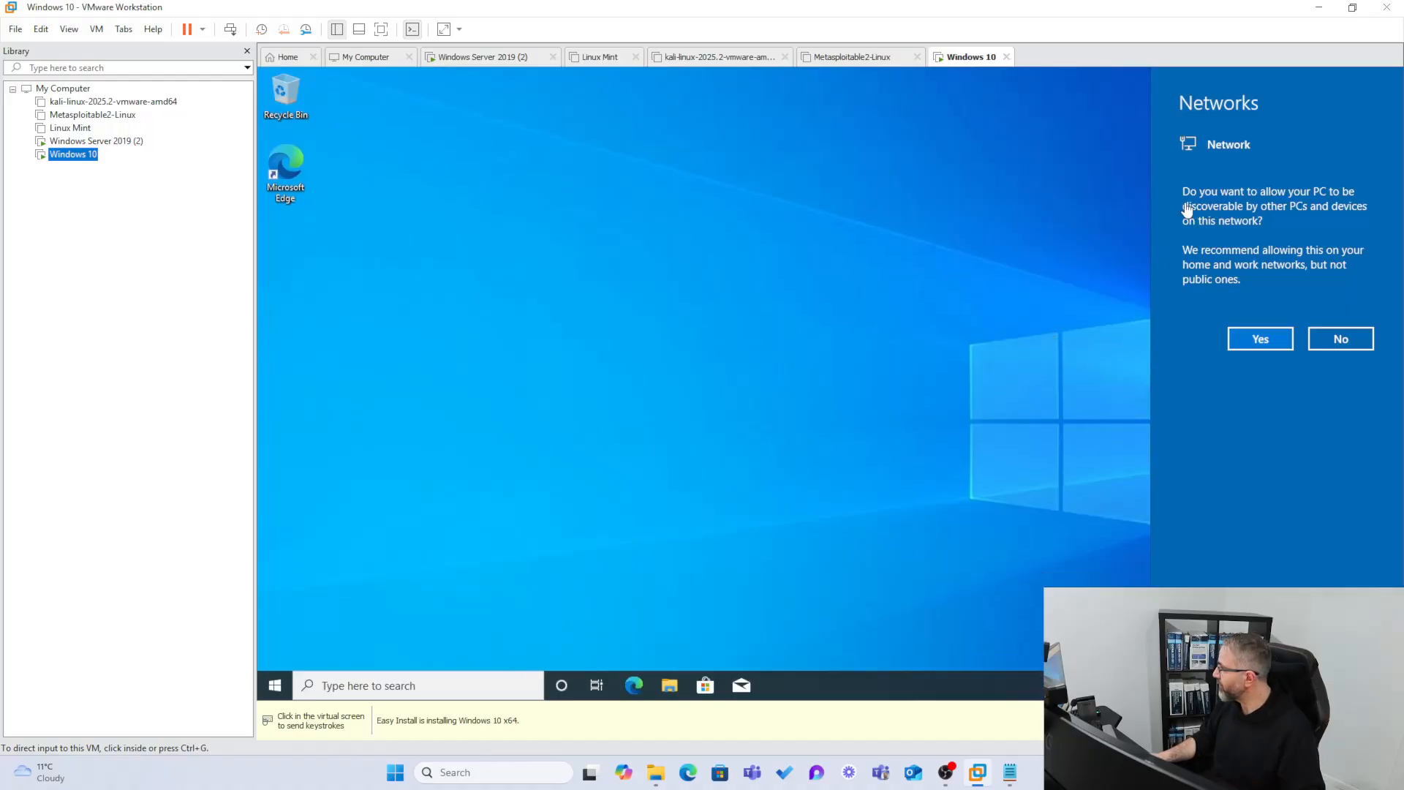
{"action": "left_click", "coordinate": [1260, 331]}
{"action": "left_click", "coordinate": [1261, 332]}
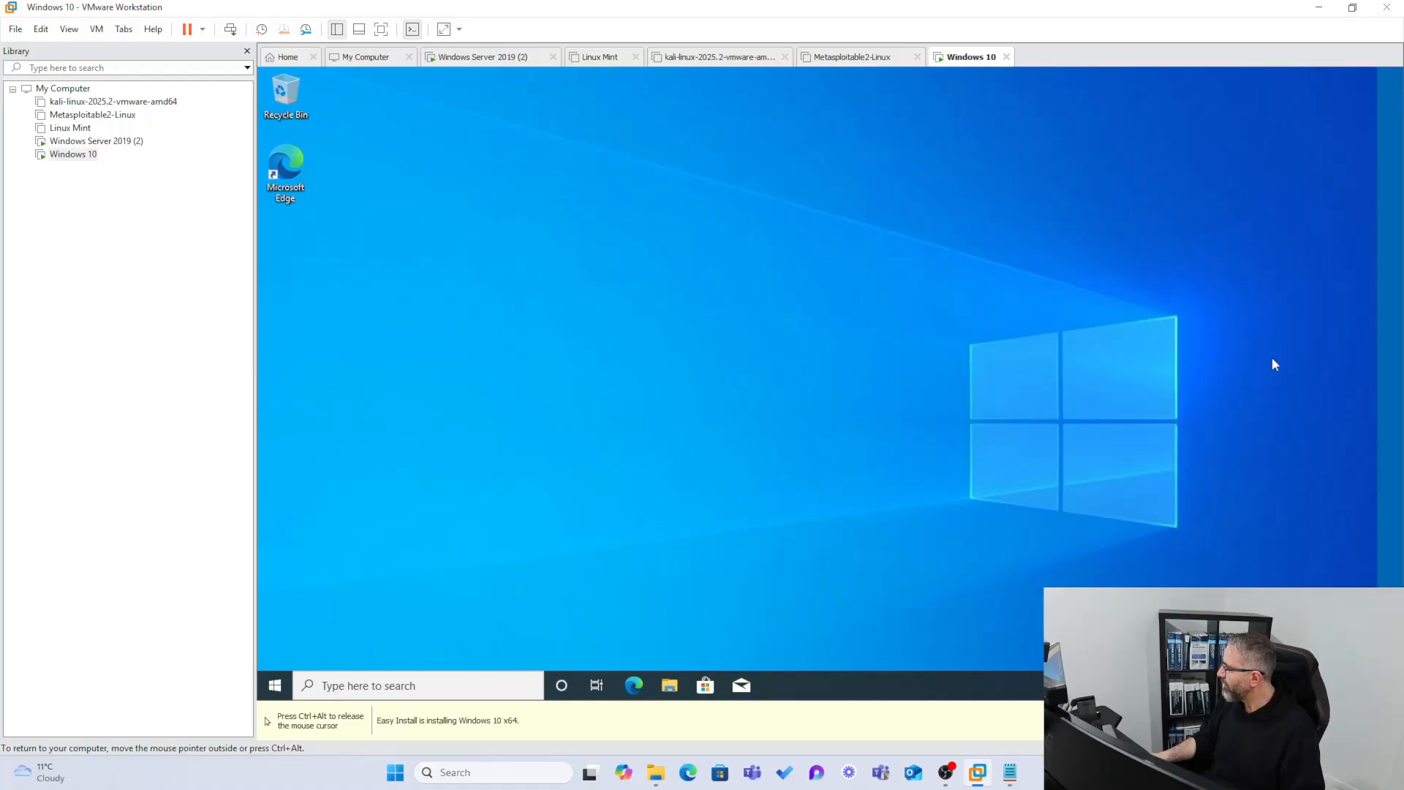
{"action": "key", "text": "ctrl+alt"}
{"action": "left_click", "coordinate": [102, 144]}
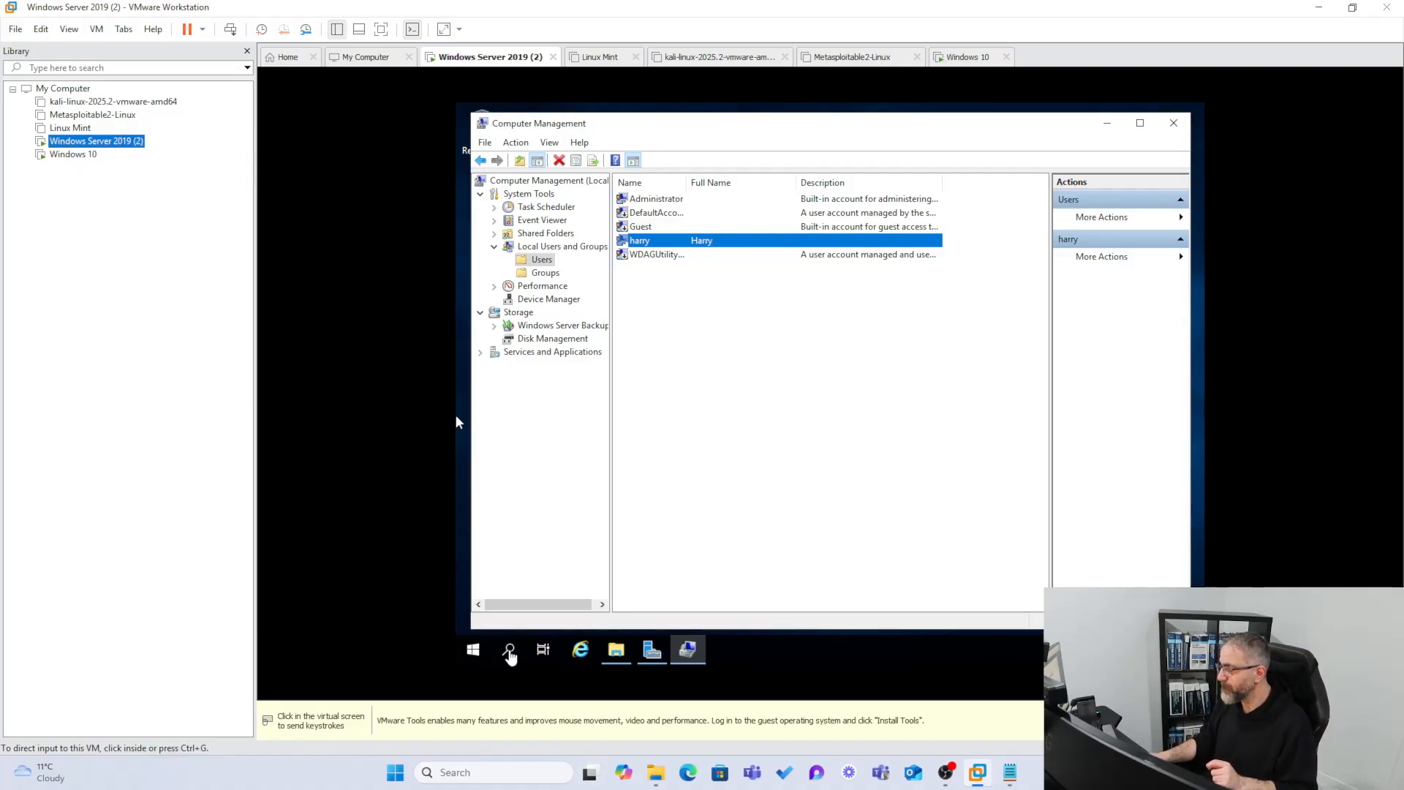
{"action": "left_click", "coordinate": [510, 650]}
{"action": "left_click", "coordinate": [510, 651]}
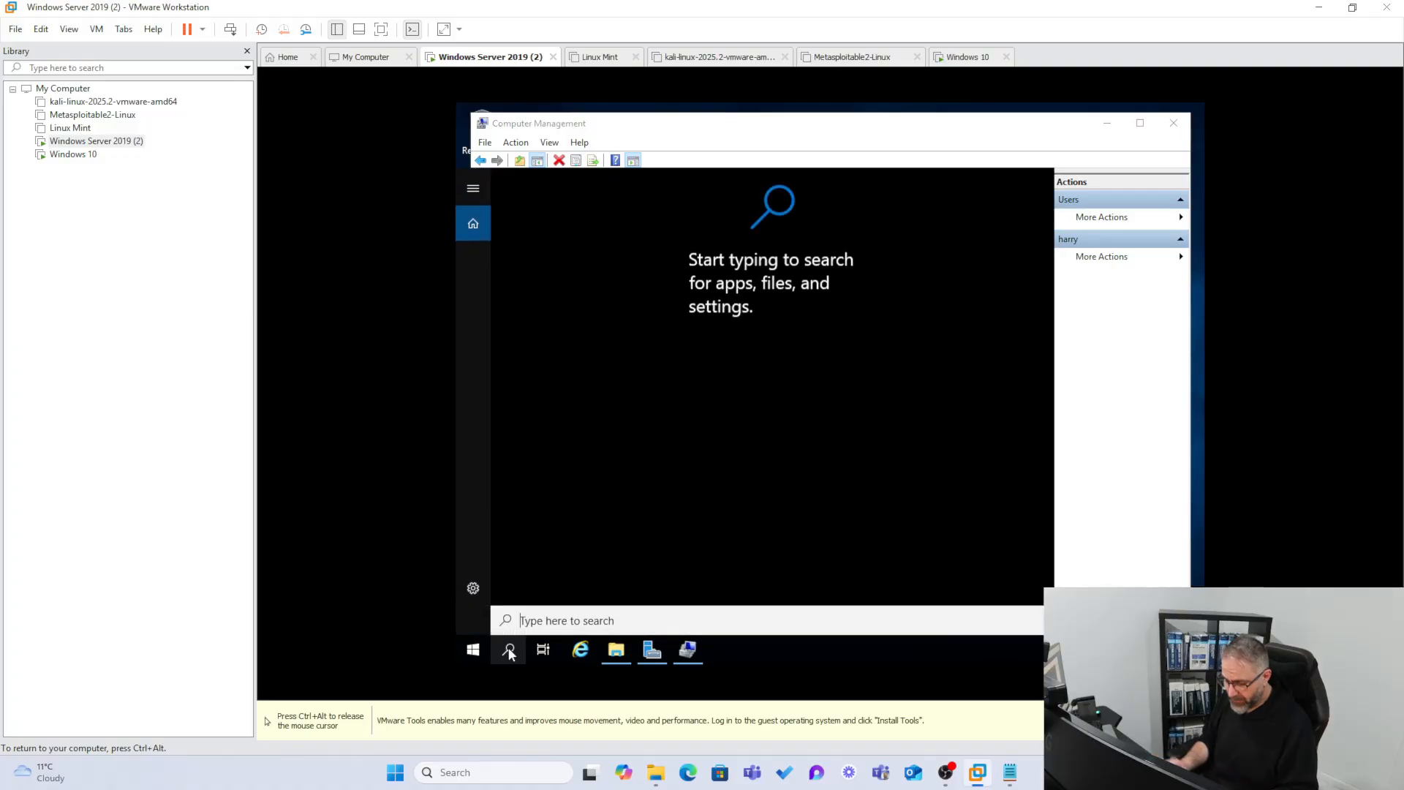
{"action": "type", "text": "cmd"}
{"action": "key", "text": "Return"}
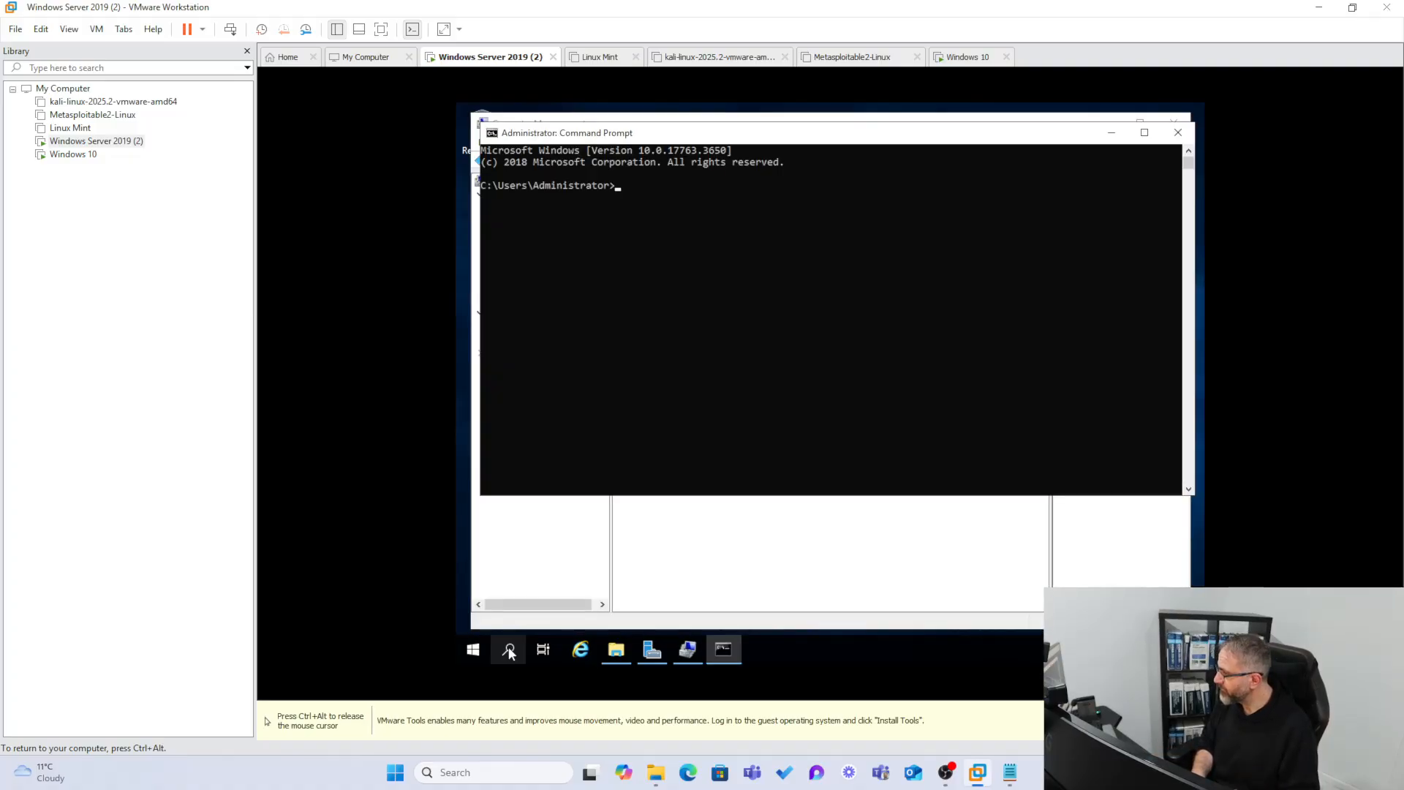
{"action": "type", "text": "ipconfig"}
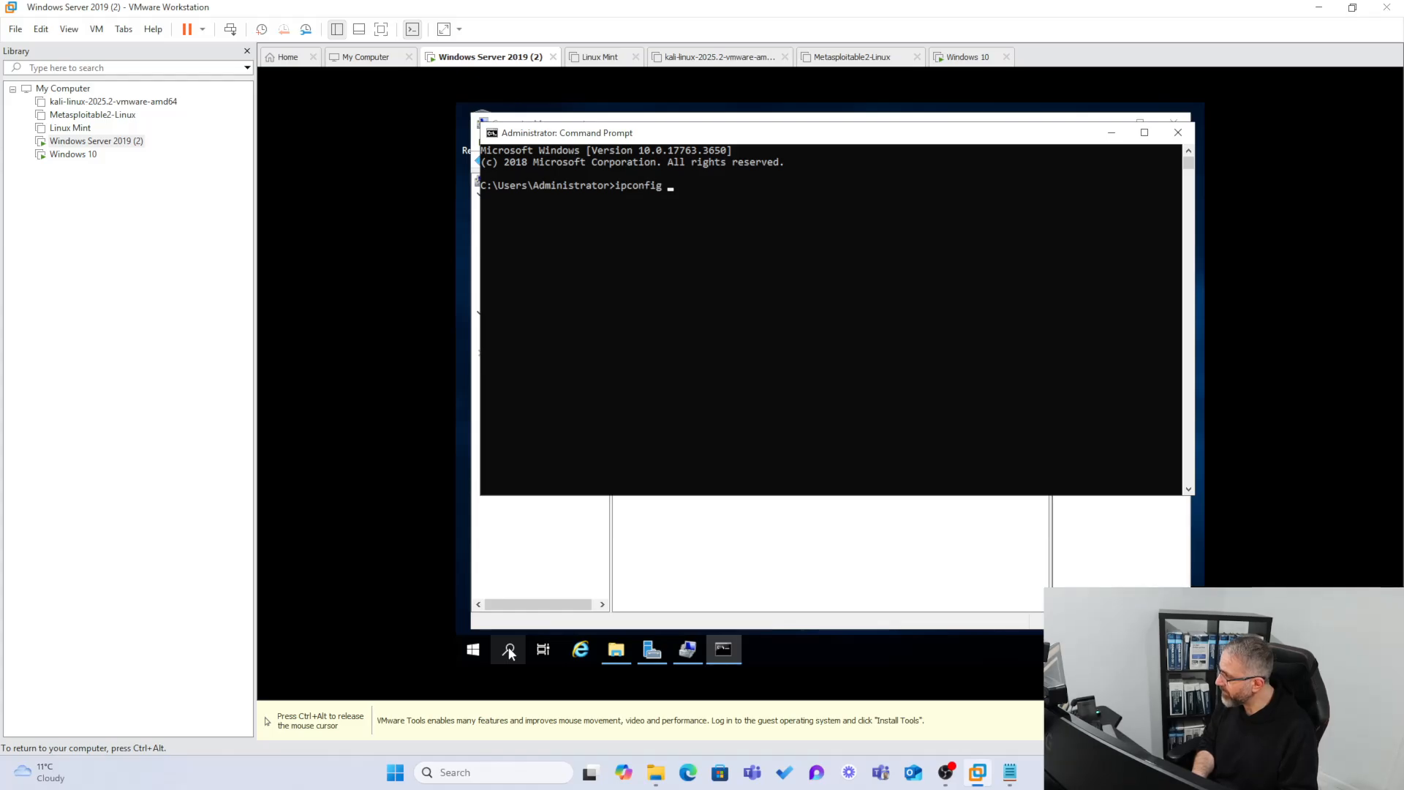
{"action": "type", "text": " /all"}
{"action": "key", "text": "Return"}
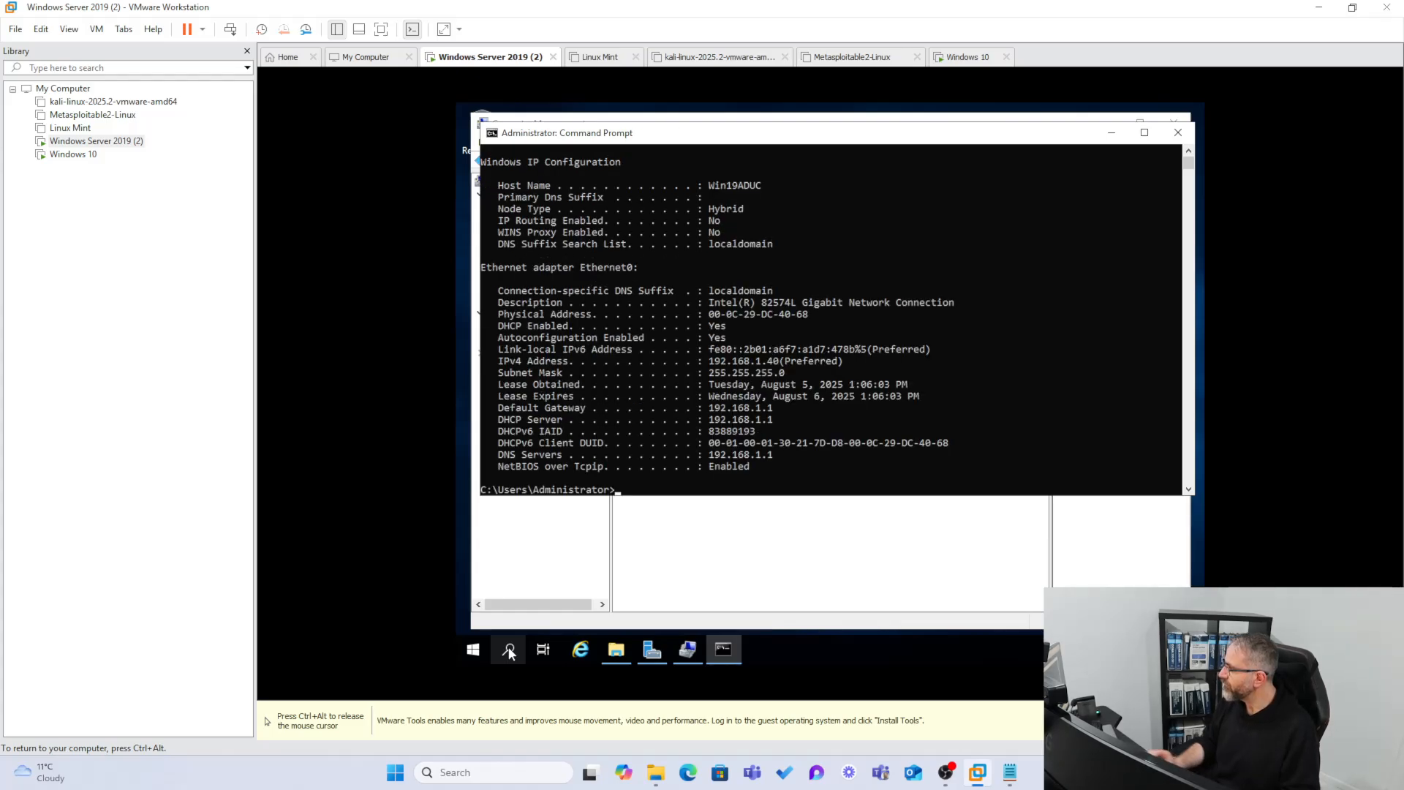
{"action": "left_click_drag", "start_coordinate": [734, 327], "coordinate": [497, 329]}
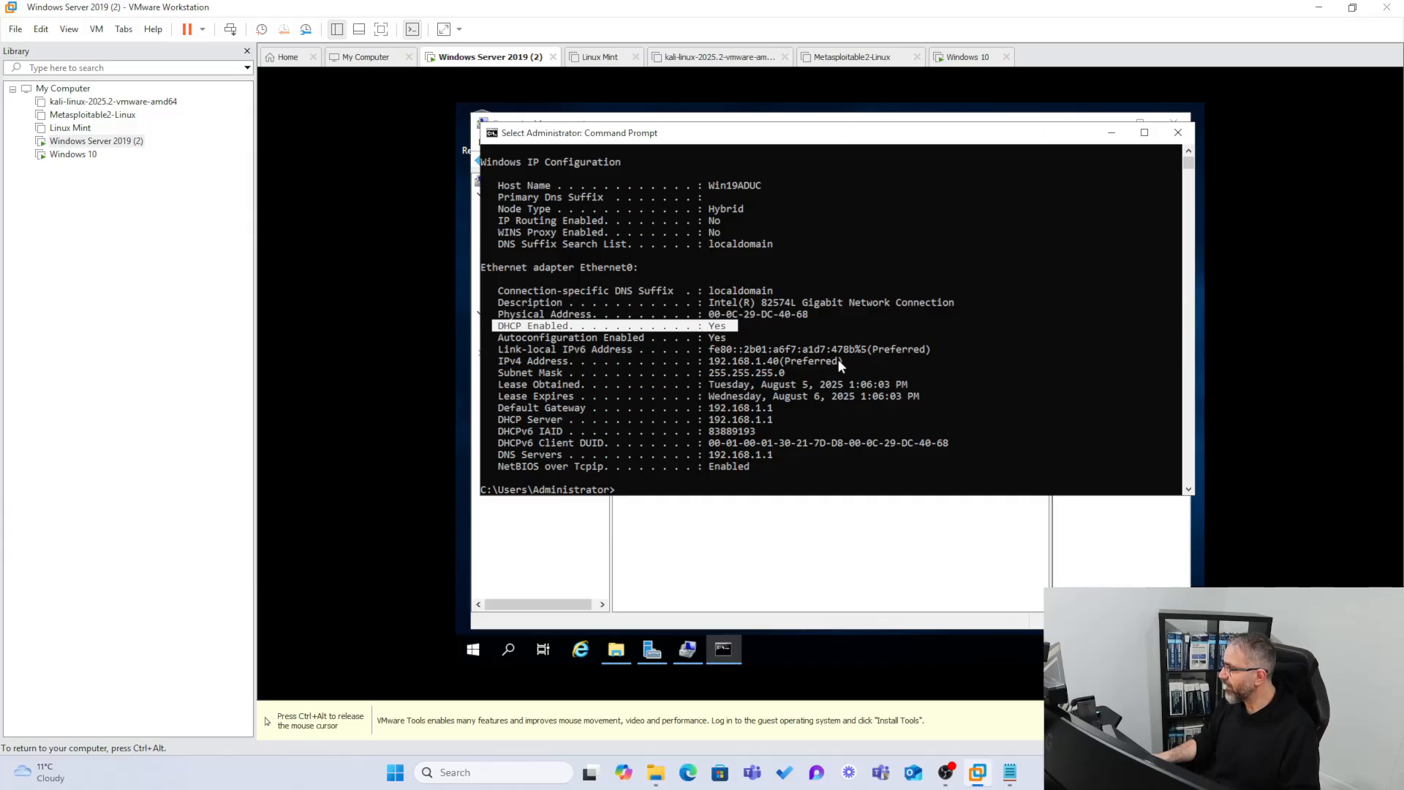
{"action": "left_click_drag", "start_coordinate": [860, 362], "coordinate": [703, 366]}
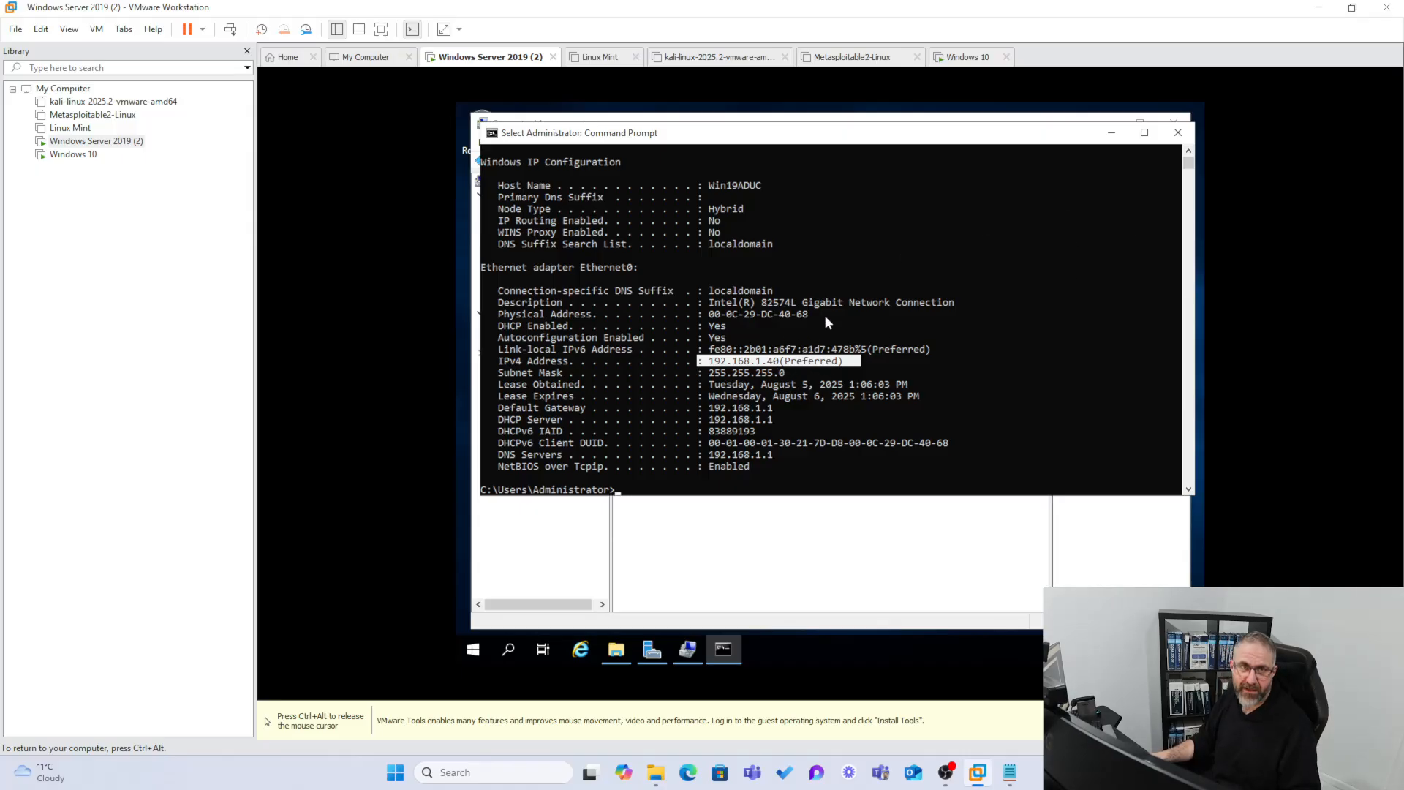
{"action": "left_click", "coordinate": [1179, 133]}
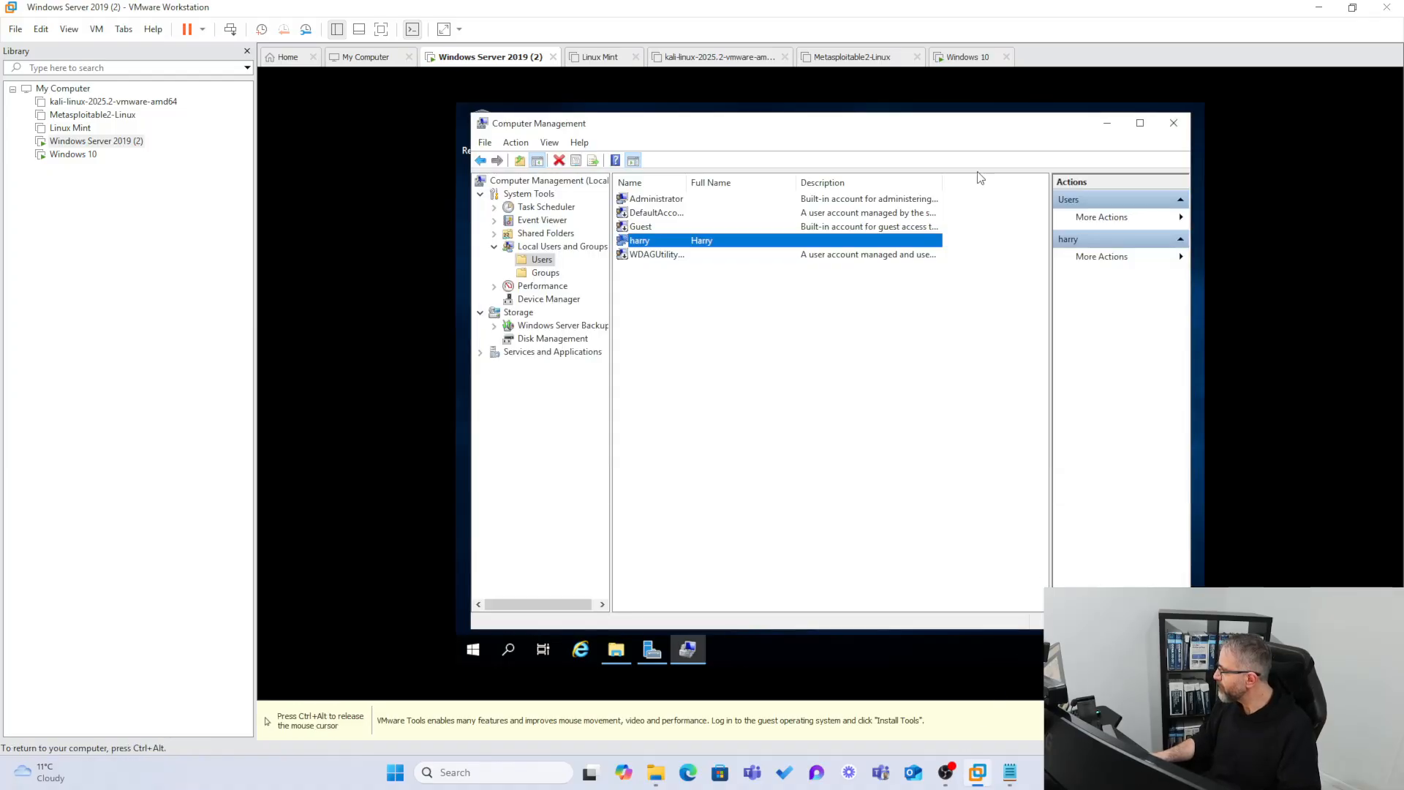
Open the Ethernet0 adapter's properties from the server's network settings.
{"action": "key", "text": "ctrl+alt"}
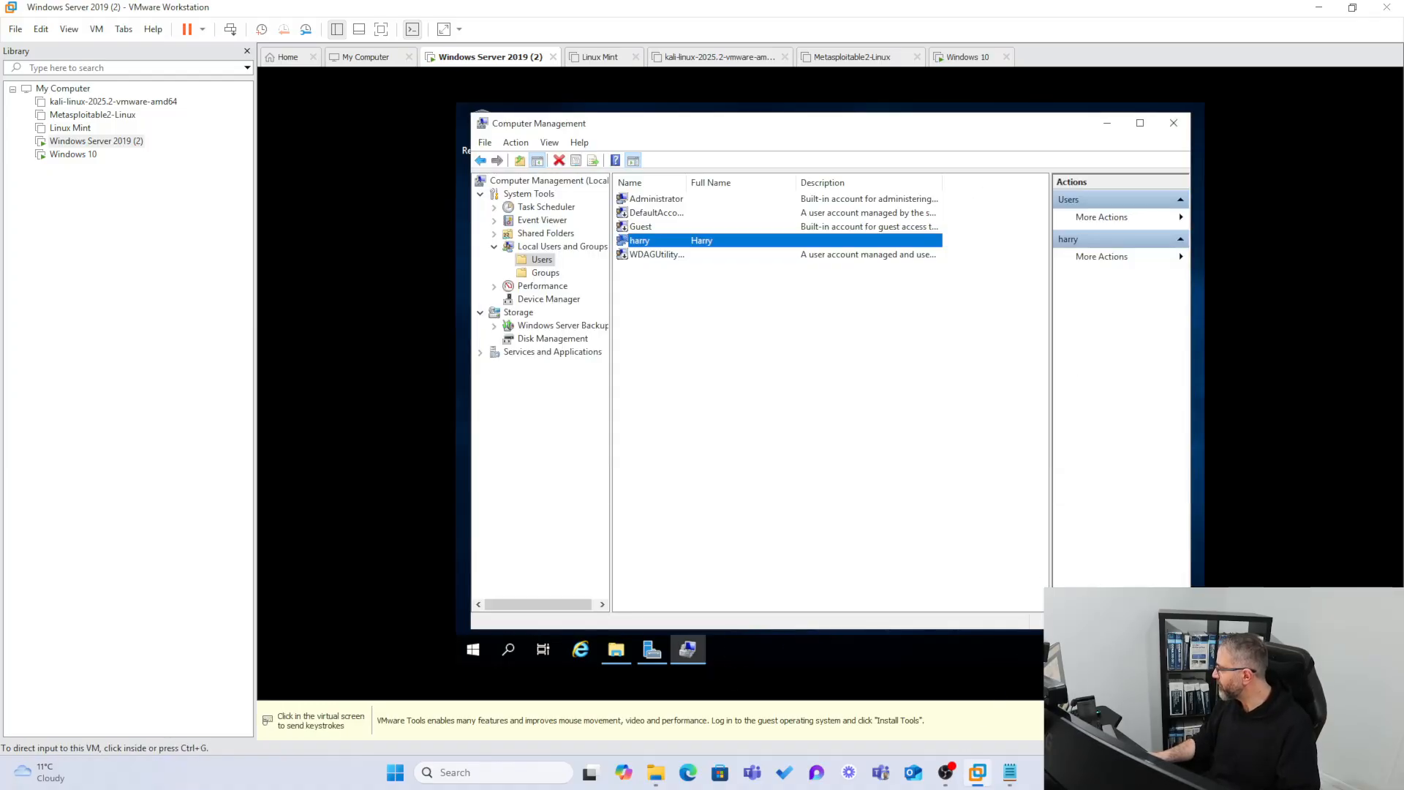
{"action": "left_click", "coordinate": [624, 243]}
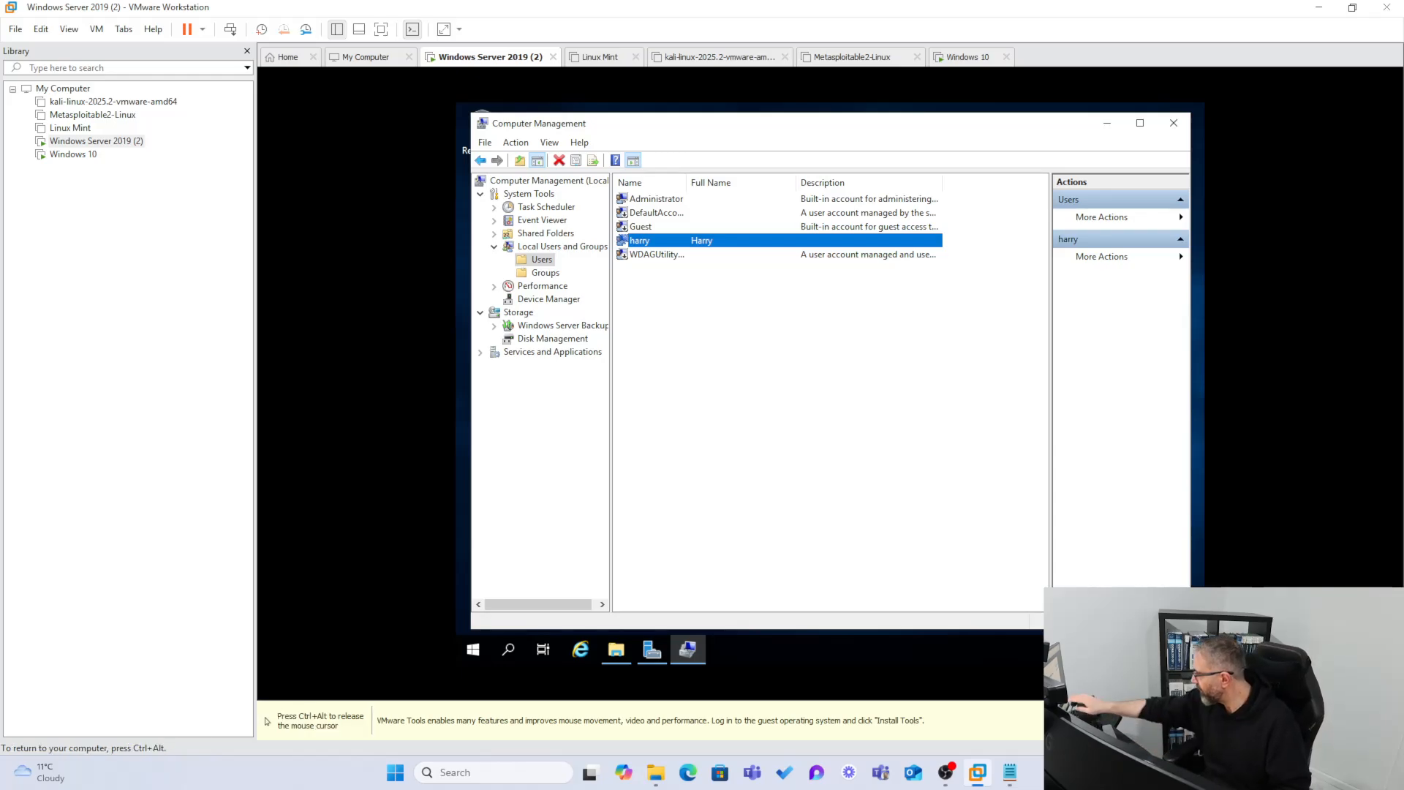
{"action": "key", "text": "ctrl+alt"}
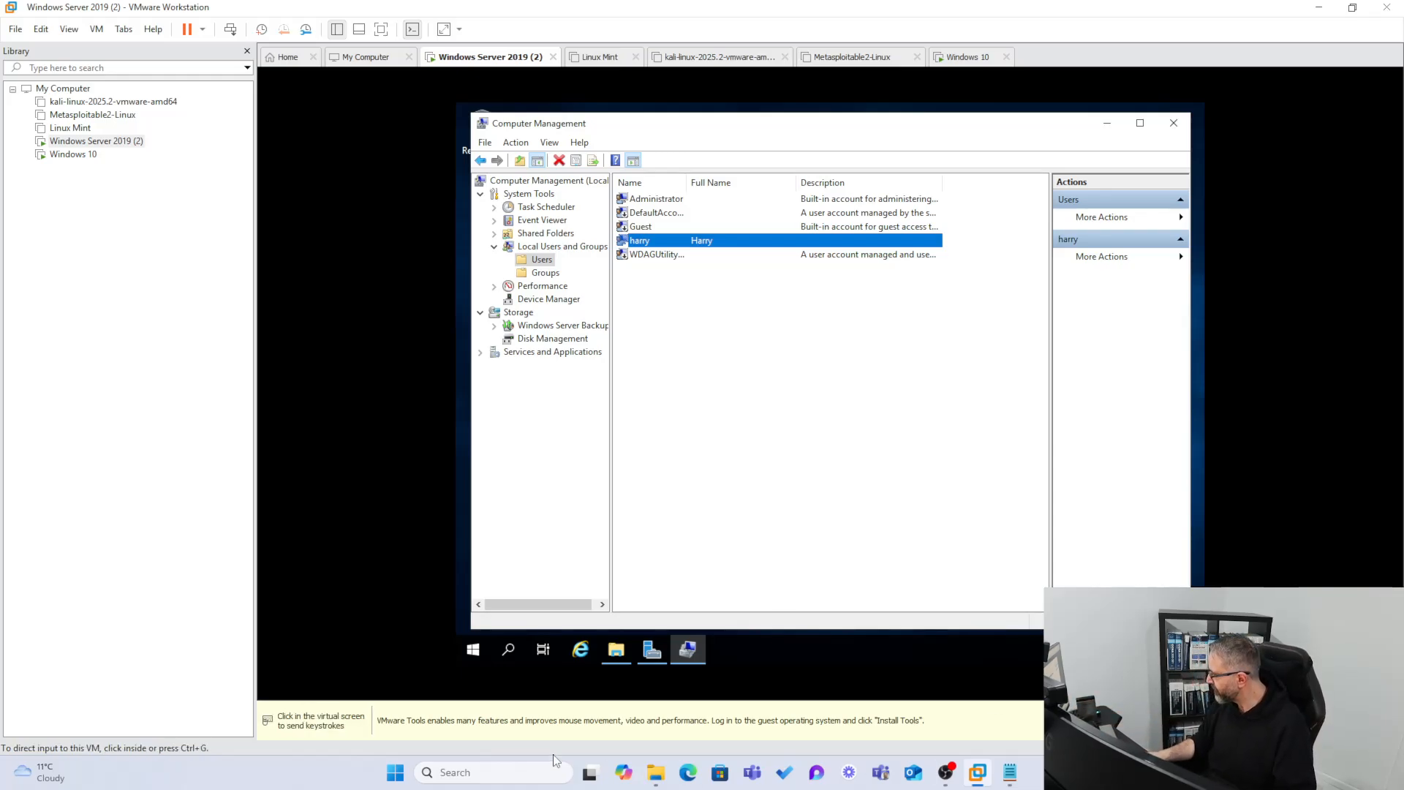
{"action": "left_click", "coordinate": [1000, 626]}
{"action": "right_click", "coordinate": [1085, 648]}
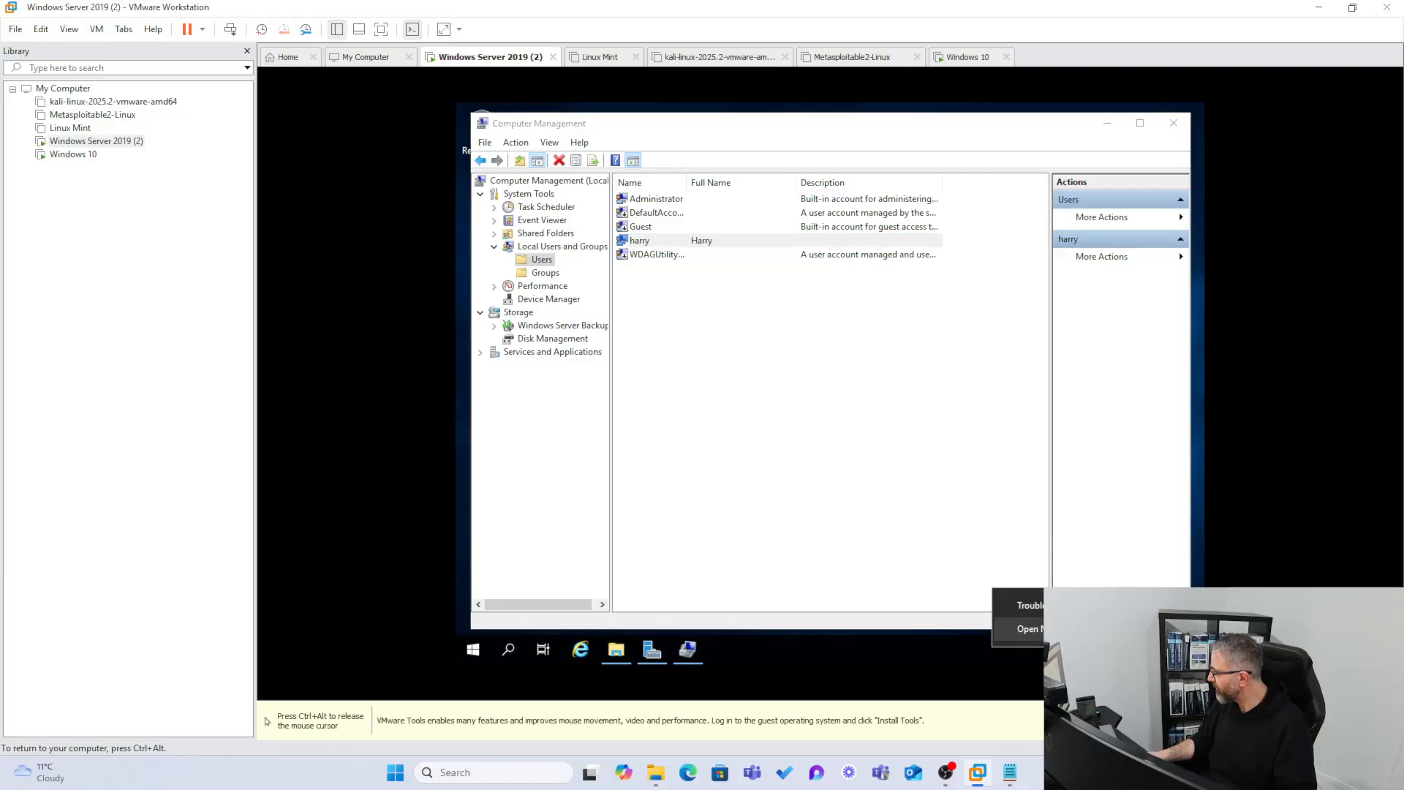
{"action": "left_click", "coordinate": [1024, 628]}
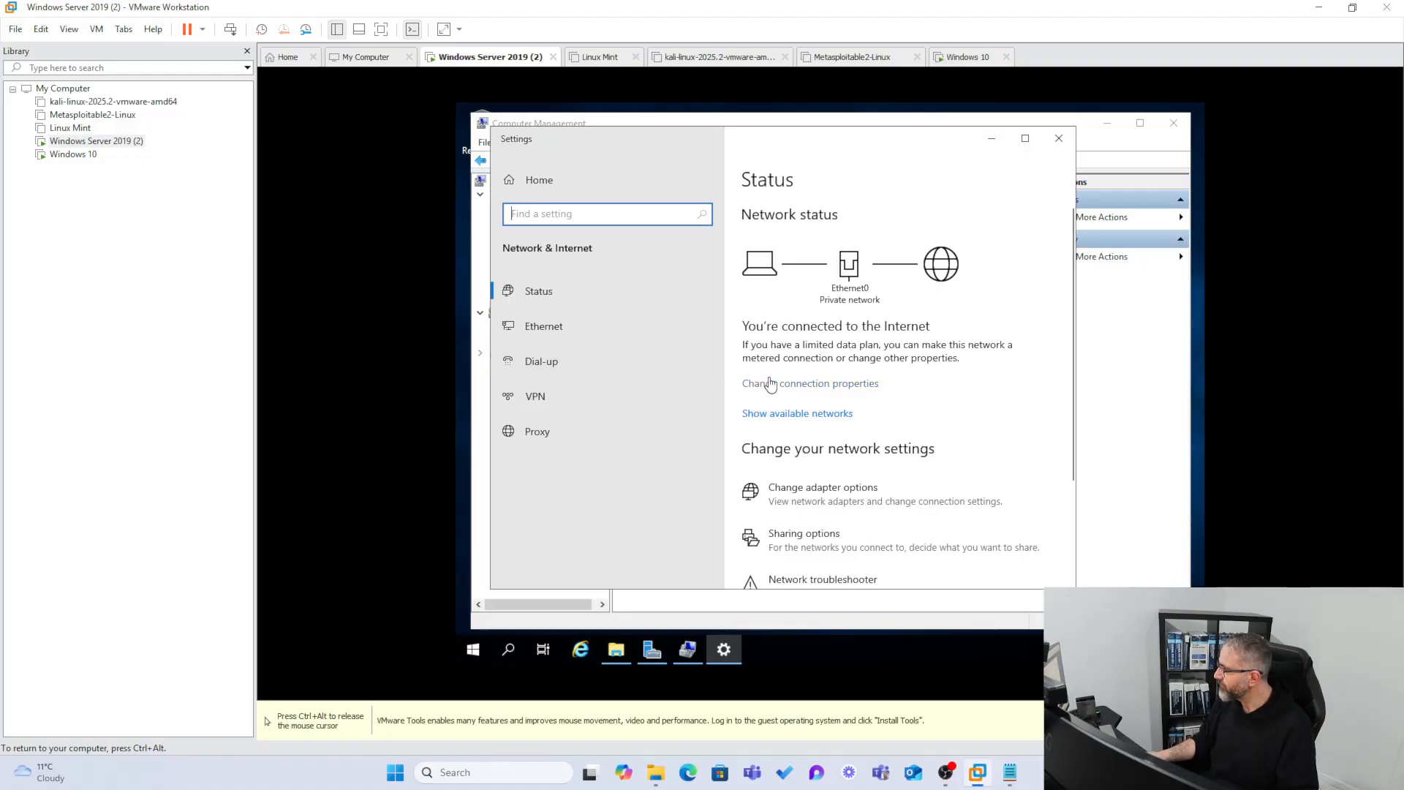
{"action": "left_click", "coordinate": [779, 386]}
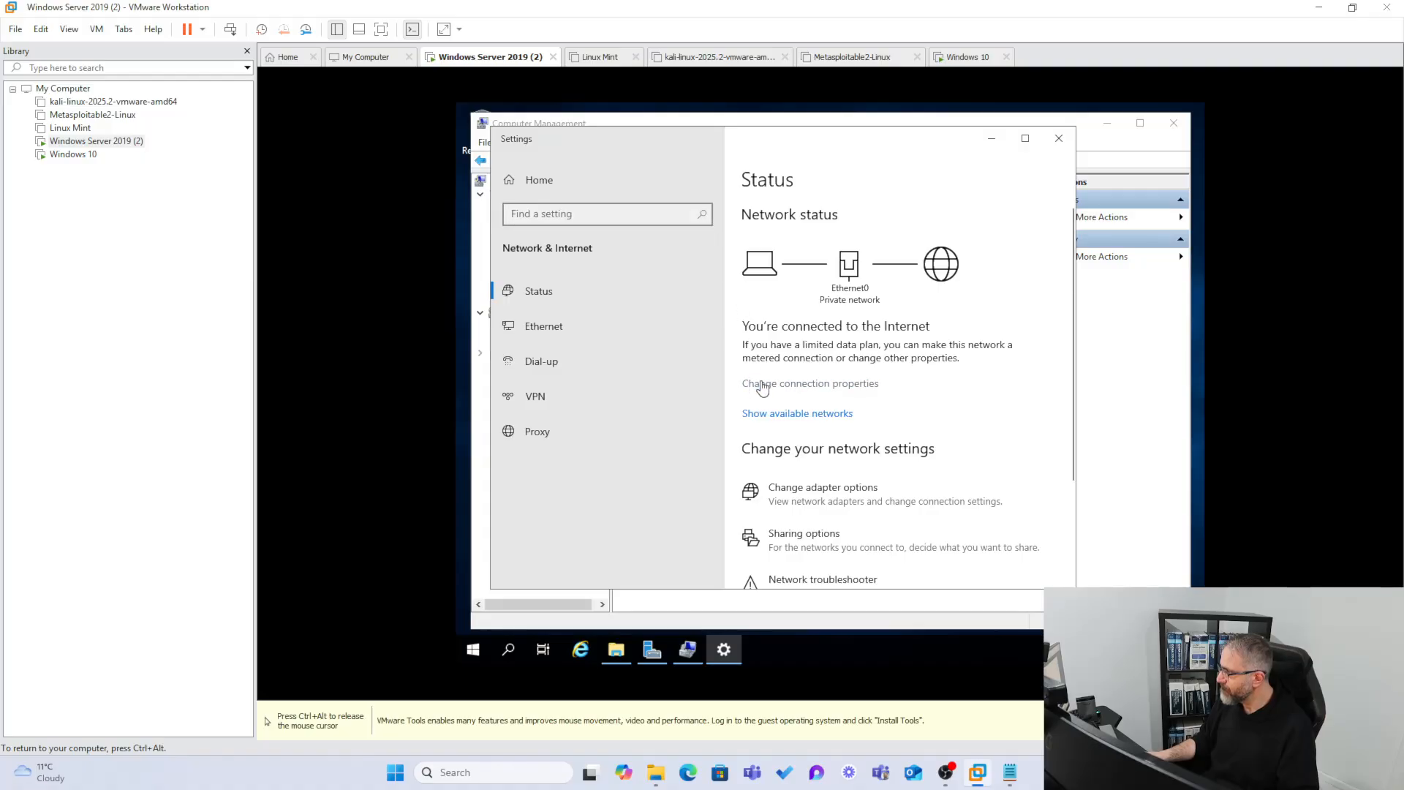
{"action": "left_click", "coordinate": [551, 324]}
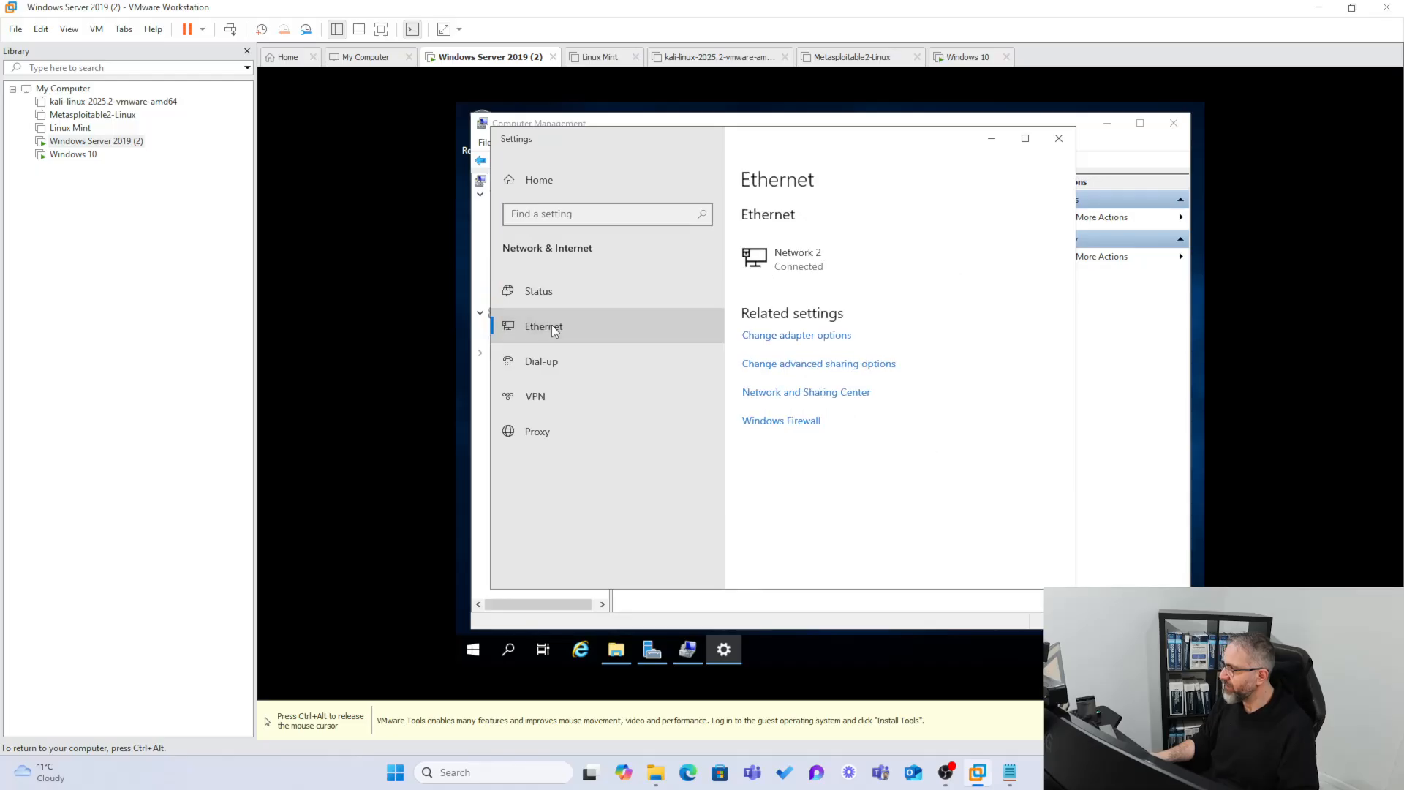
{"action": "left_click", "coordinate": [753, 335]}
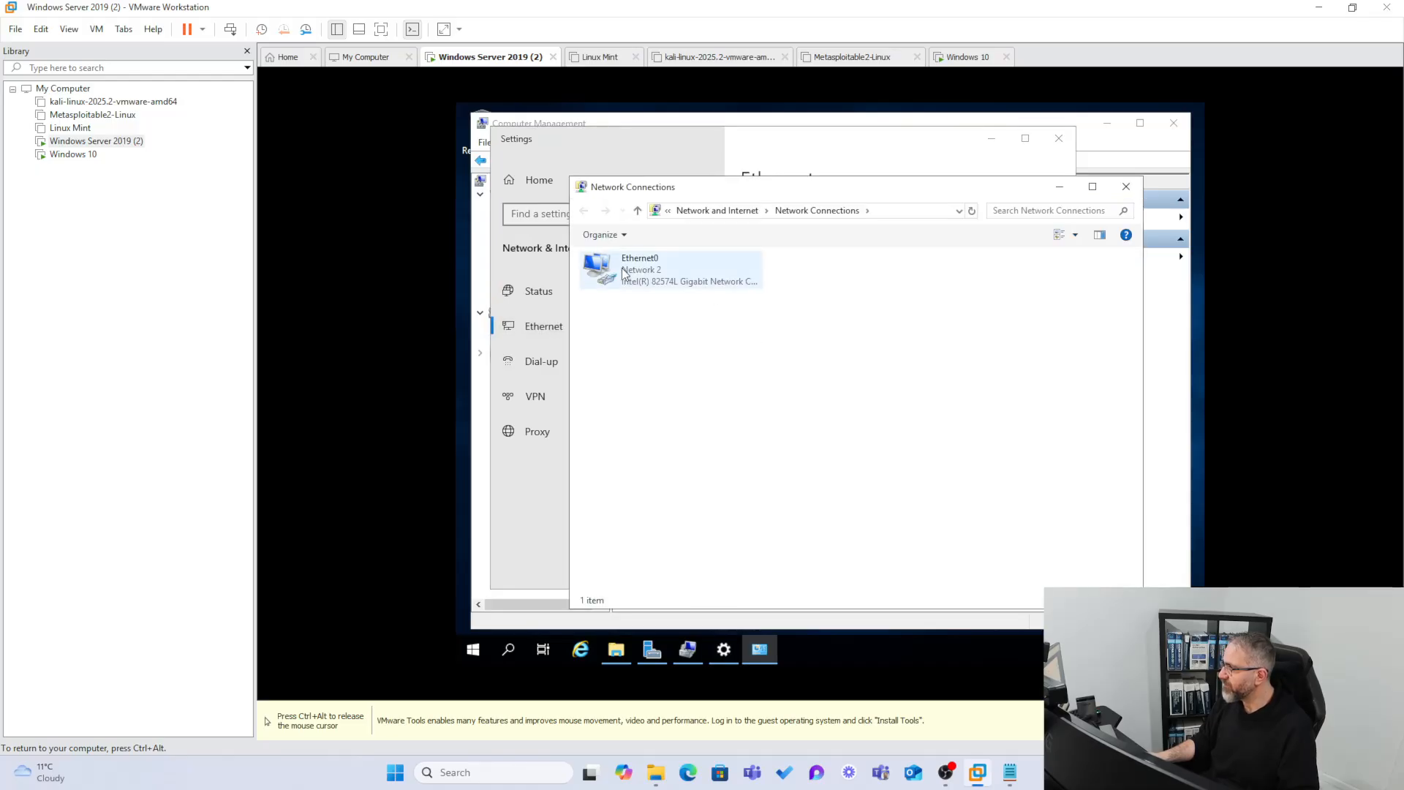
{"action": "right_click", "coordinate": [617, 266]}
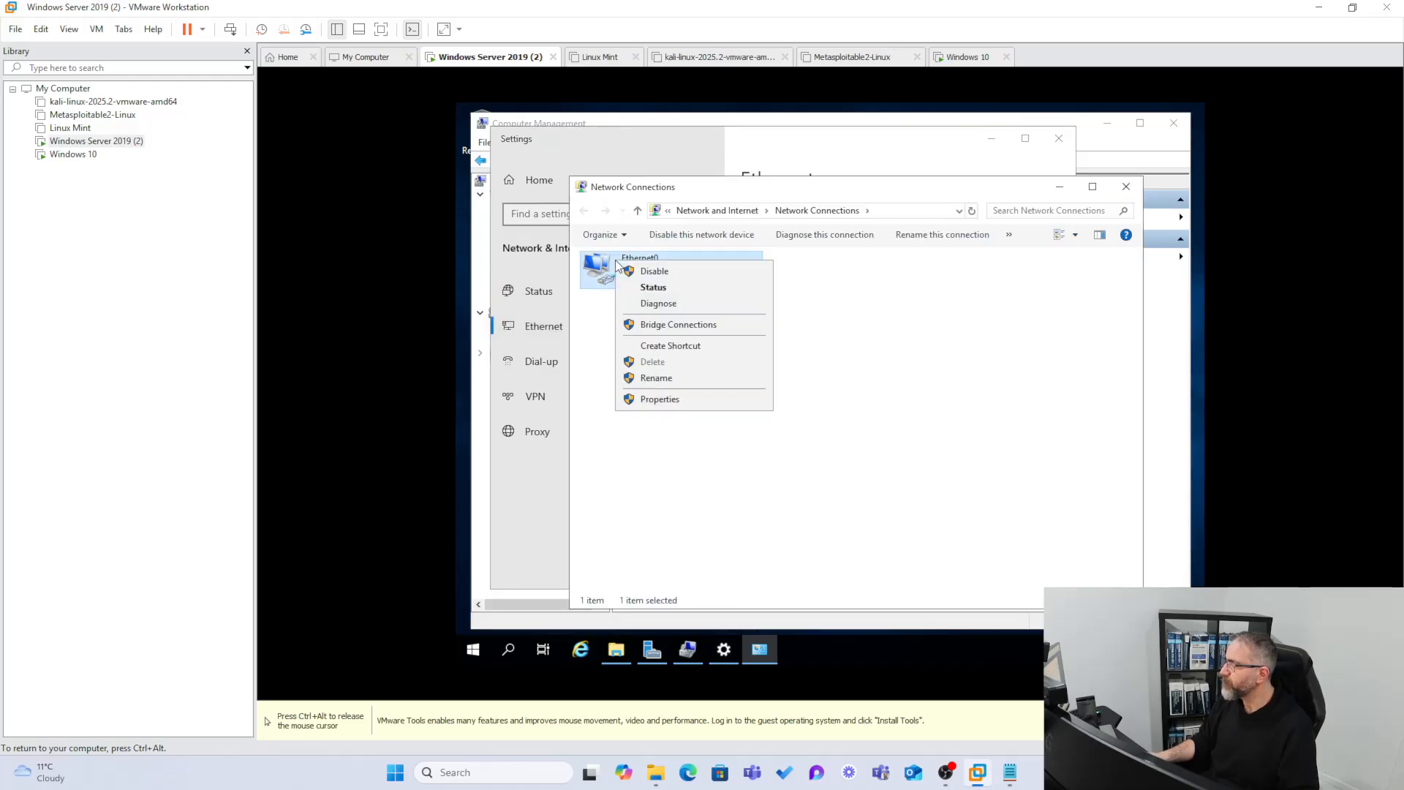
{"action": "left_click", "coordinate": [672, 399]}
Enter static IPv4 192.168.1.40, mask 255.255.255.0, gateway 192.168.1.1 and DNS 8.8.8.8.
{"action": "double_click", "coordinate": [677, 404]}
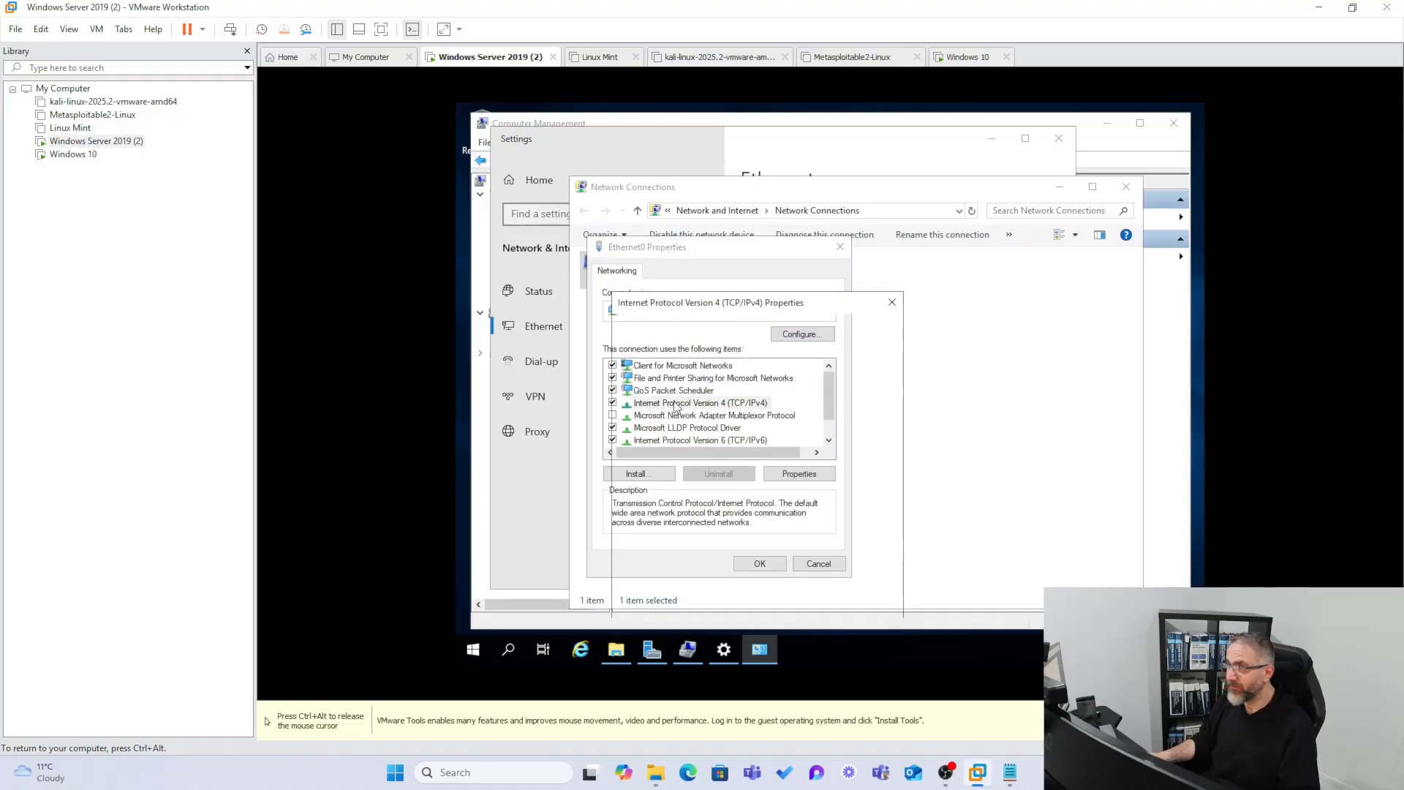
{"action": "left_click", "coordinate": [674, 408]}
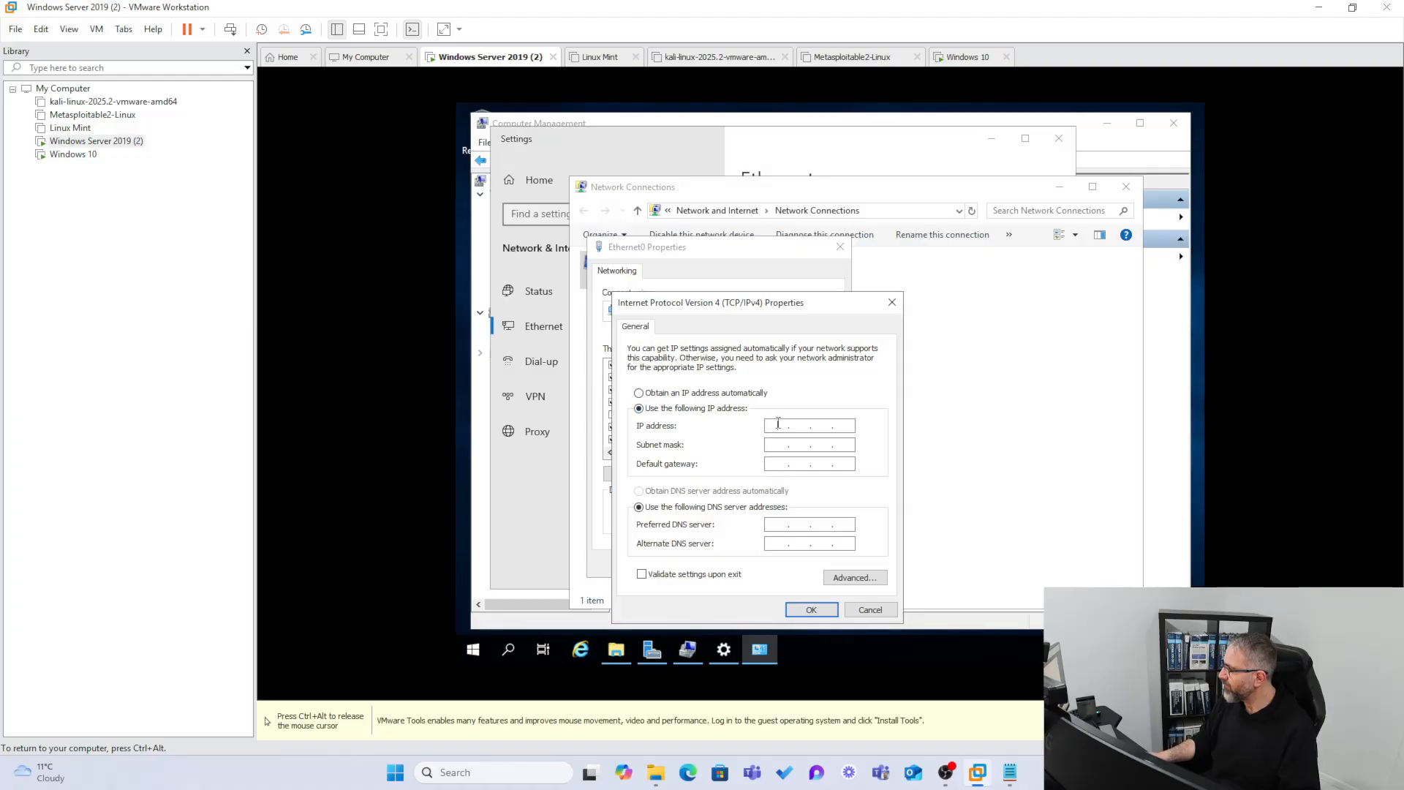
{"action": "left_click", "coordinate": [778, 425]}
{"action": "type", "text": "192 . "}
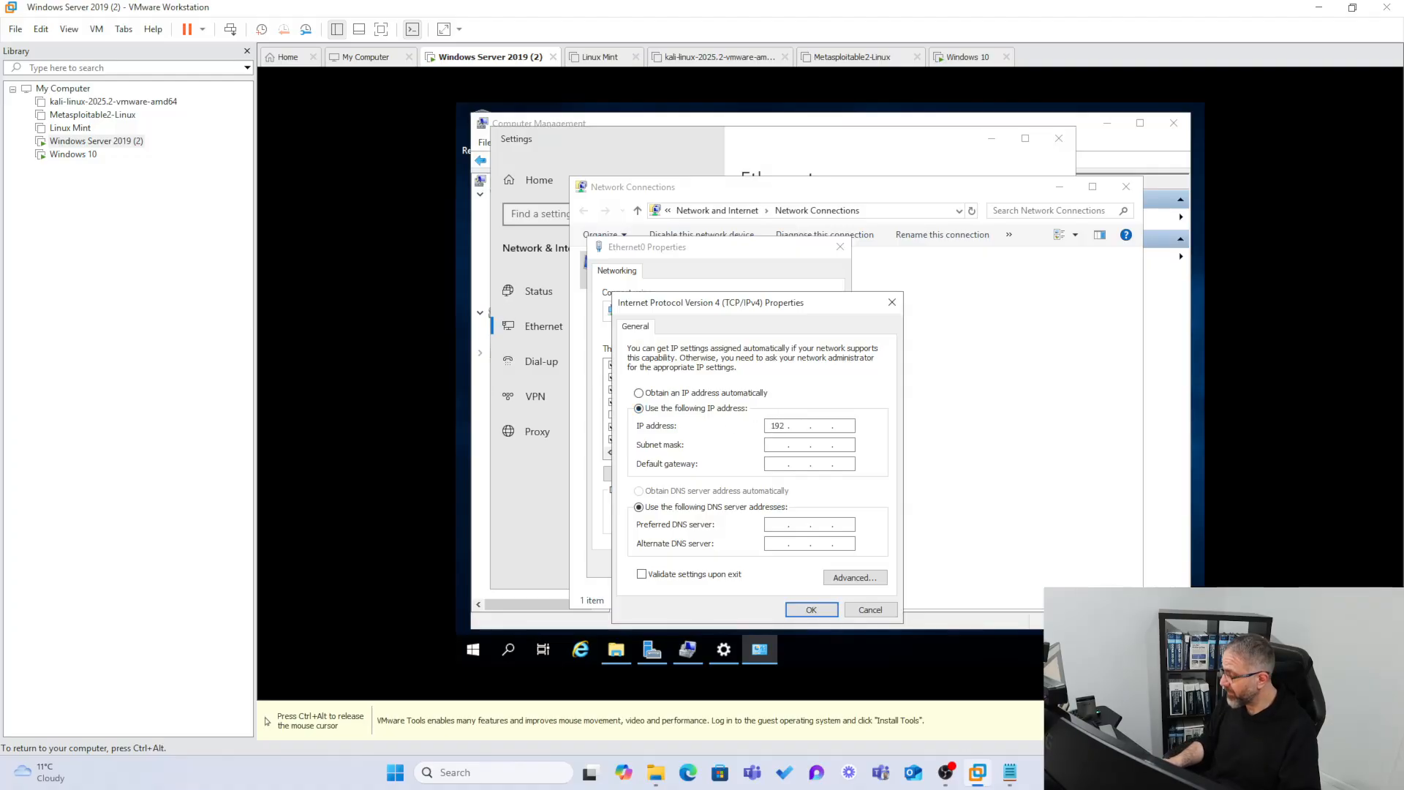
{"action": "type", "text": "168 . "}
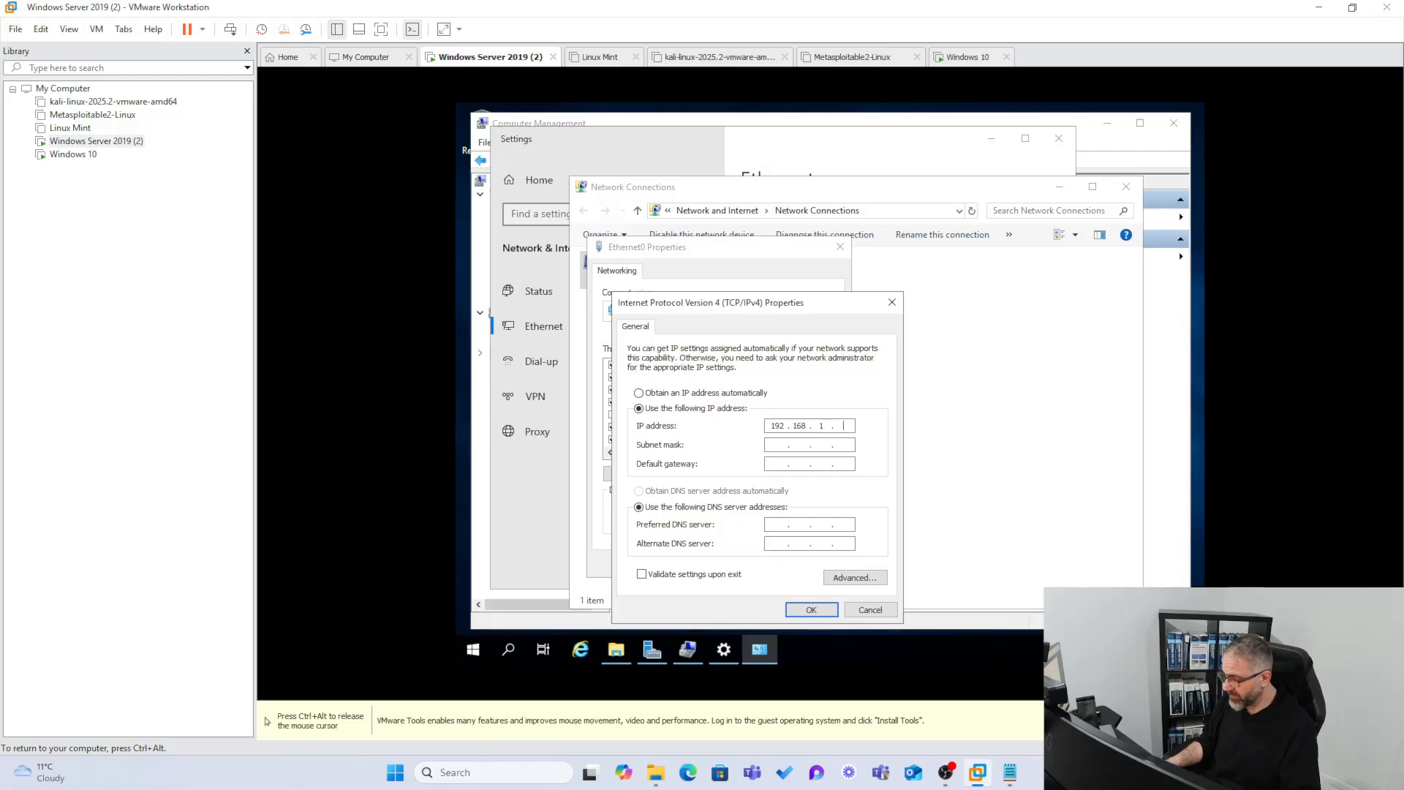
{"action": "type", "text": "1 . 40"}
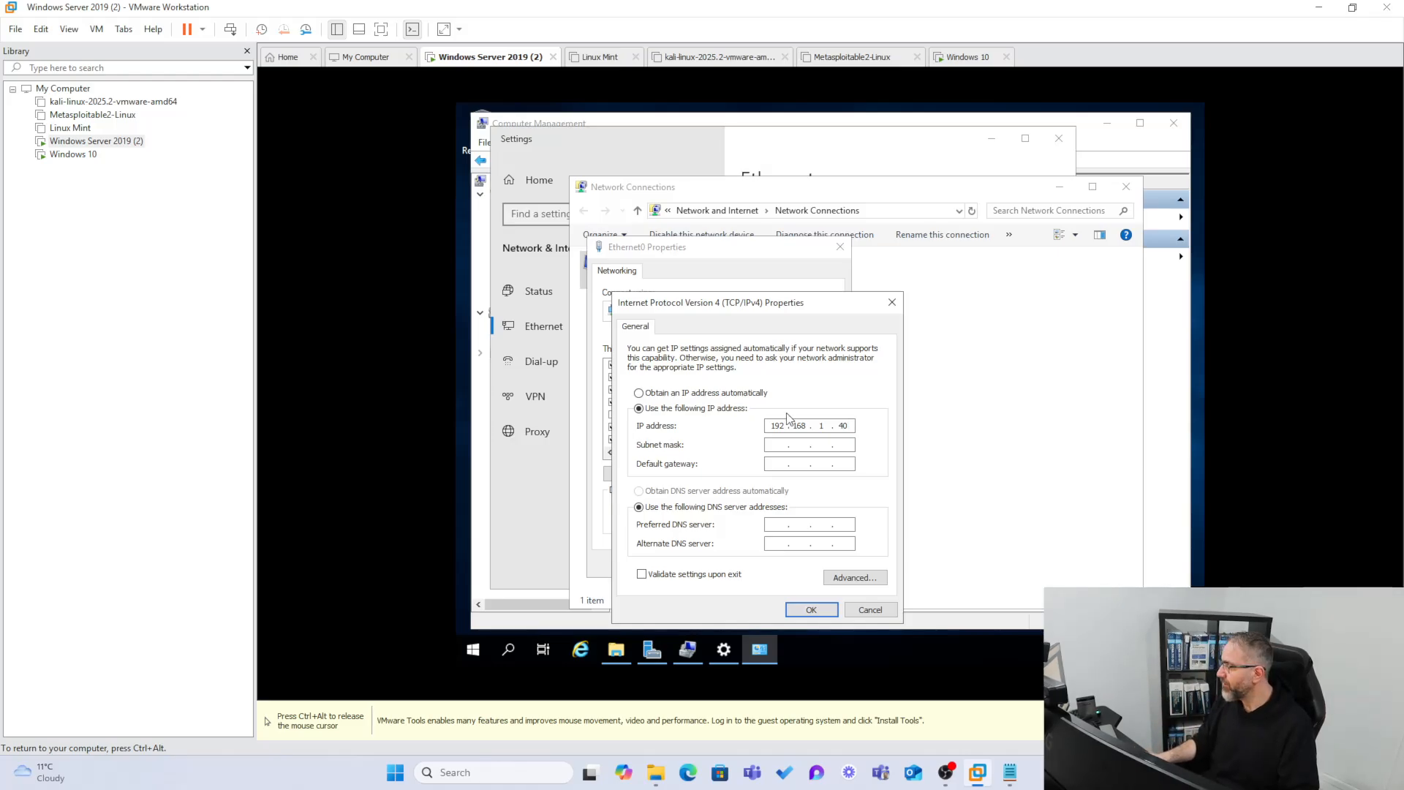
{"action": "left_click", "coordinate": [776, 446]}
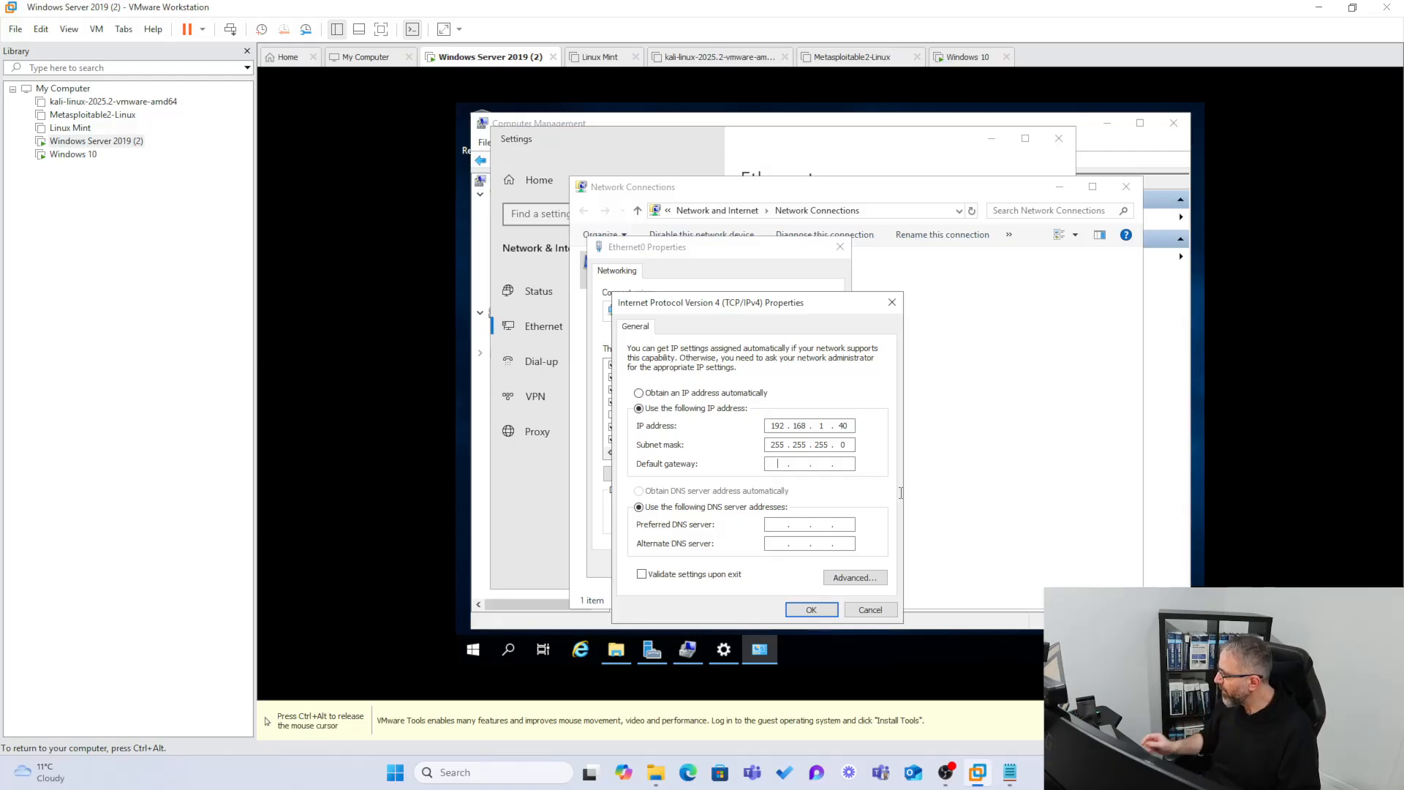
{"action": "type", "text": "192 . 168 . "}
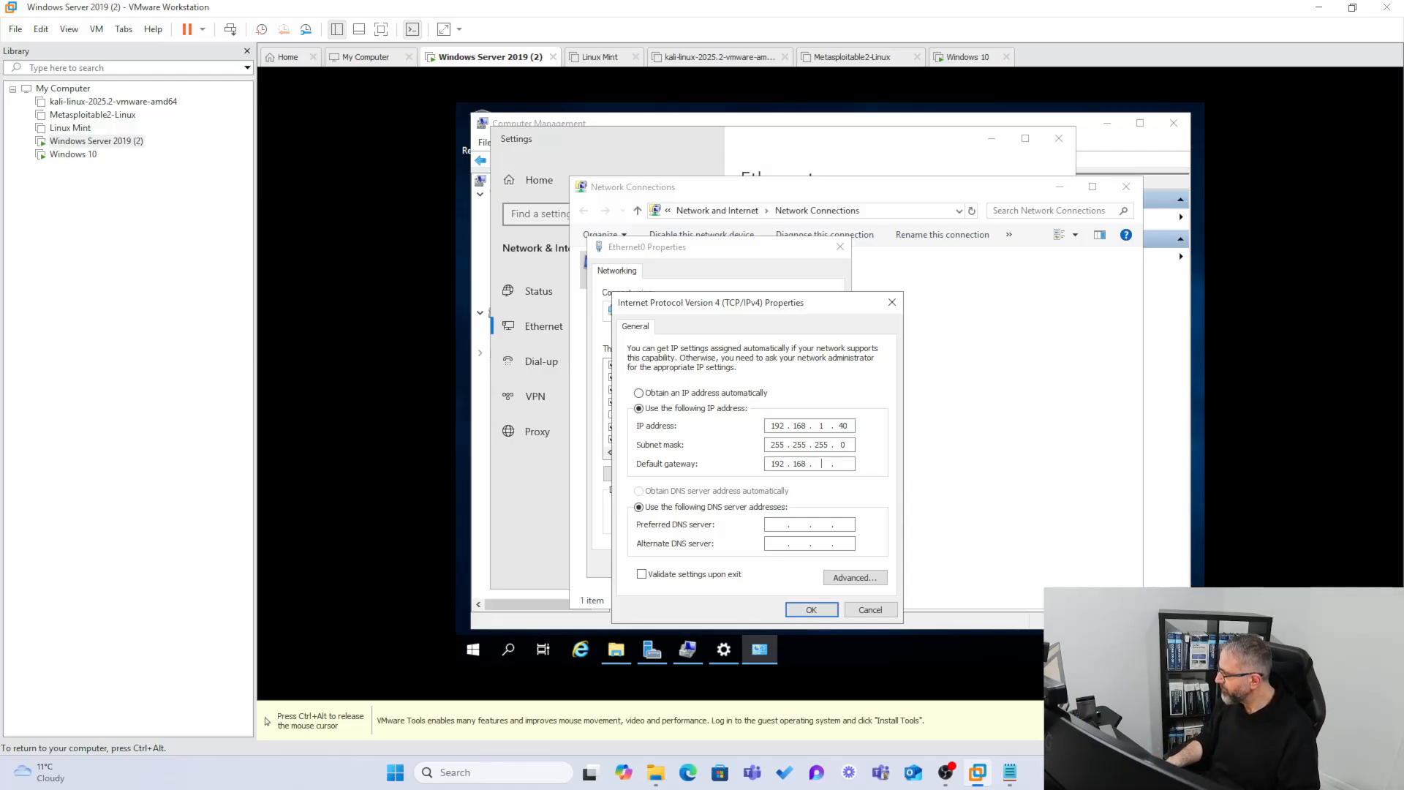
{"action": "type", "text": "1 ."}
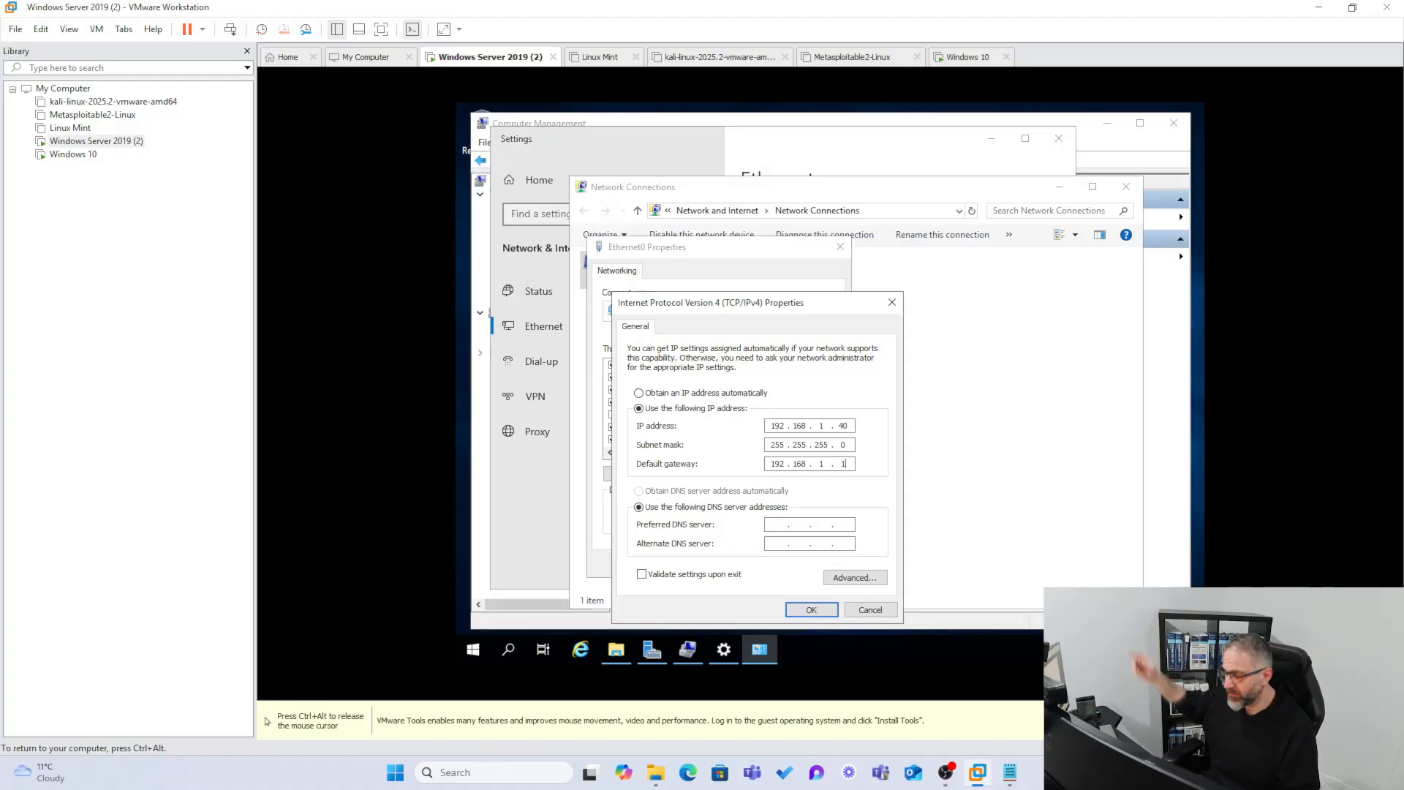
{"action": "key", "text": "ctrl+alt"}
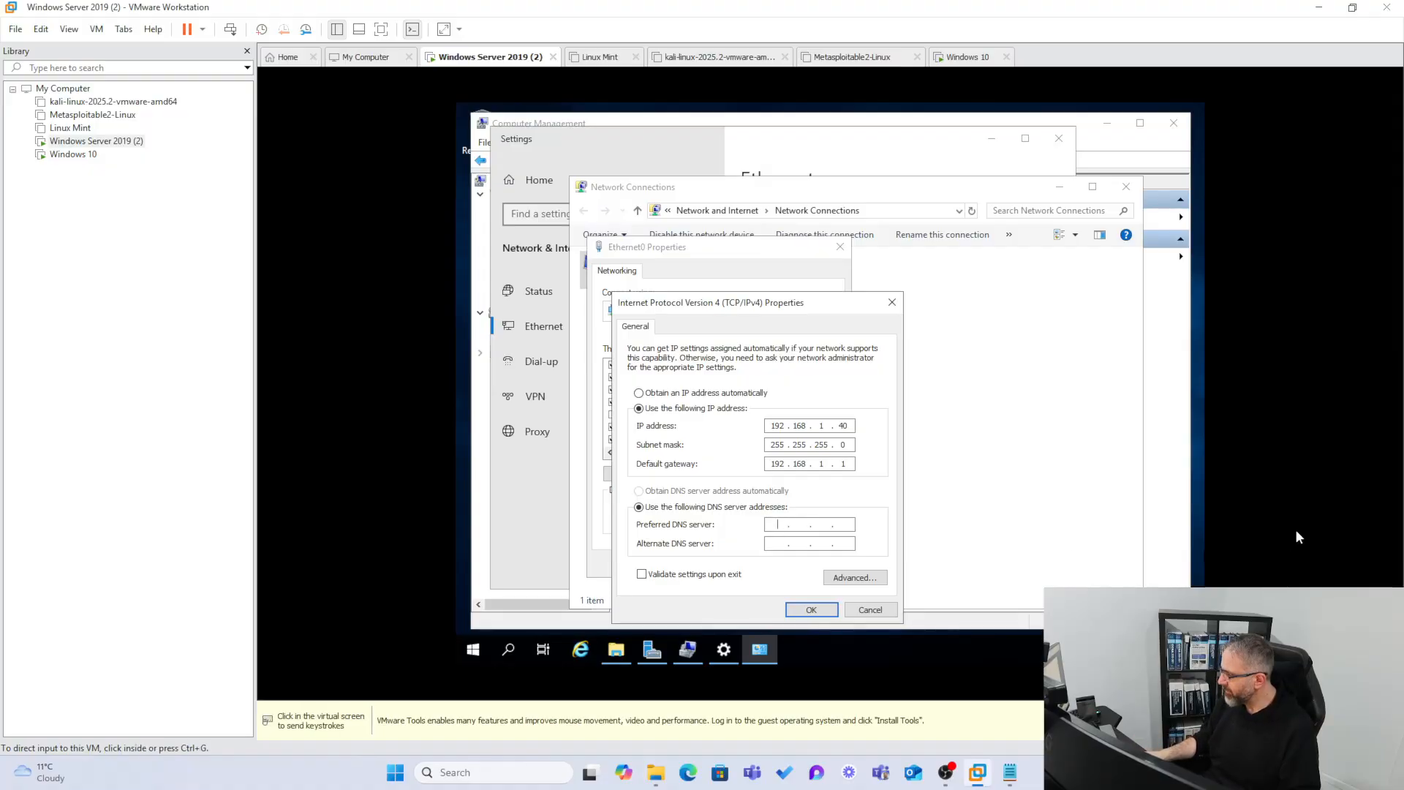
{"action": "left_click", "coordinate": [1297, 532]}
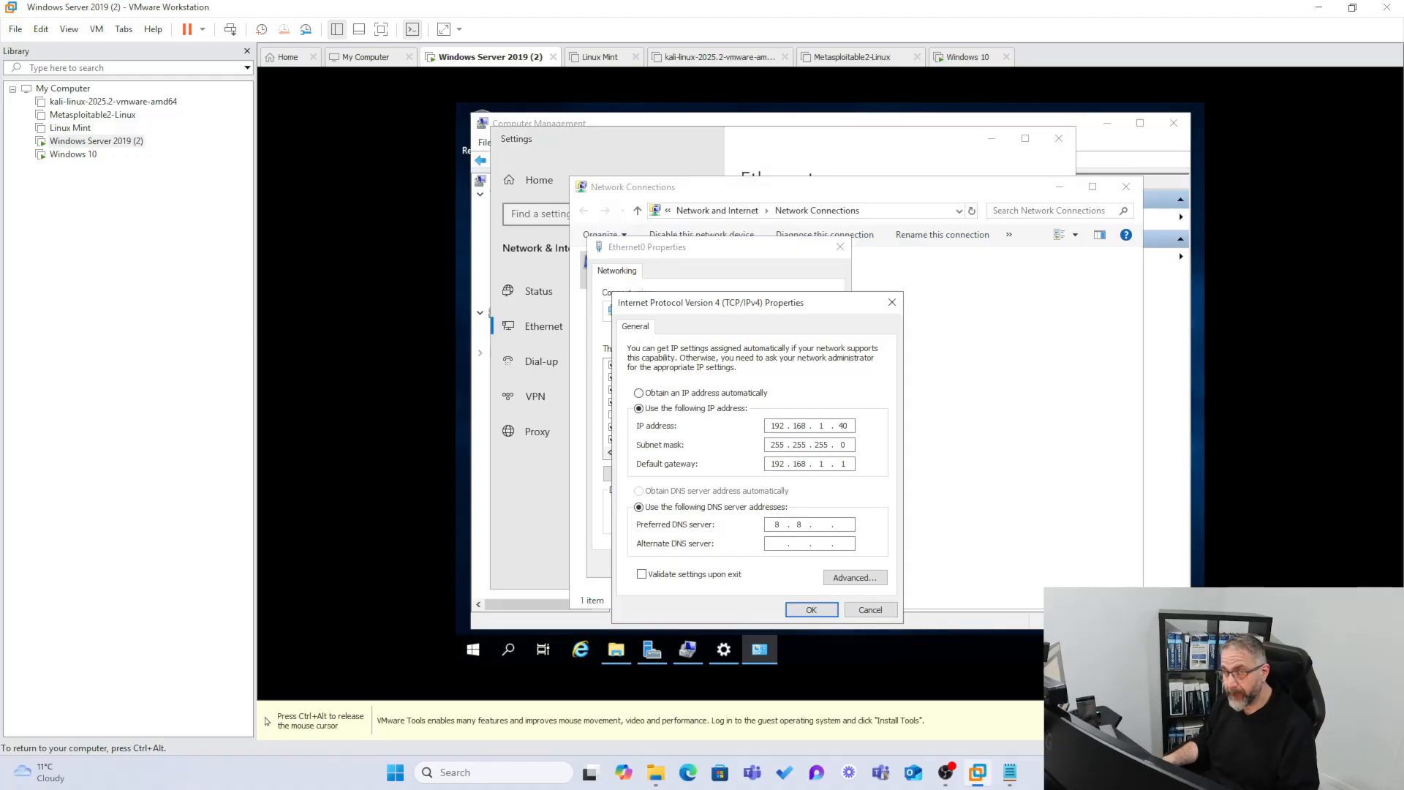
{"action": "type", "text": ".8"}
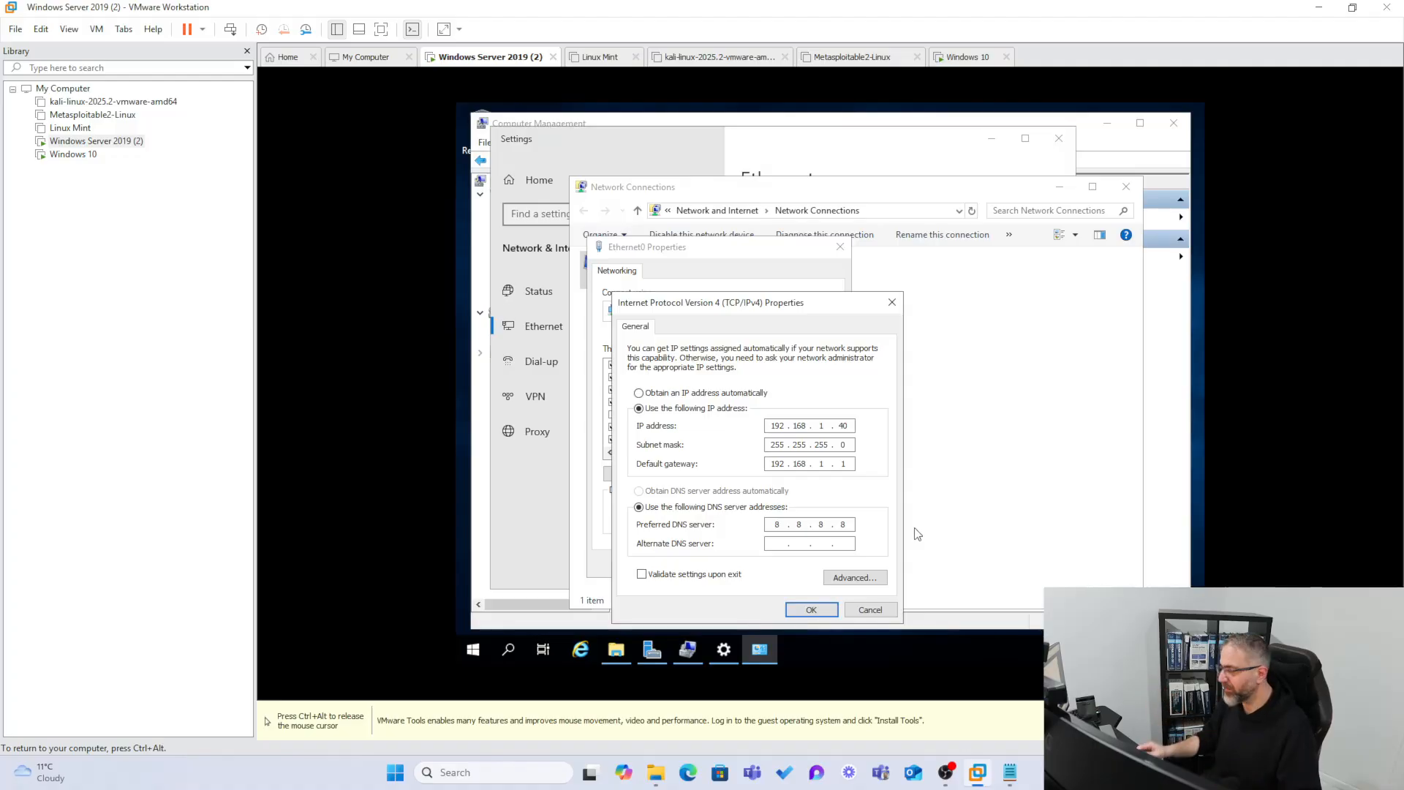
Save the static IPv4 settings on Ethernet0 and close Network Connections.
{"action": "left_click", "coordinate": [812, 610]}
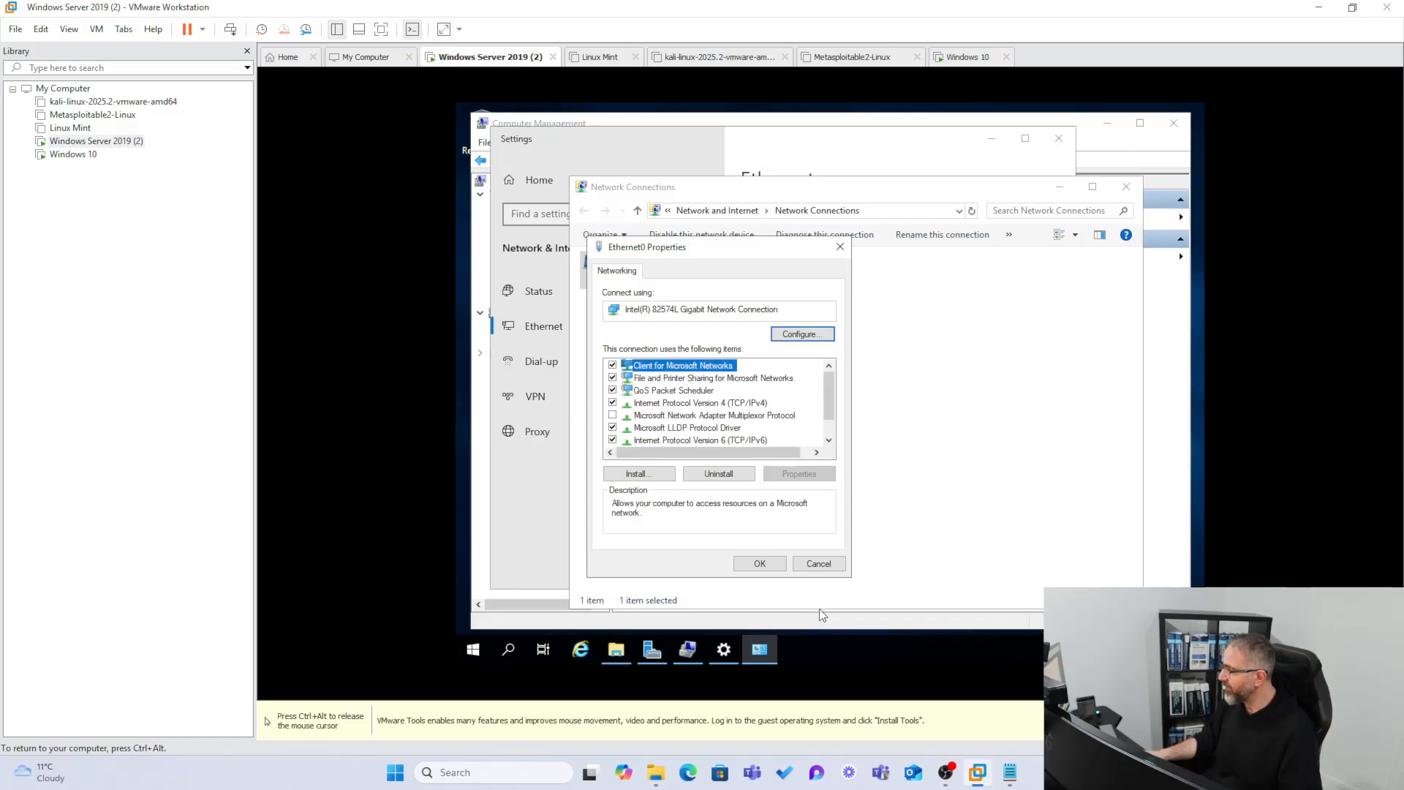
{"action": "left_click", "coordinate": [772, 563]}
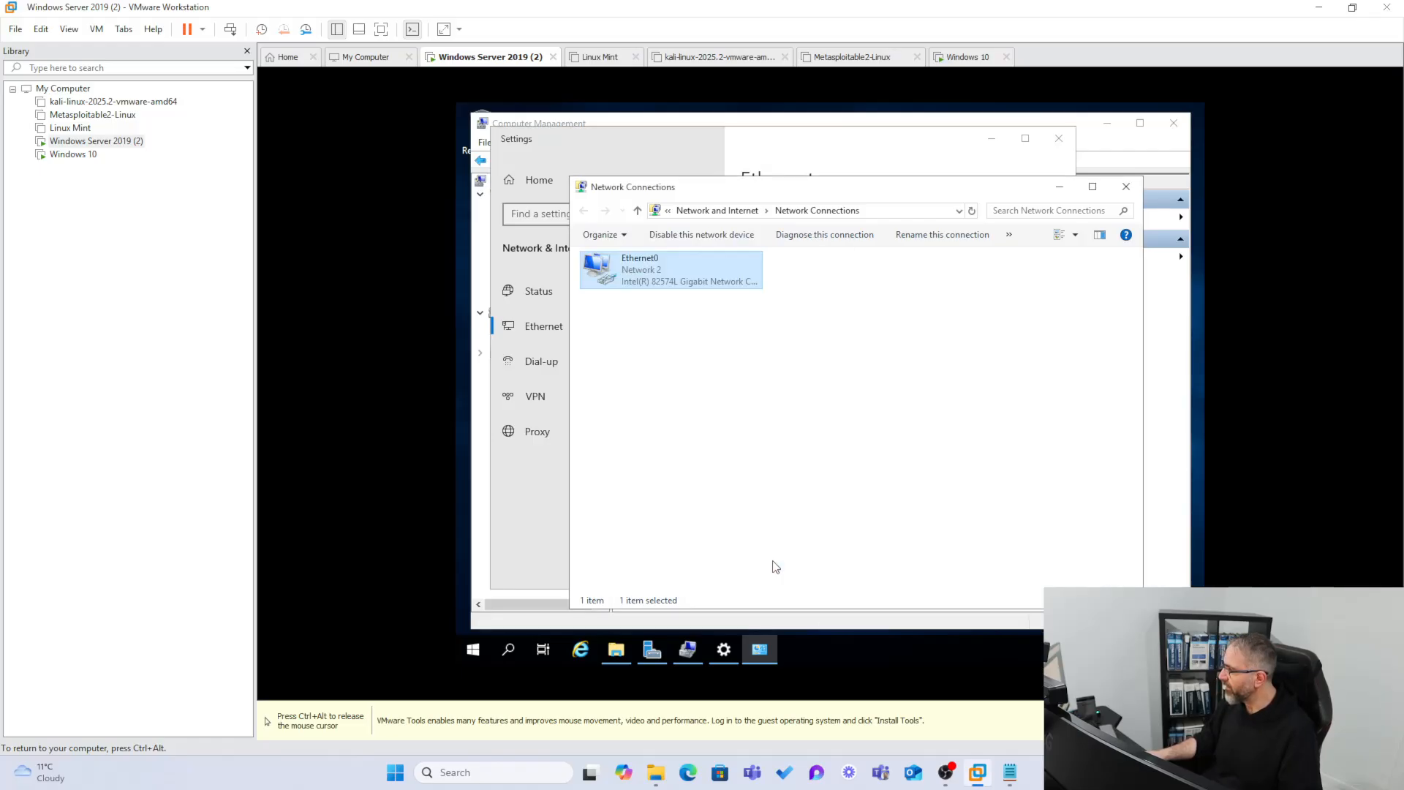
{"action": "left_click", "coordinate": [1126, 187]}
{"action": "key", "text": "ctrl+alt"}
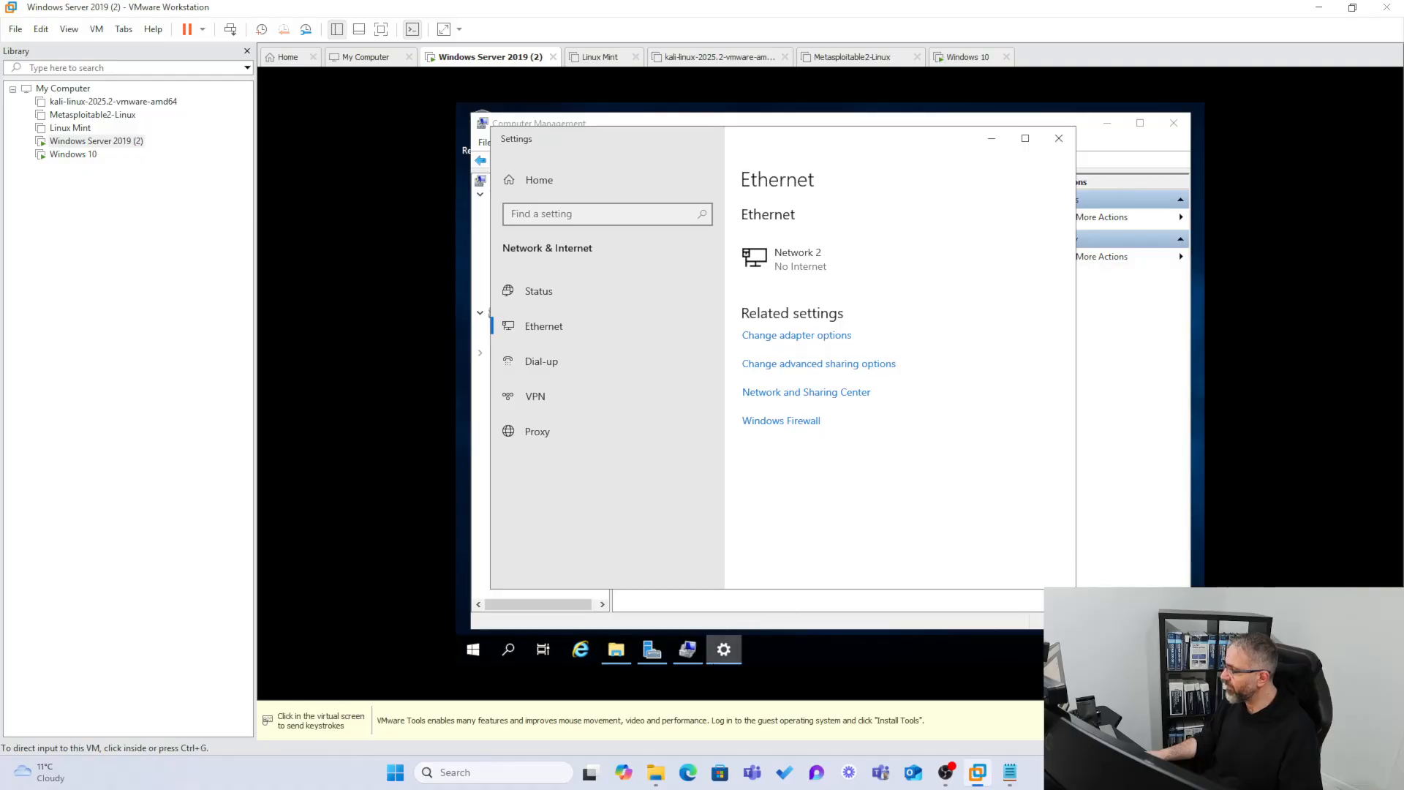
Run ipconfig /all in an administrator Command Prompt, confirming 192.168.1.40 with DHCP disabled.
{"action": "left_click", "coordinate": [509, 649]}
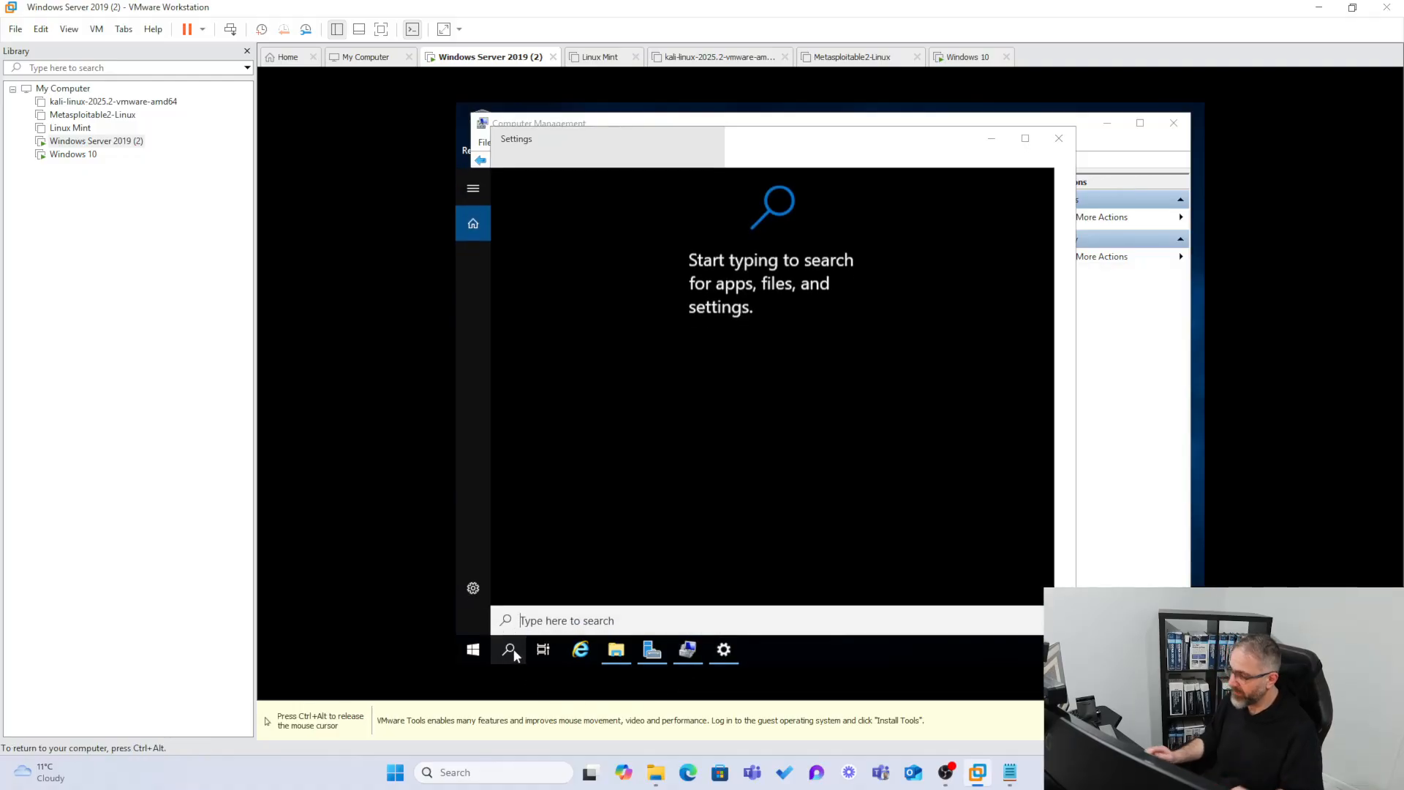
{"action": "type", "text": "cmd"}
{"action": "key", "text": "Return"}
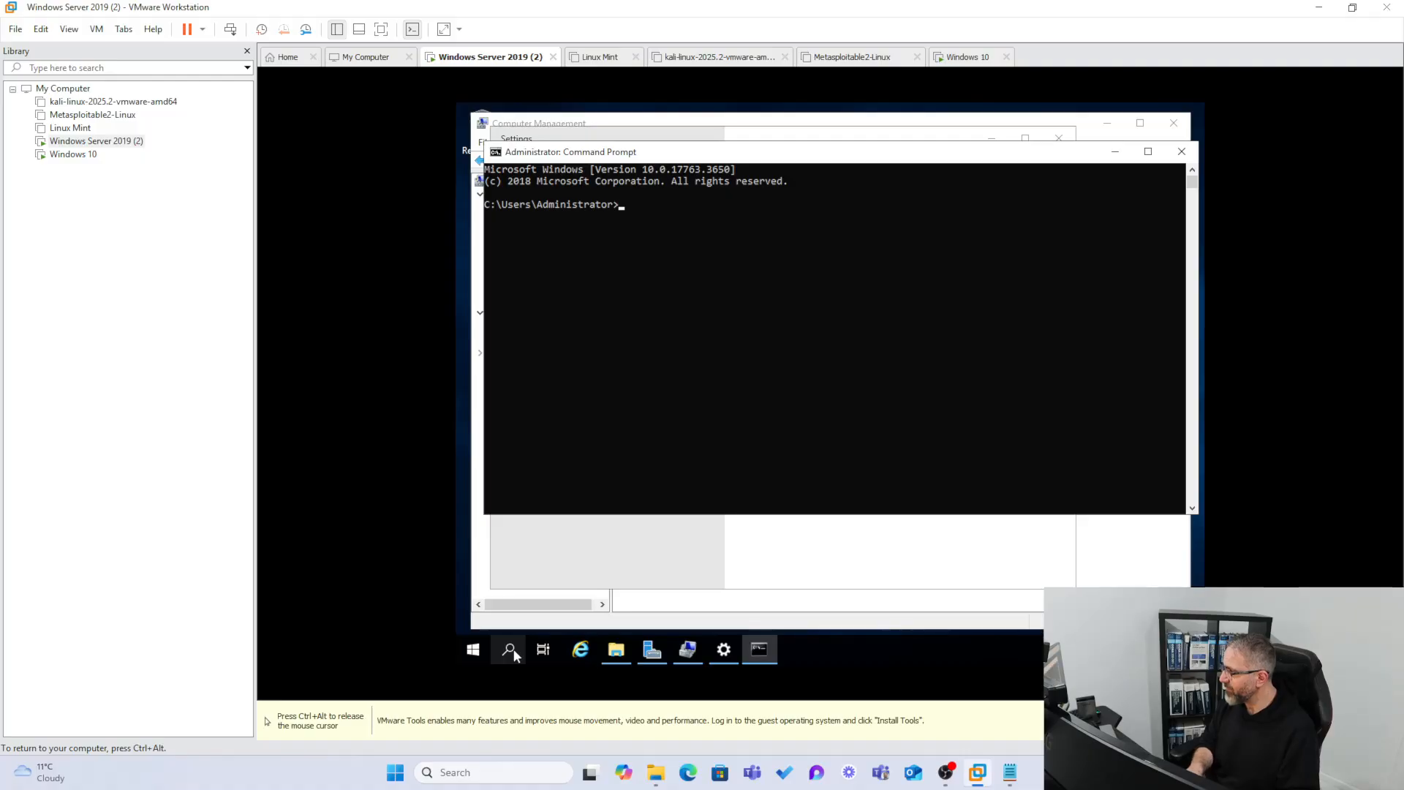
{"action": "type", "text": "ipconfig"}
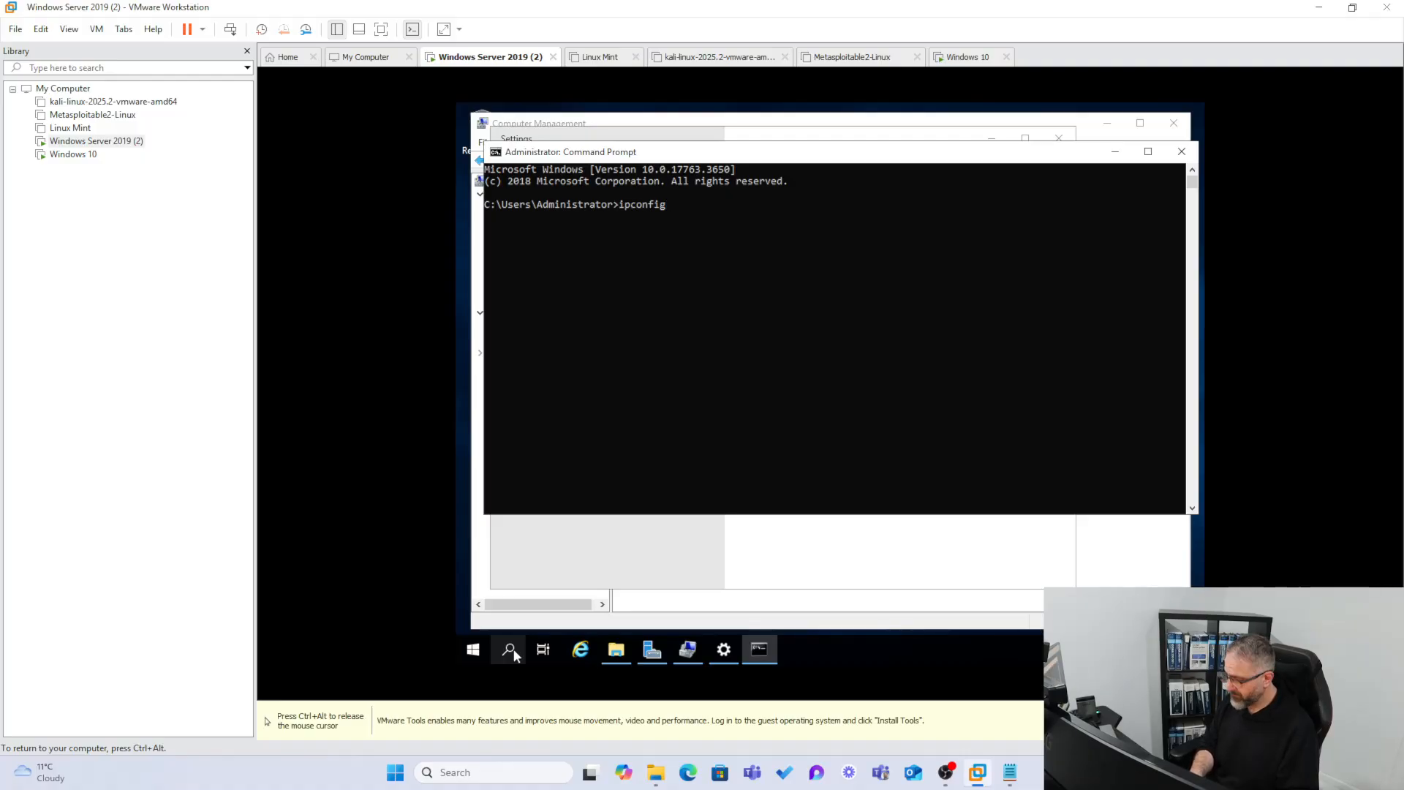
{"action": "type", "text": " /all"}
{"action": "key", "text": "Return"}
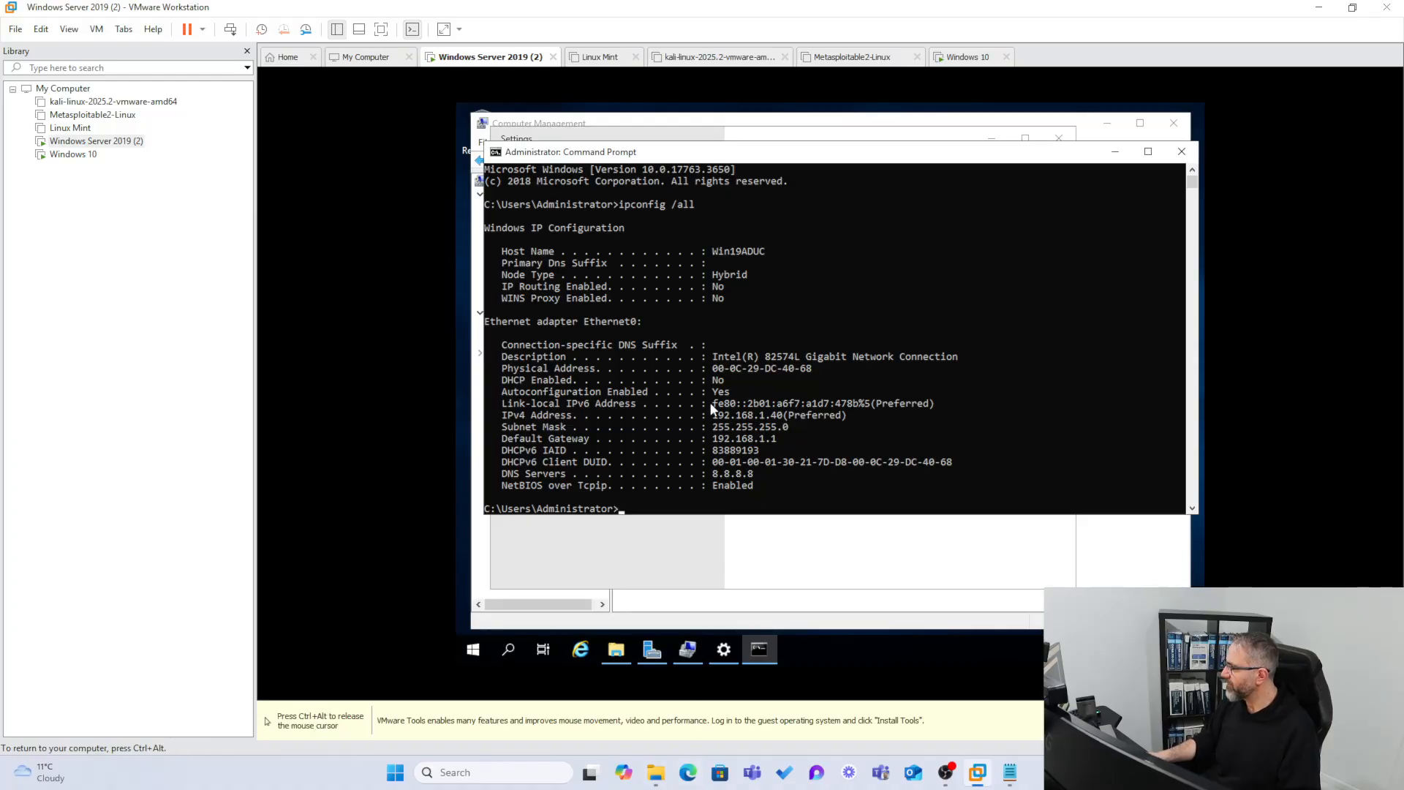
{"action": "mouse_move", "coordinate": [843, 408]}
{"action": "left_mouse_down"}
{"action": "mouse_move", "coordinate": [727, 416]}
{"action": "mouse_move", "coordinate": [846, 415]}
{"action": "left_mouse_up"}
{"action": "left_click", "coordinate": [756, 379]}
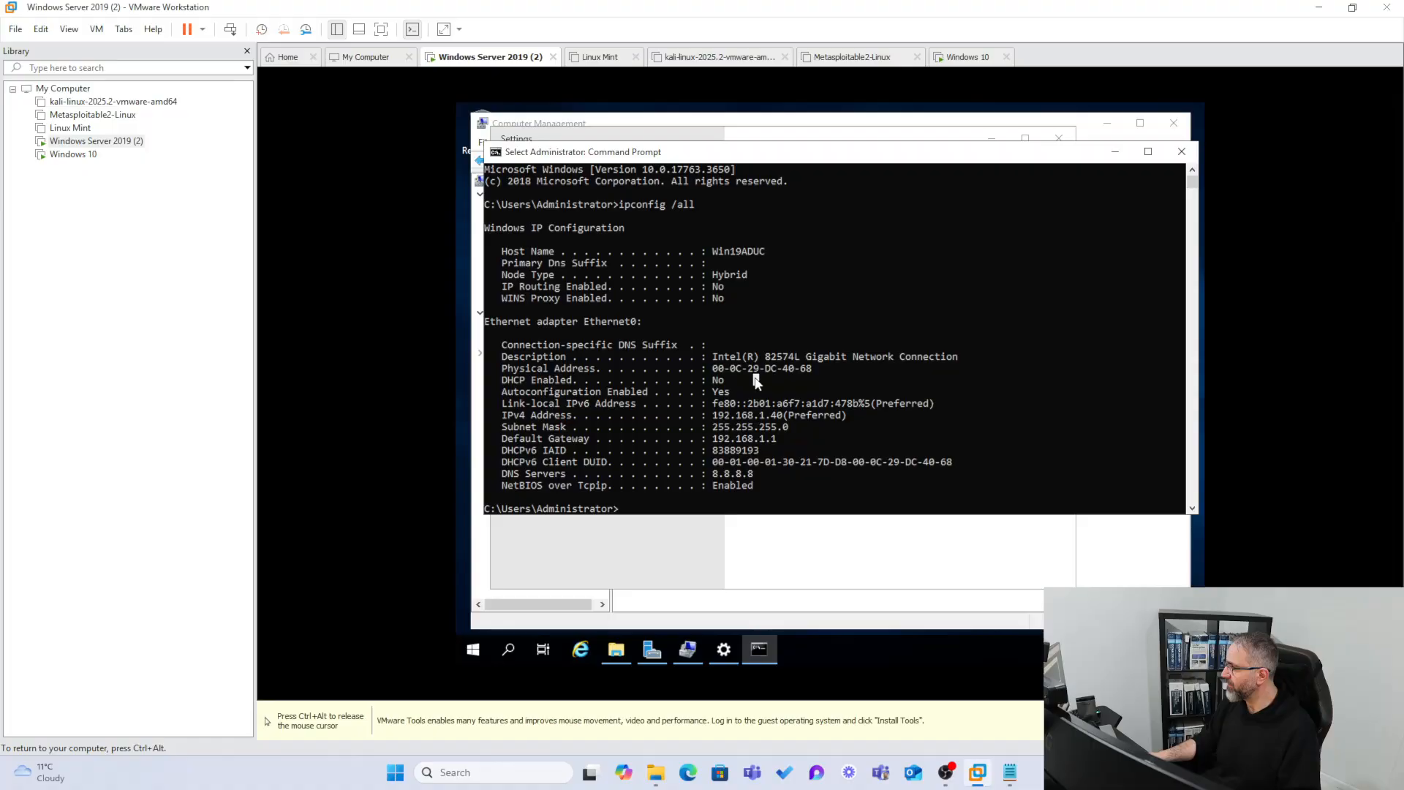
{"action": "left_click_drag", "start_coordinate": [759, 382], "coordinate": [502, 381]}
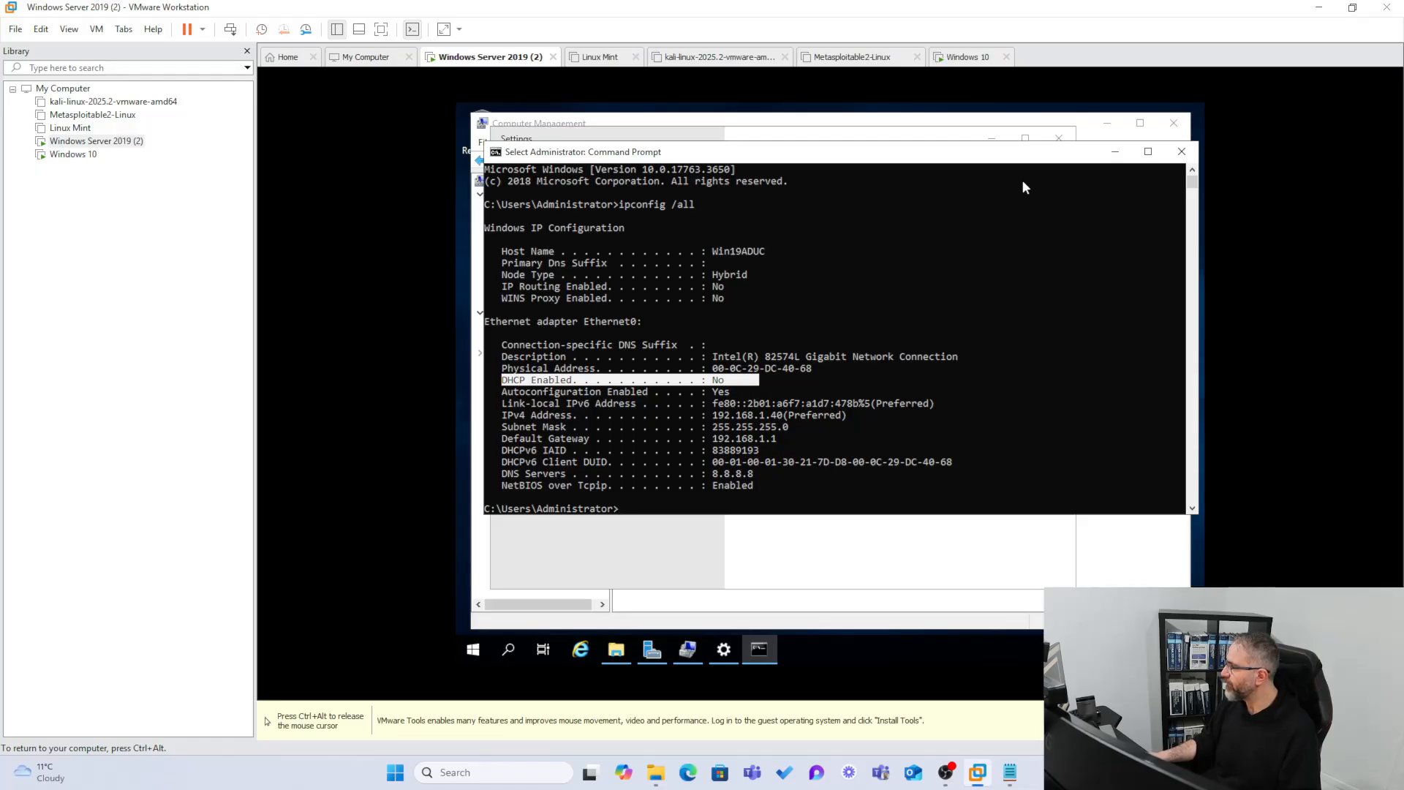
{"action": "left_click", "coordinate": [1181, 155]}
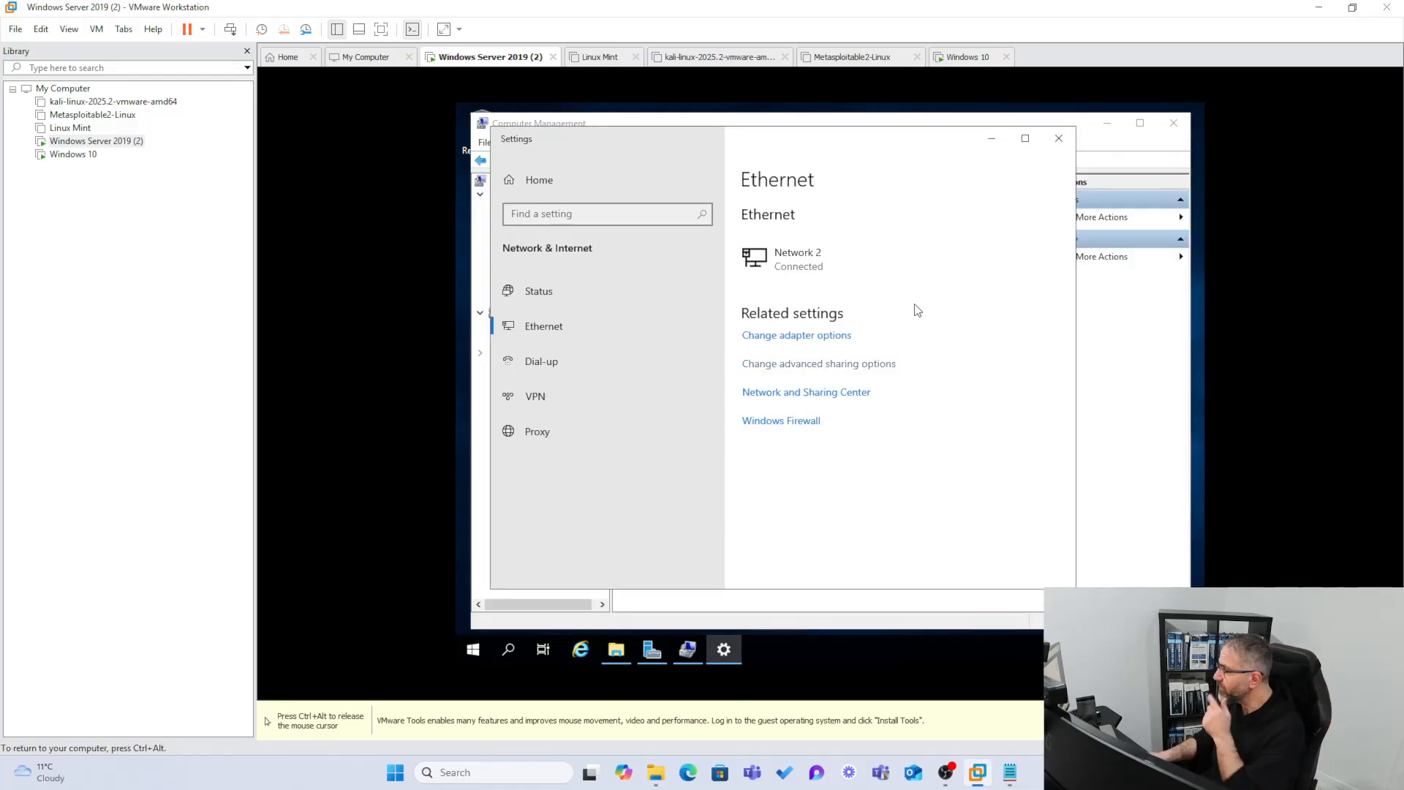
Check the Shares folder's Sharing and Security tabs for the user's Full control, then go to Windows 10.
{"action": "left_click", "coordinate": [1058, 139]}
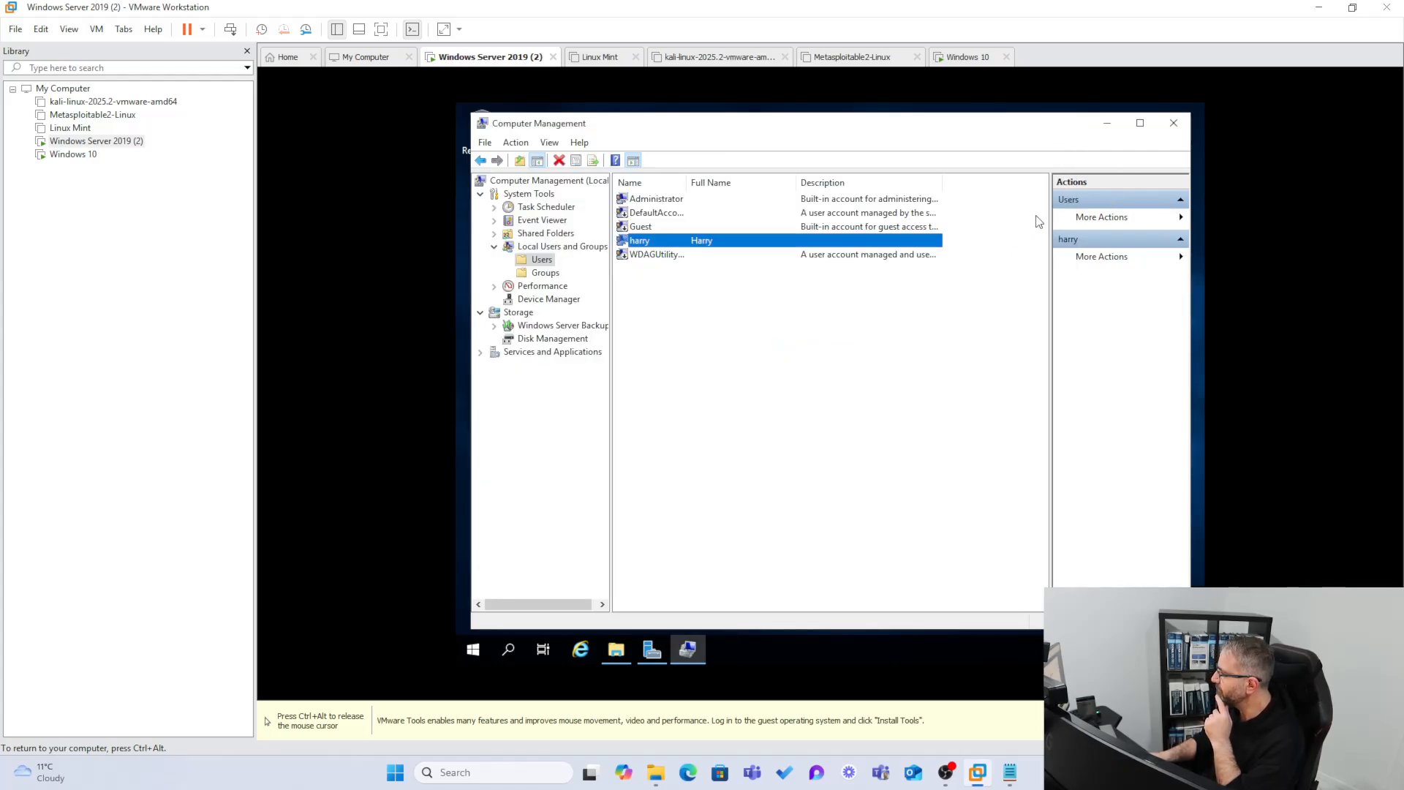
{"action": "left_click", "coordinate": [1108, 123]}
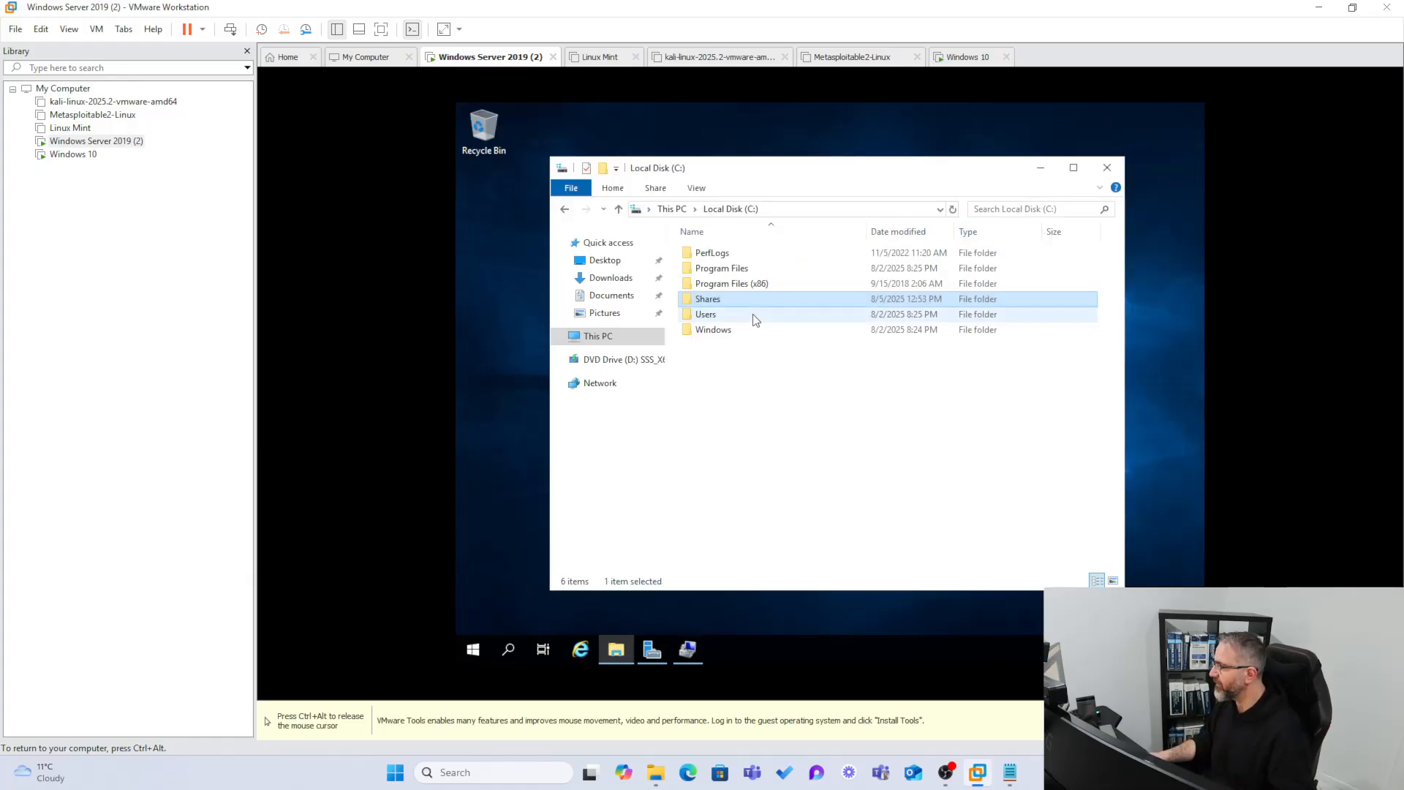
{"action": "right_click", "coordinate": [692, 299]}
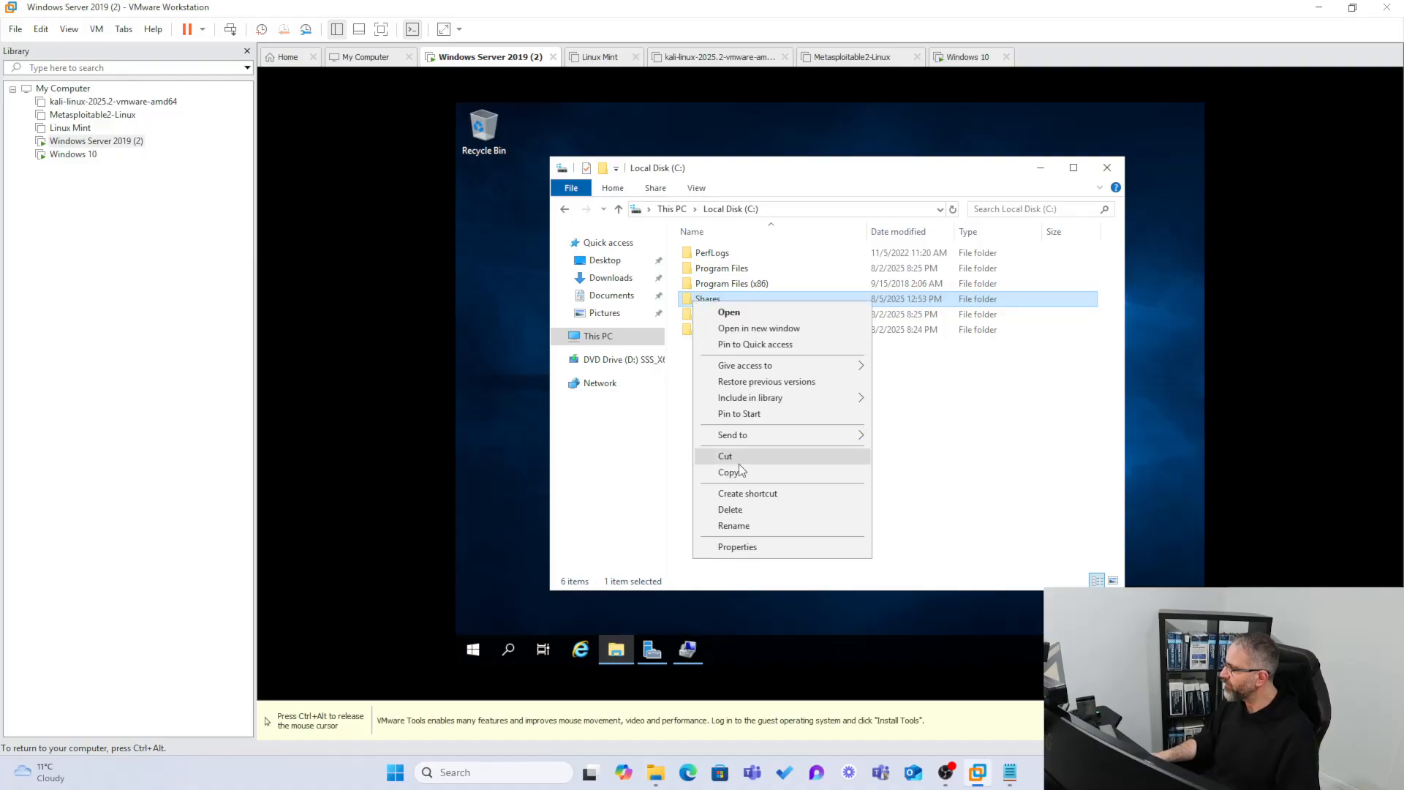
{"action": "left_click", "coordinate": [742, 547]}
{"action": "left_click", "coordinate": [757, 310]}
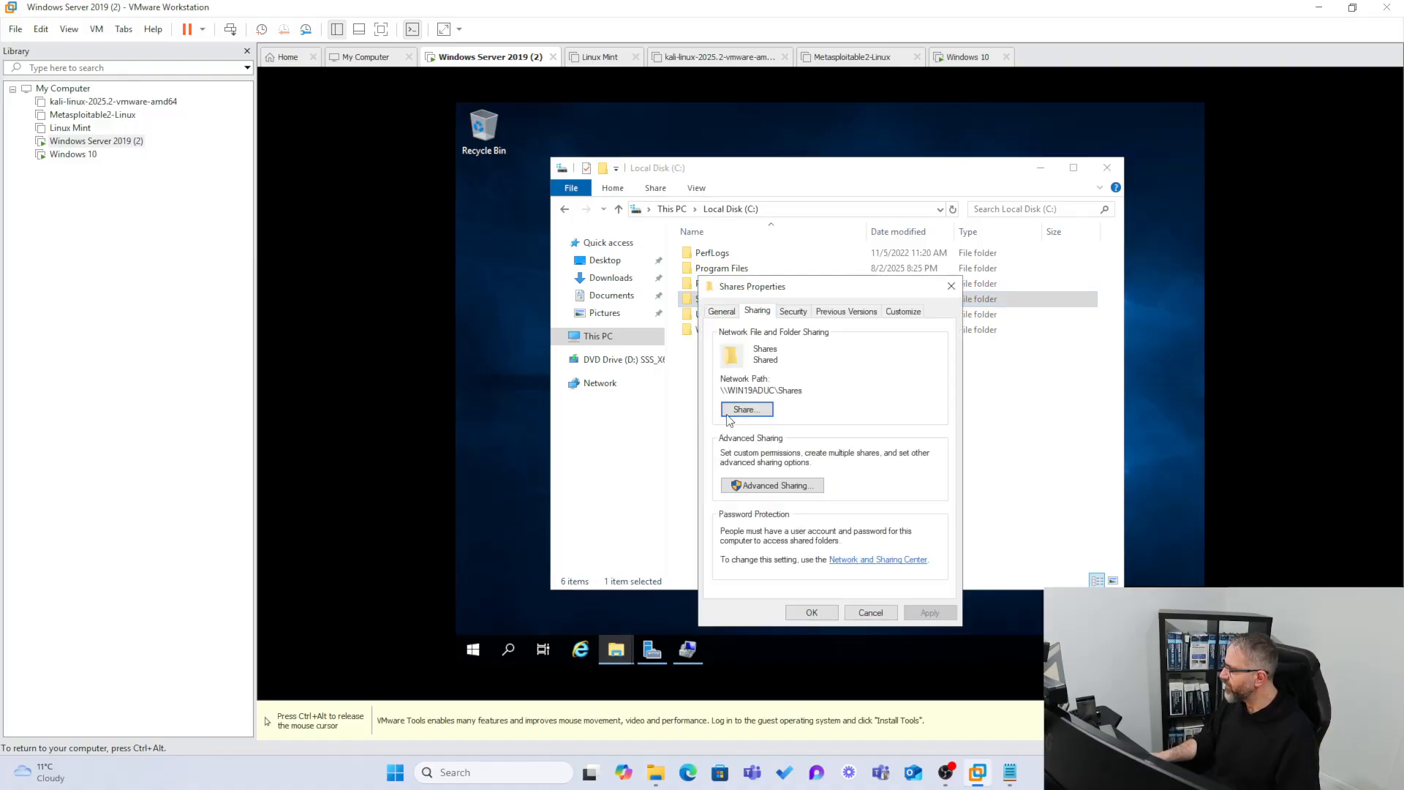
{"action": "left_click", "coordinate": [791, 313]}
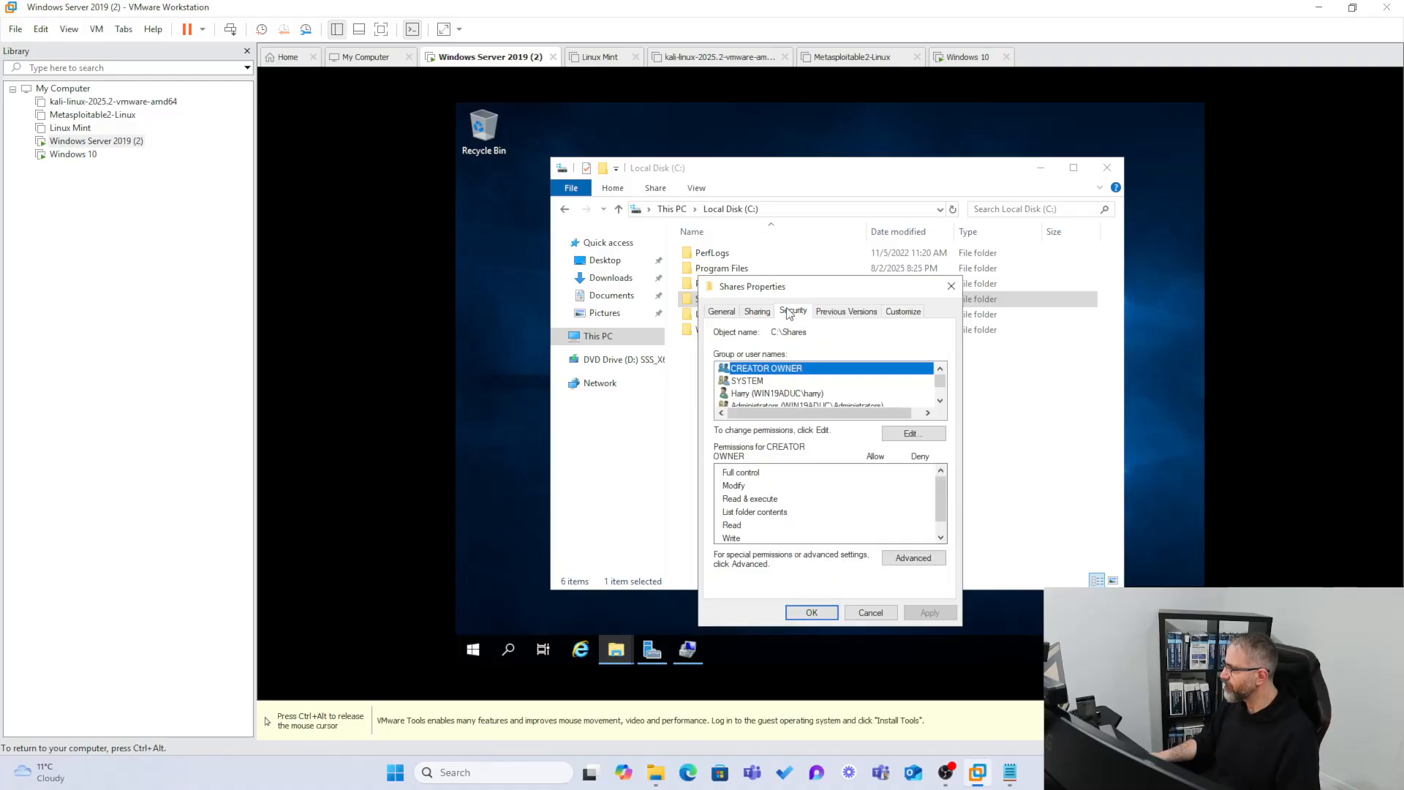
{"action": "left_click", "coordinate": [776, 394]}
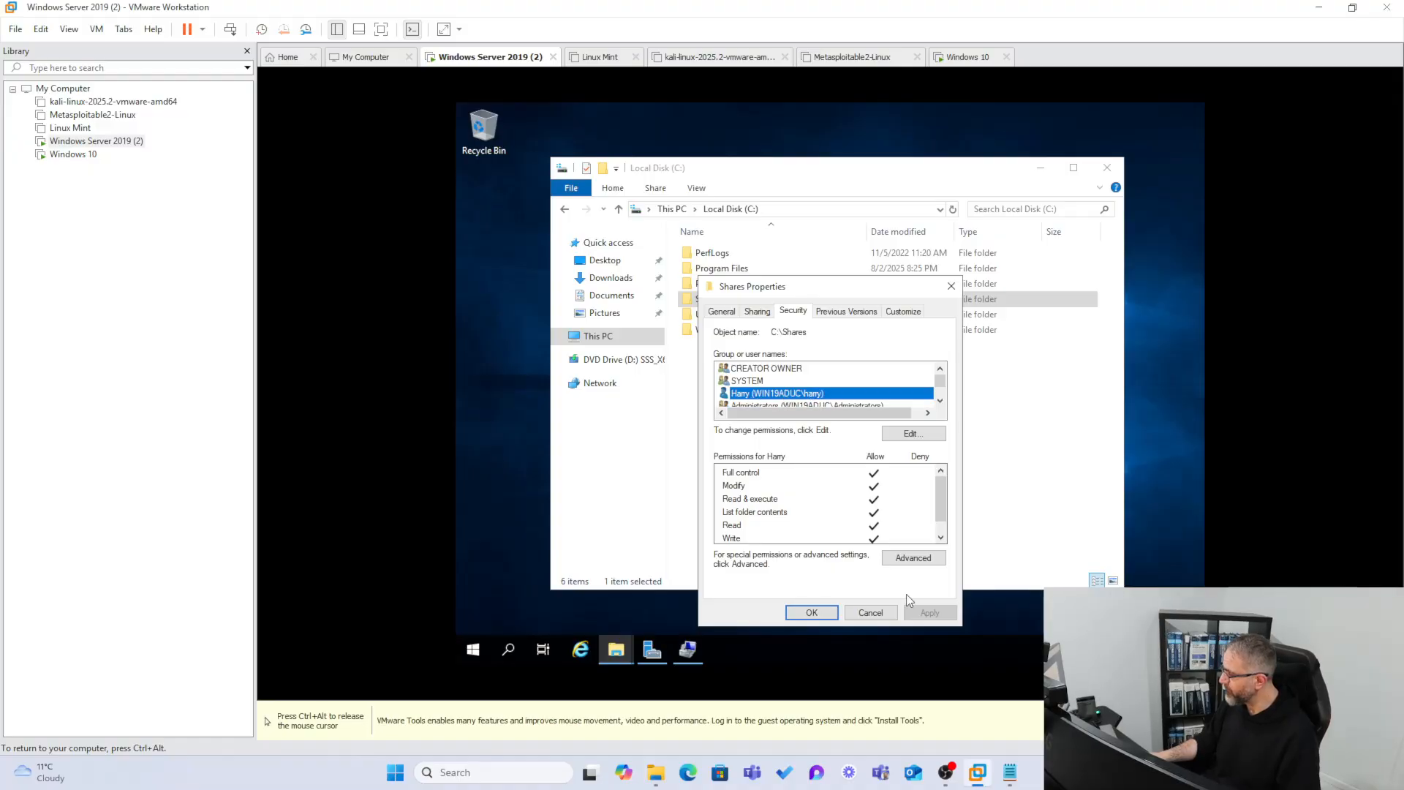
{"action": "left_click", "coordinate": [870, 612]}
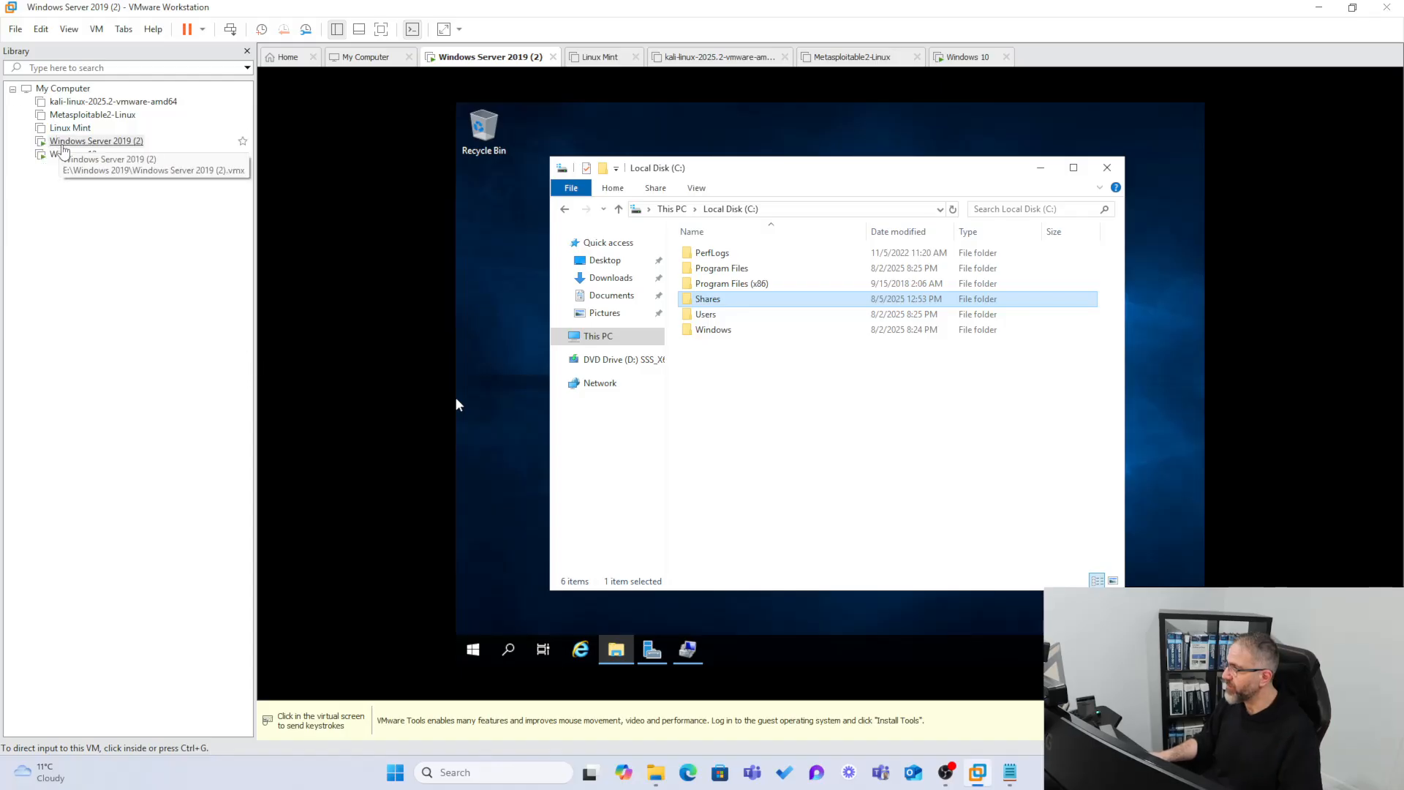
{"action": "left_click", "coordinate": [64, 155]}
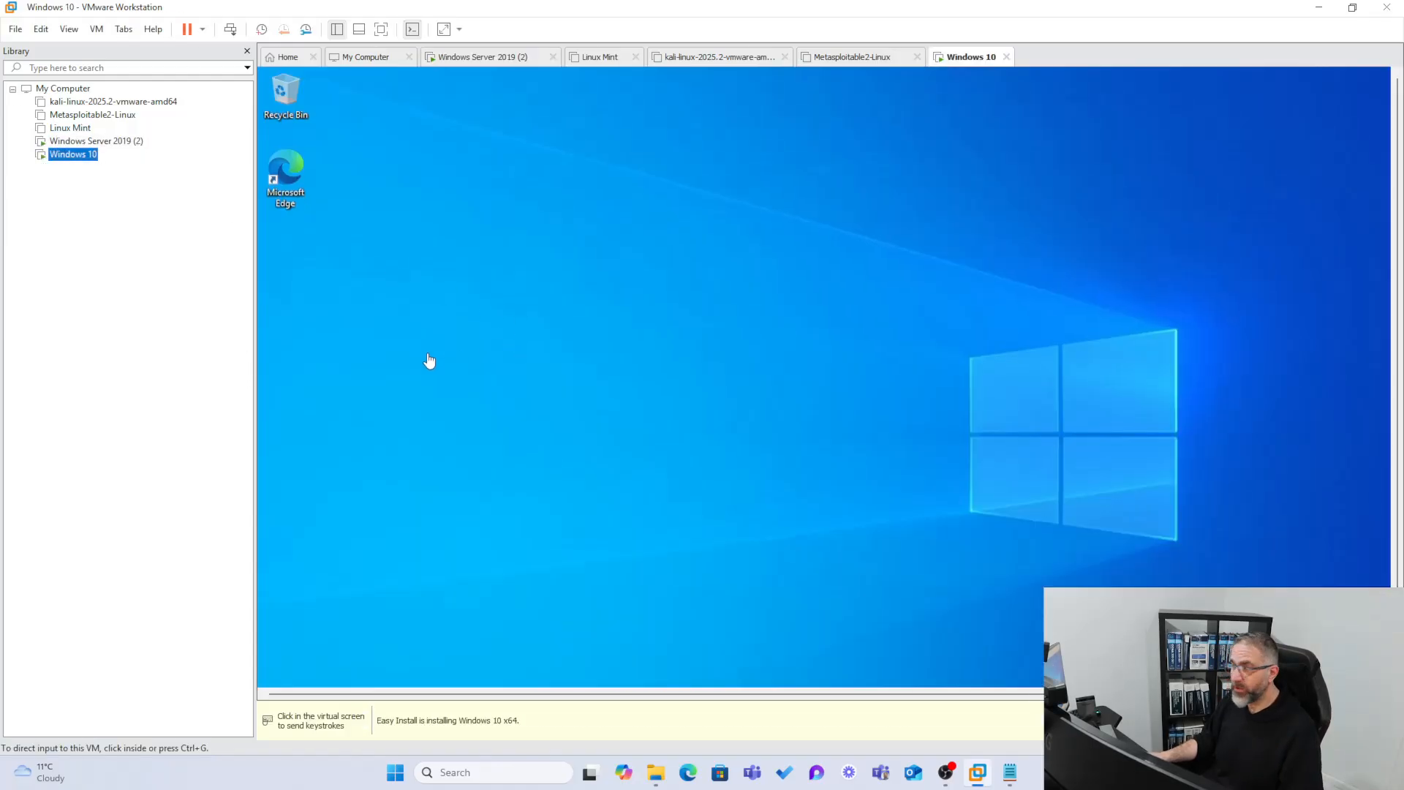
Run ipconfig /all in a Windows 10 Command Prompt and highlight IPv4 192.168.154.135.
{"action": "left_click_drag", "start_coordinate": [1398, 395], "coordinate": [1384, 479]}
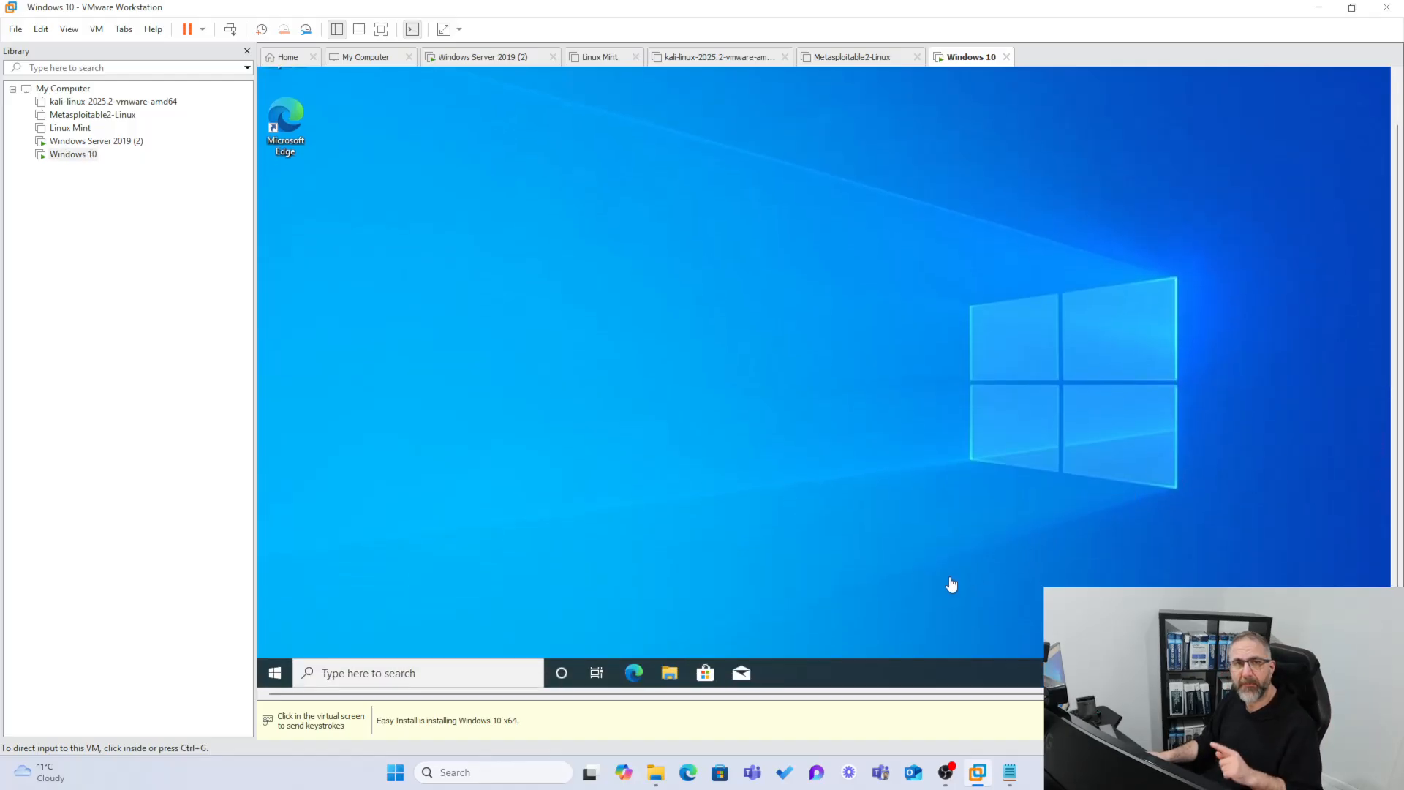
{"action": "left_click", "coordinate": [501, 678]}
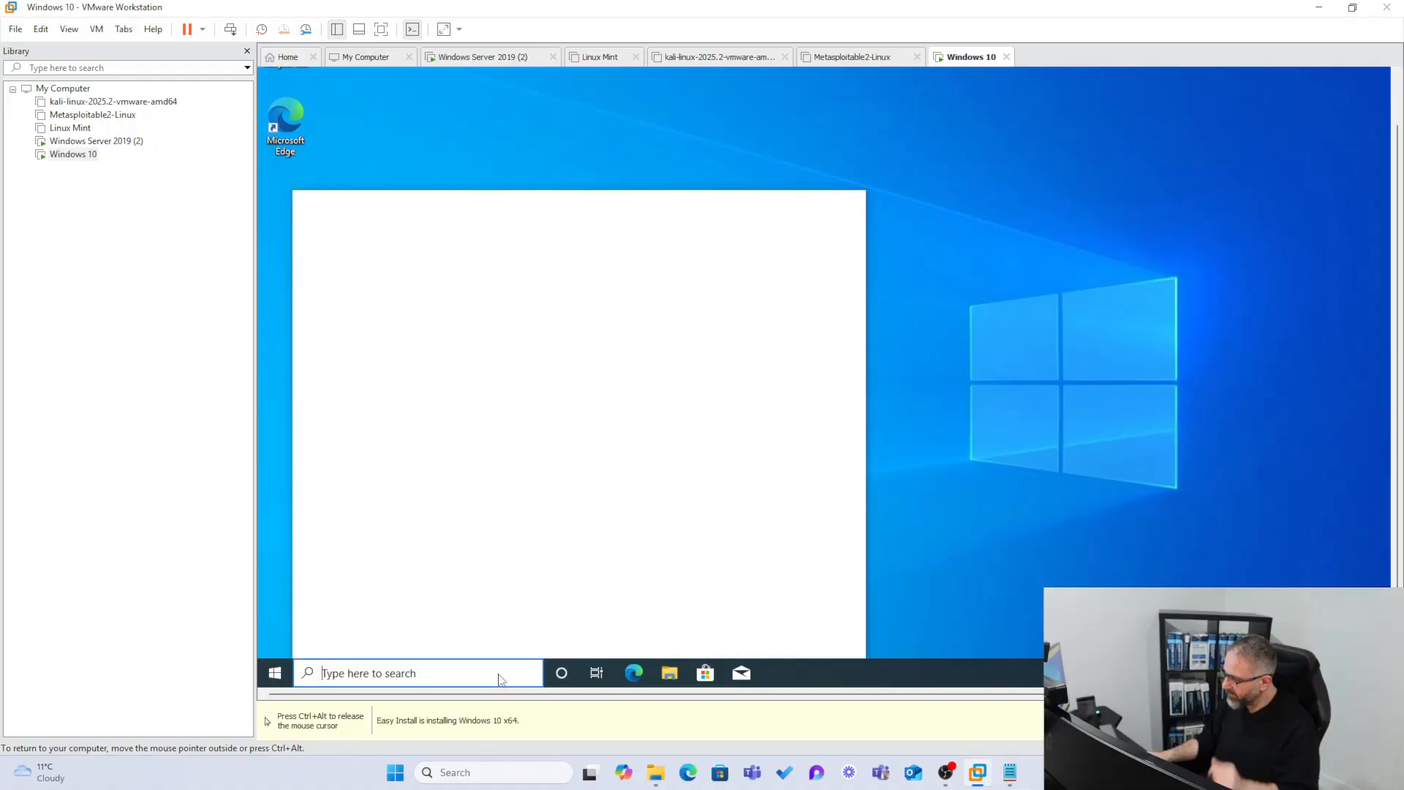
{"action": "type", "text": "cmd"}
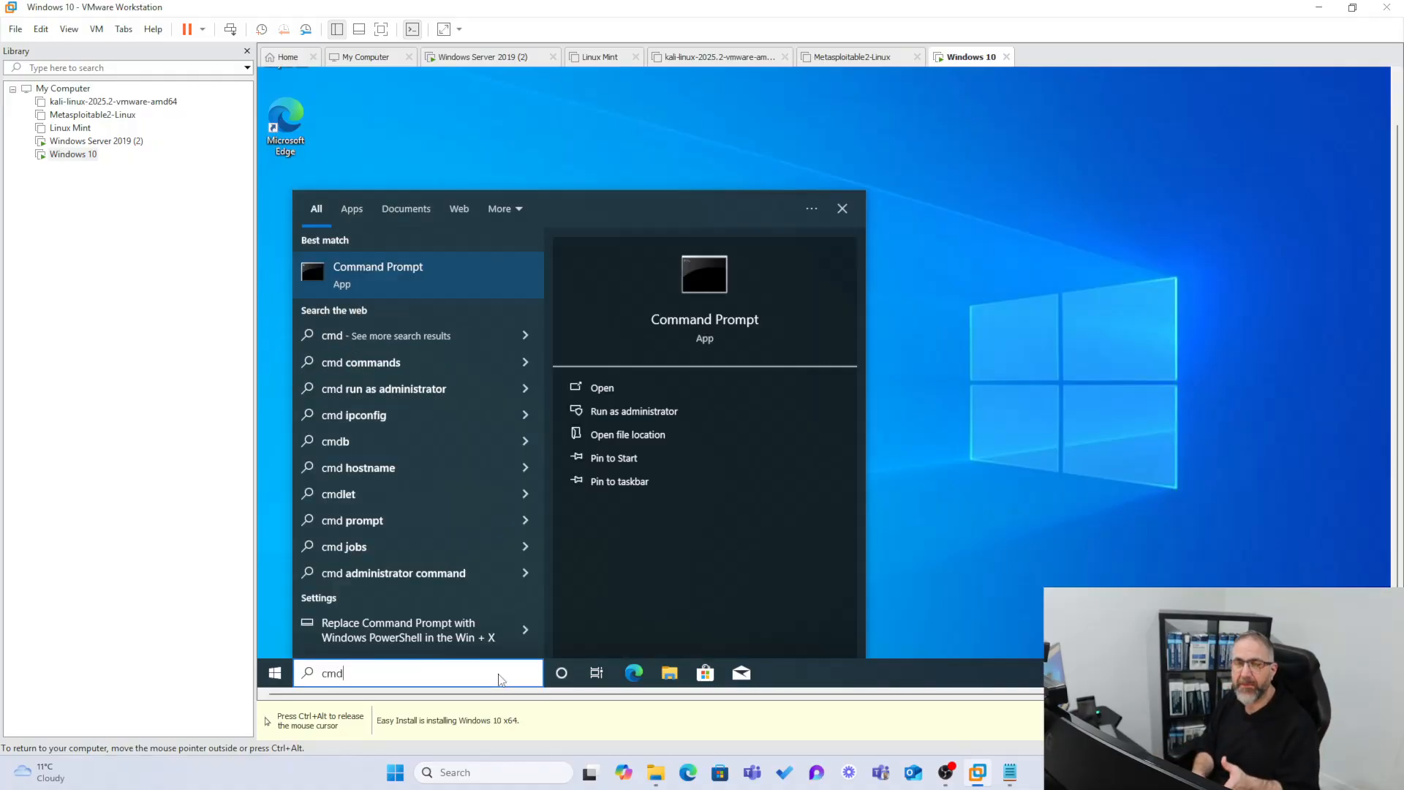
{"action": "key", "text": "Return"}
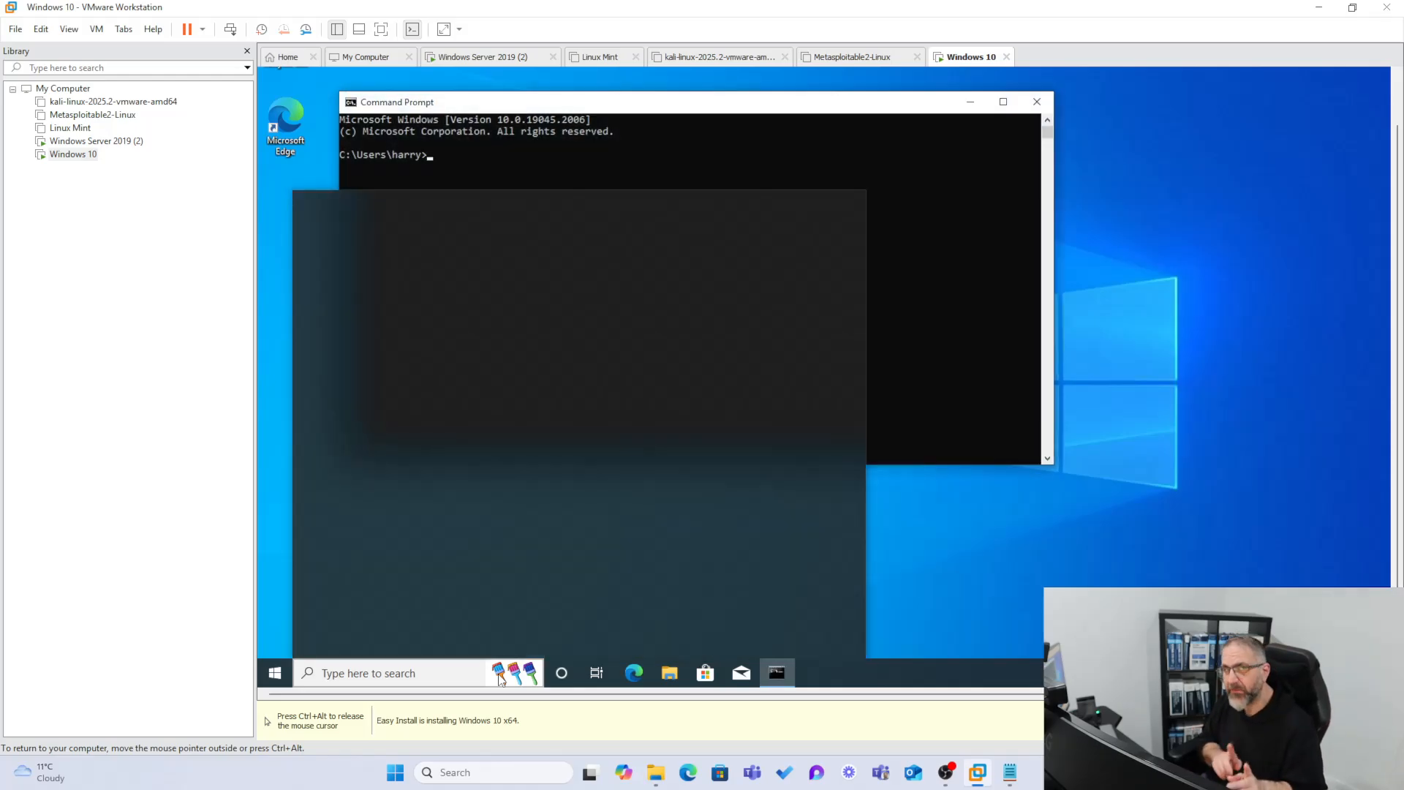
{"action": "left_click", "coordinate": [458, 143]}
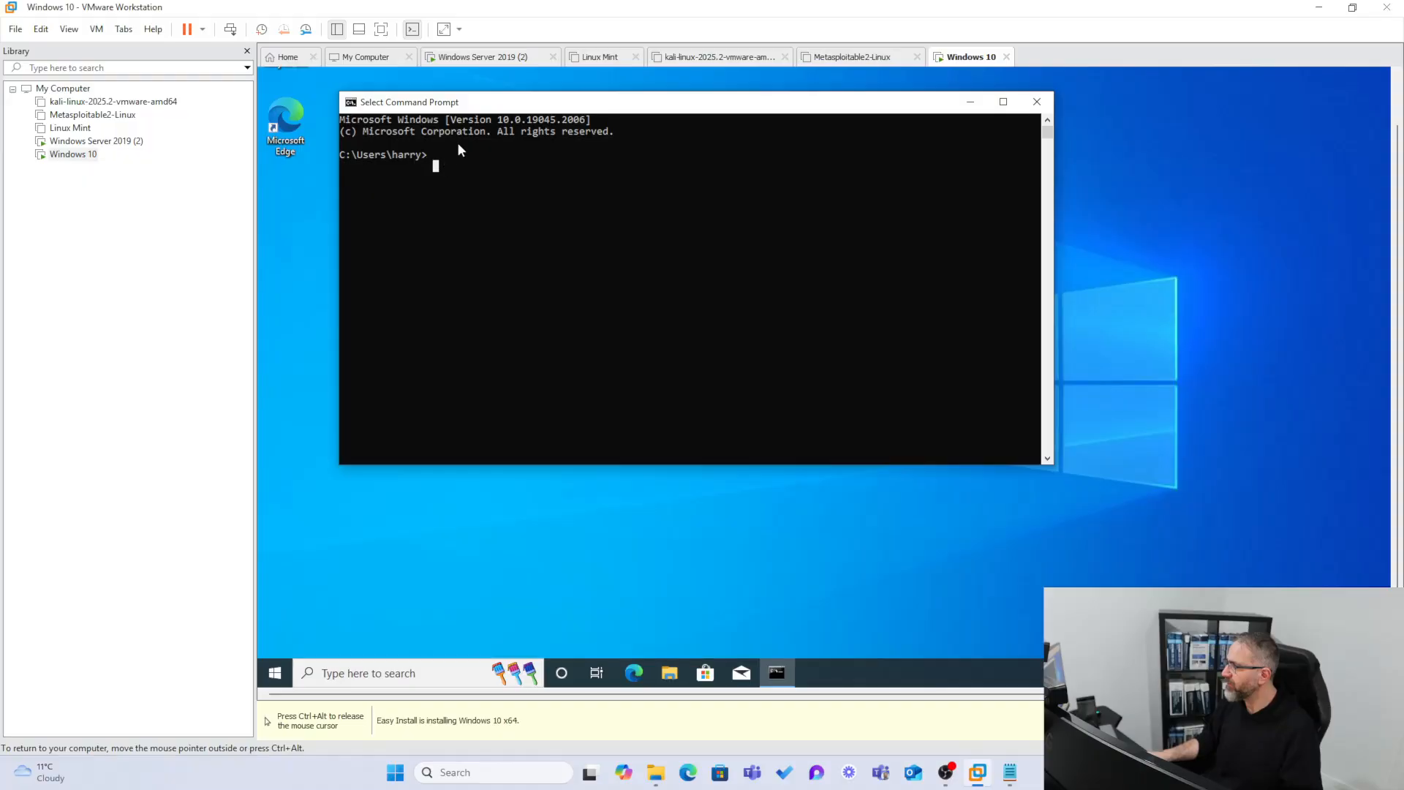
{"action": "type", "text": "ipcon"}
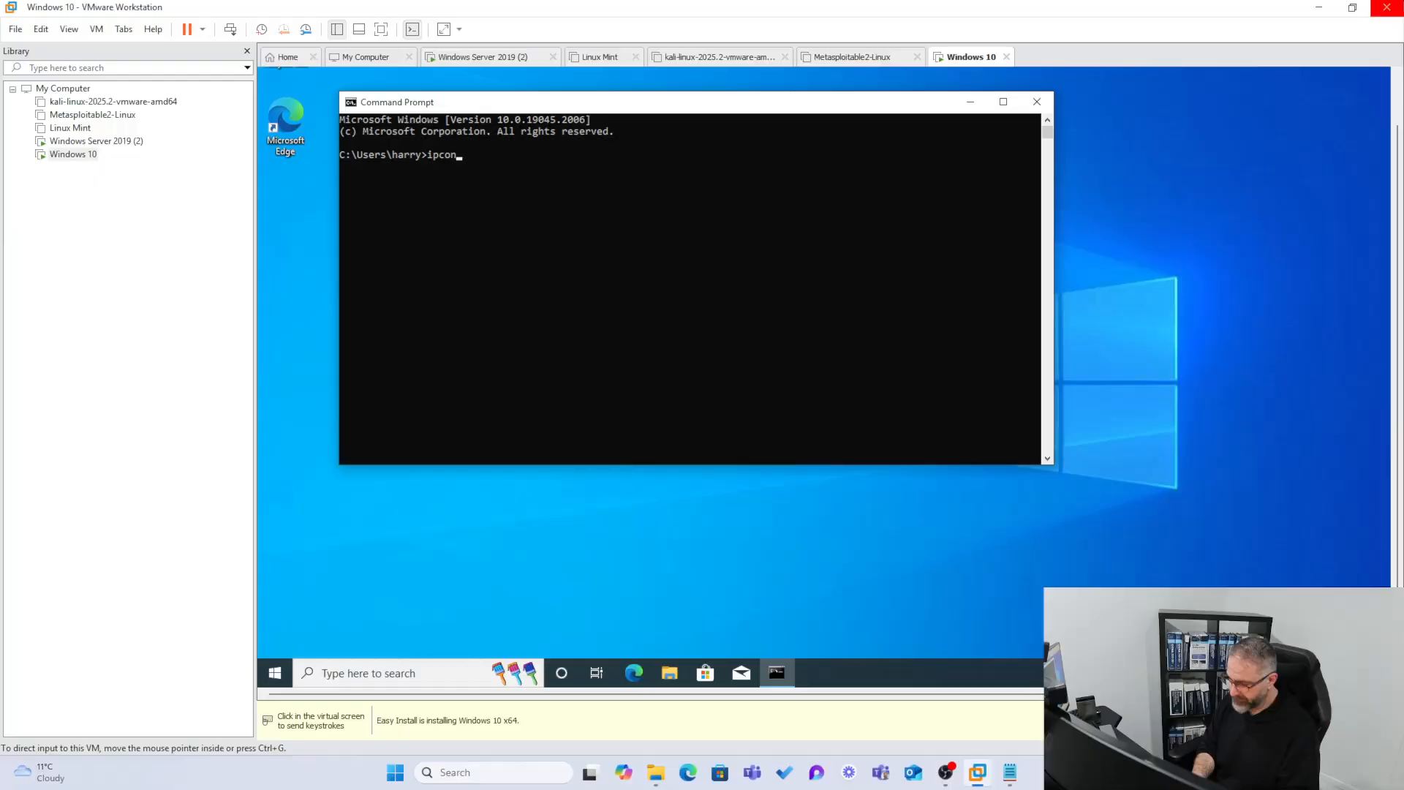
{"action": "left_click", "coordinate": [775, 172]}
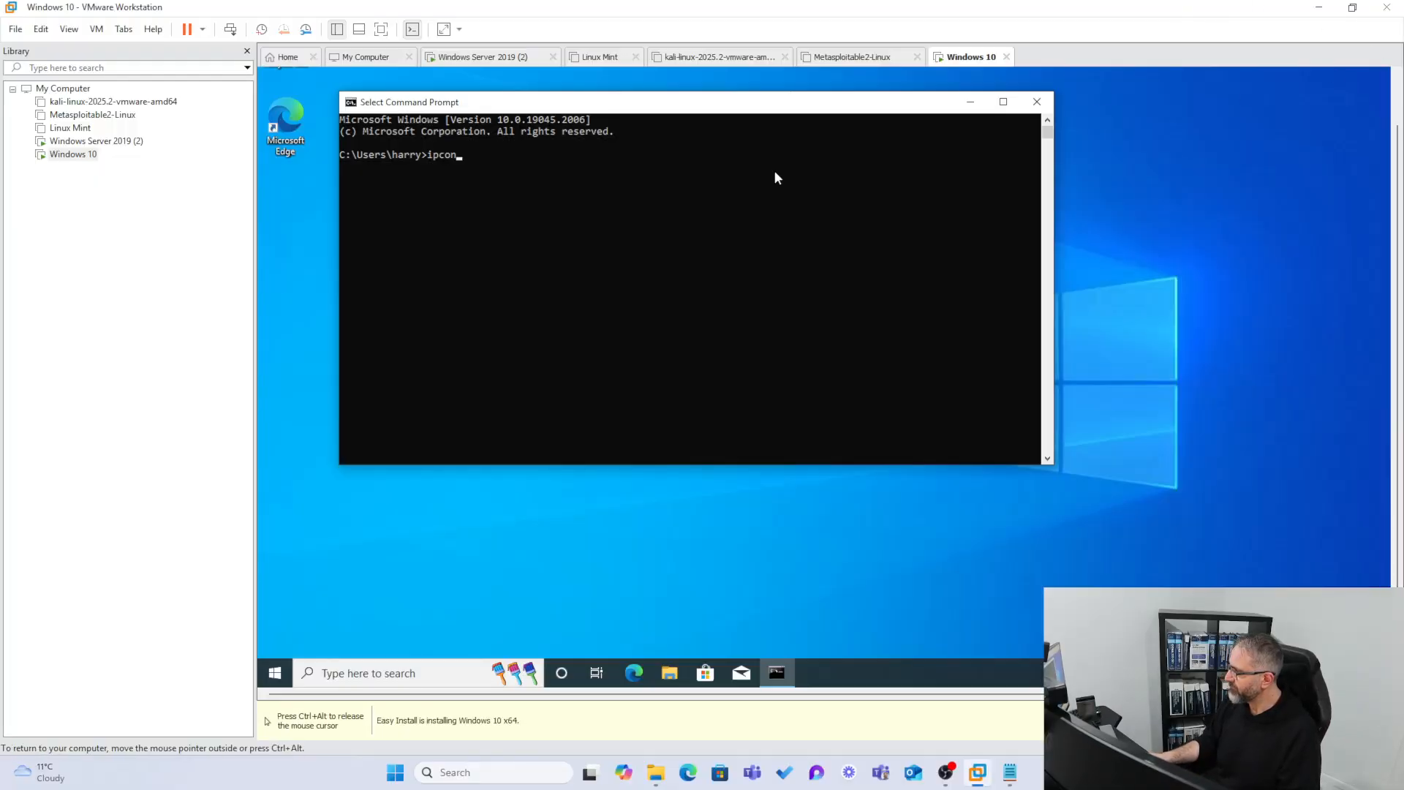
{"action": "type", "text": "fig"}
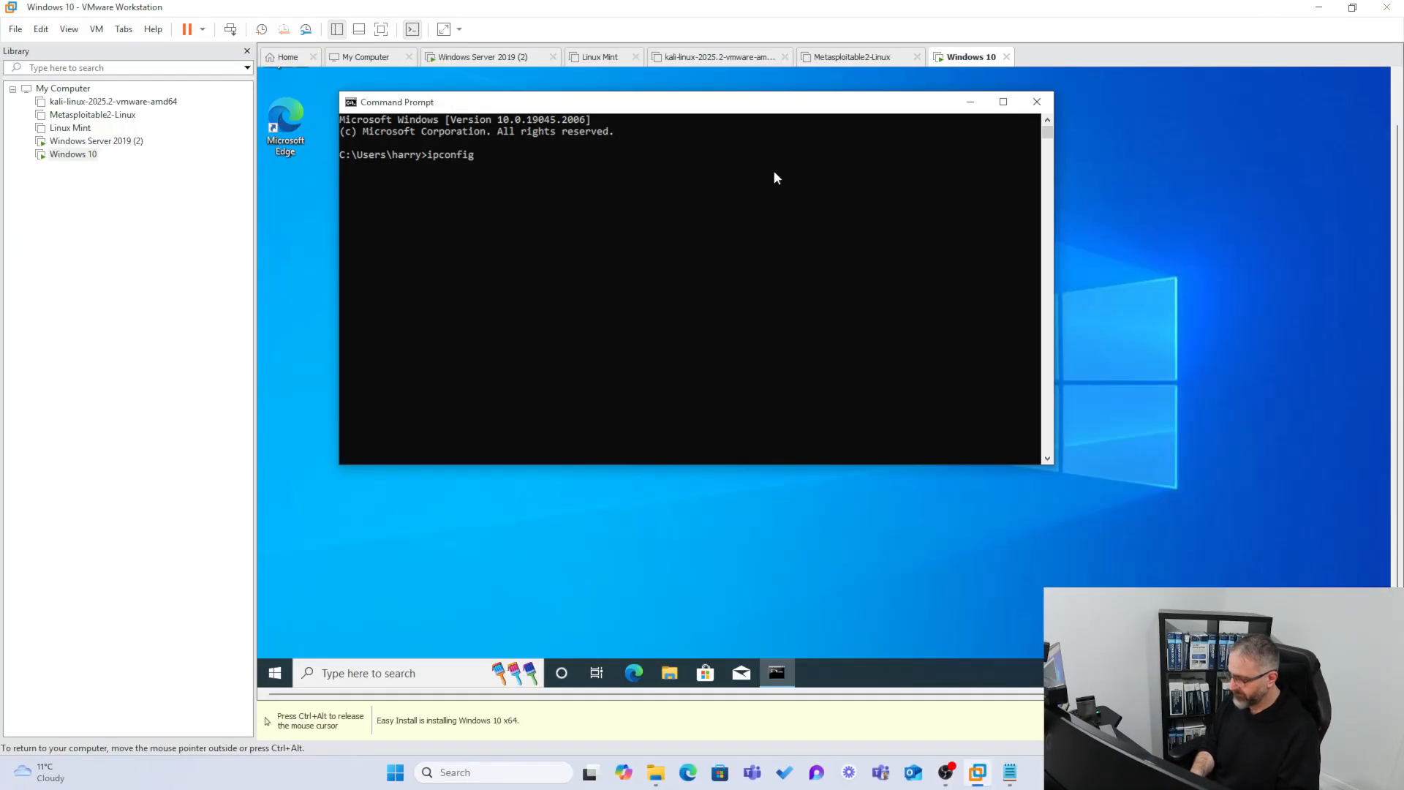
{"action": "type", "text": " /all"}
{"action": "key", "text": "Return"}
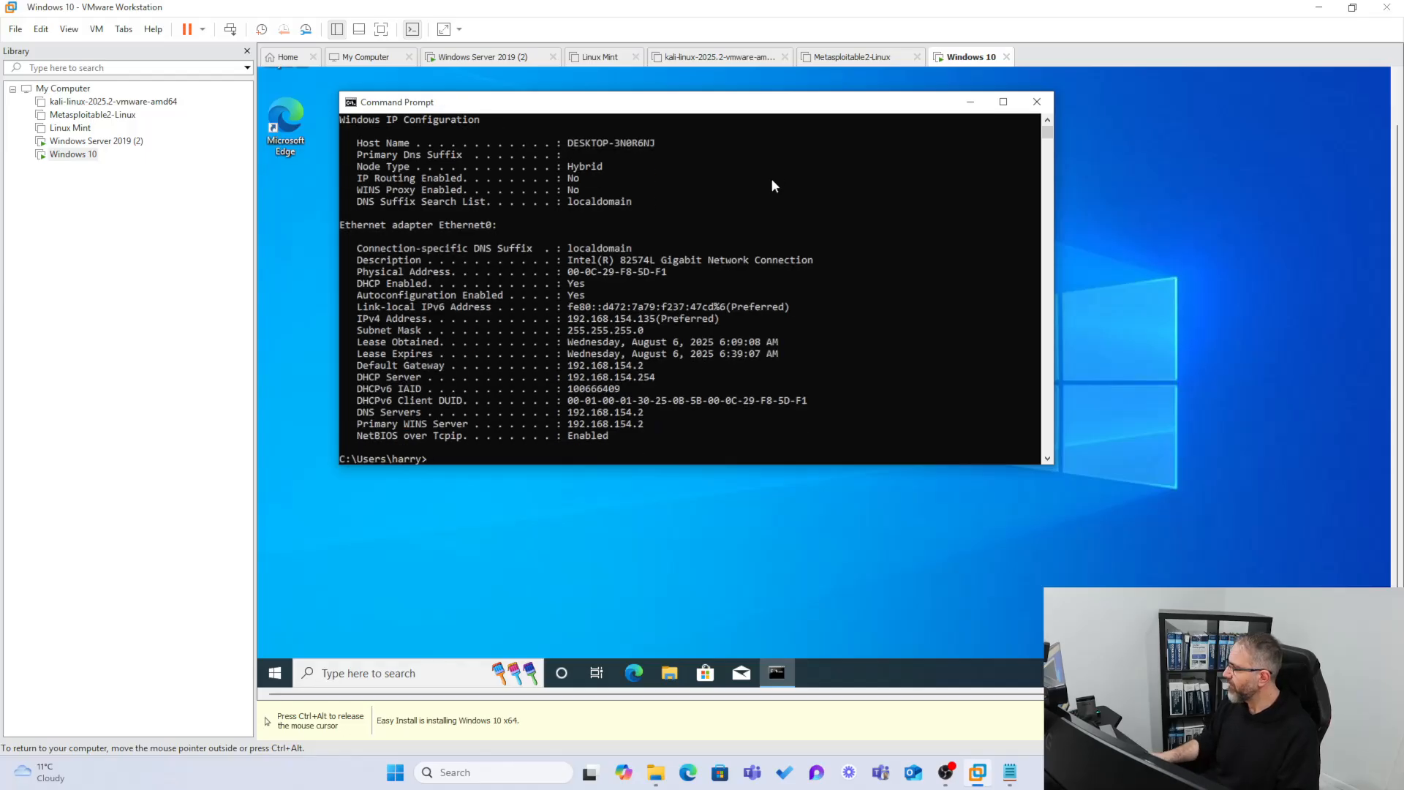
{"action": "left_click_drag", "start_coordinate": [742, 318], "coordinate": [354, 322]}
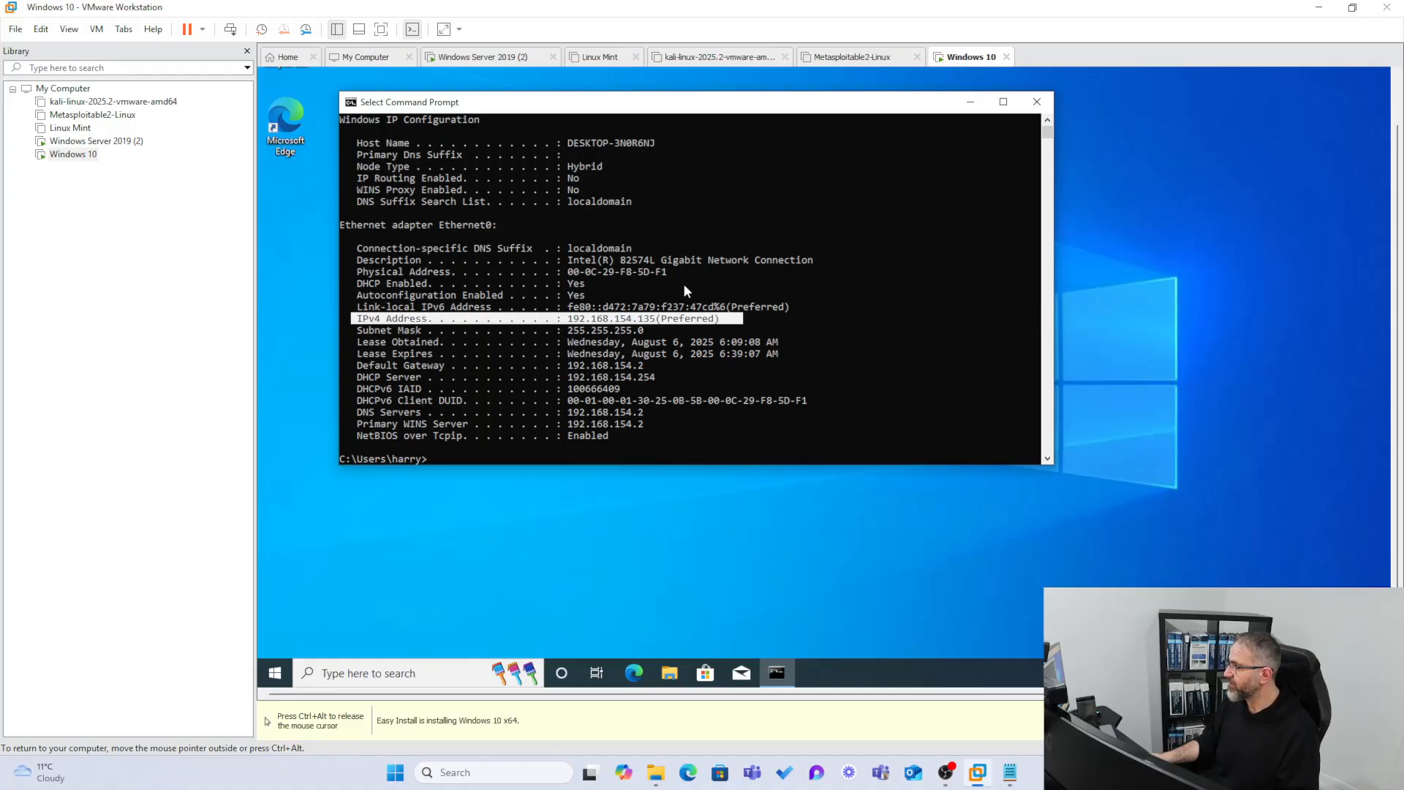
{"action": "right_click", "coordinate": [82, 158]}
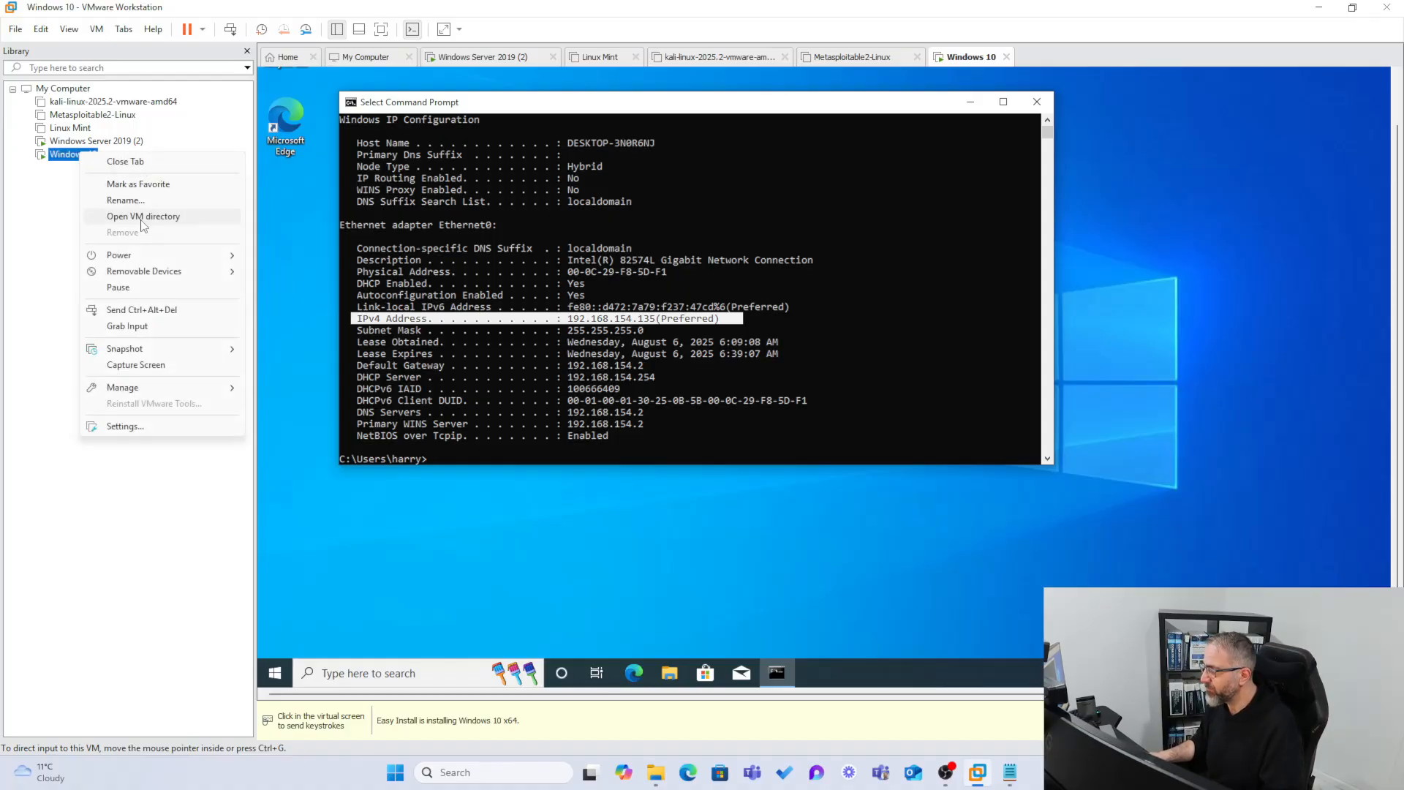
Switch the Windows 10 VM's network adapter from NAT to Bridged in VM Settings.
{"action": "right_click", "coordinate": [63, 157]}
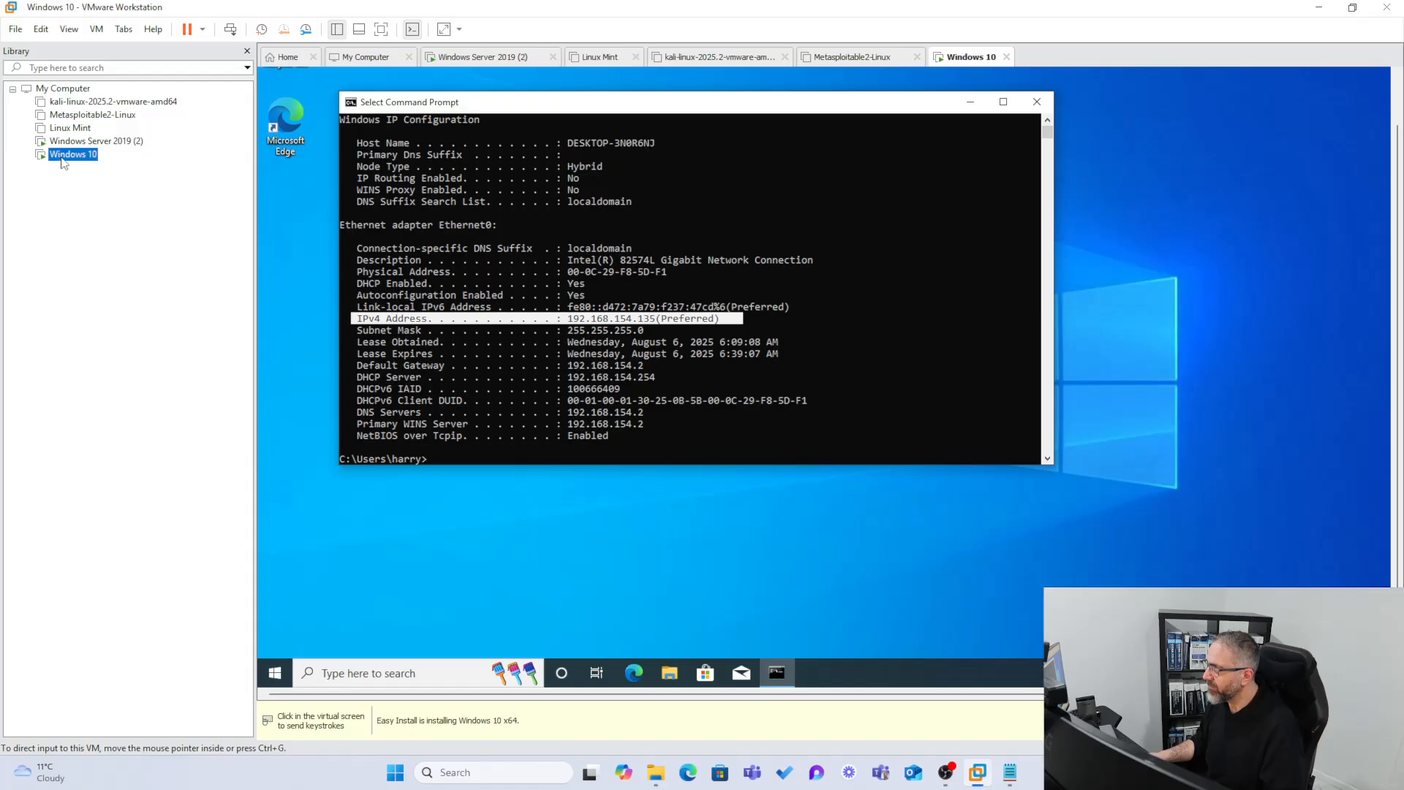
{"action": "left_click", "coordinate": [132, 434]}
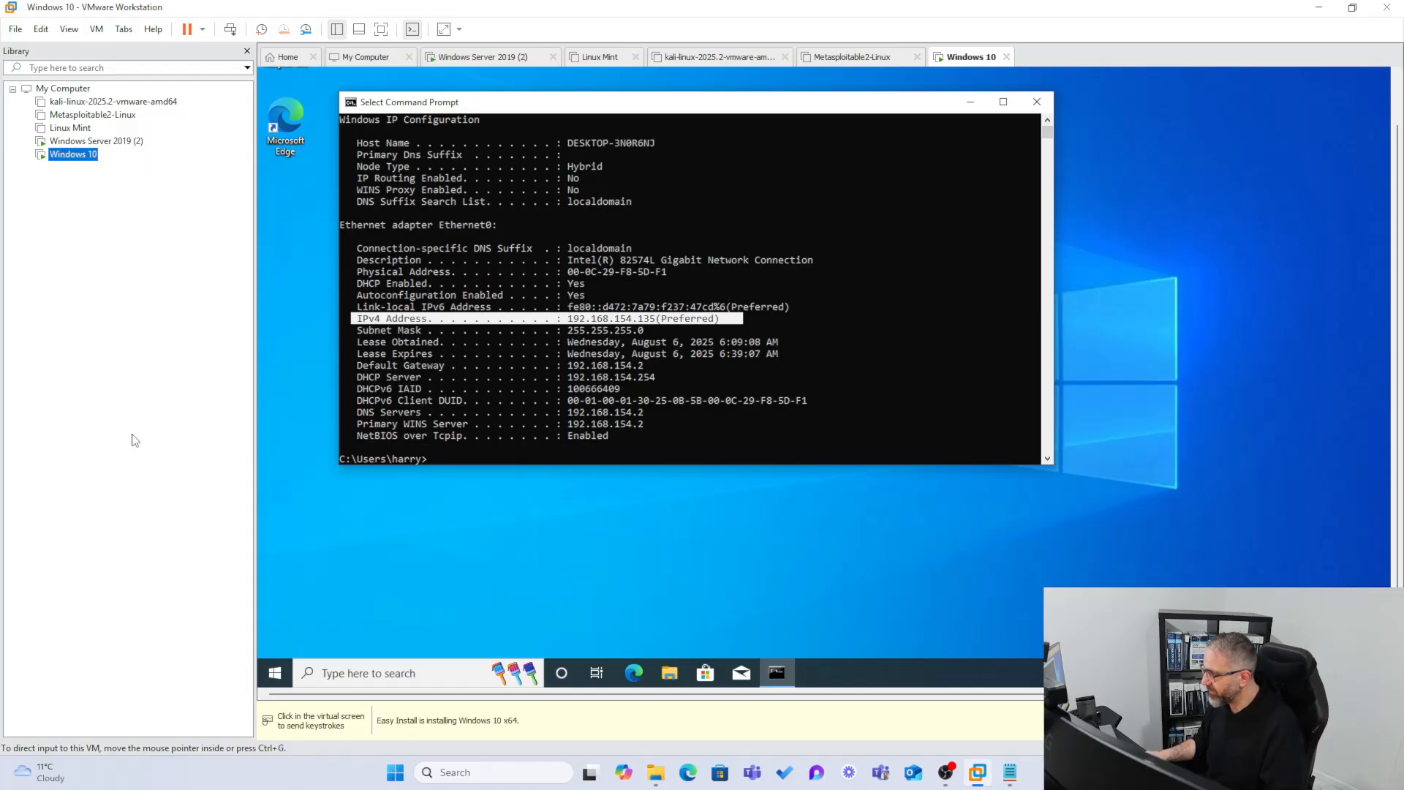
{"action": "left_click", "coordinate": [529, 247]}
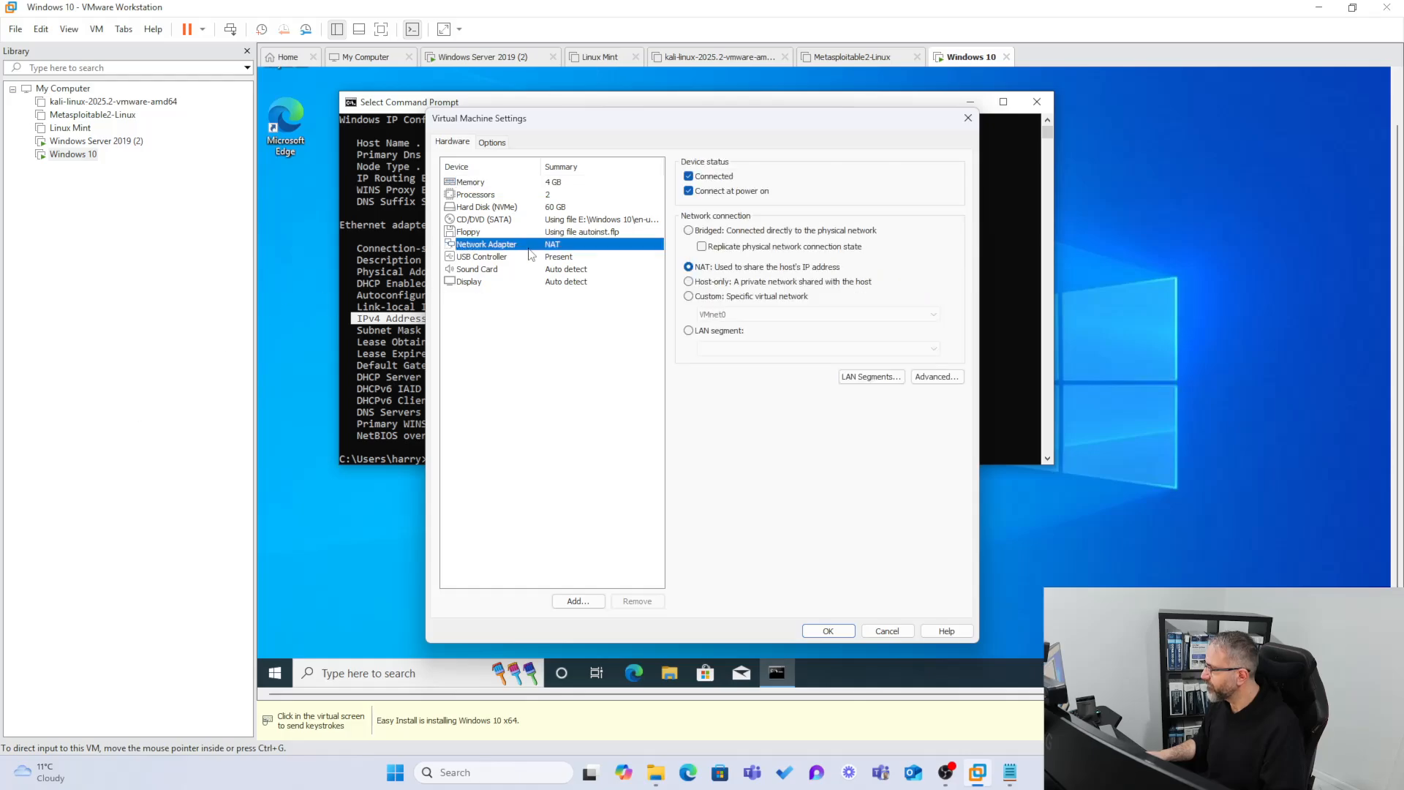
{"action": "left_click", "coordinate": [688, 231]}
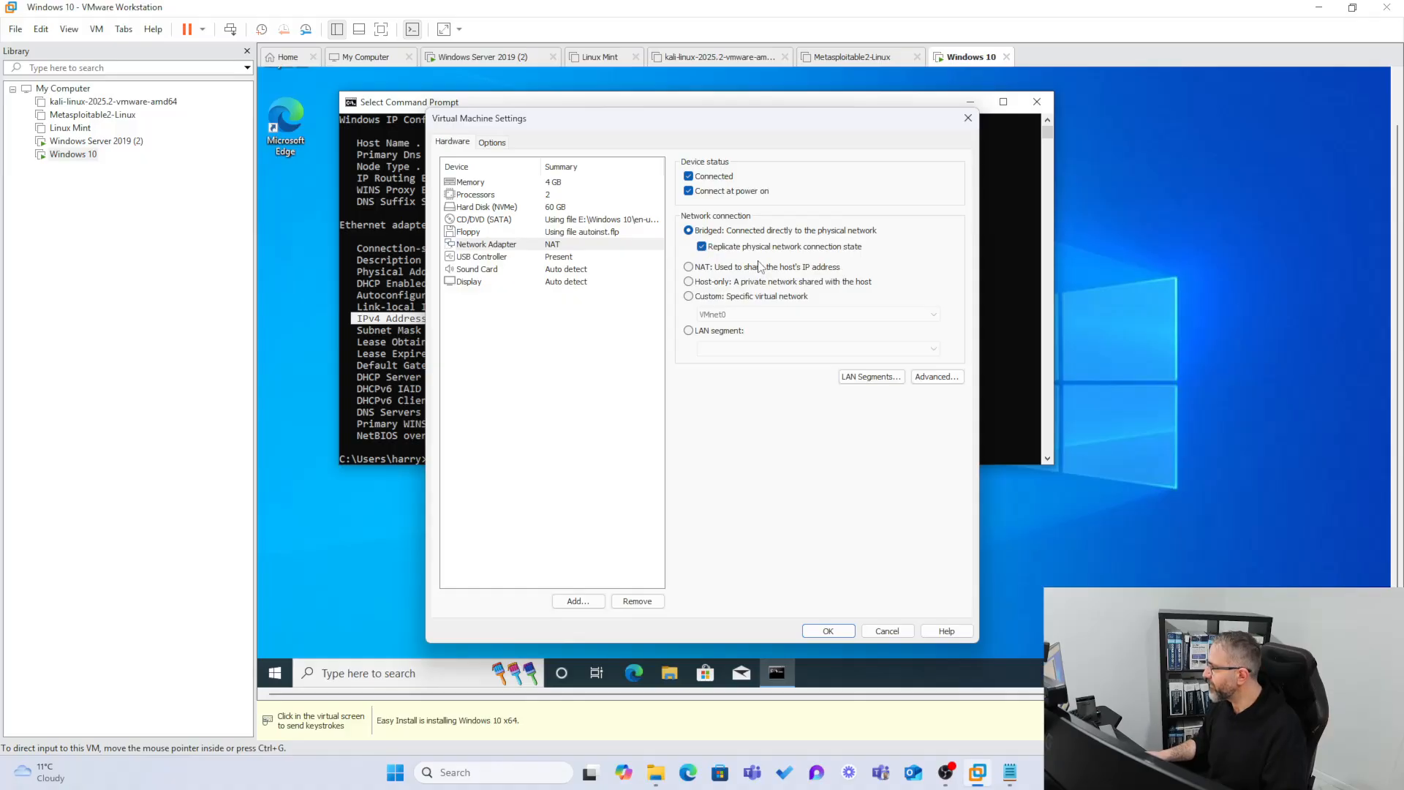
{"action": "left_click", "coordinate": [828, 632]}
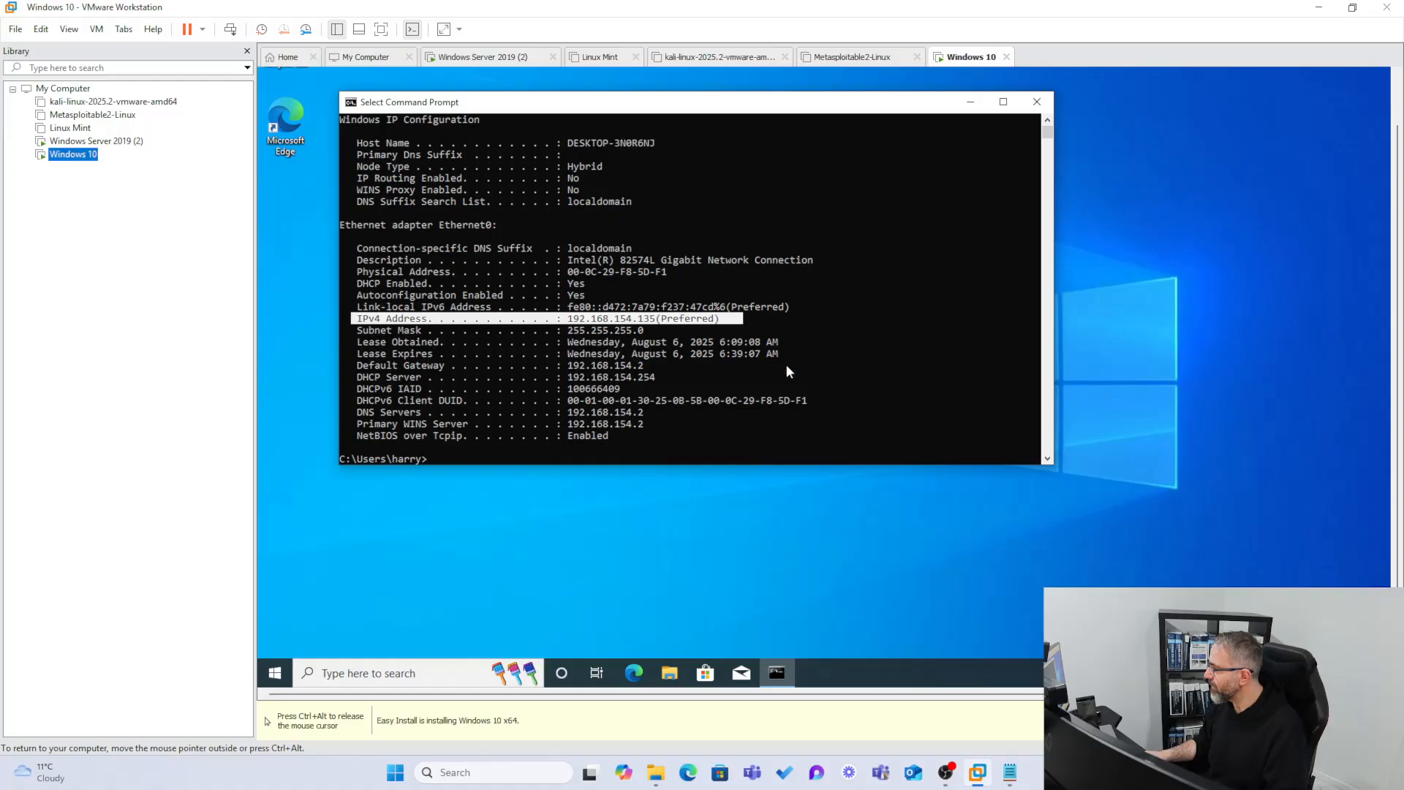
Dismiss the network discovery question and run ipconfig /all to check the address.
{"action": "left_click", "coordinate": [527, 460]}
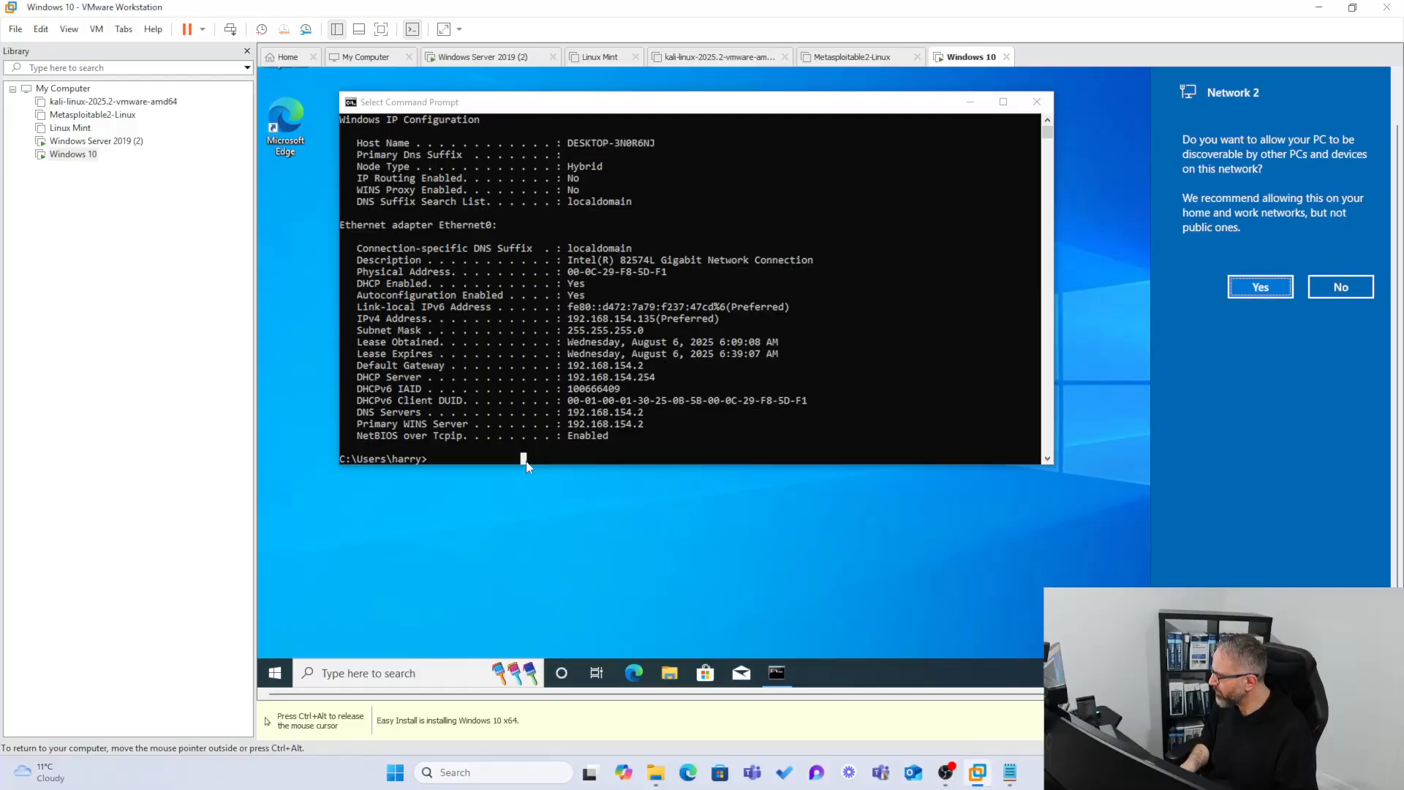
{"action": "left_click", "coordinate": [494, 458]}
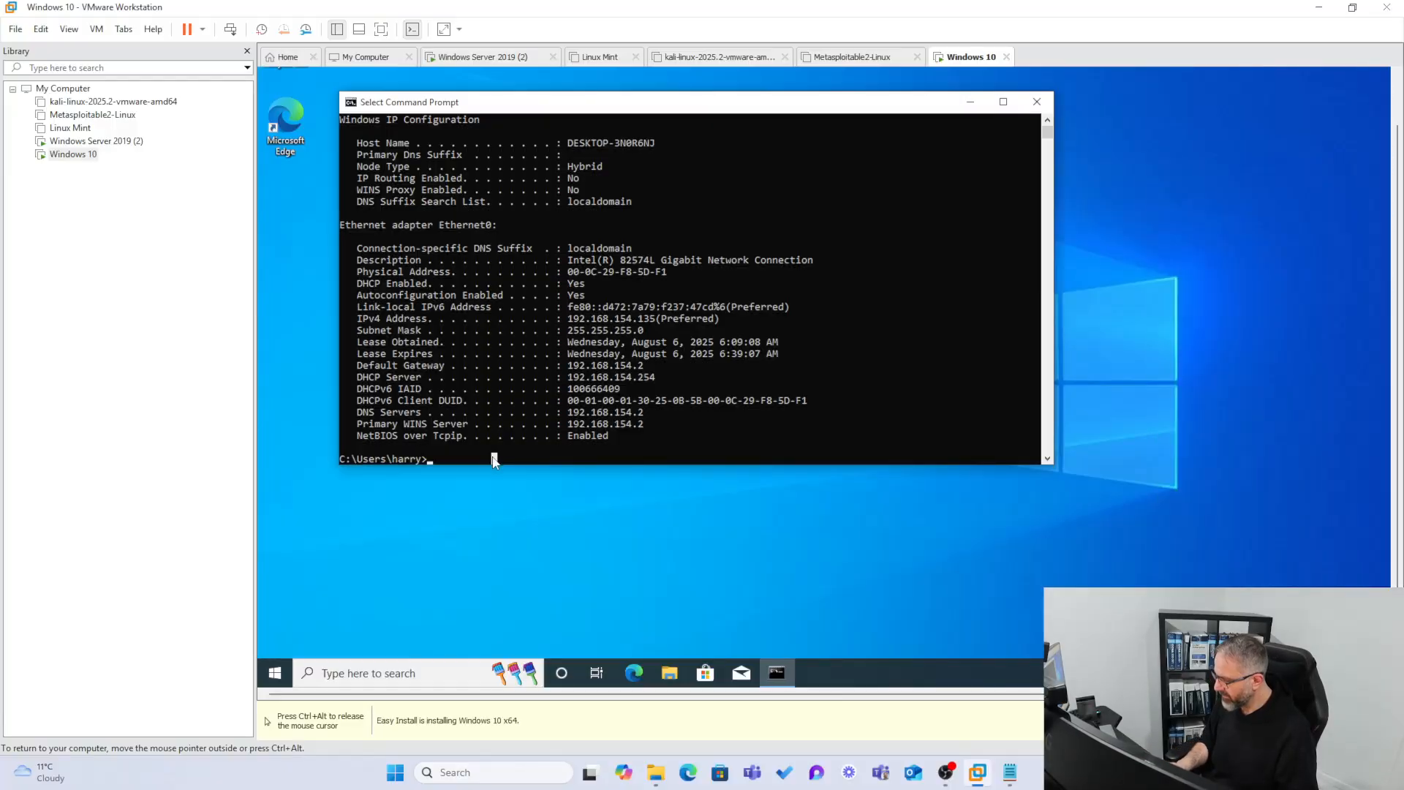
{"action": "type", "text": "ipconfig /all"}
{"action": "key", "text": "Return"}
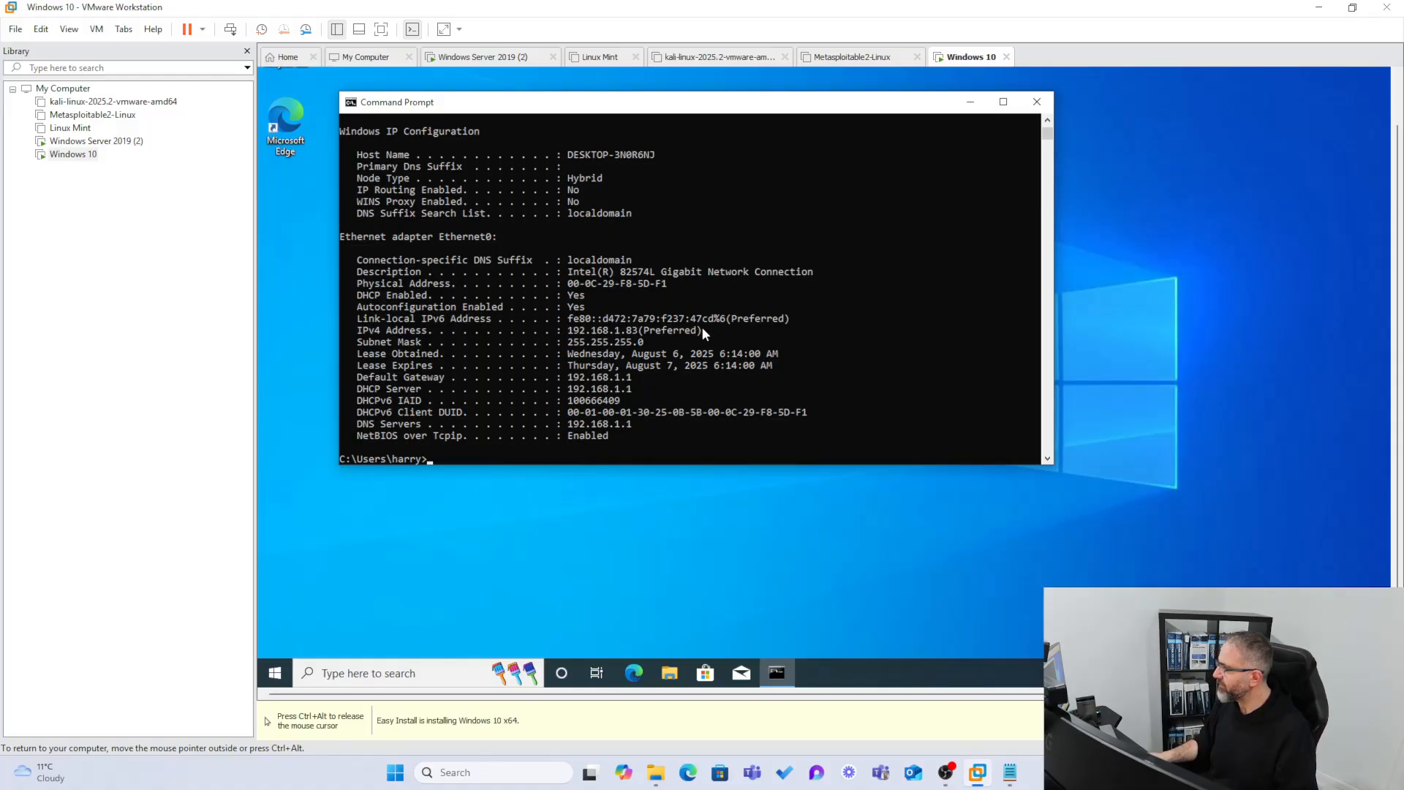
Run ipconfig /release then ipconfig /renew, obtaining IPv4 192.168.1.83.
{"action": "left_click", "coordinate": [554, 447]}
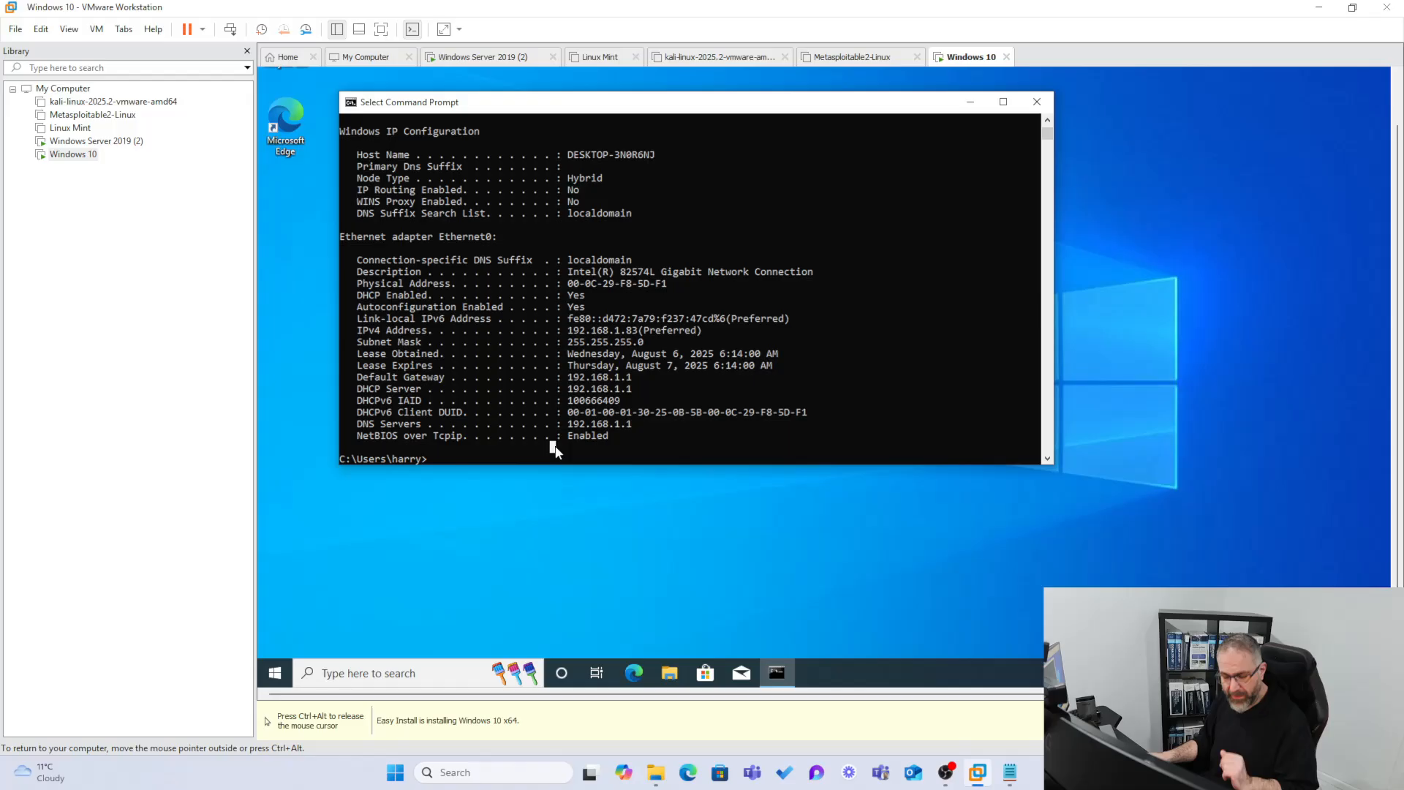
{"action": "type", "text": "ipconm"}
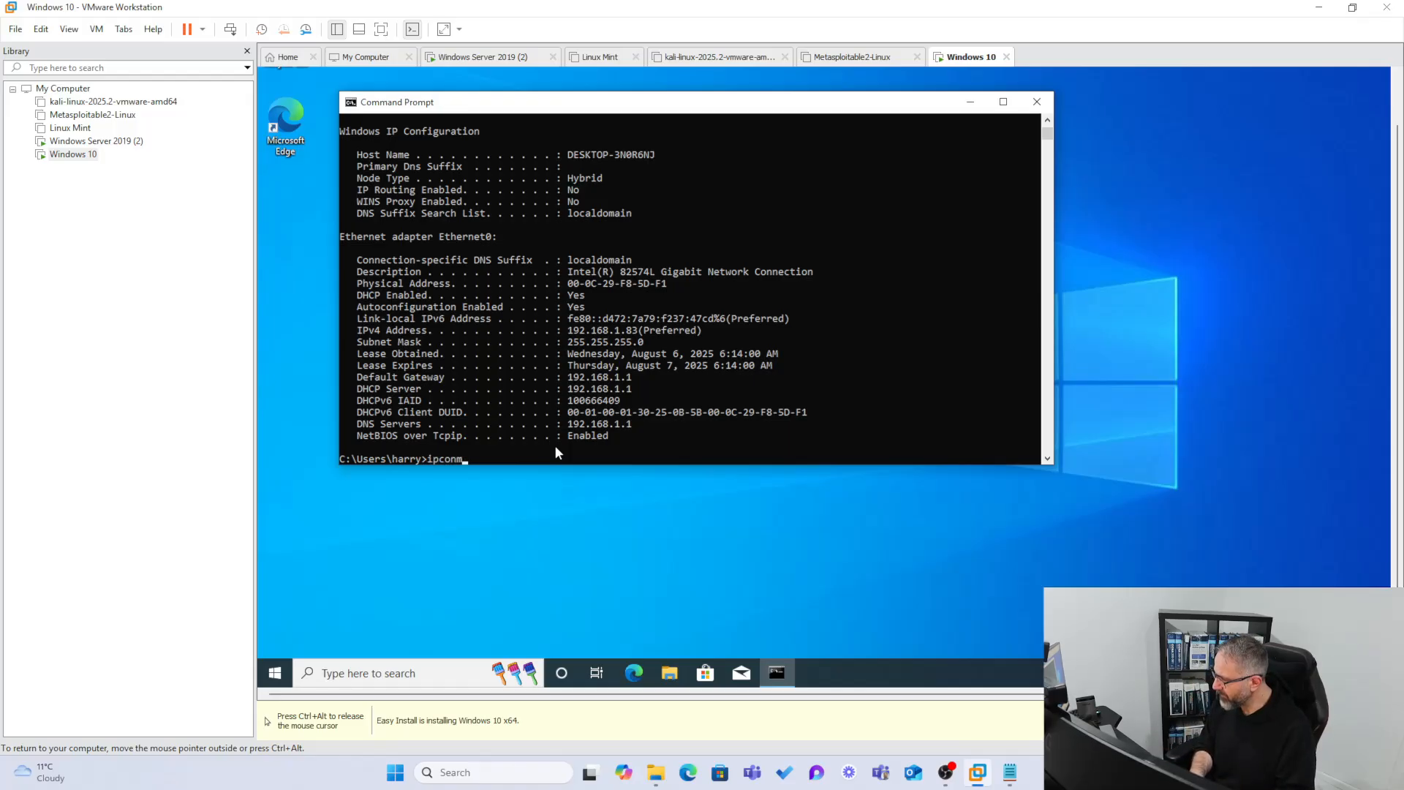
{"action": "key", "text": "BackSpace"}
{"action": "type", "text": "fig "}
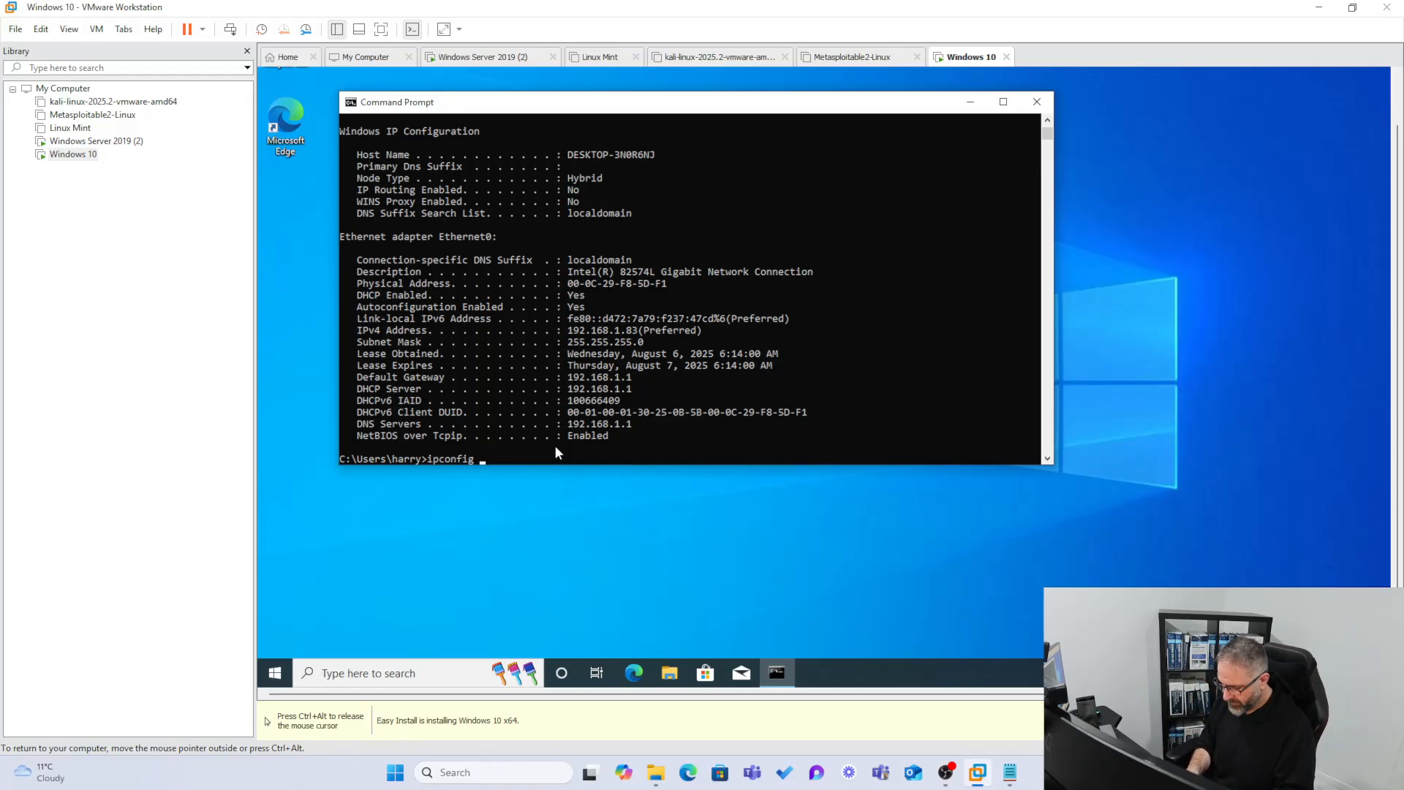
{"action": "type", "text": "/re"}
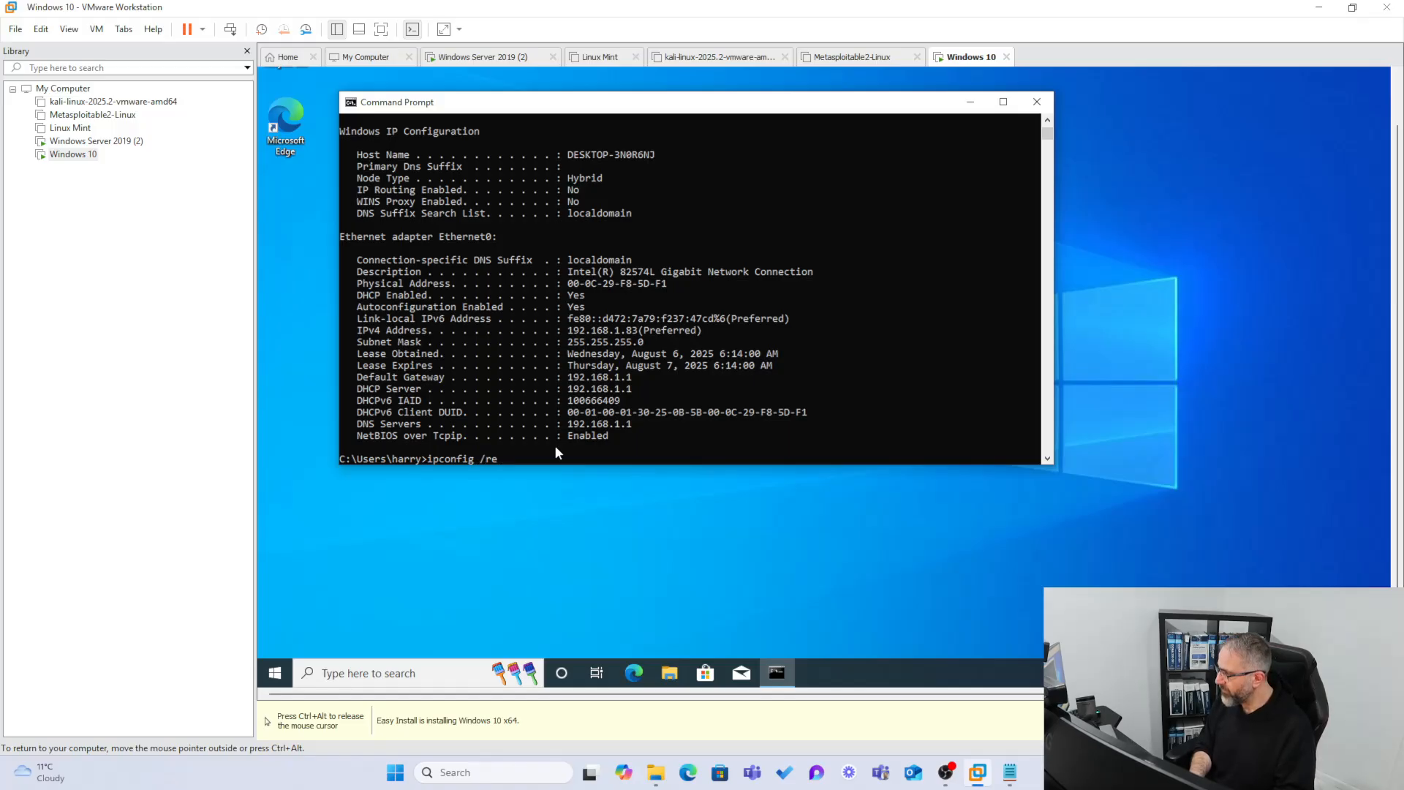
{"action": "type", "text": "lease"}
{"action": "key", "text": "Return"}
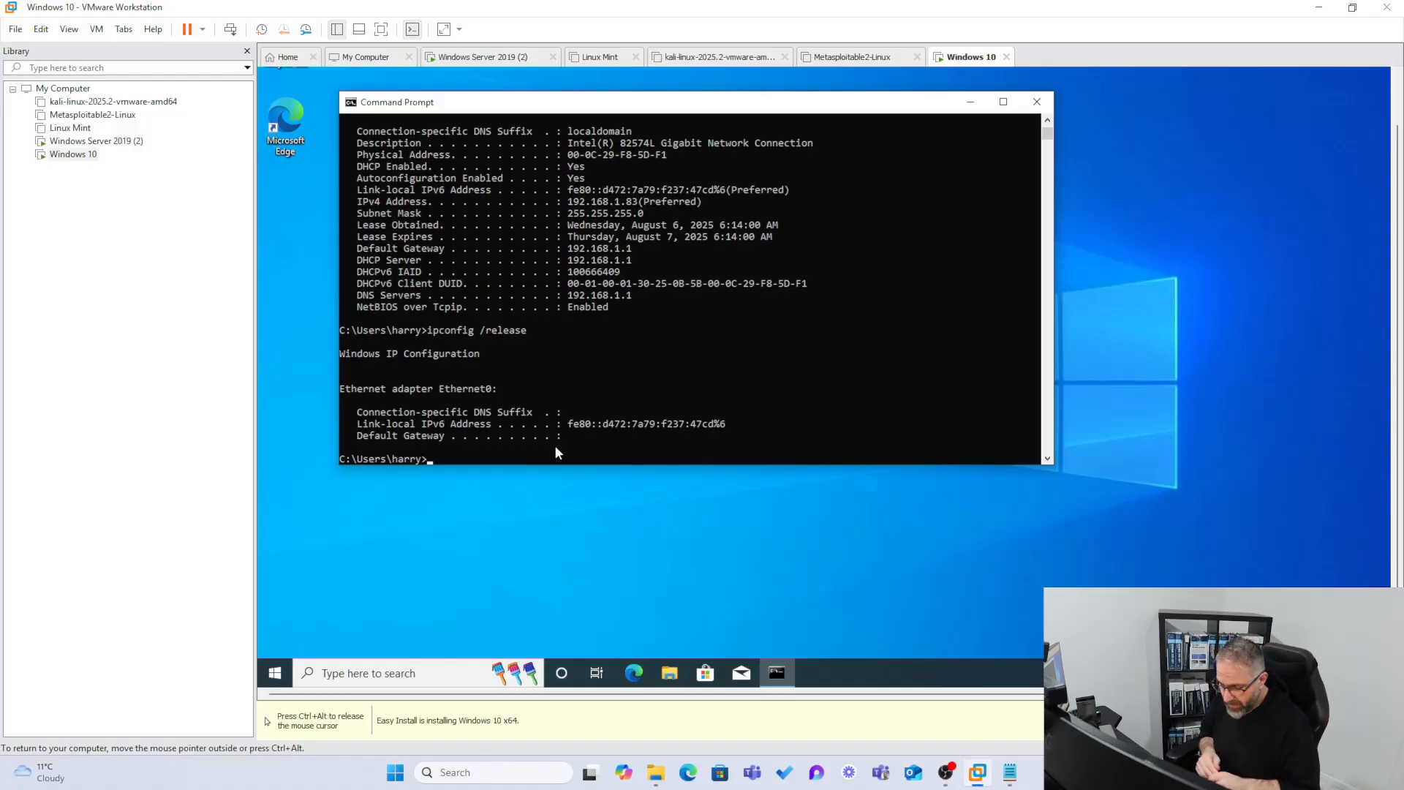
{"action": "key", "text": "Up"}
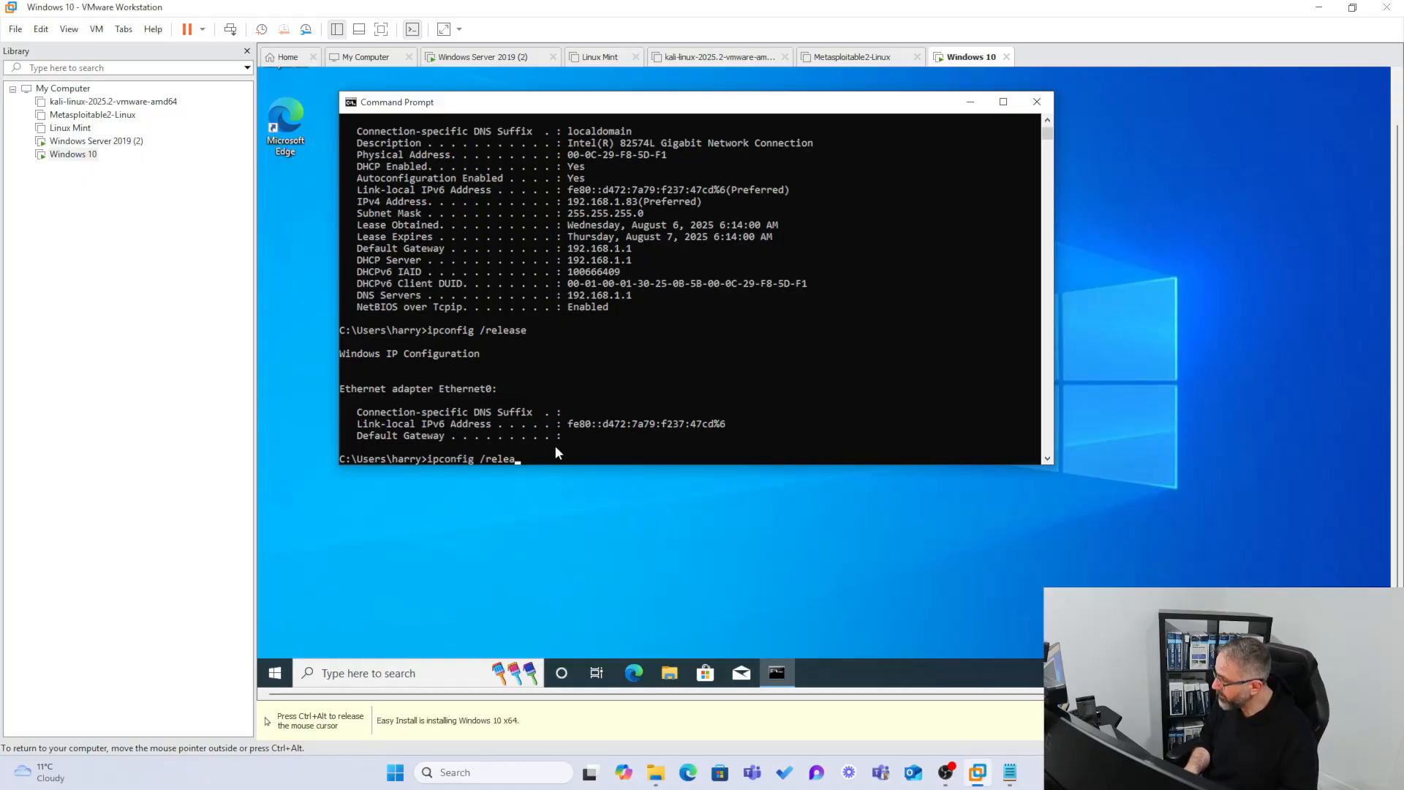
{"action": "key", "text": "BackSpace"}
{"action": "key", "text": "BackSpace"}
{"action": "key", "text": "BackSpace"}
{"action": "type", "text": "new"}
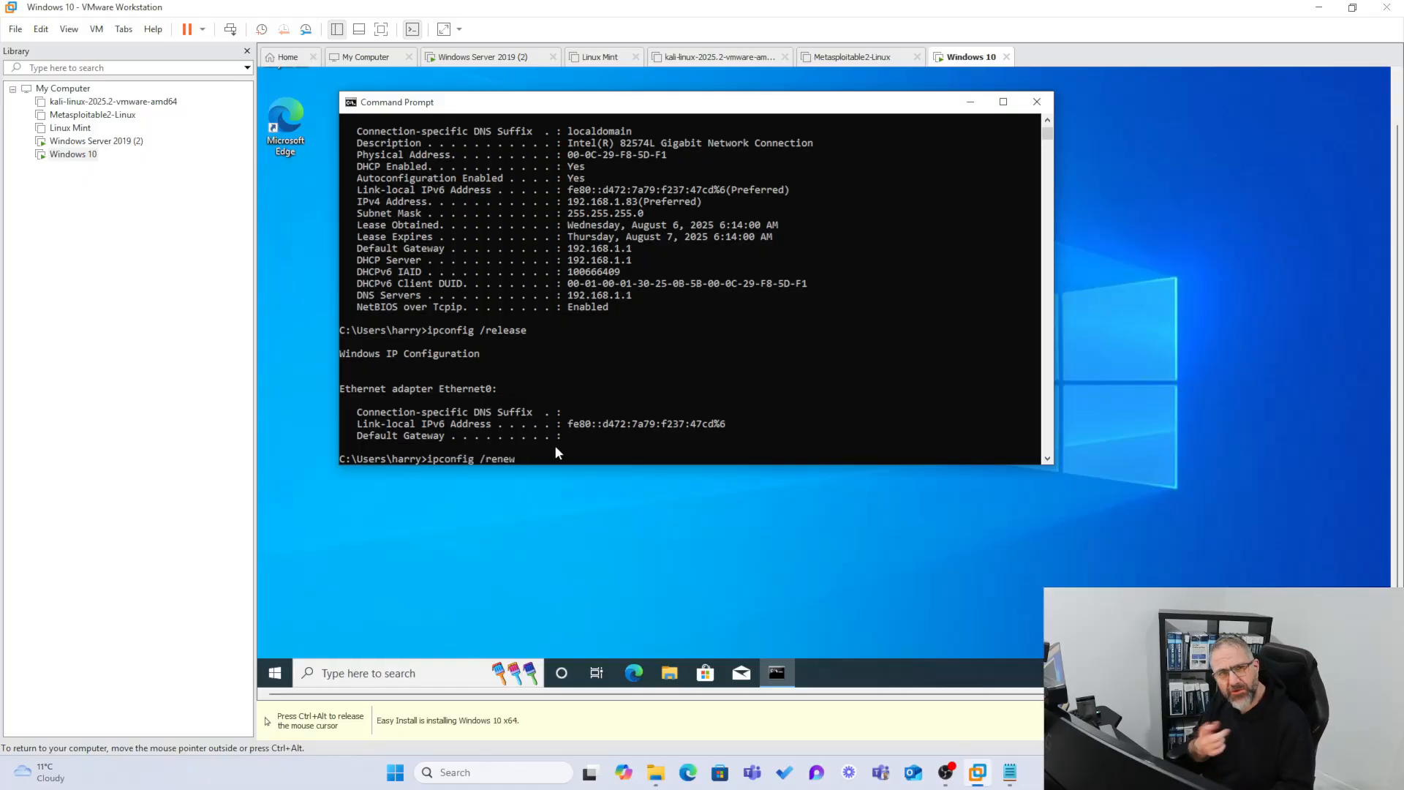
{"action": "key", "text": "Return"}
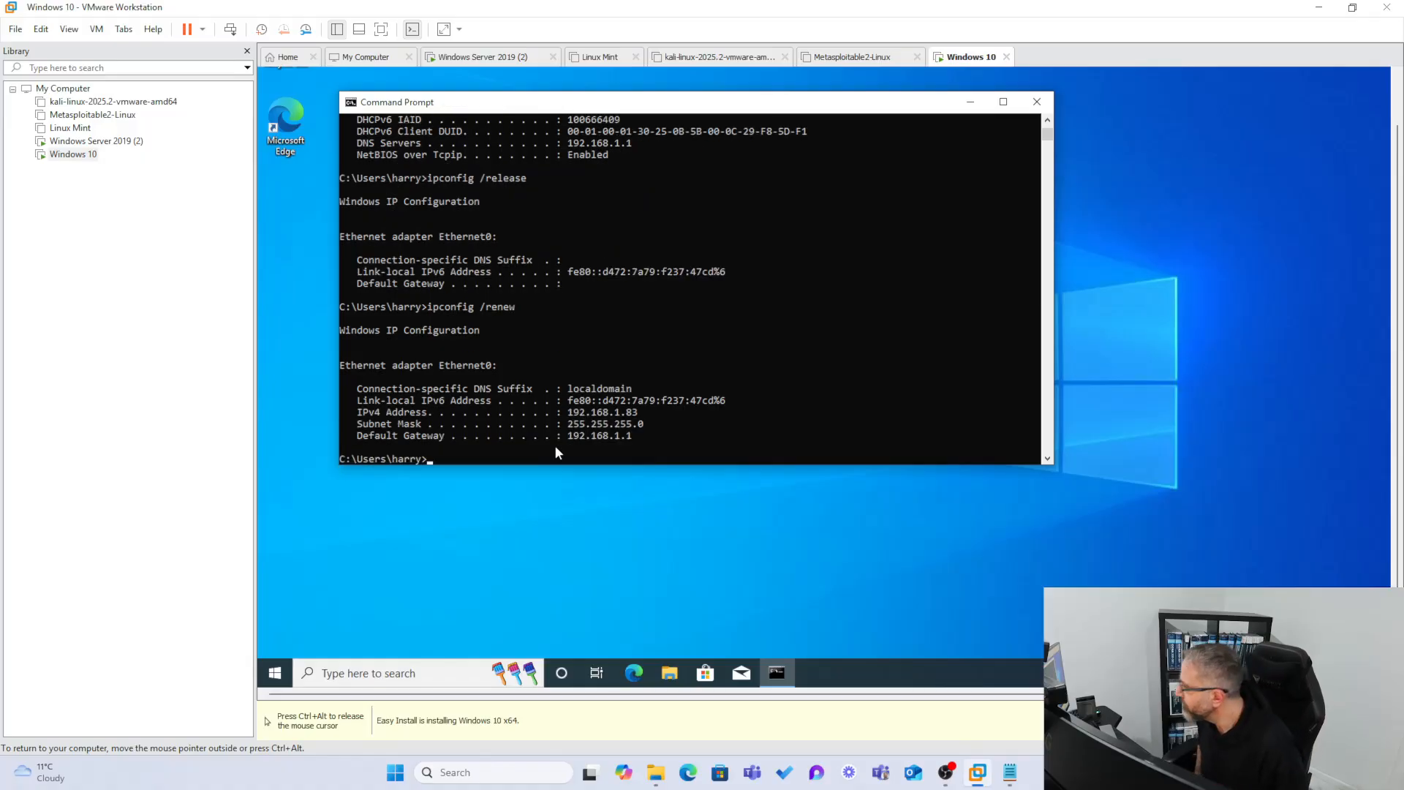
{"action": "left_click_drag", "start_coordinate": [643, 412], "coordinate": [550, 414]}
{"action": "left_click", "coordinate": [547, 458]}
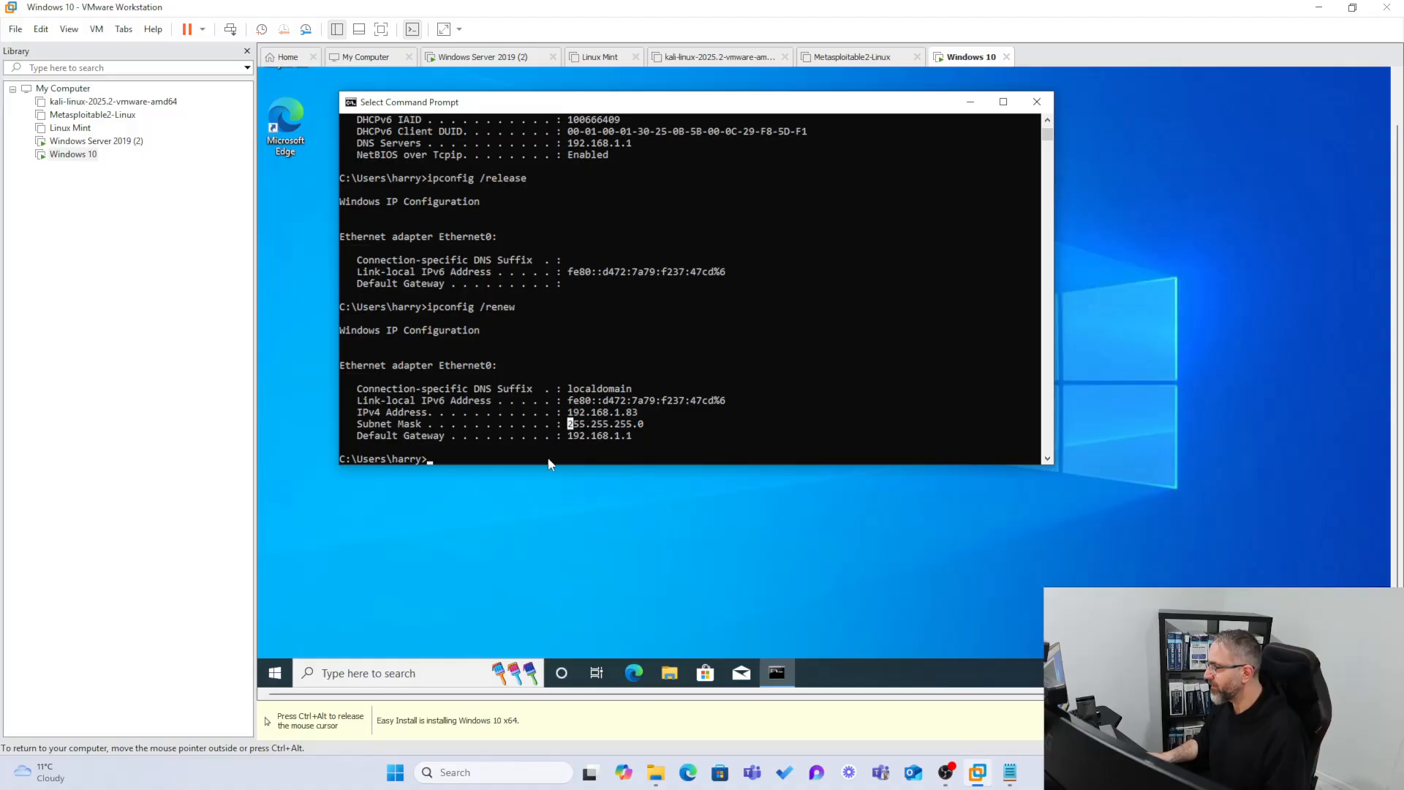
Run ping 192.168.1.40 from Windows 10 with 0% loss, then switch to Windows Server 2019 (2).
{"action": "type", "text": "pin"}
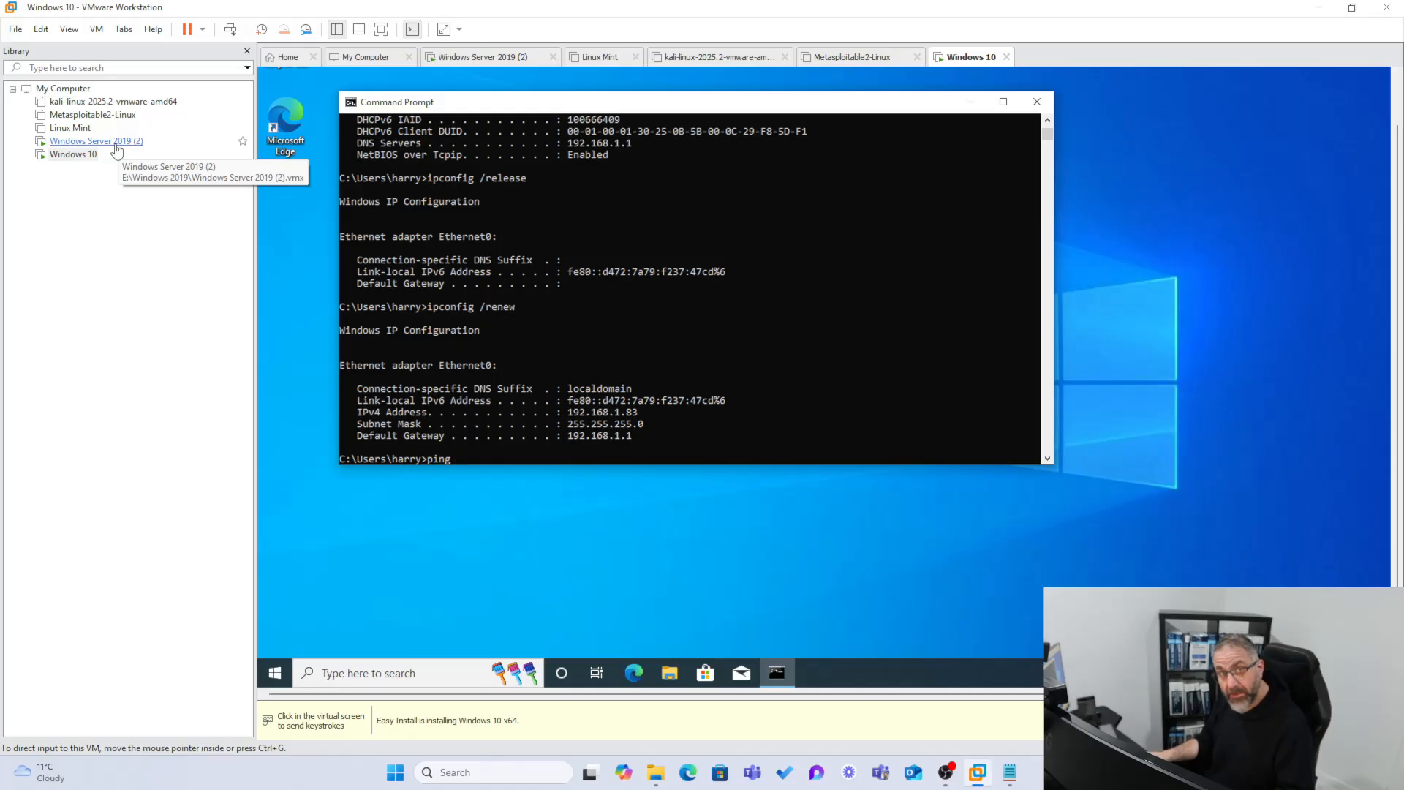
{"action": "type", "text": "g"}
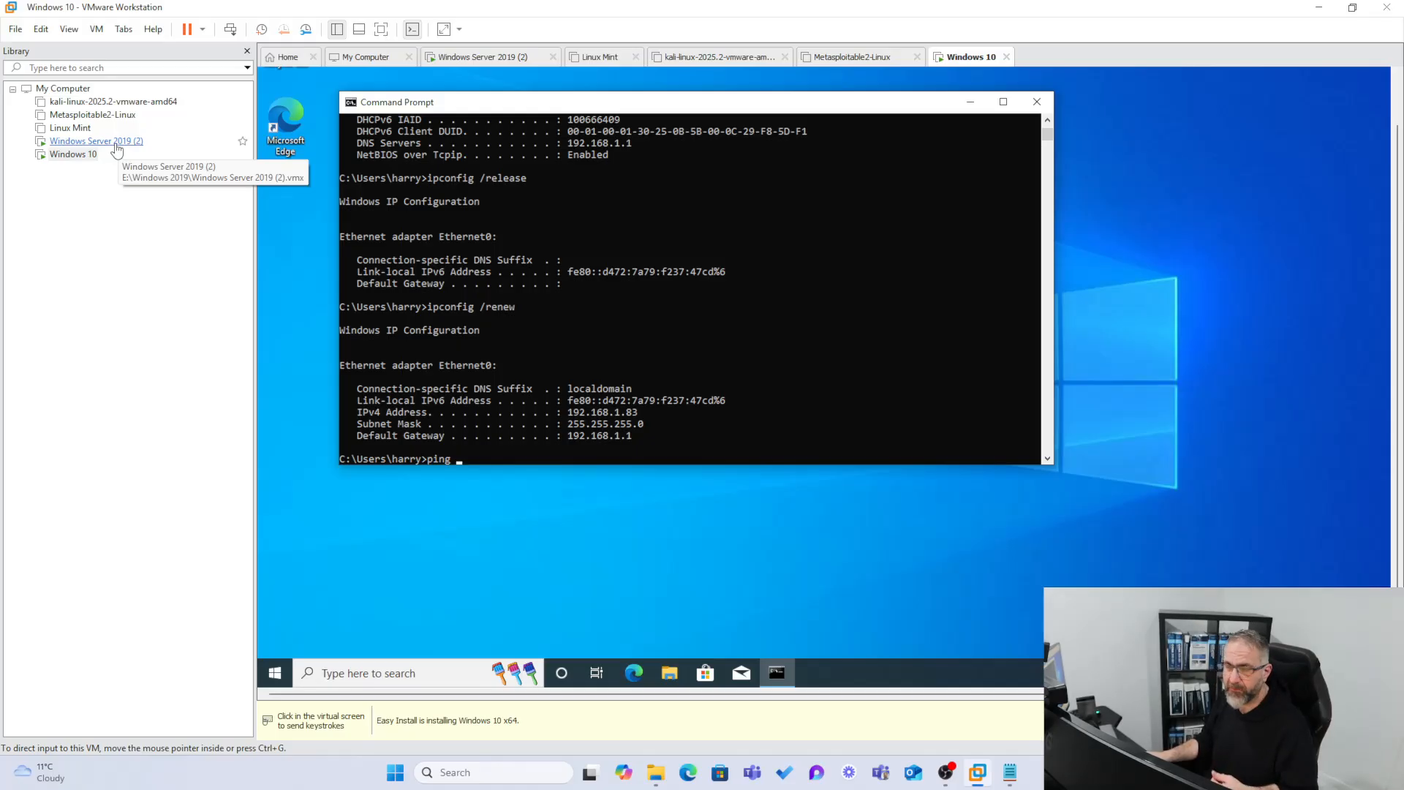
{"action": "left_click", "coordinate": [483, 458]}
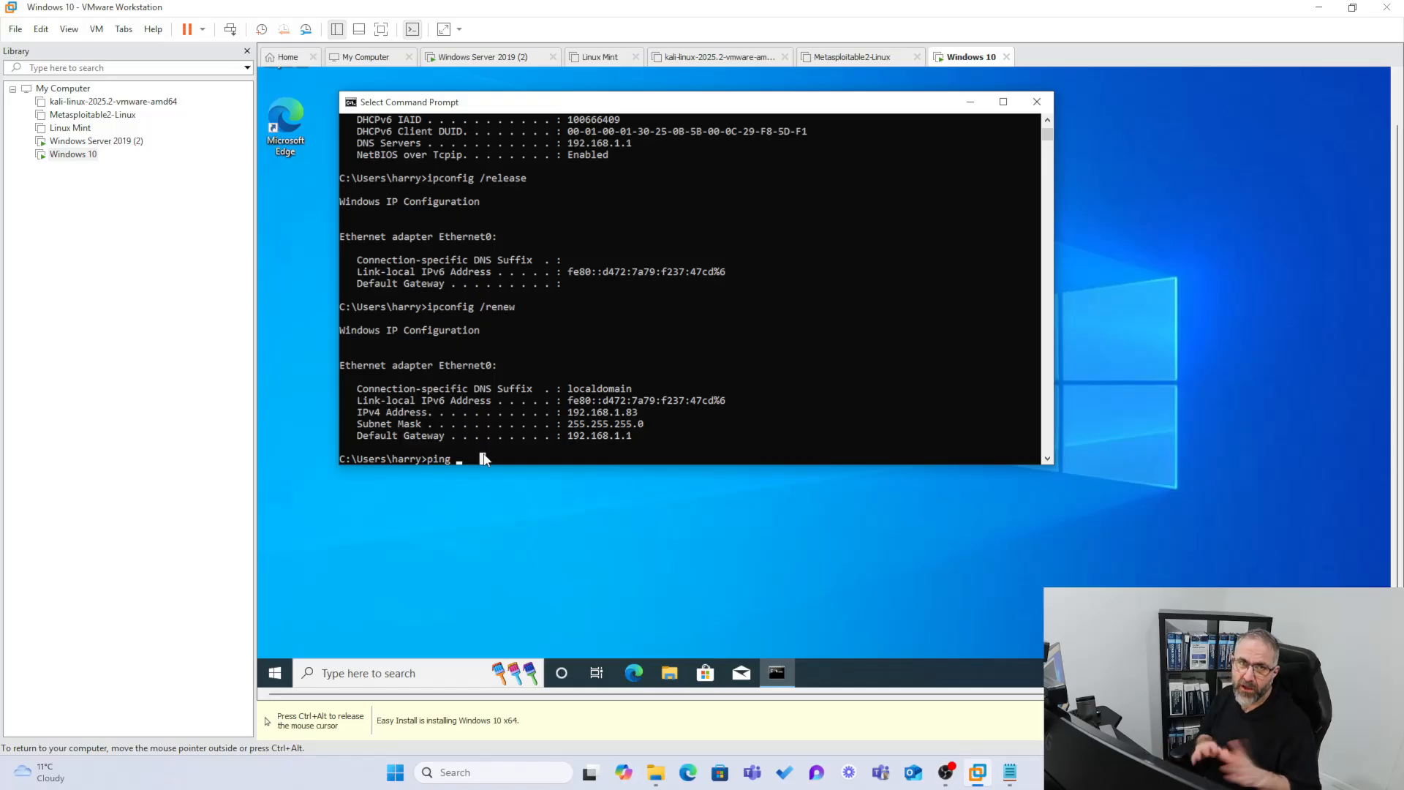
{"action": "key", "text": "Escape"}
{"action": "key", "text": "Up"}
{"action": "key", "text": "Up"}
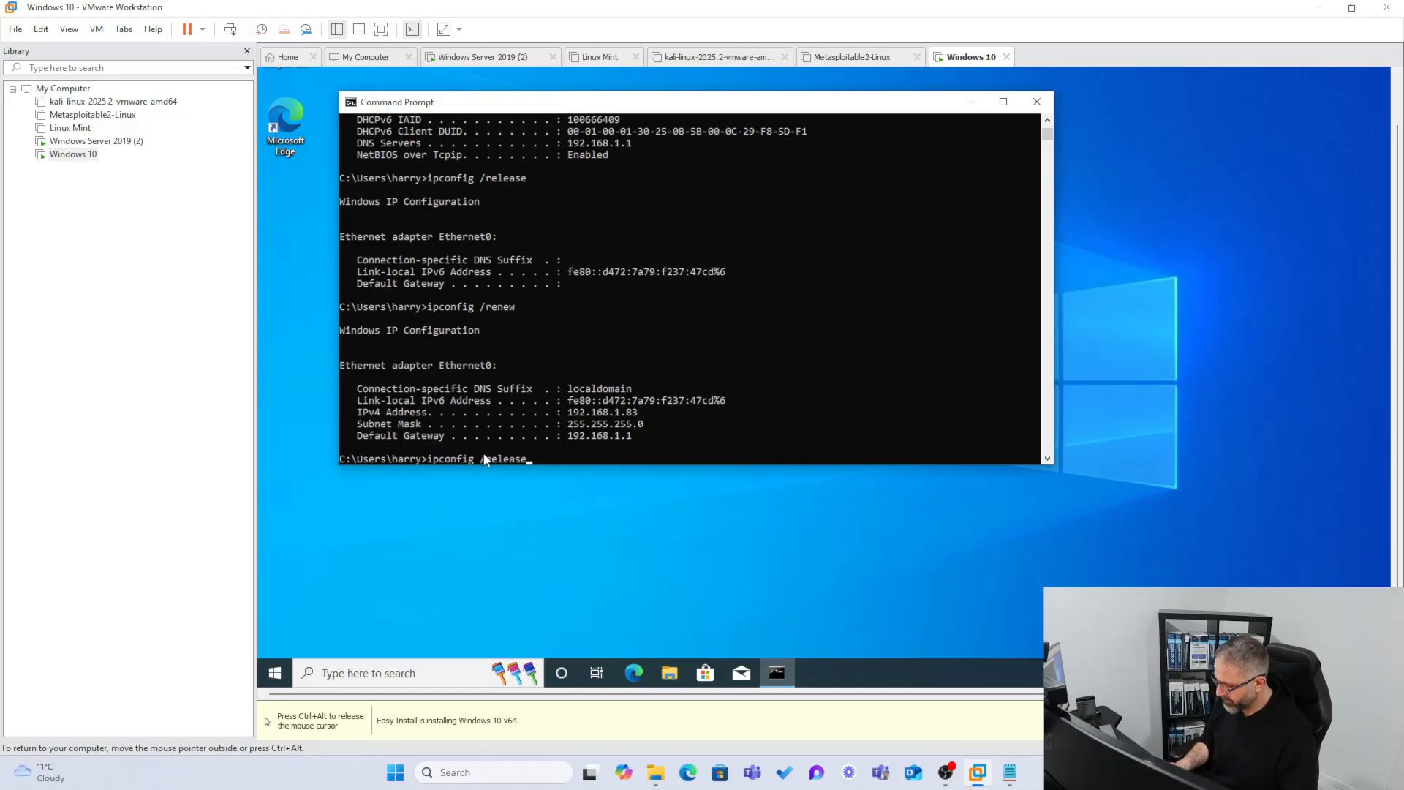
{"action": "key", "text": "Down"}
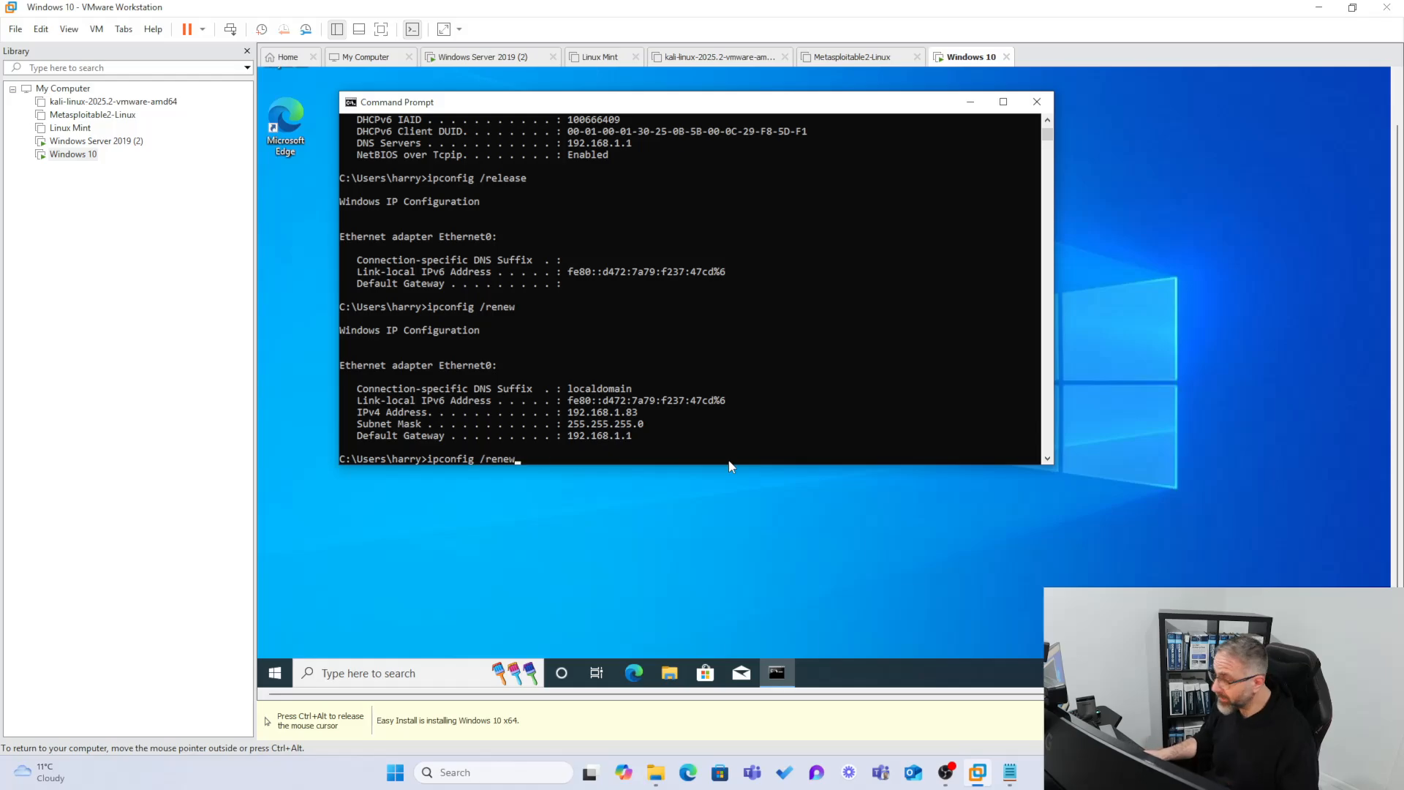
{"action": "key", "text": "BackSpace"}
{"action": "key", "text": "BackSpace"}
{"action": "key", "text": "BackSpace"}
{"action": "key", "text": "BackSpace"}
{"action": "key", "text": "BackSpace"}
{"action": "key", "text": "BackSpace"}
{"action": "key", "text": "BackSpace"}
{"action": "key", "text": "BackSpace"}
{"action": "key", "text": "BackSpace"}
{"action": "key", "text": "BackSpace"}
{"action": "key", "text": "BackSpace"}
{"action": "key", "text": "BackSpace"}
{"action": "key", "text": "BackSpace"}
{"action": "key", "text": "BackSpace"}
{"action": "key", "text": "BackSpace"}
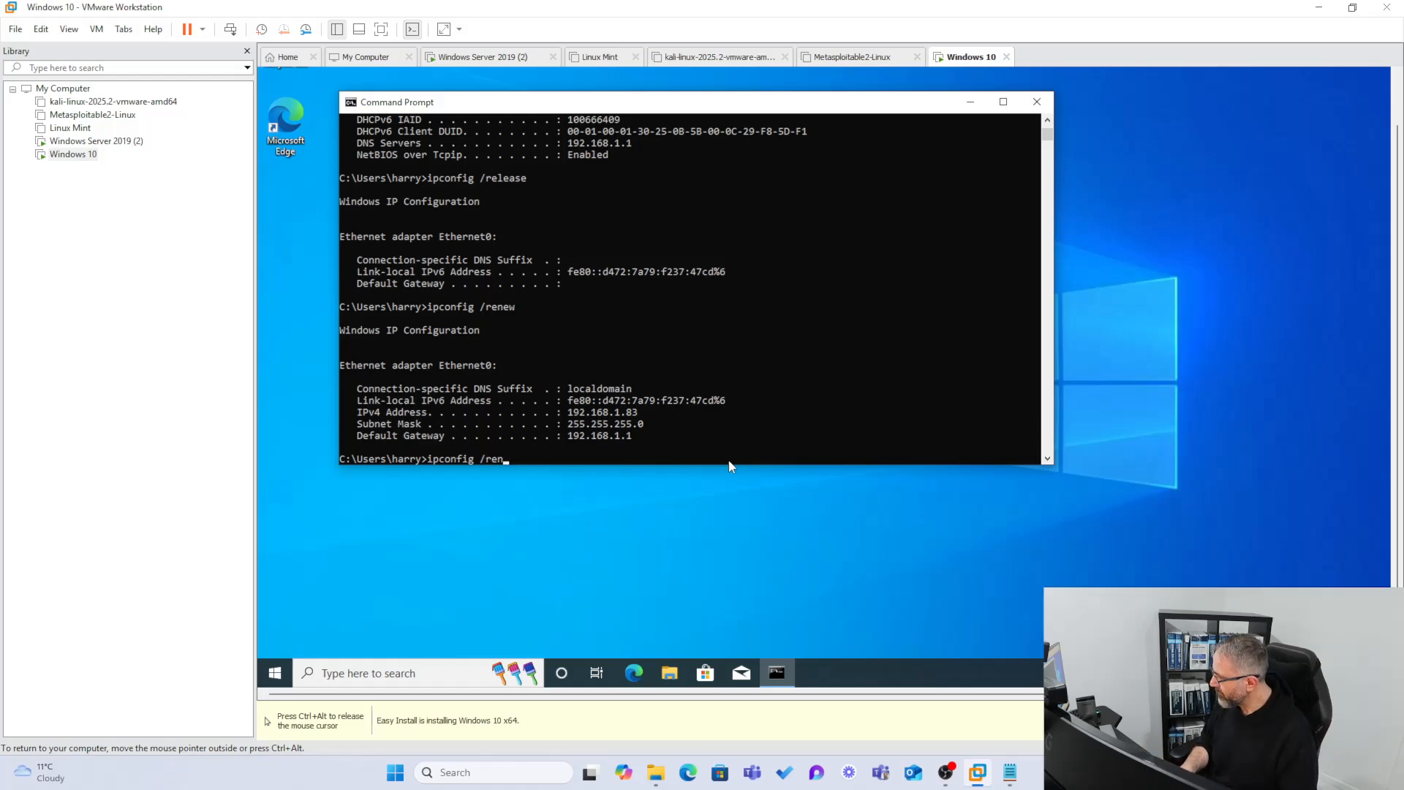
{"action": "type", "text": "ping "}
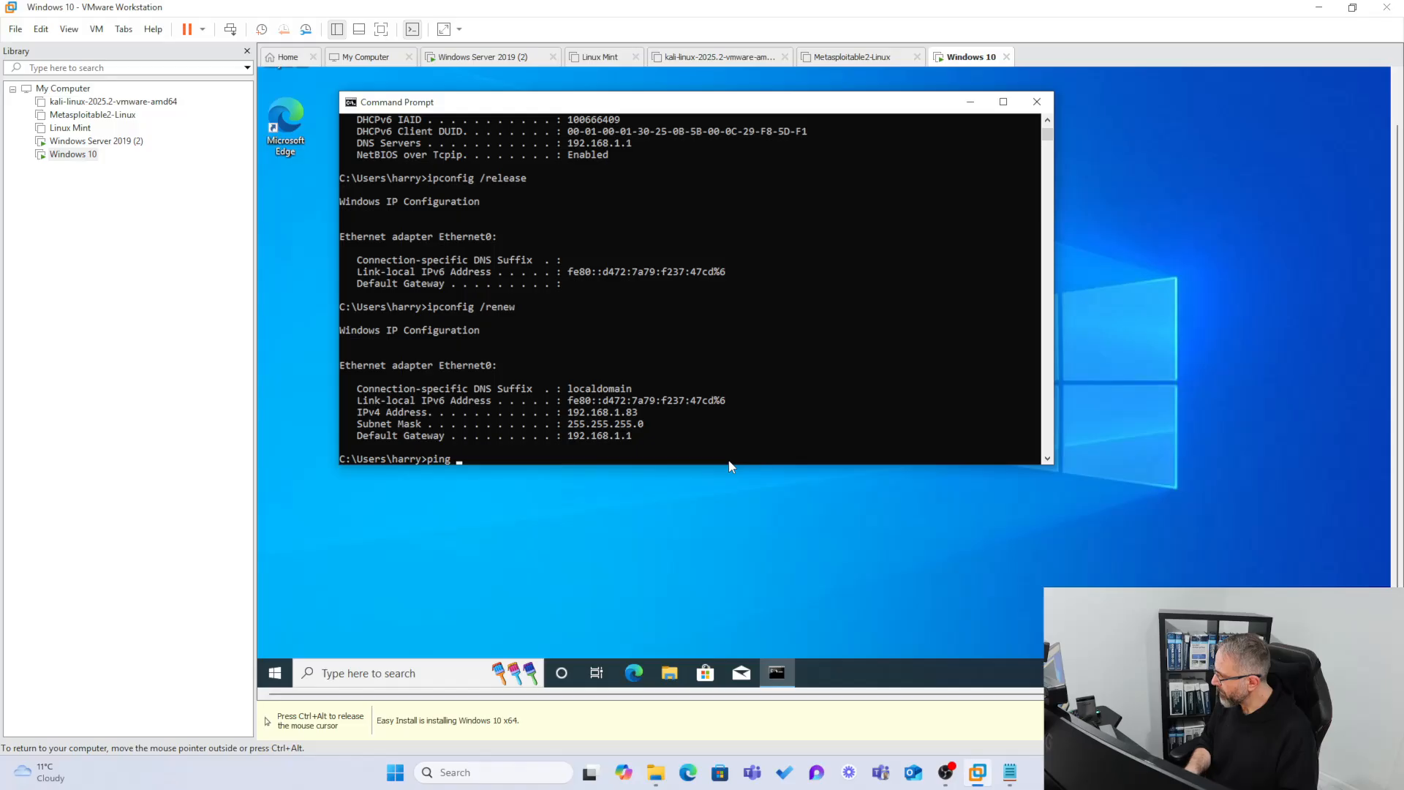
{"action": "type", "text": "192.168."}
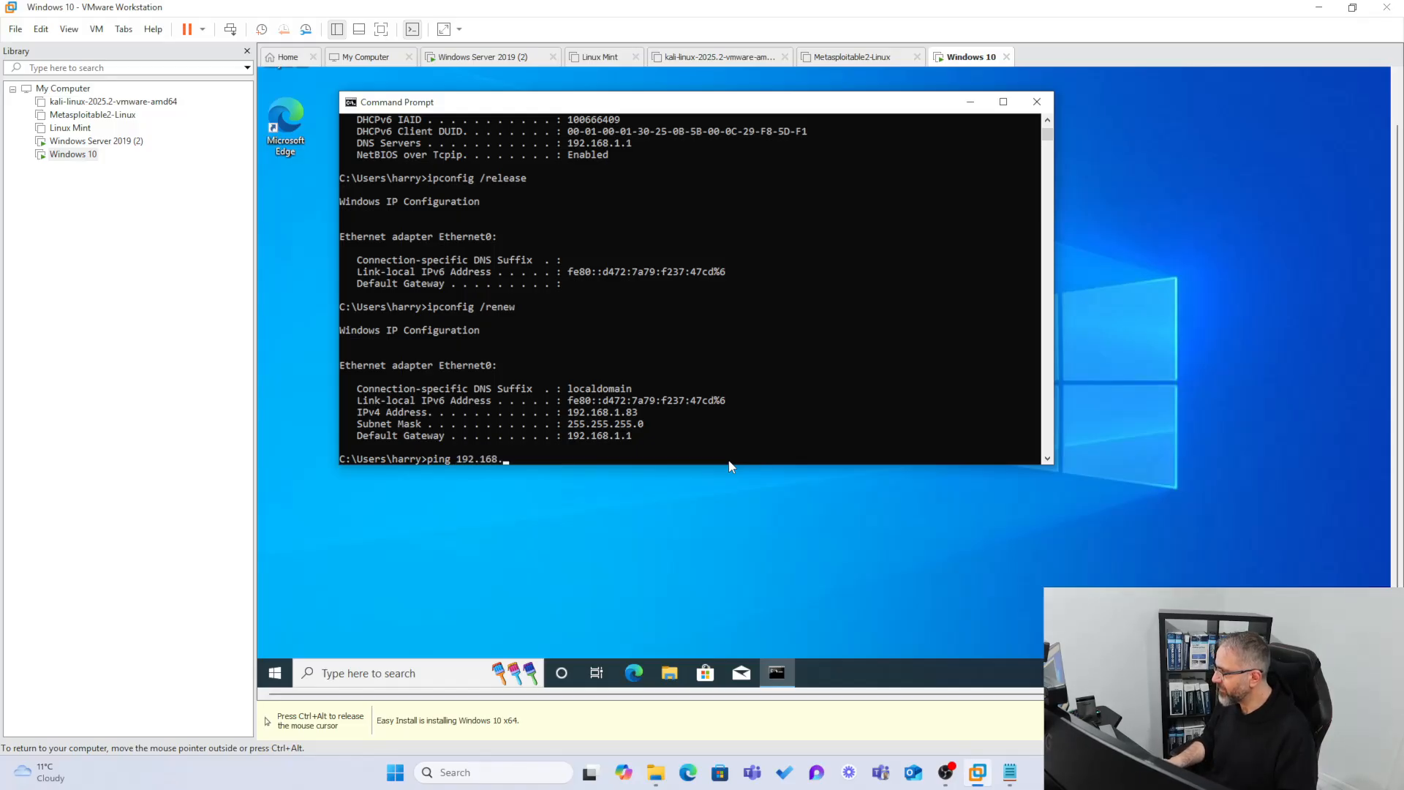
{"action": "type", "text": "1.40"}
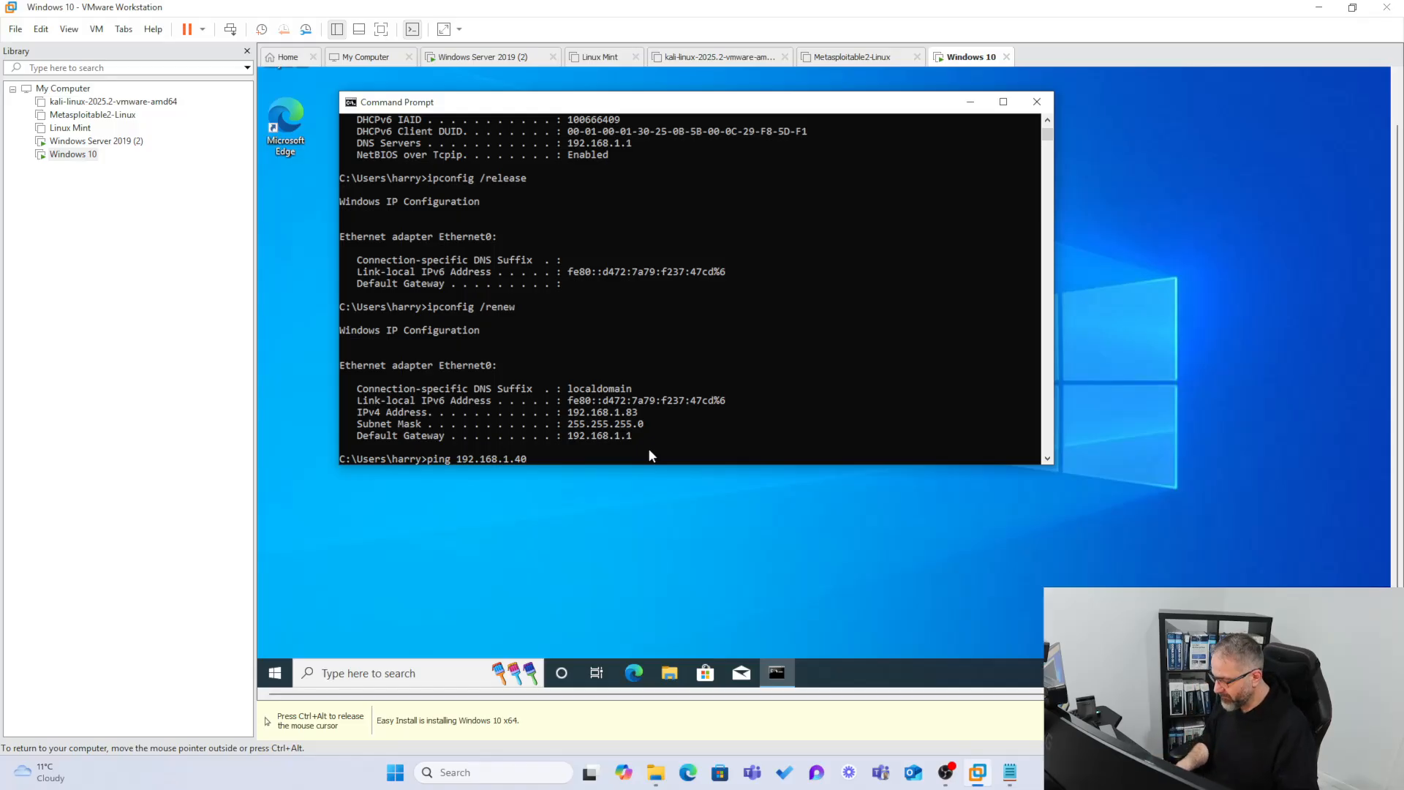
{"action": "key", "text": "Return"}
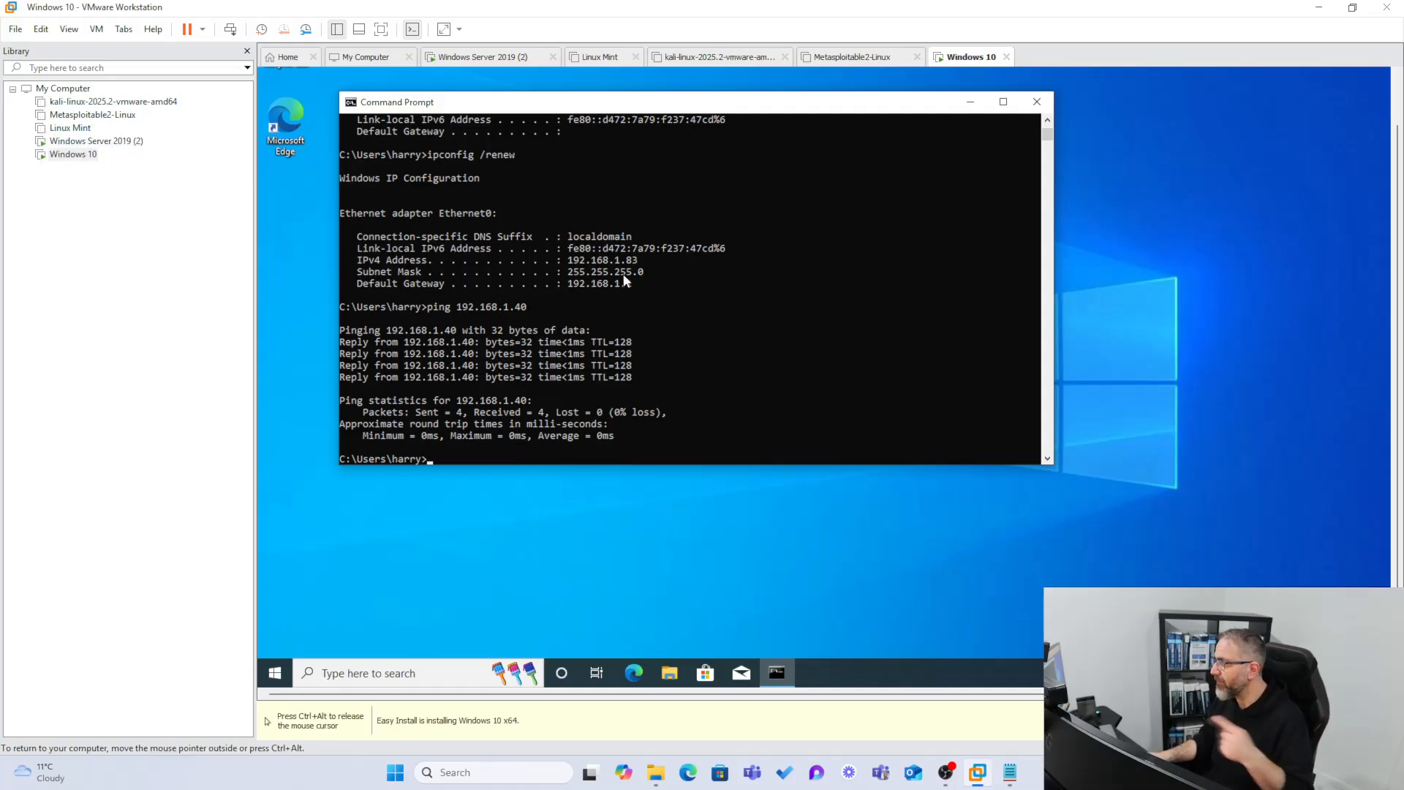
{"action": "left_click_drag", "start_coordinate": [642, 262], "coordinate": [564, 262]}
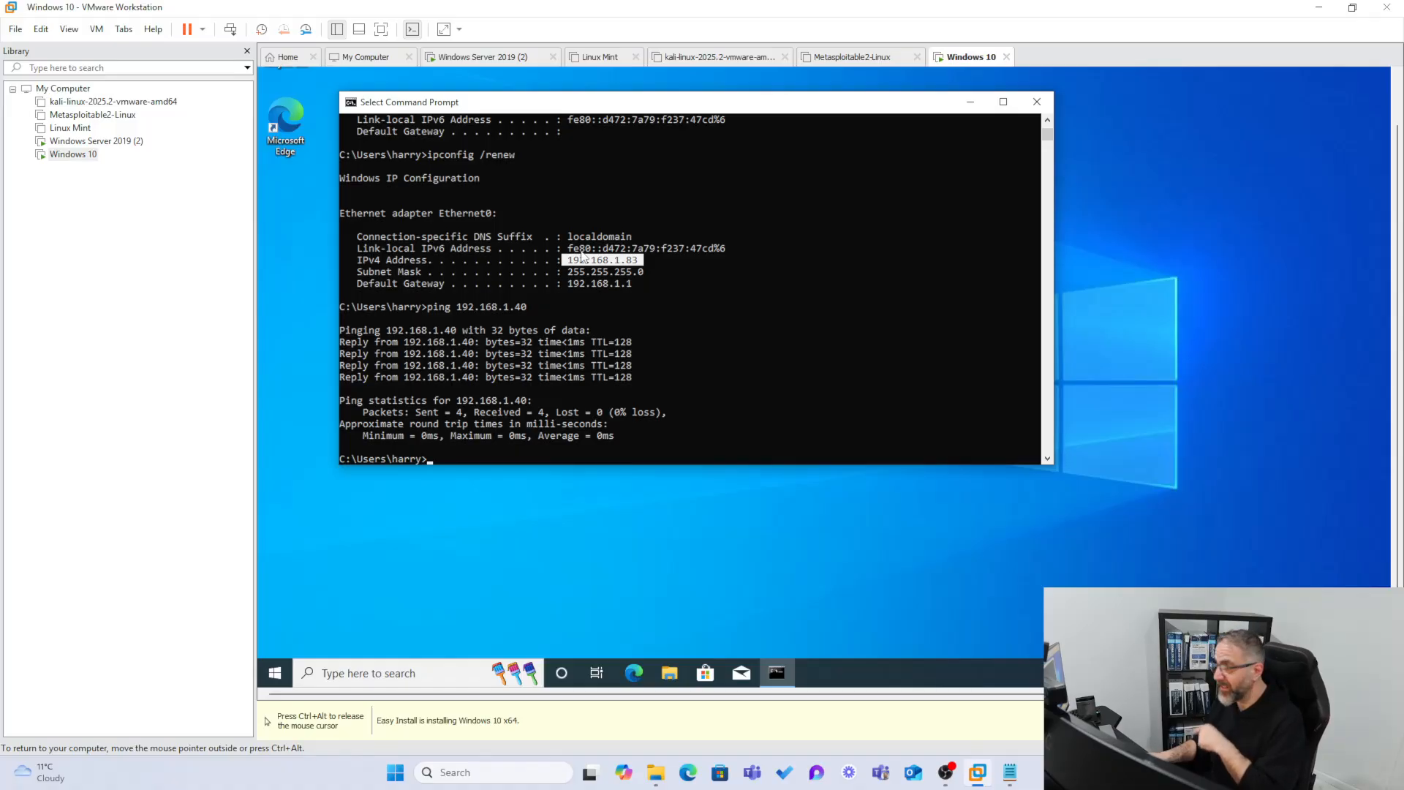
{"action": "left_click", "coordinate": [96, 140]}
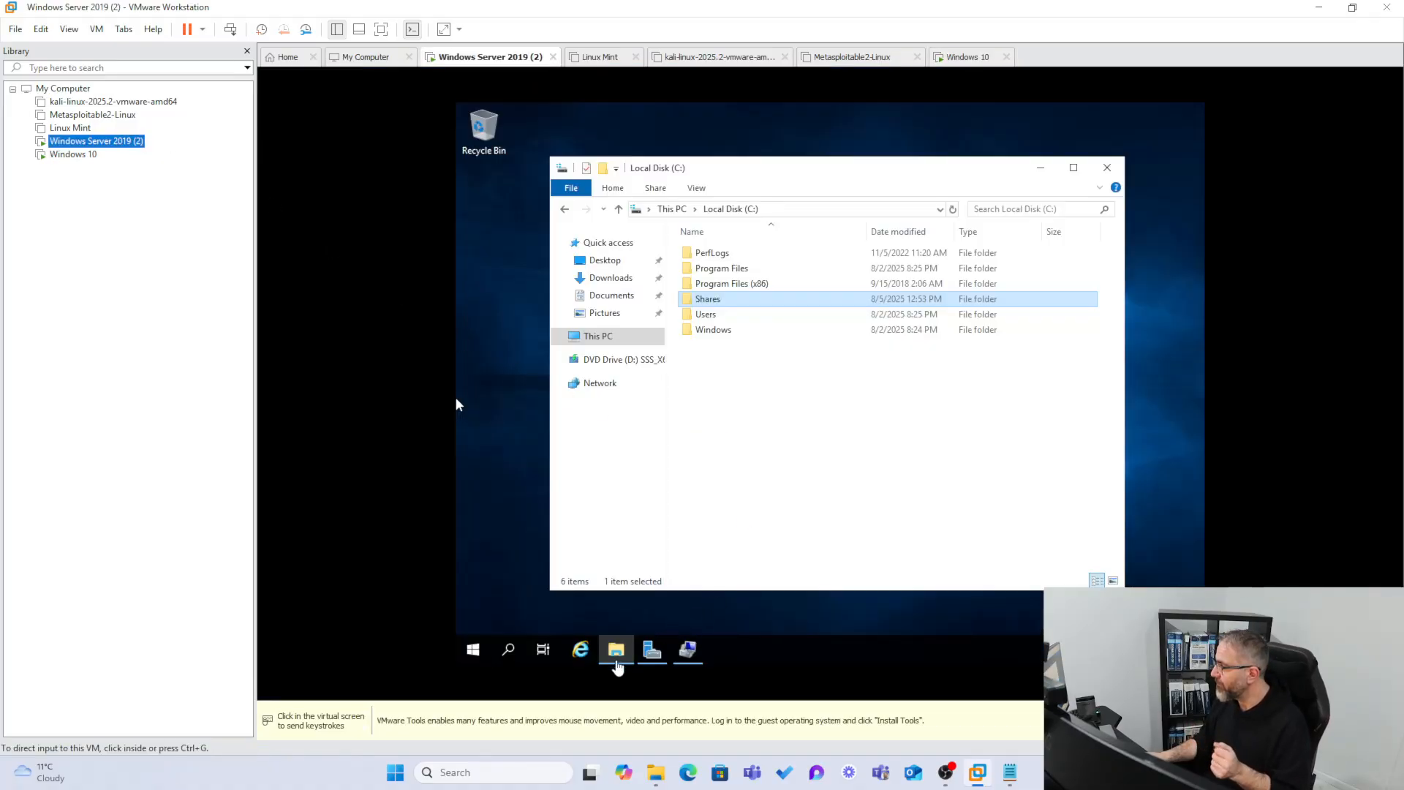
Ping the Windows 10 VM at 192.168.1.83 from a server Command Prompt; it times out.
{"action": "left_click", "coordinate": [508, 650]}
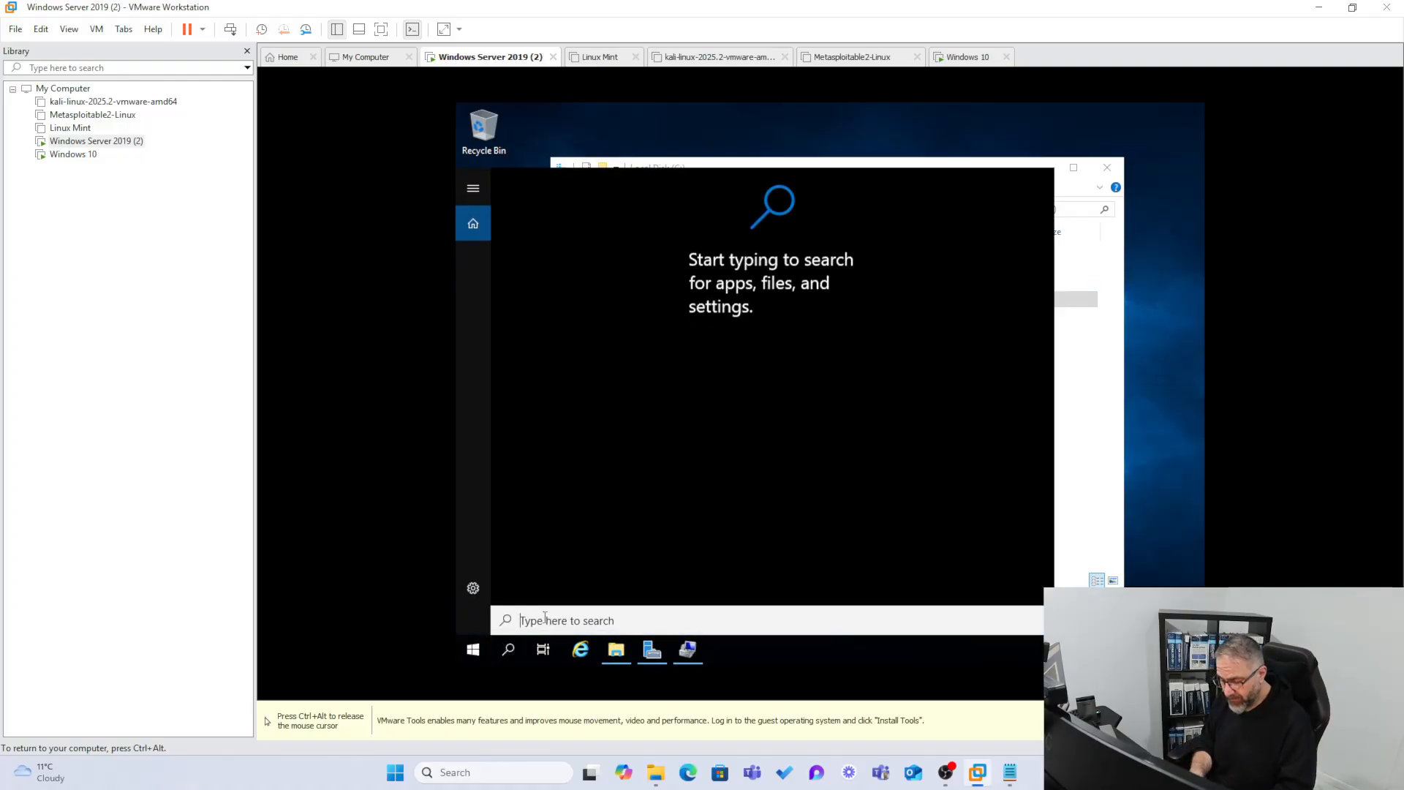
{"action": "type", "text": "cmd"}
{"action": "key", "text": "Return"}
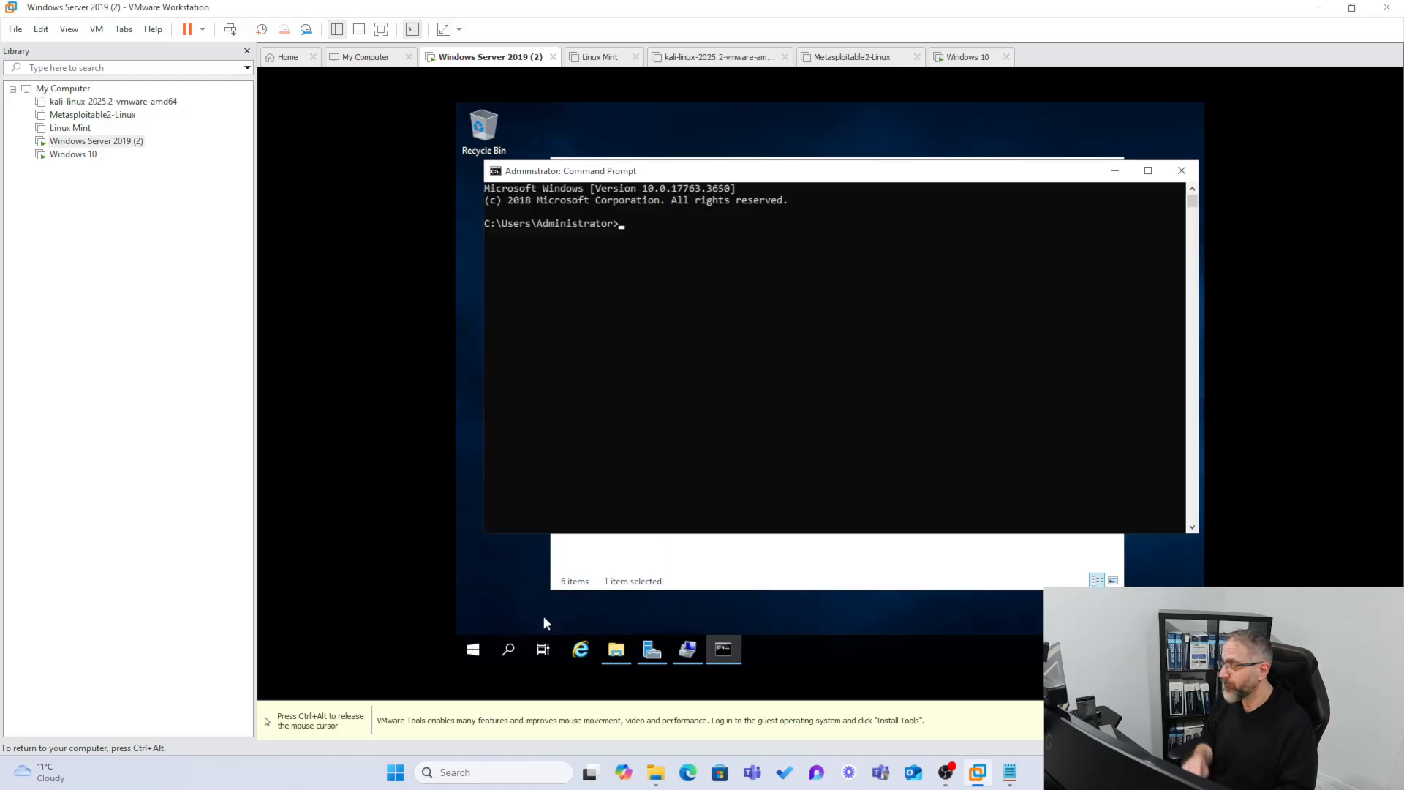
{"action": "type", "text": "ping "}
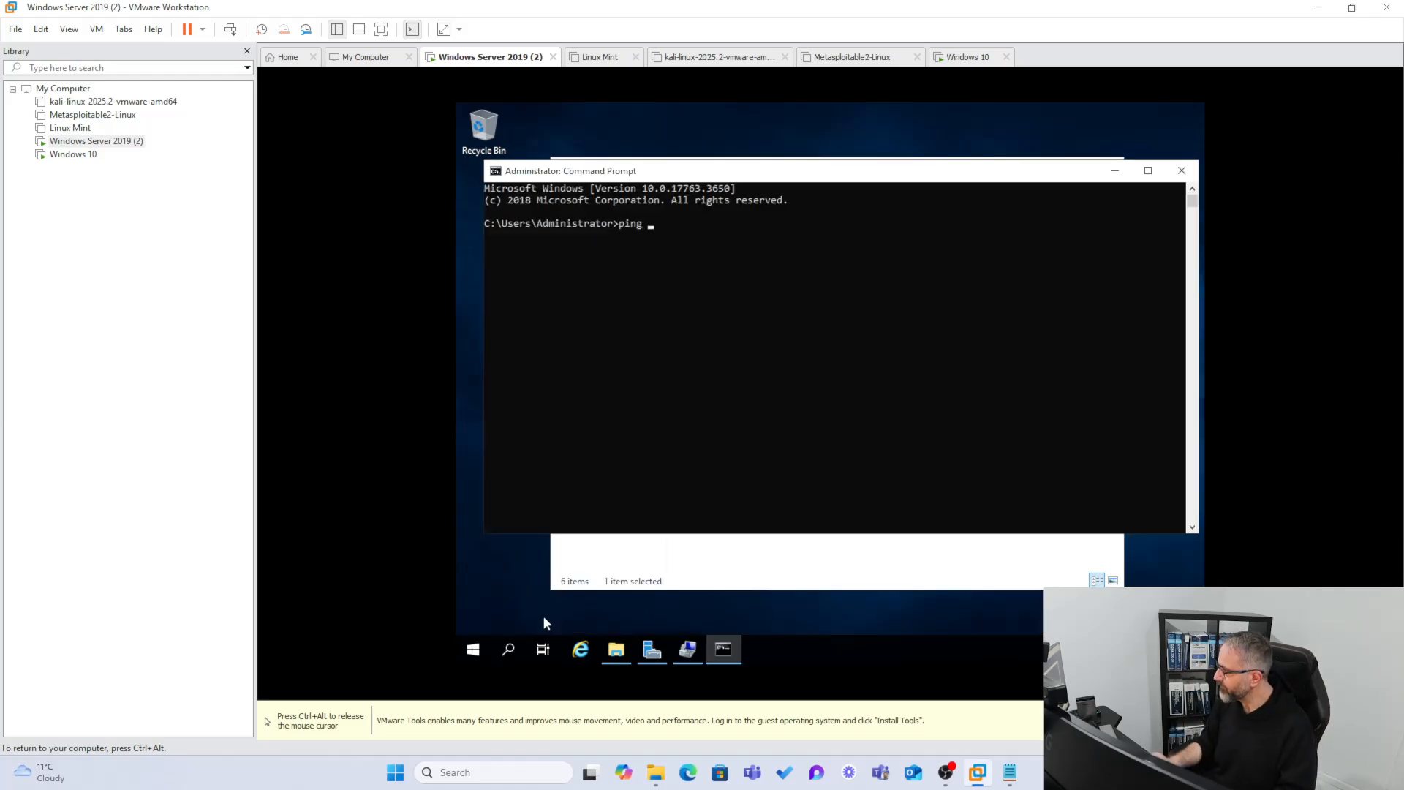
{"action": "type", "text": "\\\\WIN19ADUC\\Shares"}
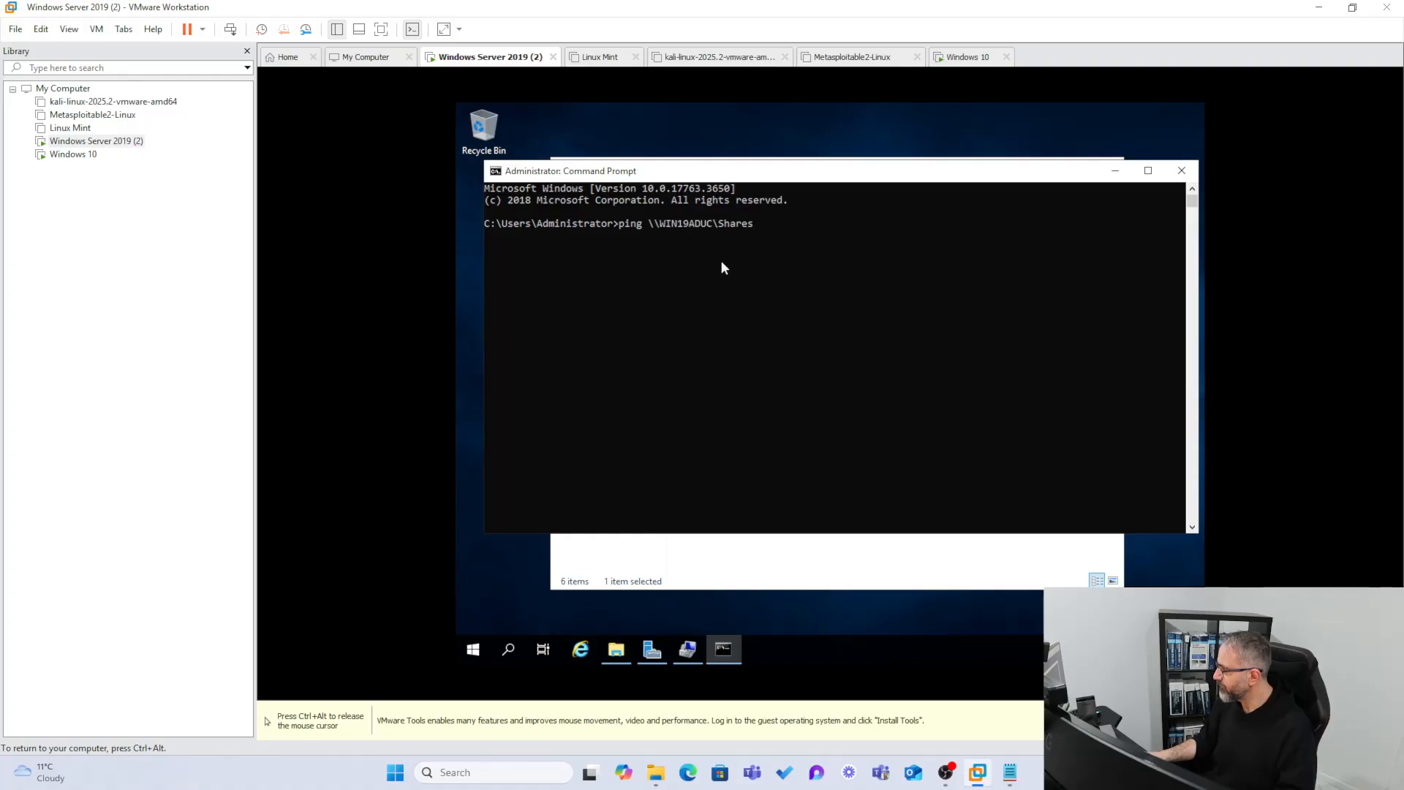
{"action": "key", "text": "BackSpace"}
{"action": "key", "text": "BackSpace"}
{"action": "key", "text": "BackSpace"}
{"action": "key", "text": "BackSpace"}
{"action": "key", "text": "BackSpace"}
{"action": "key", "text": "BackSpace"}
{"action": "key", "text": "BackSpace"}
{"action": "key", "text": "BackSpace"}
{"action": "key", "text": "BackSpace"}
{"action": "key", "text": "BackSpace"}
{"action": "key", "text": "BackSpace"}
{"action": "key", "text": "BackSpace"}
{"action": "key", "text": "BackSpace"}
{"action": "key", "text": "BackSpace"}
{"action": "key", "text": "BackSpace"}
{"action": "key", "text": "BackSpace"}
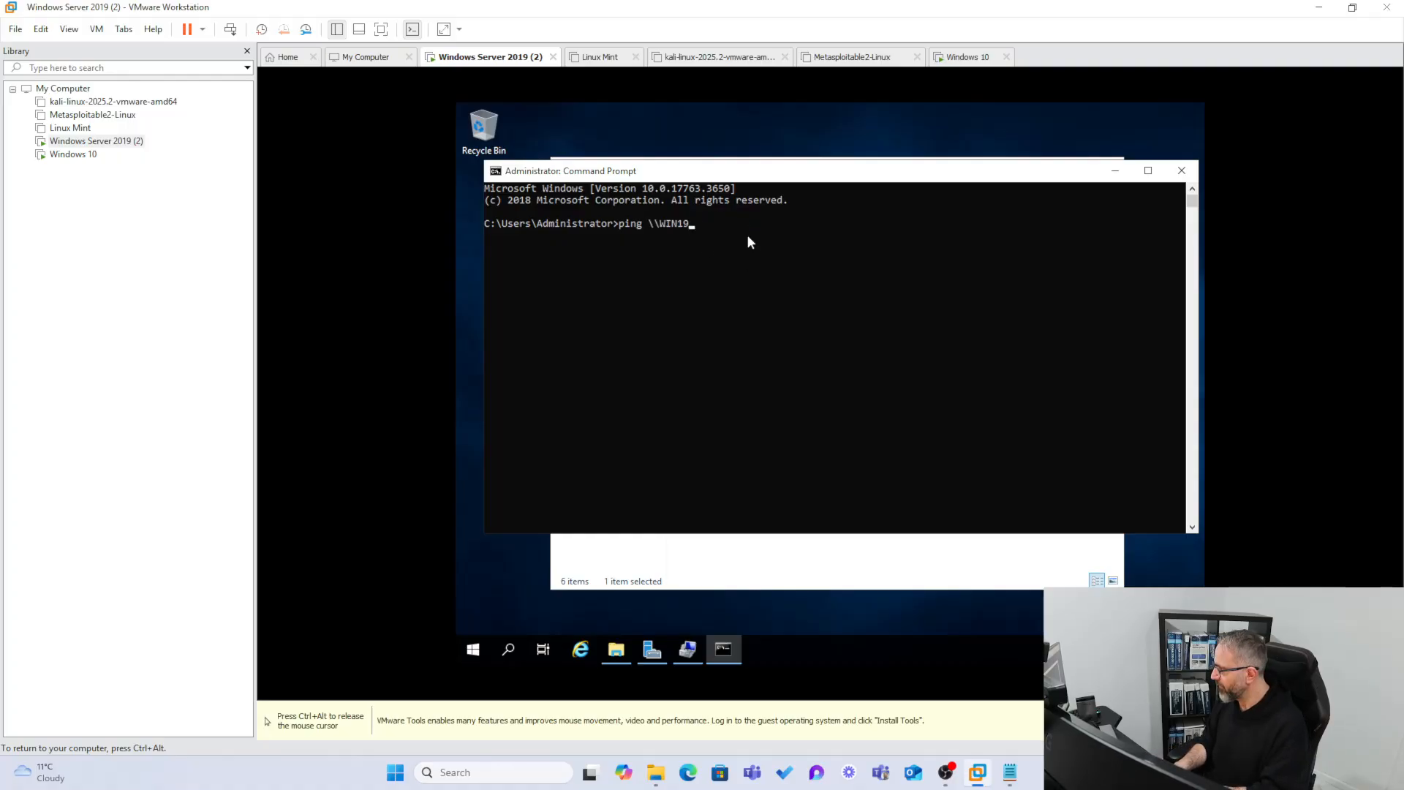
{"action": "type", "text": "192.168.1.83"}
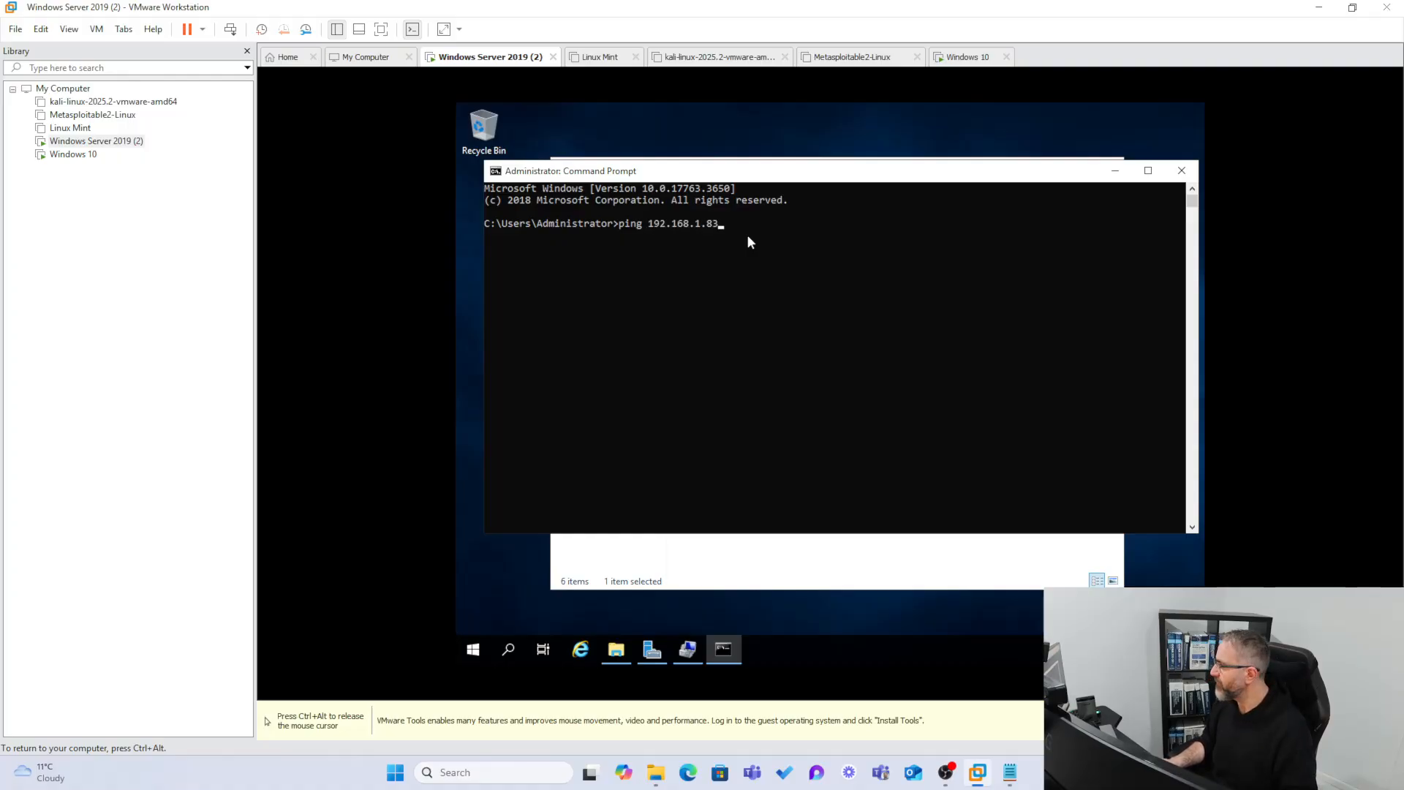
{"action": "key", "text": "Return"}
Return to the Windows 10 VM and open its taskbar search panel.
{"action": "key", "text": "ctrl+alt"}
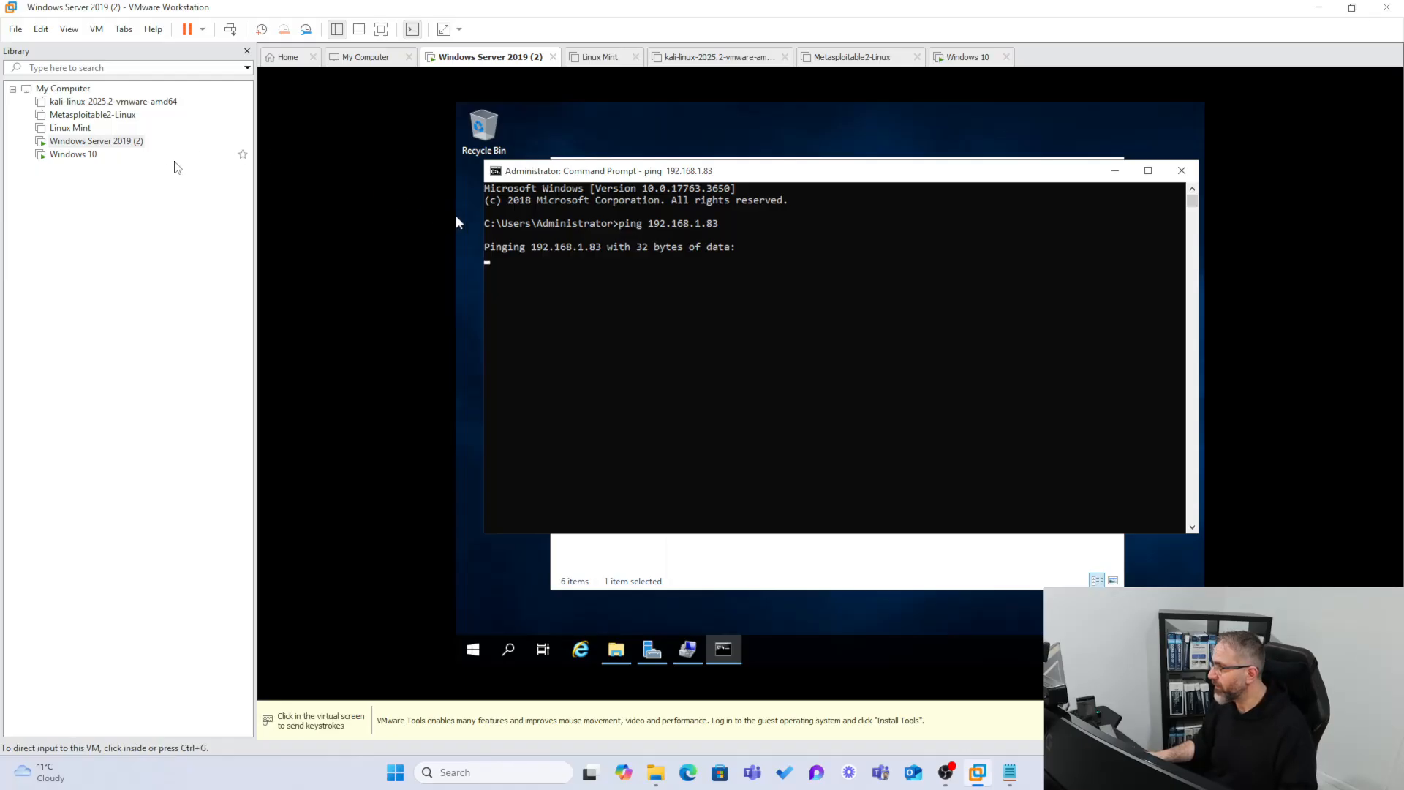
{"action": "left_click", "coordinate": [82, 155]}
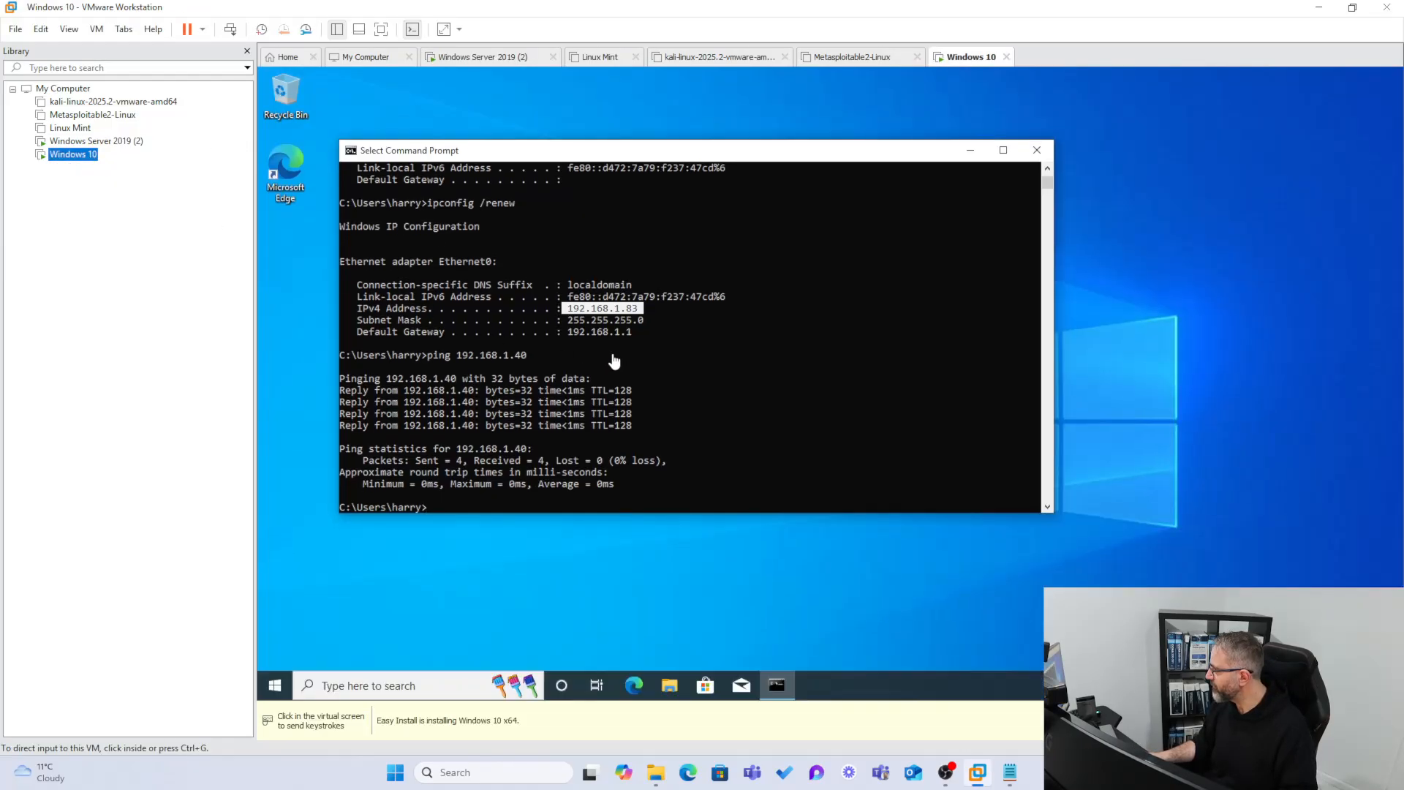
{"action": "left_click", "coordinate": [91, 142]}
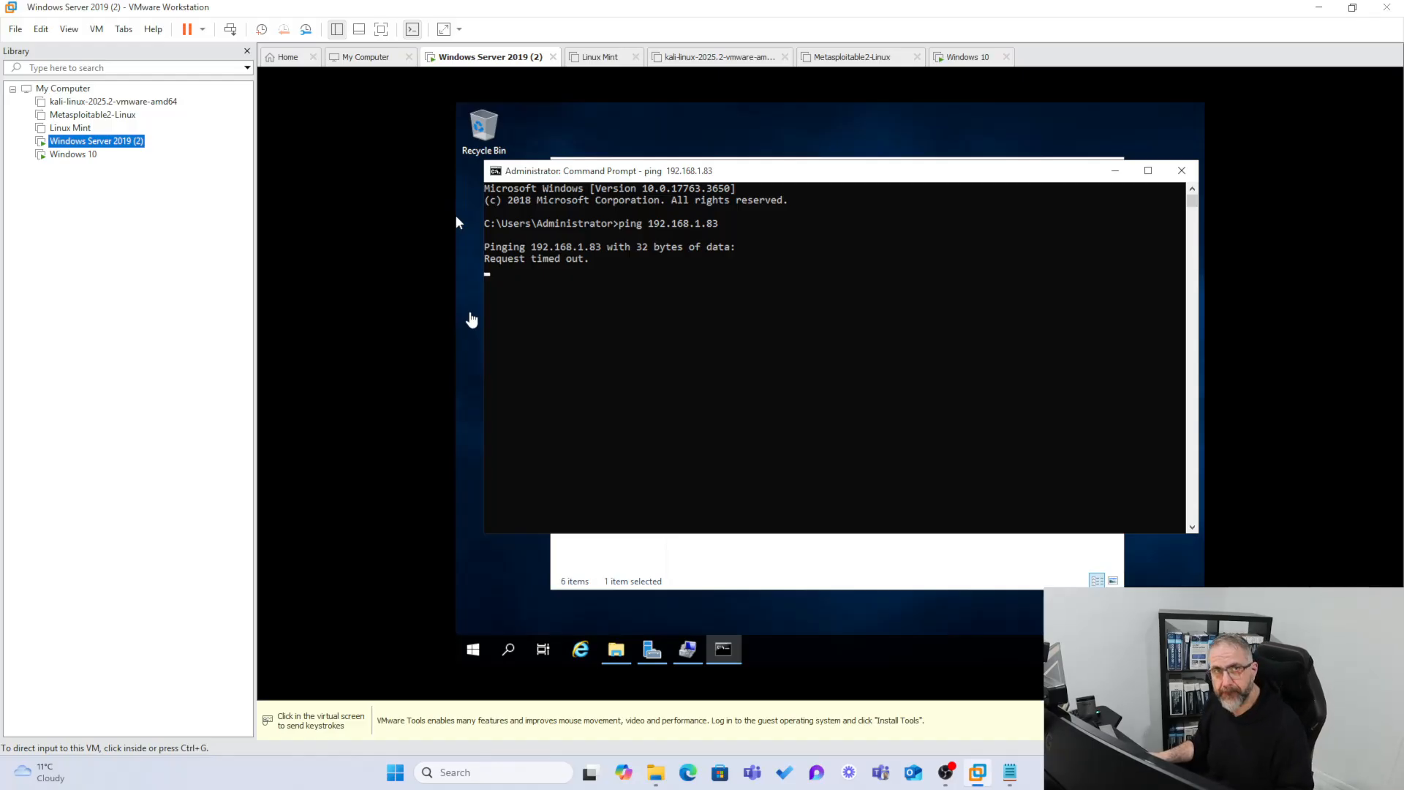
{"action": "left_click", "coordinate": [66, 157]}
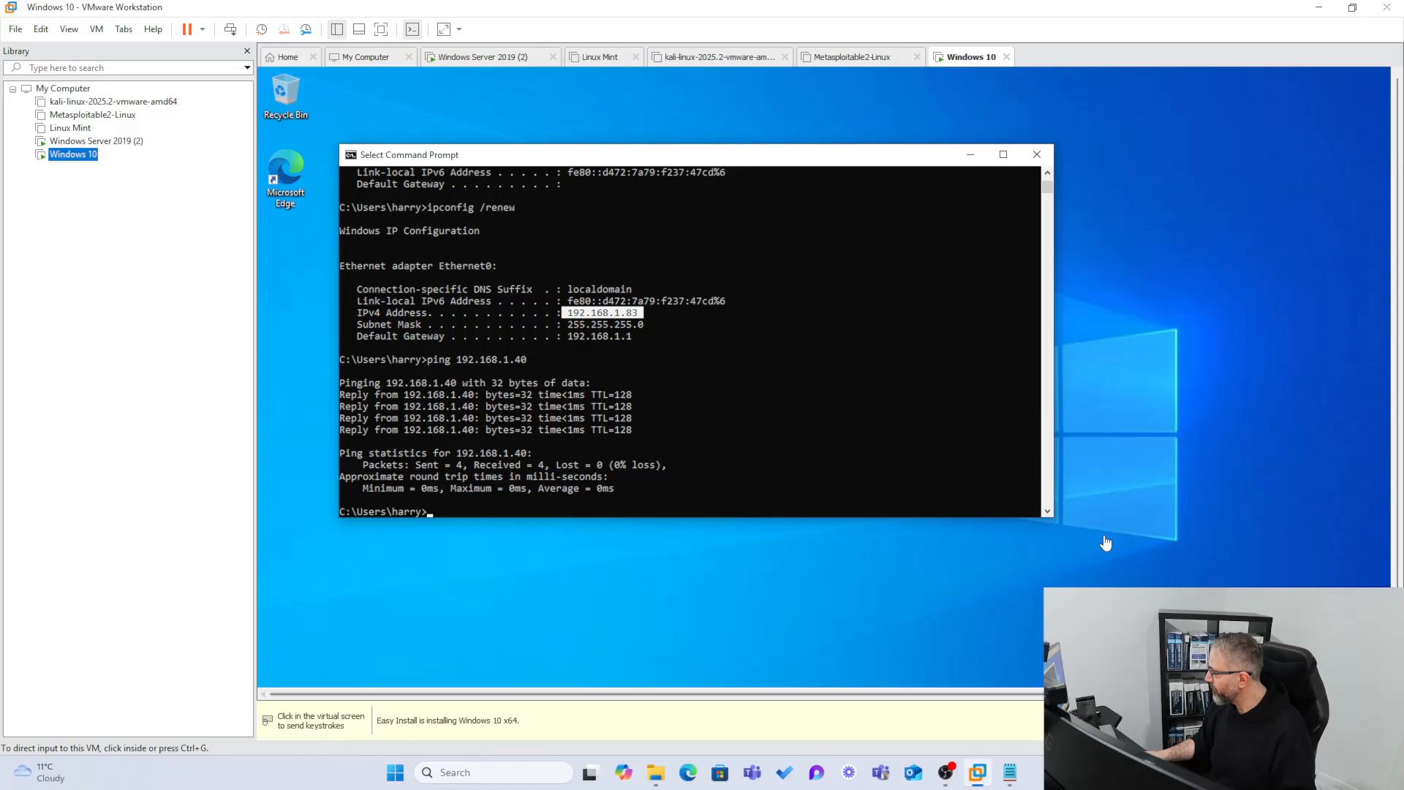
{"action": "left_click_drag", "start_coordinate": [1399, 421], "coordinate": [1403, 521]}
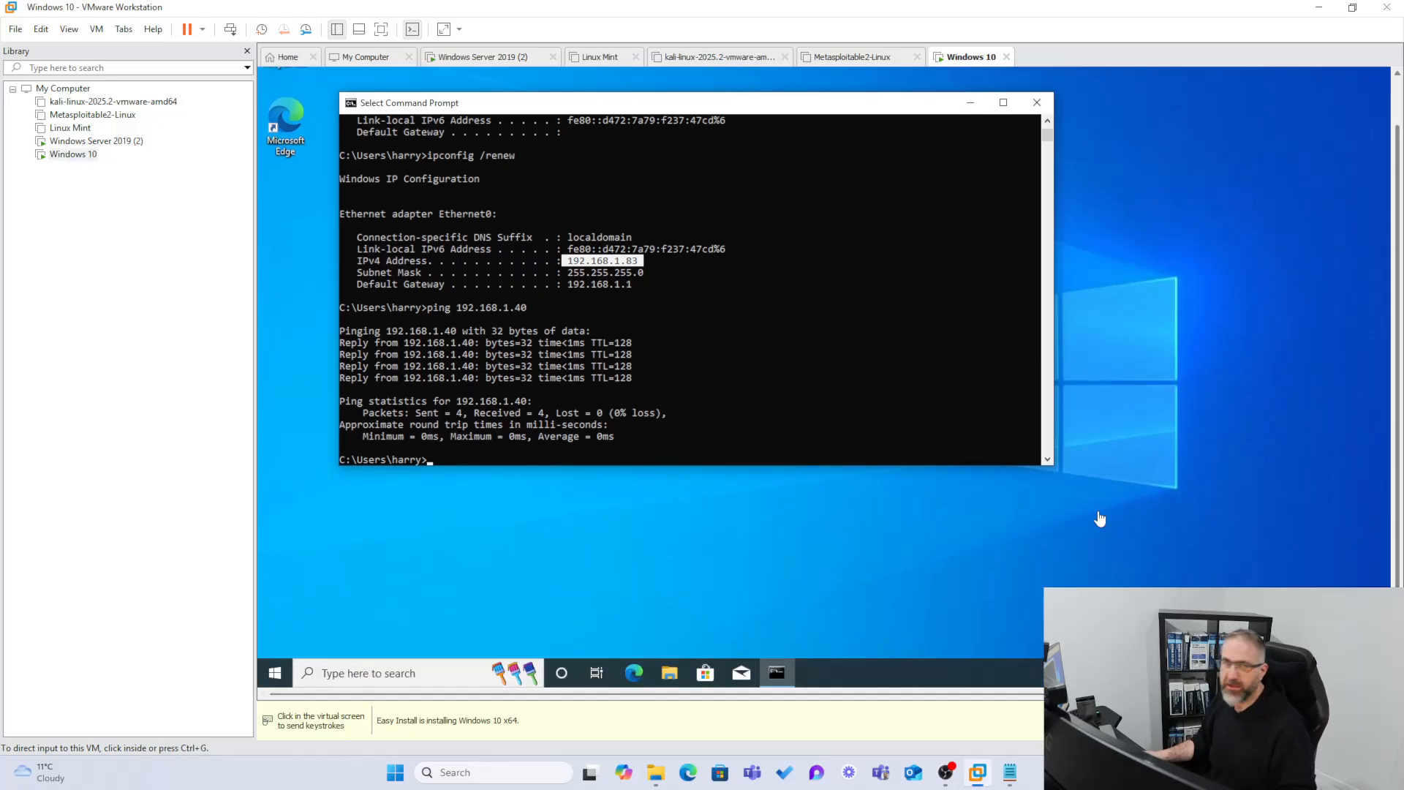
{"action": "left_click", "coordinate": [343, 671]}
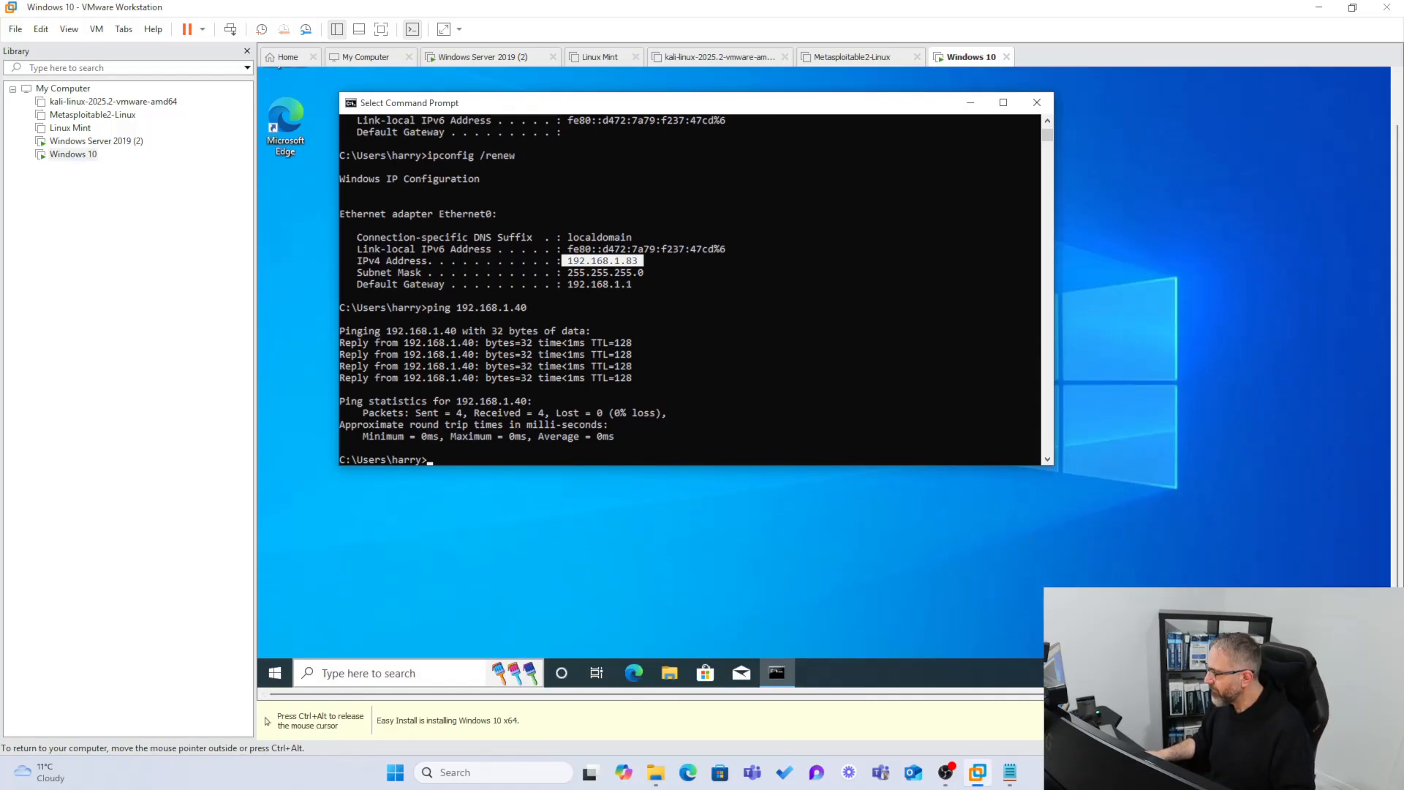
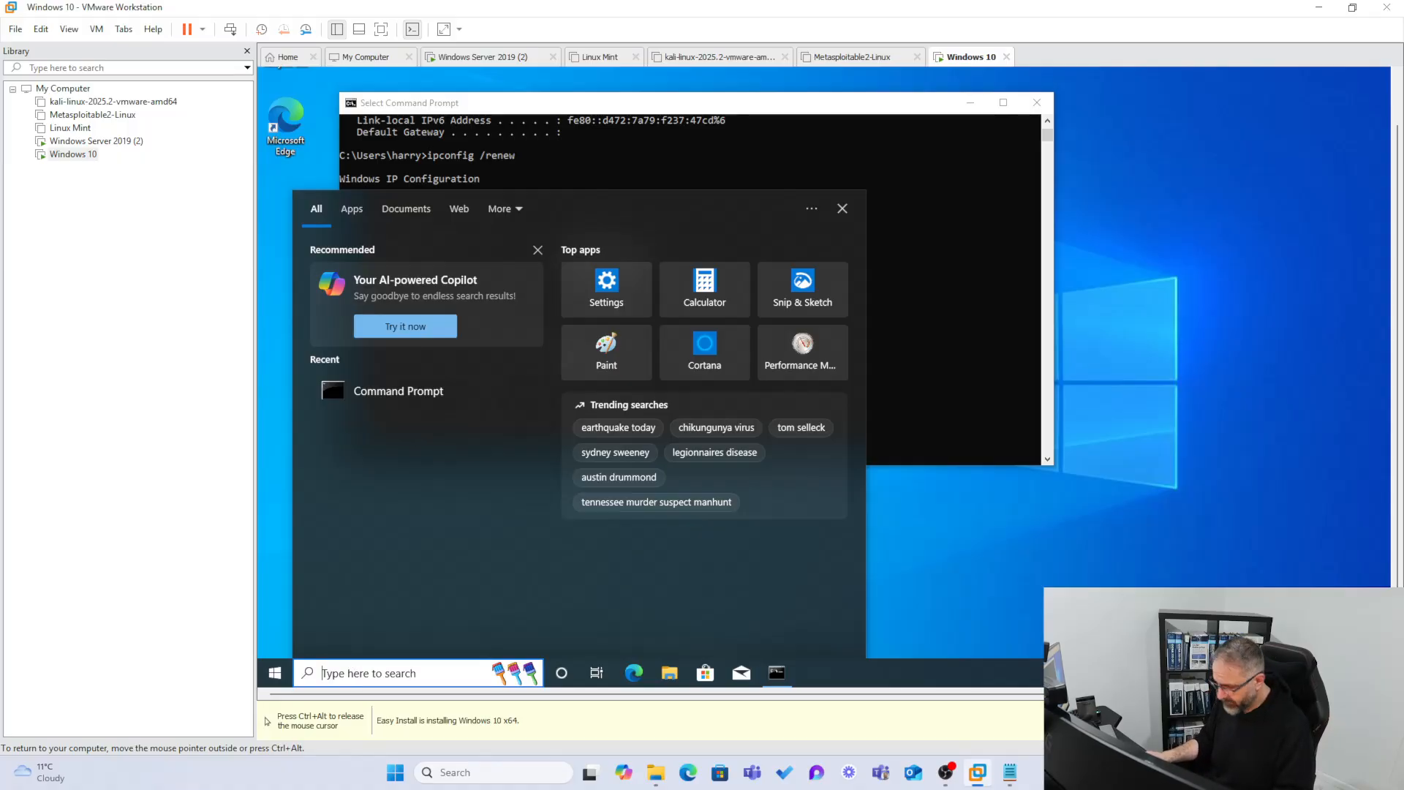
Search 'firewall' in the Windows 10 VM and open Windows Defender Firewall's Advanced settings console.
{"action": "type", "text": "firewall"}
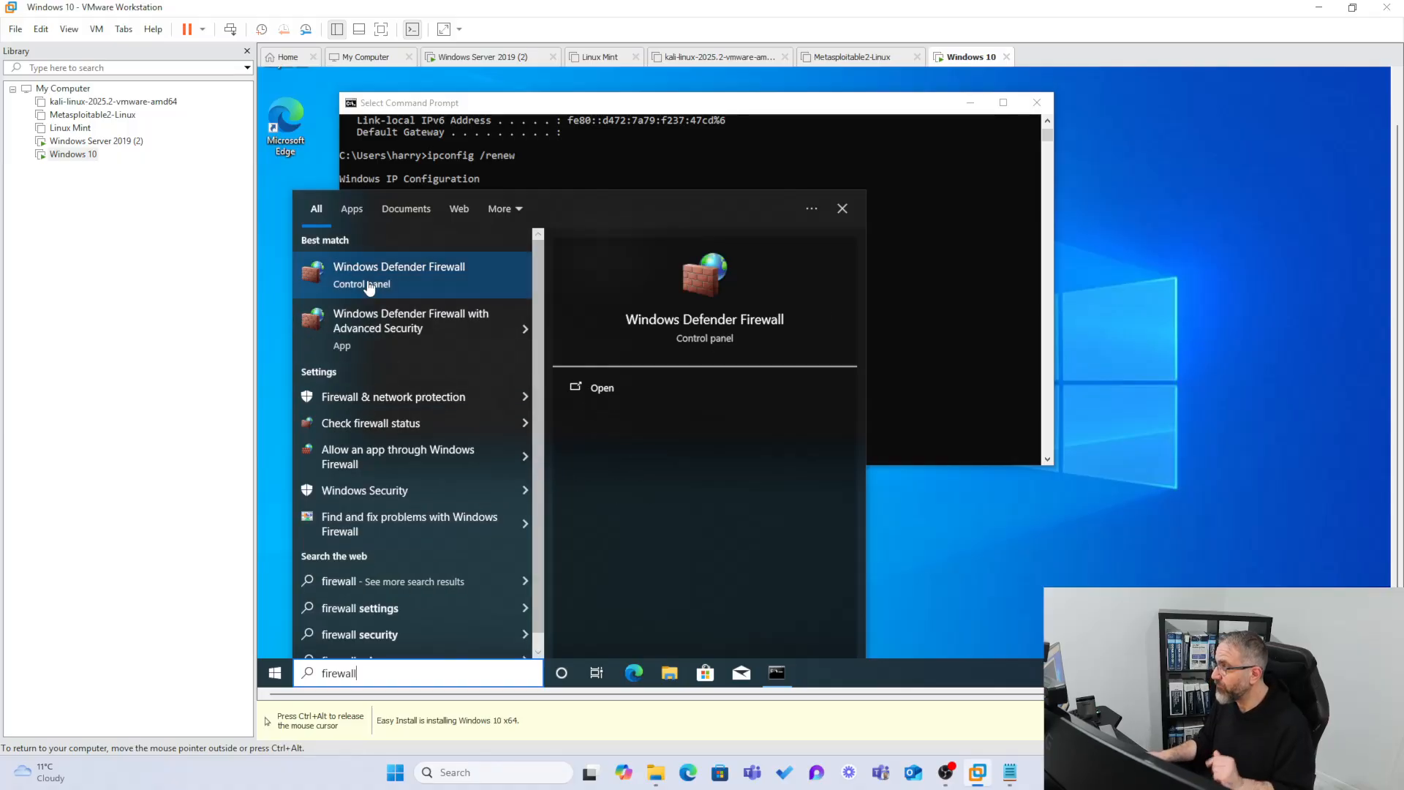
{"action": "left_click", "coordinate": [369, 287]}
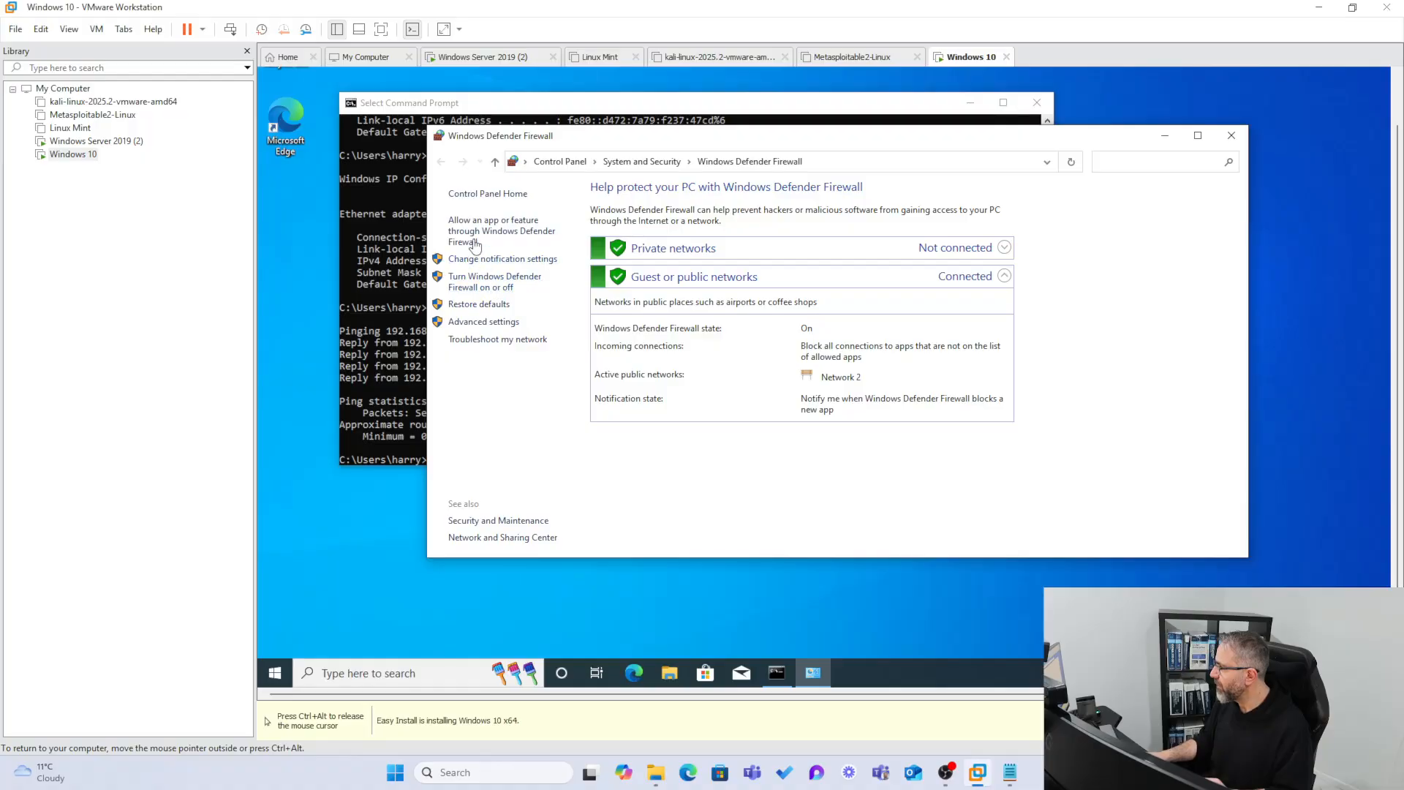
{"action": "left_click", "coordinate": [466, 323]}
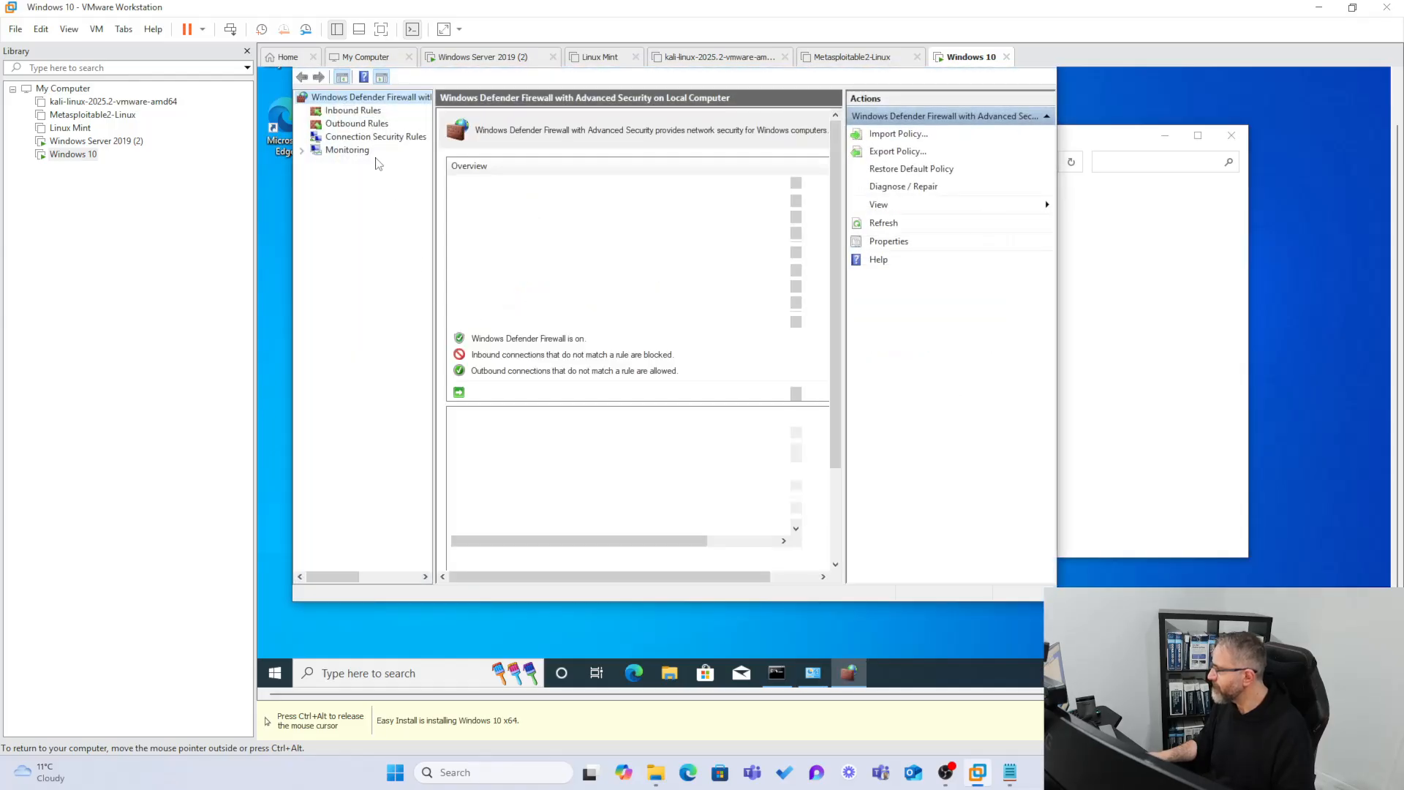
Show the Inbound Rules list, enlarge the console and its columns, and scroll down the rules.
{"action": "left_click", "coordinate": [338, 111]}
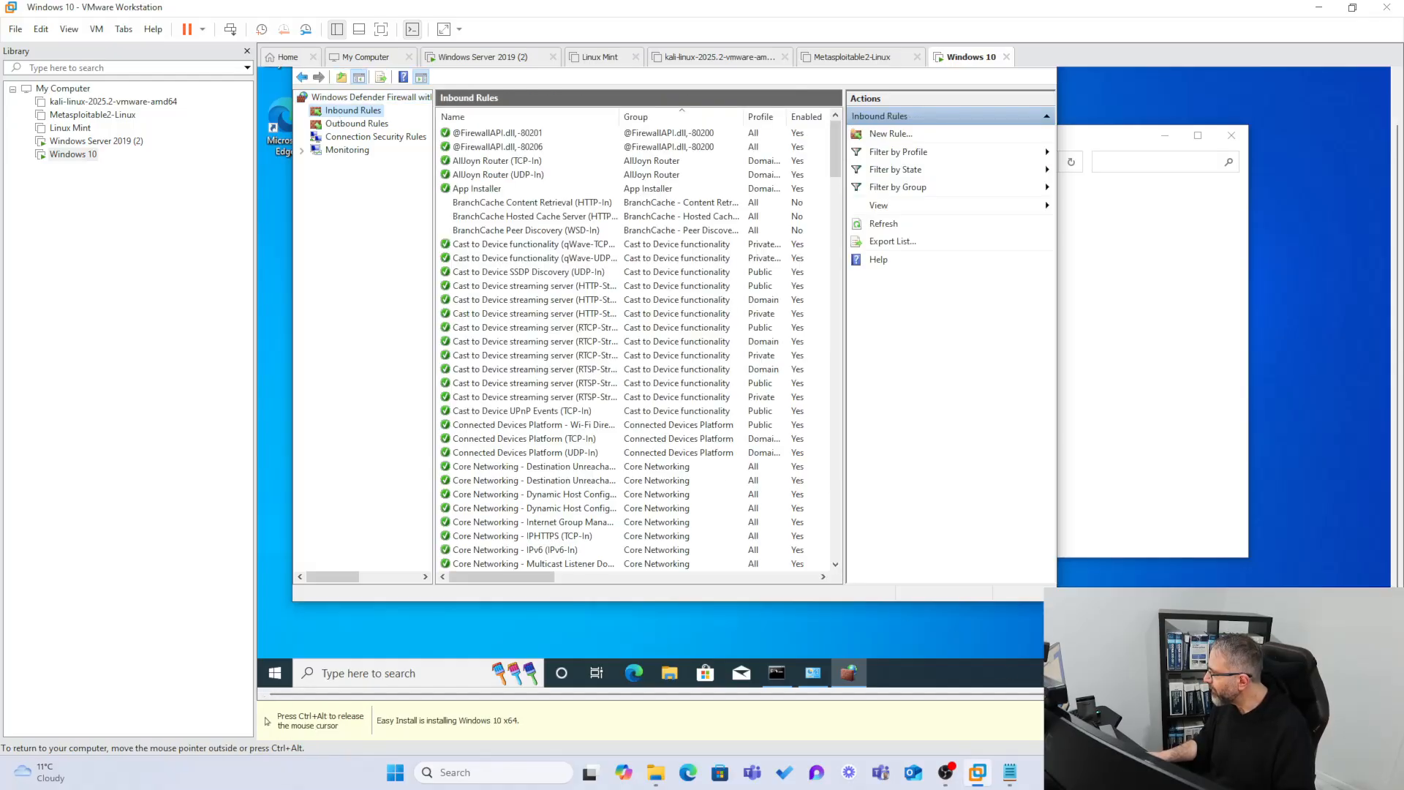
{"action": "left_click_drag", "start_coordinate": [1057, 601], "coordinate": [1217, 652]}
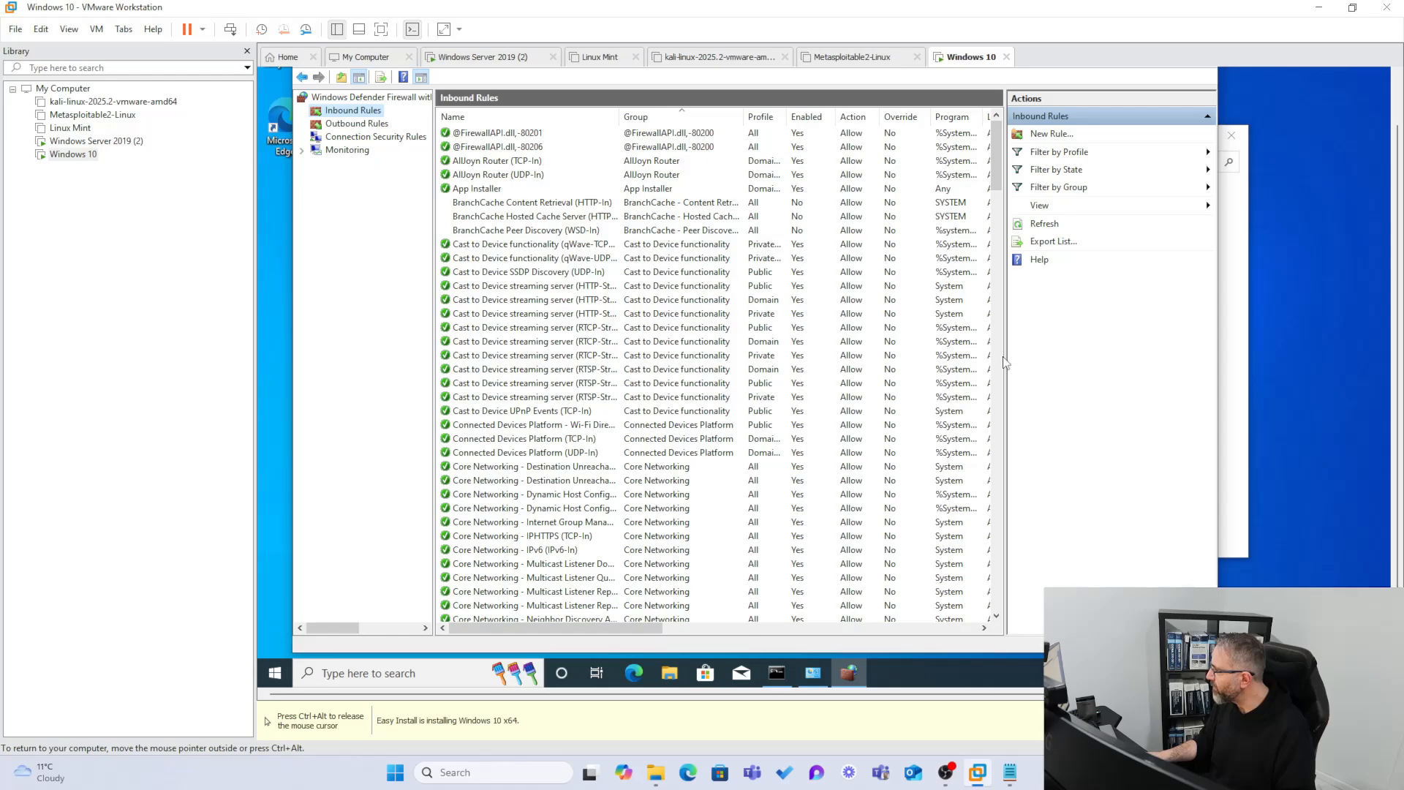
{"action": "left_click_drag", "start_coordinate": [1005, 362], "coordinate": [1140, 362]}
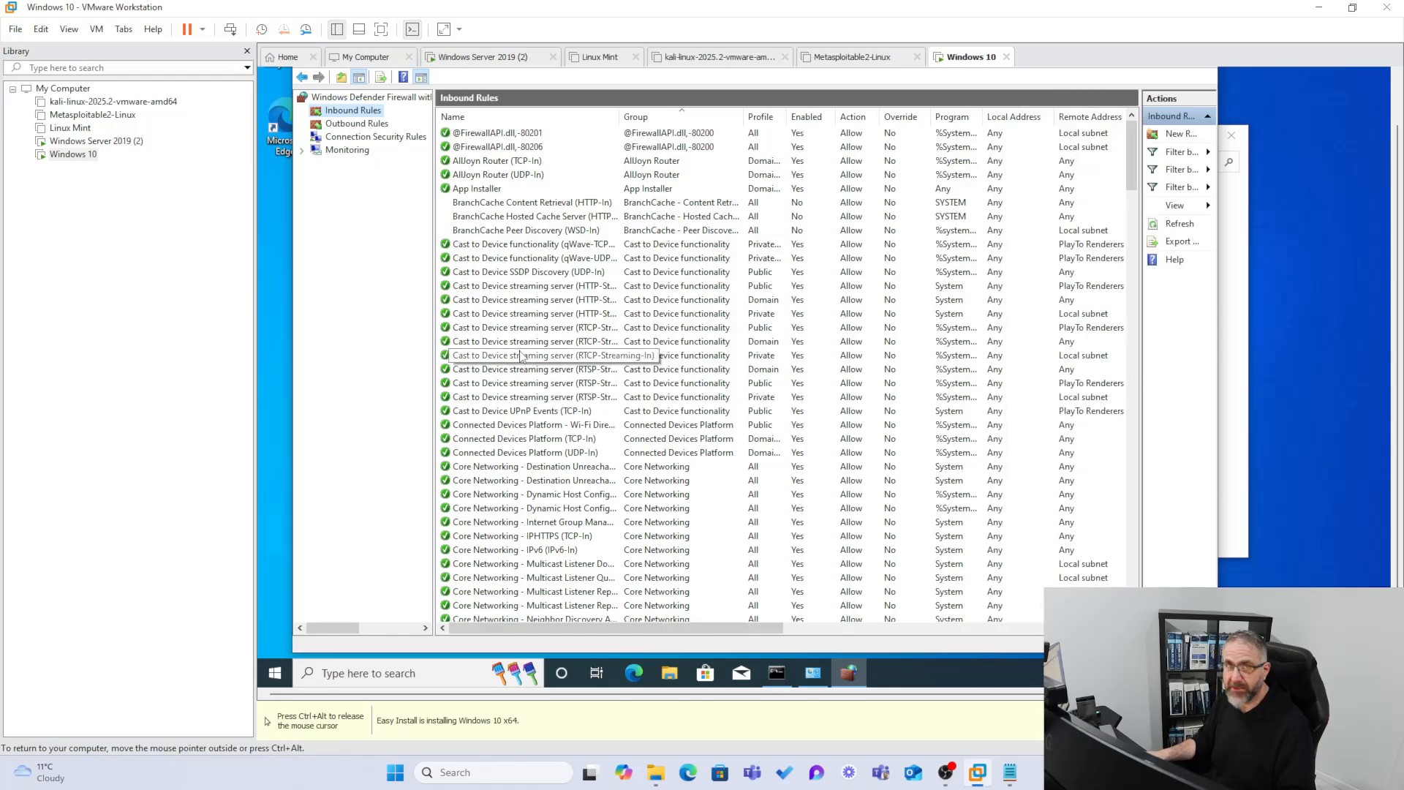
{"action": "left_click", "coordinate": [521, 356]}
{"action": "scroll", "coordinate": [541, 489], "scroll_direction": "down", "scroll_amount": 7}
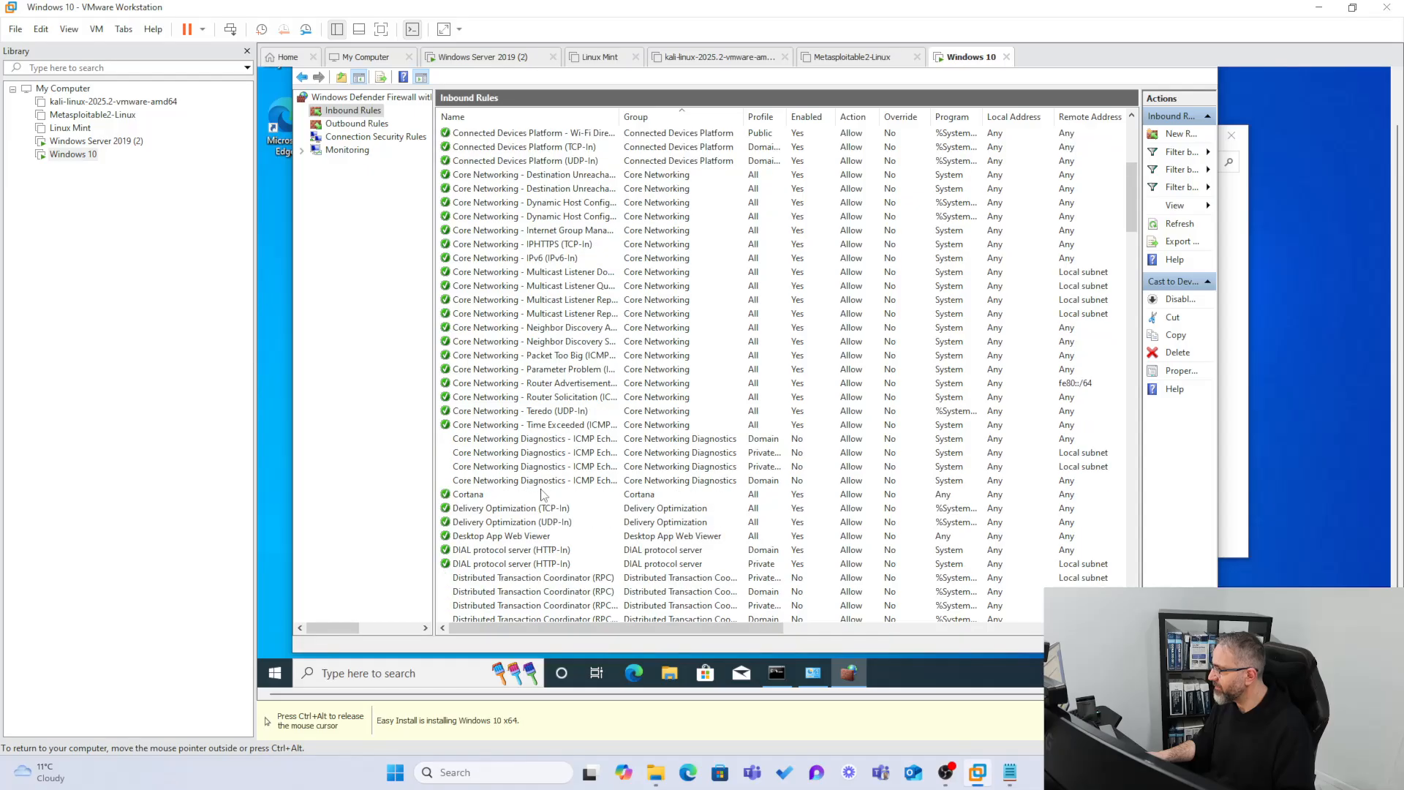
{"action": "scroll", "coordinate": [542, 494], "scroll_direction": "down", "scroll_amount": 2}
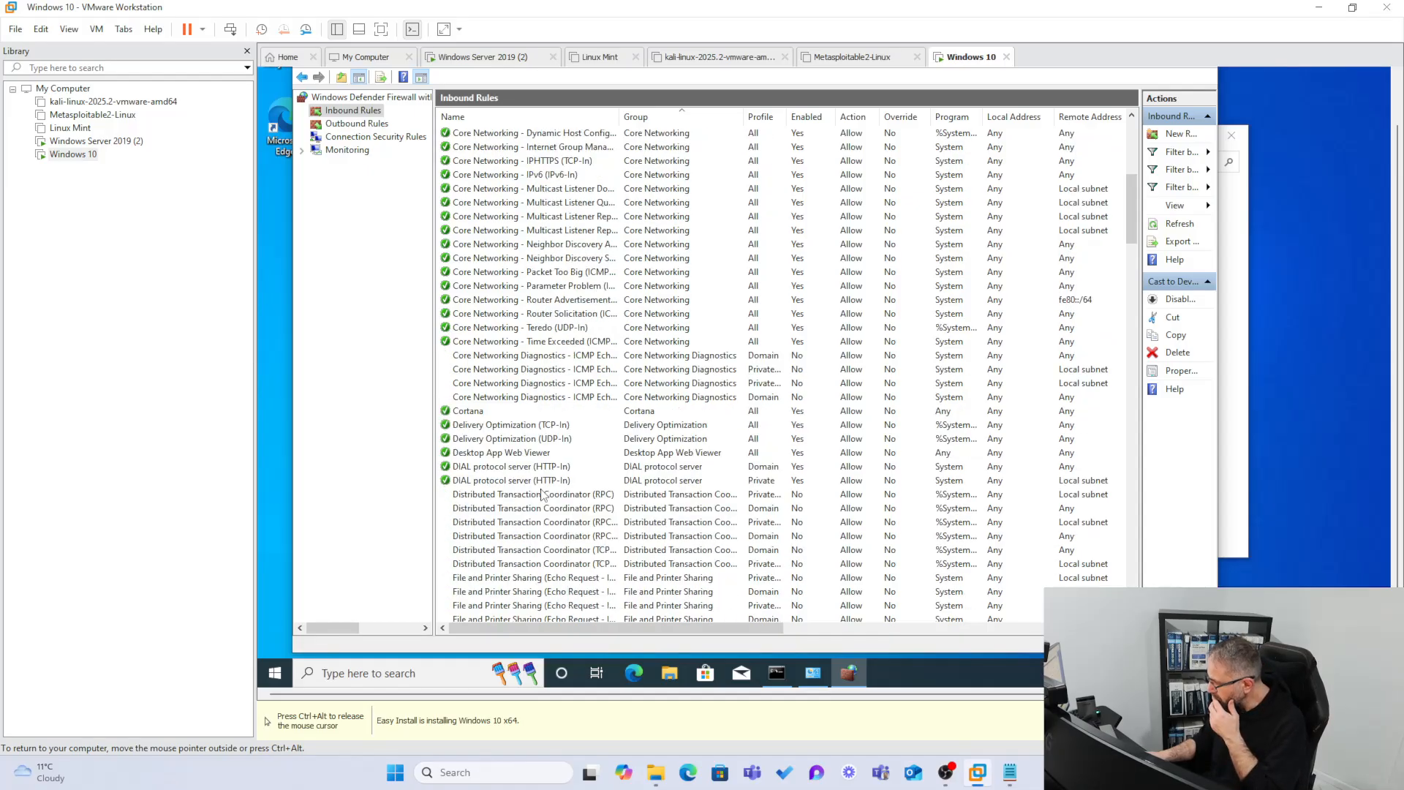
{"action": "scroll", "coordinate": [542, 494], "scroll_direction": "down", "scroll_amount": 1}
{"action": "left_click_drag", "start_coordinate": [621, 117], "coordinate": [727, 122]}
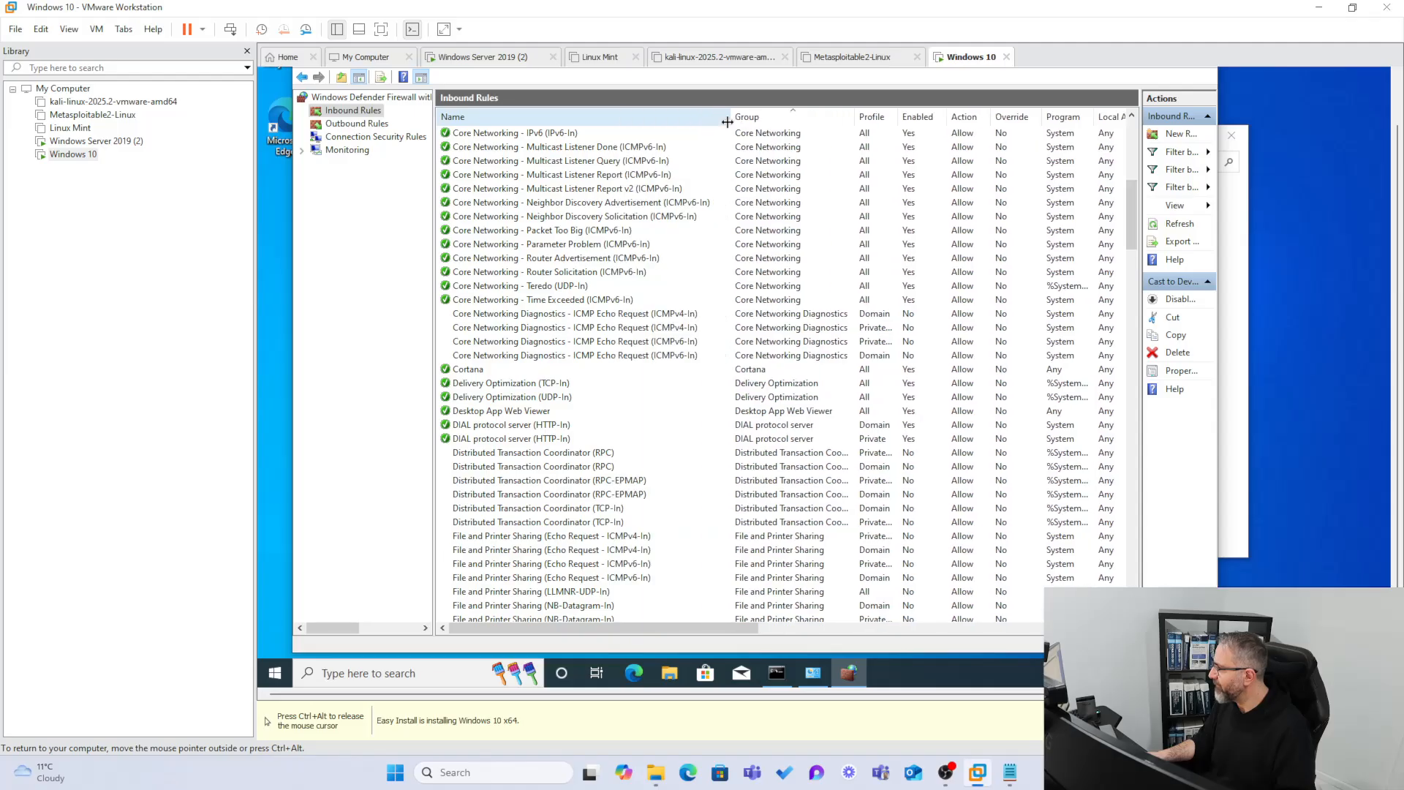
Select both File and Printer Sharing (Echo Request - ICMPv4-In) rules and bring up their context menu.
{"action": "left_click", "coordinate": [561, 550]}
{"action": "left_click", "coordinate": [524, 538]}
{"action": "scroll", "coordinate": [520, 541], "scroll_direction": "down", "scroll_amount": 2}
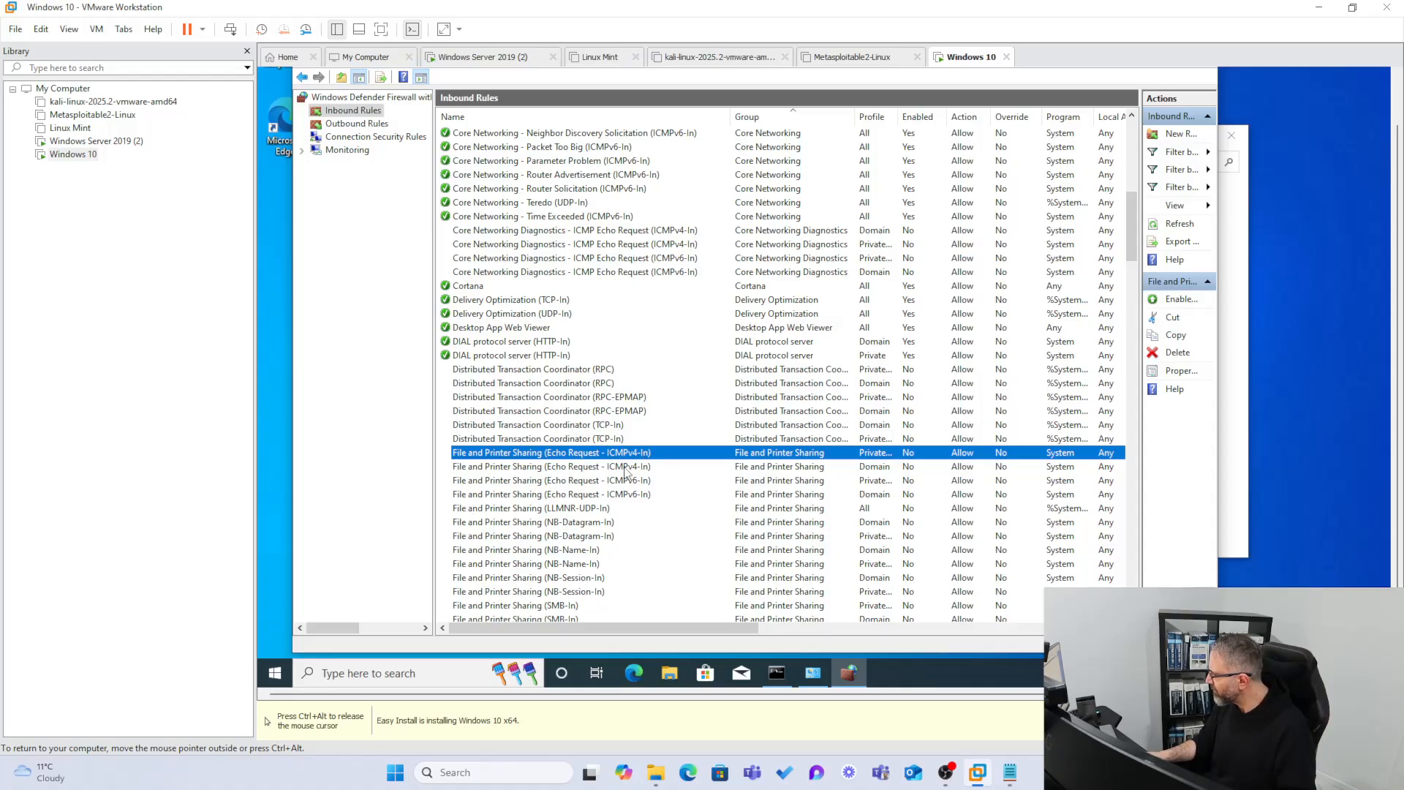
{"action": "left_click", "coordinate": [583, 468], "text": "ctrl"}
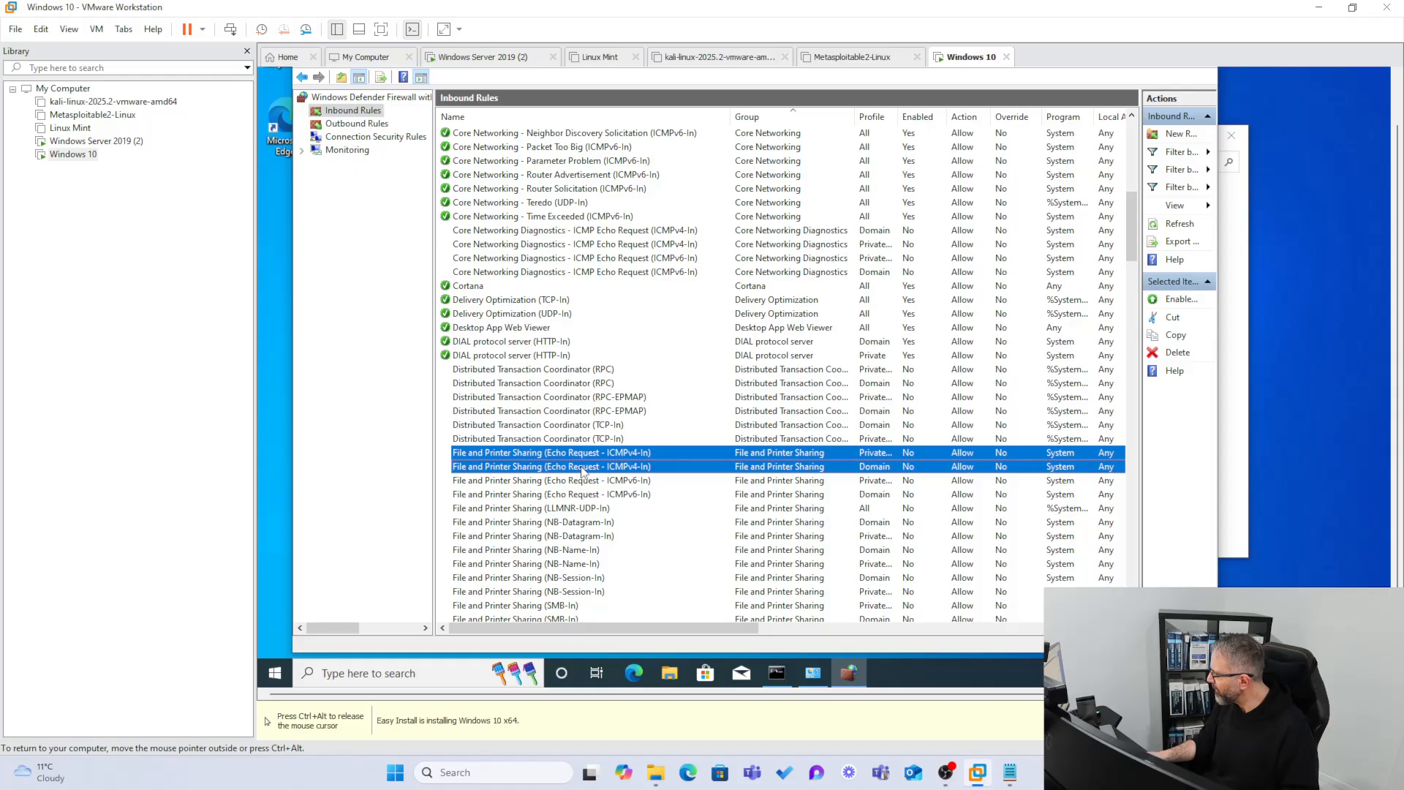
{"action": "scroll", "coordinate": [615, 492], "scroll_direction": "down", "scroll_amount": 2}
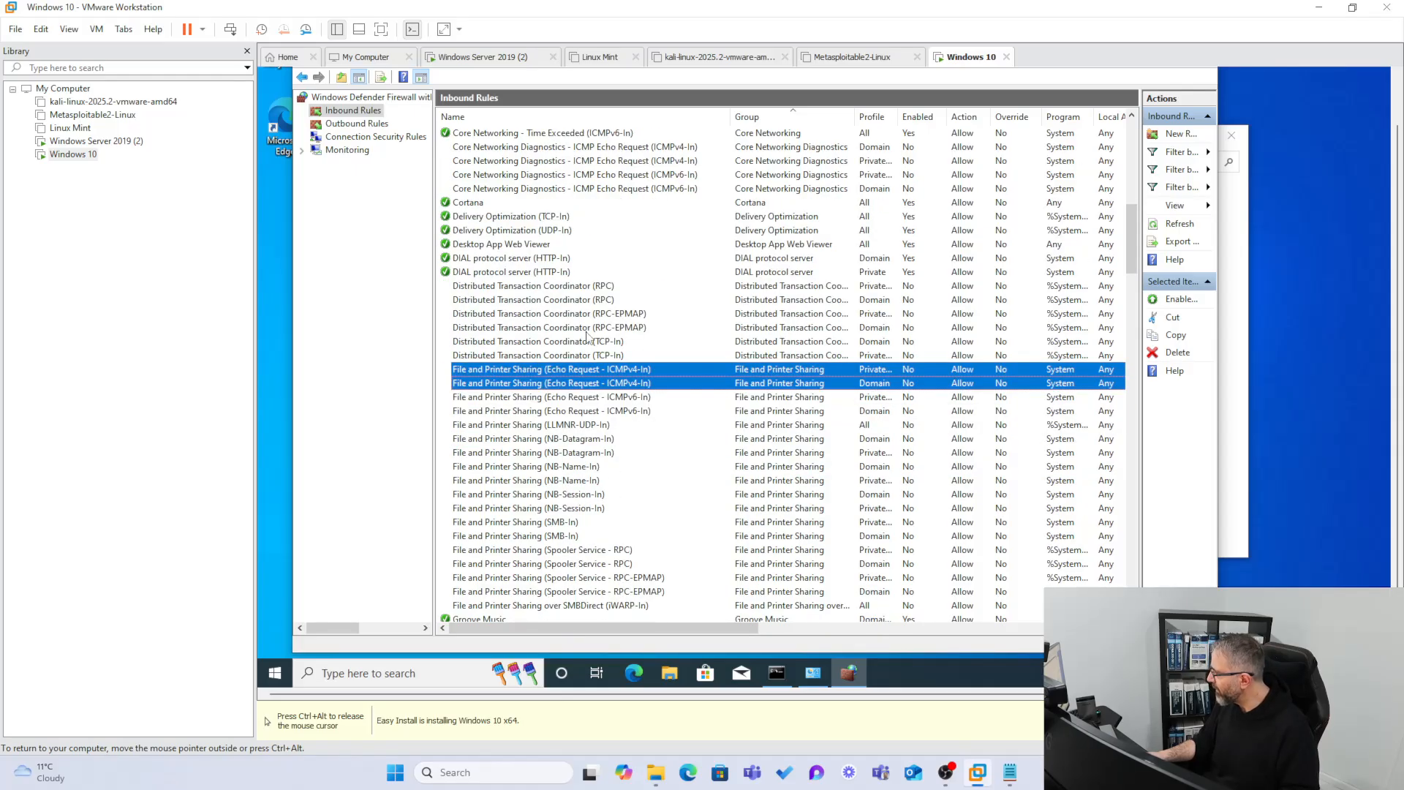
{"action": "scroll", "coordinate": [598, 389], "scroll_direction": "down", "scroll_amount": 3}
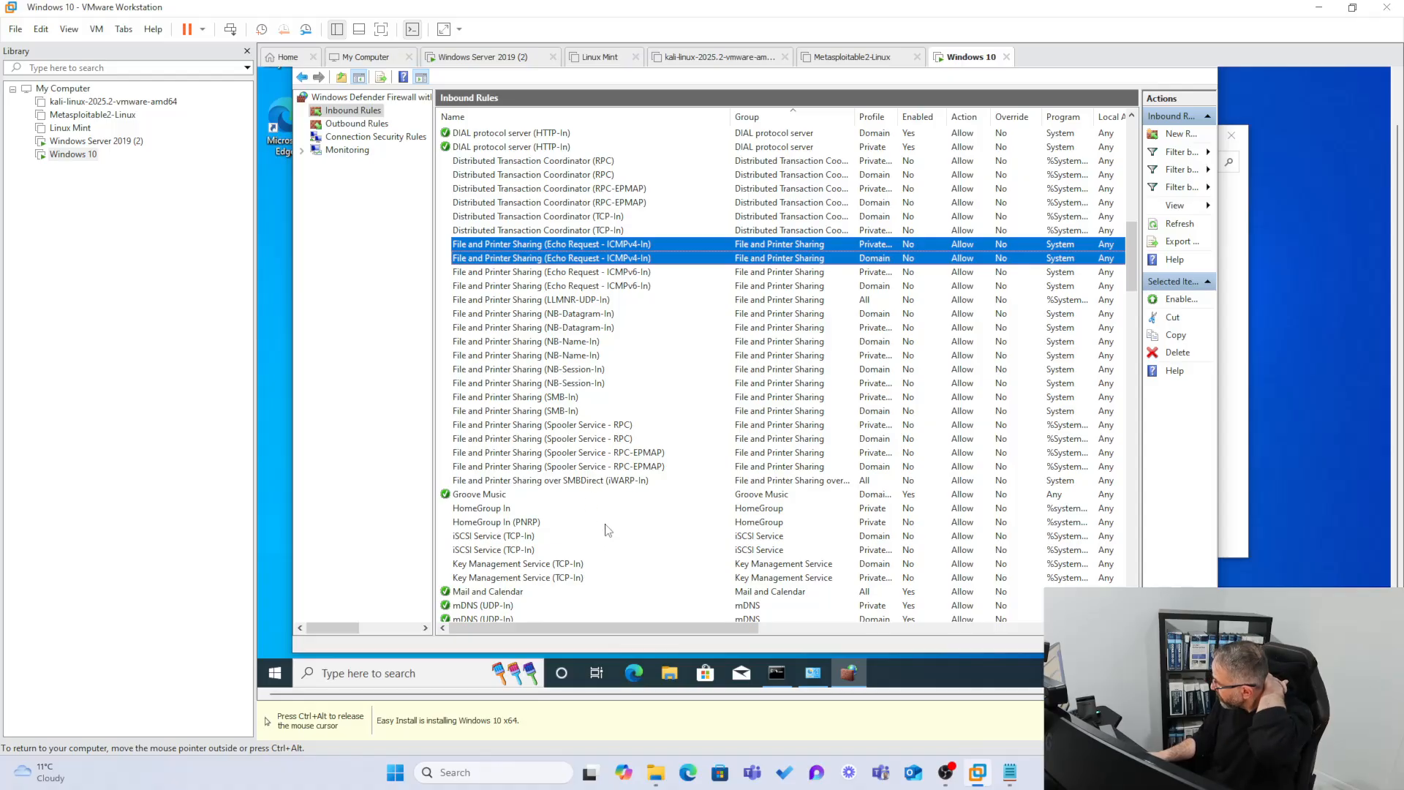
{"action": "right_click", "coordinate": [554, 262]}
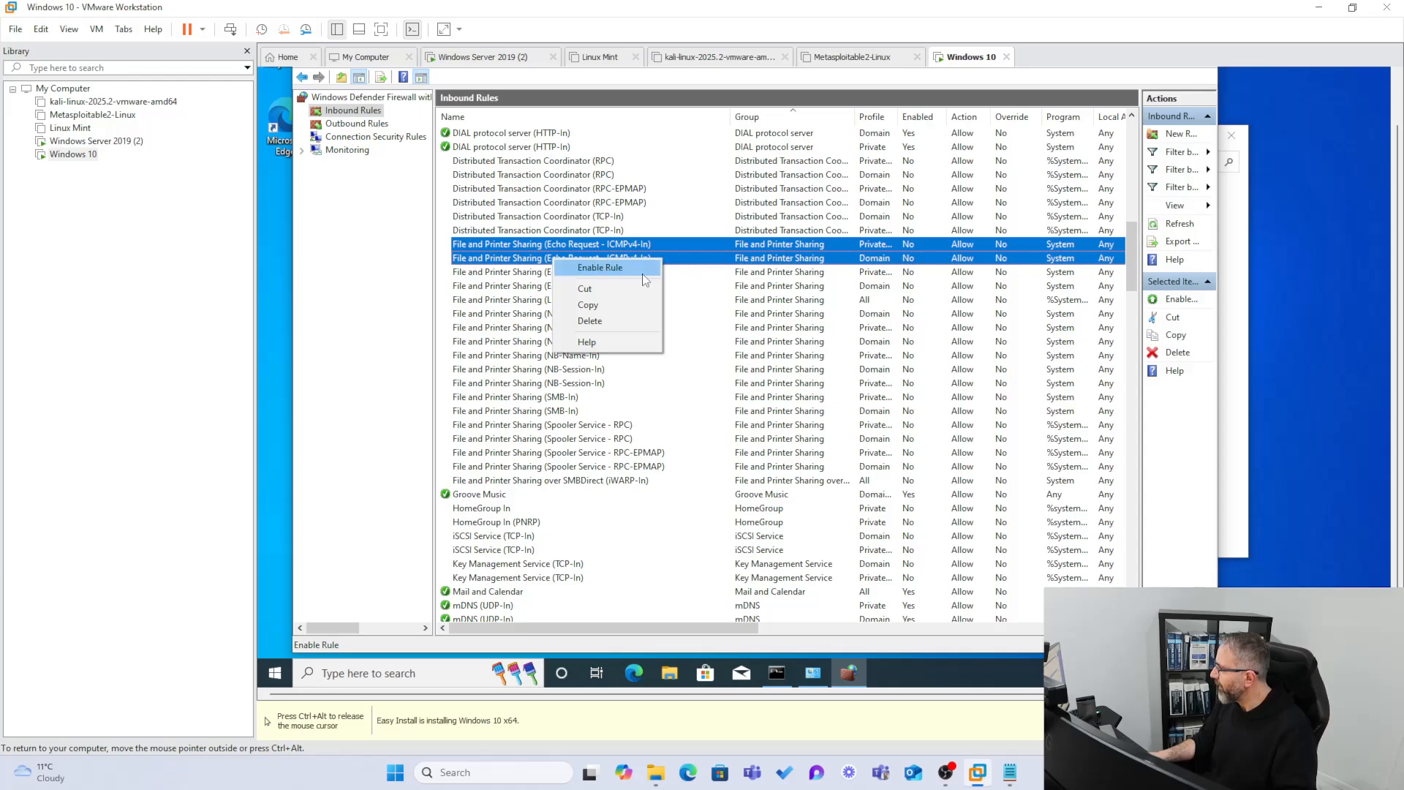
Enable both Echo Request ICMPv4-In rules and adjust the rules list and column widths.
{"action": "left_click", "coordinate": [620, 270]}
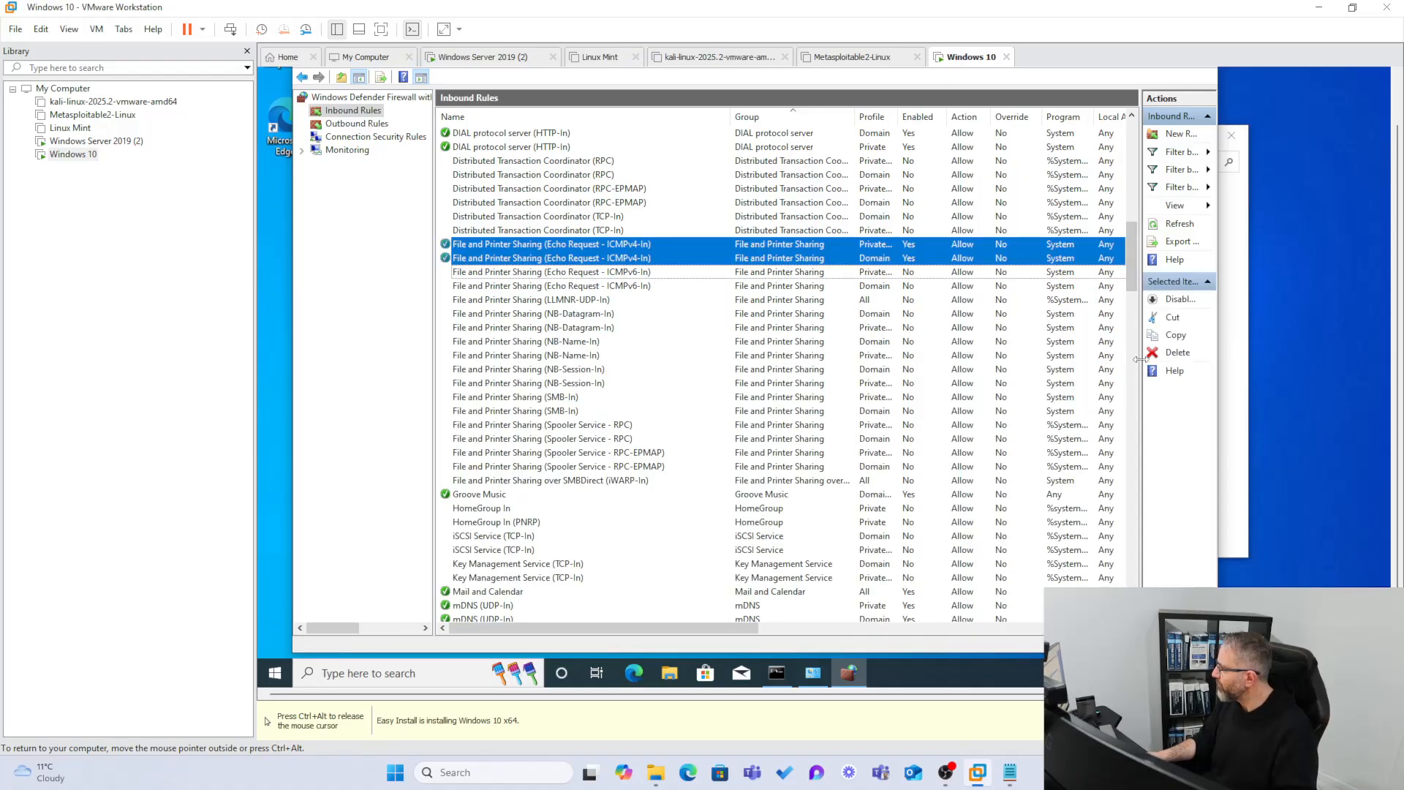
{"action": "left_click_drag", "start_coordinate": [1141, 360], "coordinate": [1144, 360]}
{"action": "left_click_drag", "start_coordinate": [733, 116], "coordinate": [661, 116]}
{"action": "right_click", "coordinate": [628, 250]}
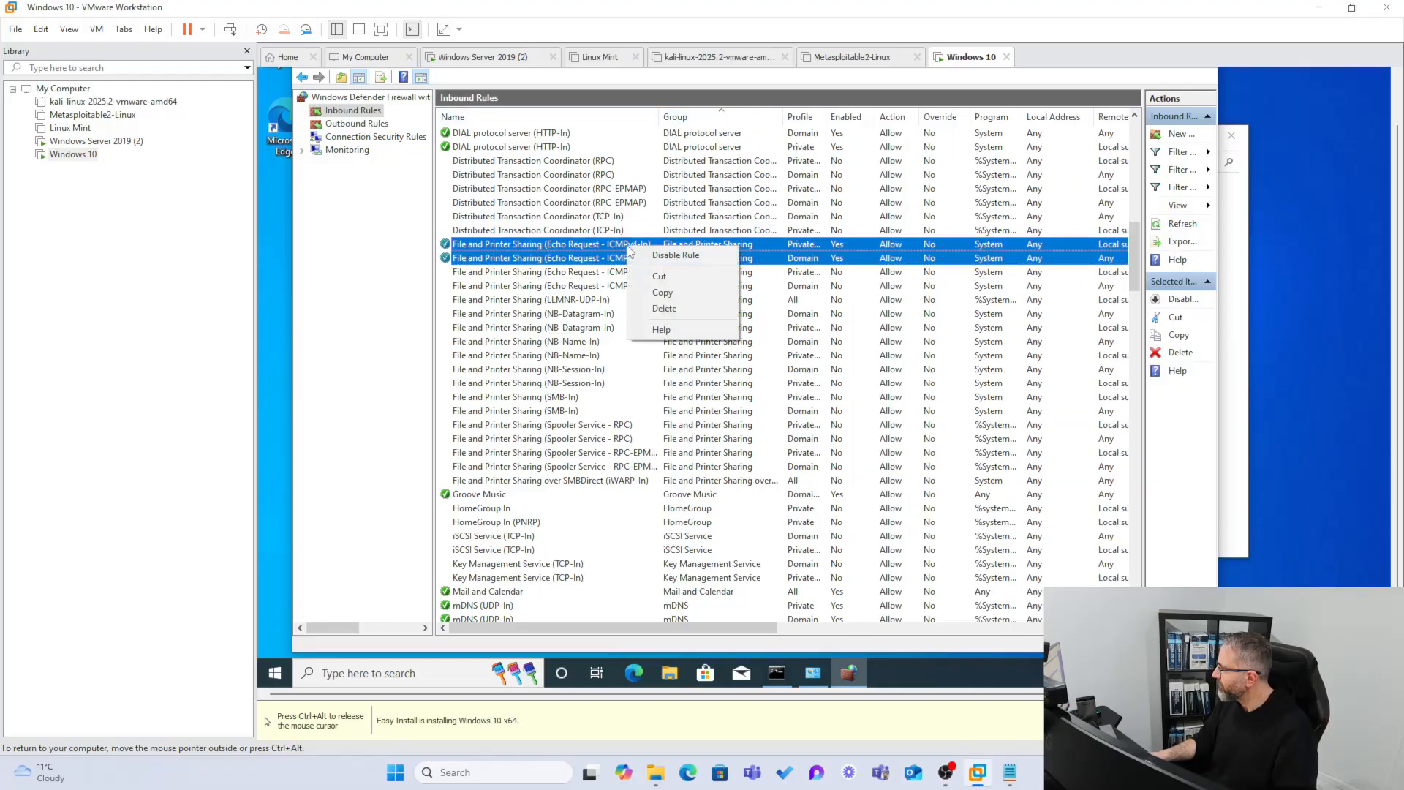
{"action": "left_click", "coordinate": [1218, 217]}
{"action": "left_click_drag", "start_coordinate": [1144, 223], "coordinate": [1077, 223]}
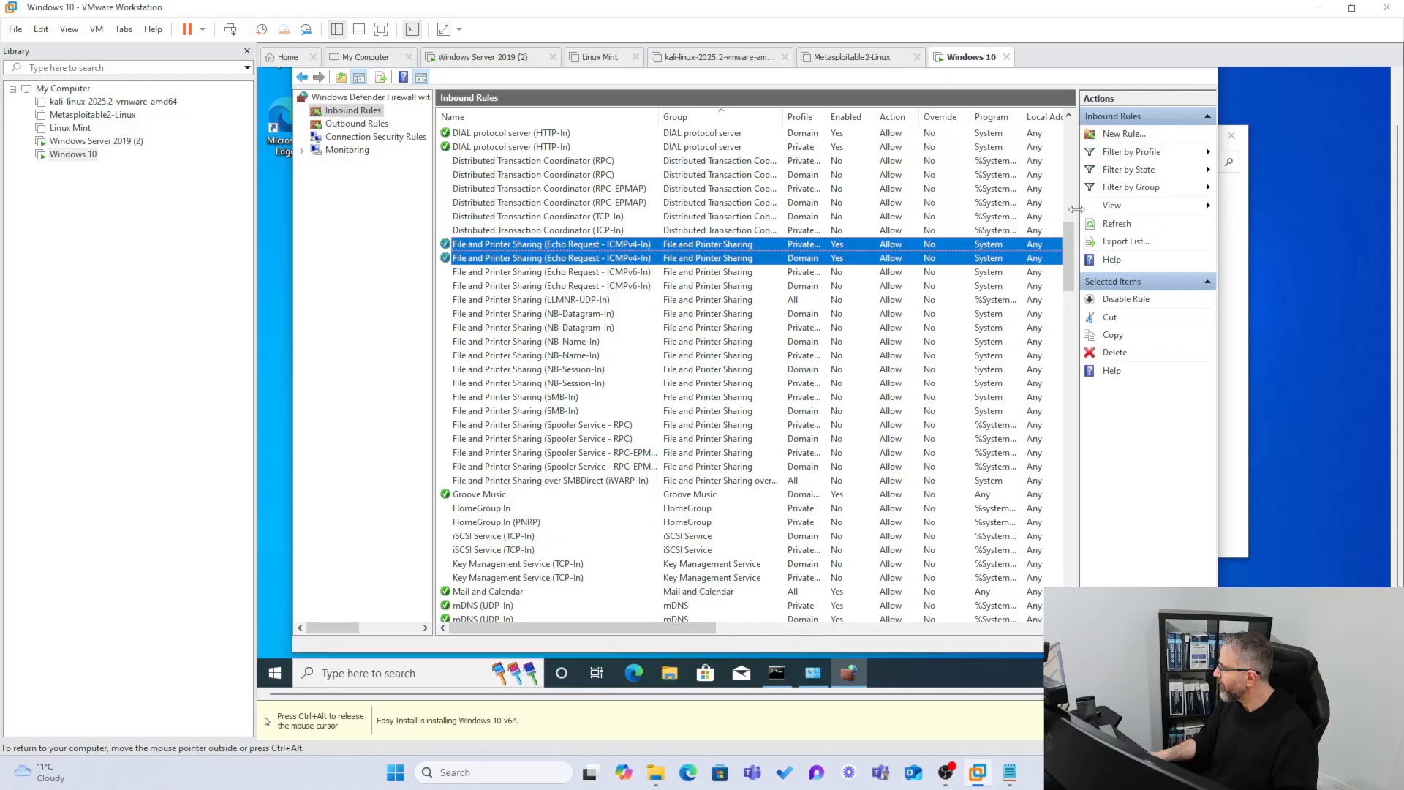
Check the Private Echo Request rule's properties, cancel, and switch to Windows Server 2019 (2).
{"action": "left_click", "coordinate": [495, 245]}
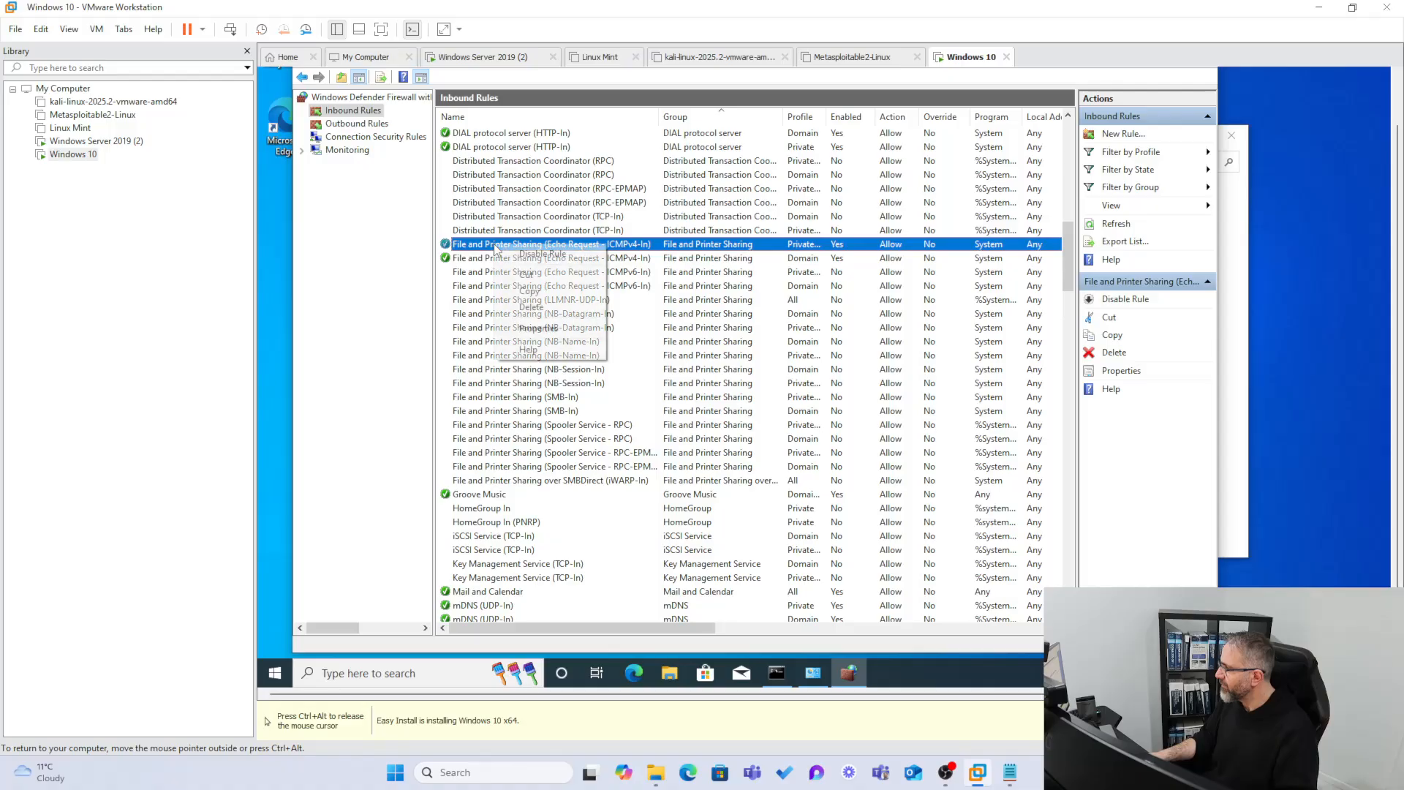
{"action": "right_click", "coordinate": [496, 246]}
{"action": "left_click", "coordinate": [541, 327]}
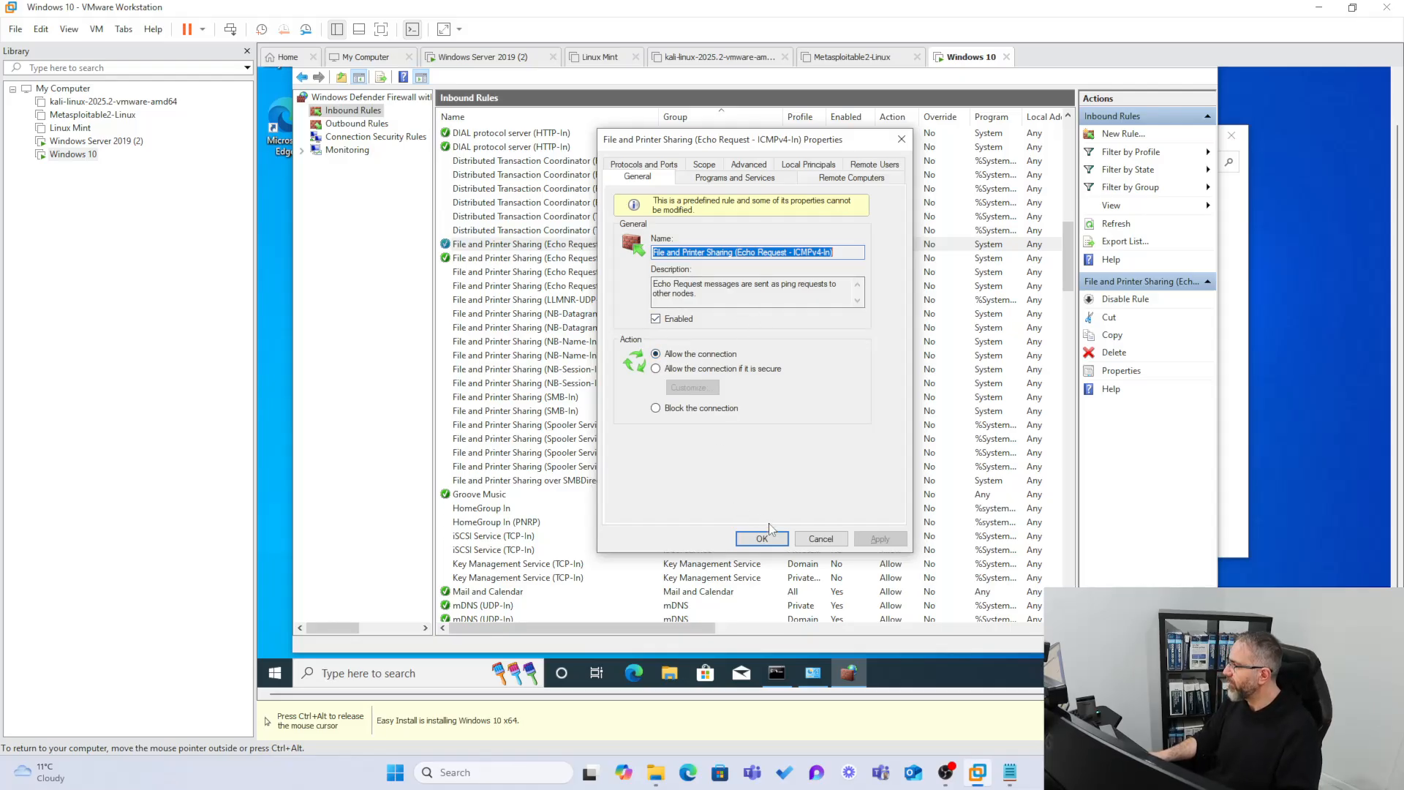
{"action": "left_click", "coordinate": [810, 540]}
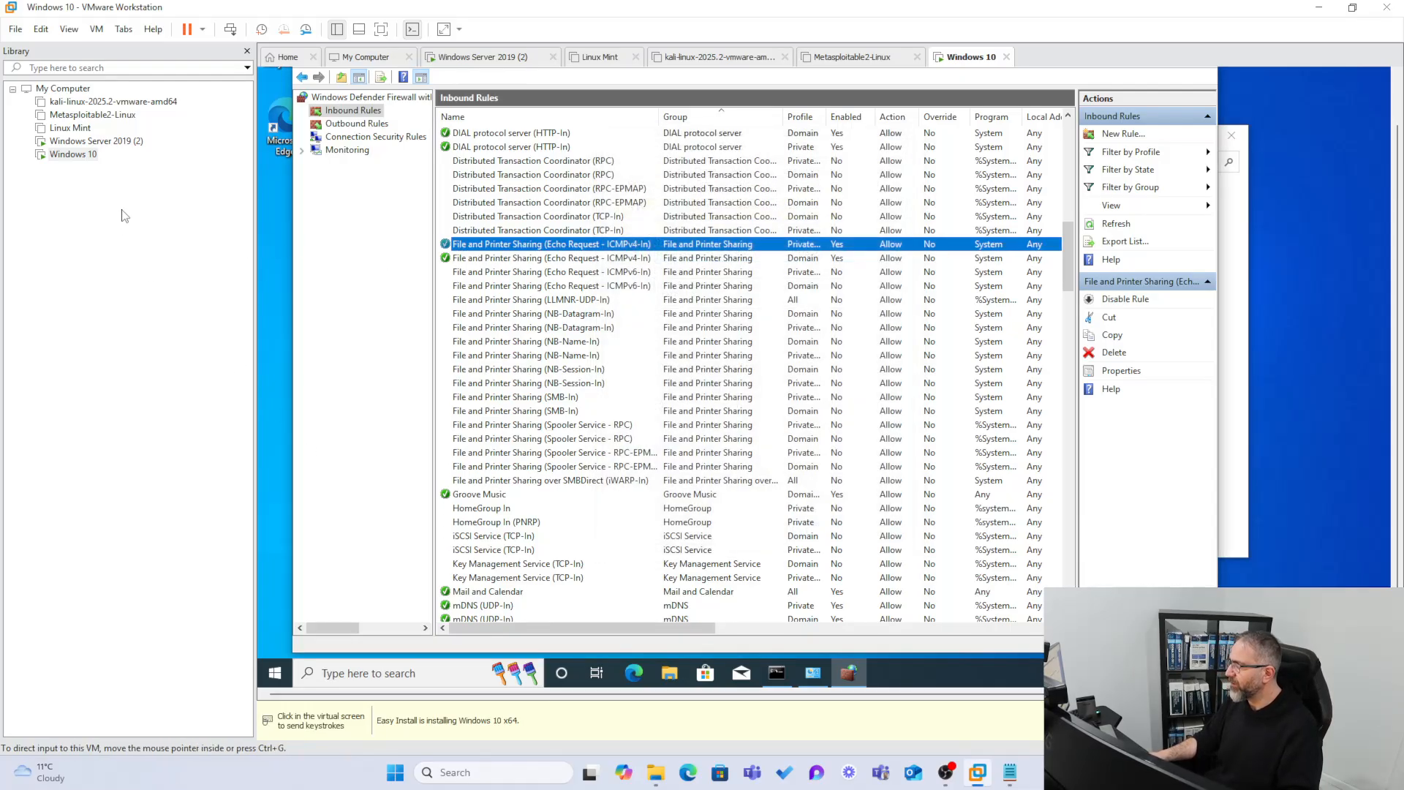
{"action": "left_click", "coordinate": [79, 147]}
Rerun the ping to 192.168.1.83 from the server's Command Prompt, now getting replies with 0% loss.
{"action": "left_click", "coordinate": [655, 376]}
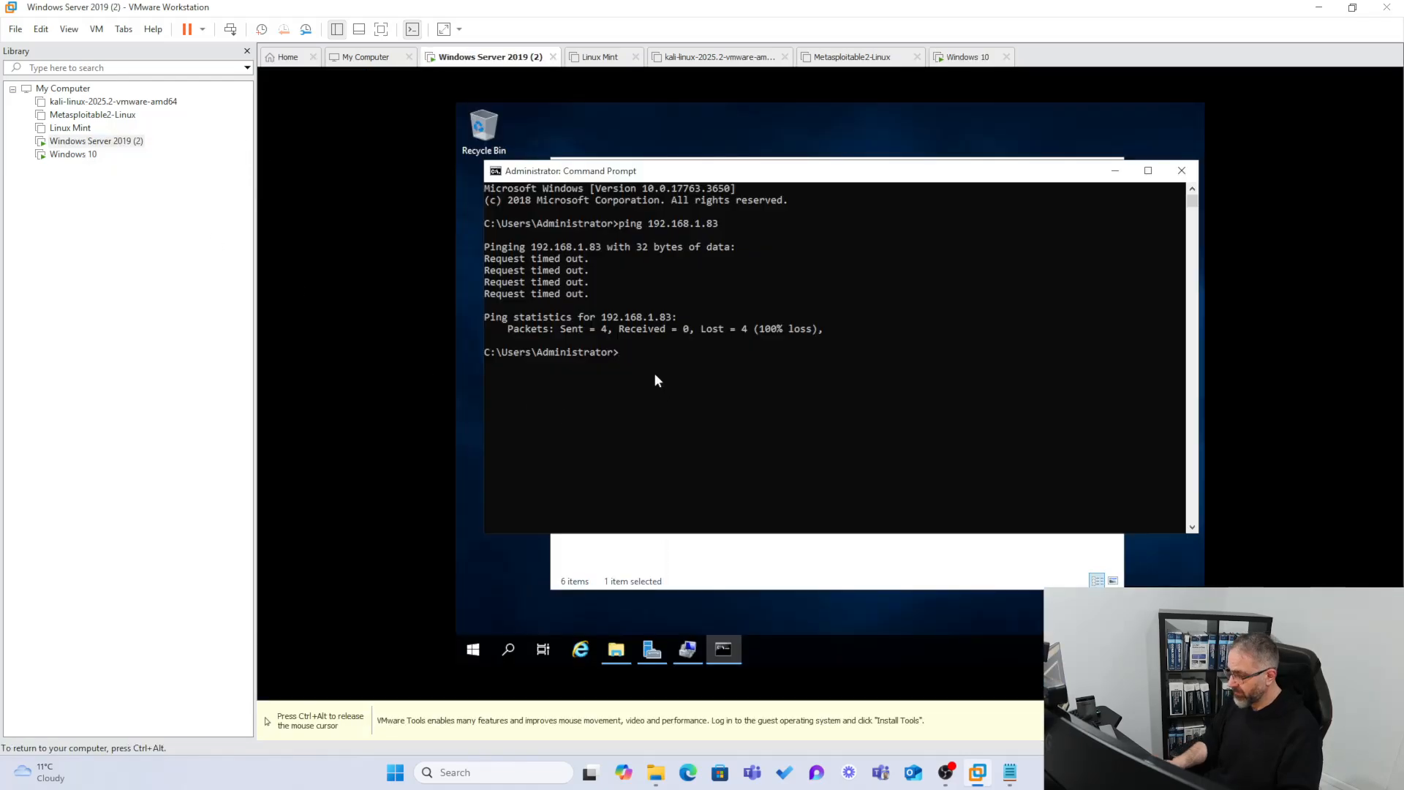
{"action": "key", "text": "Up"}
{"action": "key", "text": "Return"}
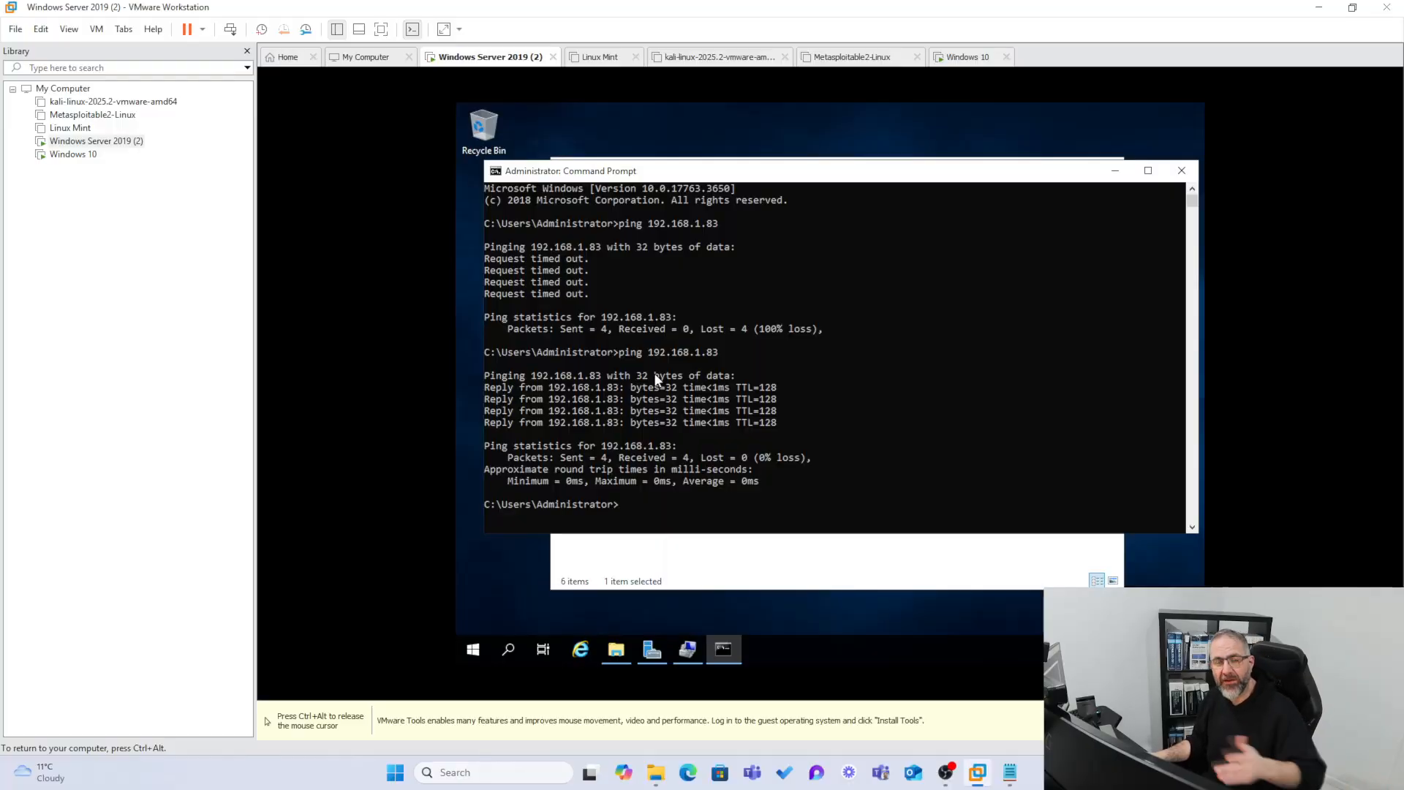
{"action": "key", "text": "ctrl+alt"}
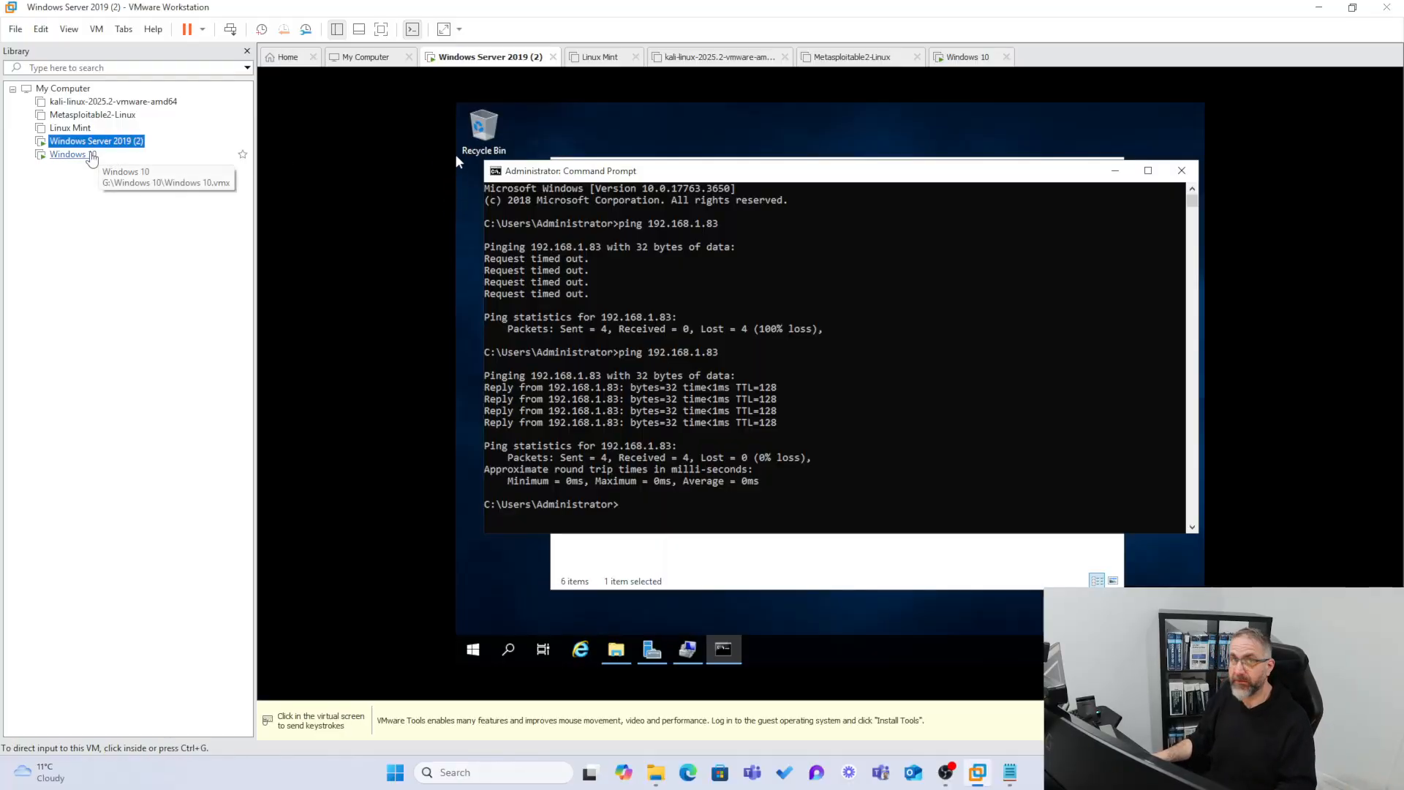
Back on Windows 10, view the Domain Echo Request rule's properties and cancel without changes.
{"action": "left_click", "coordinate": [74, 154]}
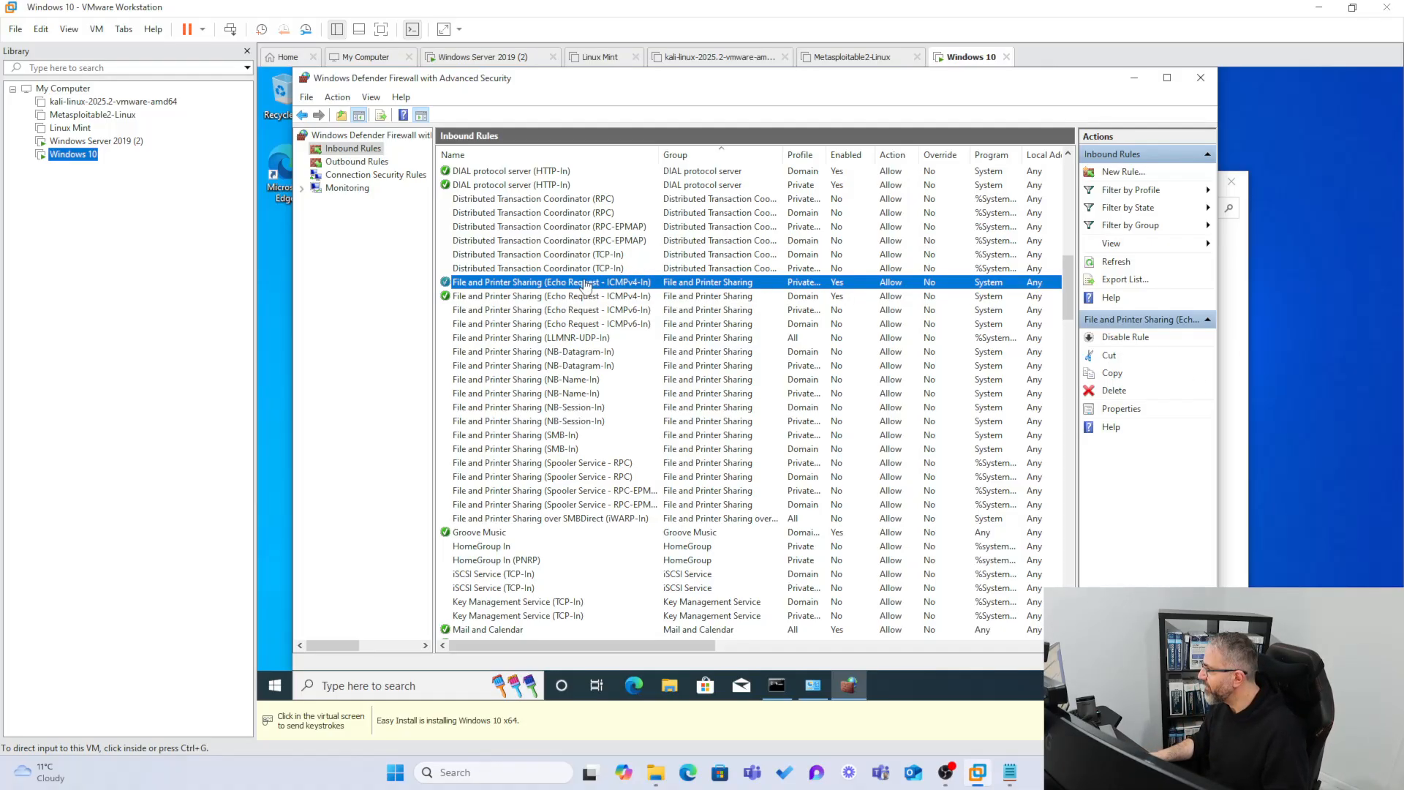
{"action": "left_click", "coordinate": [547, 300]}
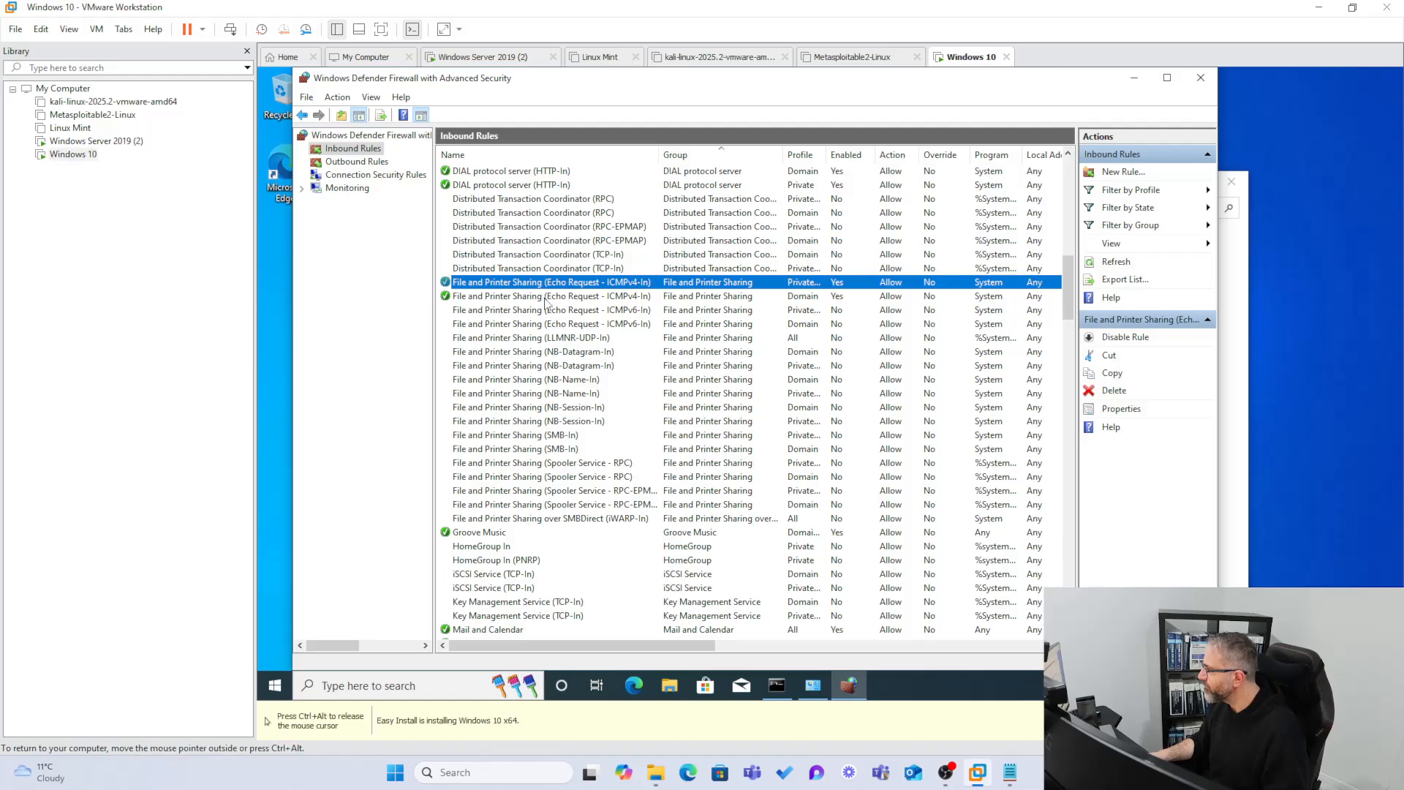
{"action": "left_click", "coordinate": [496, 296]}
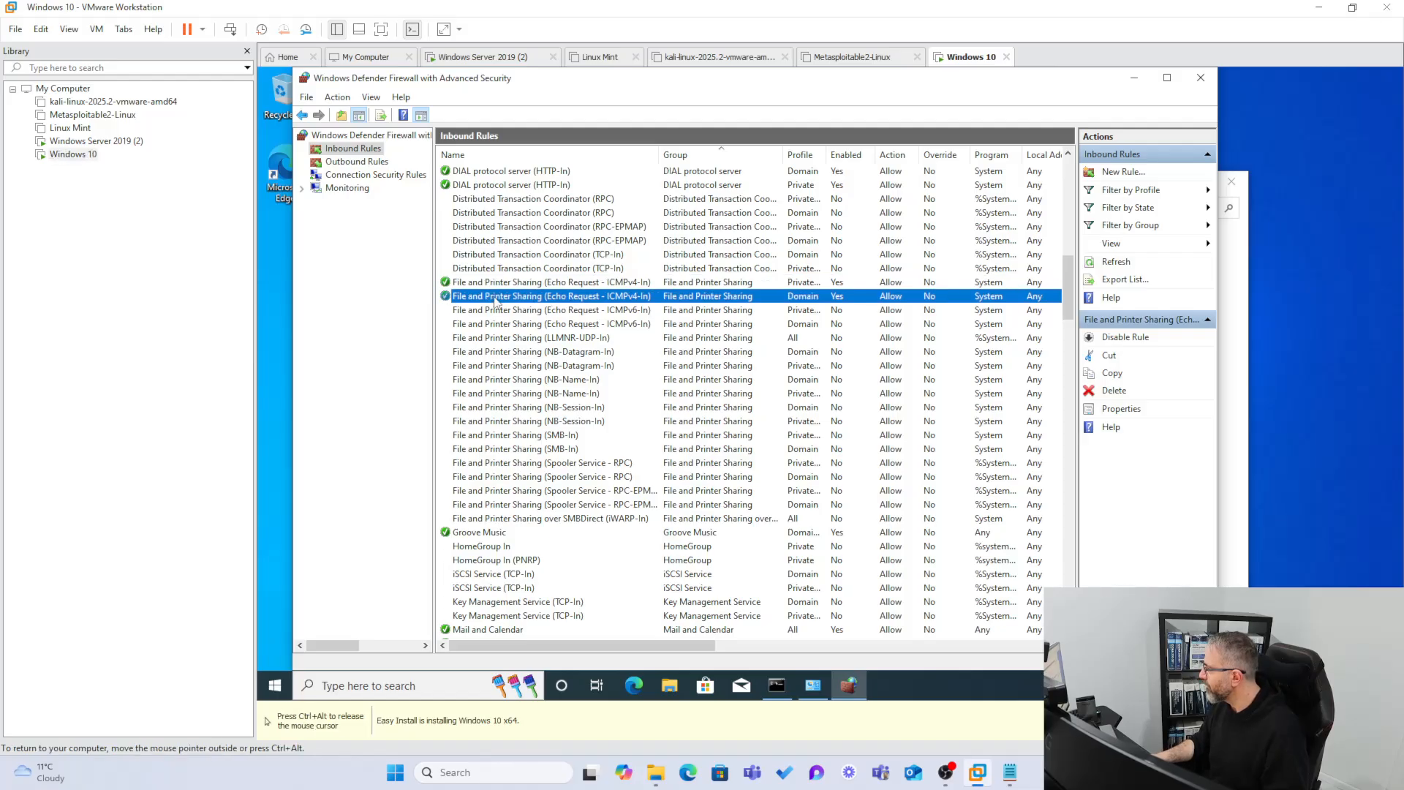
{"action": "double_click", "coordinate": [549, 298]}
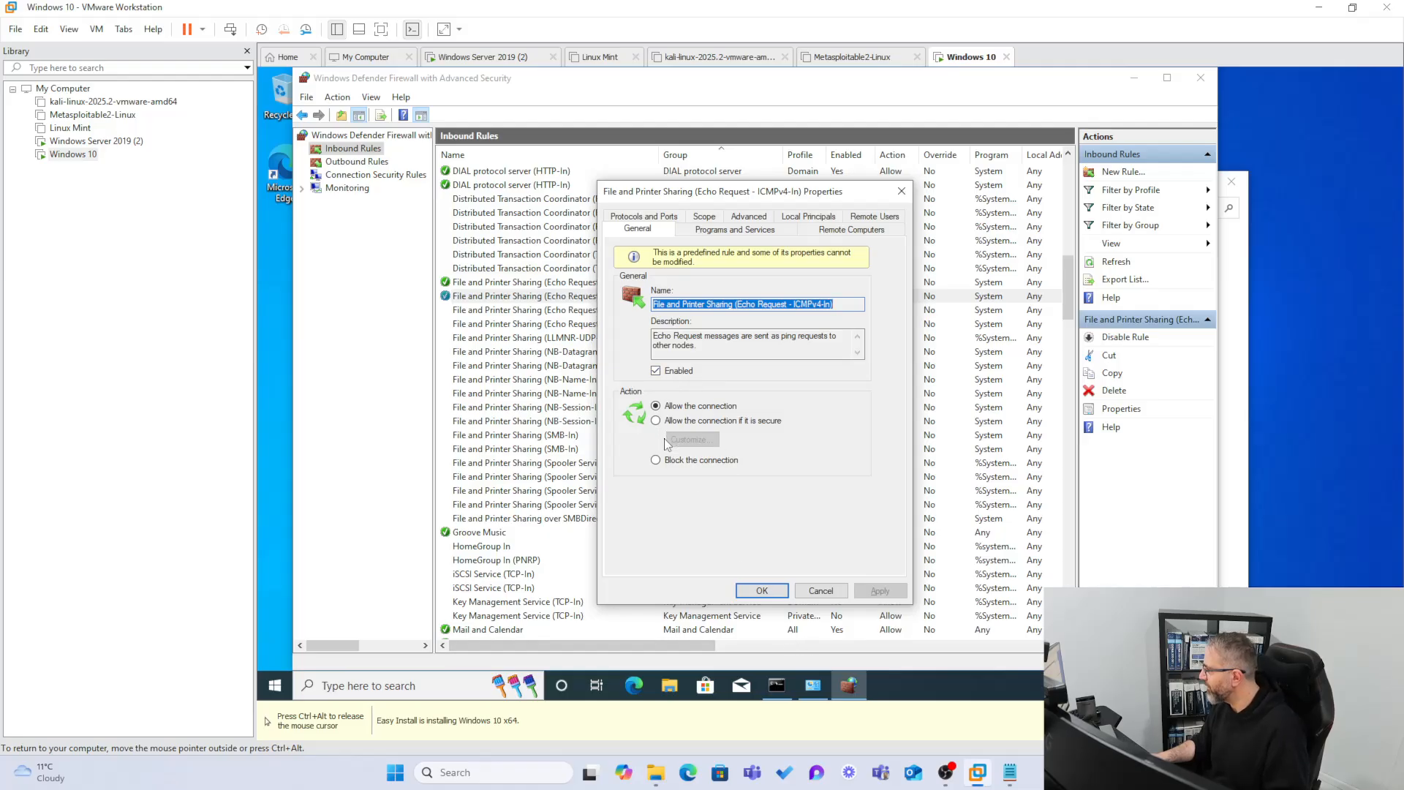
{"action": "left_click", "coordinate": [819, 591]}
Close both firewall windows and minimize the Command Prompt to reveal the desktop.
{"action": "left_click", "coordinate": [1191, 79]}
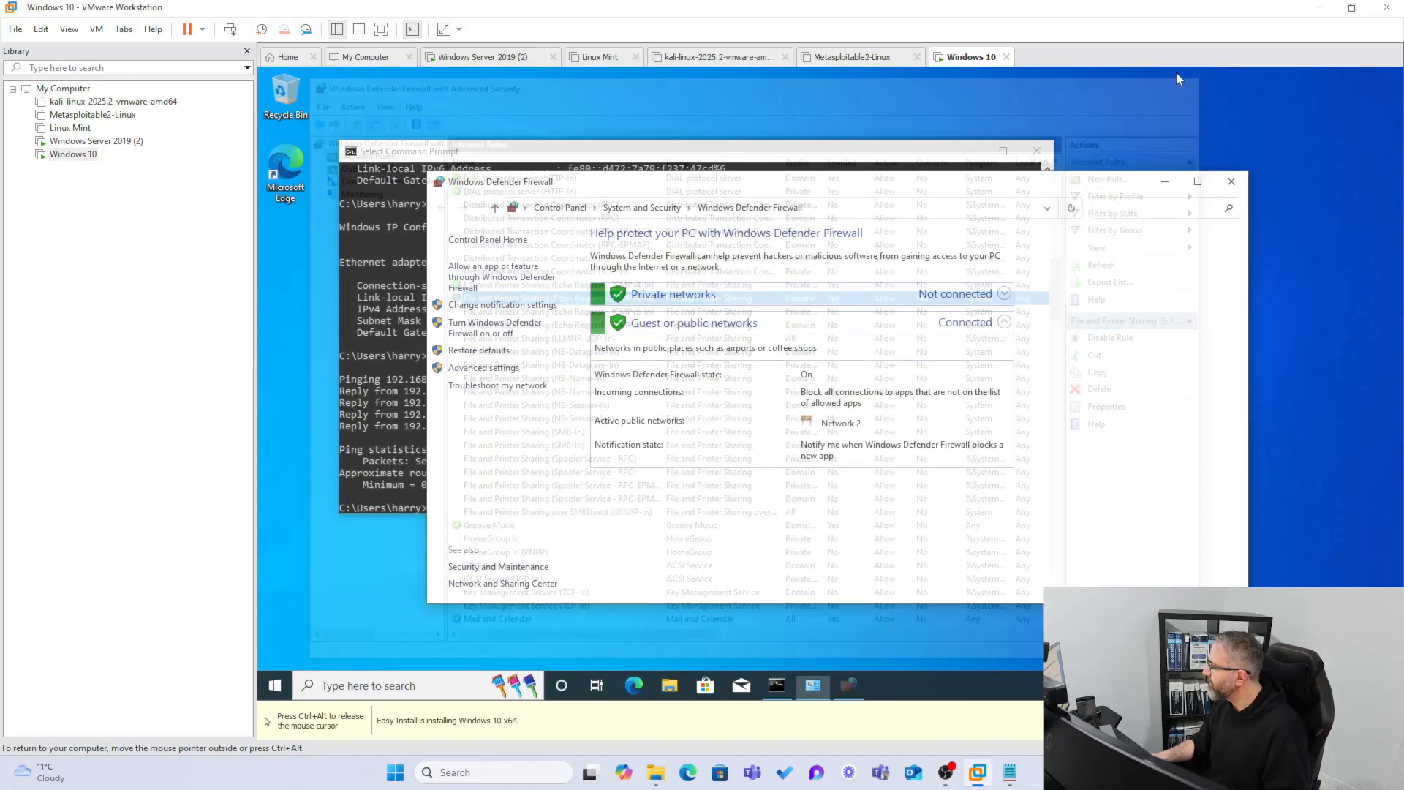
{"action": "left_click", "coordinate": [1215, 187]}
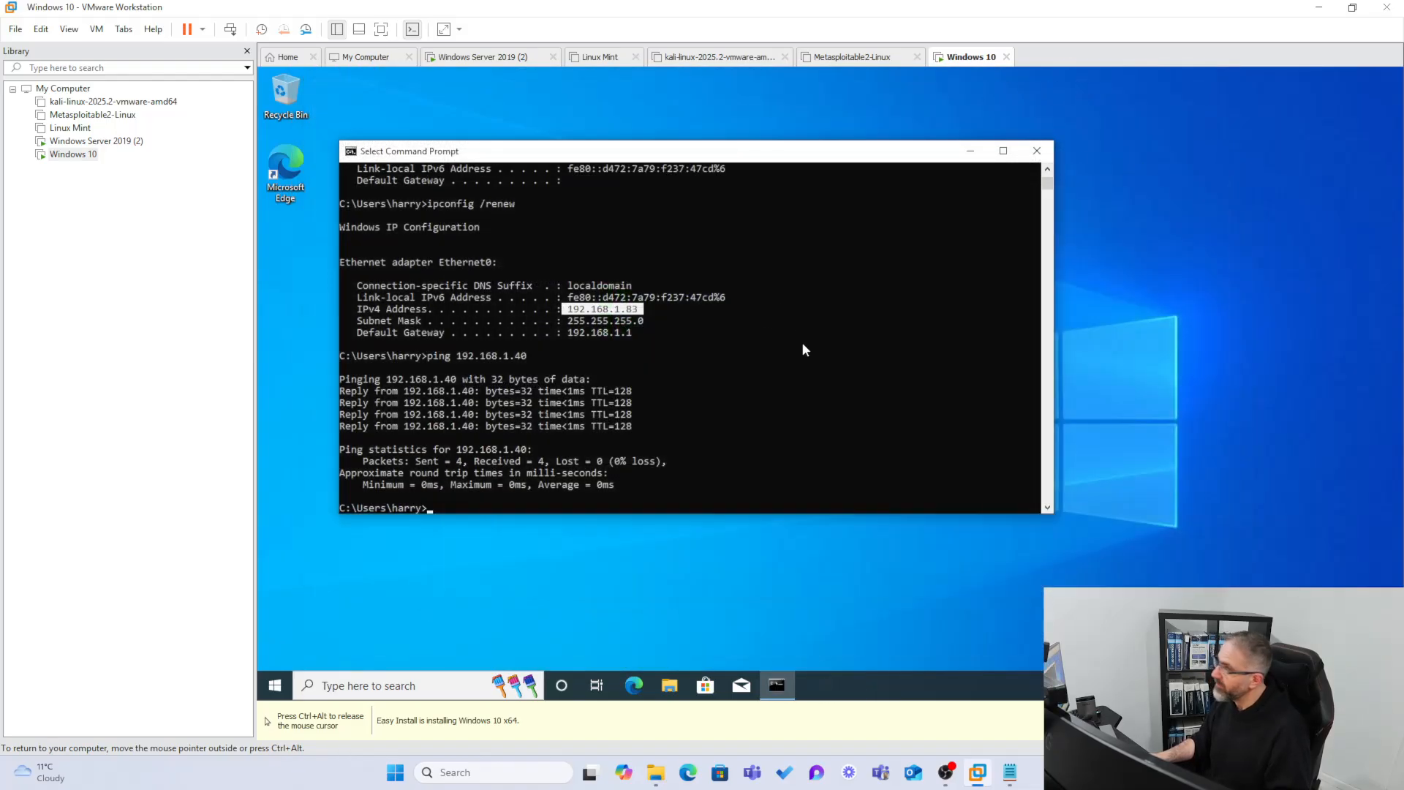
{"action": "left_click", "coordinate": [970, 150]}
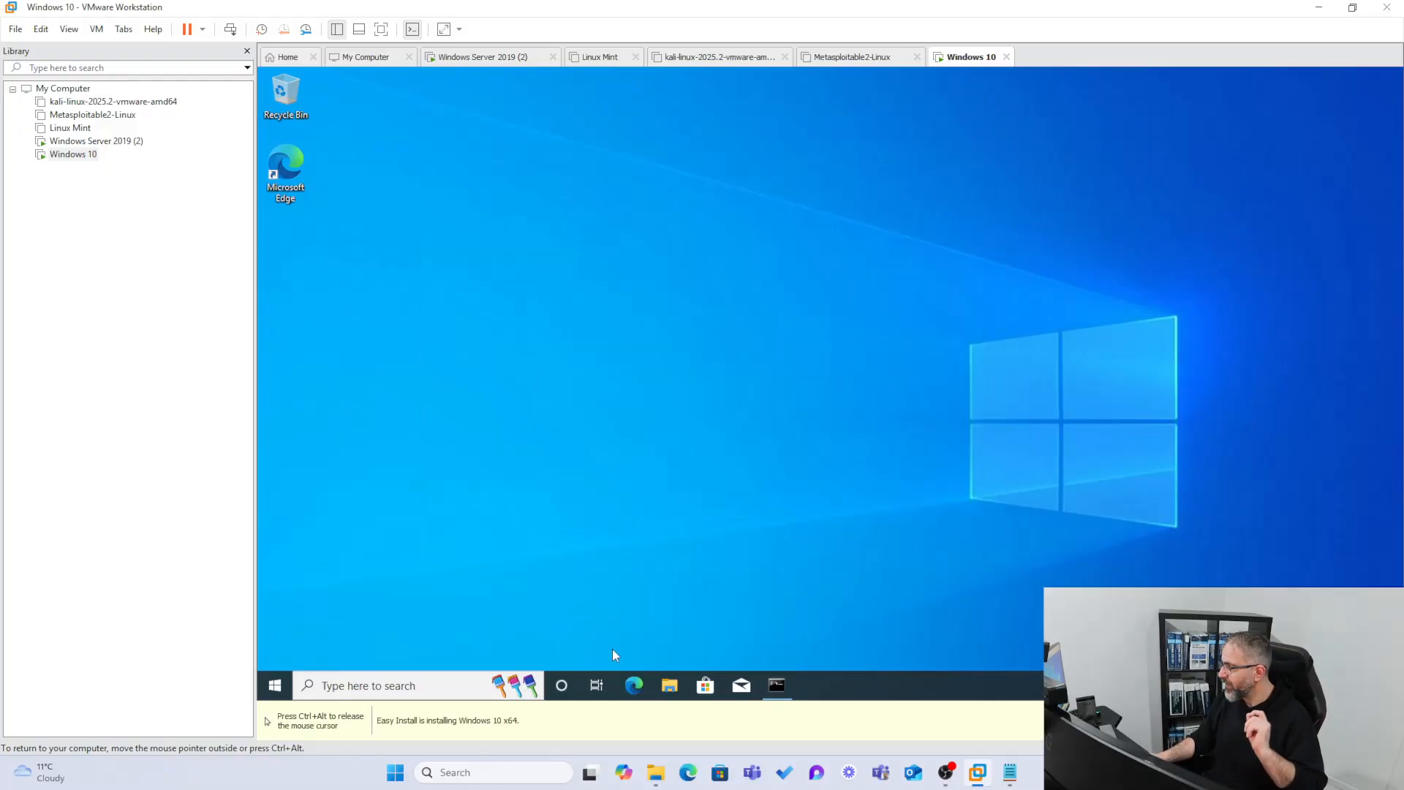
Open File Explorer on Windows 10, reposition it, focus its address bar, then go to Windows Server 2019 (2).
{"action": "left_click", "coordinate": [670, 683]}
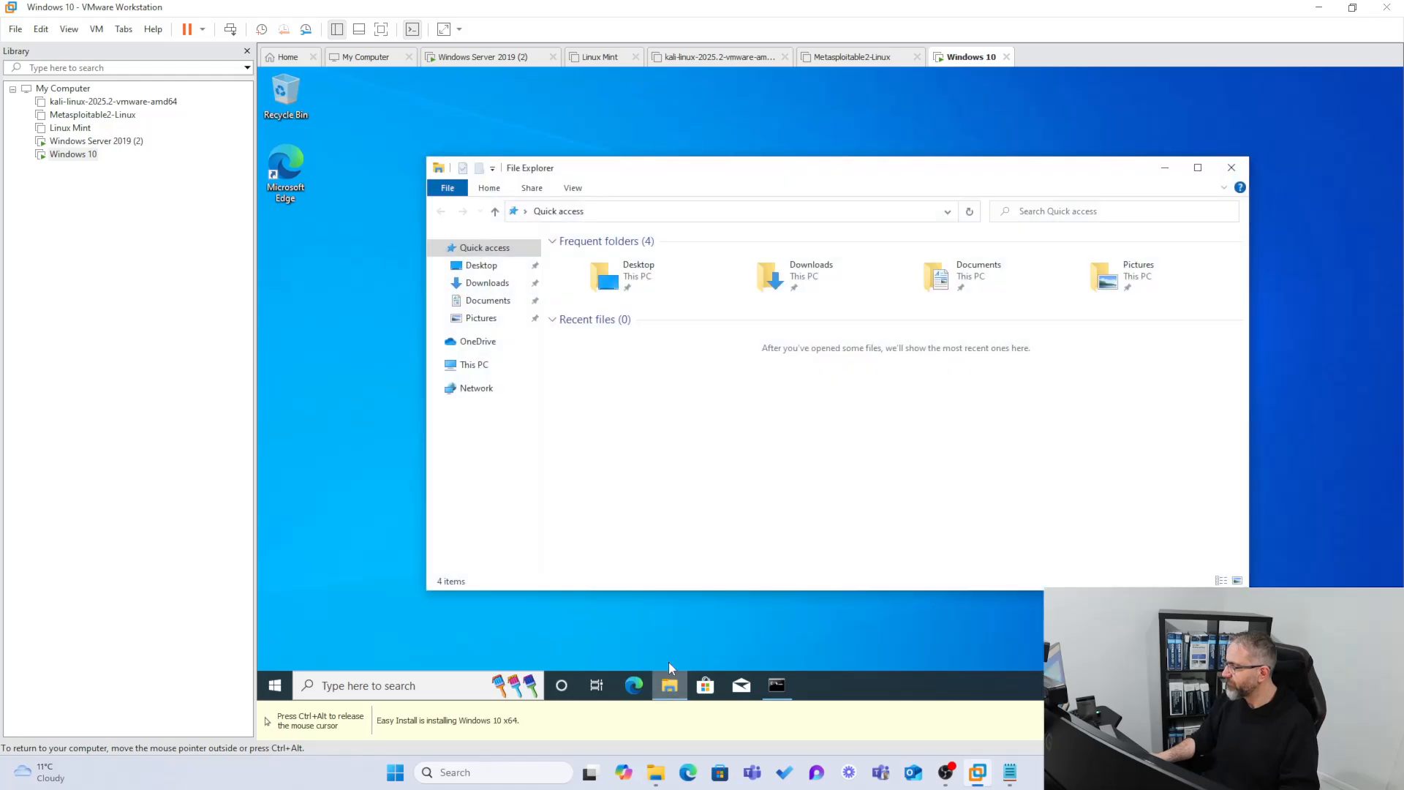
{"action": "left_click_drag", "start_coordinate": [602, 167], "coordinate": [548, 119]}
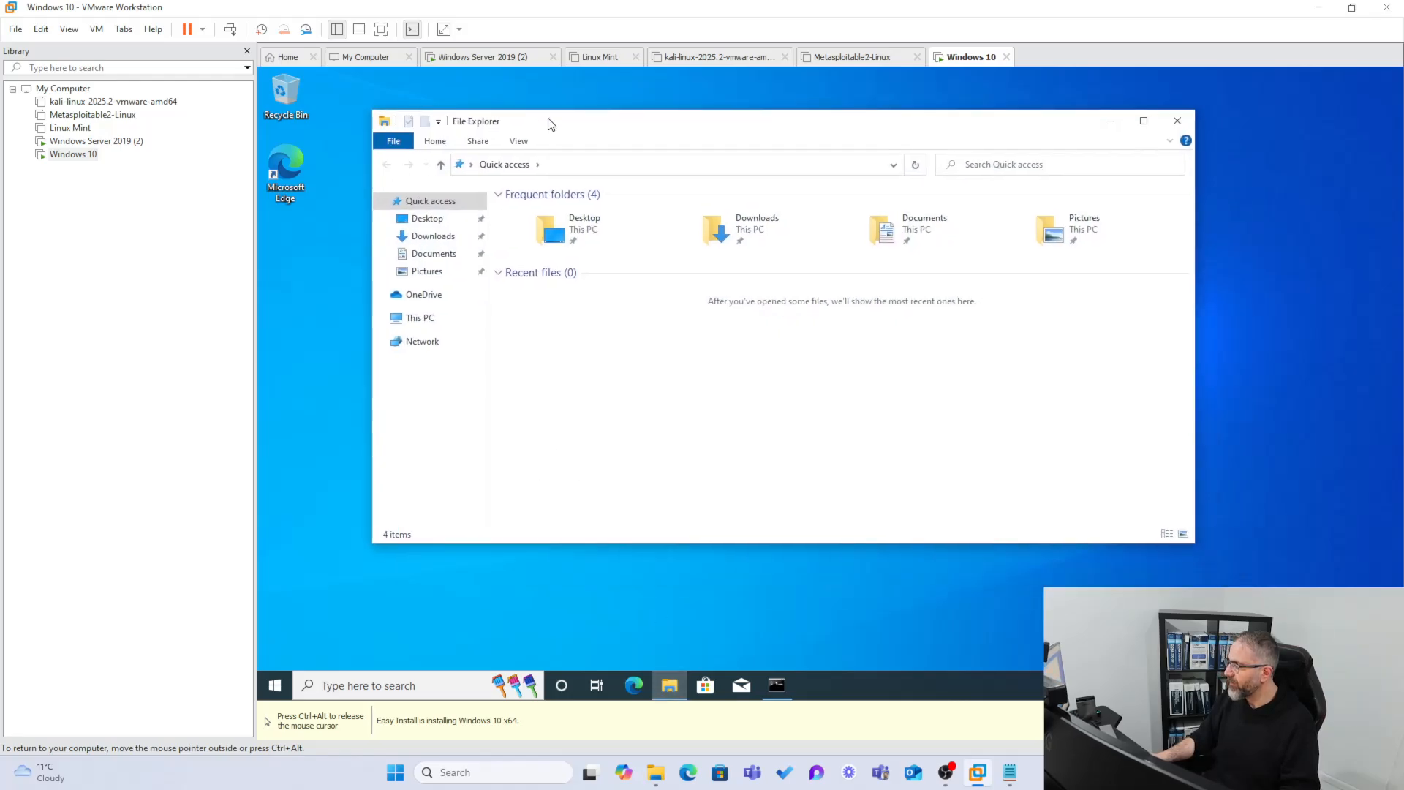
{"action": "left_click", "coordinate": [555, 171]}
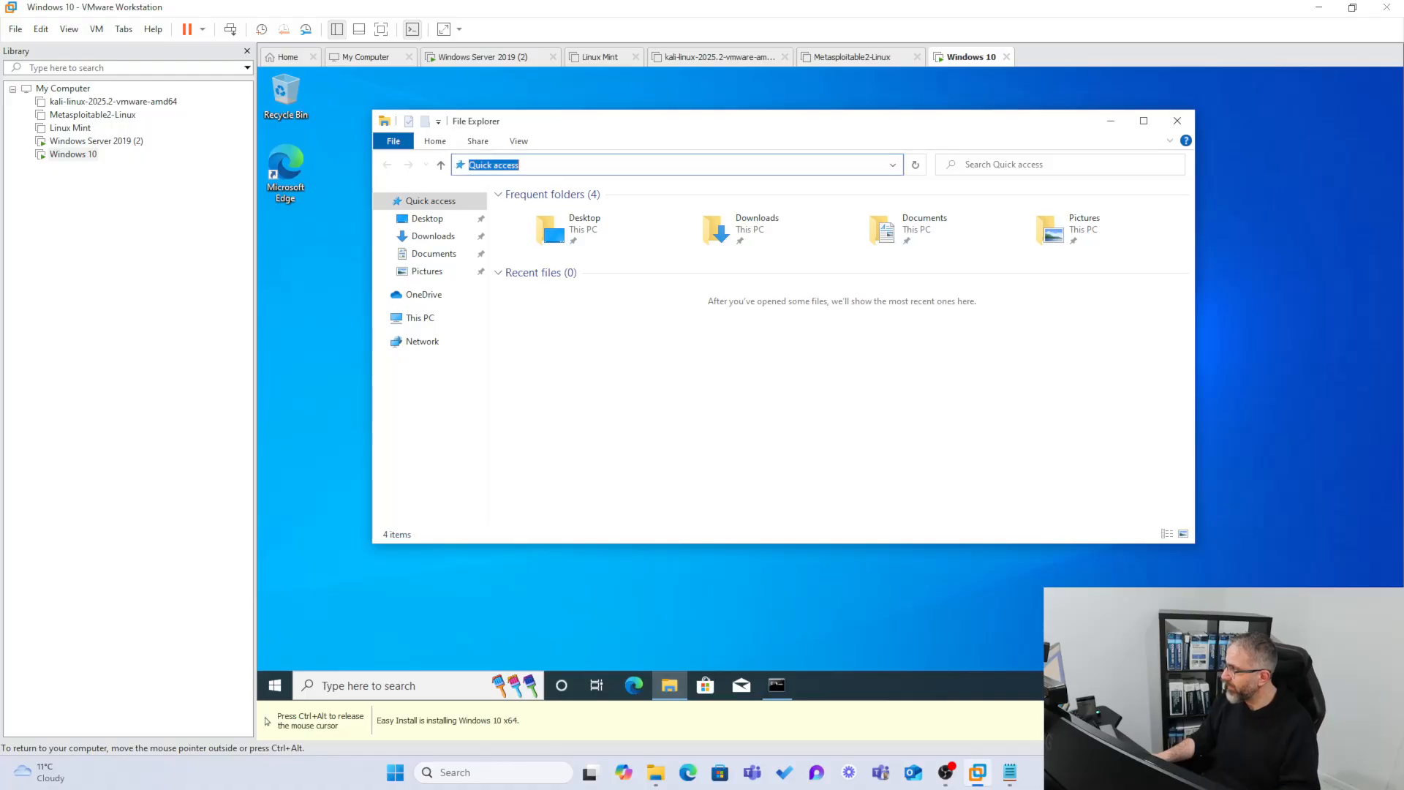
{"action": "key", "text": "ctrl+alt"}
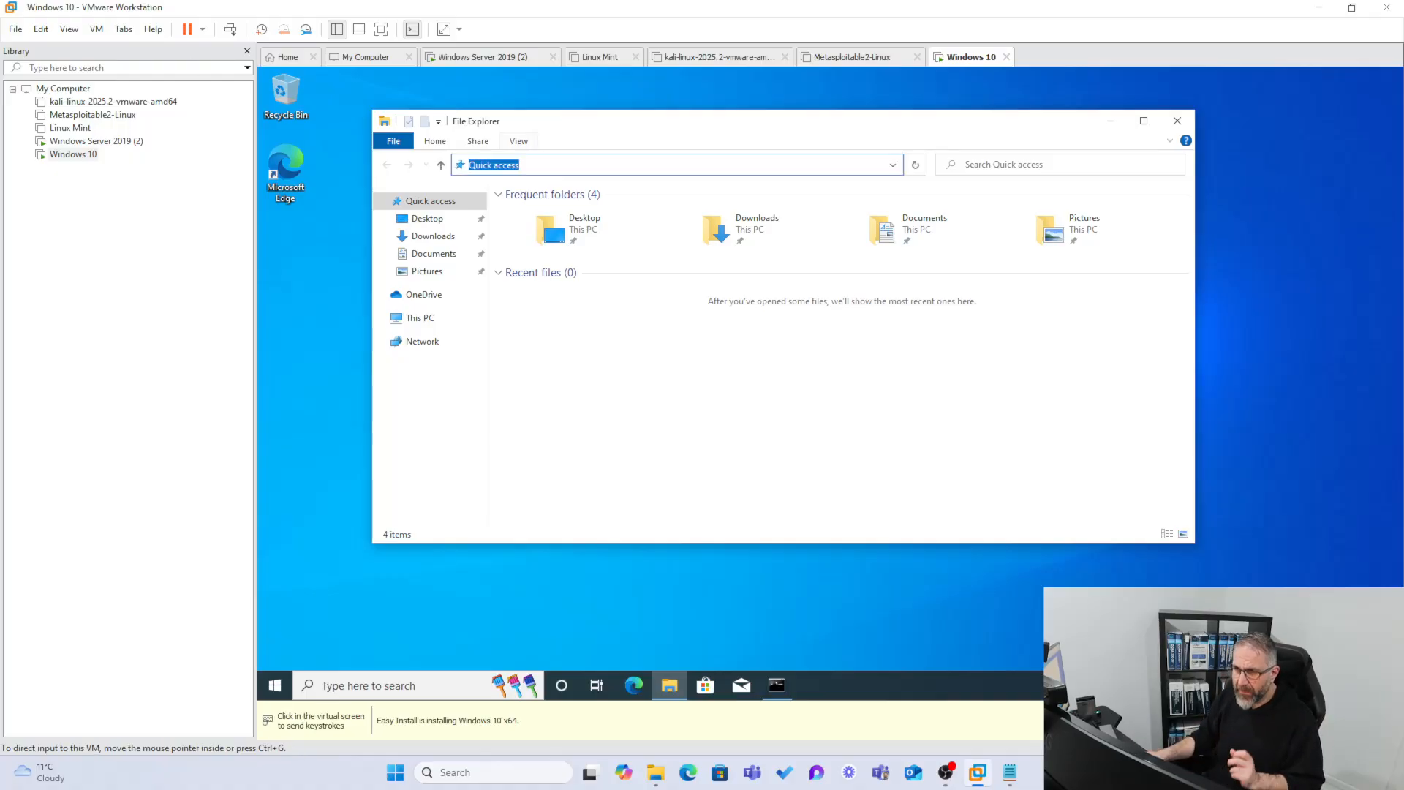
{"action": "left_click", "coordinate": [102, 141]}
Open the server Shares folder's Properties on the Sharing tab.
{"action": "left_click", "coordinate": [728, 557]}
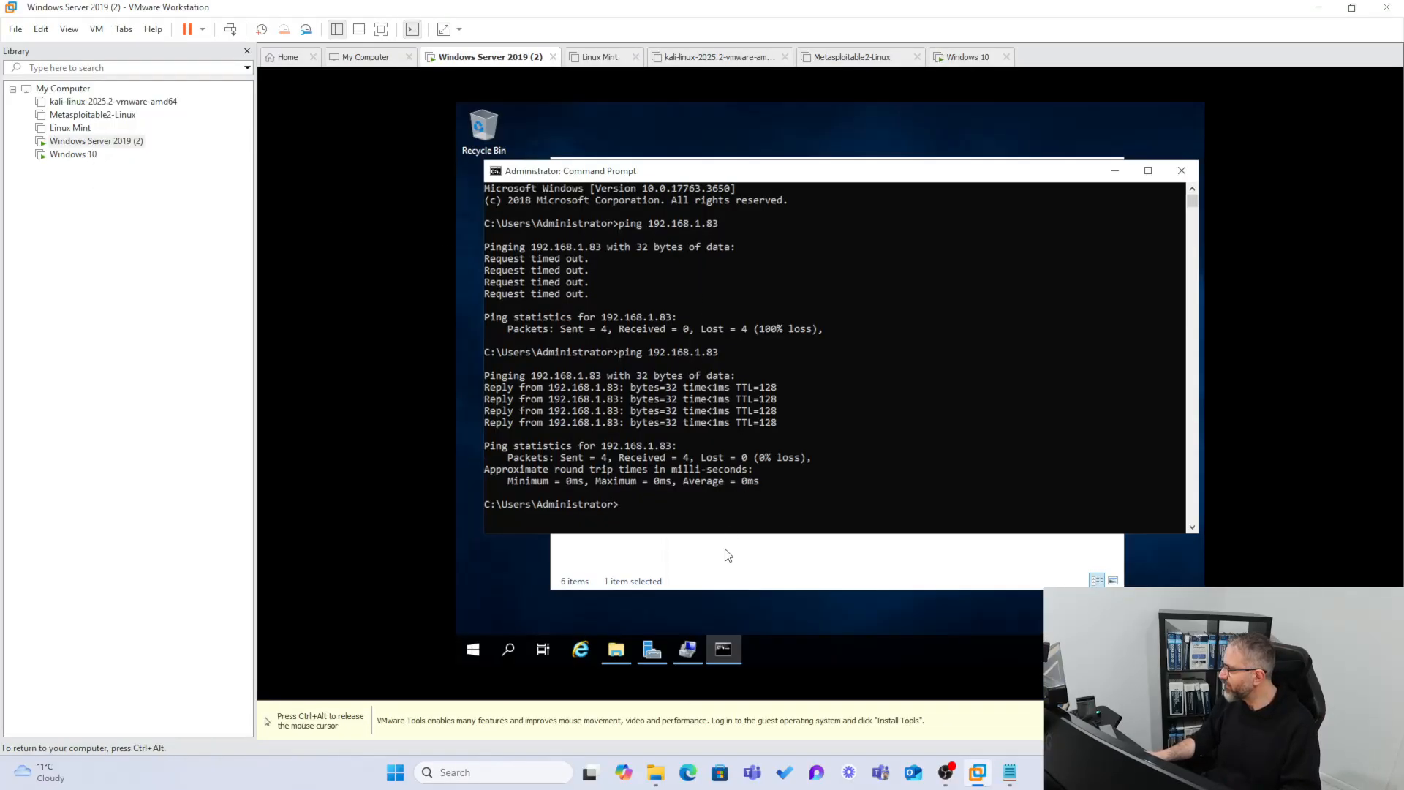
{"action": "left_click", "coordinate": [727, 300]}
{"action": "right_click", "coordinate": [726, 300]}
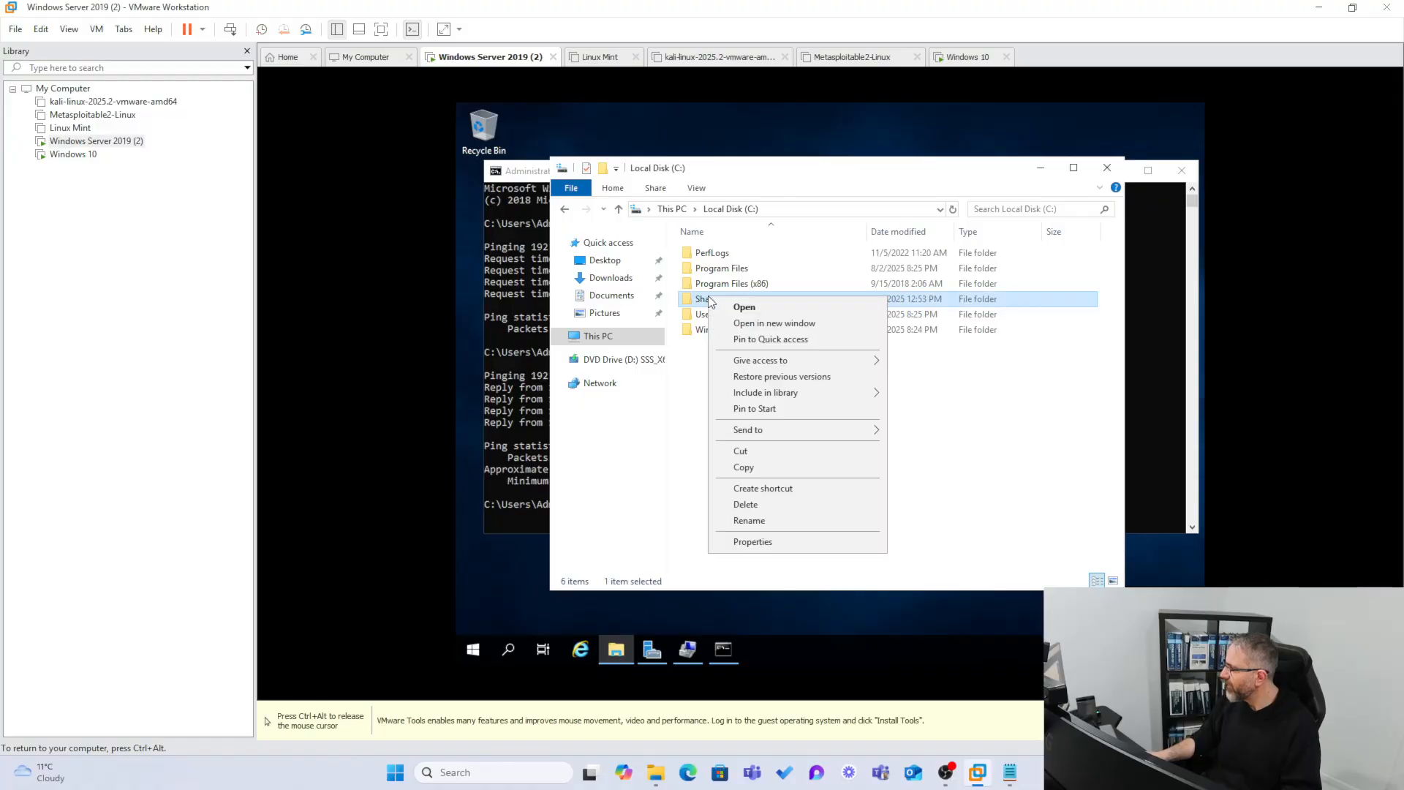
{"action": "left_click", "coordinate": [767, 546]}
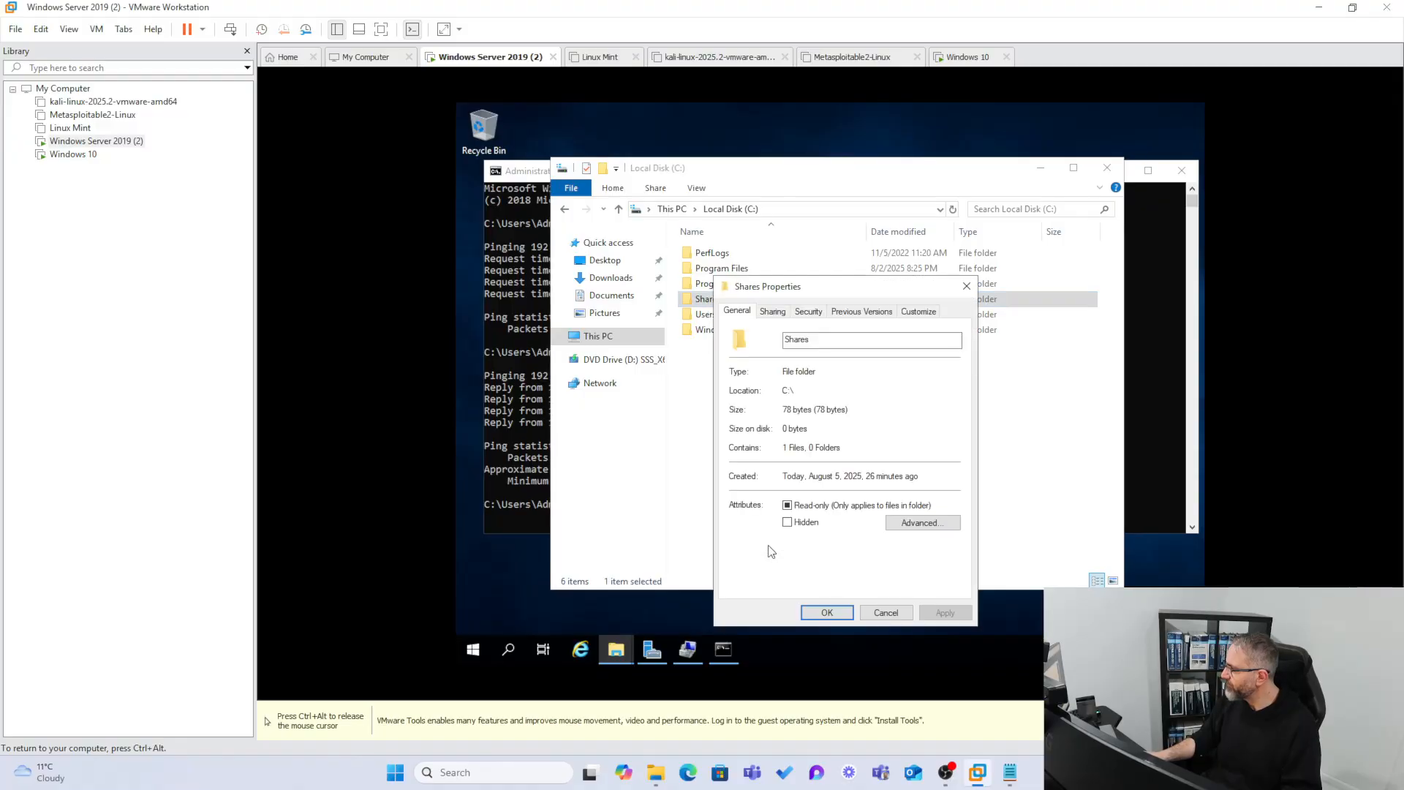
{"action": "left_click", "coordinate": [772, 313]}
Copy the Shares network path and switch back to the Windows 10 VM.
{"action": "left_click_drag", "start_coordinate": [828, 391], "coordinate": [737, 390]}
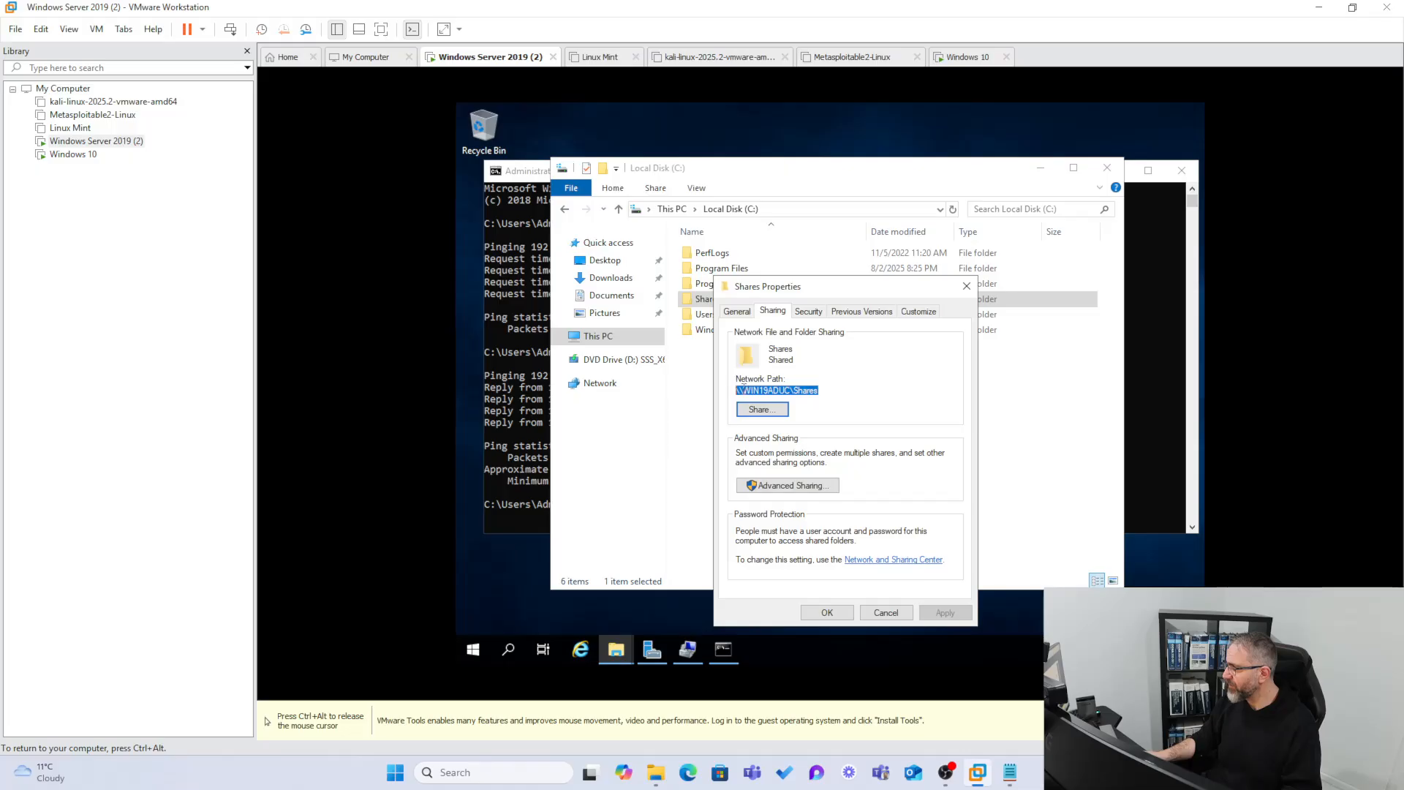
{"action": "right_click", "coordinate": [745, 389]}
{"action": "left_click", "coordinate": [781, 436]}
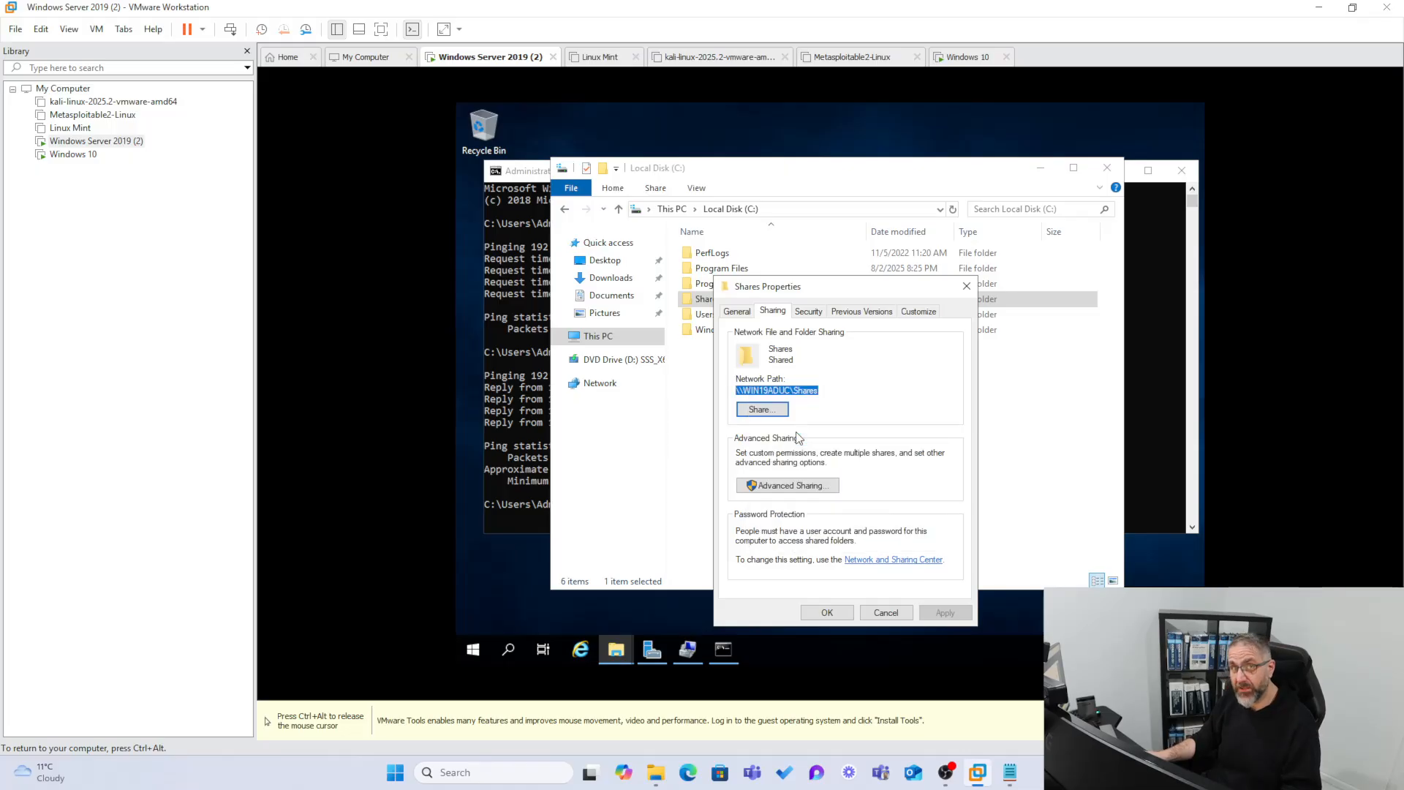
{"action": "right_click", "coordinate": [777, 396]}
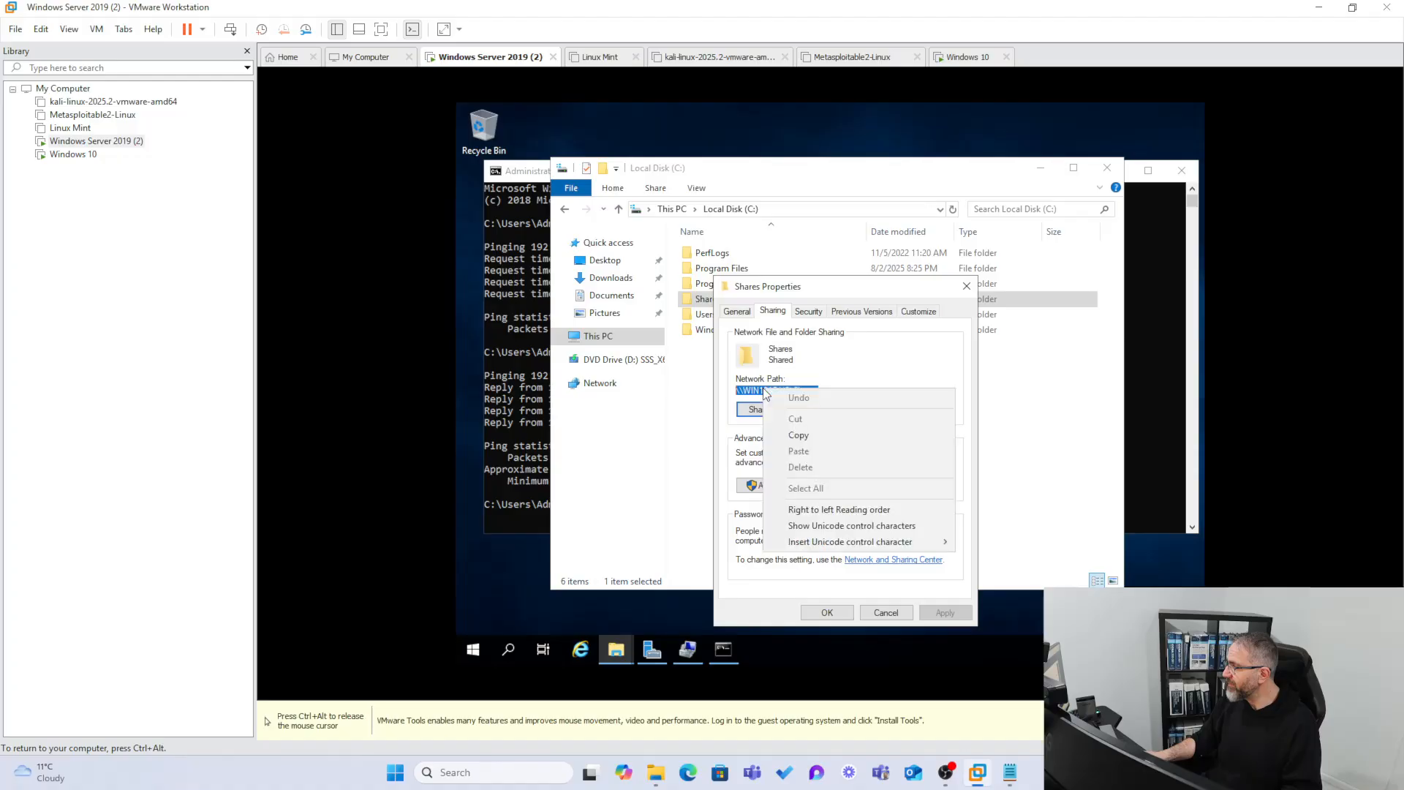
{"action": "left_click", "coordinate": [786, 435]}
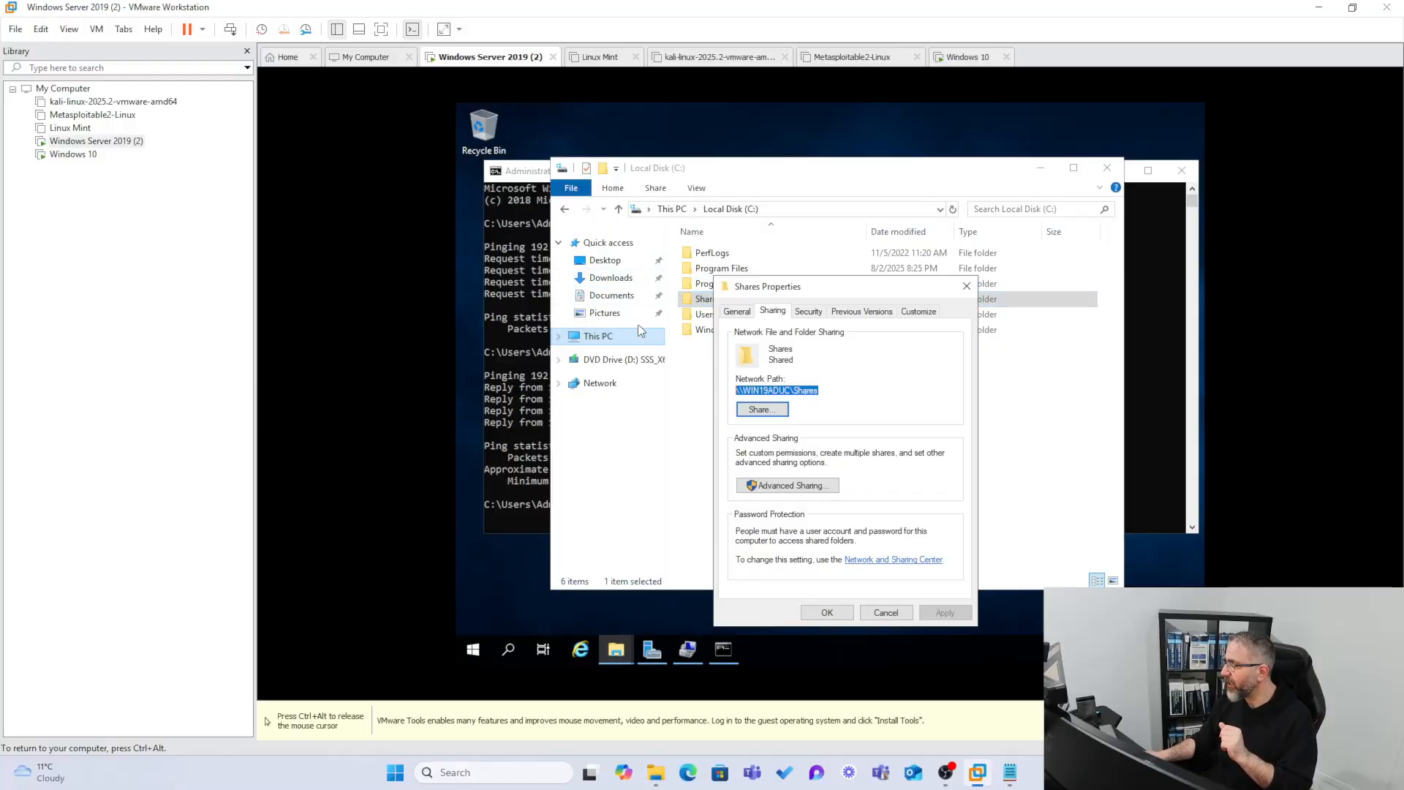
{"action": "left_click", "coordinate": [73, 154]}
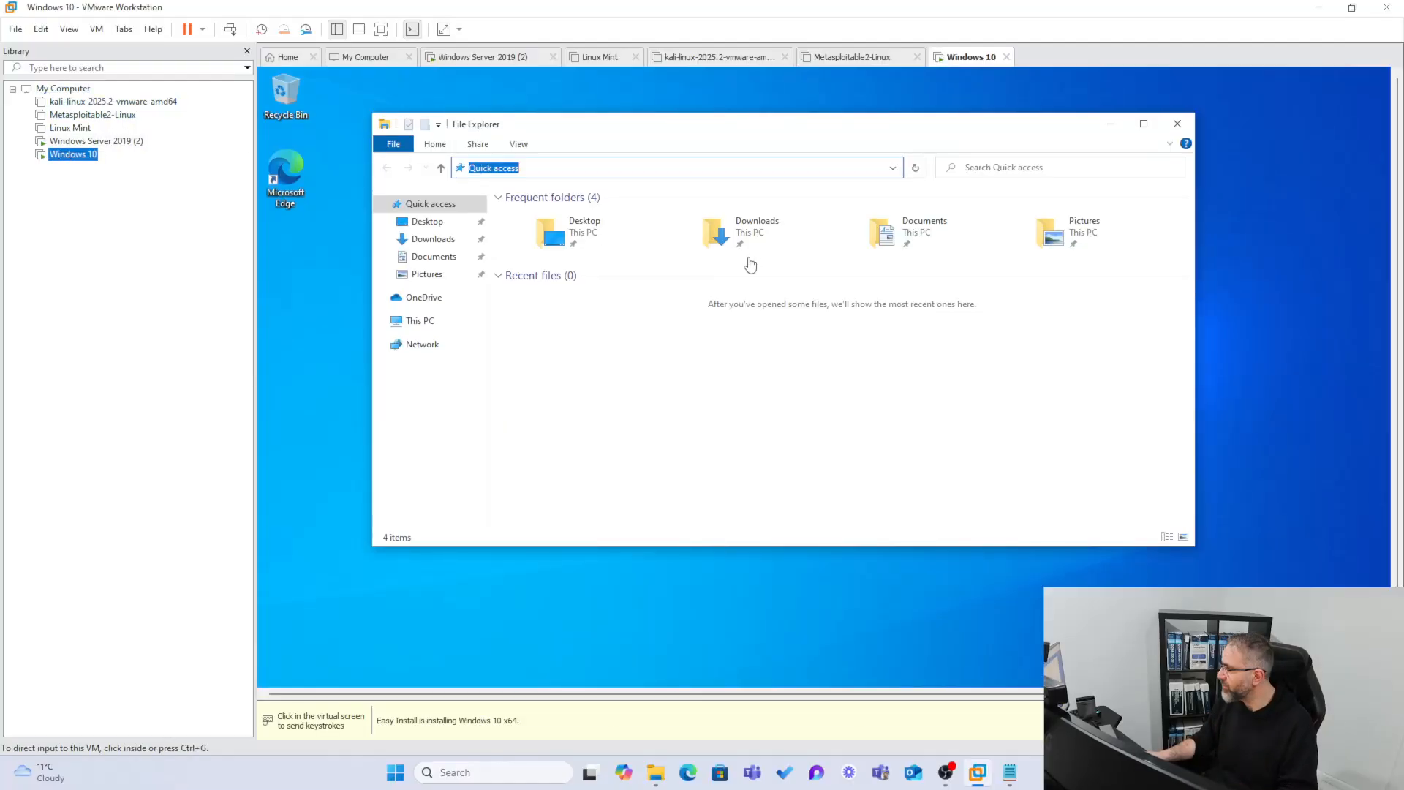
Clear the Explorer address bar, removing the mistakenly pasted path.
{"action": "left_click", "coordinate": [553, 169]}
{"action": "double_click", "coordinate": [552, 169]}
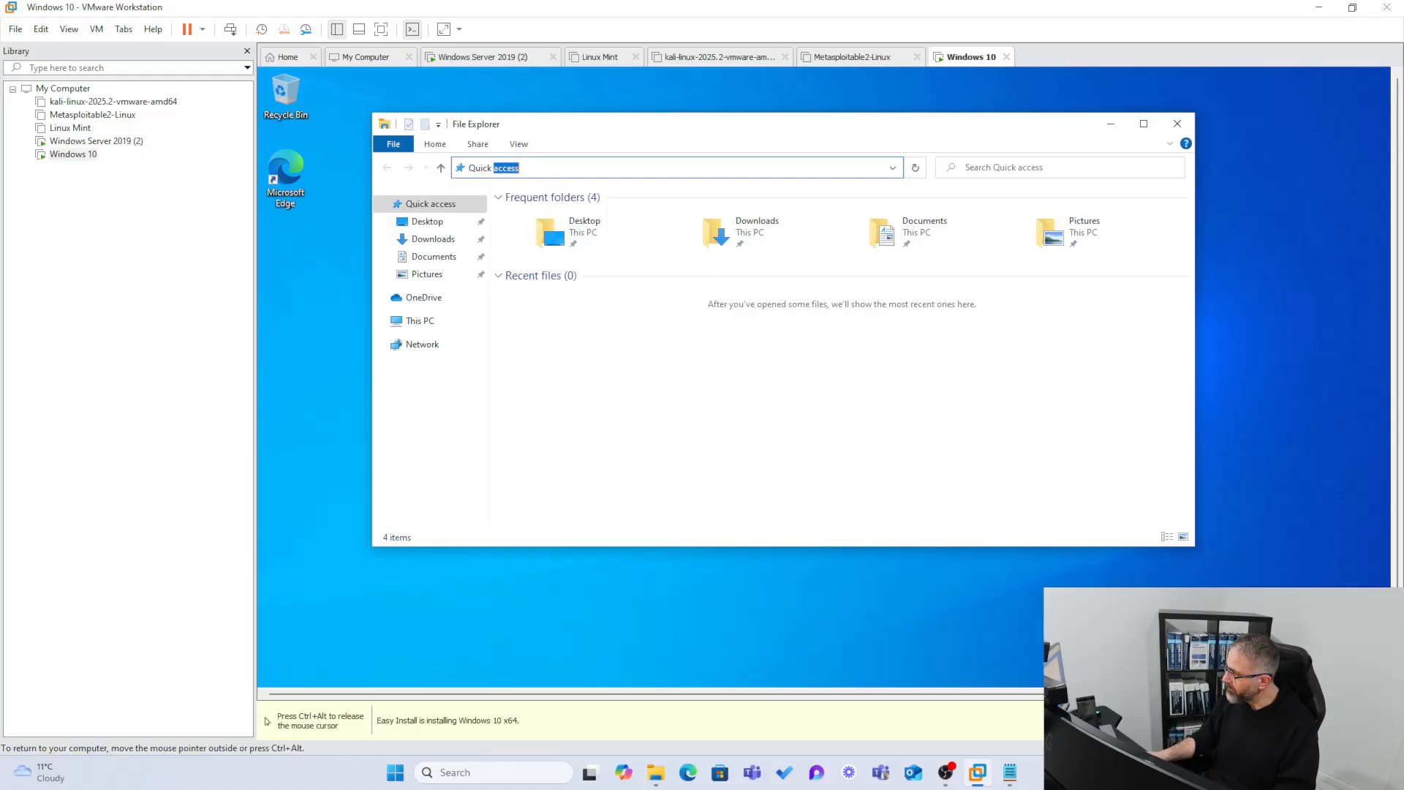
{"action": "left_click_drag", "start_coordinate": [553, 170], "coordinate": [441, 172]}
{"action": "key", "text": "ctrl+v"}
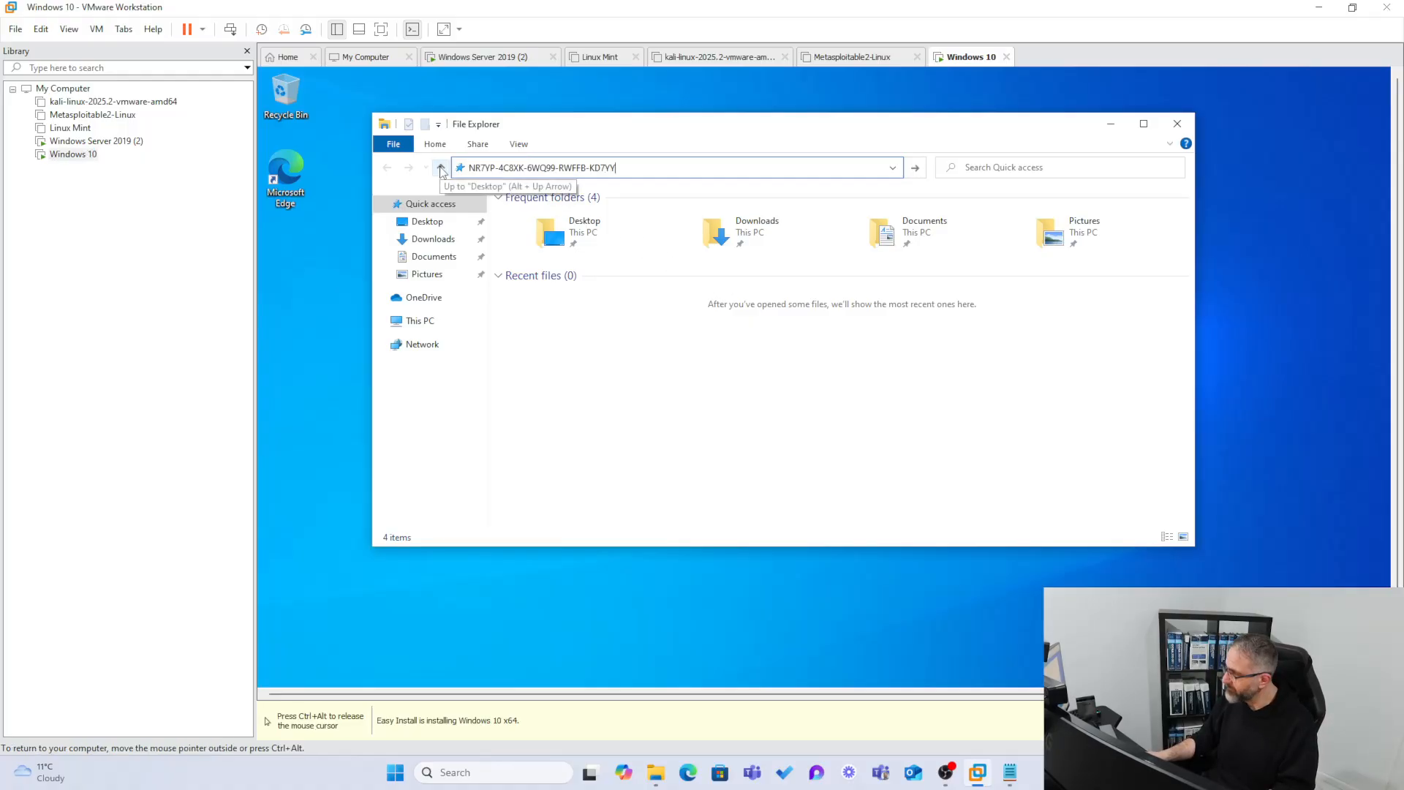
{"action": "key", "text": "ctrl+a"}
{"action": "key", "text": "BackSpace"}
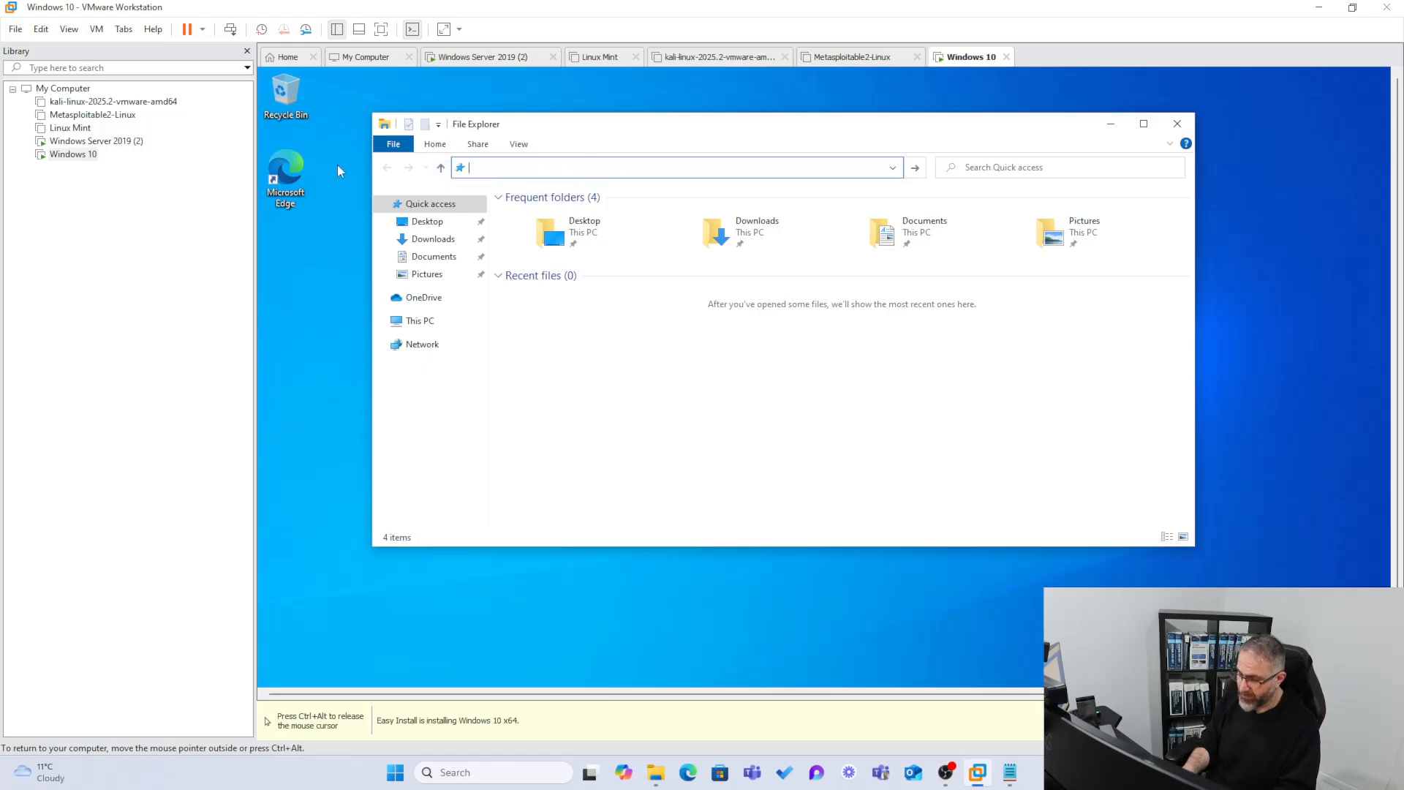
After checking the server name, enter \\Win19aduc\ in the address bar and go there.
{"action": "type", "text": "\\\\"}
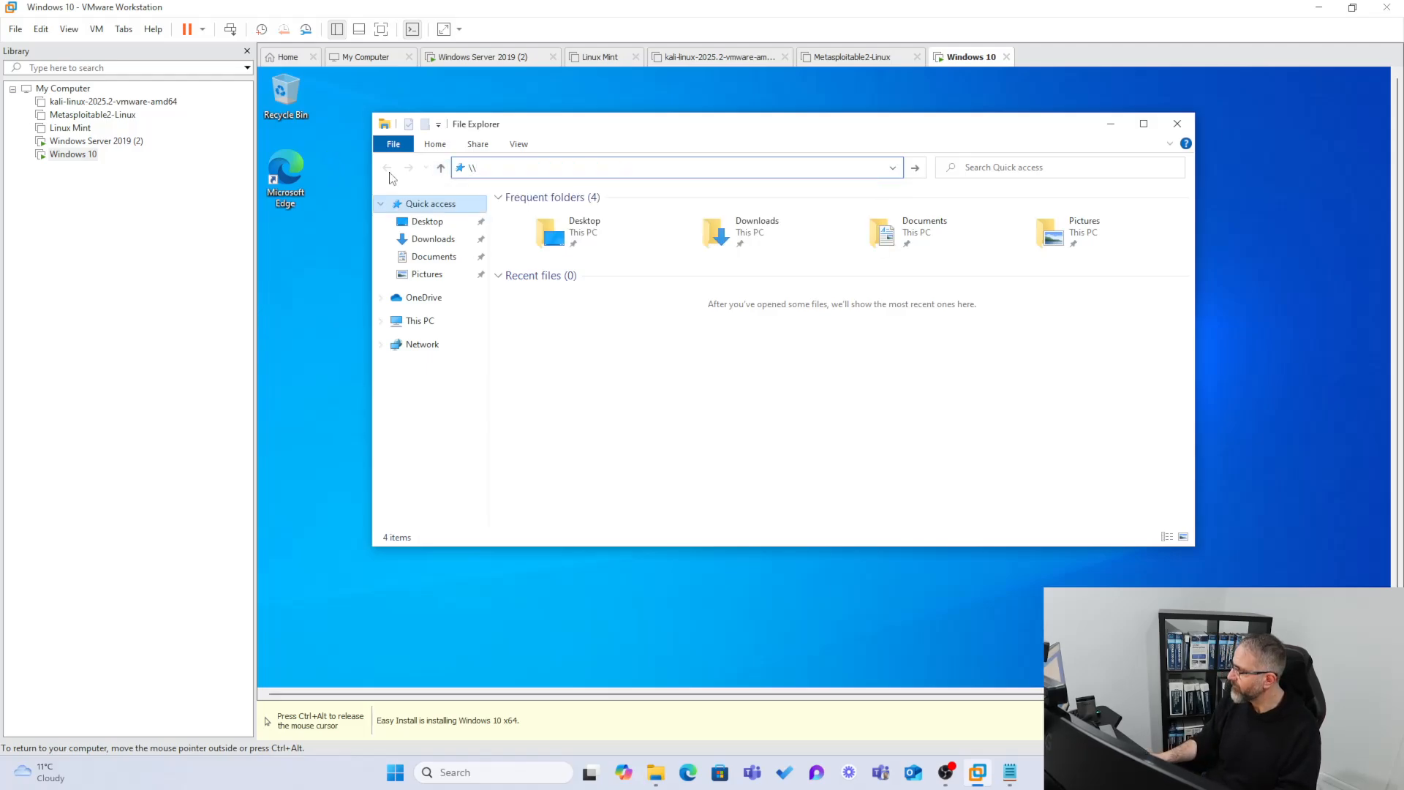
{"action": "left_click", "coordinate": [96, 141]}
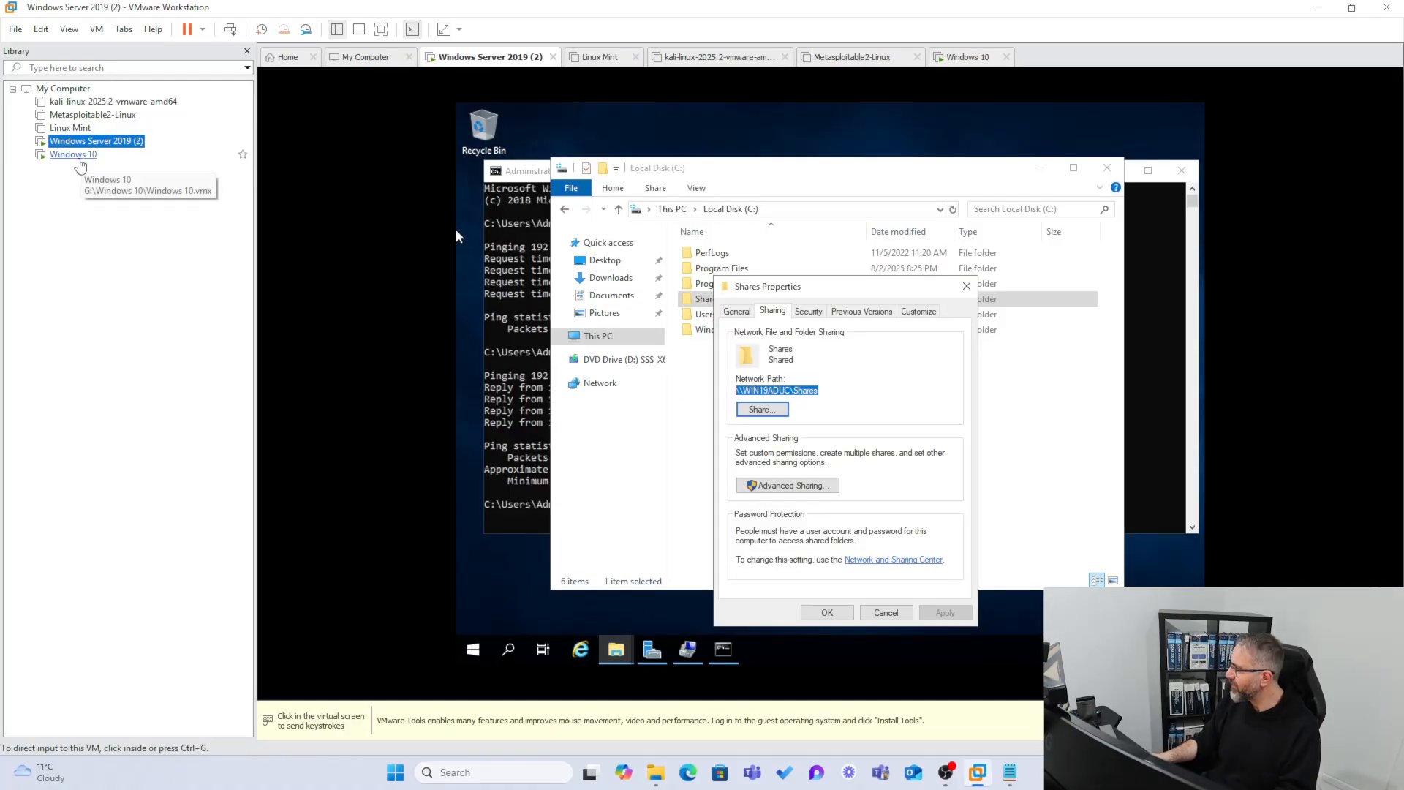
{"action": "left_click", "coordinate": [79, 161]}
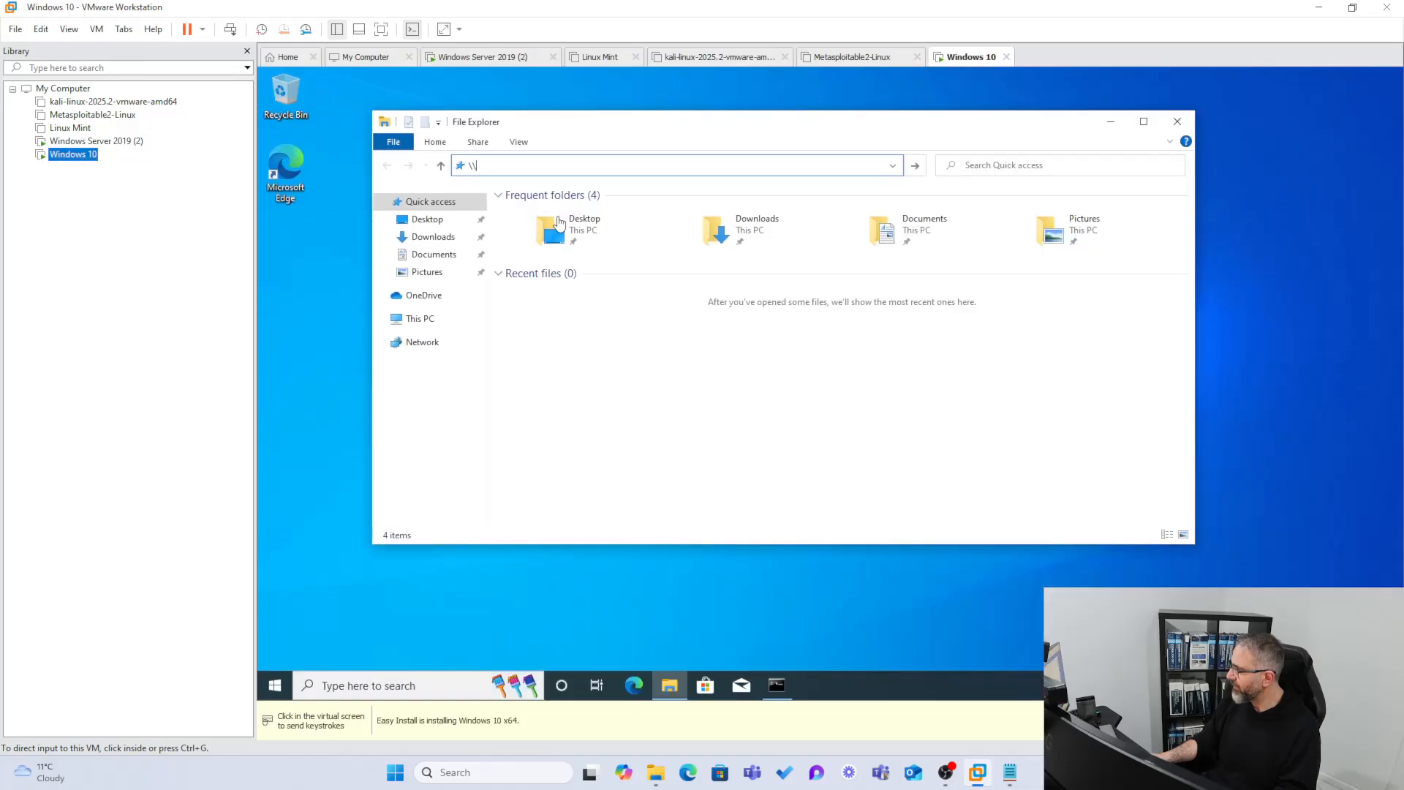
{"action": "left_click", "coordinate": [543, 164]}
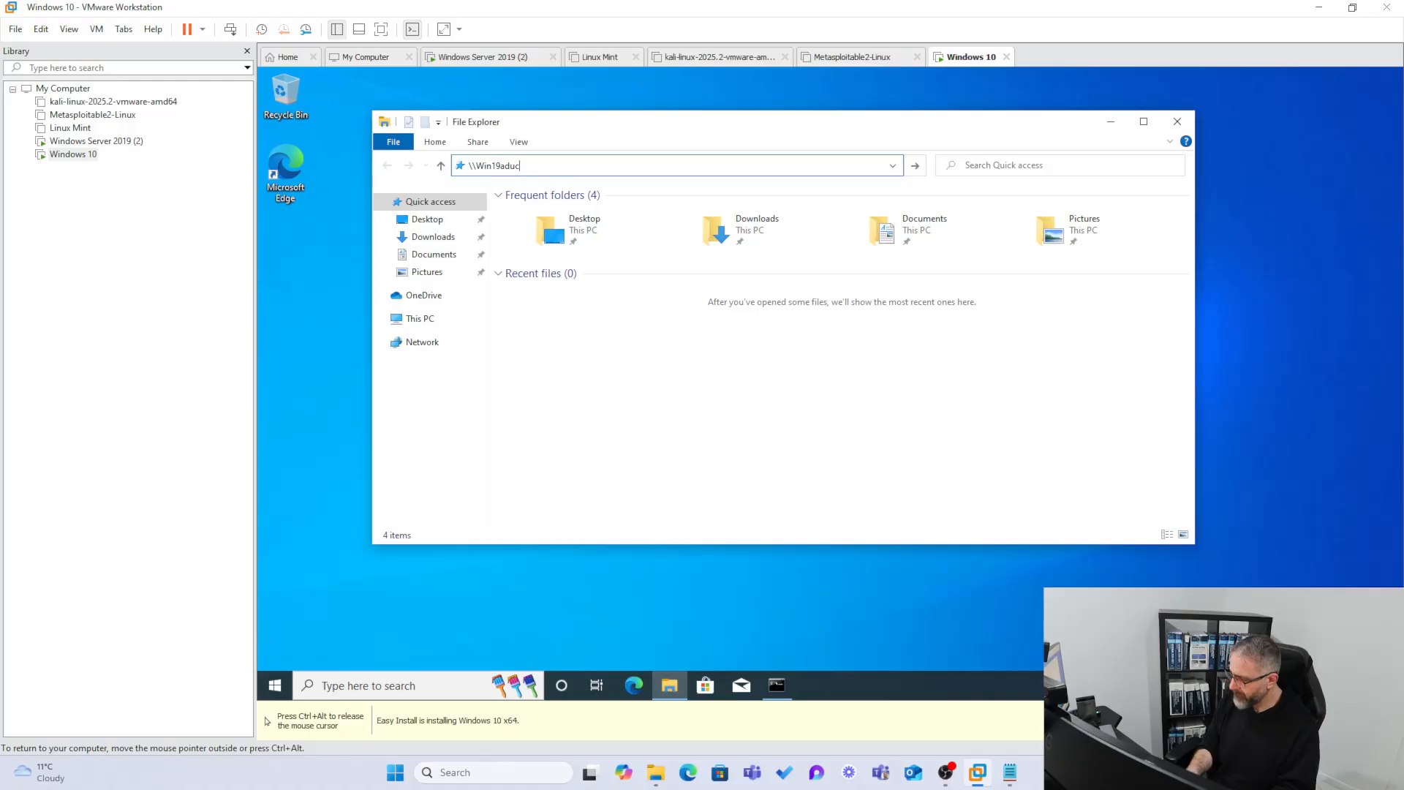
{"action": "type", "text": "Win19aduc\\"}
{"action": "key", "text": "Return"}
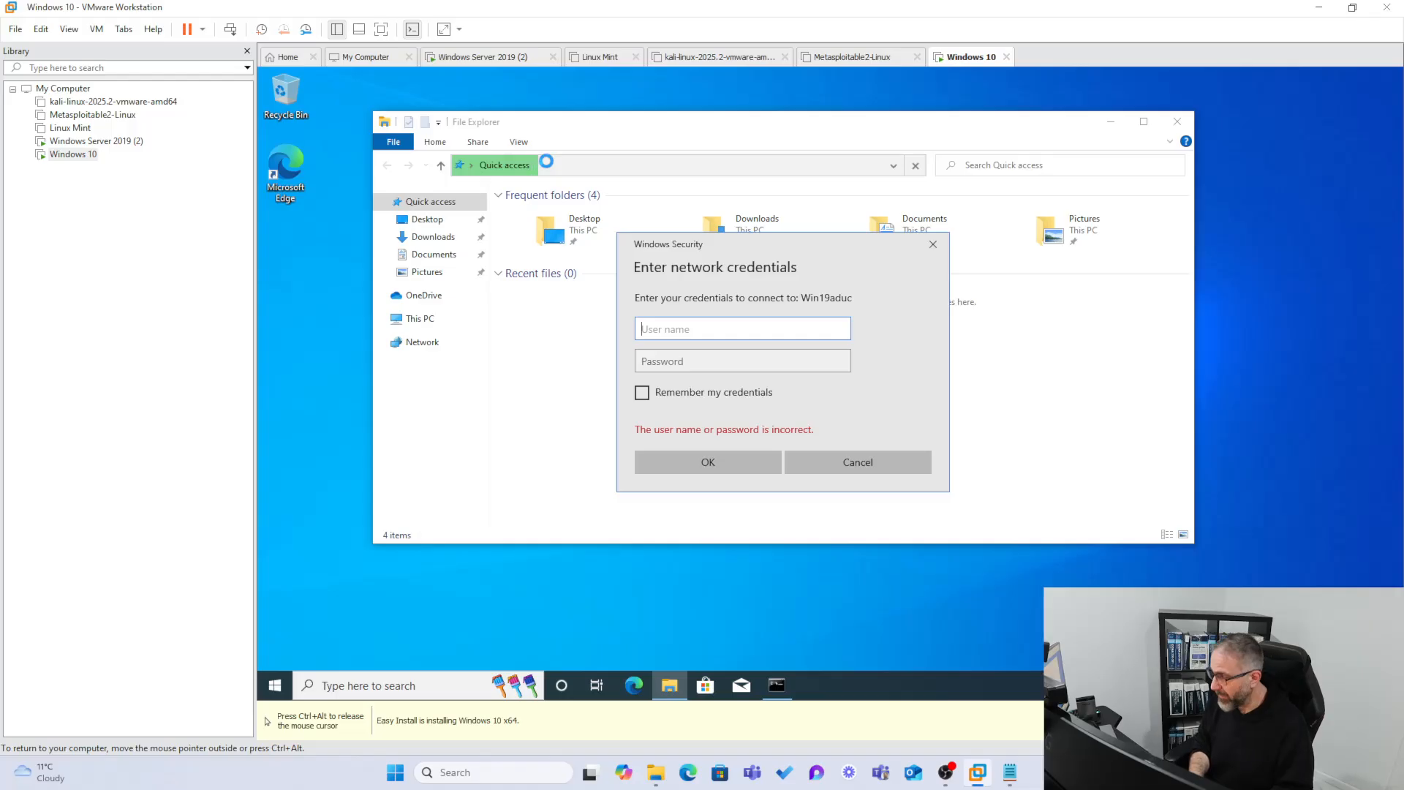
Sign in to Win19aduc in Windows Security with the user name and account password.
{"action": "type", "text": "harry"}
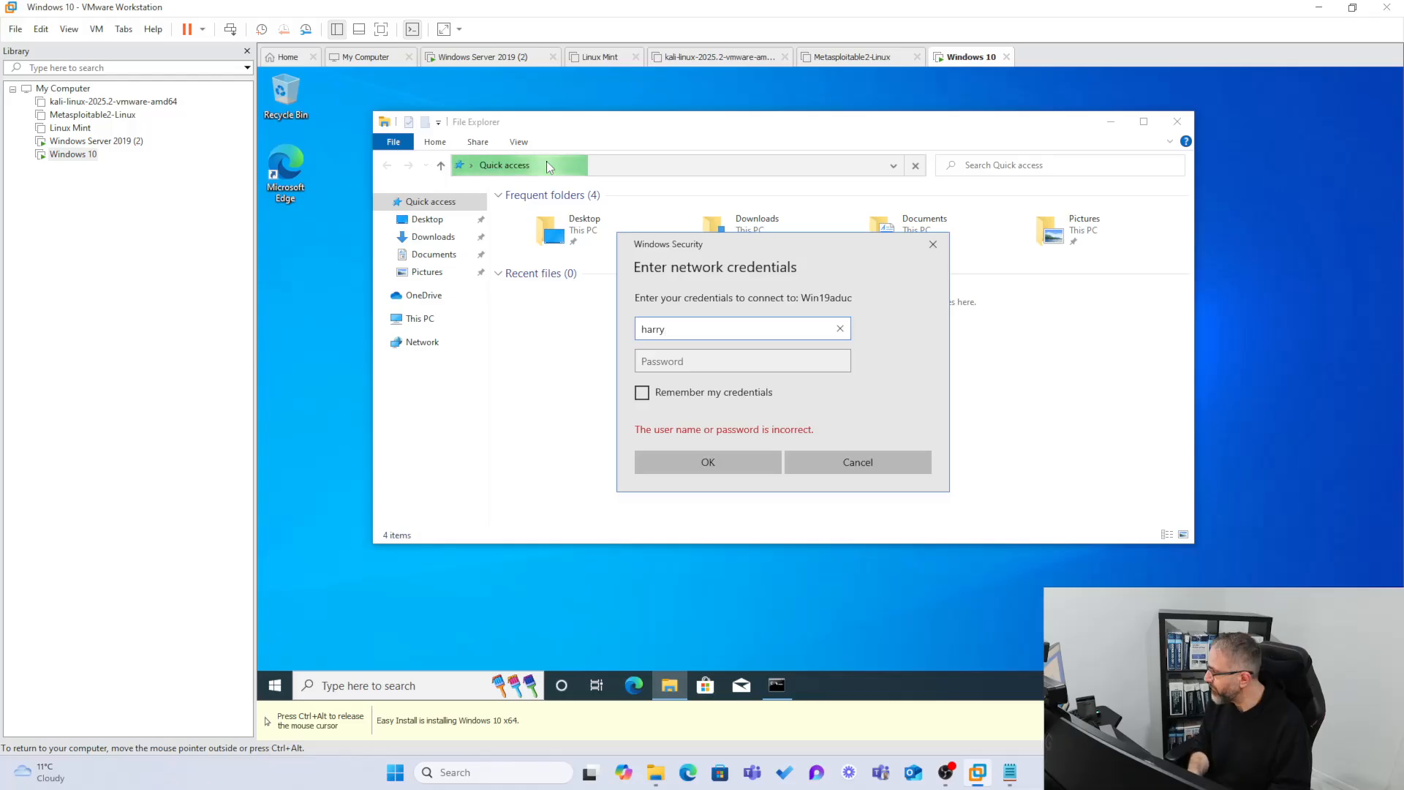
{"action": "key", "text": "Tab"}
{"action": "type", "text": "P•••••••"}
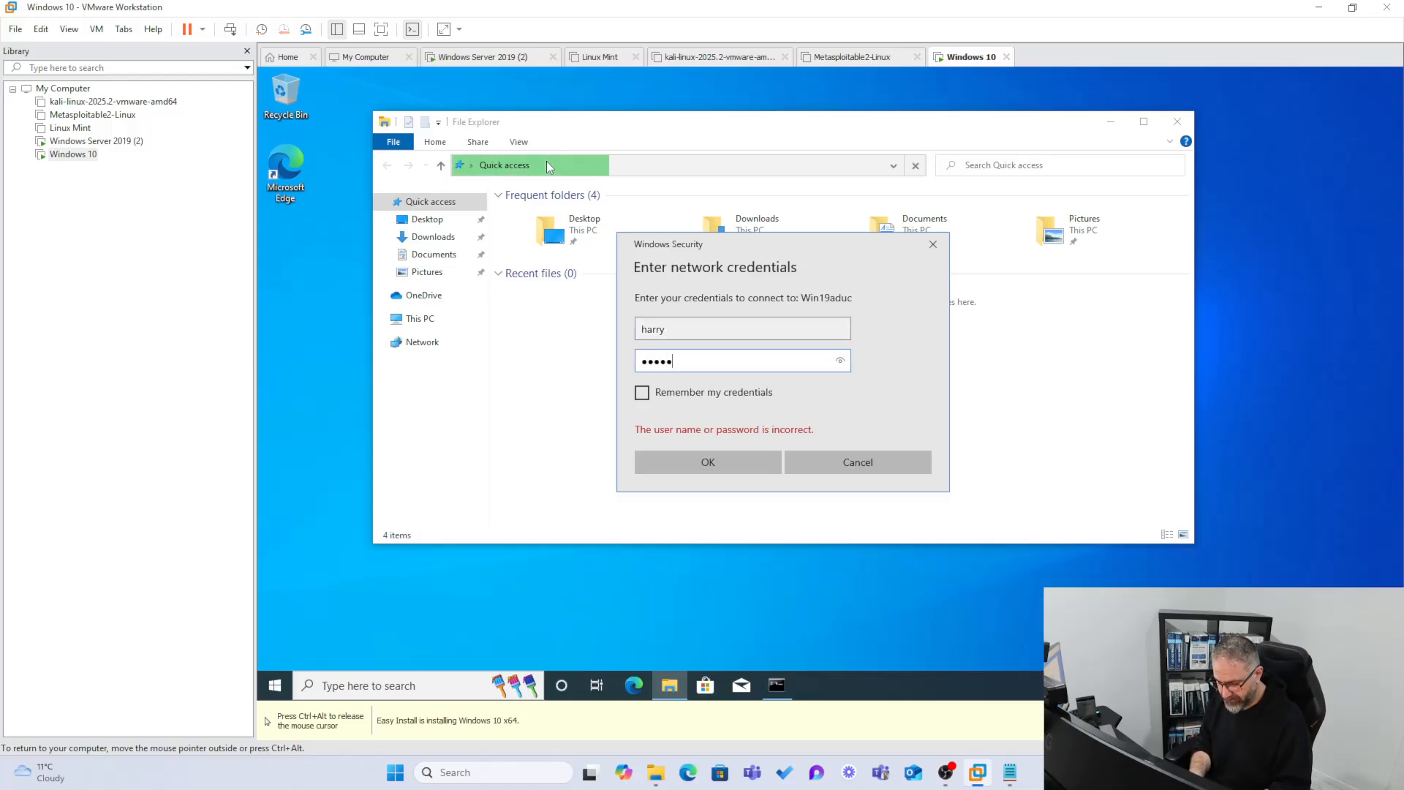
{"action": "key", "text": "BackSpace"}
{"action": "key", "text": "BackSpace"}
{"action": "key", "text": "BackSpace"}
{"action": "key", "text": "BackSpace"}
{"action": "key", "text": "BackSpace"}
{"action": "key", "text": "BackSpace"}
{"action": "key", "text": "BackSpace"}
{"action": "key", "text": "BackSpace"}
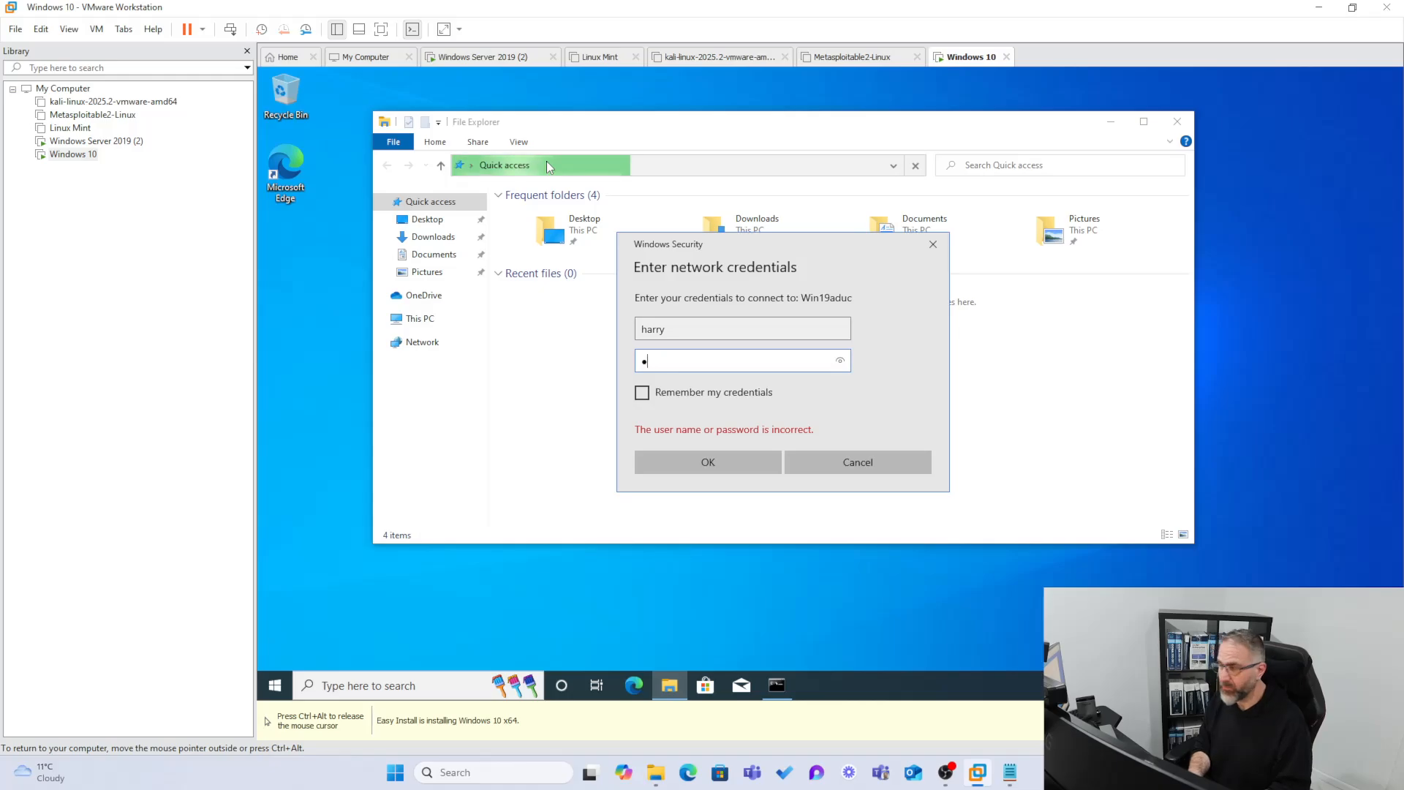
{"action": "type", "text": "••••••••••"}
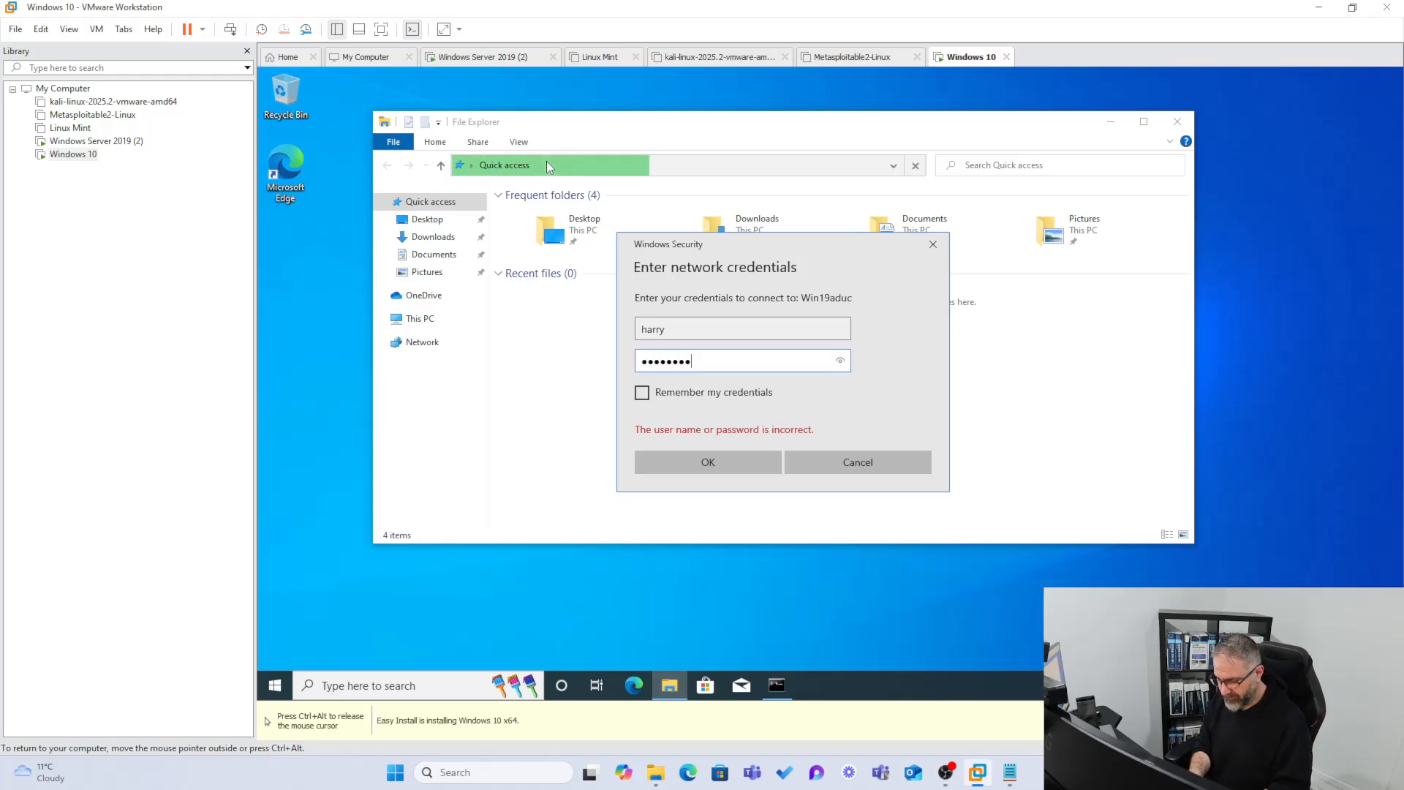
{"action": "key", "text": "Return"}
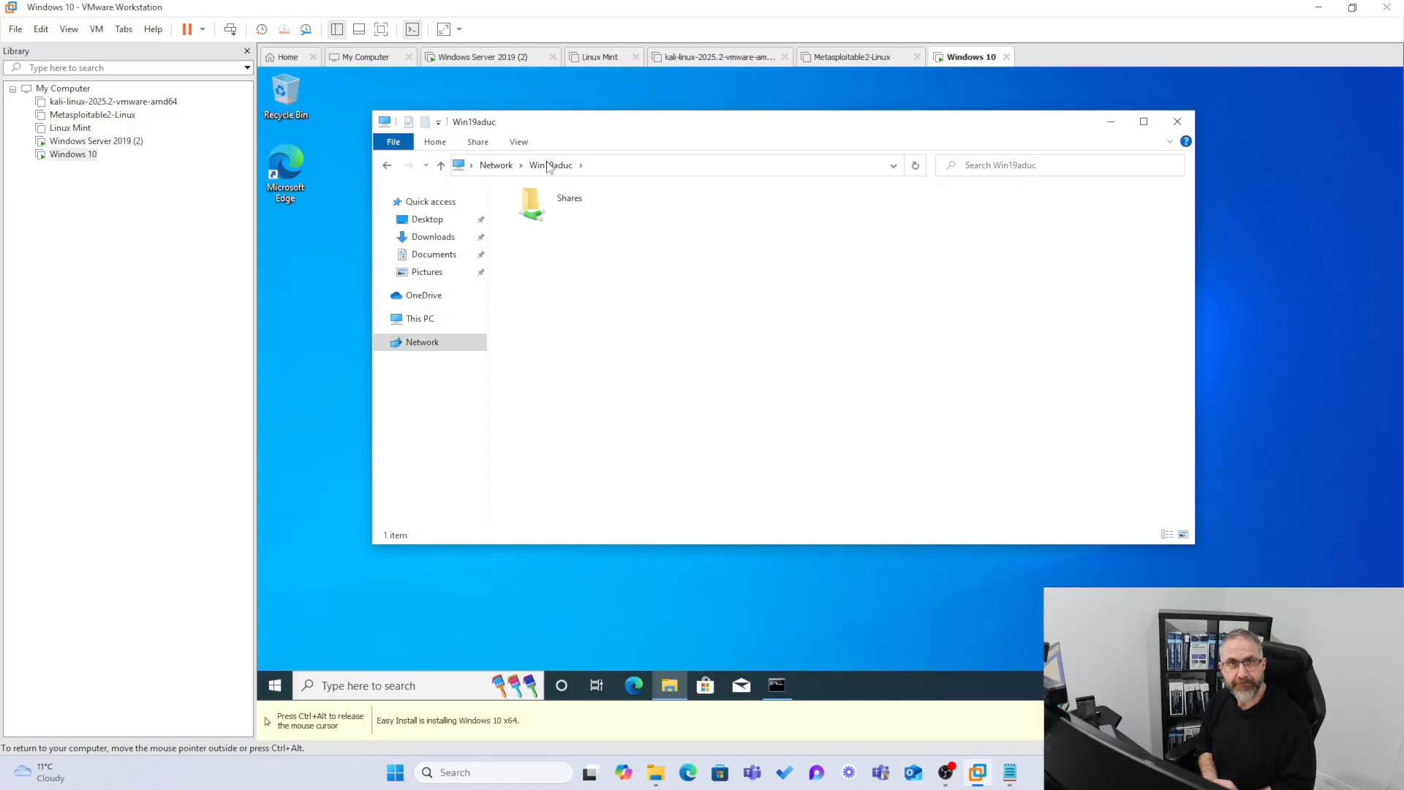
Open the server's Shares folder listing TestingFile, going up once and reopening it, then start a search.
{"action": "double_click", "coordinate": [546, 208]}
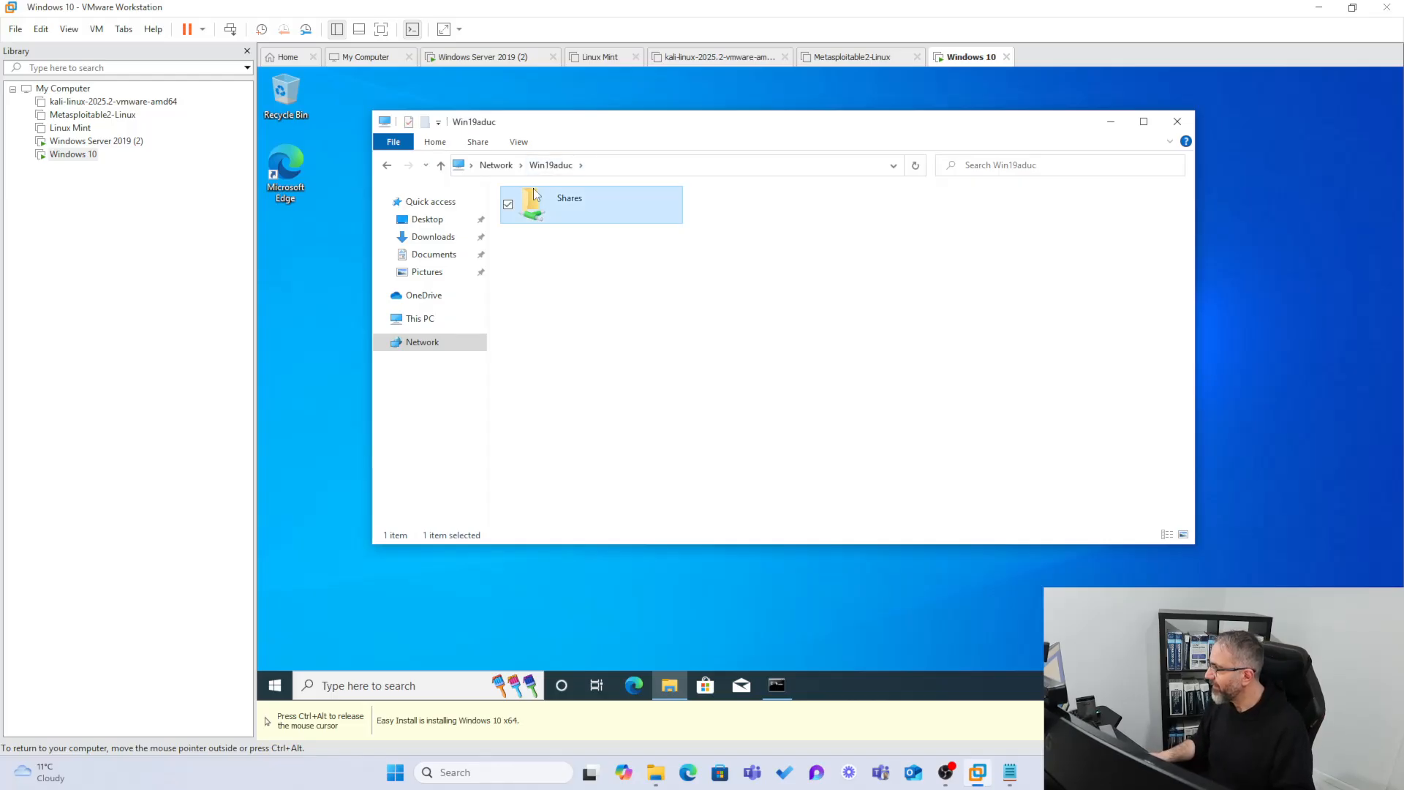
{"action": "left_click", "coordinate": [441, 166]}
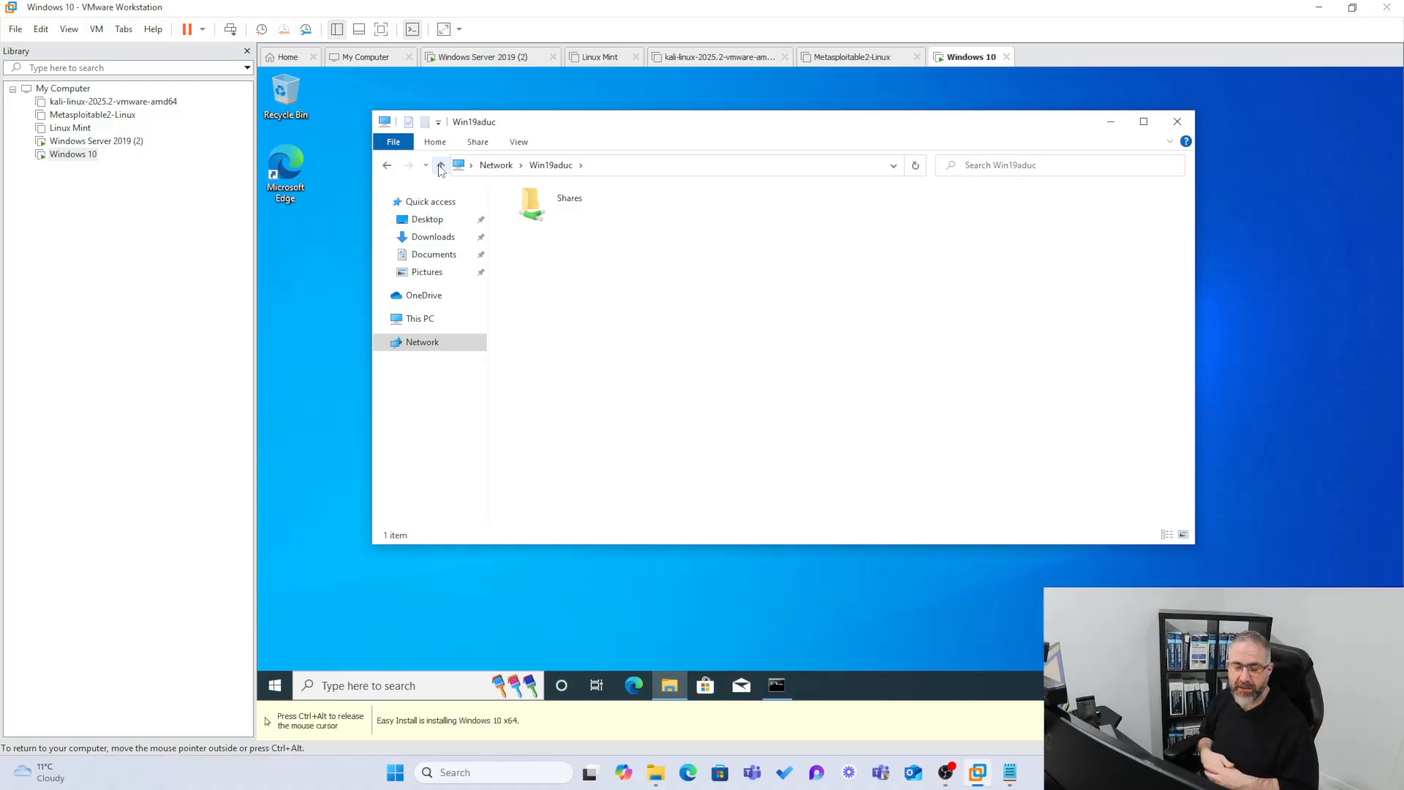
{"action": "double_click", "coordinate": [541, 197]}
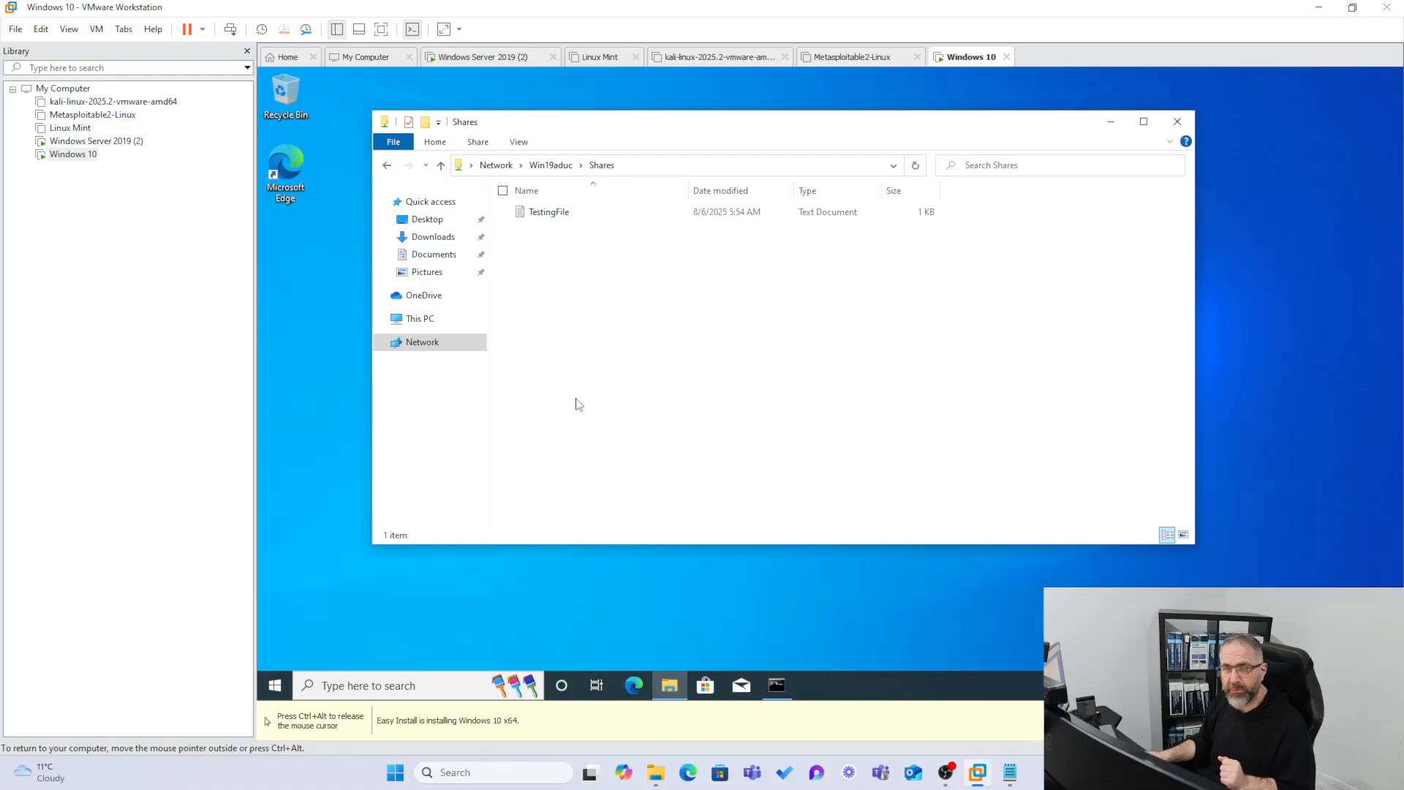
{"action": "left_click", "coordinate": [439, 685]}
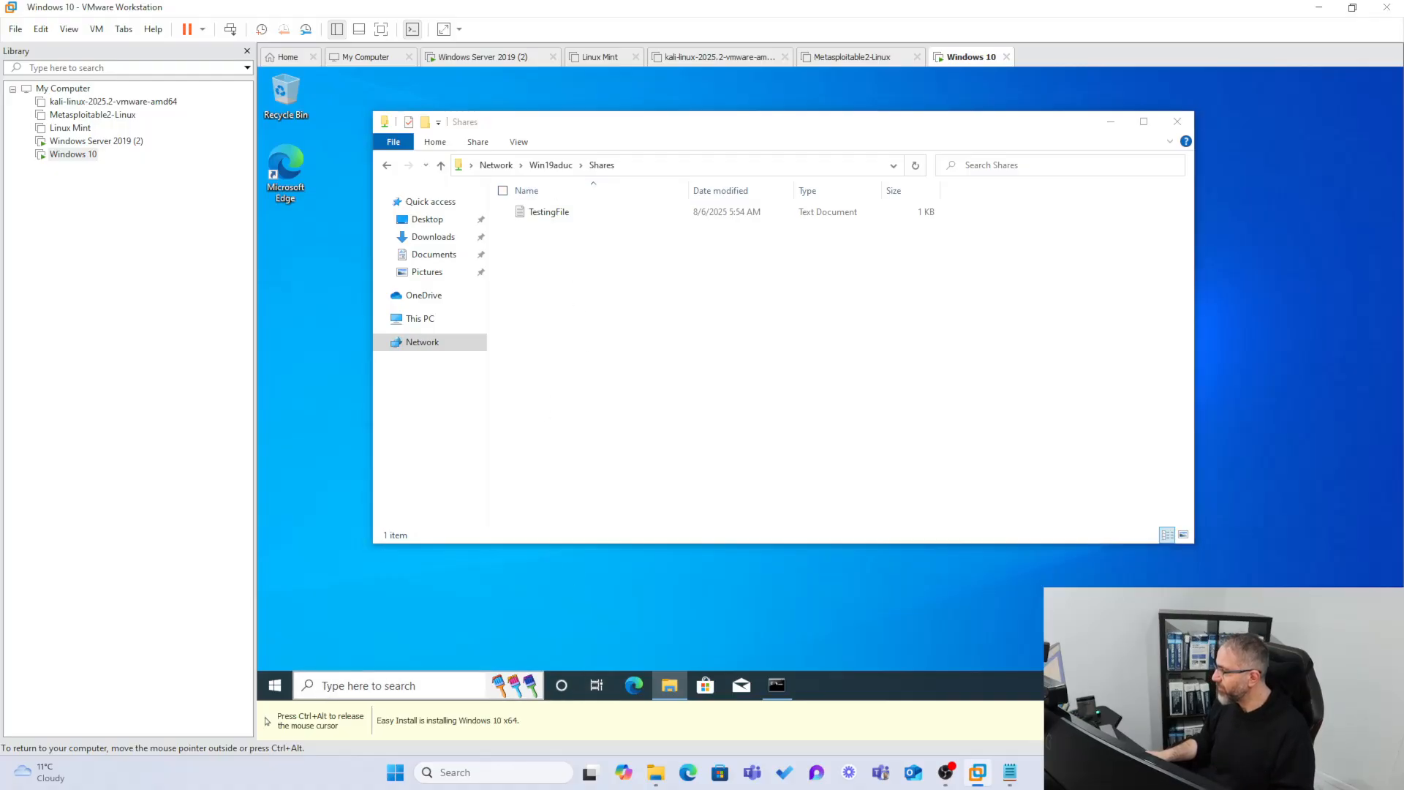
Launch Paint via search and draw a freehand cat with head, eyes, whiskers, body, tail and ears.
{"action": "type", "text": "paint"}
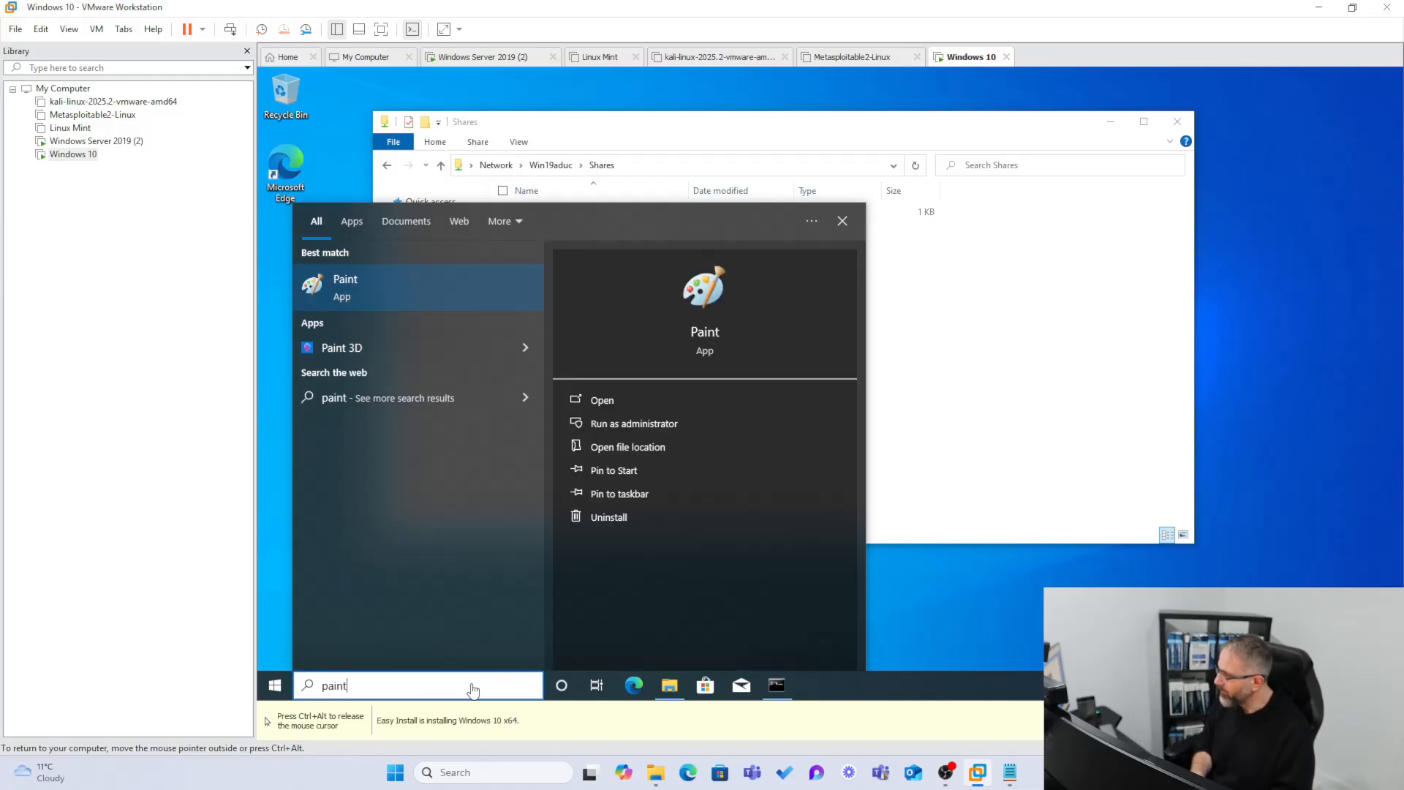
{"action": "key", "text": "Return"}
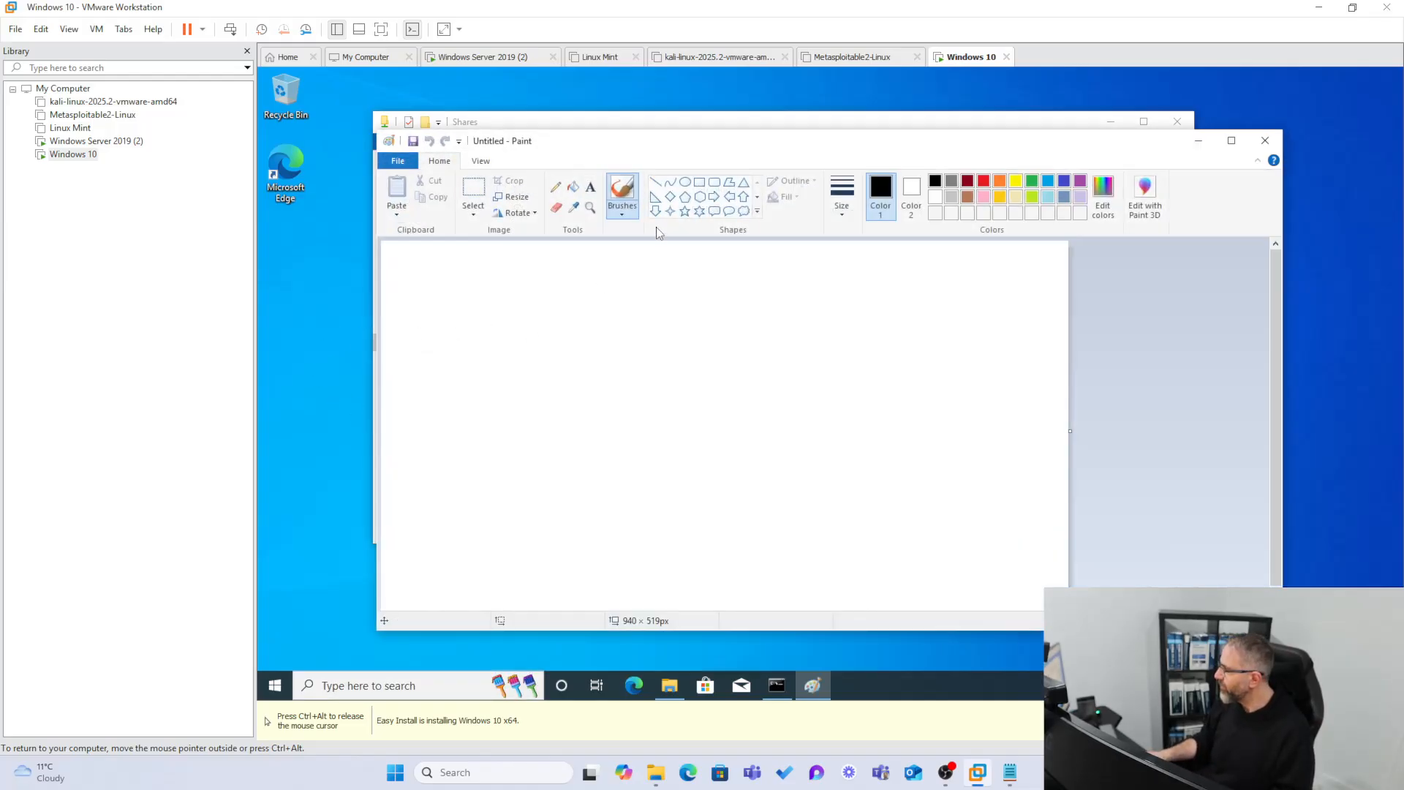
{"action": "mouse_move", "coordinate": [566, 298]}
{"action": "left_mouse_down"}
{"action": "mouse_move", "coordinate": [540, 321]}
{"action": "mouse_move", "coordinate": [577, 297]}
{"action": "mouse_move", "coordinate": [614, 330]}
{"action": "mouse_move", "coordinate": [622, 302]}
{"action": "mouse_move", "coordinate": [589, 395]}
{"action": "mouse_move", "coordinate": [612, 301]}
{"action": "left_mouse_up"}
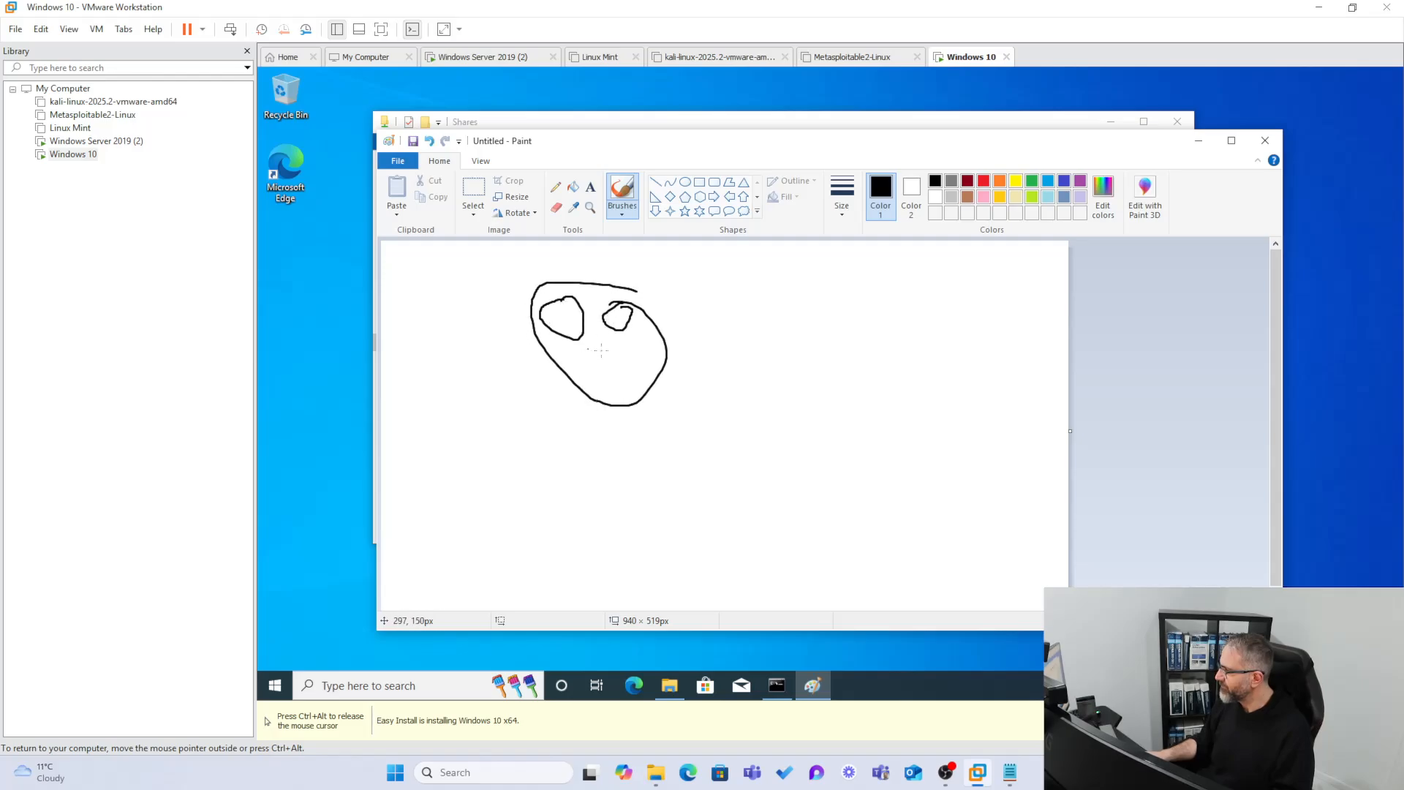
{"action": "mouse_move", "coordinate": [610, 362]}
{"action": "left_mouse_down"}
{"action": "mouse_move", "coordinate": [695, 329]}
{"action": "mouse_move", "coordinate": [683, 391]}
{"action": "mouse_move", "coordinate": [498, 352]}
{"action": "mouse_move", "coordinate": [545, 384]}
{"action": "left_mouse_up"}
{"action": "mouse_move", "coordinate": [557, 311]}
{"action": "left_mouse_down"}
{"action": "mouse_move", "coordinate": [562, 331]}
{"action": "mouse_move", "coordinate": [559, 308]}
{"action": "mouse_move", "coordinate": [620, 307]}
{"action": "left_mouse_up"}
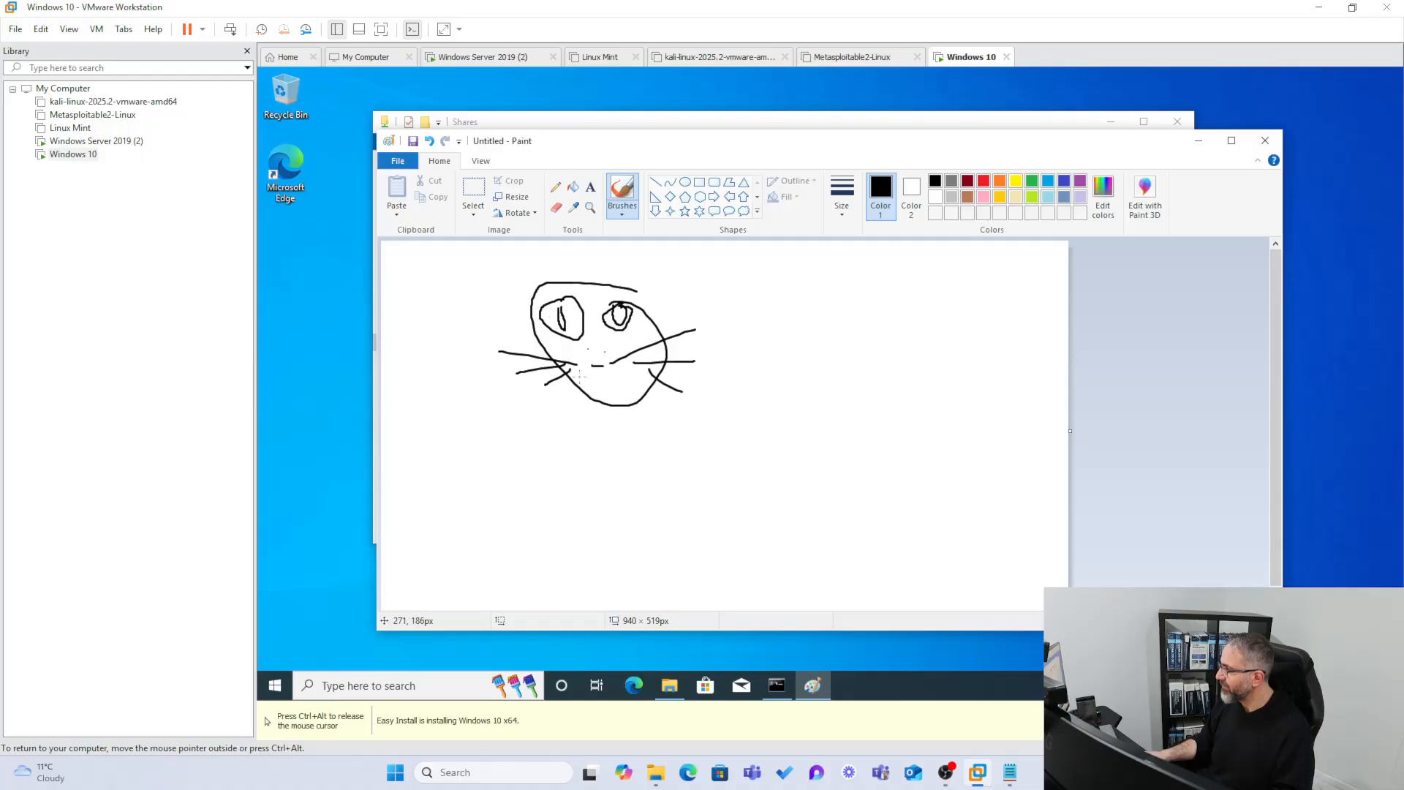
{"action": "mouse_move", "coordinate": [579, 367]}
{"action": "left_mouse_down"}
{"action": "mouse_move", "coordinate": [545, 374]}
{"action": "mouse_move", "coordinate": [418, 465]}
{"action": "left_mouse_up"}
{"action": "left_click_drag", "start_coordinate": [525, 542], "coordinate": [484, 483]}
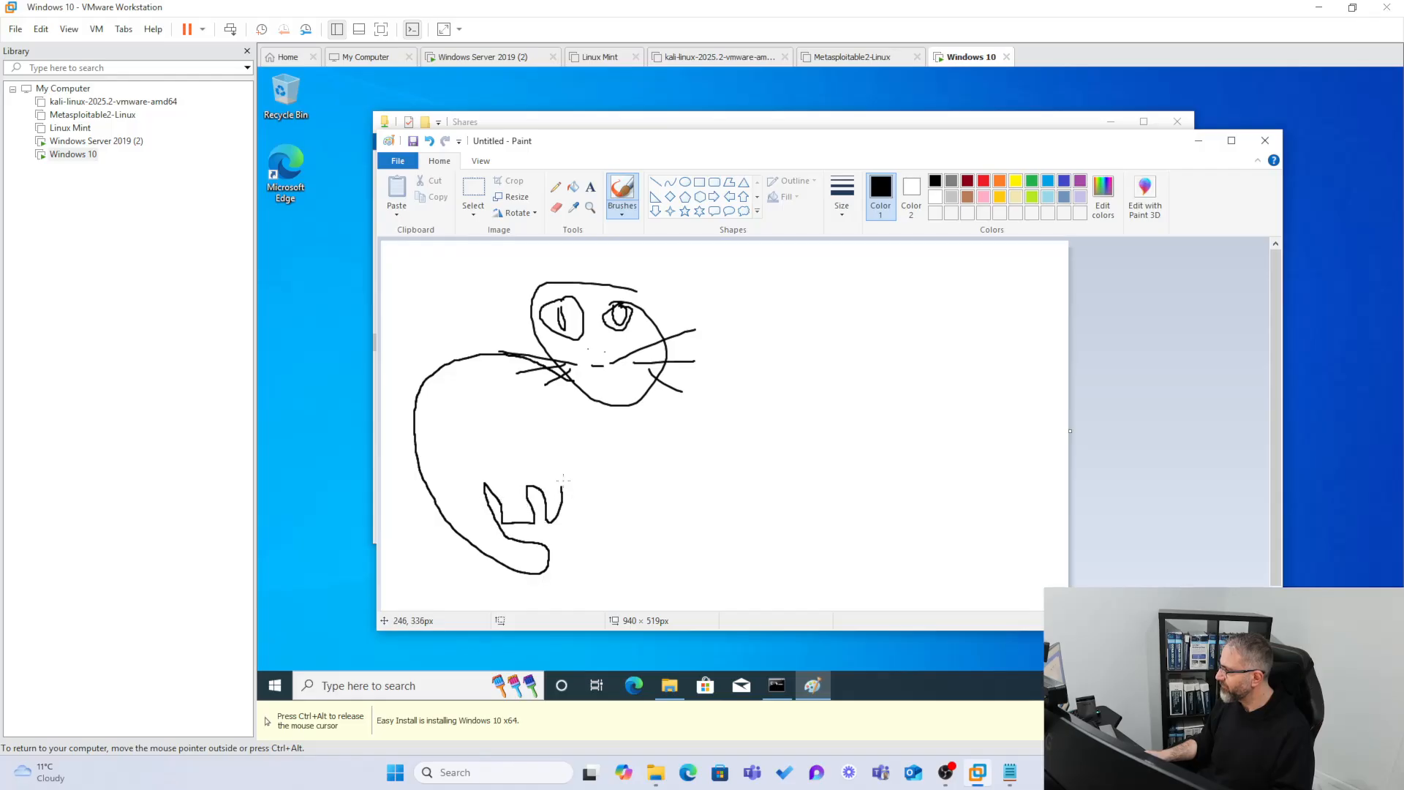
{"action": "mouse_move", "coordinate": [609, 475]}
{"action": "left_mouse_down"}
{"action": "mouse_move", "coordinate": [547, 400]}
{"action": "mouse_move", "coordinate": [599, 393]}
{"action": "left_mouse_up"}
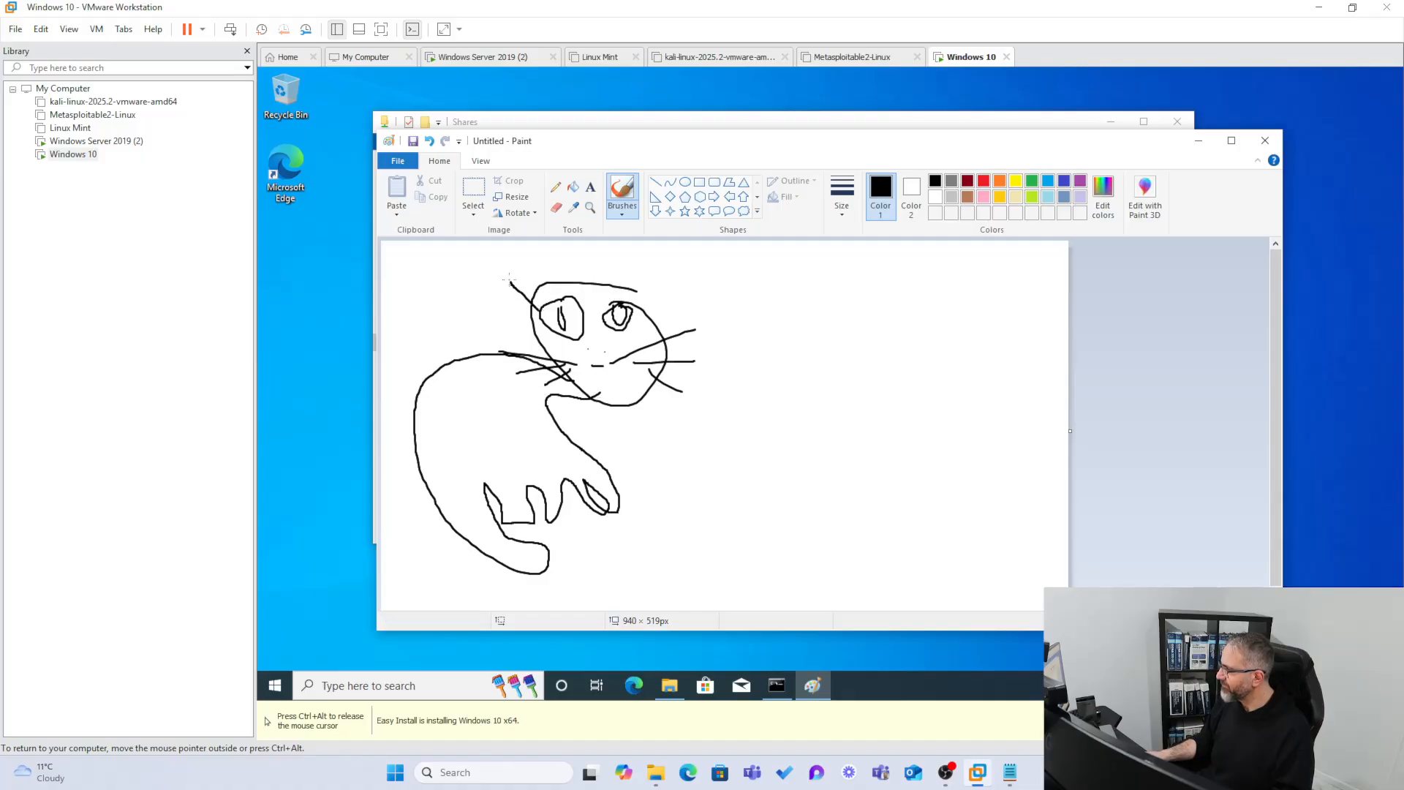
{"action": "left_click_drag", "start_coordinate": [523, 284], "coordinate": [606, 284]}
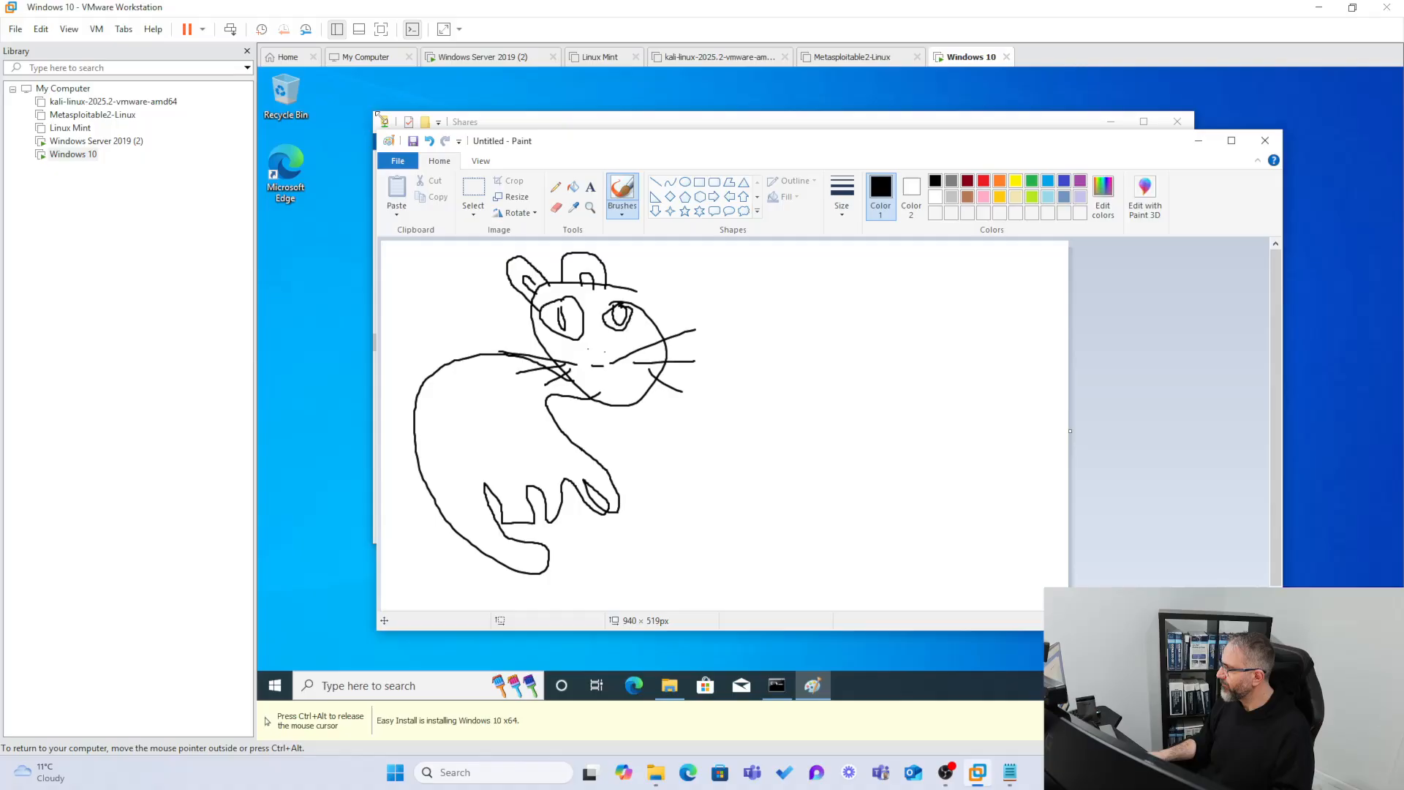
{"action": "left_click", "coordinate": [398, 161]}
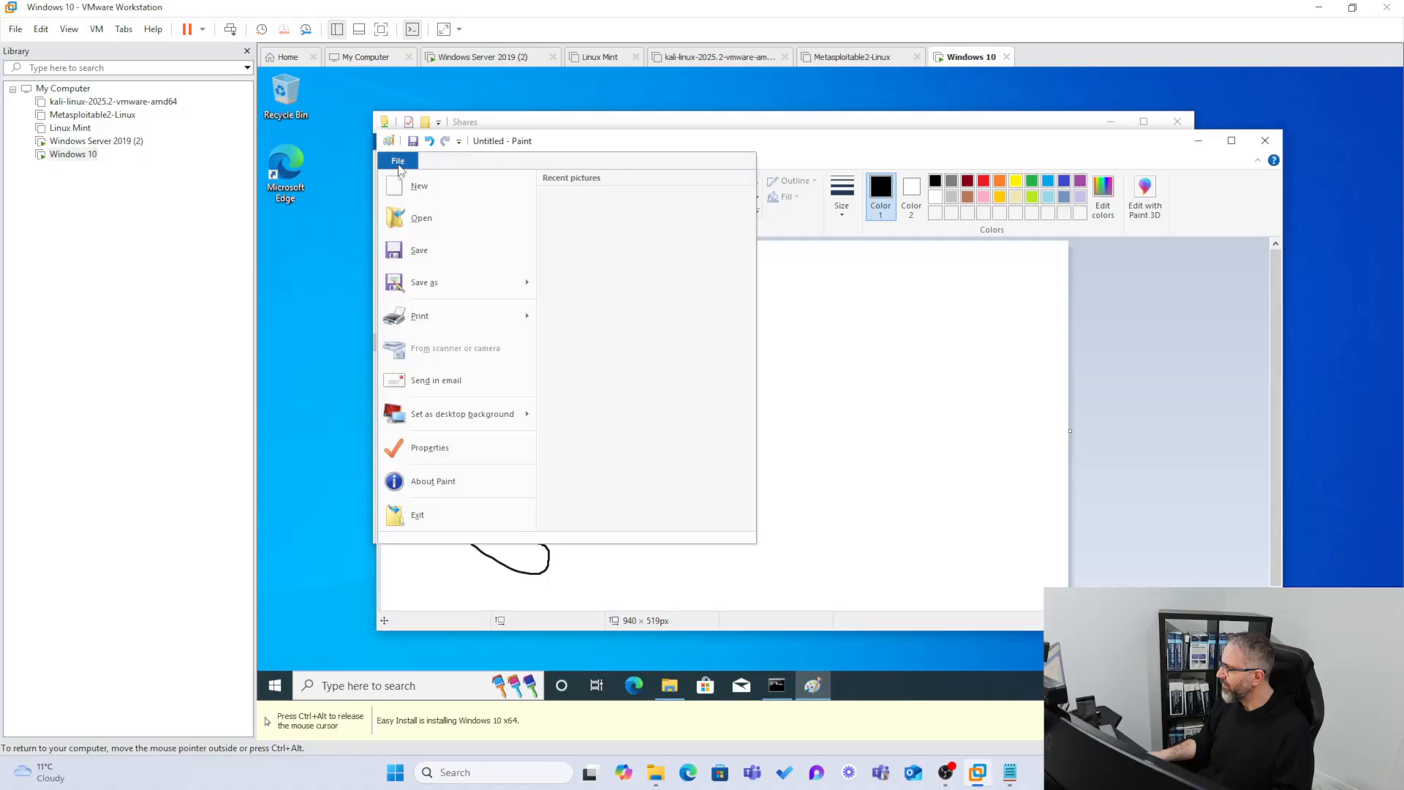
Open Save As for the cat drawing and browse to the Network location.
{"action": "left_click", "coordinate": [427, 284]}
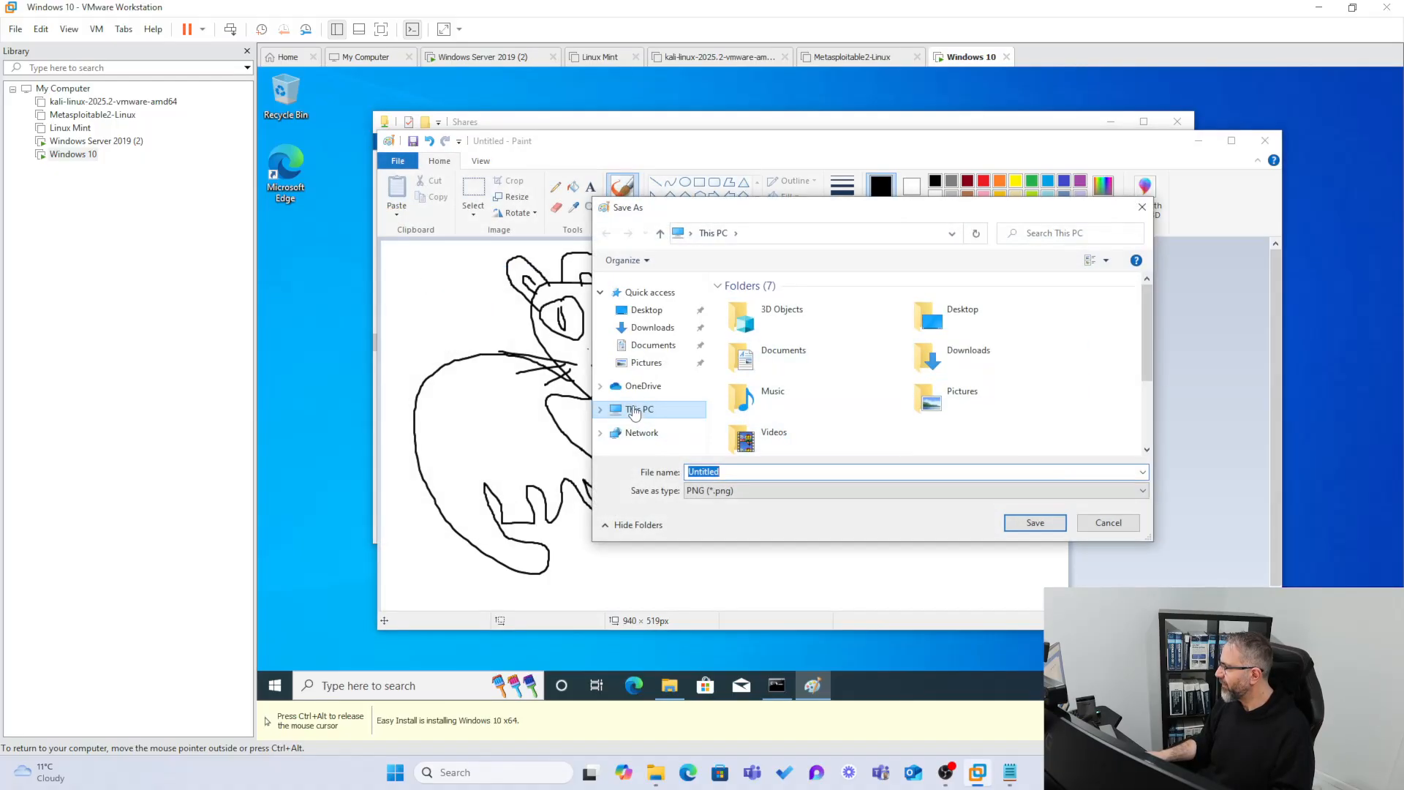
{"action": "left_click", "coordinate": [635, 411]}
{"action": "left_click", "coordinate": [600, 409]}
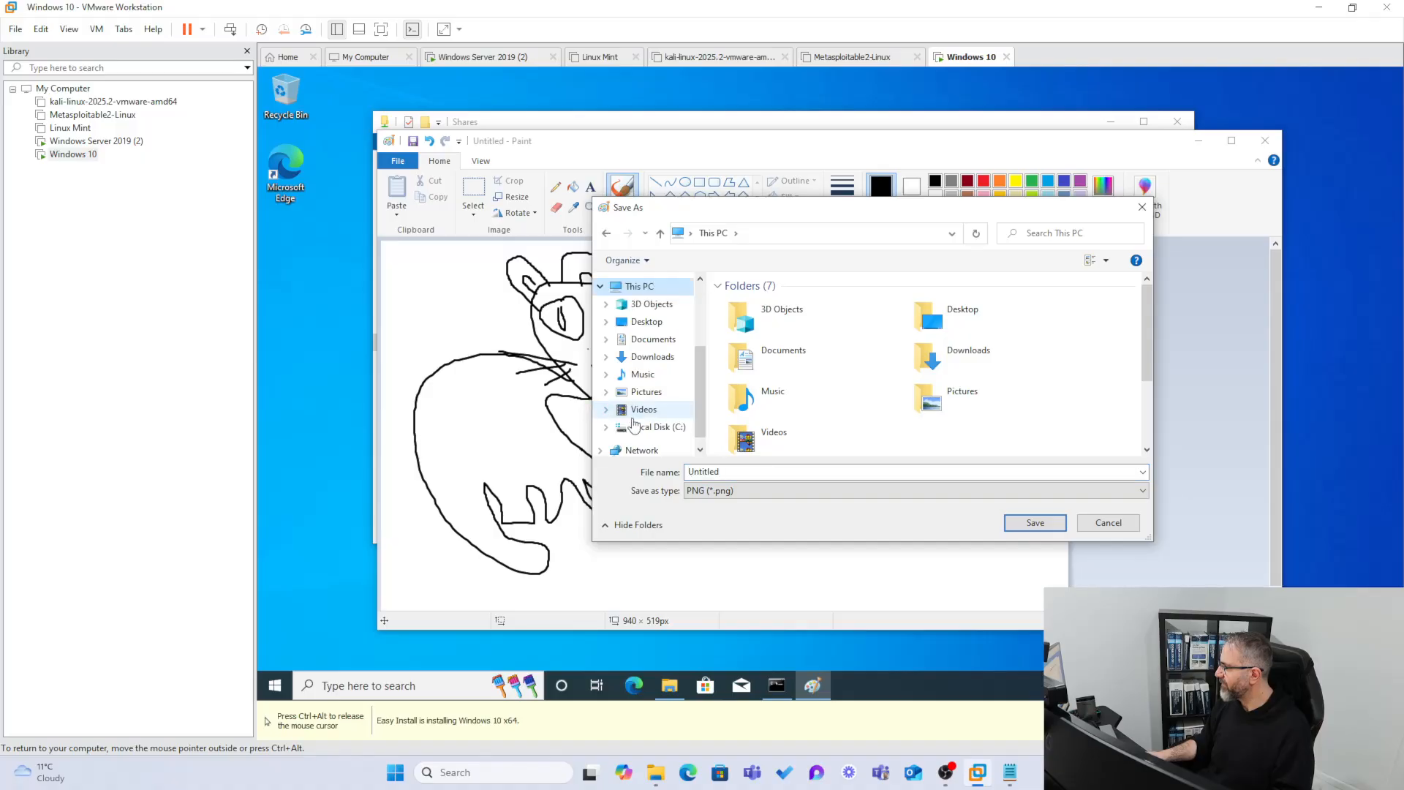
{"action": "left_click", "coordinate": [638, 426]}
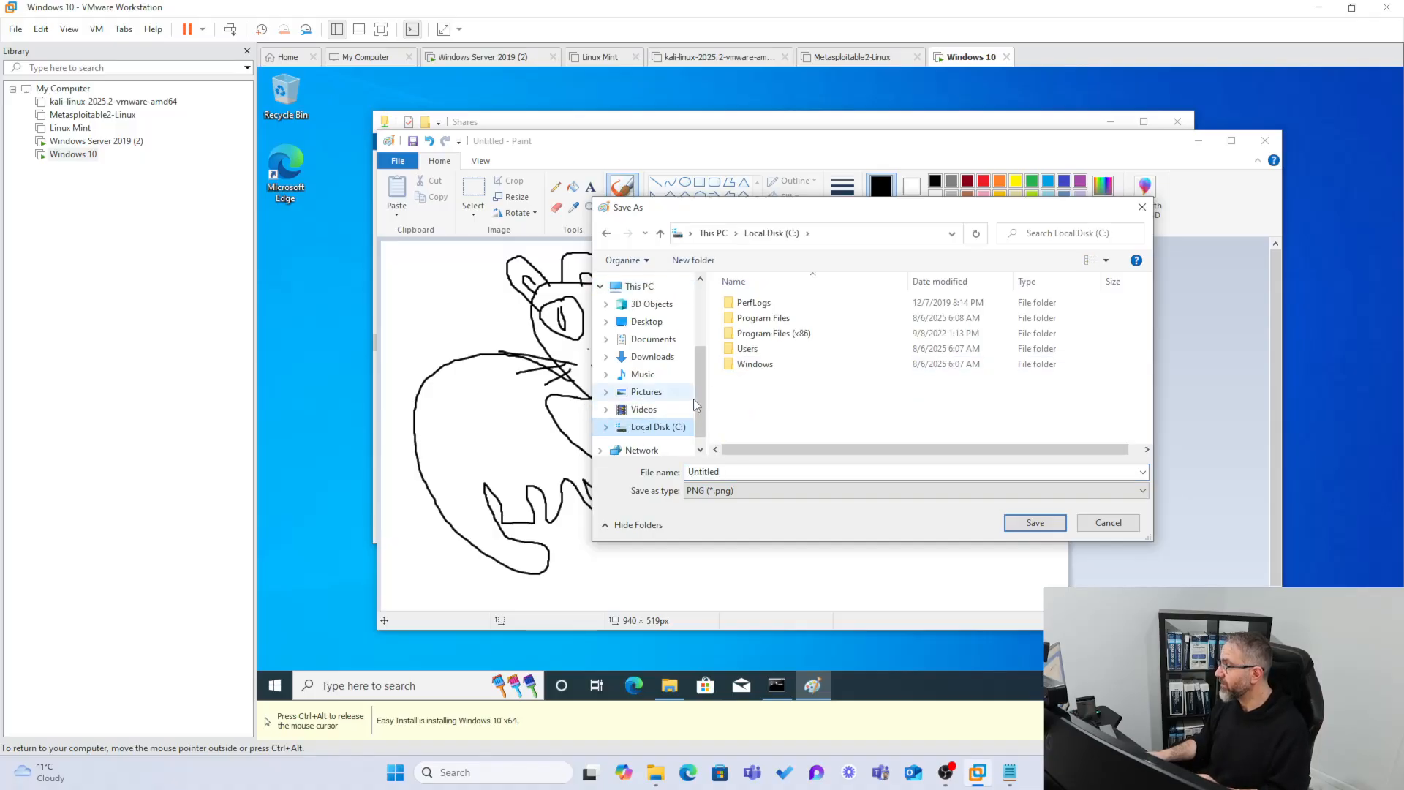
{"action": "scroll", "coordinate": [693, 398], "scroll_direction": "down", "scroll_amount": 1}
{"action": "left_click", "coordinate": [641, 430]}
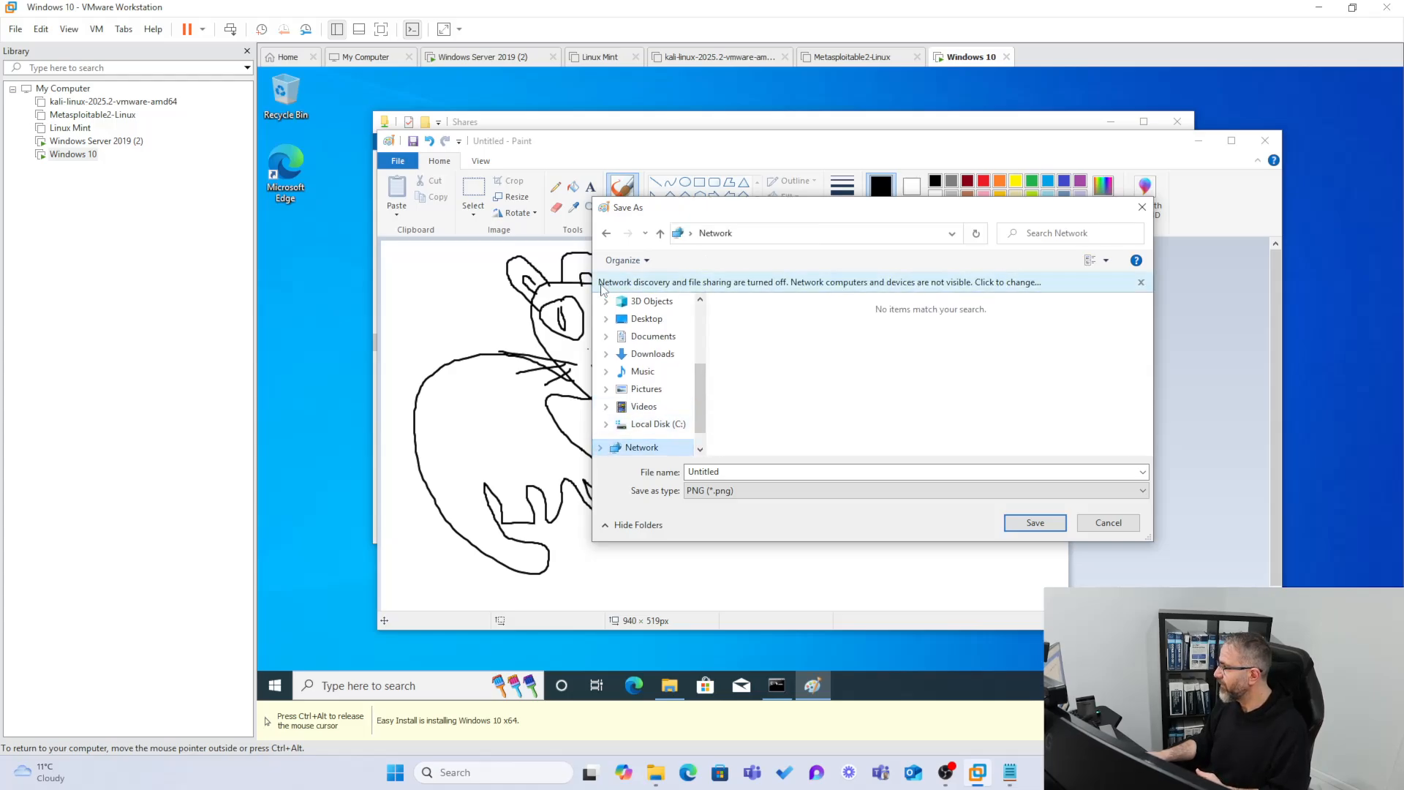
Turn on network discovery and file sharing so WIN19ADUC appears under Network.
{"action": "left_click", "coordinate": [699, 285]}
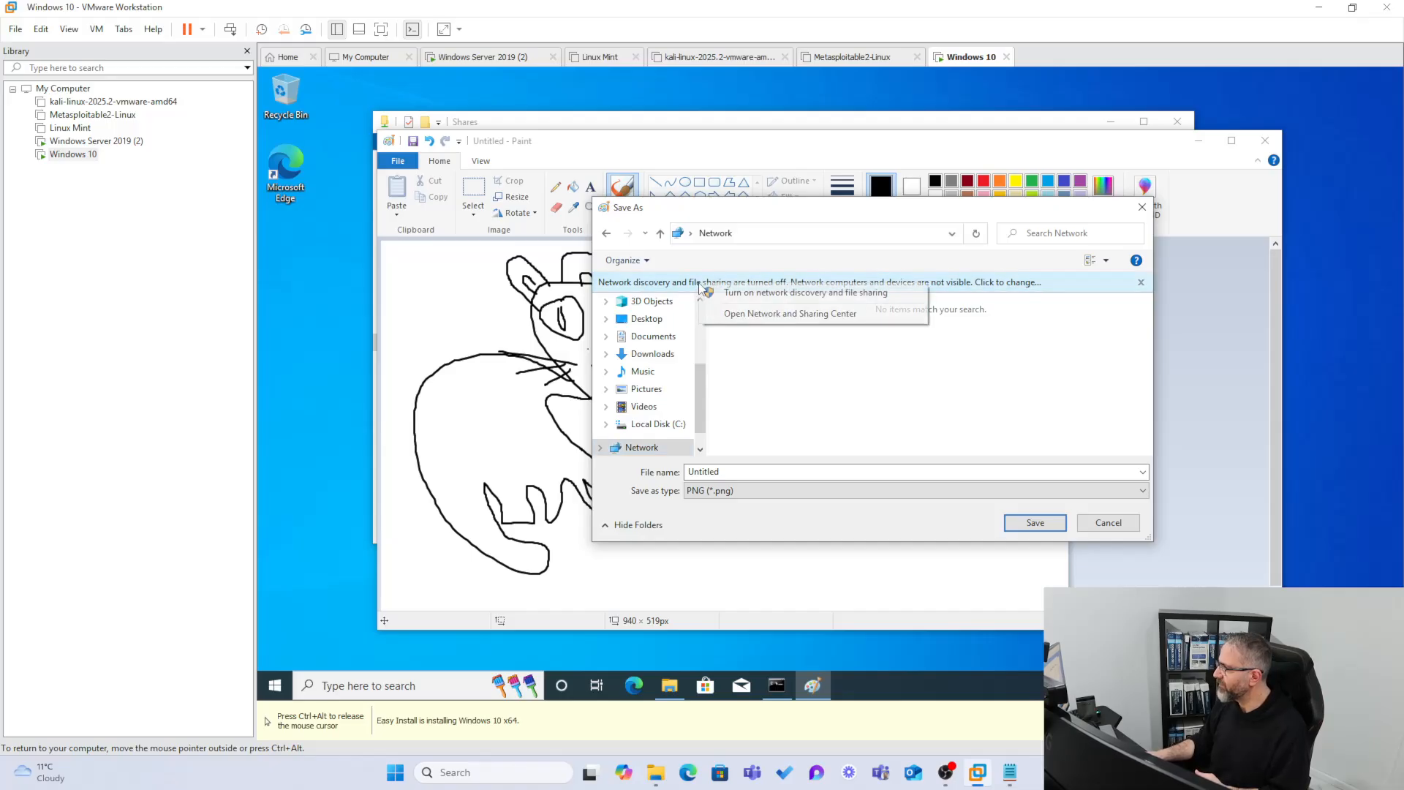
{"action": "left_click", "coordinate": [751, 293]}
{"action": "left_click", "coordinate": [775, 385]}
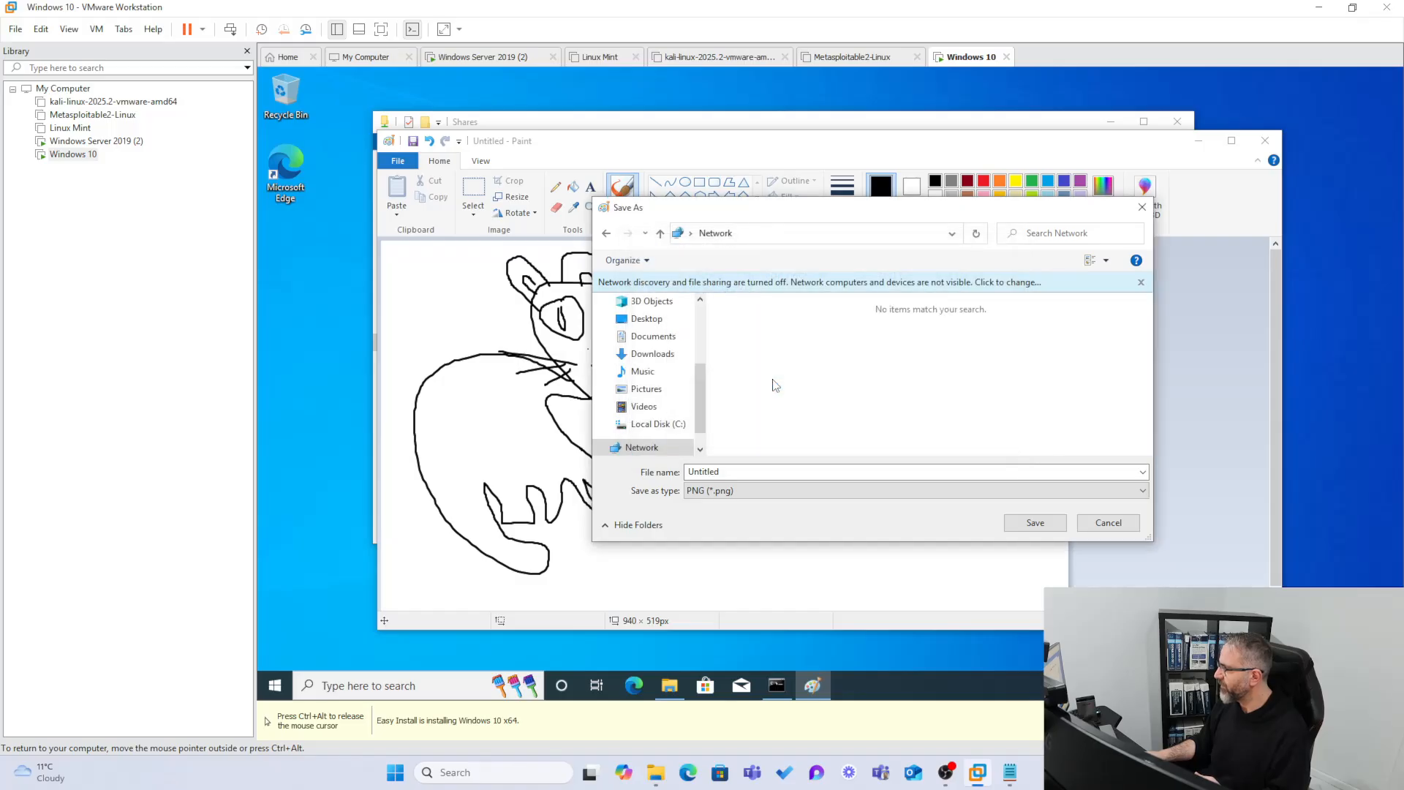
{"action": "left_click_drag", "start_coordinate": [748, 207], "coordinate": [621, 151]}
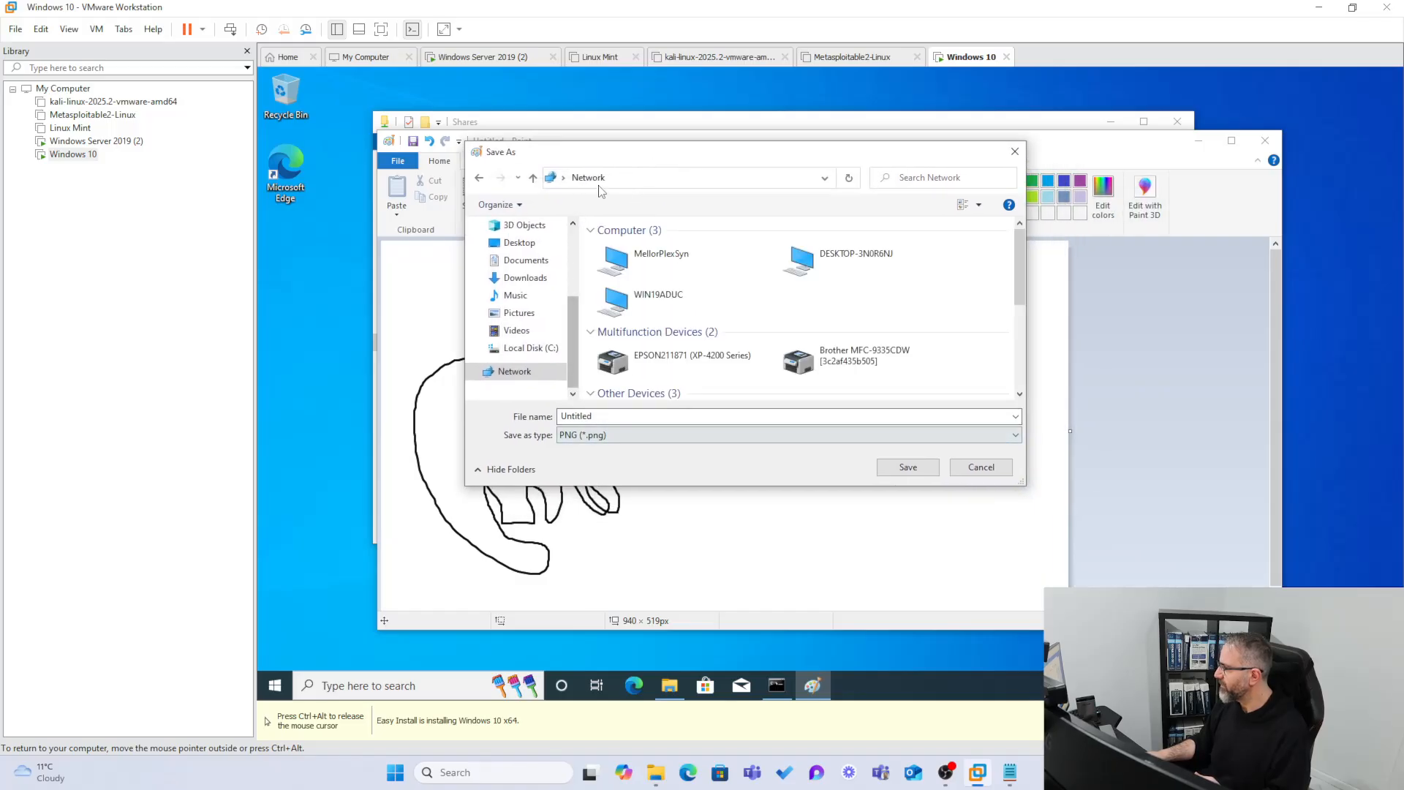
Open the WIN19ADUC computer and choose its Shares folder as the save location.
{"action": "left_click", "coordinate": [660, 307]}
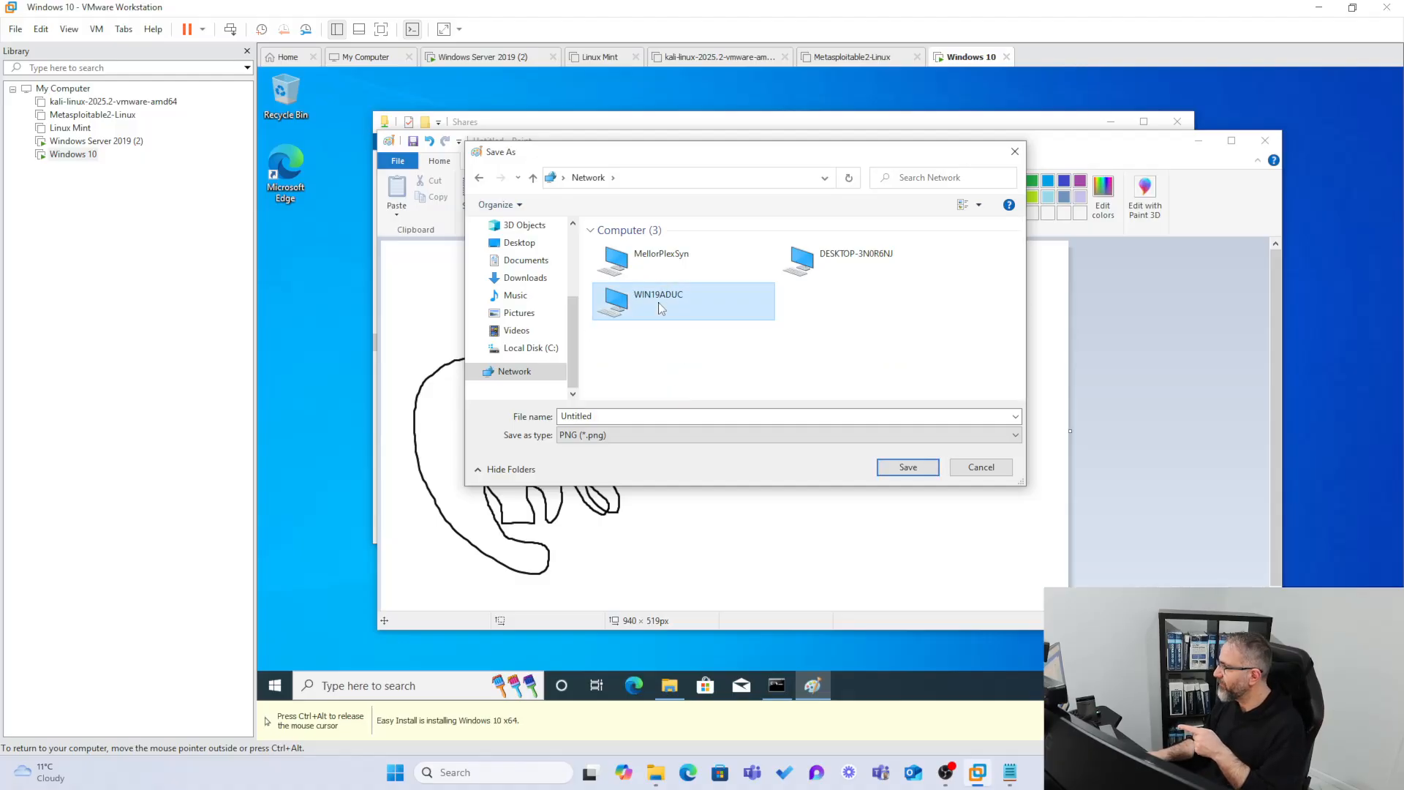
{"action": "double_click", "coordinate": [660, 307]}
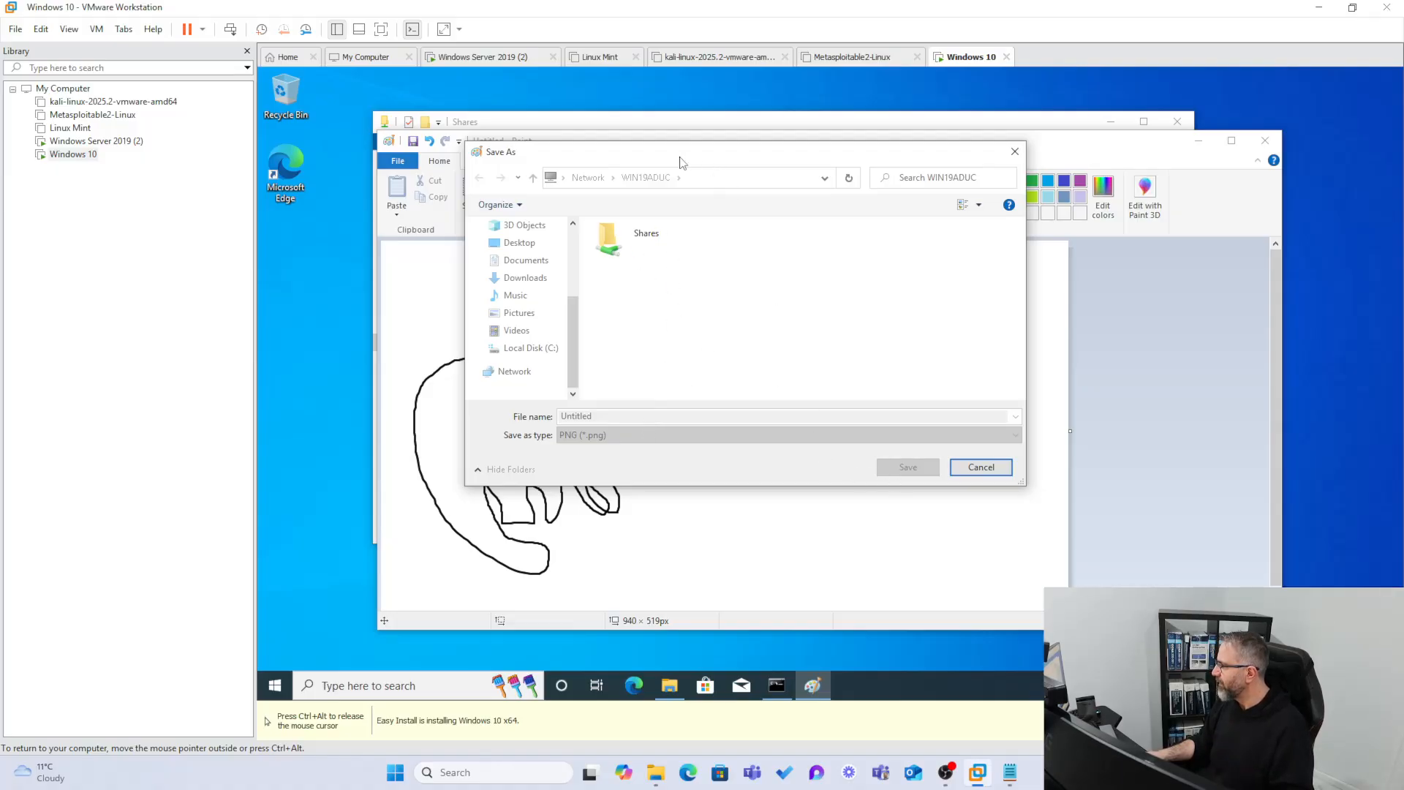
{"action": "left_click_drag", "start_coordinate": [644, 156], "coordinate": [610, 155]}
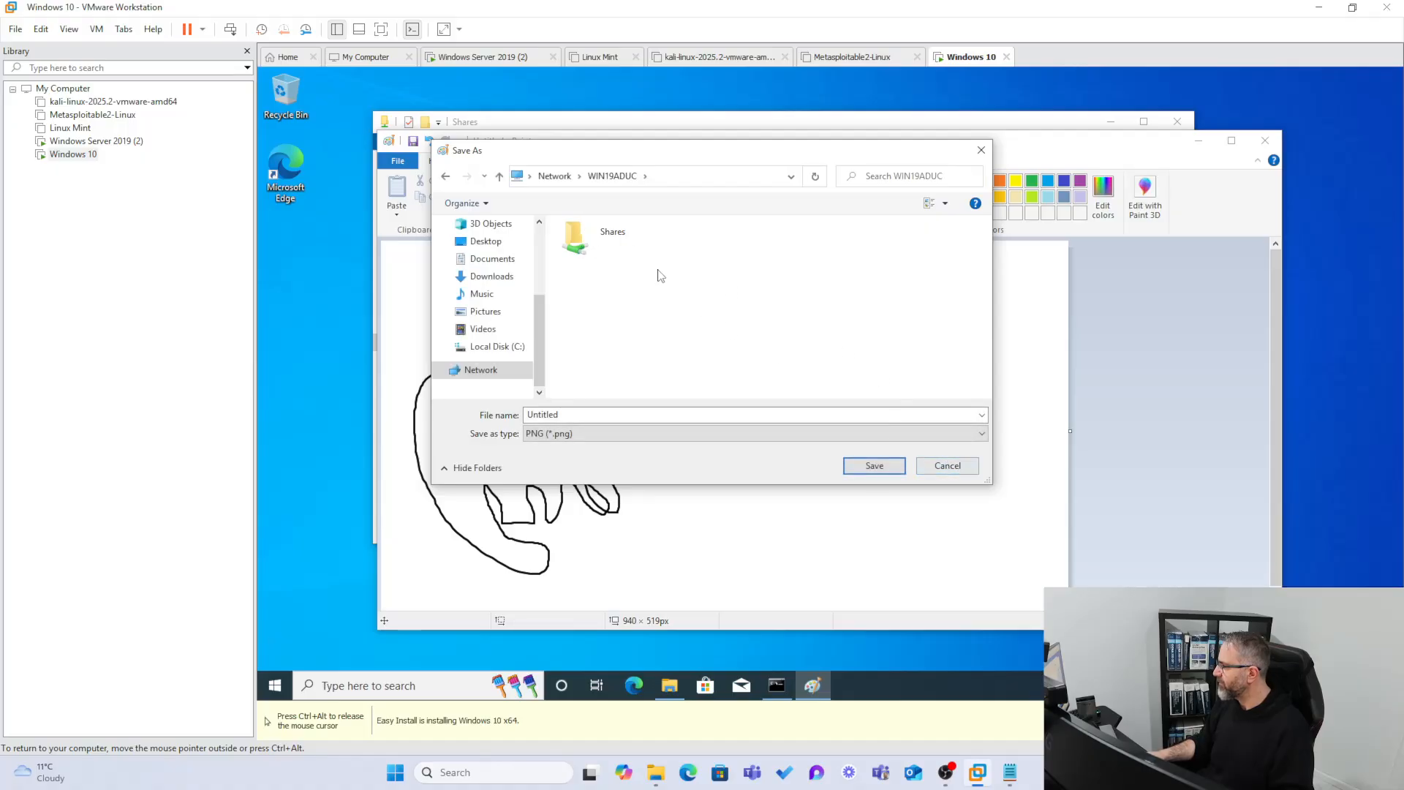
{"action": "left_click", "coordinate": [587, 230]}
{"action": "double_click", "coordinate": [587, 230]}
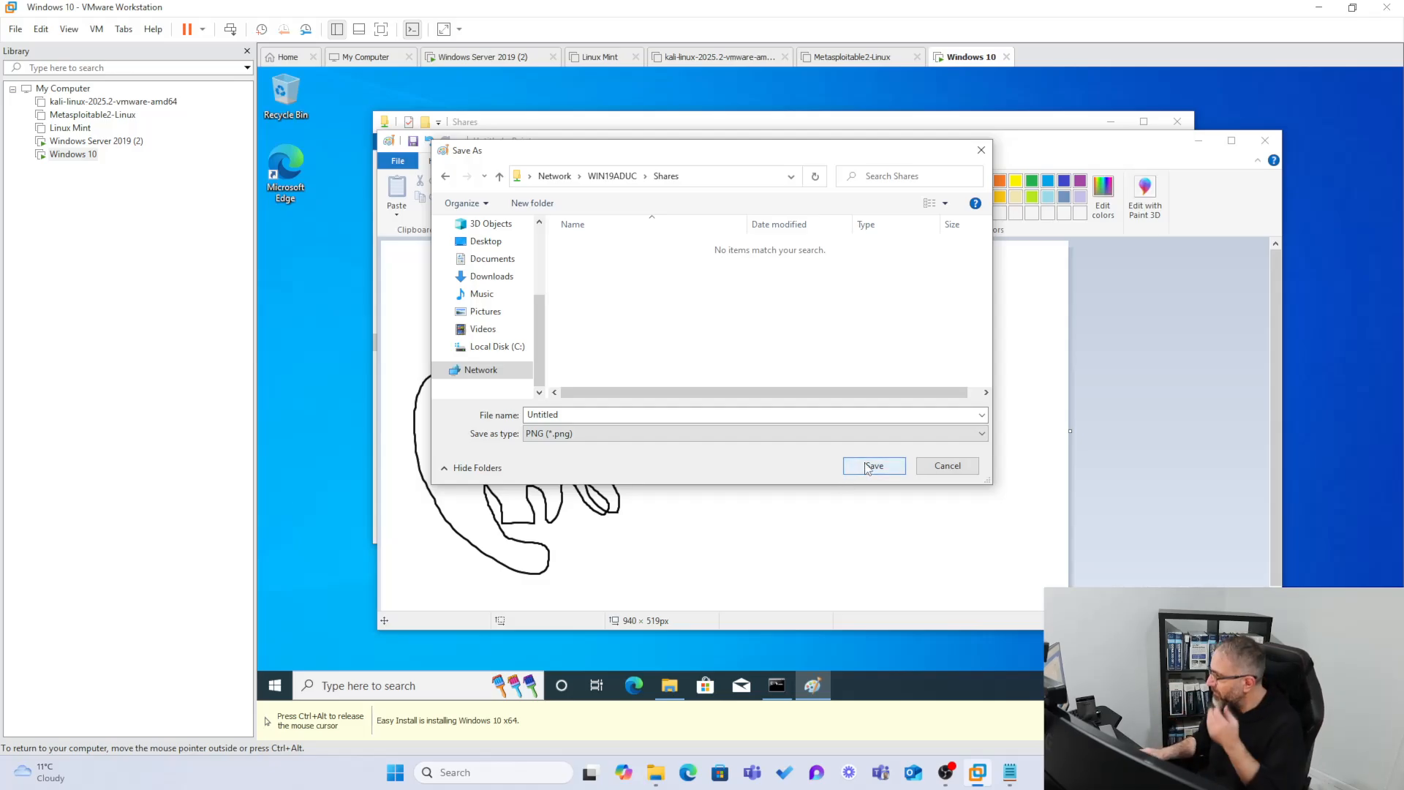
Name the file UglyCat and save it.
{"action": "left_click", "coordinate": [507, 404]}
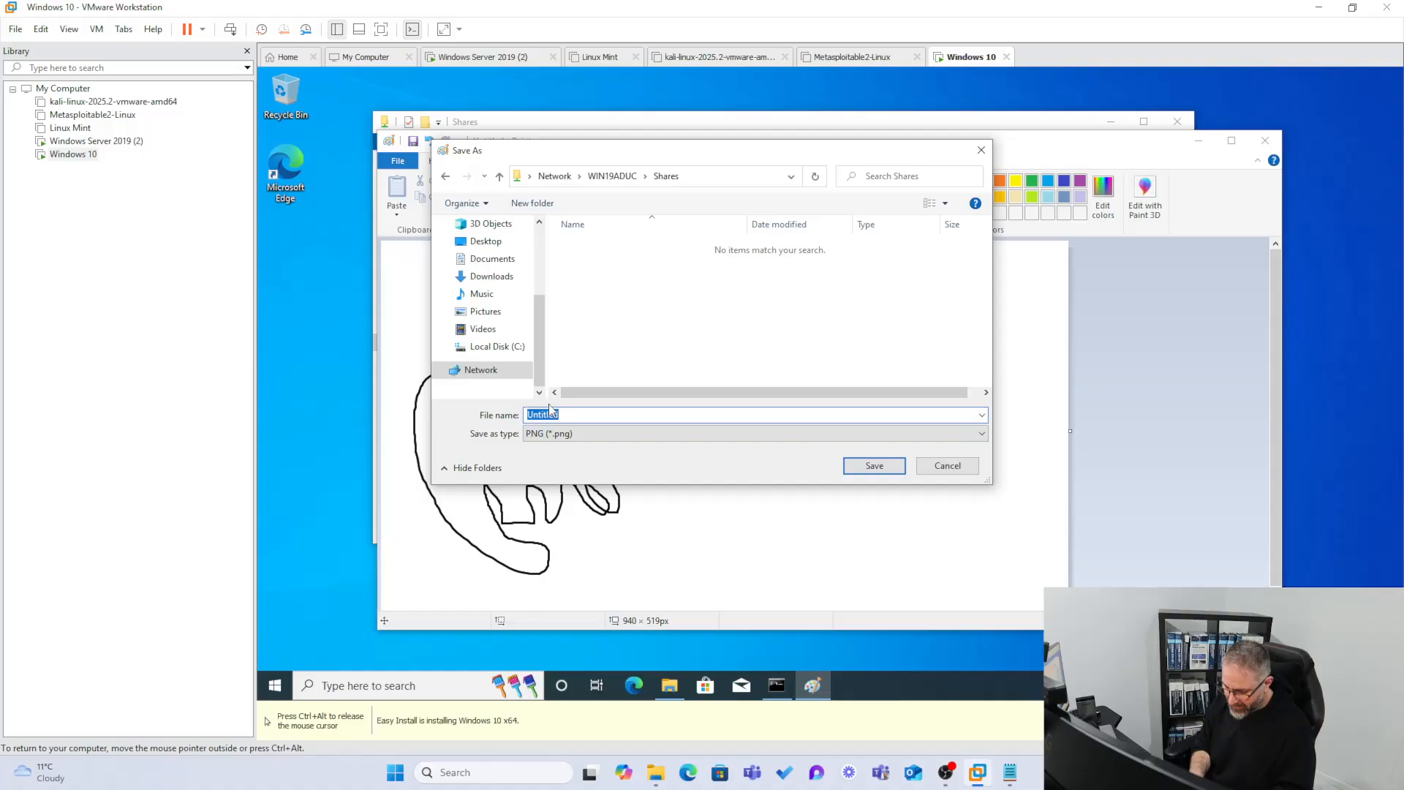
{"action": "type", "text": "UglyCa"}
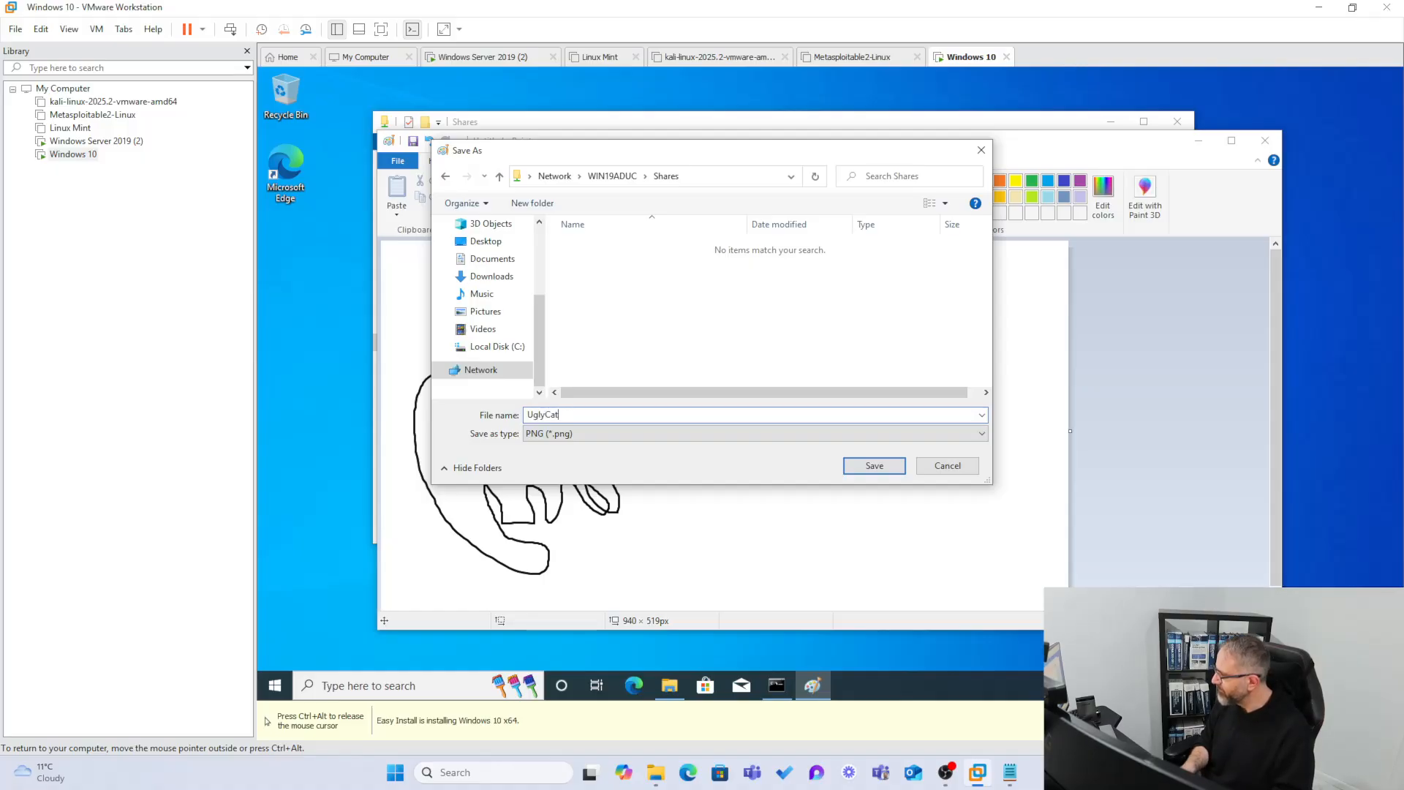
{"action": "type", "text": "t"}
{"action": "left_click", "coordinate": [846, 466]}
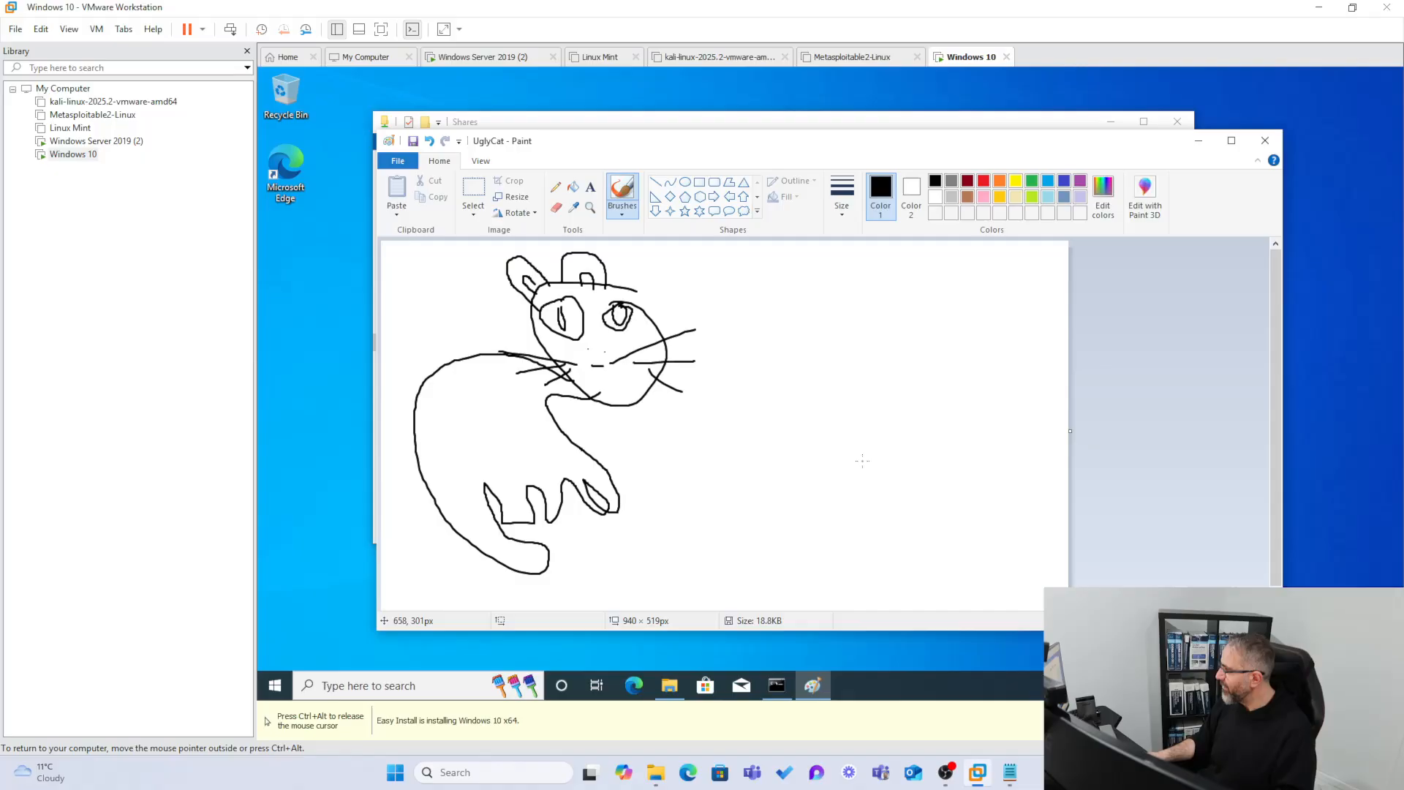
Close Paint, switch to the Windows Server 2019 VM and close the Shares properties.
{"action": "left_click", "coordinate": [1263, 141]}
{"action": "left_click", "coordinate": [541, 228]}
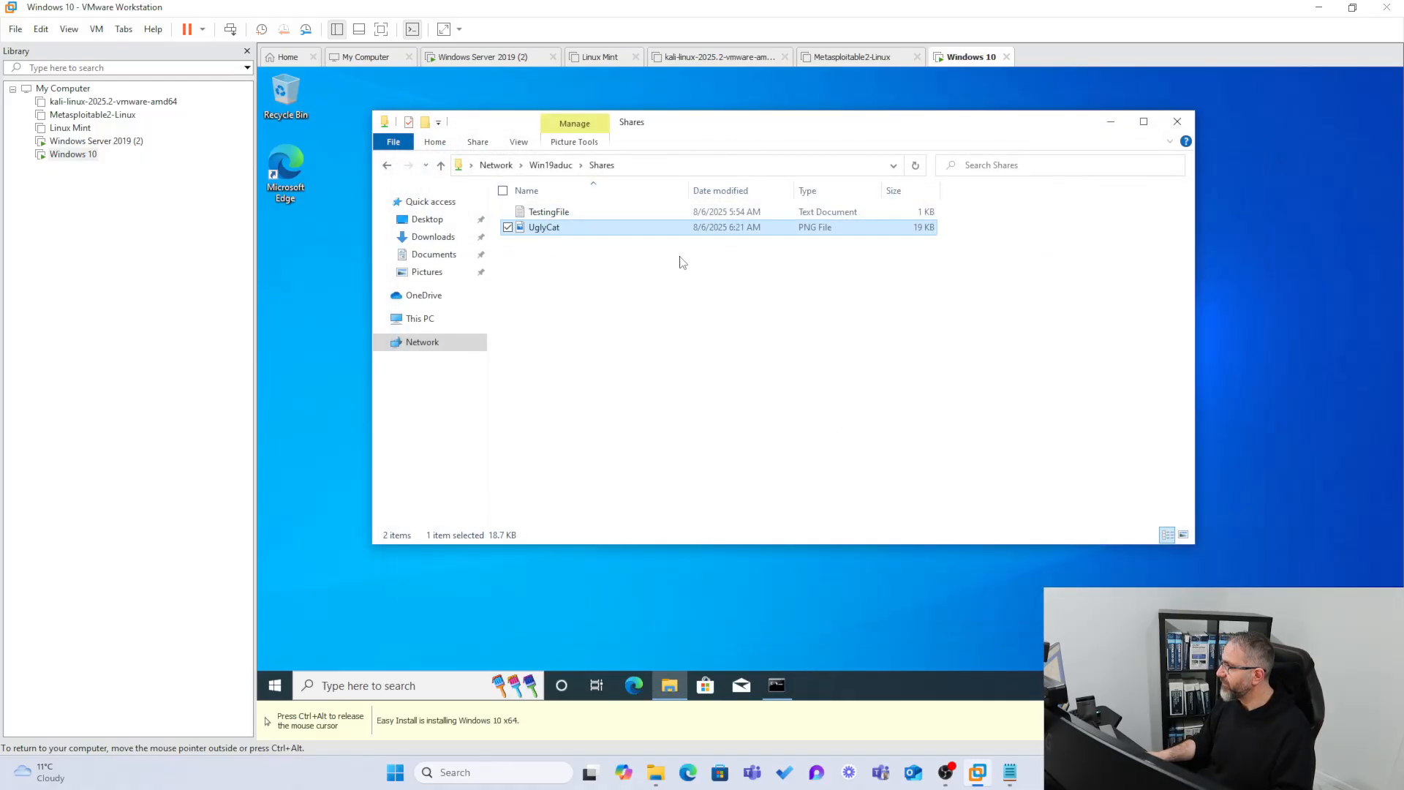
{"action": "left_click", "coordinate": [96, 140]}
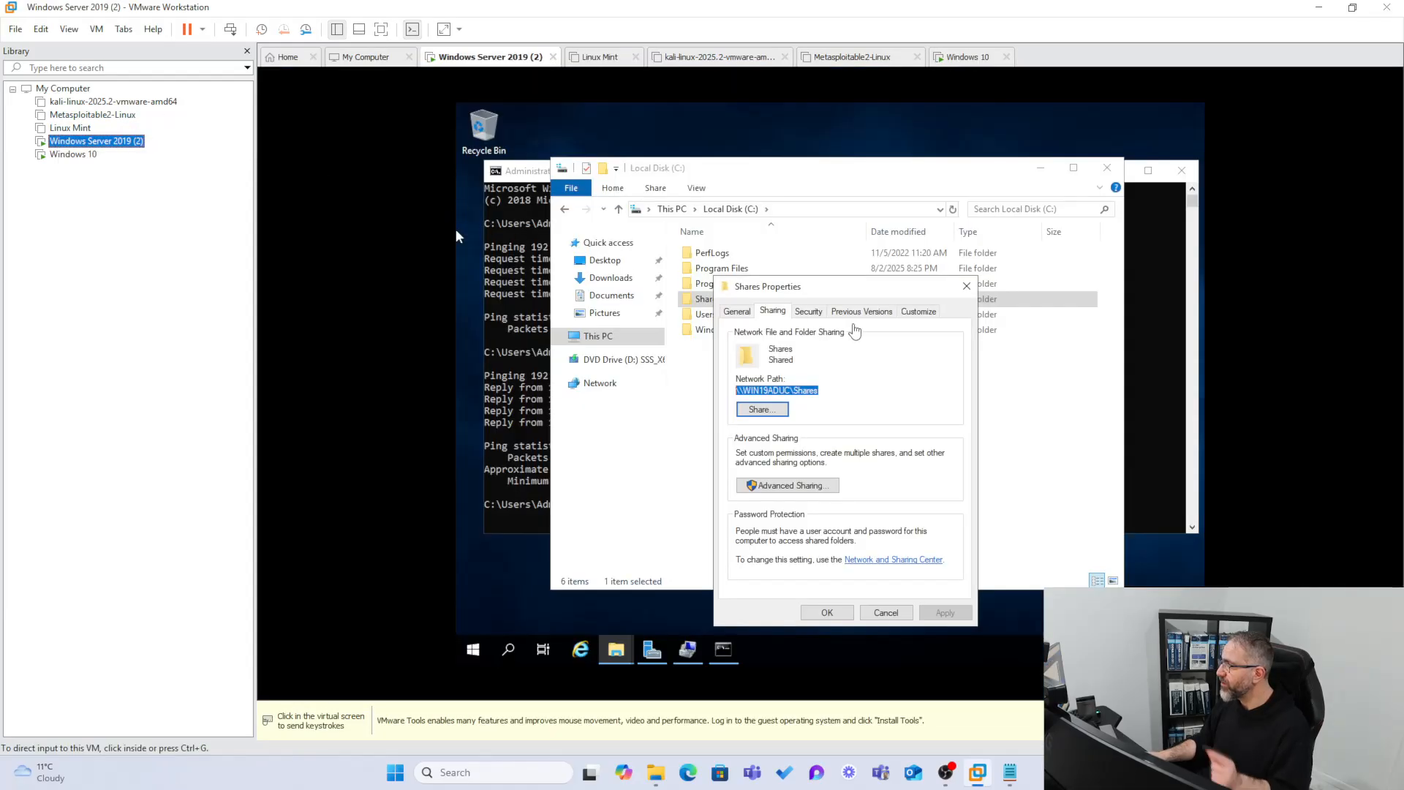
{"action": "left_click", "coordinate": [456, 231]}
{"action": "left_click", "coordinate": [964, 286]}
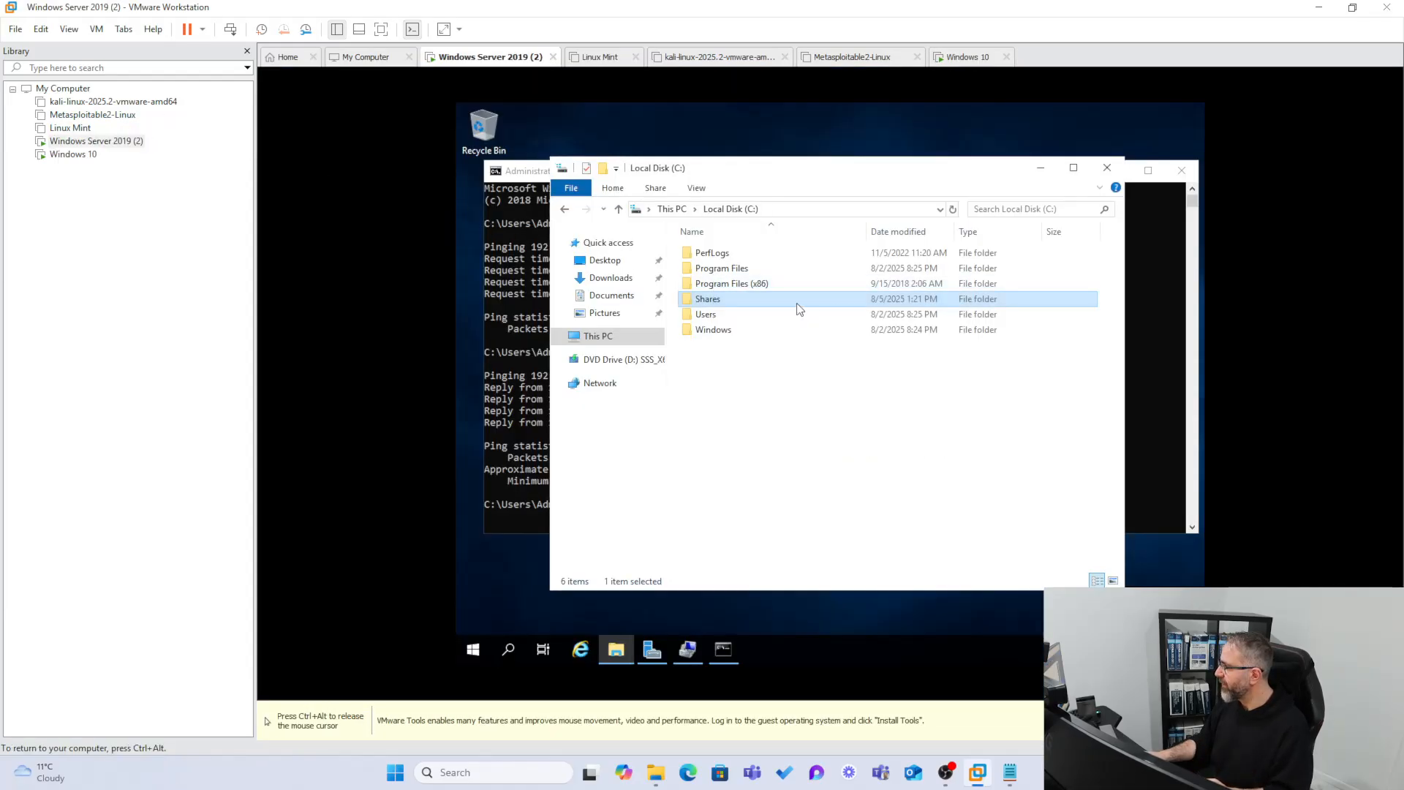
Open the server's Shares folder and view UglyCat beside TestingFile, then close it.
{"action": "double_click", "coordinate": [698, 300]}
{"action": "double_click", "coordinate": [703, 268]}
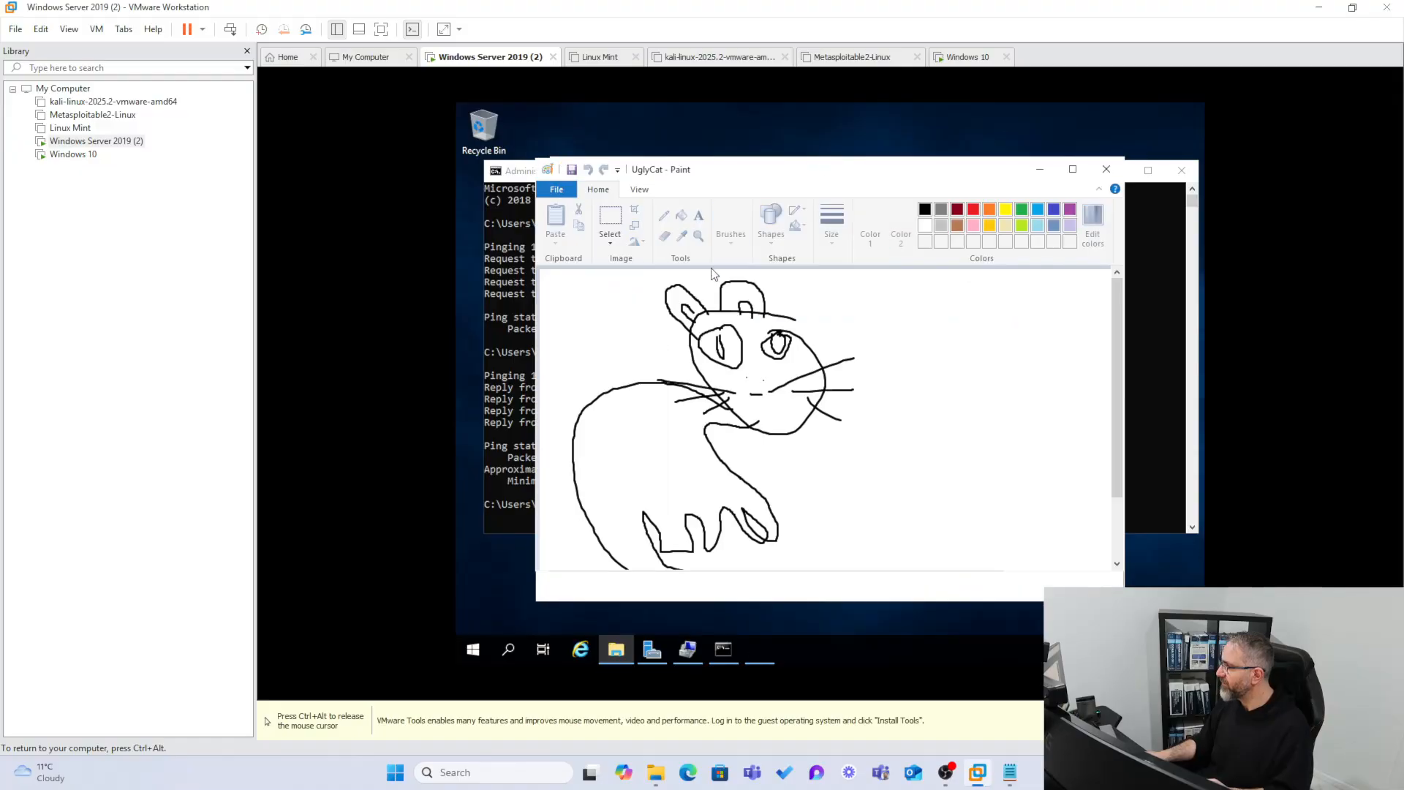
{"action": "left_click", "coordinate": [1107, 170]}
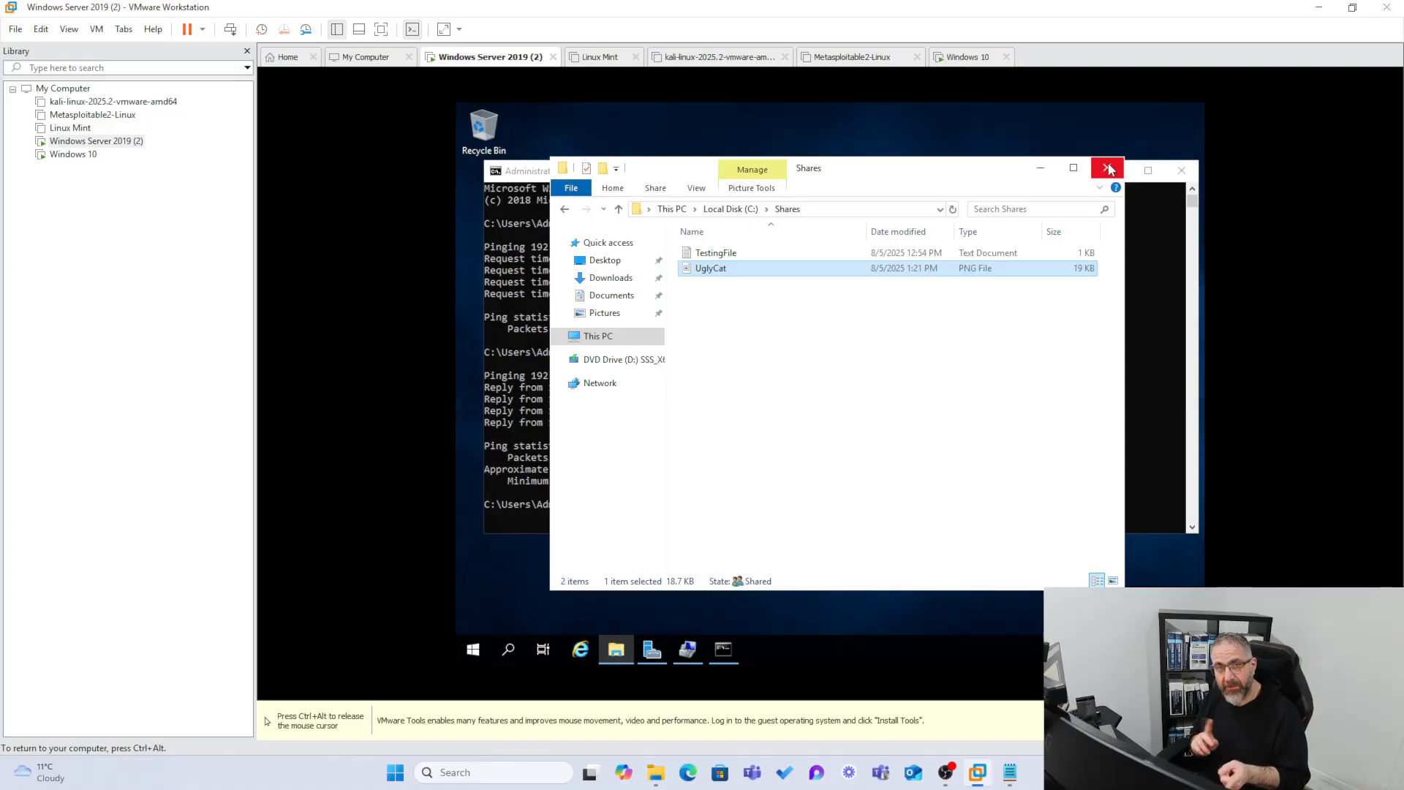
Return to the Windows 10 VM and edit its \\Win19aduc\Shares address bar.
{"action": "key", "text": "ctrl+alt"}
{"action": "left_click", "coordinate": [82, 155]}
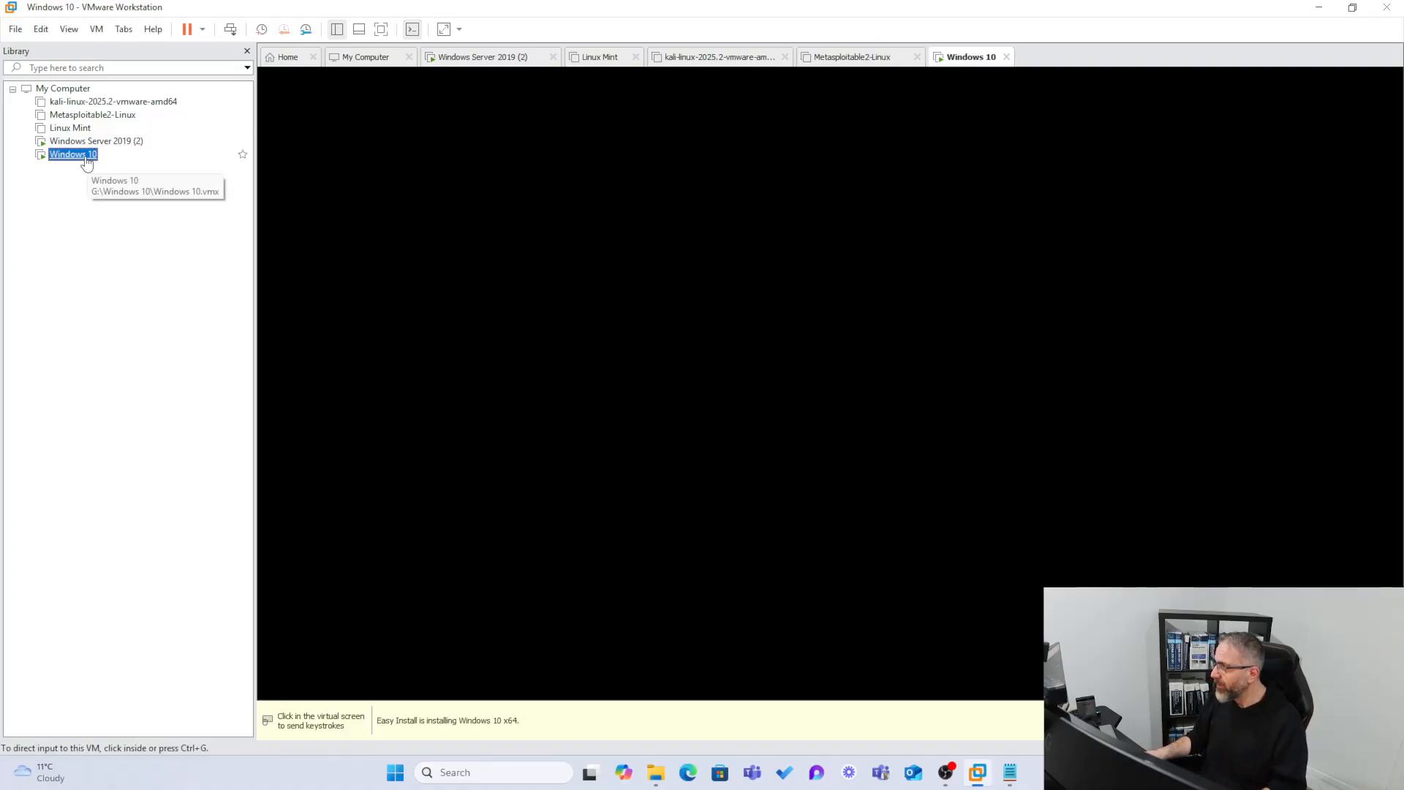
{"action": "left_click", "coordinate": [555, 168]}
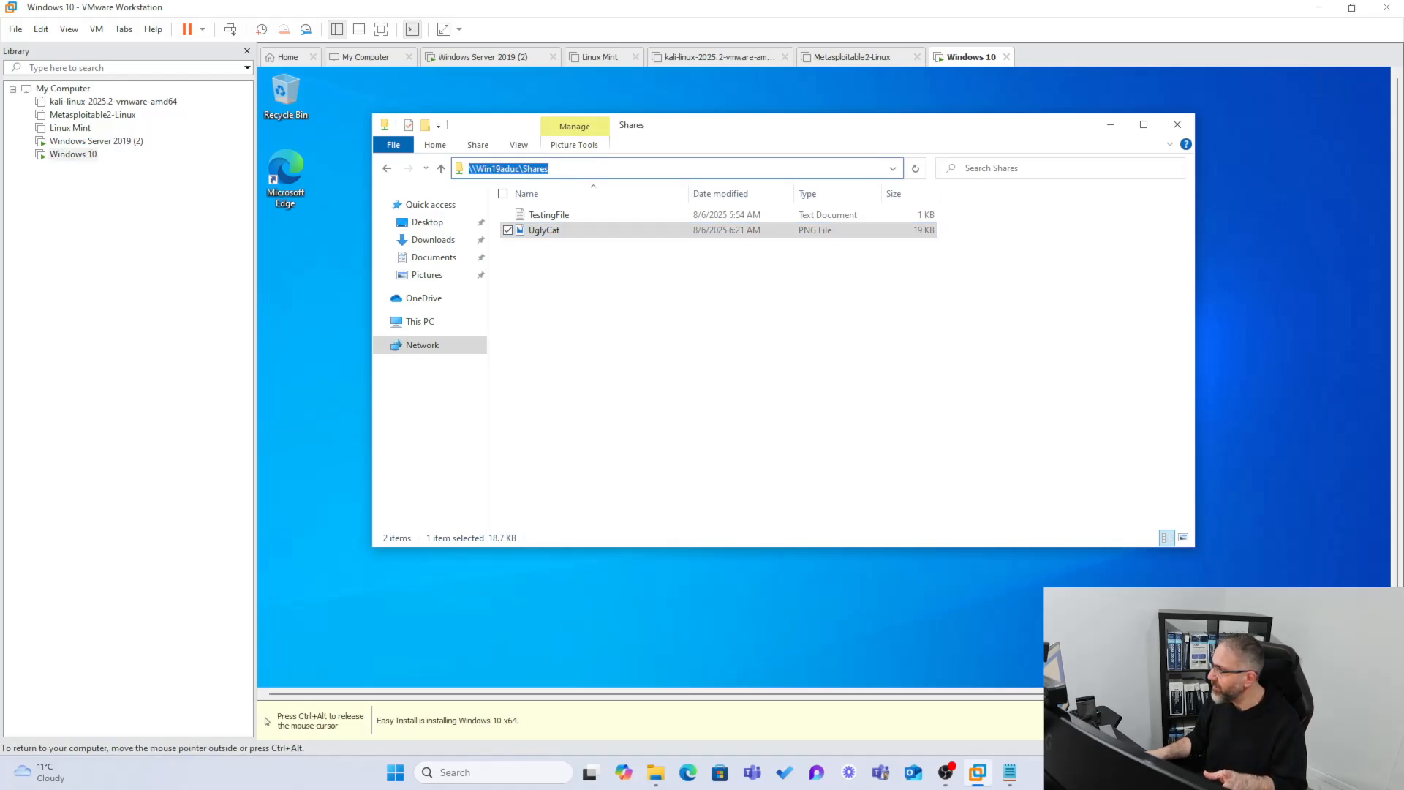
{"action": "left_click", "coordinate": [520, 169]}
{"action": "left_click_drag", "start_coordinate": [520, 168], "coordinate": [492, 168]}
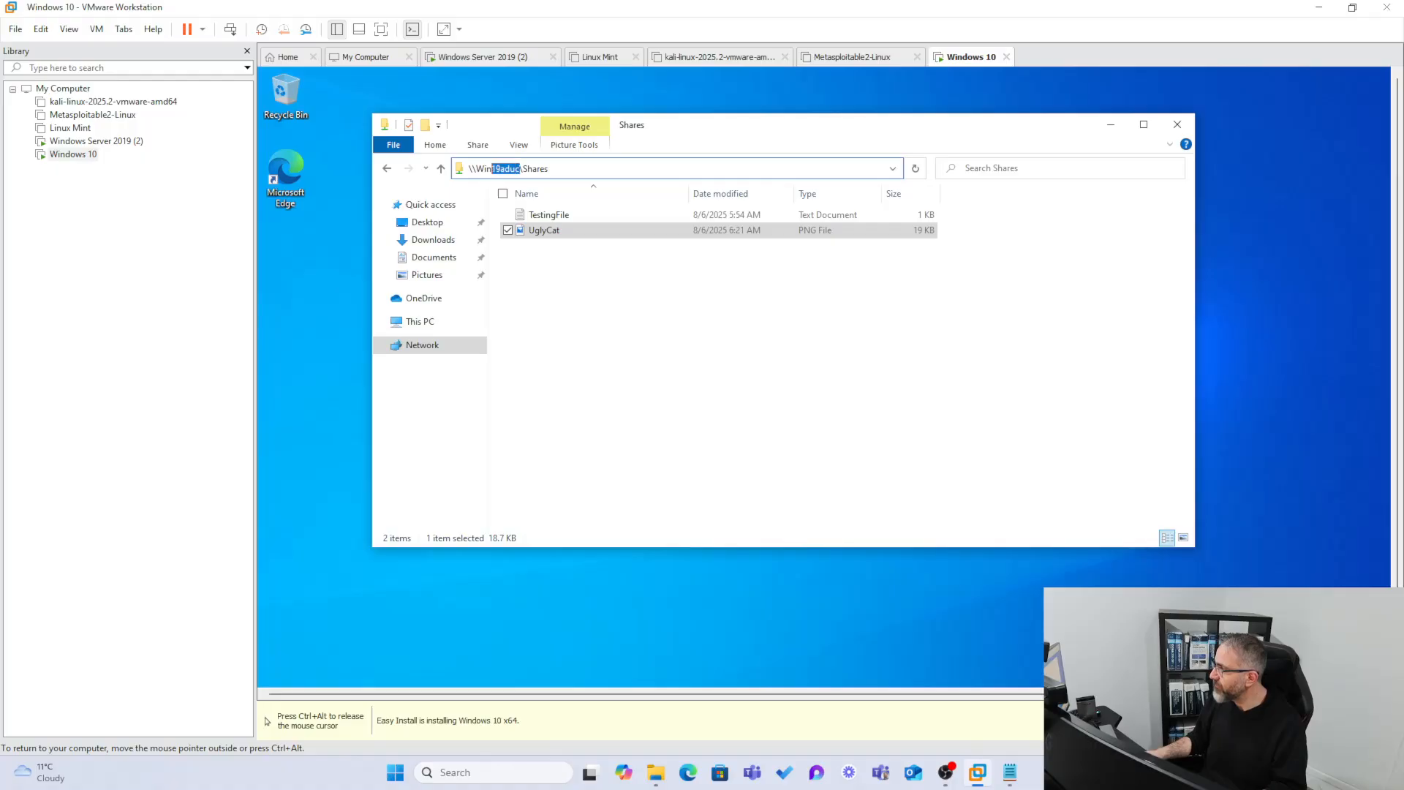
{"action": "type", "text": "19"}
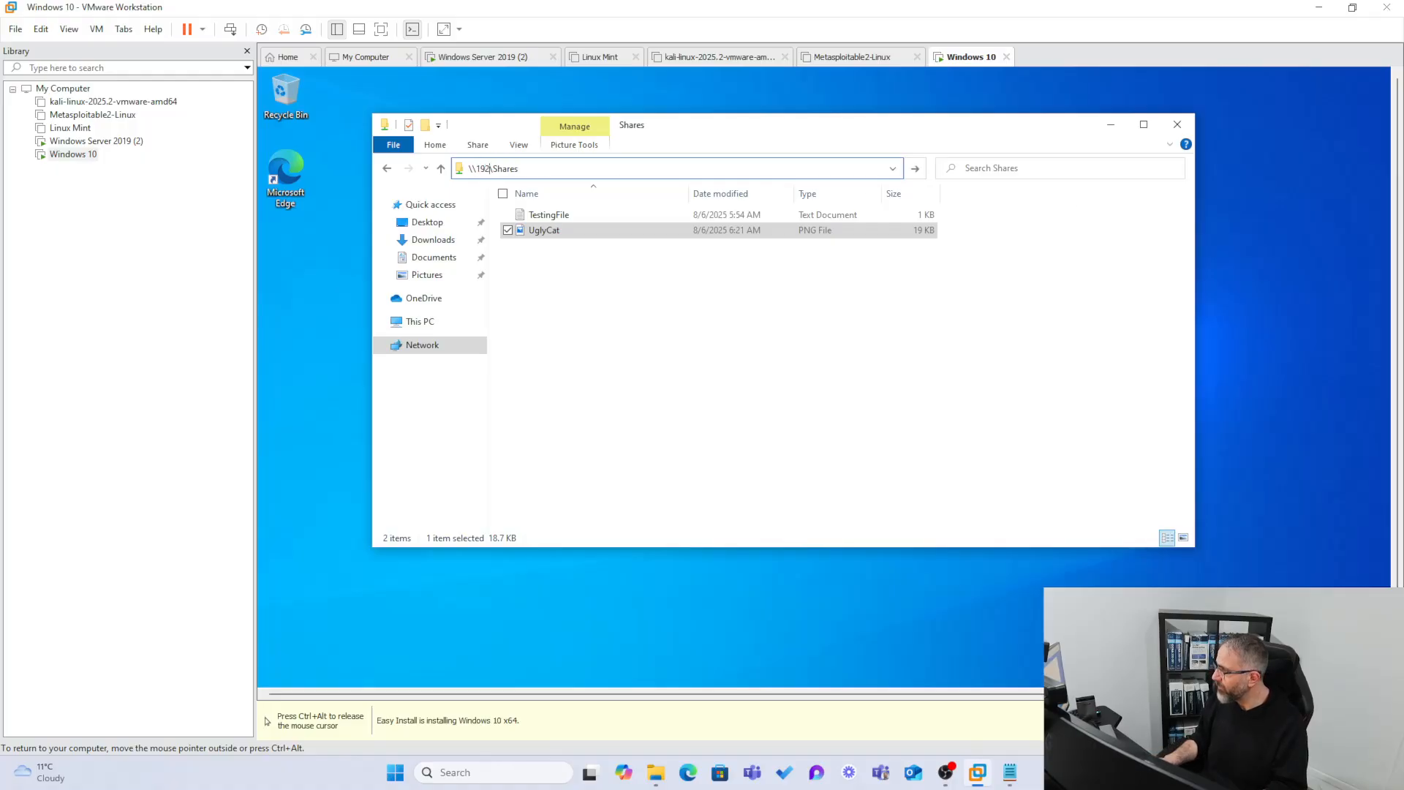
{"action": "type", "text": "2.168"}
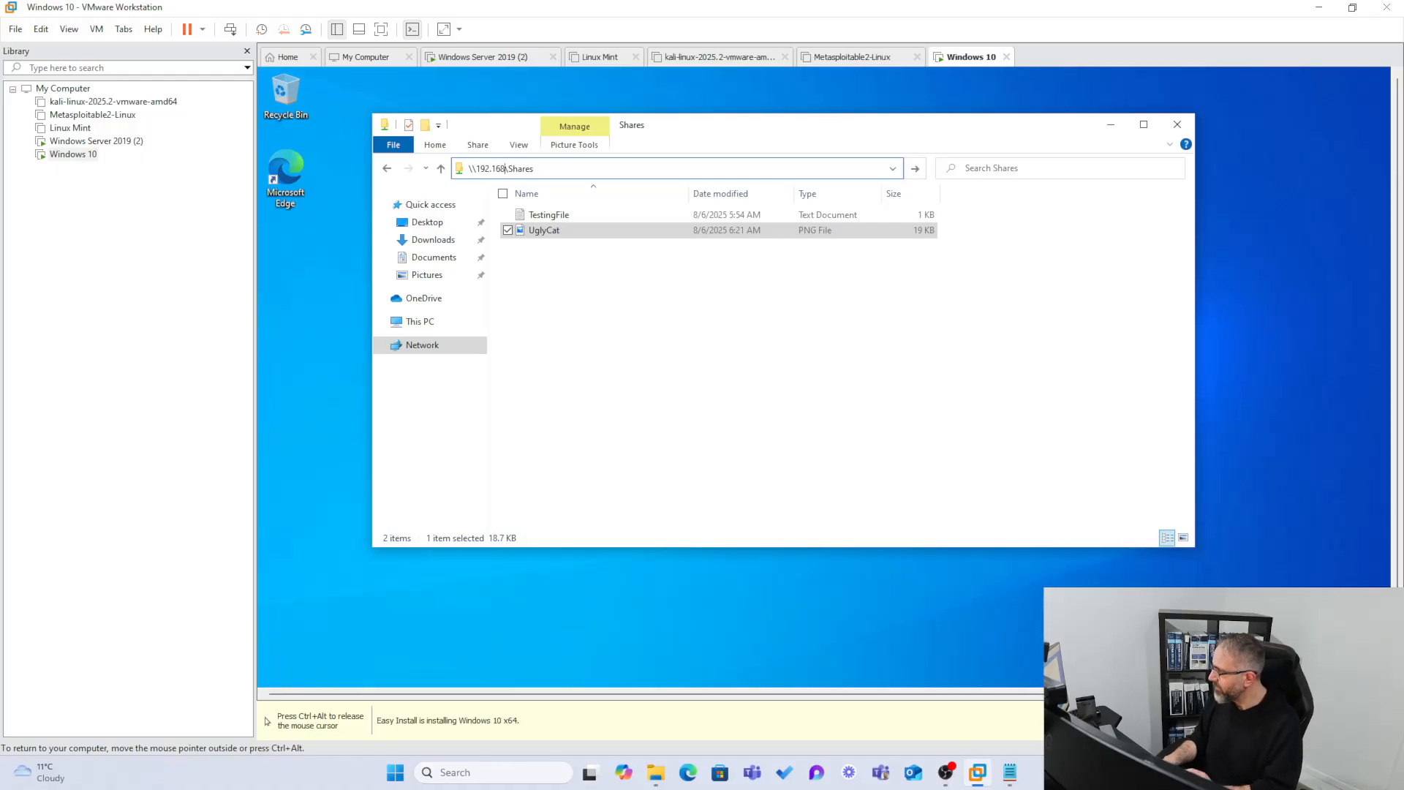
{"action": "type", "text": ".1.40"}
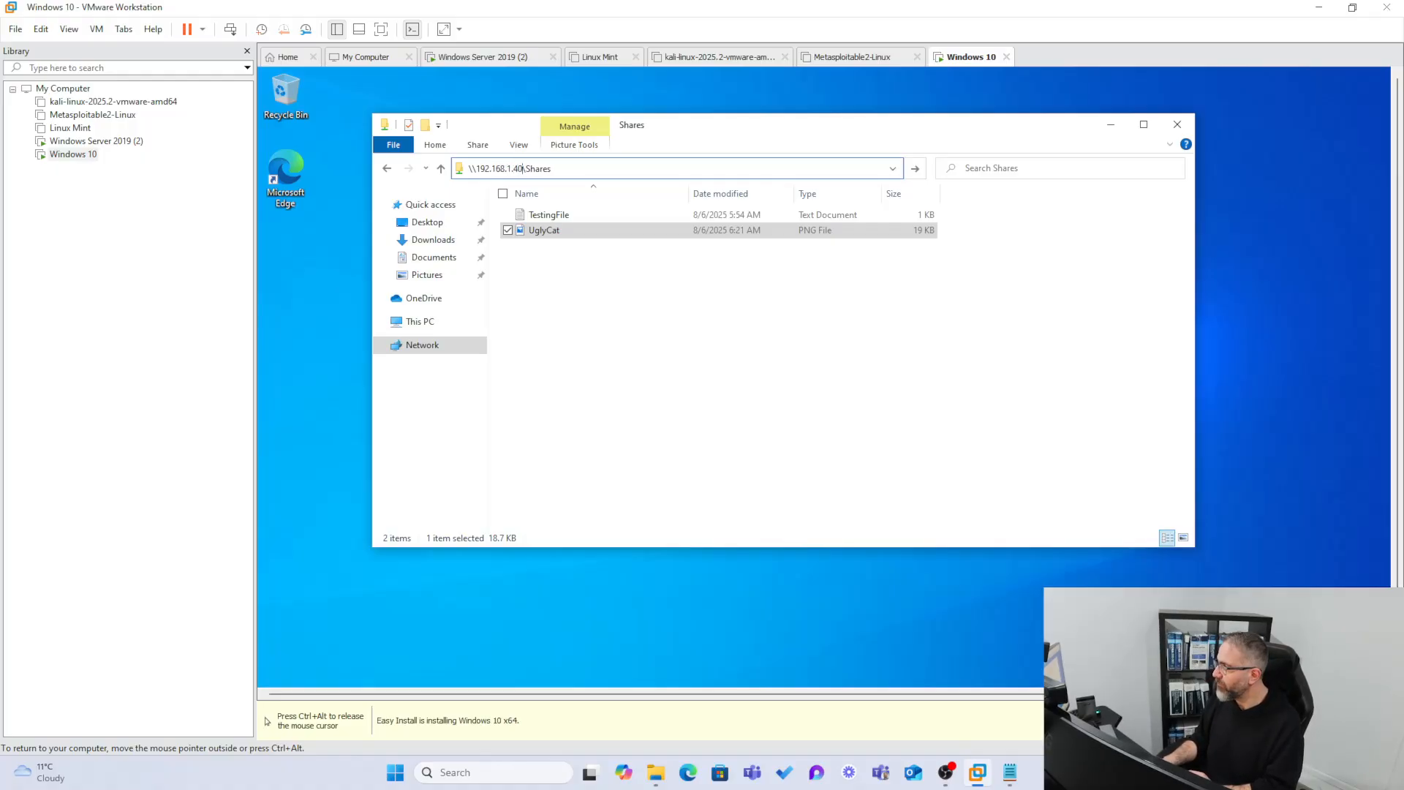
{"action": "key", "text": "ctrl+a"}
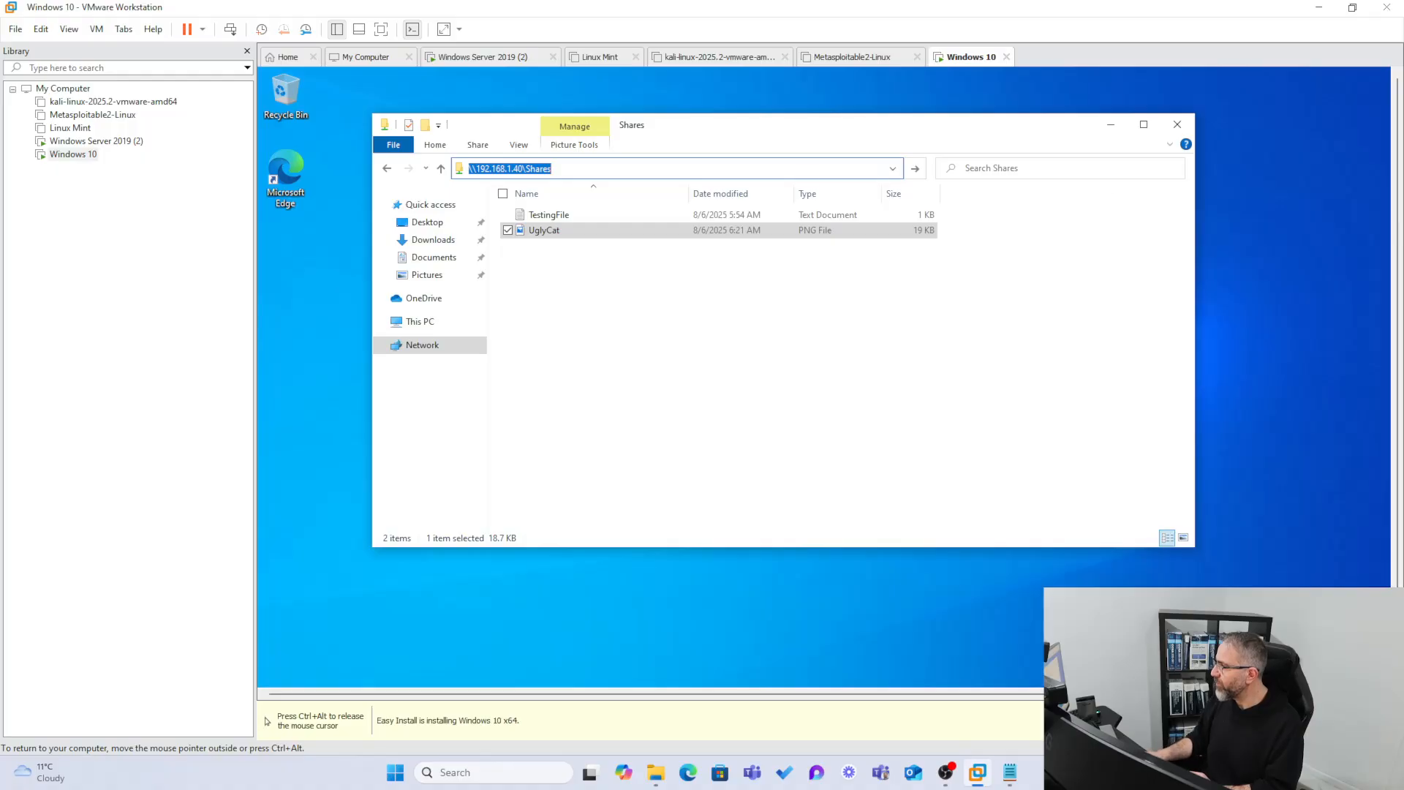
{"action": "key", "text": "End"}
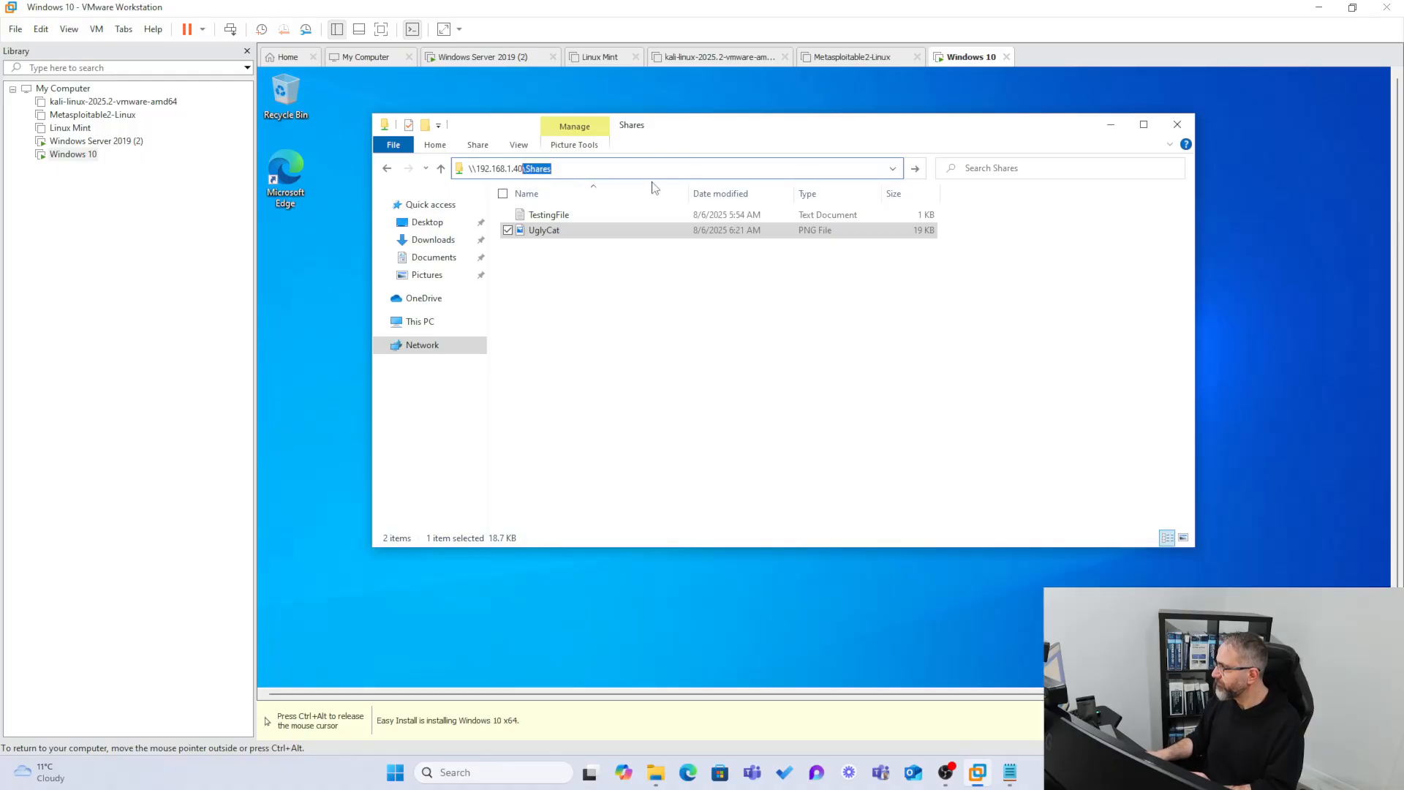
{"action": "key", "text": "Return"}
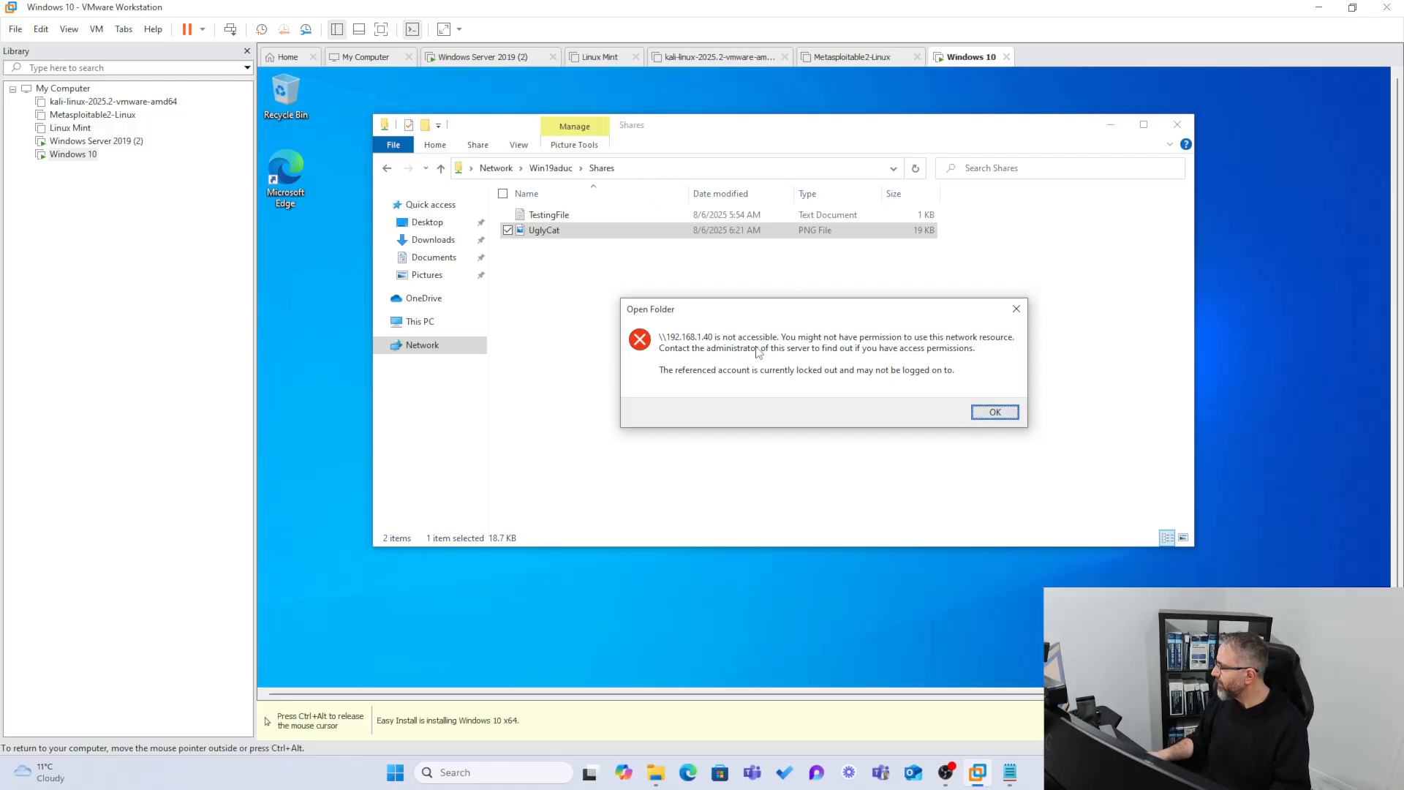
{"action": "left_click", "coordinate": [994, 411]}
{"action": "left_click", "coordinate": [645, 168]}
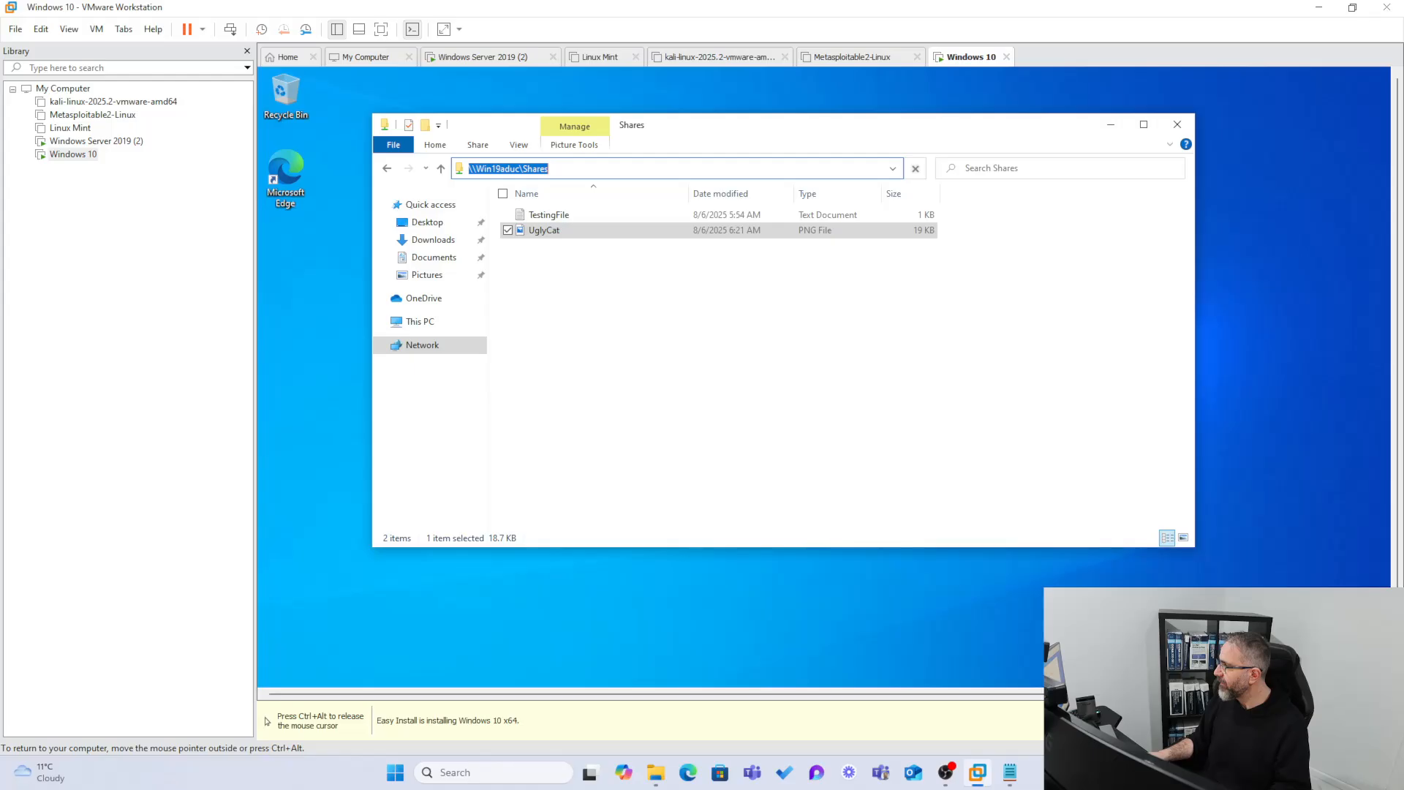
In a new Explorer window, try opening \\192.168.1.40 and dismiss the not-accessible error.
{"action": "left_click", "coordinate": [1177, 124]}
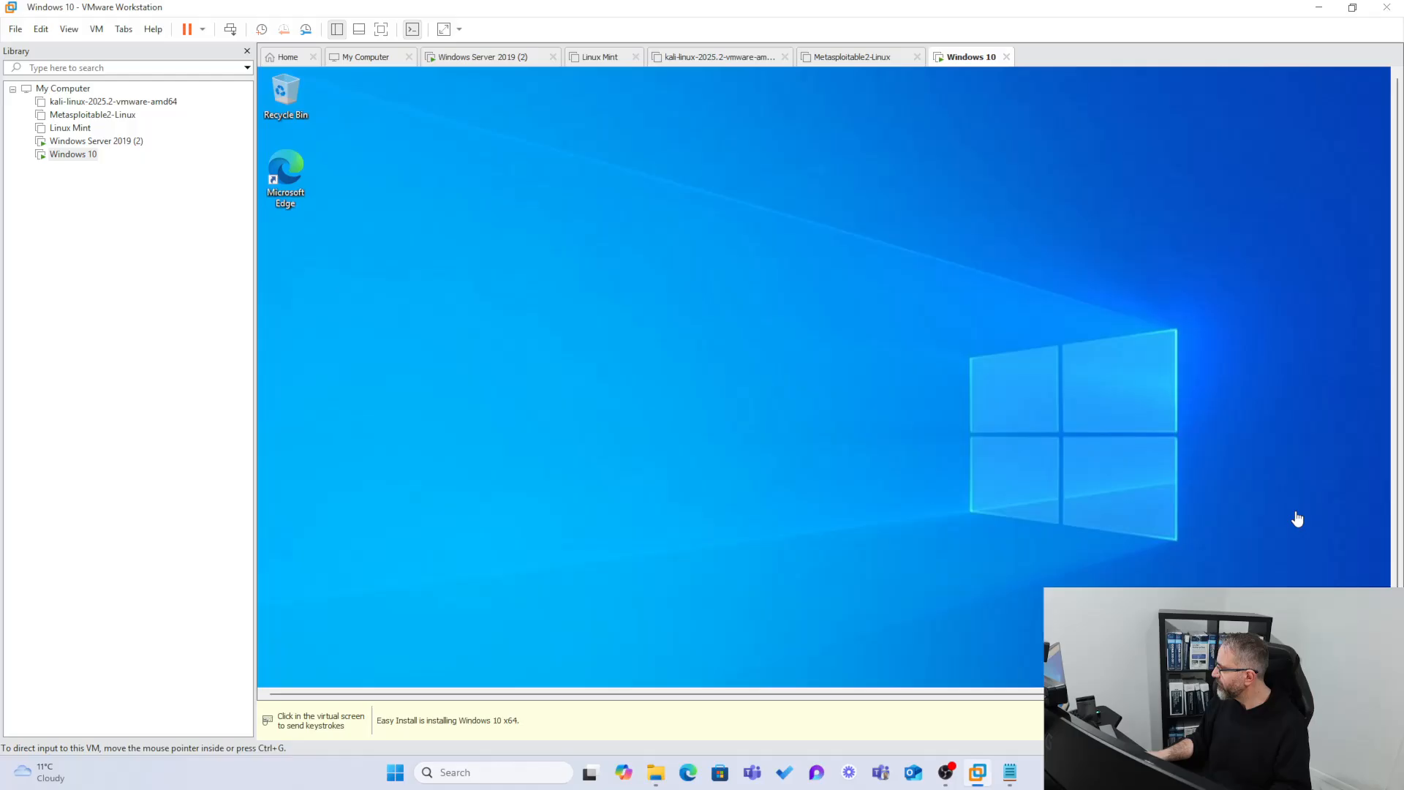
{"action": "left_click_drag", "start_coordinate": [1396, 433], "coordinate": [1396, 505]}
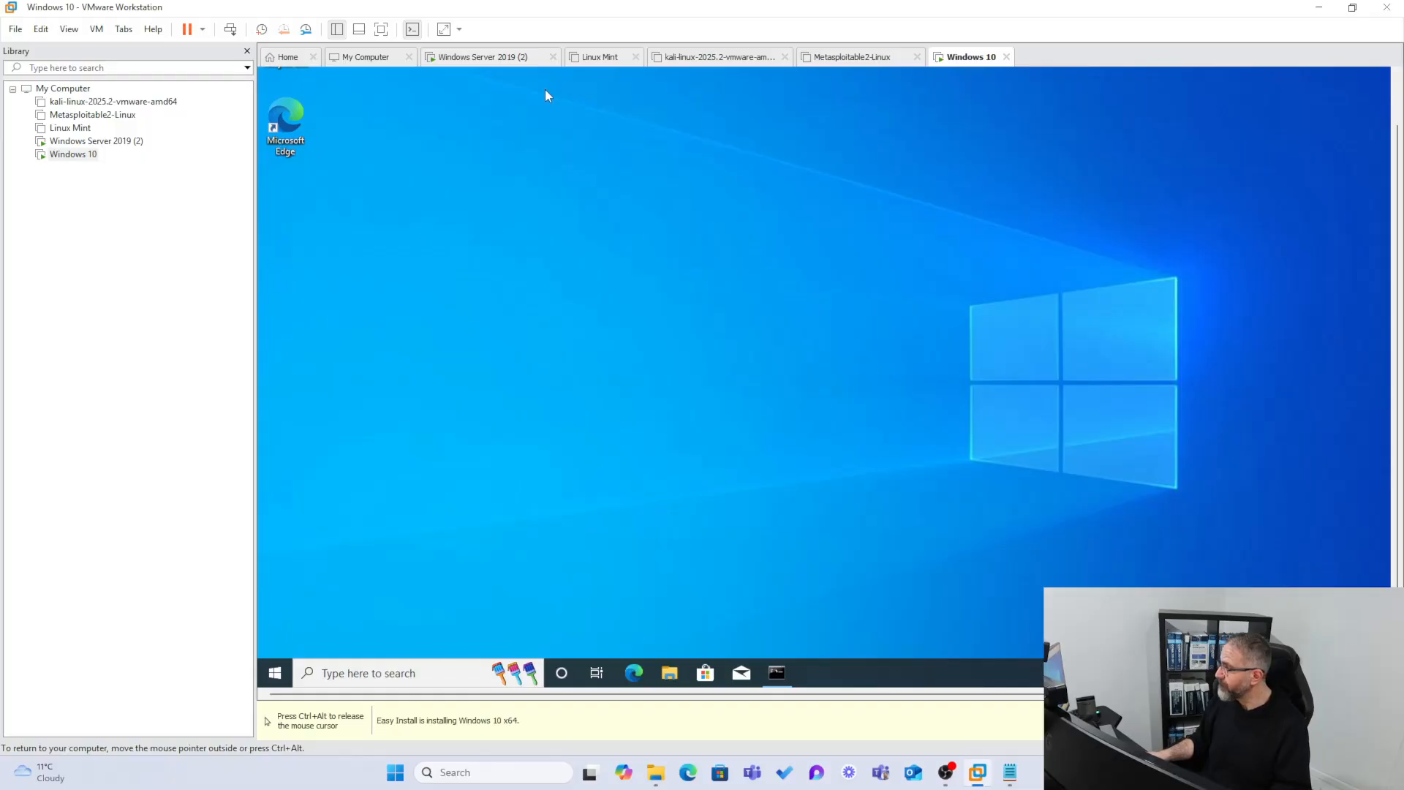
{"action": "left_click", "coordinate": [667, 671]}
{"action": "key", "text": "ctrl+l"}
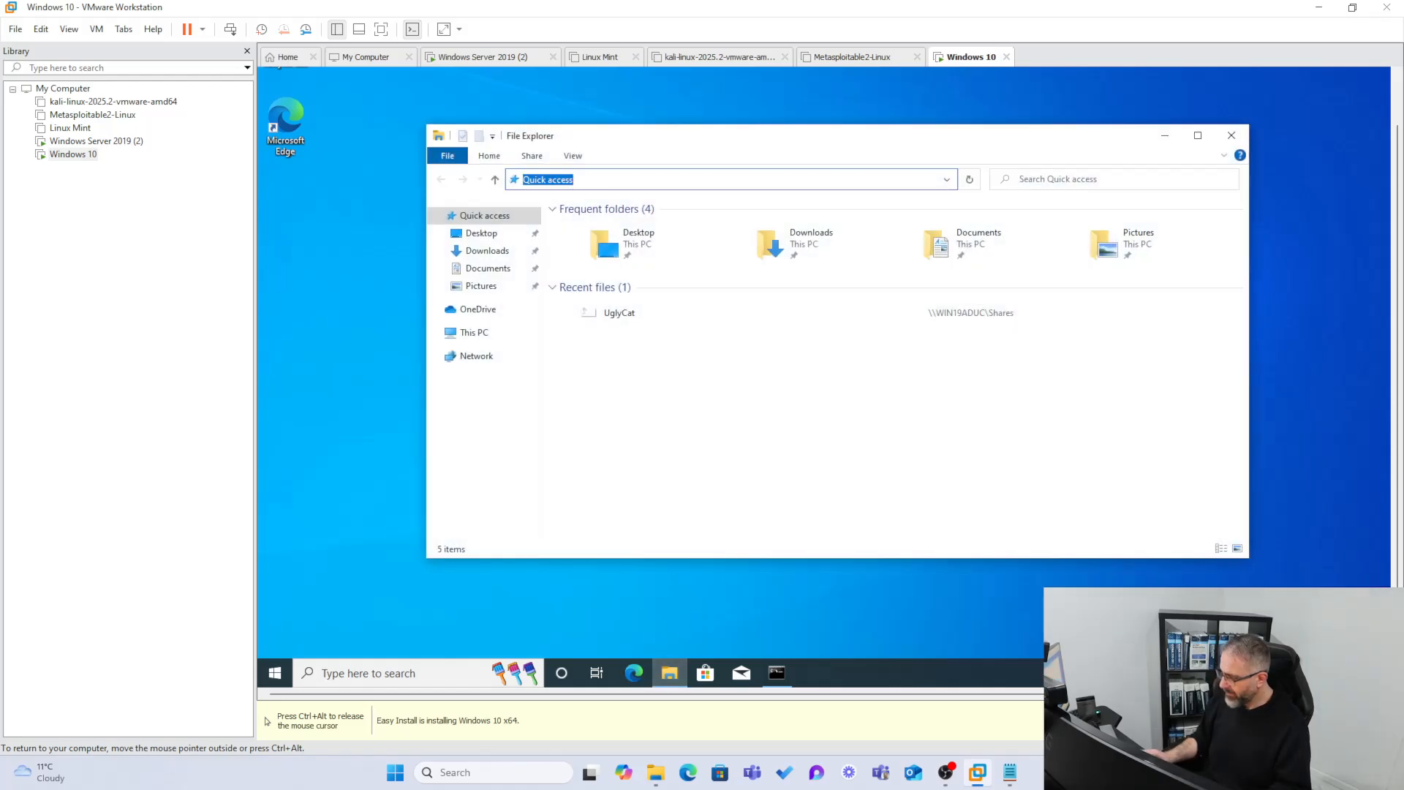
{"action": "type", "text": "\\\\"}
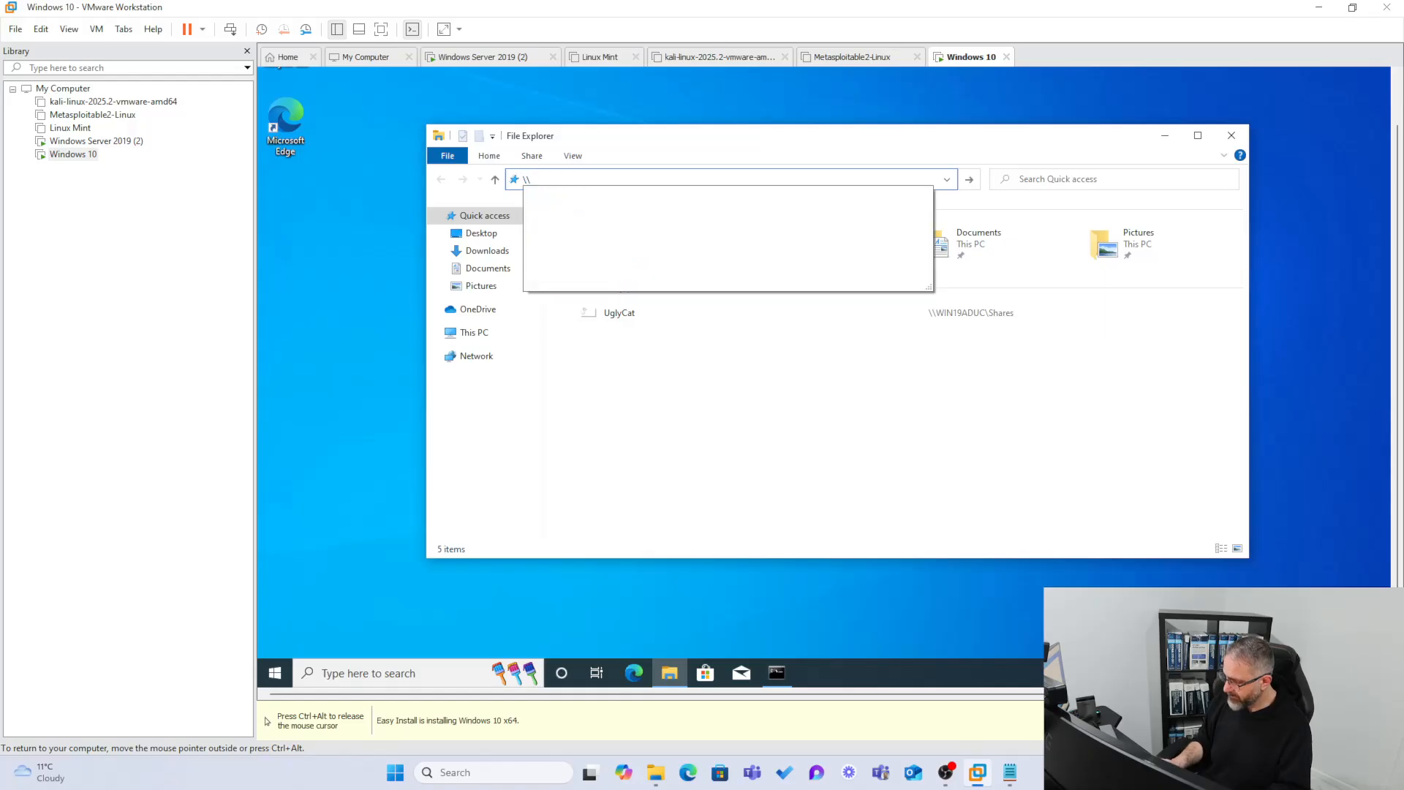
{"action": "type", "text": "192"}
{"action": "key", "text": "Down"}
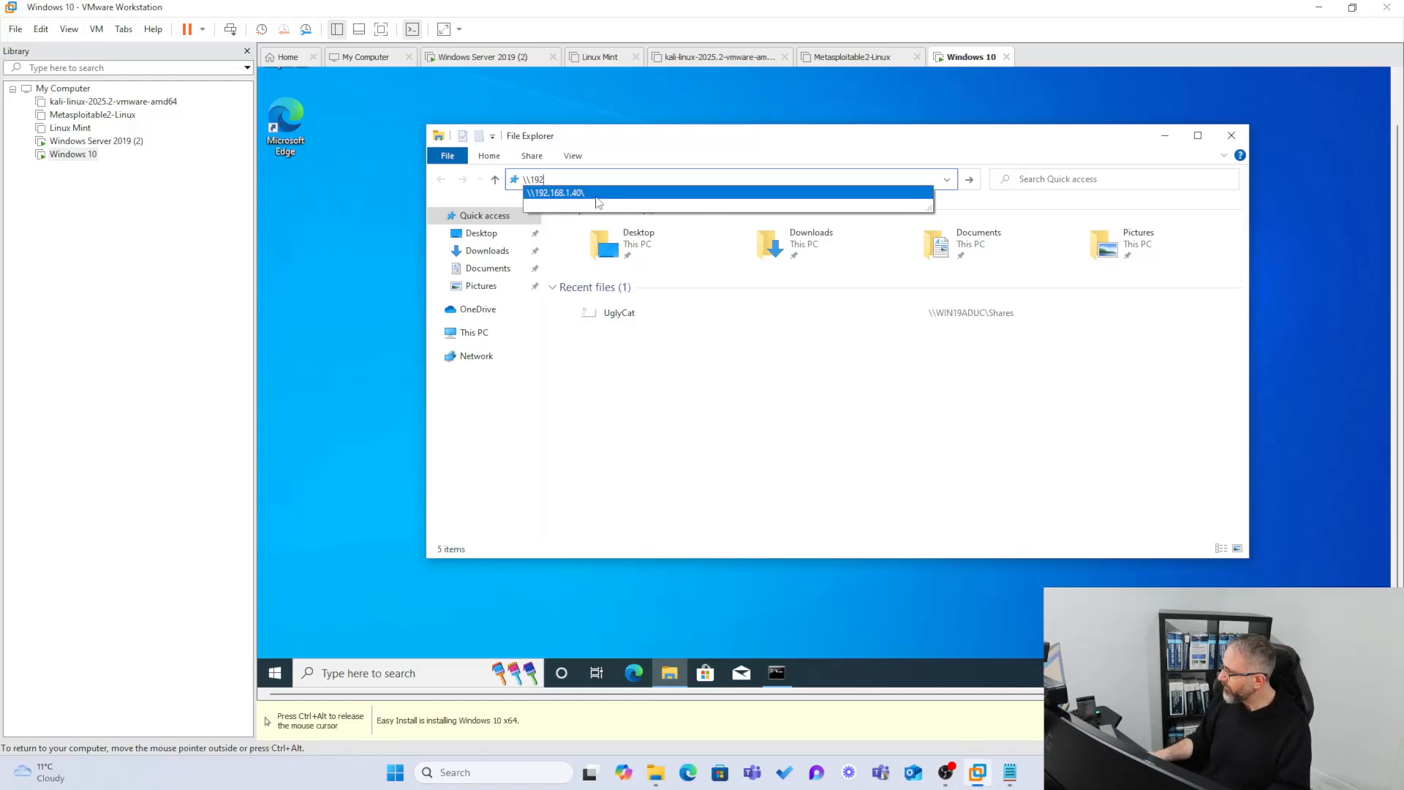
{"action": "key", "text": "Return"}
{"action": "left_click", "coordinate": [996, 361]}
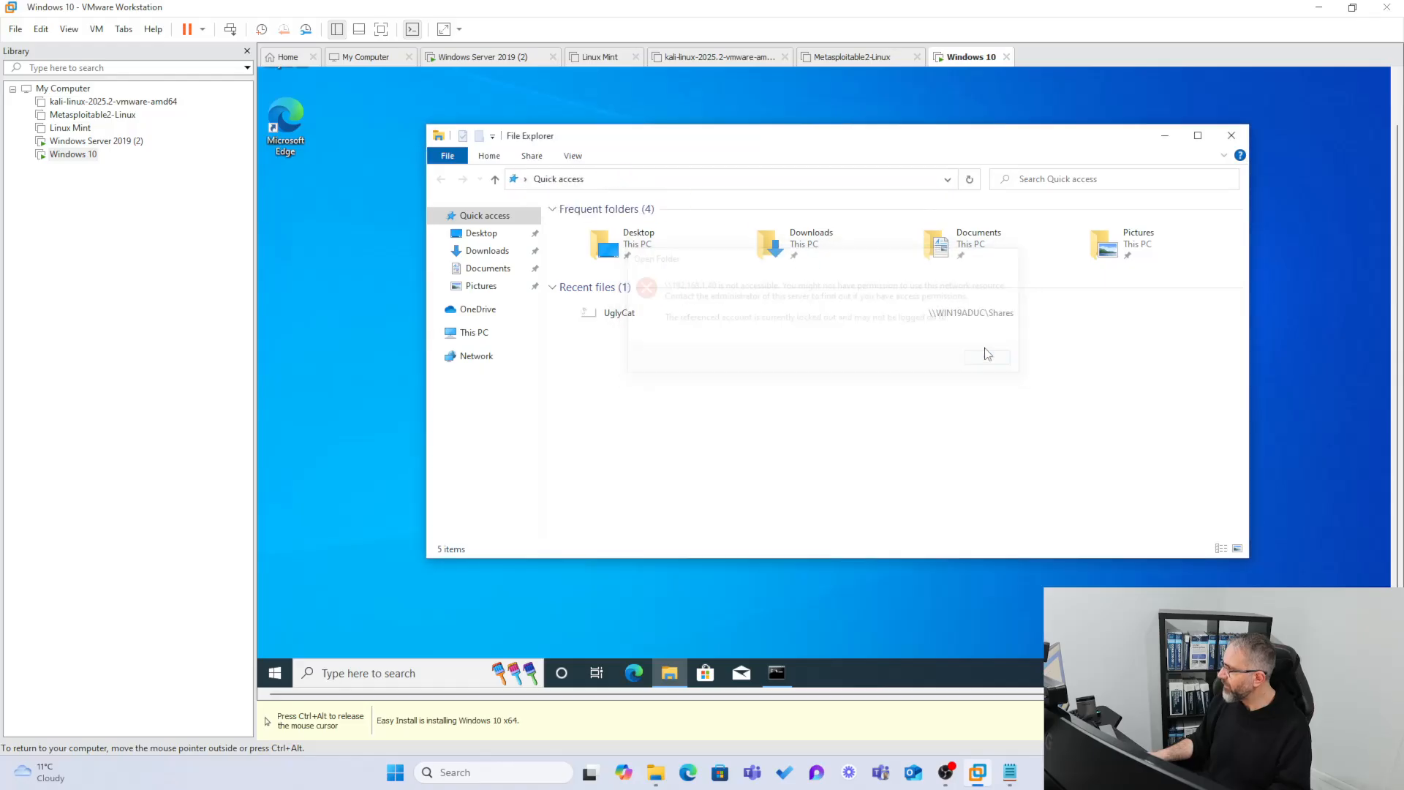
Try the \\192.168.1.40\shares path, then switch to the Windows Server 2019 VM.
{"action": "type", "text": "1"}
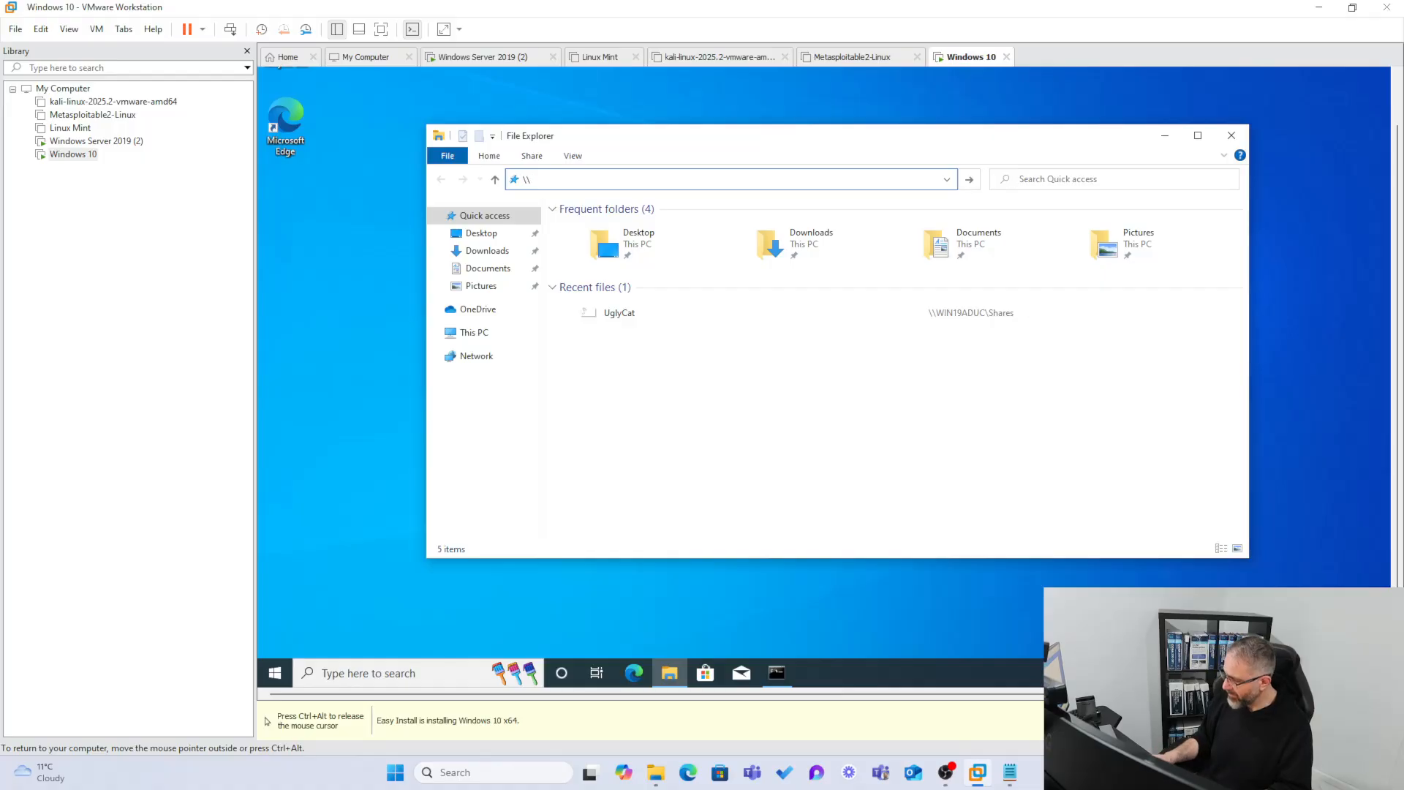
{"action": "type", "text": "192.168.1"}
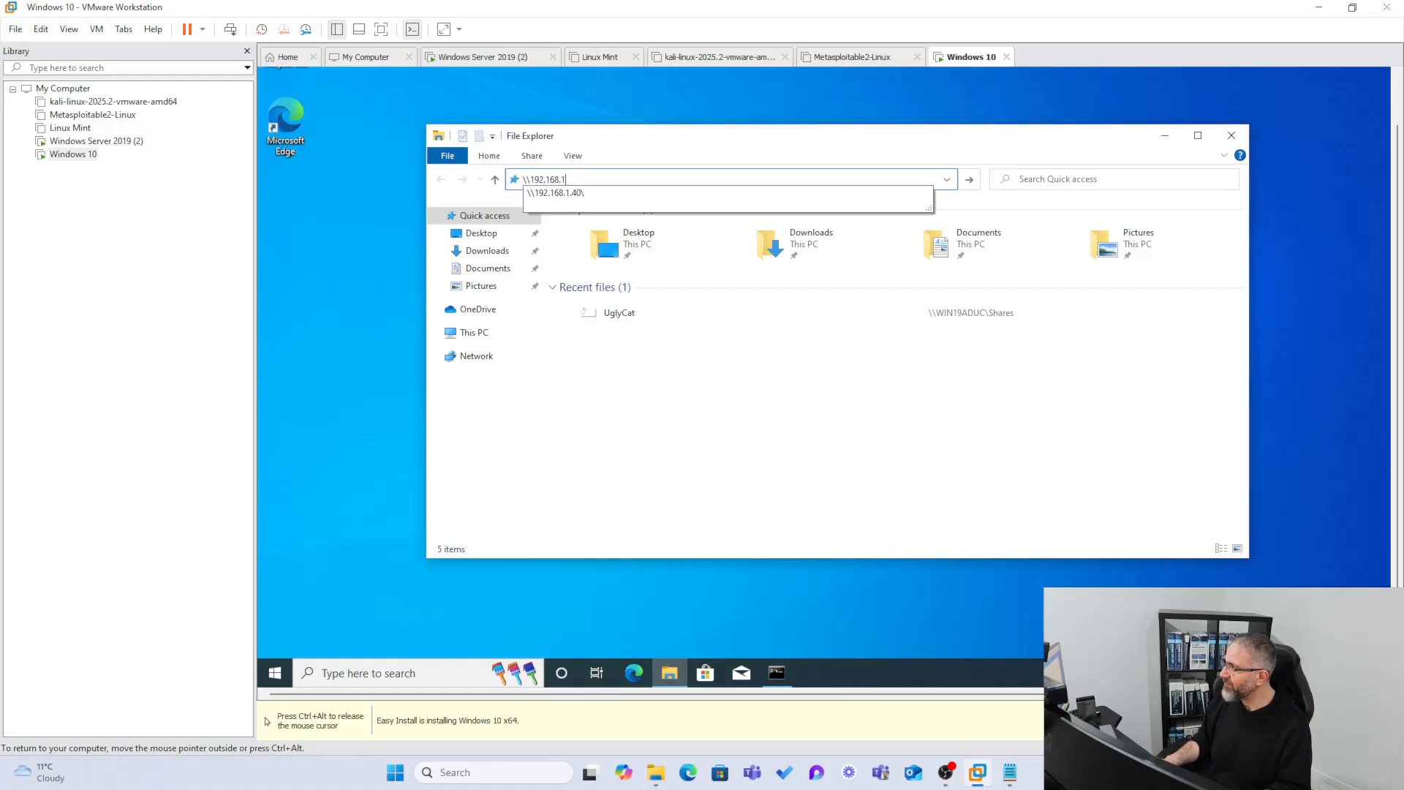
{"action": "type", "text": ".40"}
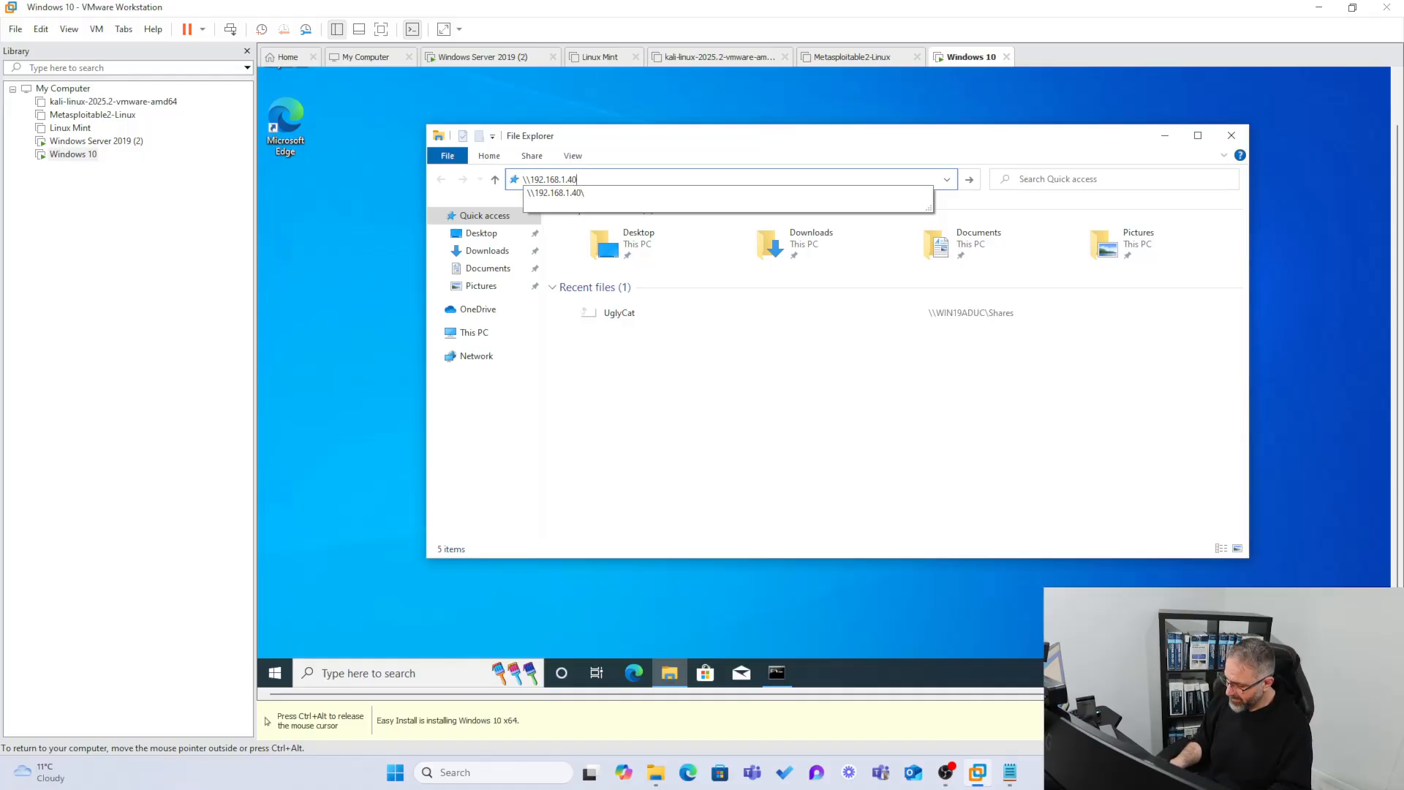
{"action": "type", "text": "\\shares"}
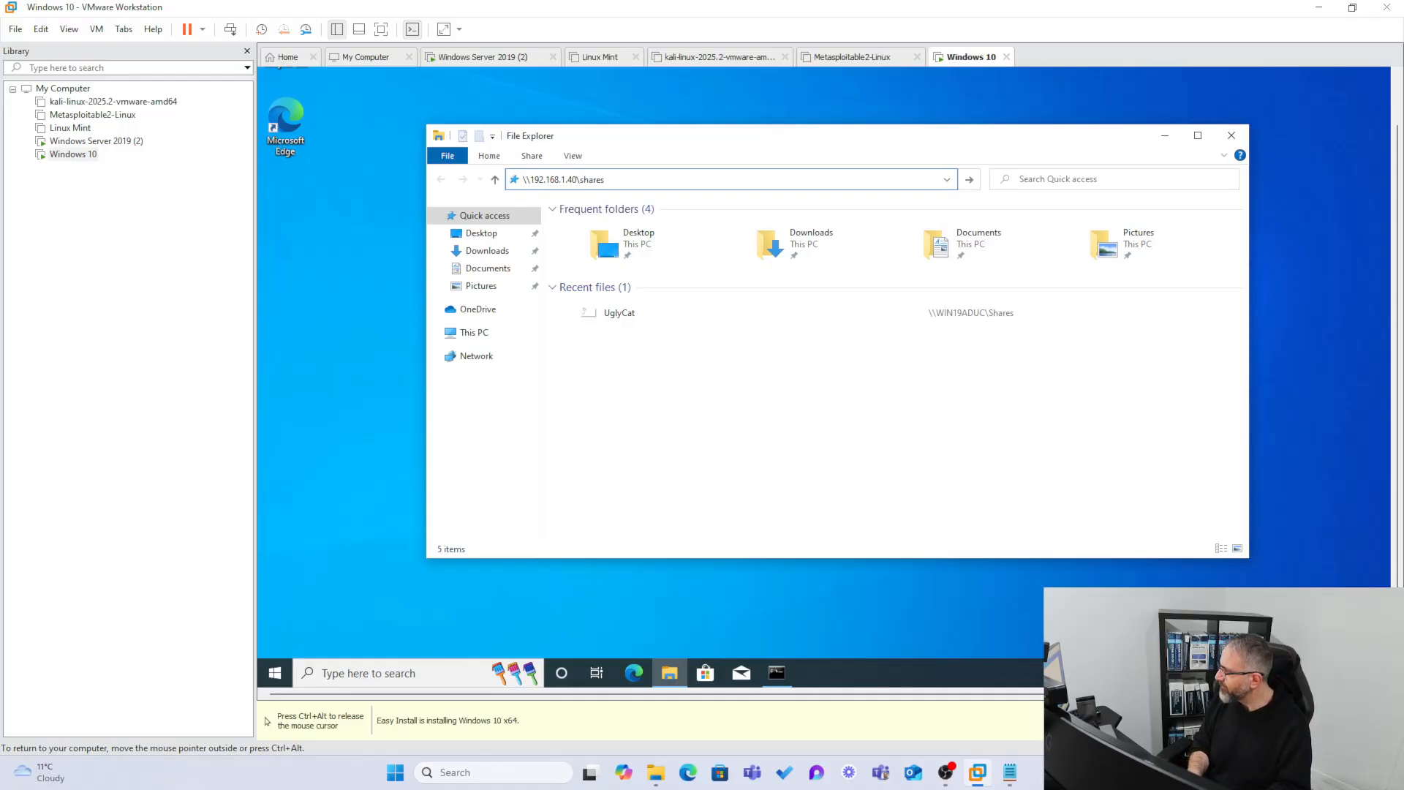
{"action": "key", "text": "Return"}
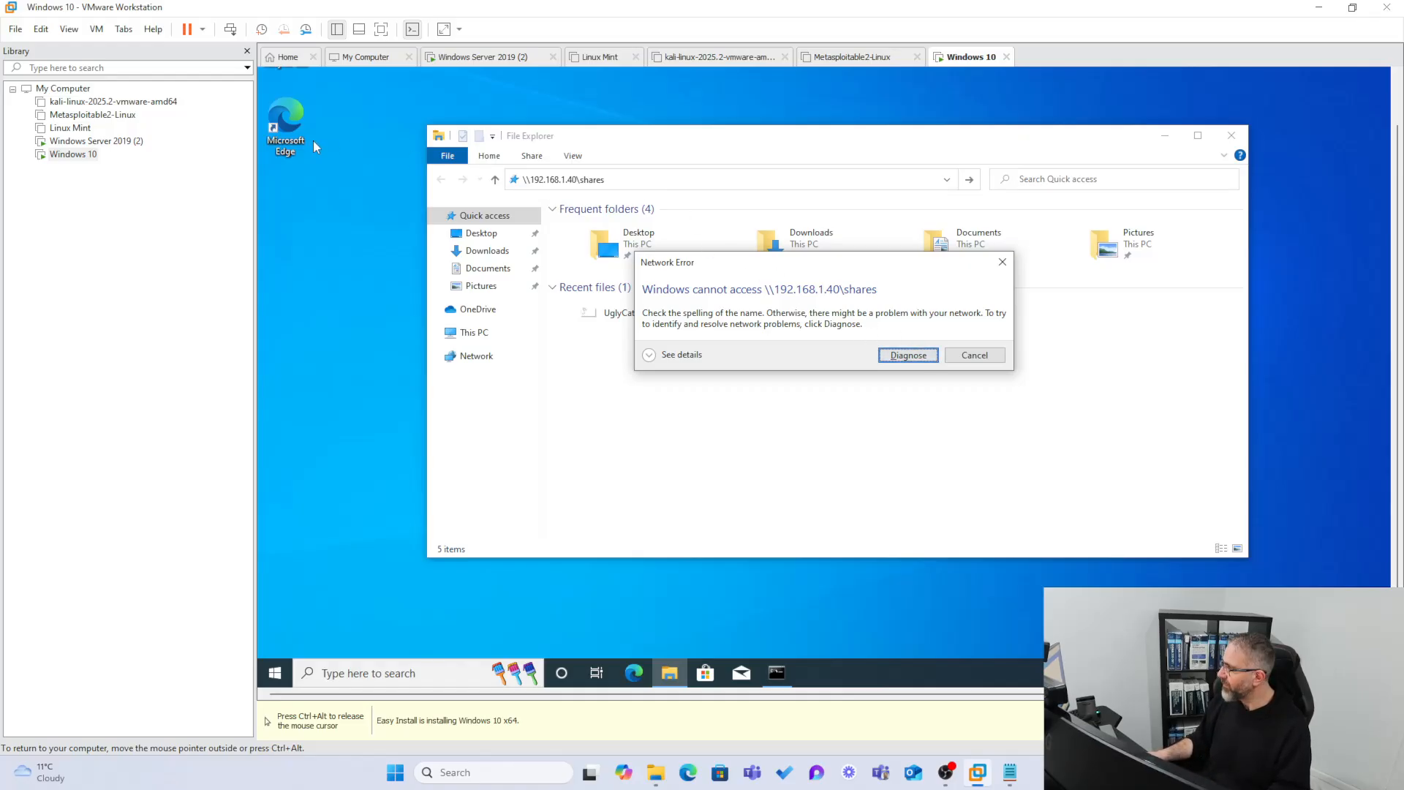
{"action": "left_click", "coordinate": [95, 140]}
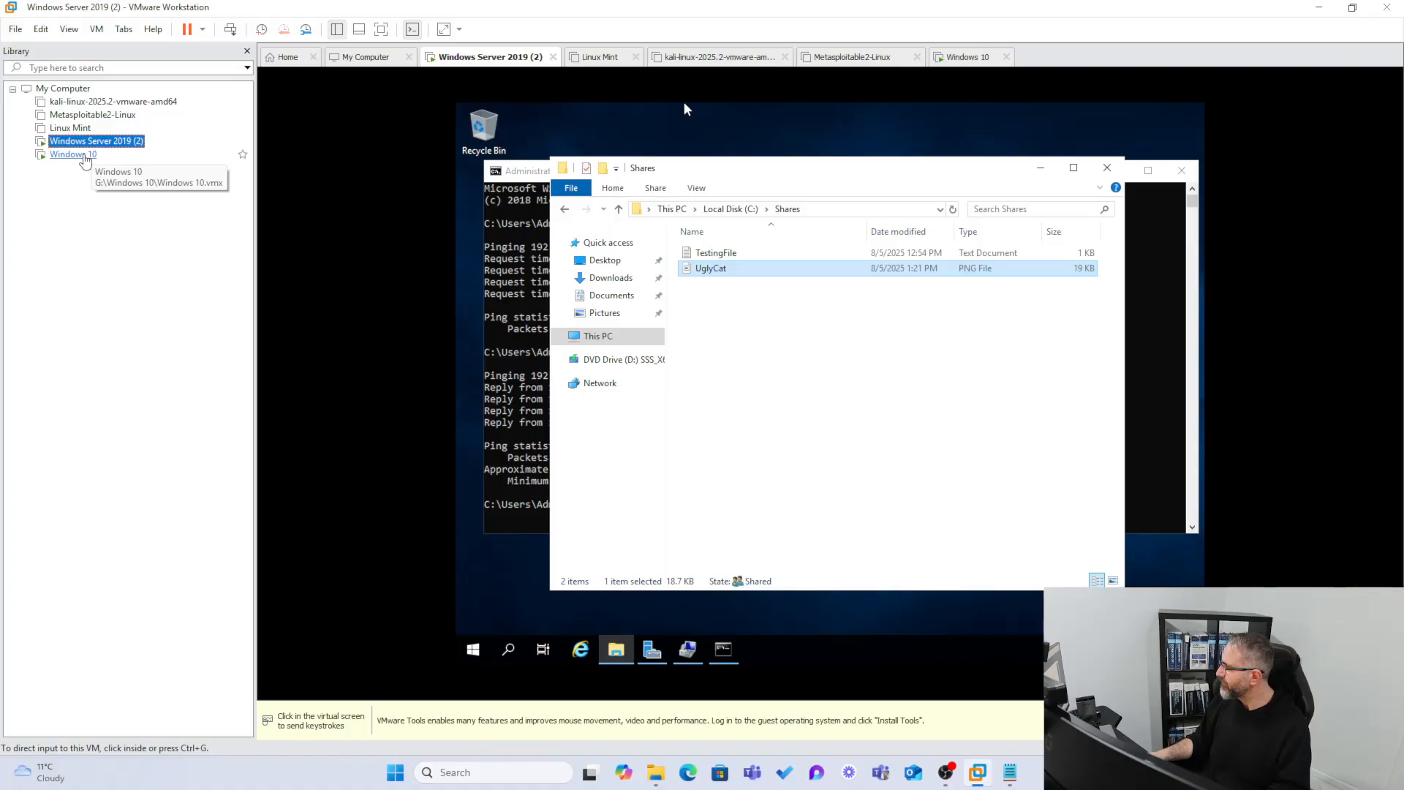
Dismiss the network error on the Windows 10 VM and switch to the server VM.
{"action": "left_click", "coordinate": [80, 155]}
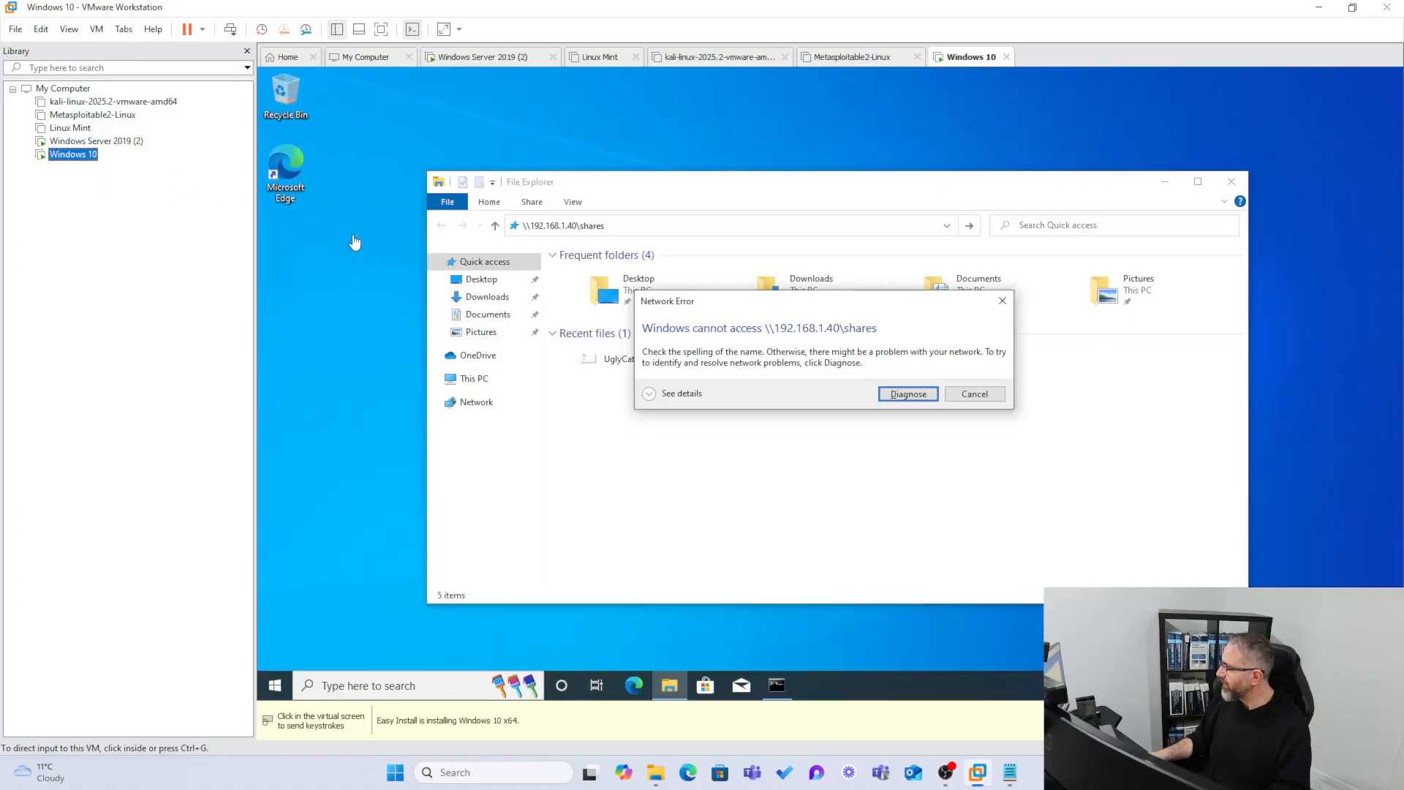
{"action": "left_click", "coordinate": [974, 395]}
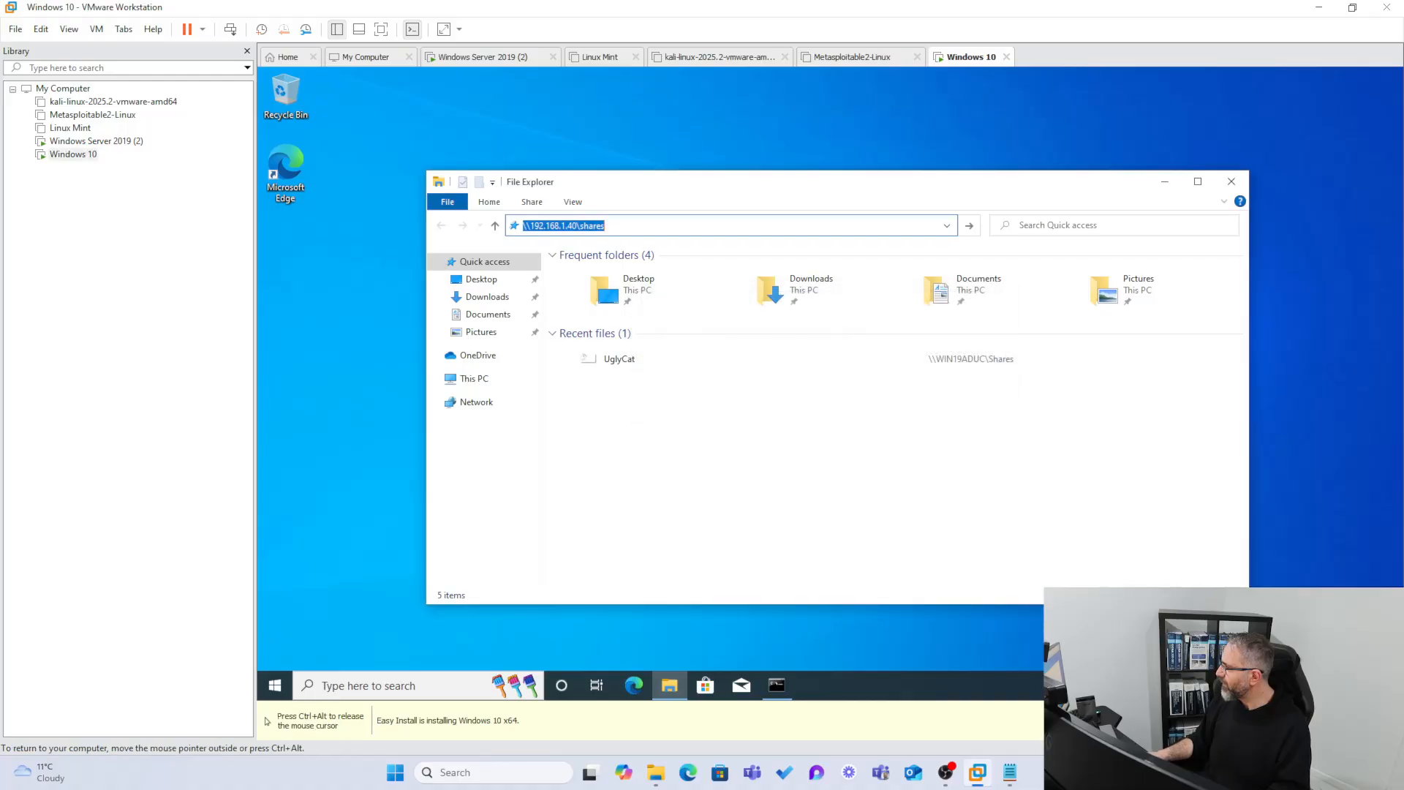
{"action": "left_click", "coordinate": [537, 224]}
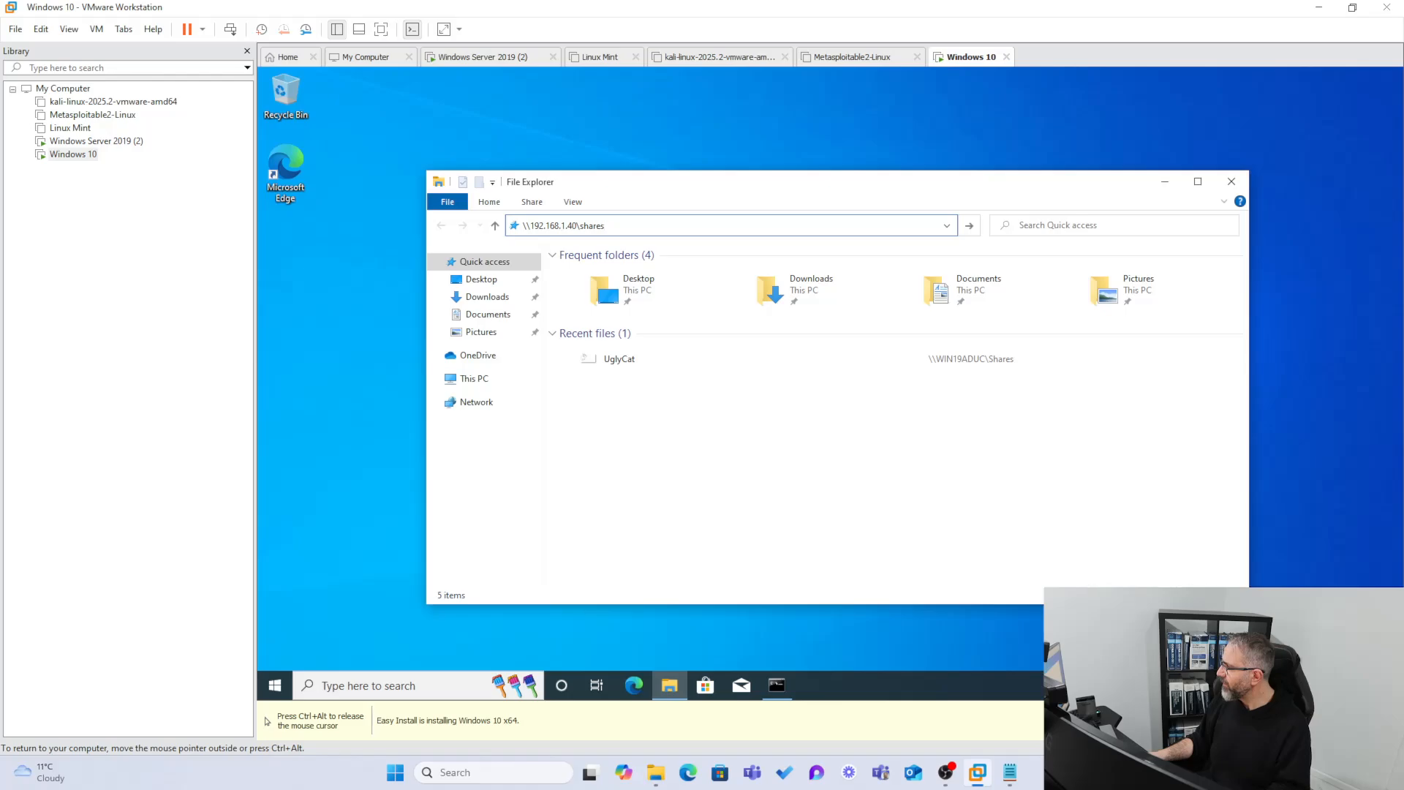
{"action": "left_click", "coordinate": [96, 141]}
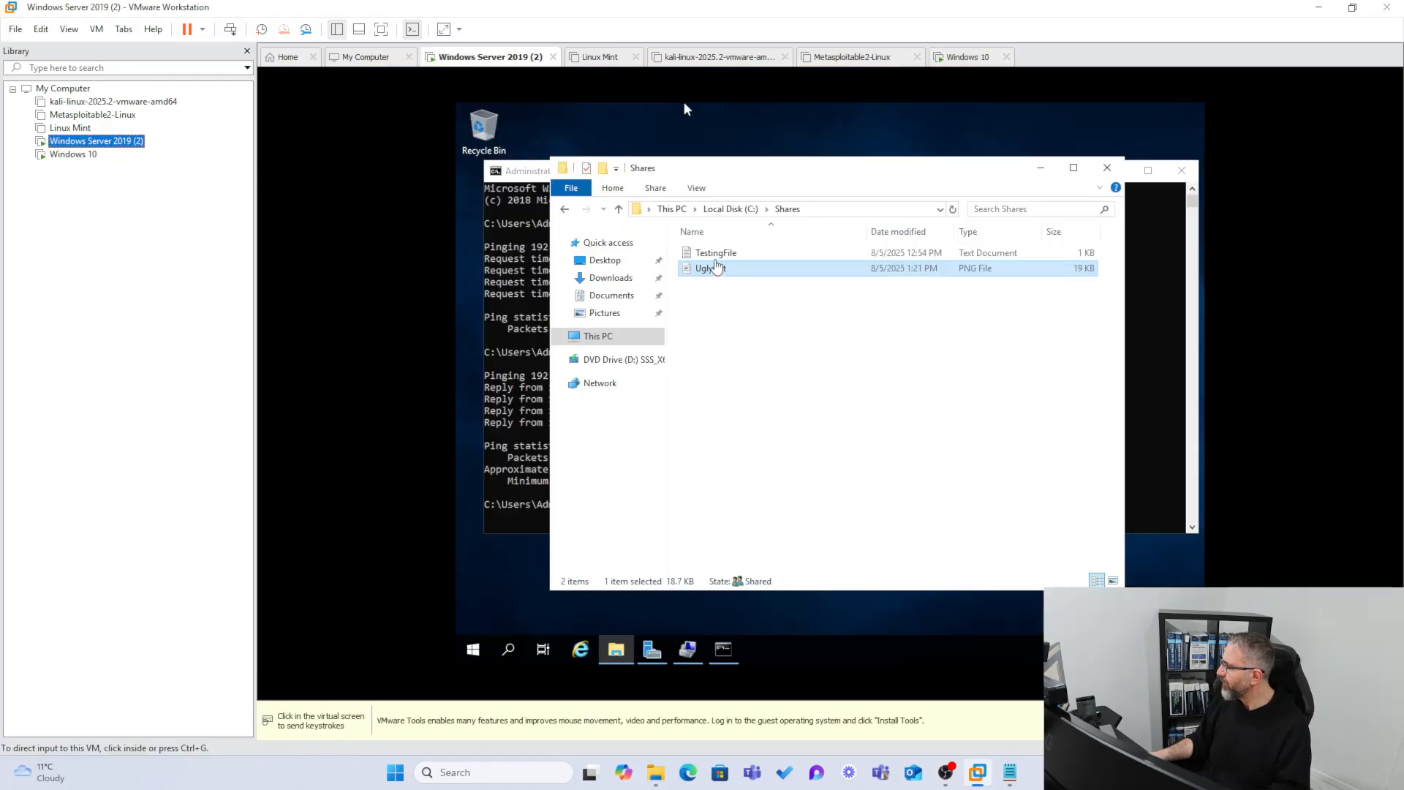
Copy \\WIN19ADUC\Shares from the Shares folder's Sharing properties and return to Windows 10.
{"action": "left_click", "coordinate": [625, 210]}
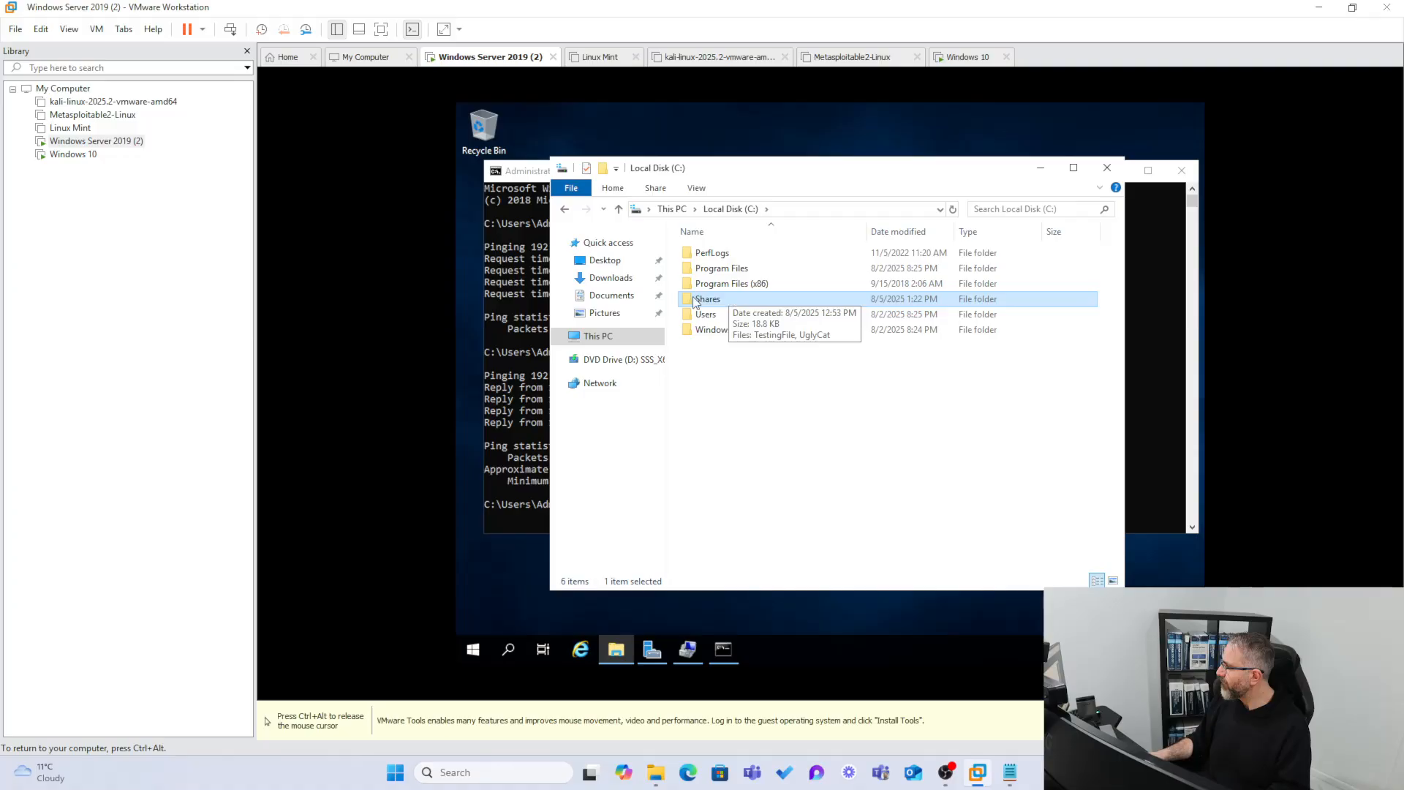
{"action": "right_click", "coordinate": [695, 302]}
{"action": "left_click", "coordinate": [759, 541]}
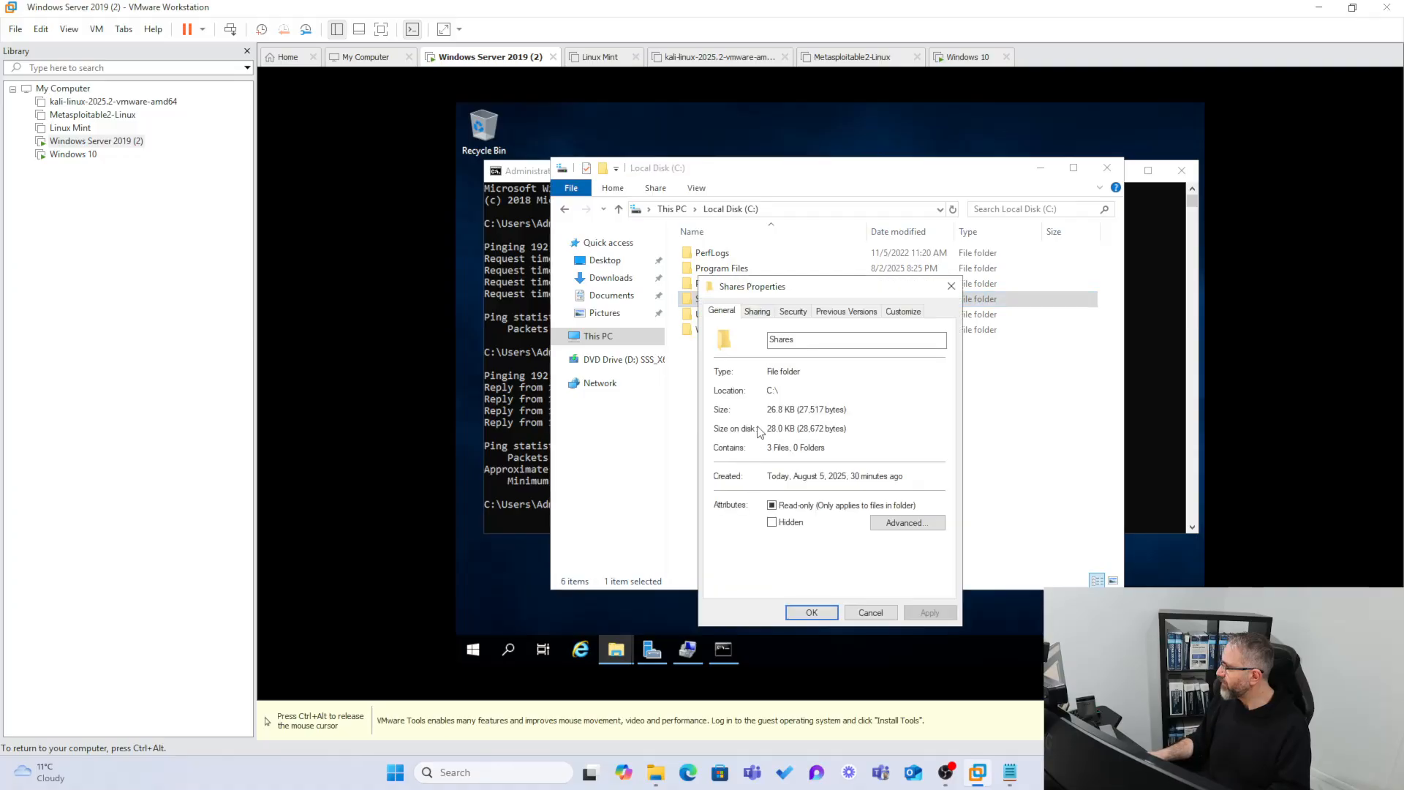
{"action": "left_click", "coordinate": [757, 311]}
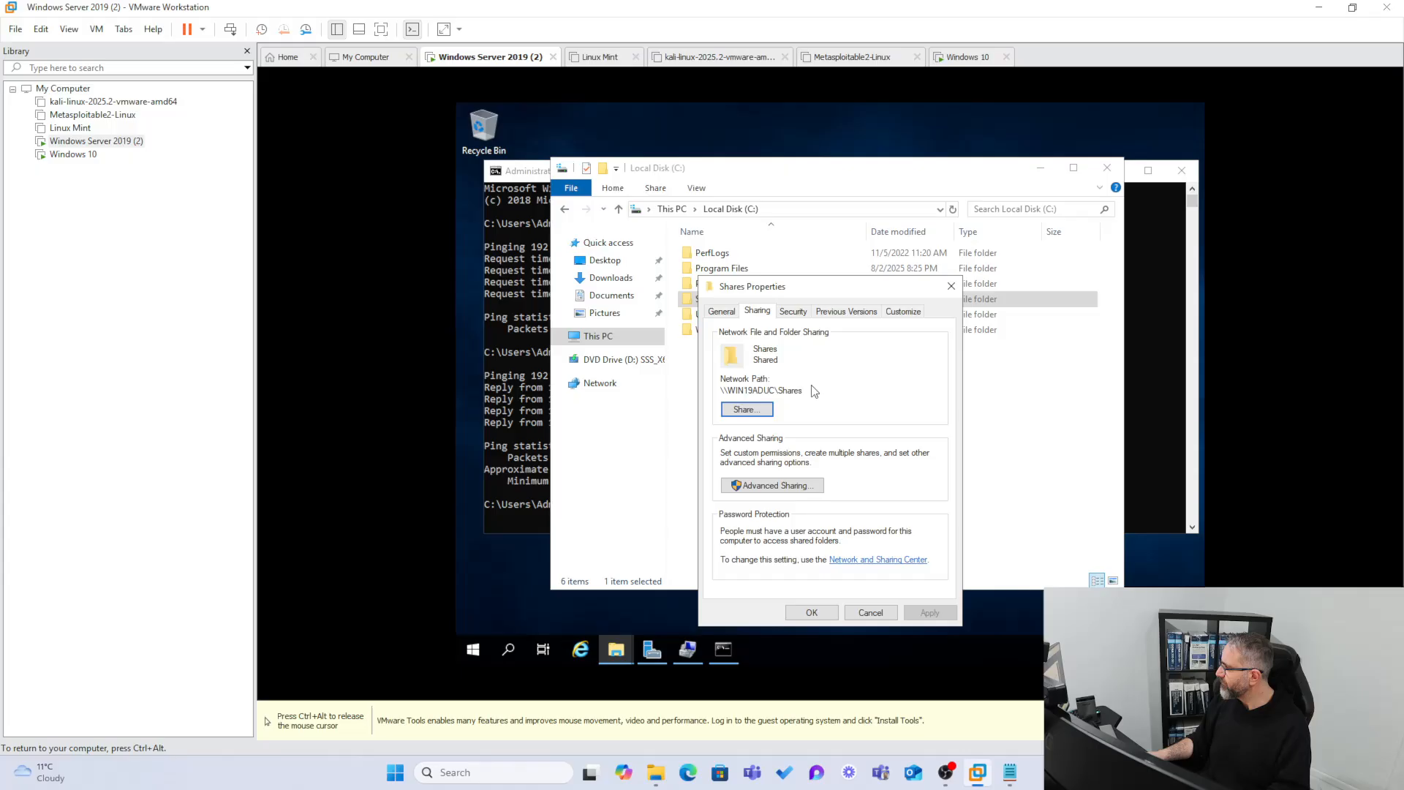
{"action": "left_click_drag", "start_coordinate": [811, 390], "coordinate": [687, 386]}
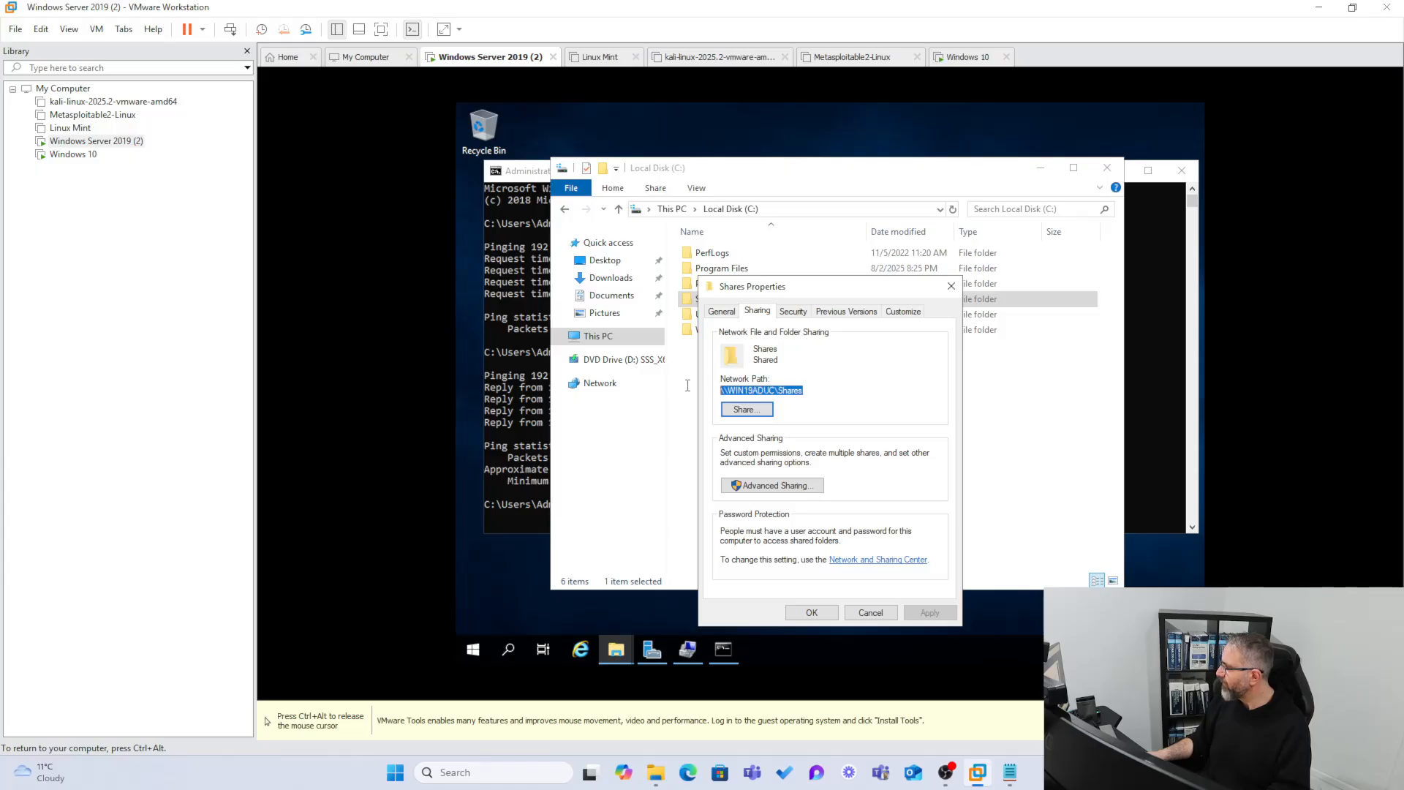
{"action": "right_click", "coordinate": [744, 385]}
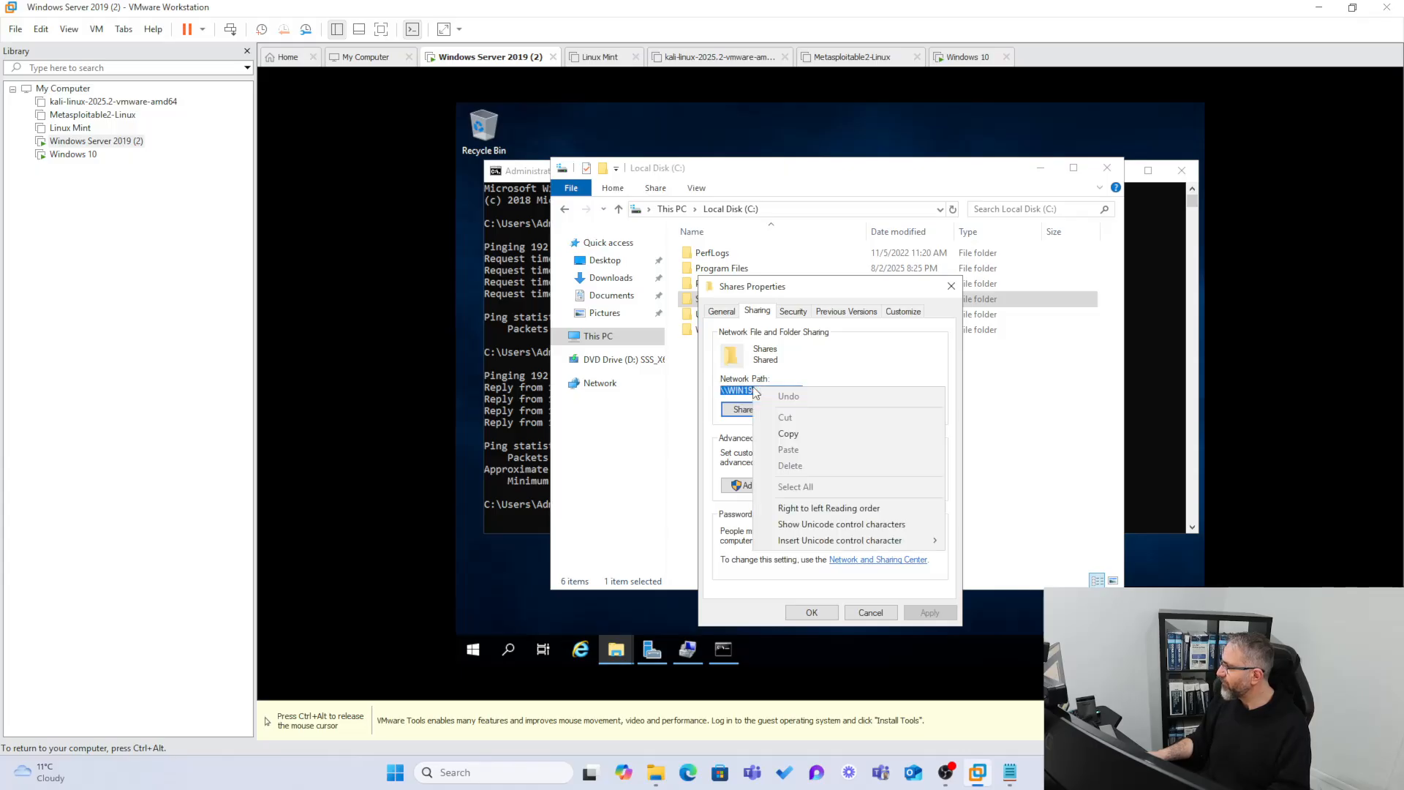
{"action": "left_click", "coordinate": [799, 434]}
{"action": "key", "text": "ctrl+alt"}
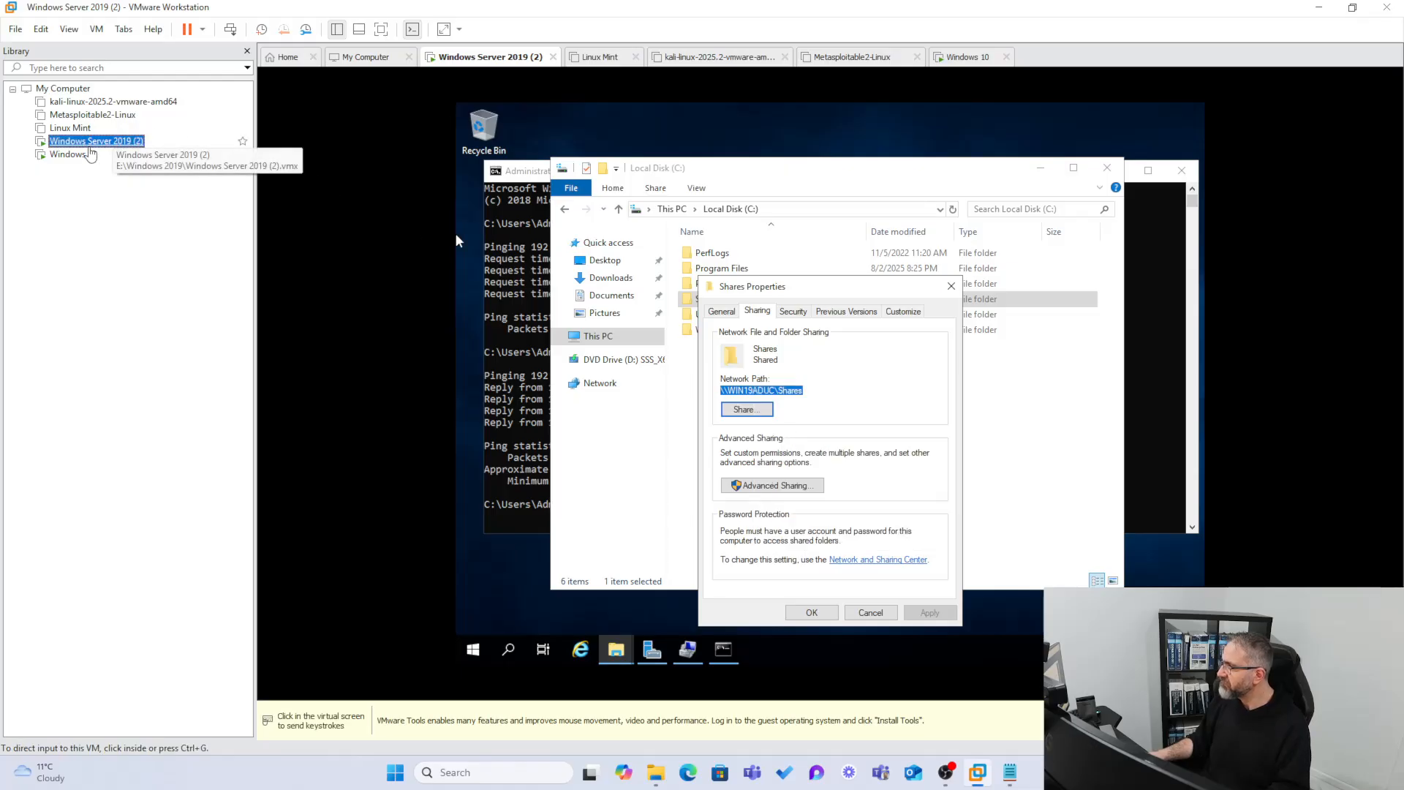
{"action": "left_click", "coordinate": [74, 154]}
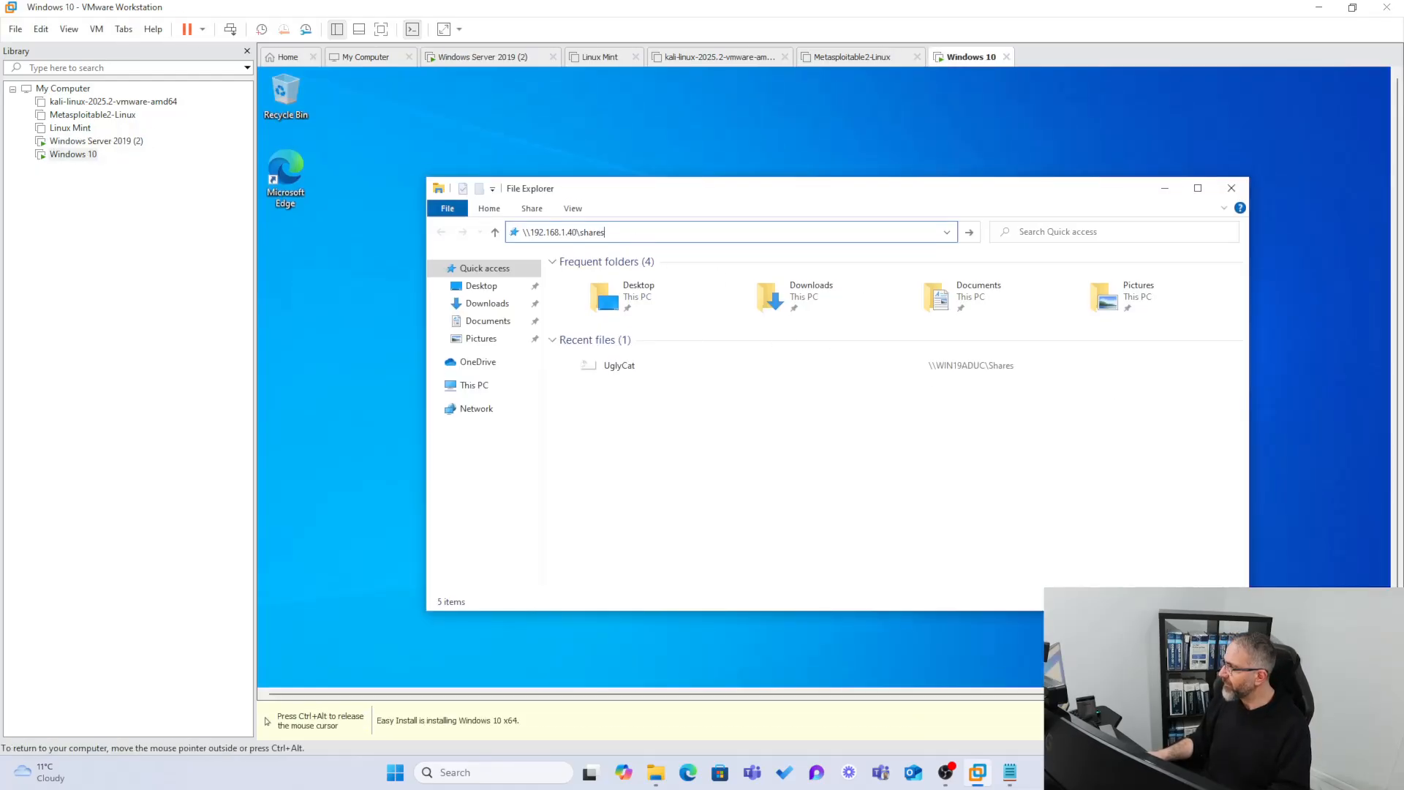
Go to \\Win19aduc from the address history, open Shares, then switch to the Network view.
{"action": "left_click", "coordinate": [512, 233]}
{"action": "key", "text": "ctrl+v"}
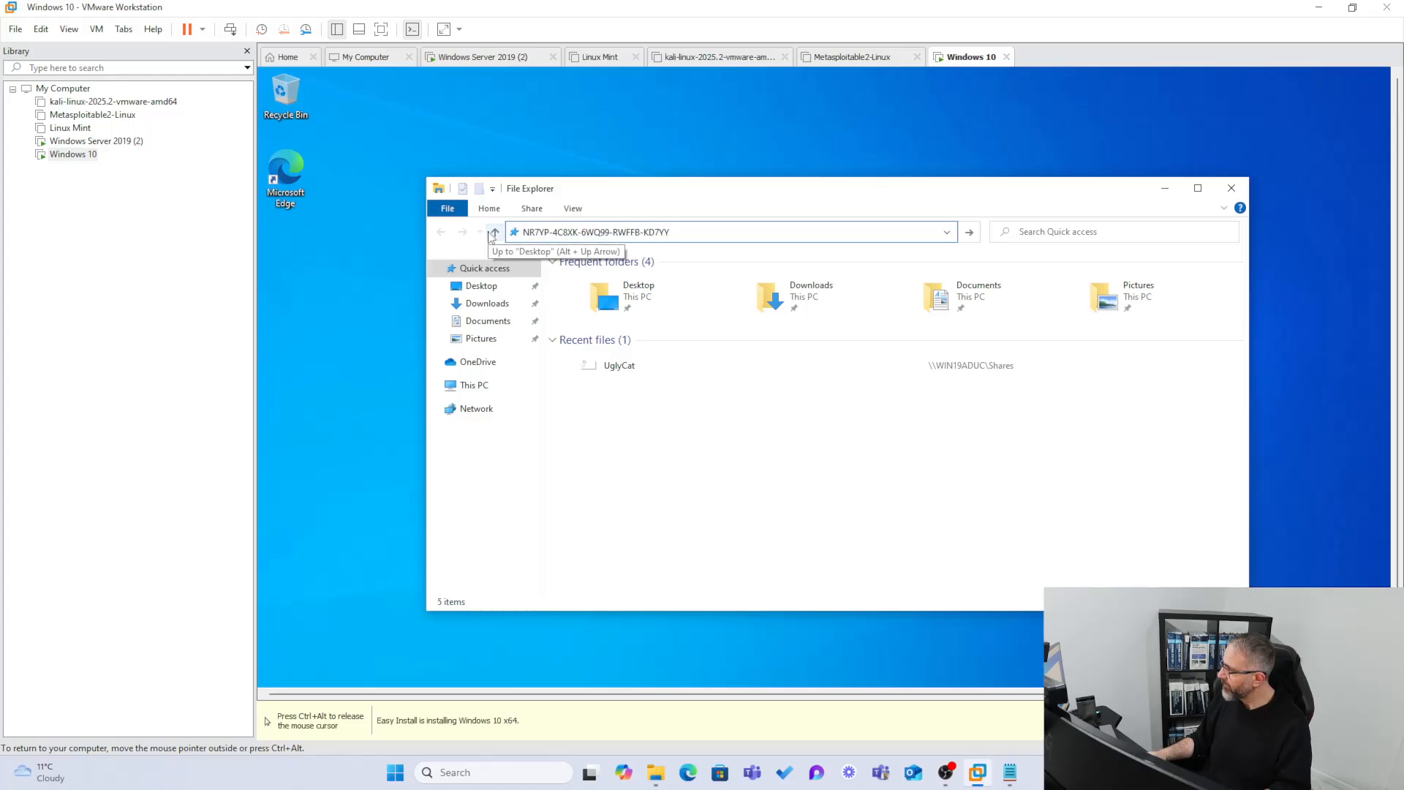
{"action": "key", "text": "BackSpace"}
{"action": "key", "text": "BackSpace"}
{"action": "key", "text": "BackSpace"}
{"action": "key", "text": "BackSpace"}
{"action": "key", "text": "BackSpace"}
{"action": "key", "text": "BackSpace"}
{"action": "key", "text": "BackSpace"}
{"action": "key", "text": "BackSpace"}
{"action": "key", "text": "BackSpace"}
{"action": "key", "text": "BackSpace"}
{"action": "key", "text": "BackSpace"}
{"action": "key", "text": "BackSpace"}
{"action": "key", "text": "BackSpace"}
{"action": "key", "text": "BackSpace"}
{"action": "key", "text": "BackSpace"}
{"action": "key", "text": "BackSpace"}
{"action": "key", "text": "BackSpace"}
{"action": "key", "text": "BackSpace"}
{"action": "key", "text": "BackSpace"}
{"action": "key", "text": "BackSpace"}
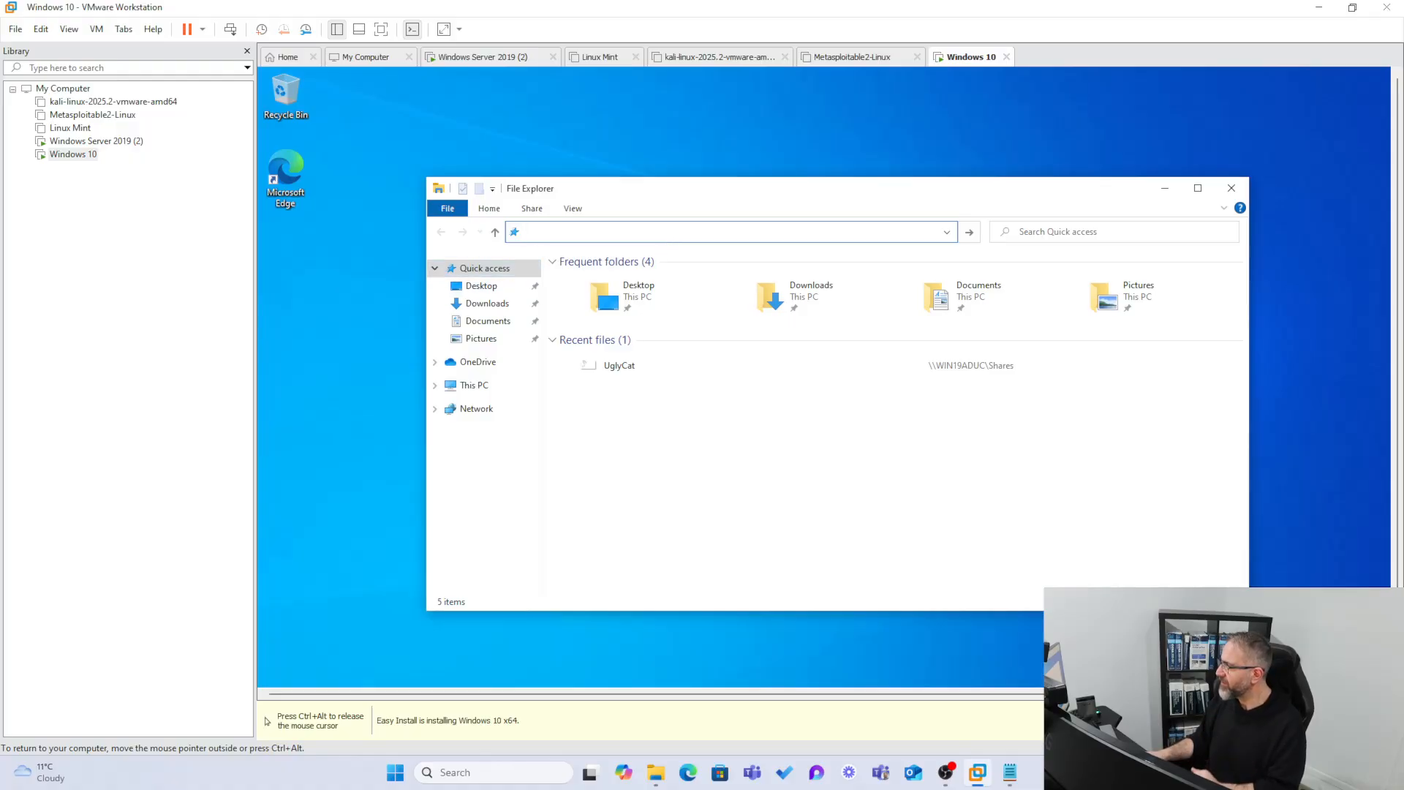
{"action": "left_click", "coordinate": [945, 233]}
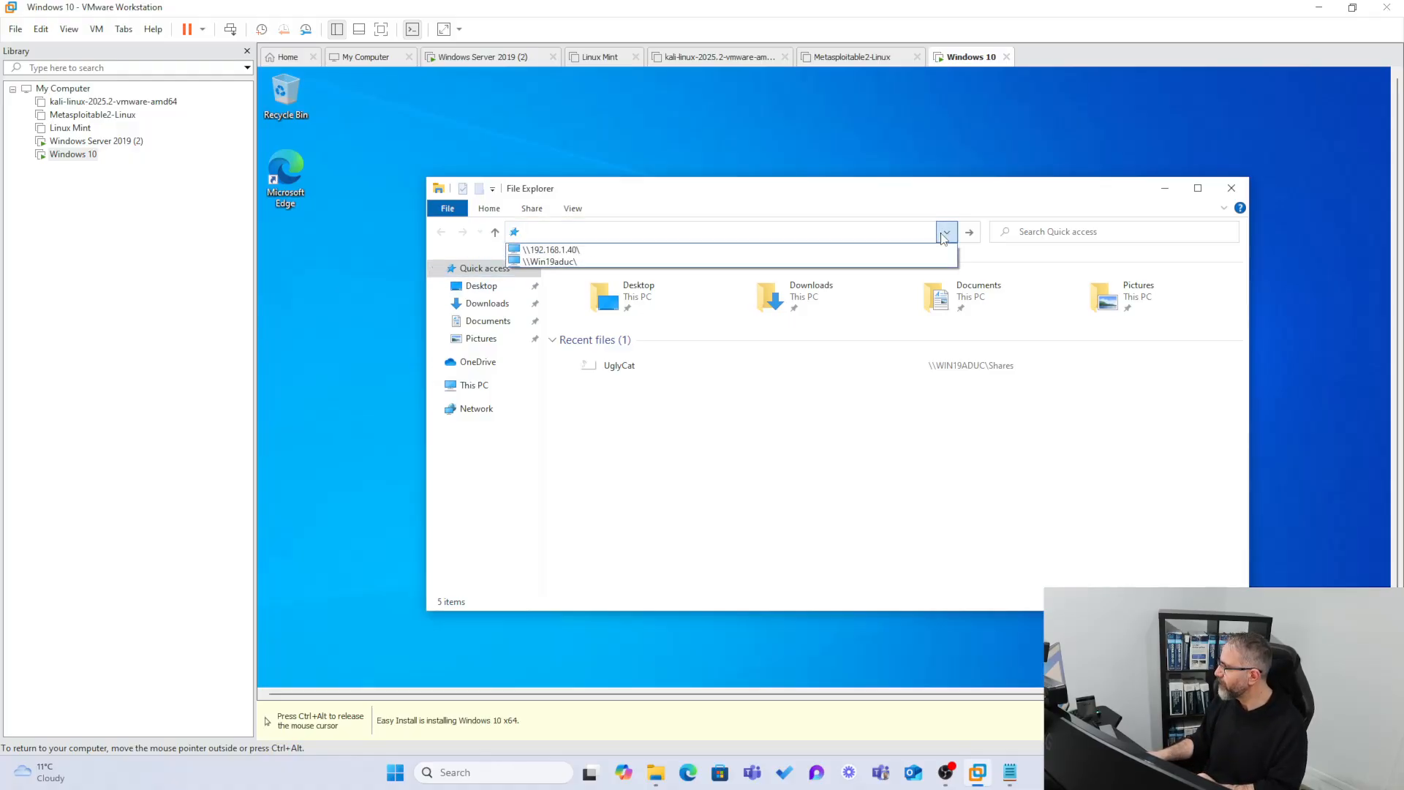
{"action": "left_click", "coordinate": [553, 265]}
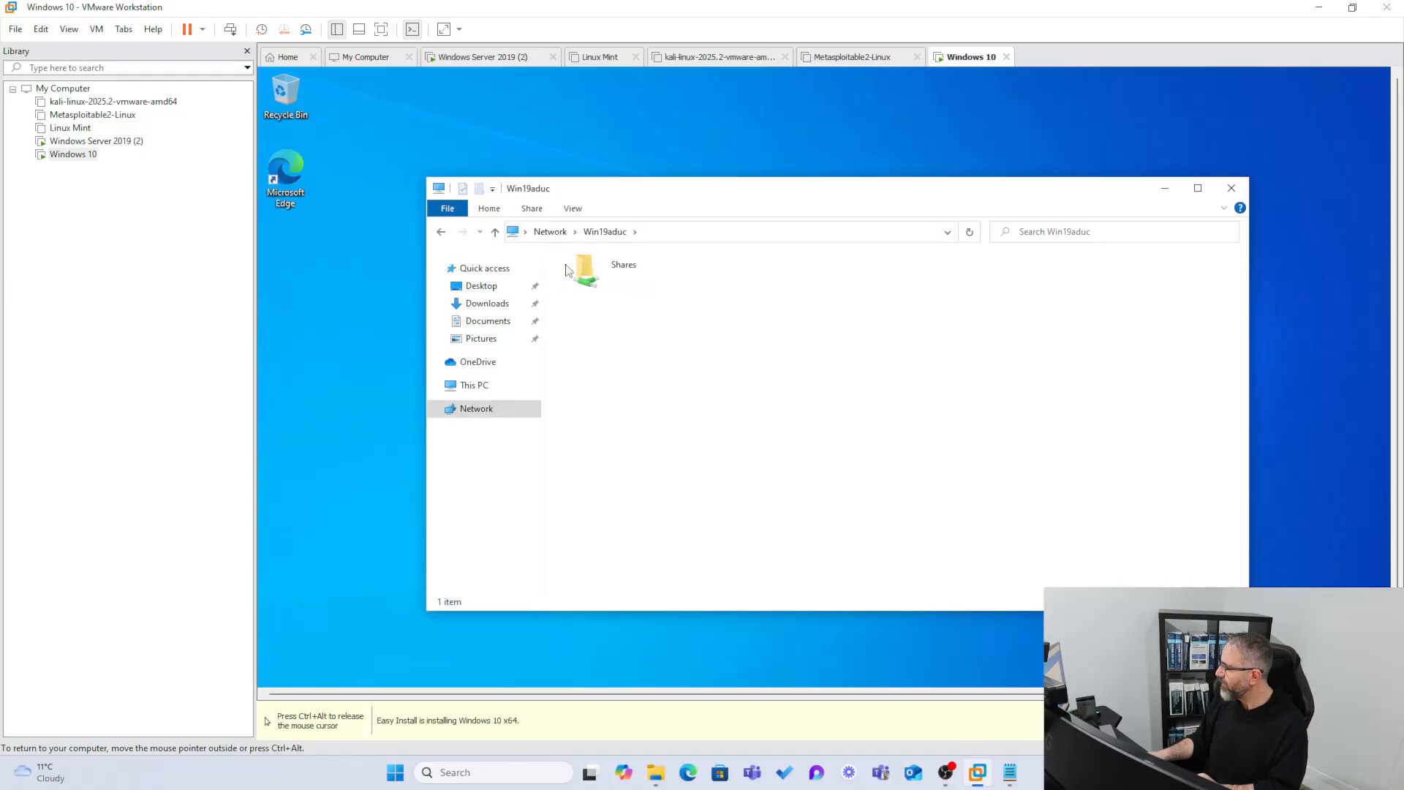
{"action": "left_click", "coordinate": [588, 272]}
{"action": "double_click", "coordinate": [587, 271]}
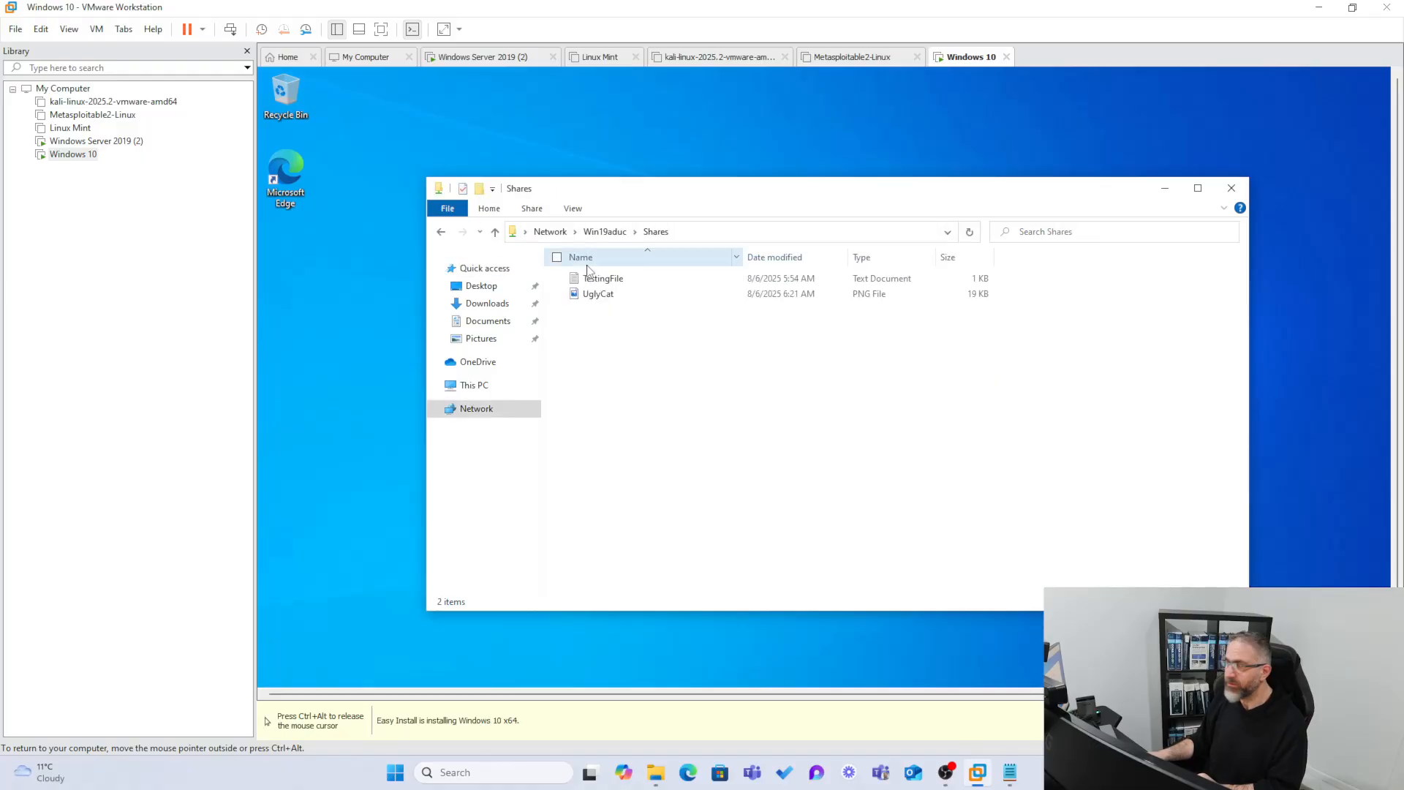
{"action": "left_click", "coordinate": [468, 409]}
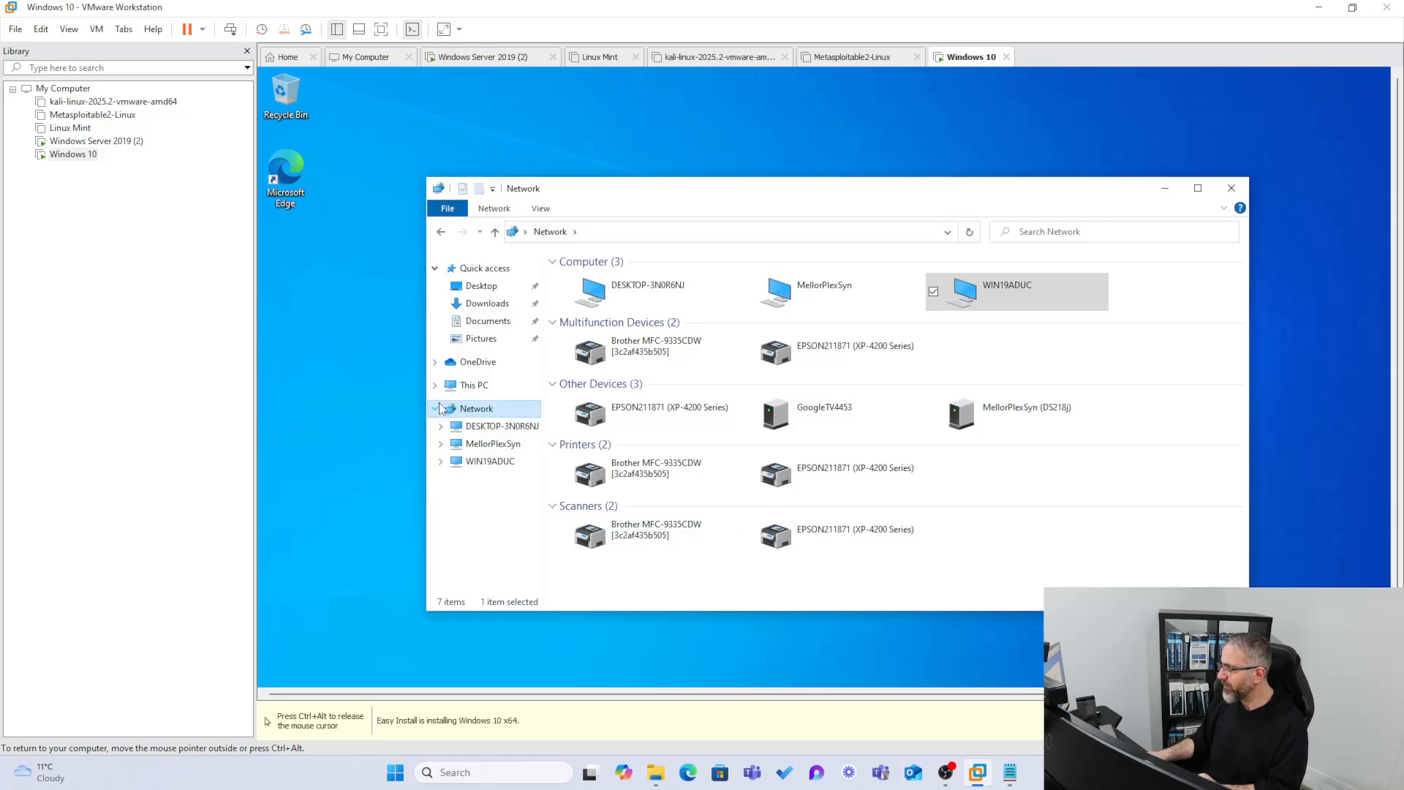
Expand WIN19ADUC under Network in the navigation pane and open its Shares folder.
{"action": "left_click", "coordinate": [441, 462]}
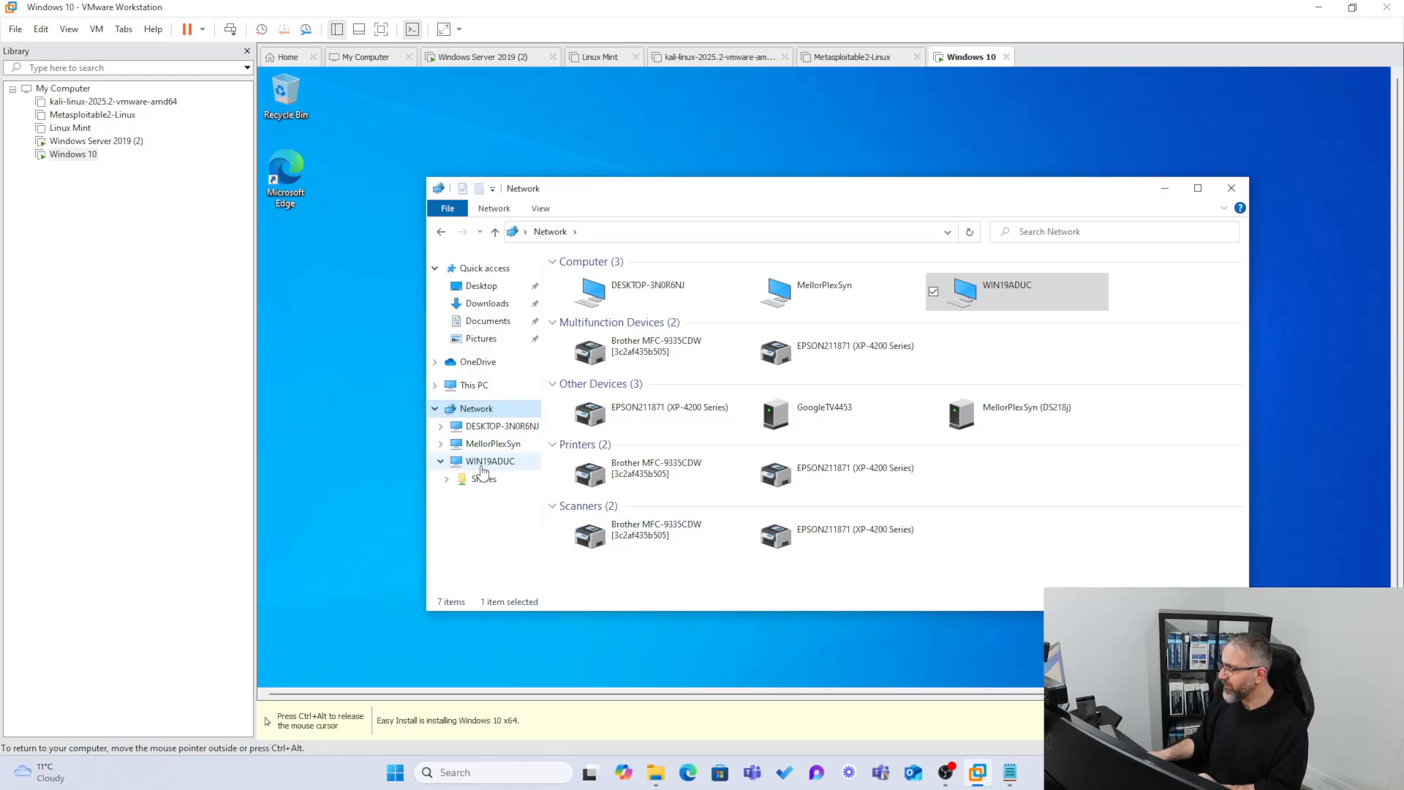
{"action": "left_click", "coordinate": [484, 464]}
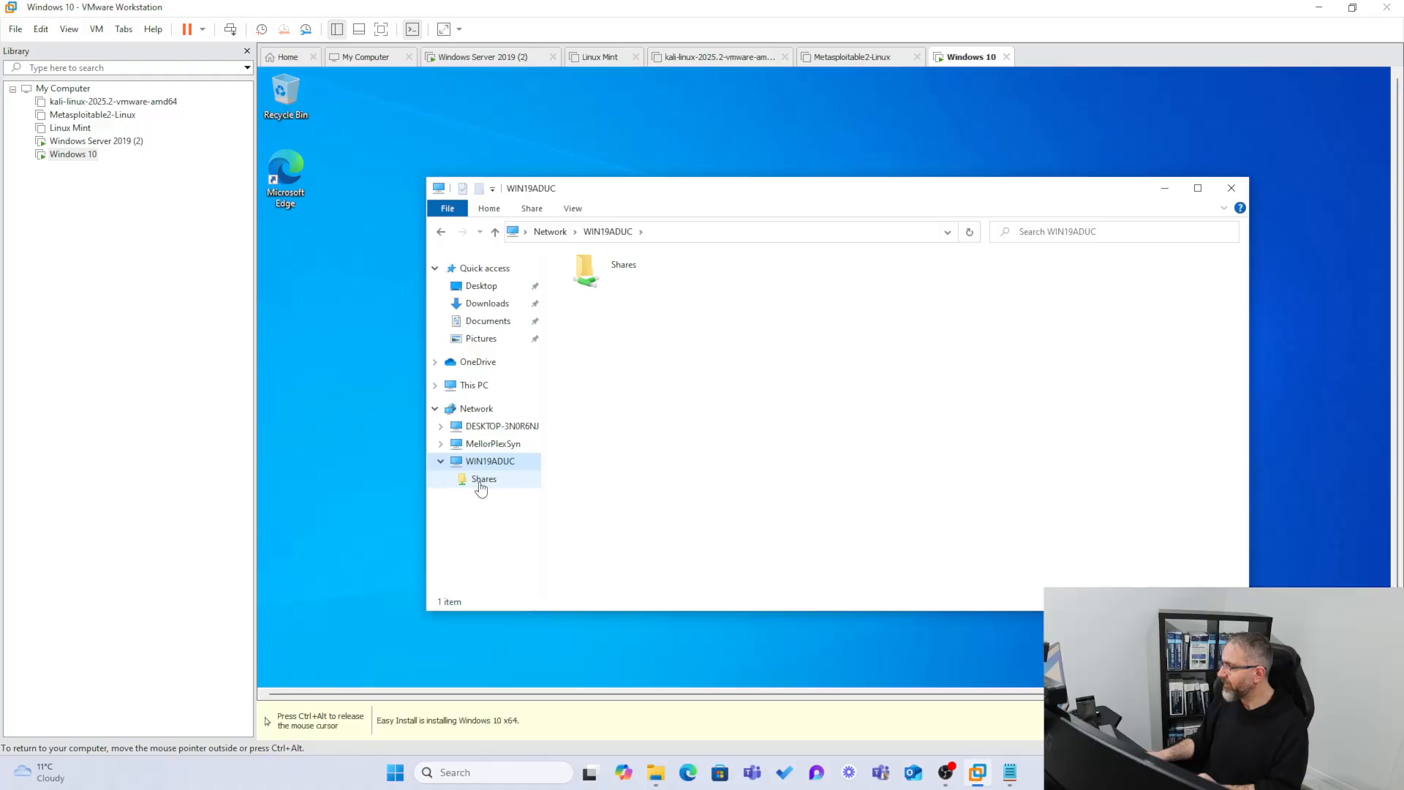
{"action": "left_click", "coordinate": [480, 487]}
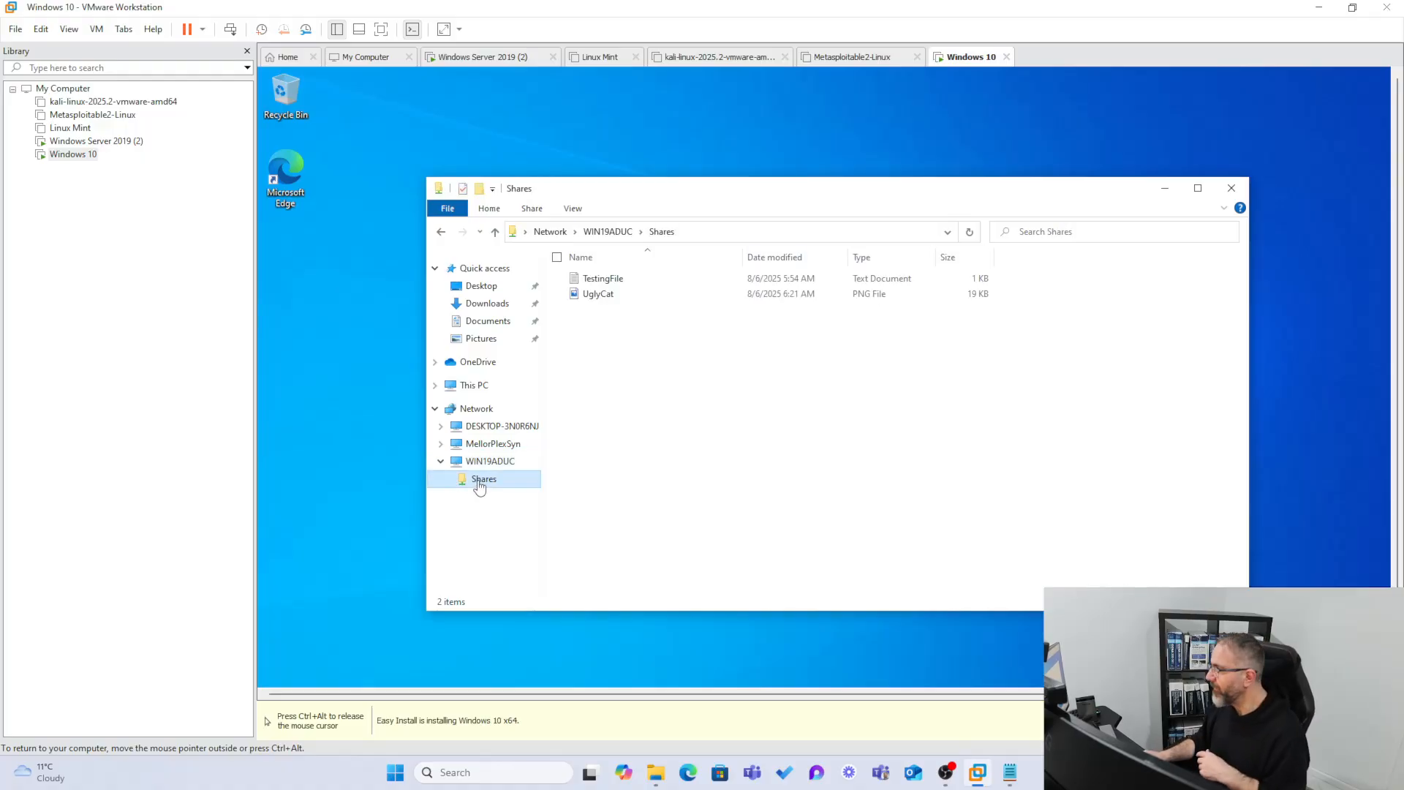